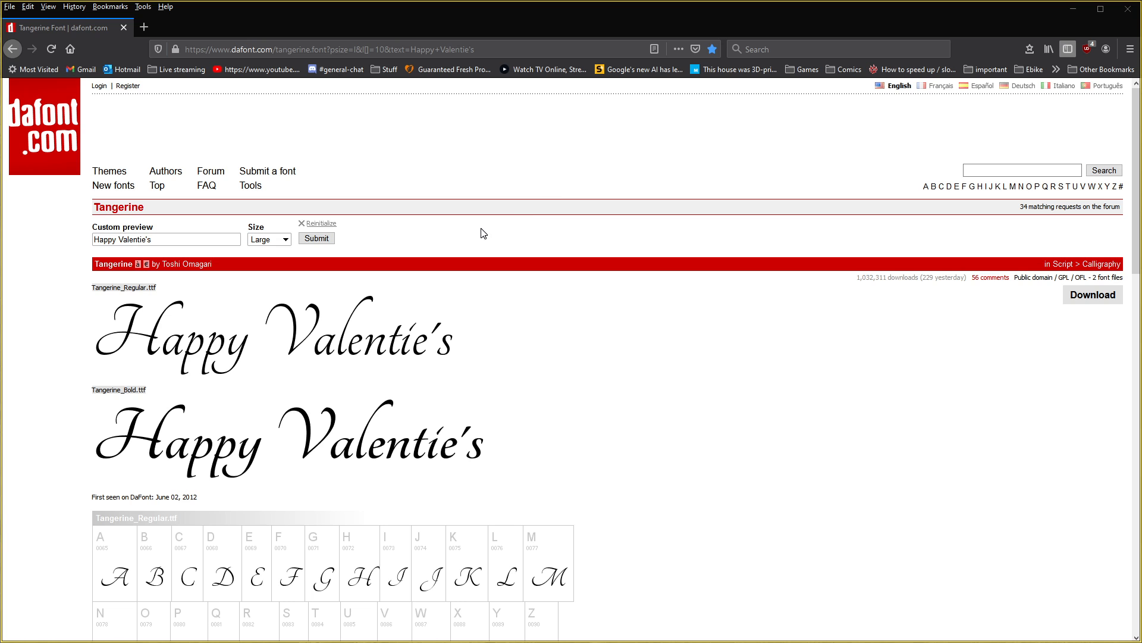
Step: Switch to Natron, show the Merge11 node's output in the viewer and set the viewer's proxy level to 8
left_click(1072, 10)
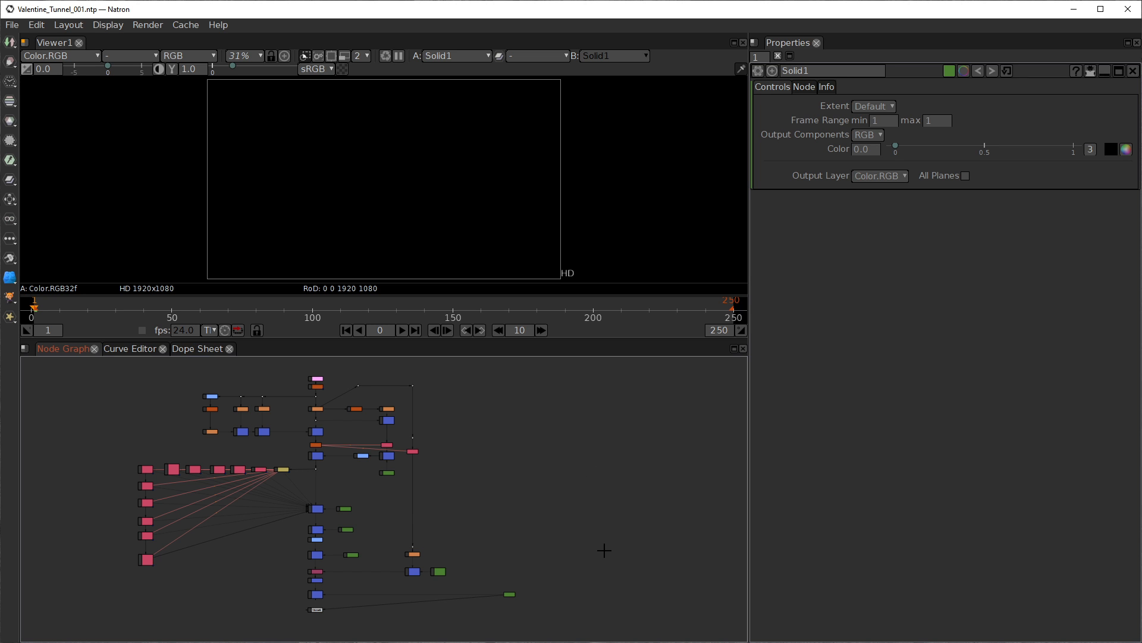
left_click_drag(526, 508, 556, 502)
scroll(551, 510, "up", 6)
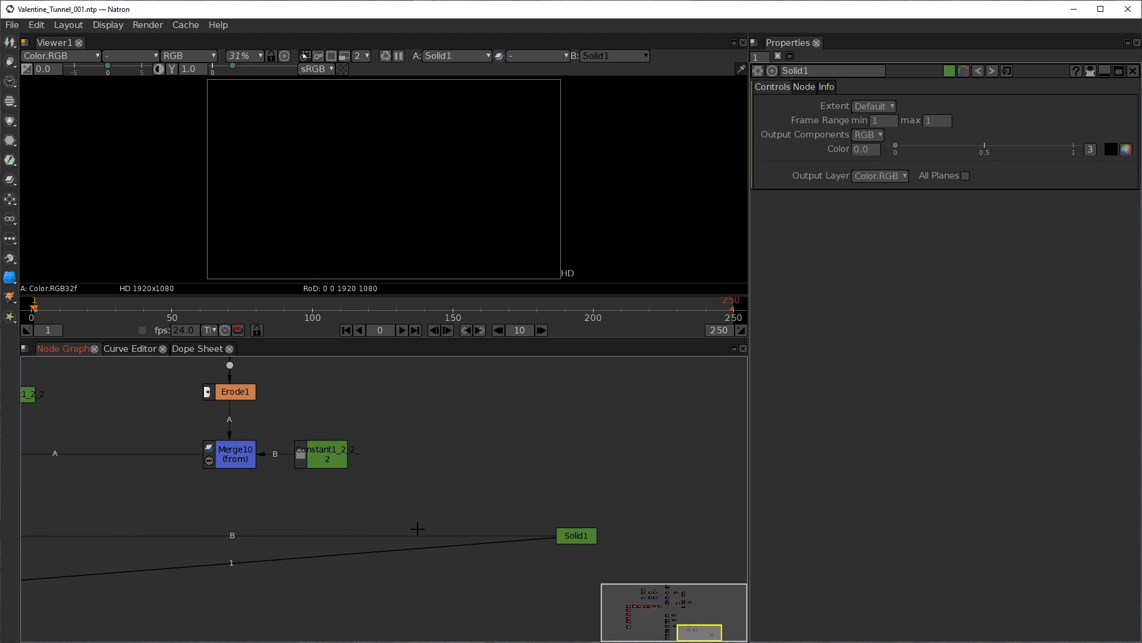
scroll(413, 527, "down", 4)
left_click_drag(206, 506, 370, 492)
scroll(370, 492, "up", 1)
left_click(312, 525)
key("1")
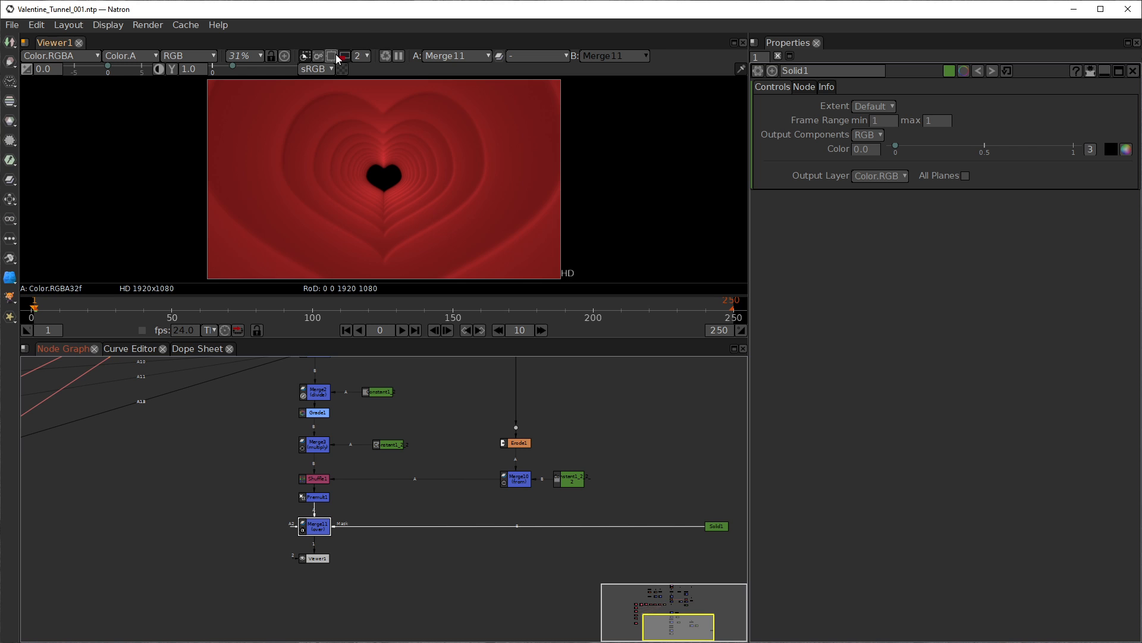
left_click(367, 57)
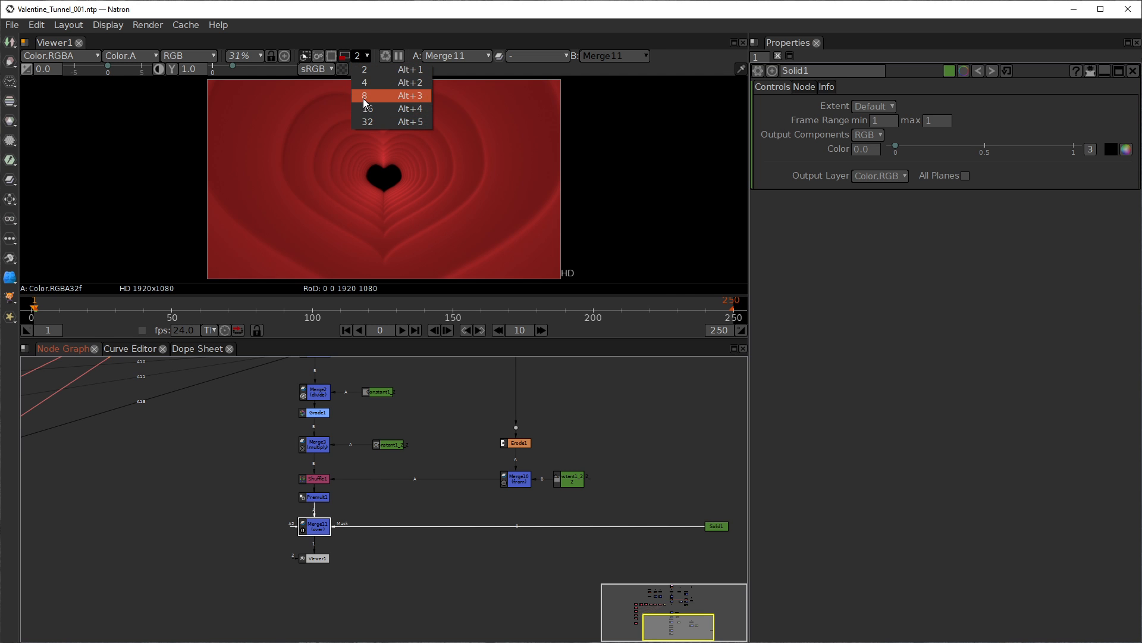
left_click(366, 112)
Step: Open the Roto1 node's properties and bring up the transform settings of its Ellipse1 shape
left_click_drag(659, 461, 423, 519)
scroll(400, 472, "down", 4)
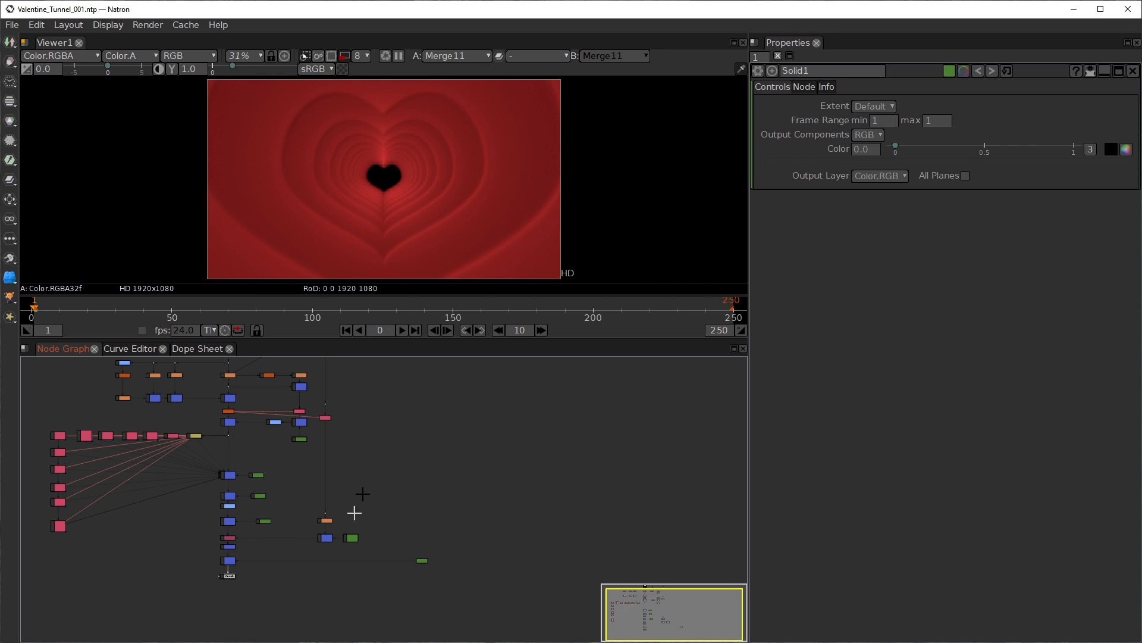
left_click_drag(379, 409, 387, 469)
scroll(386, 470, "up", 8)
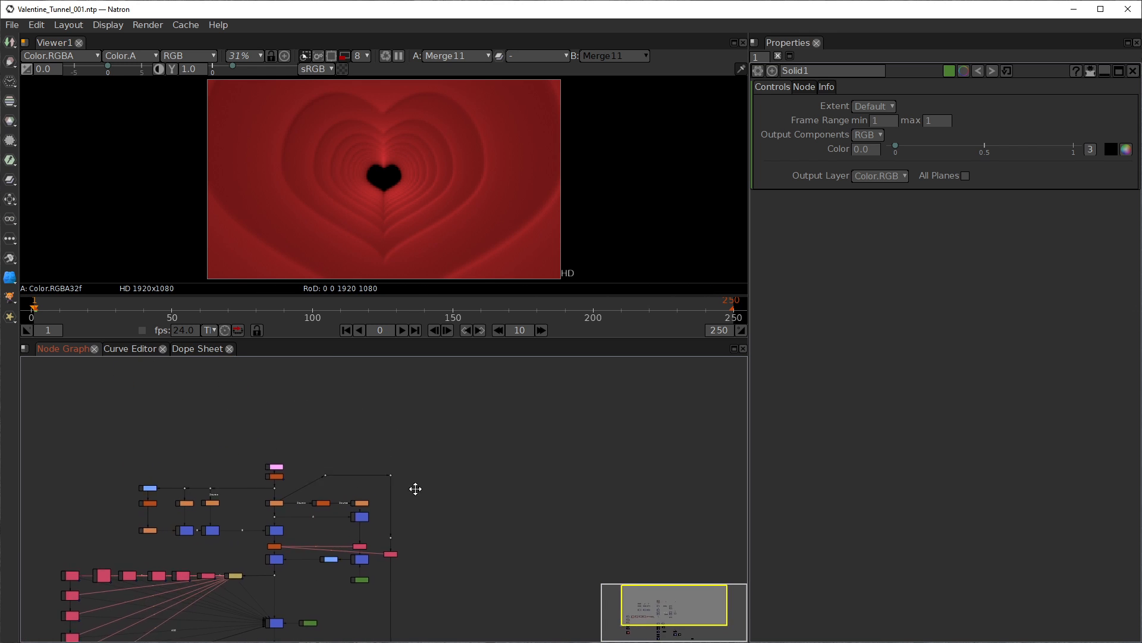
double_click(249, 430)
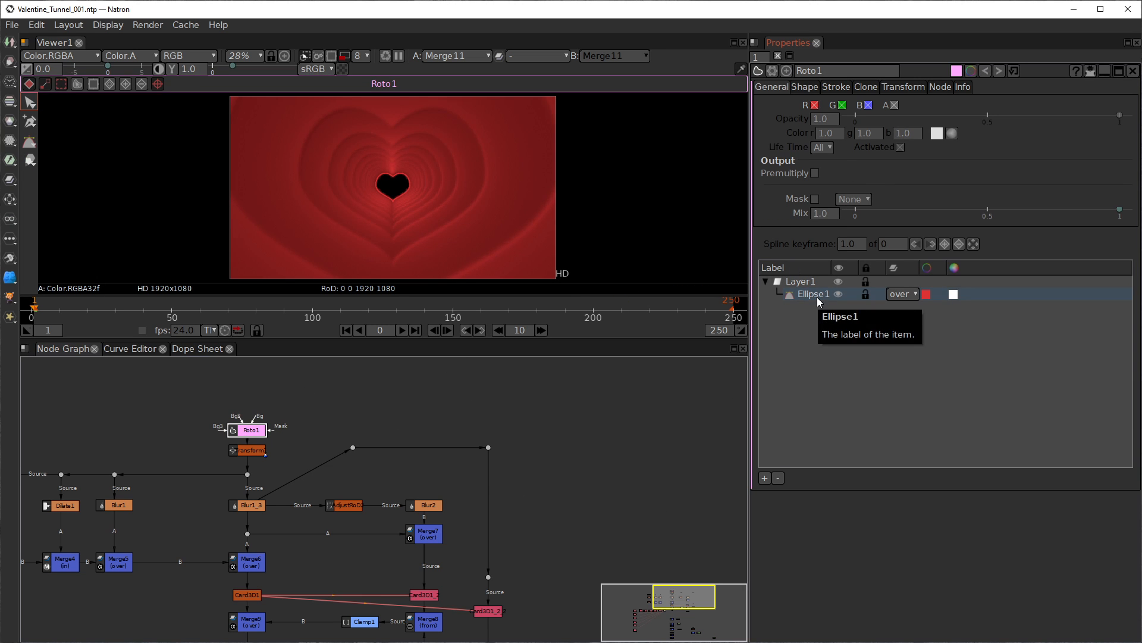
left_click(903, 87)
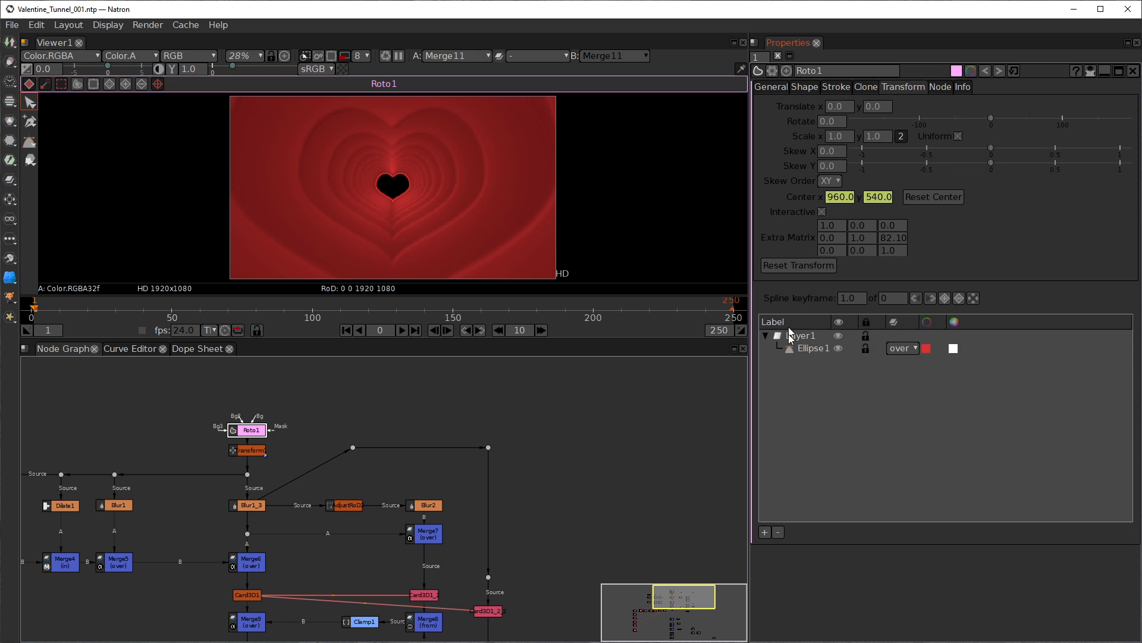
left_click(808, 352)
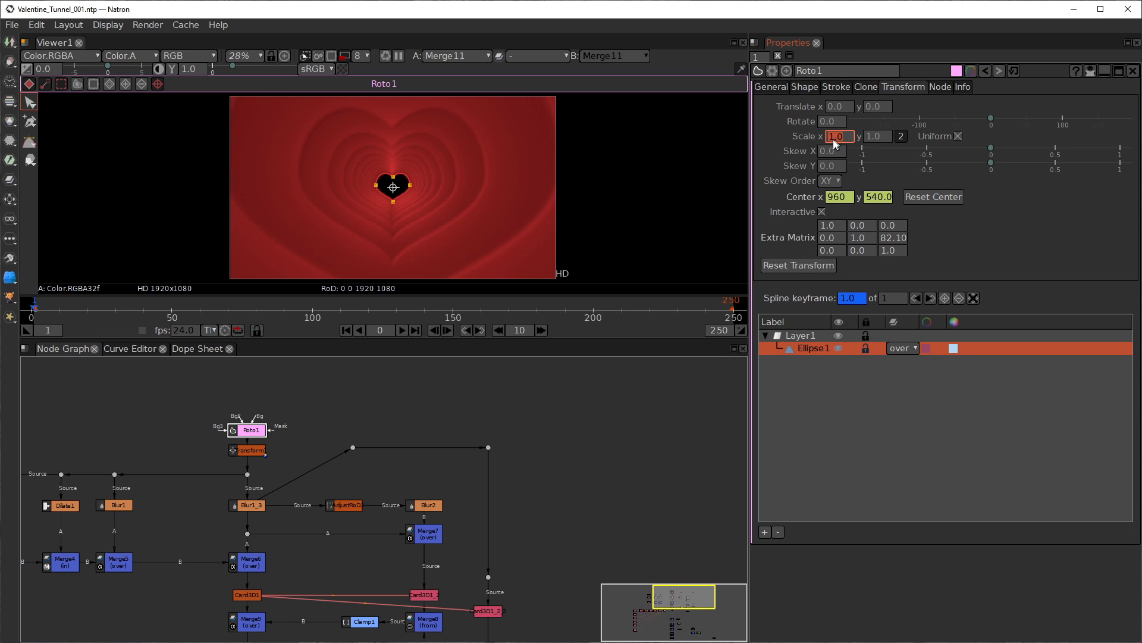
Step: Try enlarging the Ellipse1 heart shape with a scale of 2.0 and above, and restore the scale to 1.0
scroll(828, 141, "up", 1)
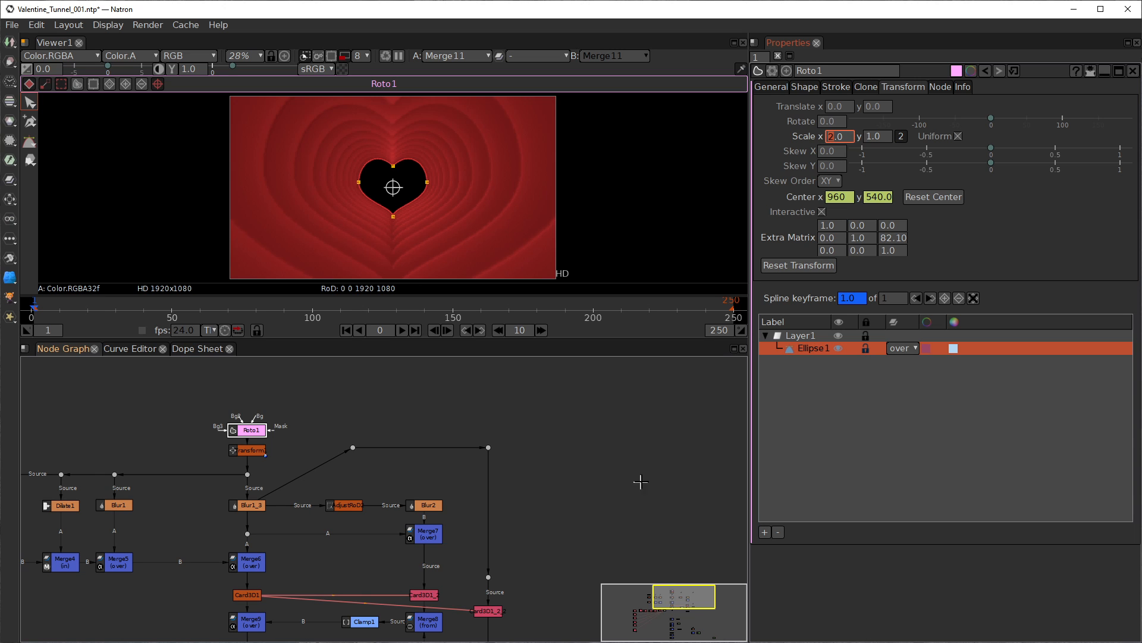
type("1")
scroll(831, 140, "up", 1)
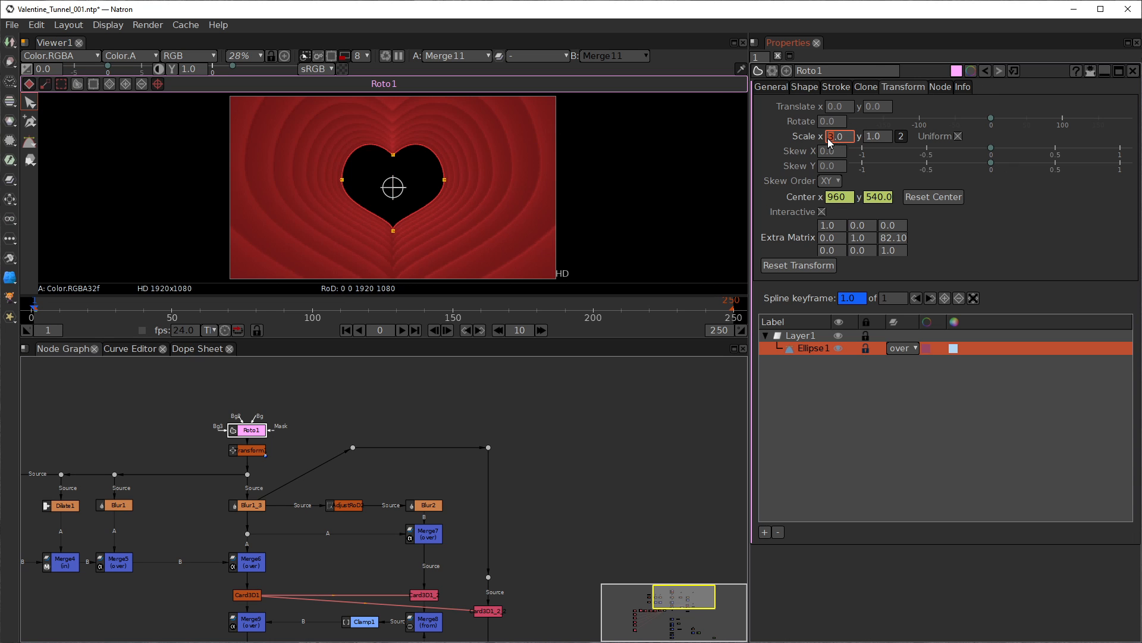
scroll(828, 138, "down", 2)
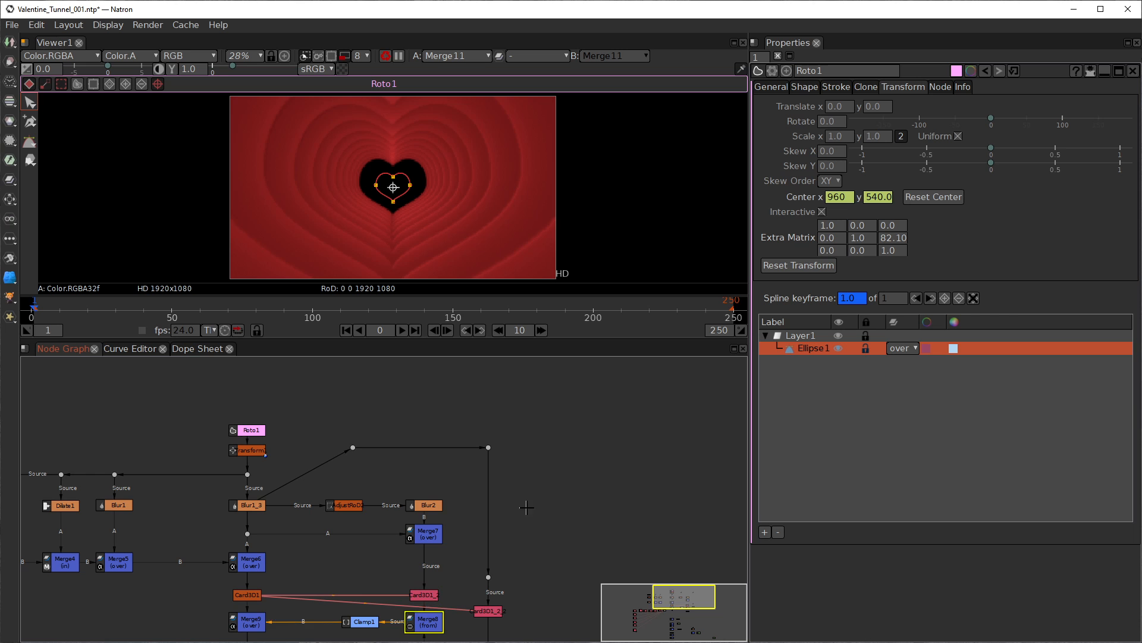
Step: Show the Solid1 node in the viewer and close the Roto1 properties
left_click_drag(529, 512, 537, 456)
left_click_drag(515, 594, 509, 427)
left_click_drag(510, 510, 561, 374)
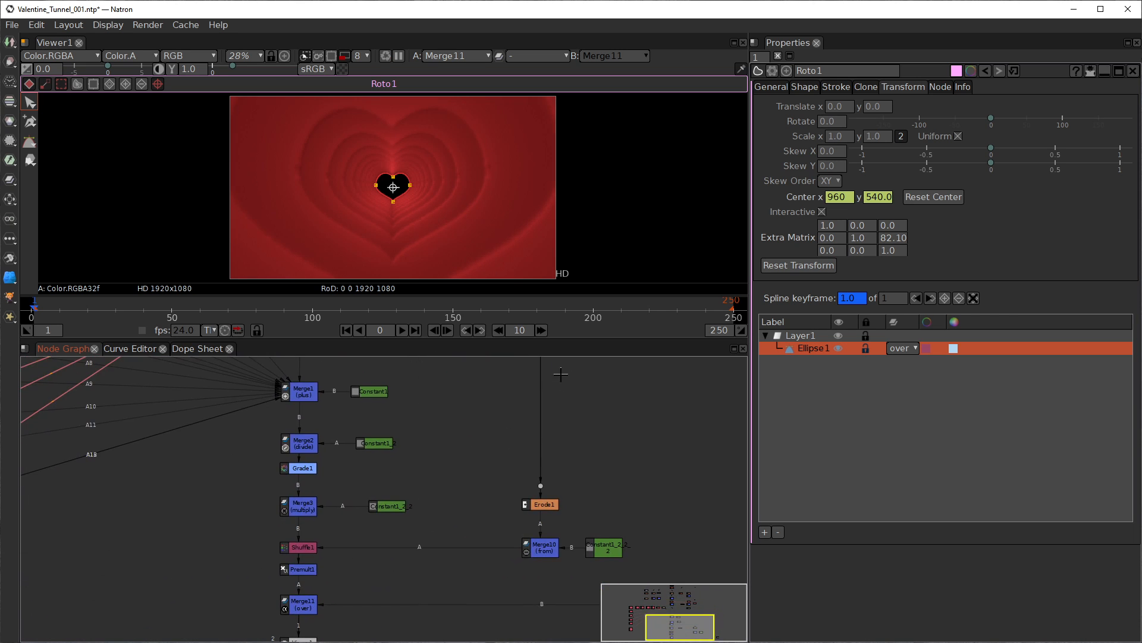
left_click_drag(451, 598, 245, 545)
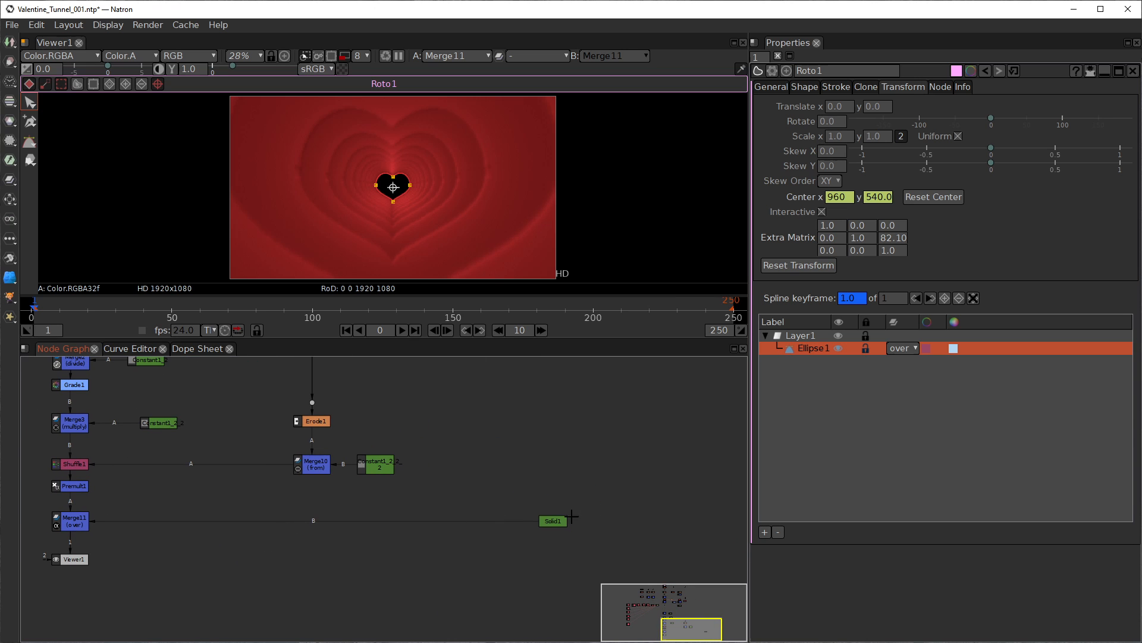
left_click(541, 514)
key("1")
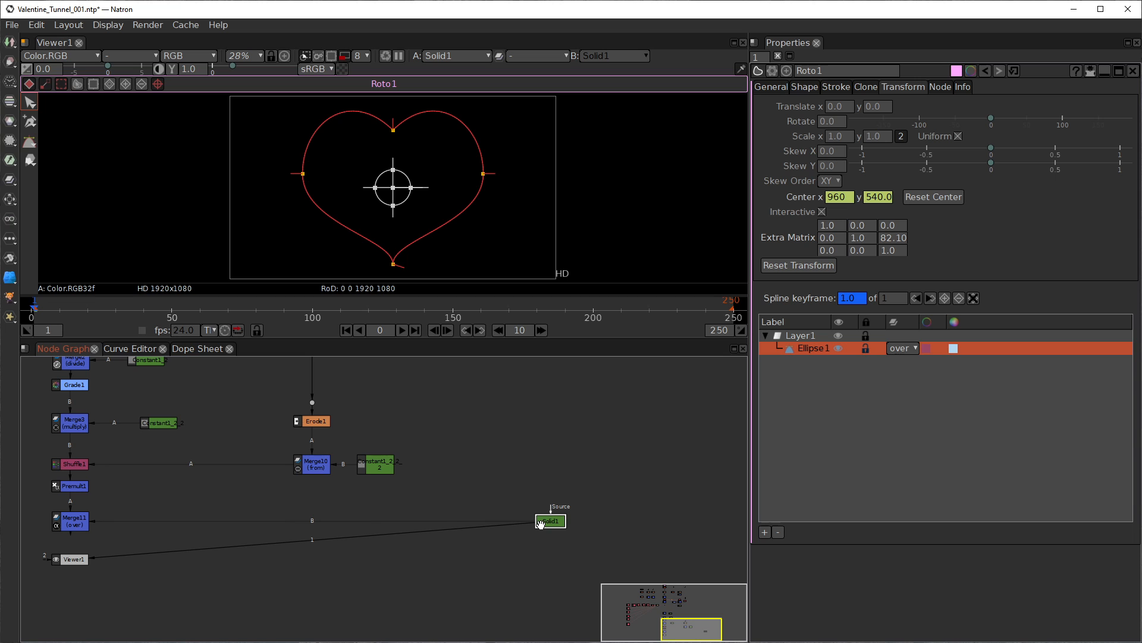
left_click(1133, 71)
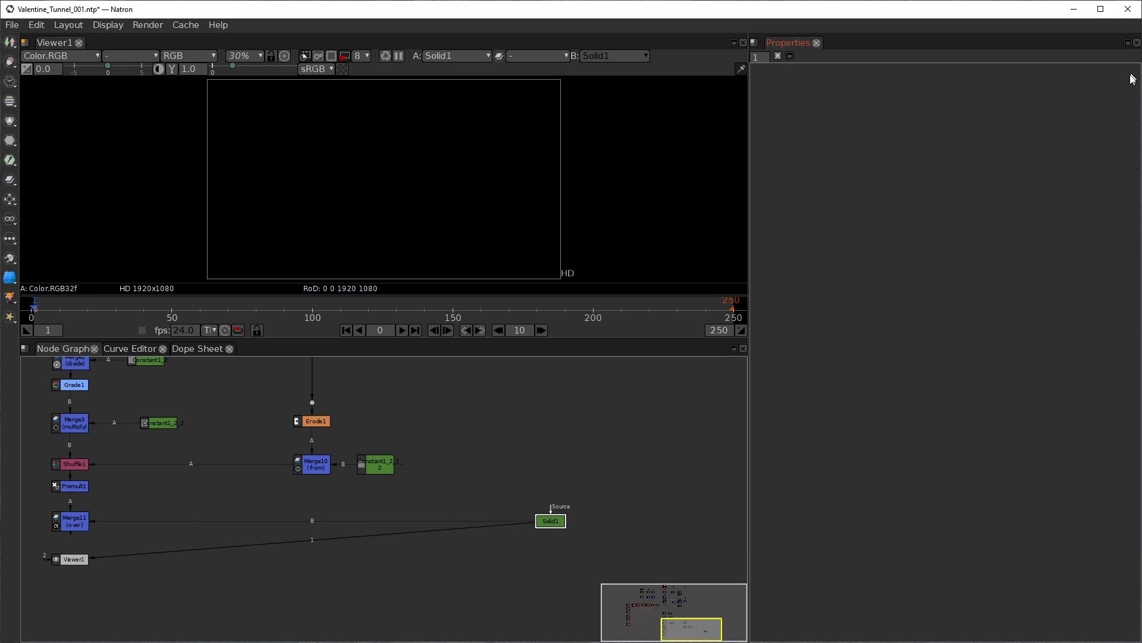
Step: Add a Merge node after Solid1 and place it on the connection between Merge11 and Solid1
left_click_drag(456, 432, 466, 467)
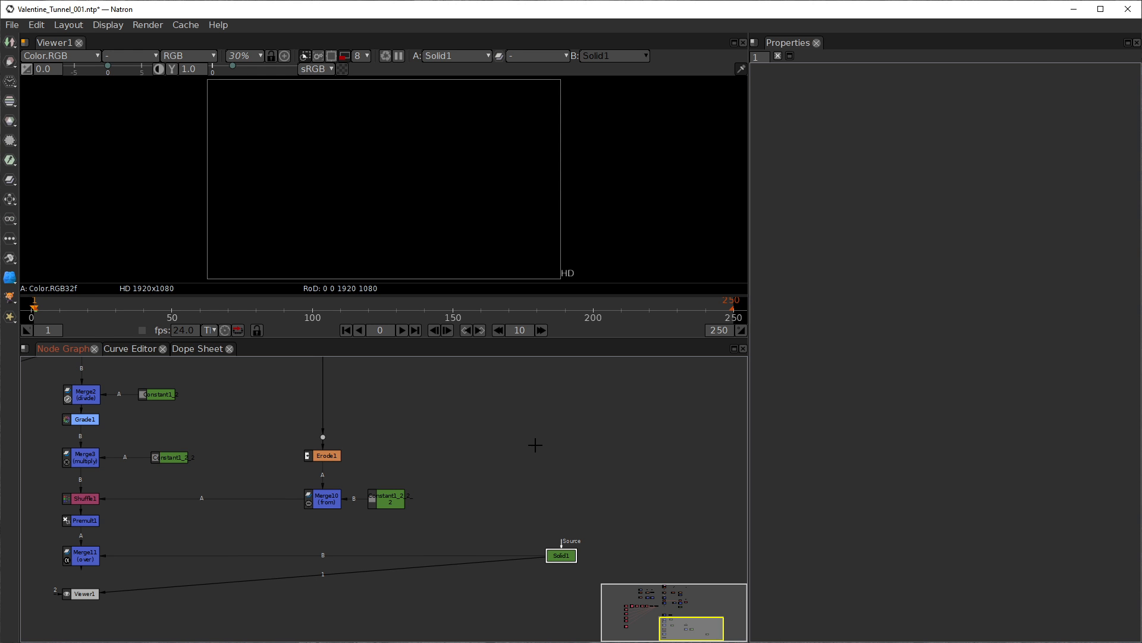
key("m")
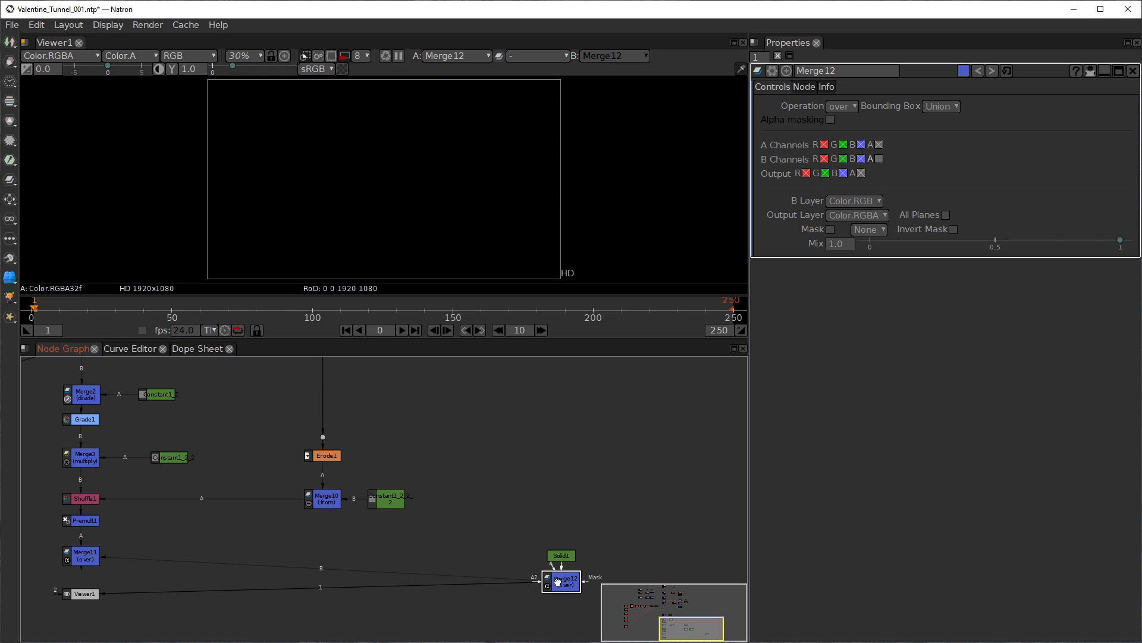
left_click_drag(559, 580, 372, 464)
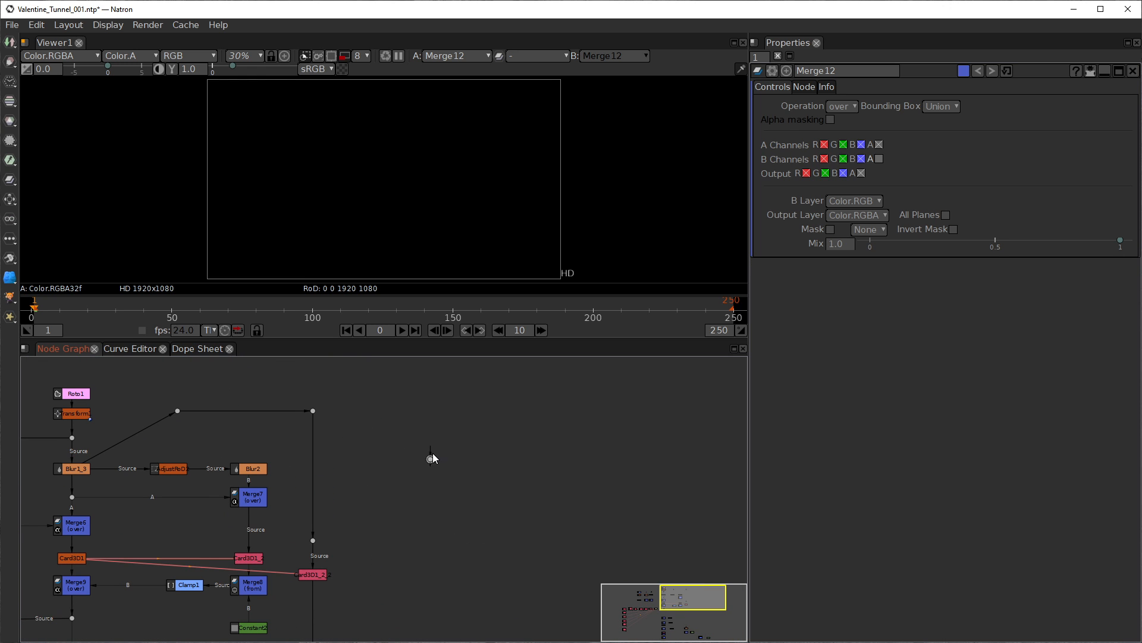
Step: Connect the new dot to the corner dot of the Blur1_3 branch and show it in the viewer
left_click_drag(431, 459, 311, 411)
left_click(430, 458)
key("1")
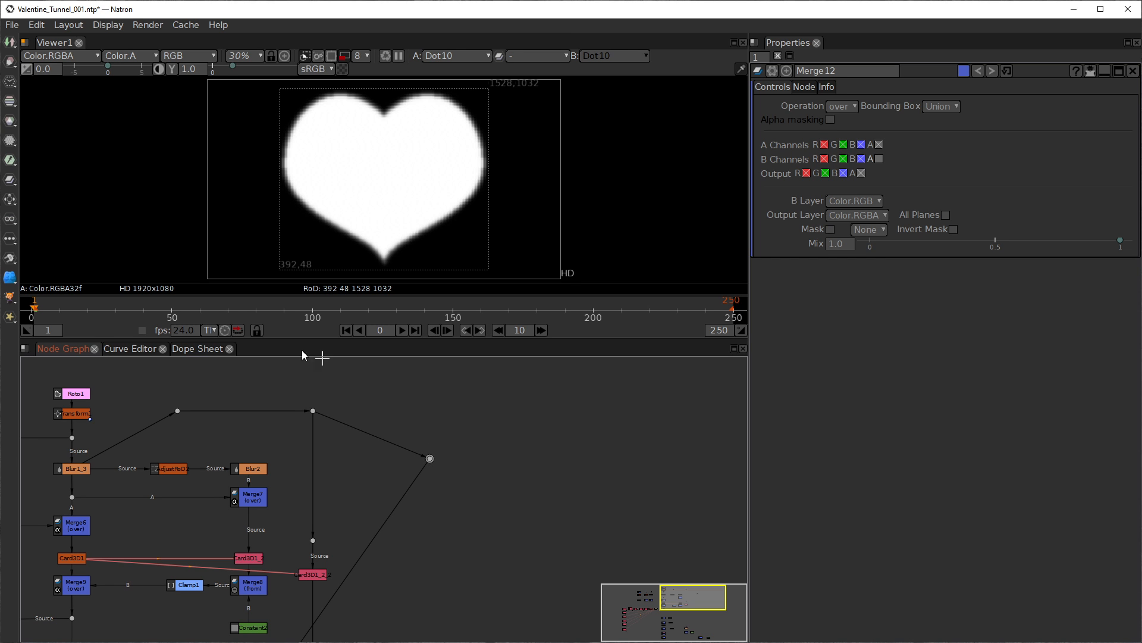
Step: Set the viewer's proxy level to 2 and align the new dot horizontally with the branch's upper dots
left_click(361, 56)
left_click(364, 69)
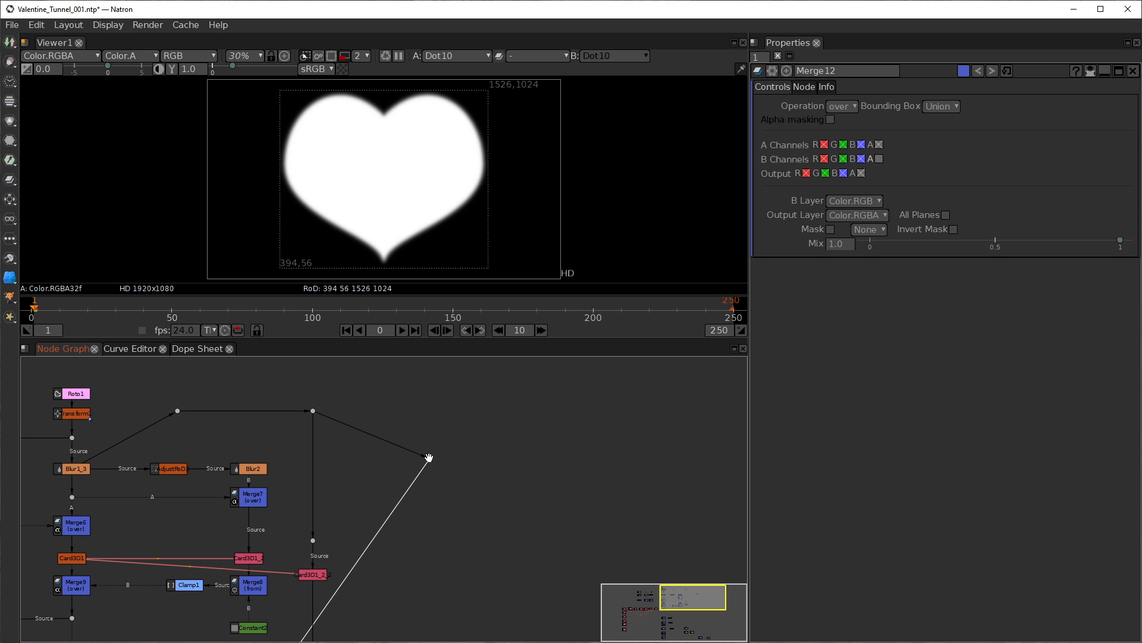
left_click_drag(429, 458, 429, 411)
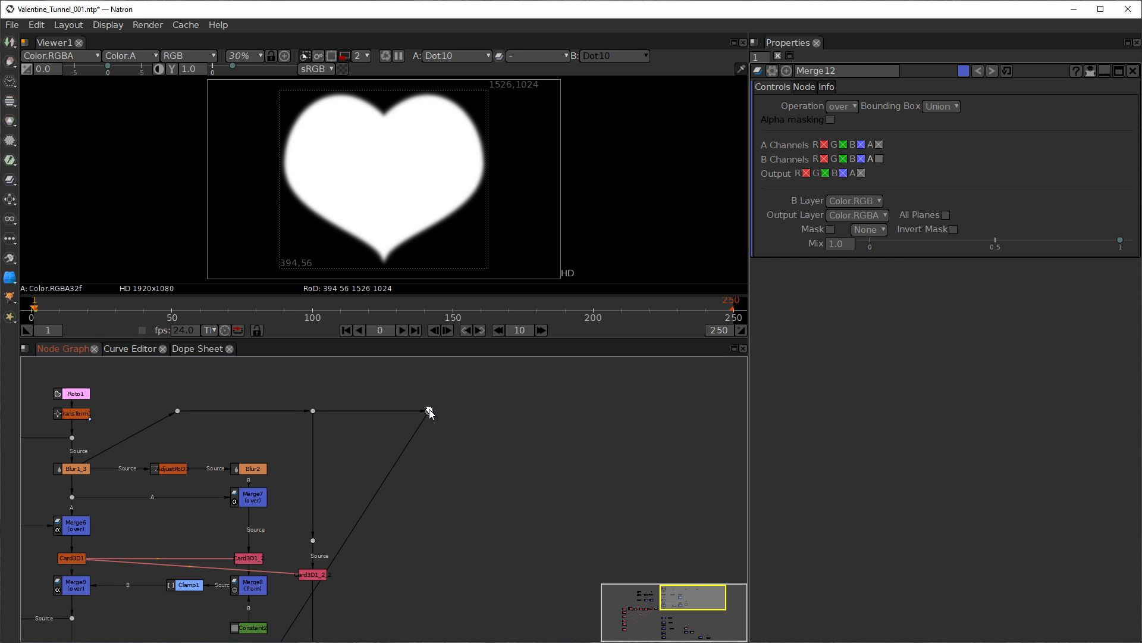
right_click(457, 641)
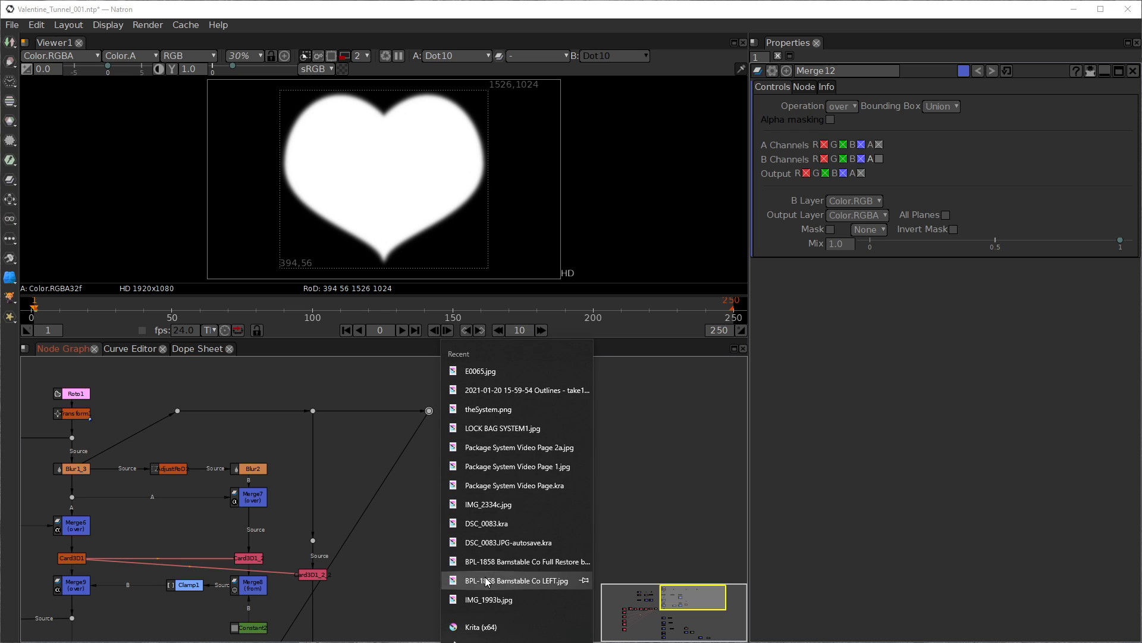
left_click(416, 584)
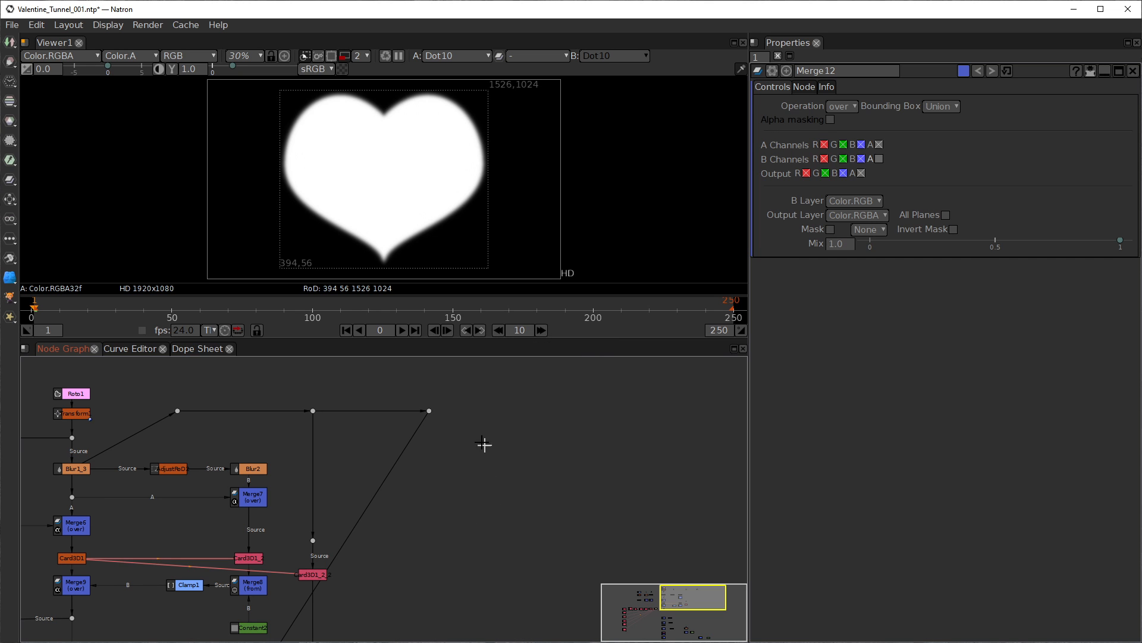
left_click_drag(429, 411, 472, 408)
scroll(380, 426, "down", 10)
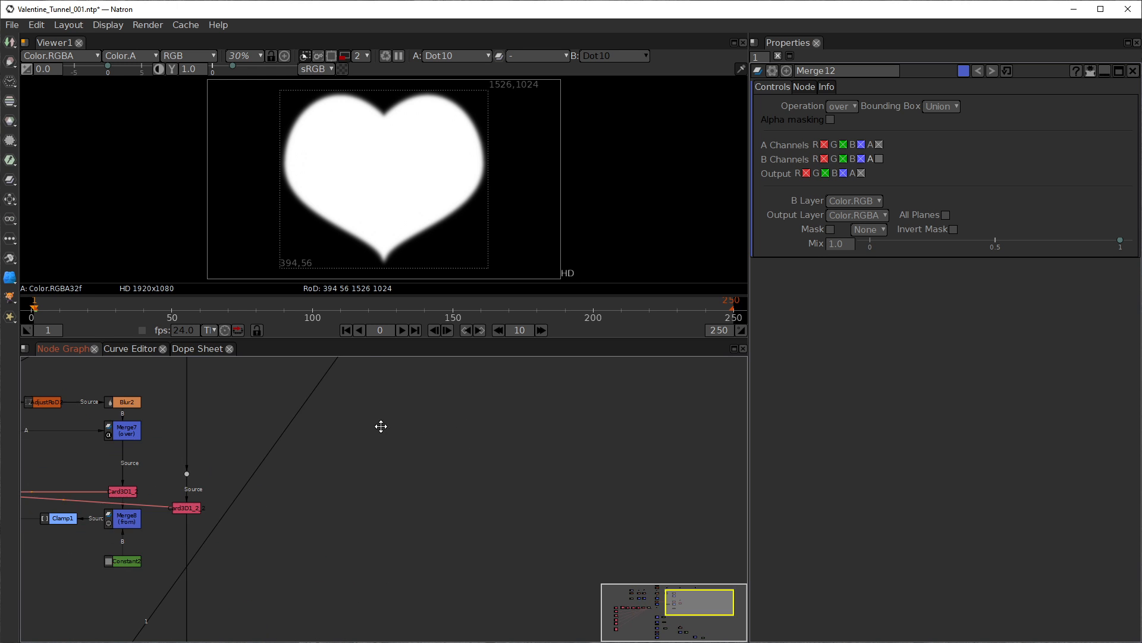
scroll(419, 413, "up", 10)
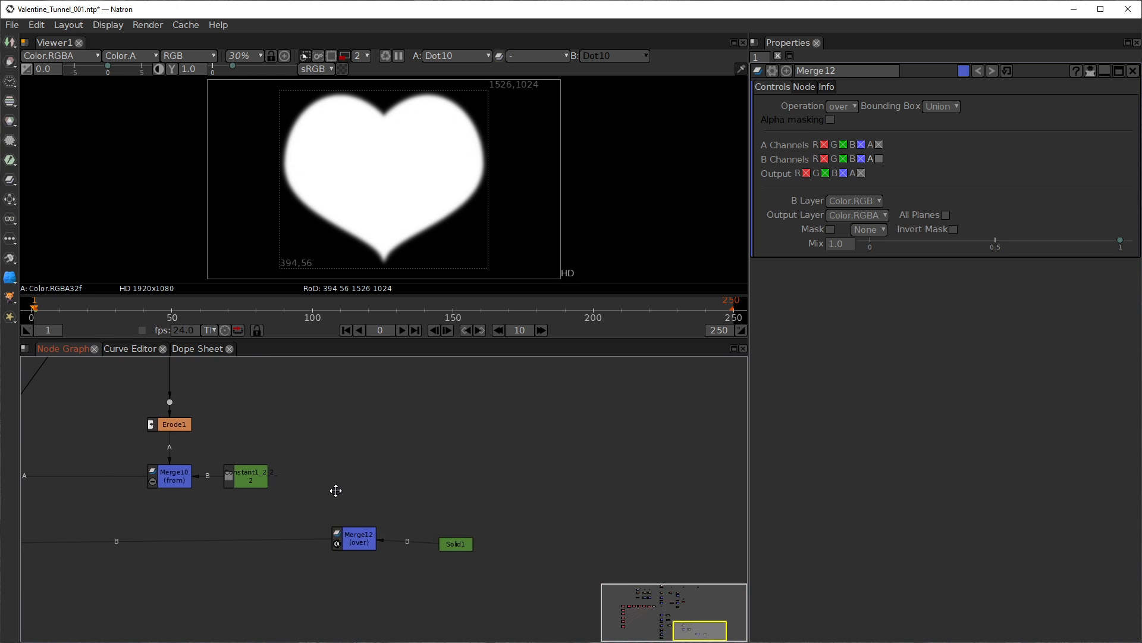
scroll(297, 539, "down", 5)
scroll(280, 470, "up", 3)
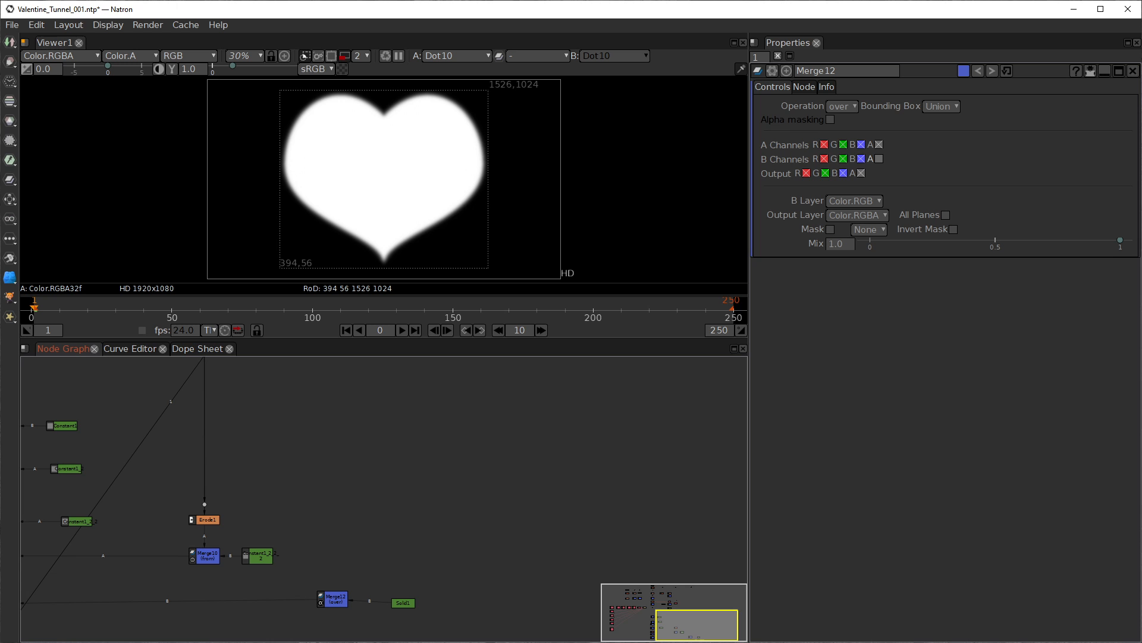
key("super")
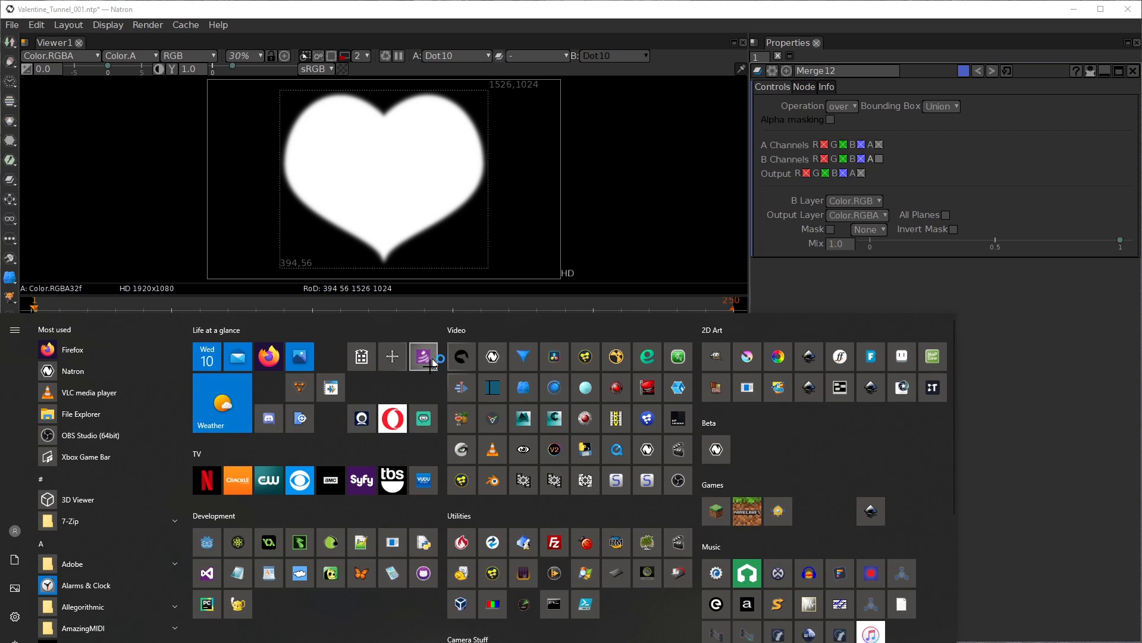
left_click(432, 361)
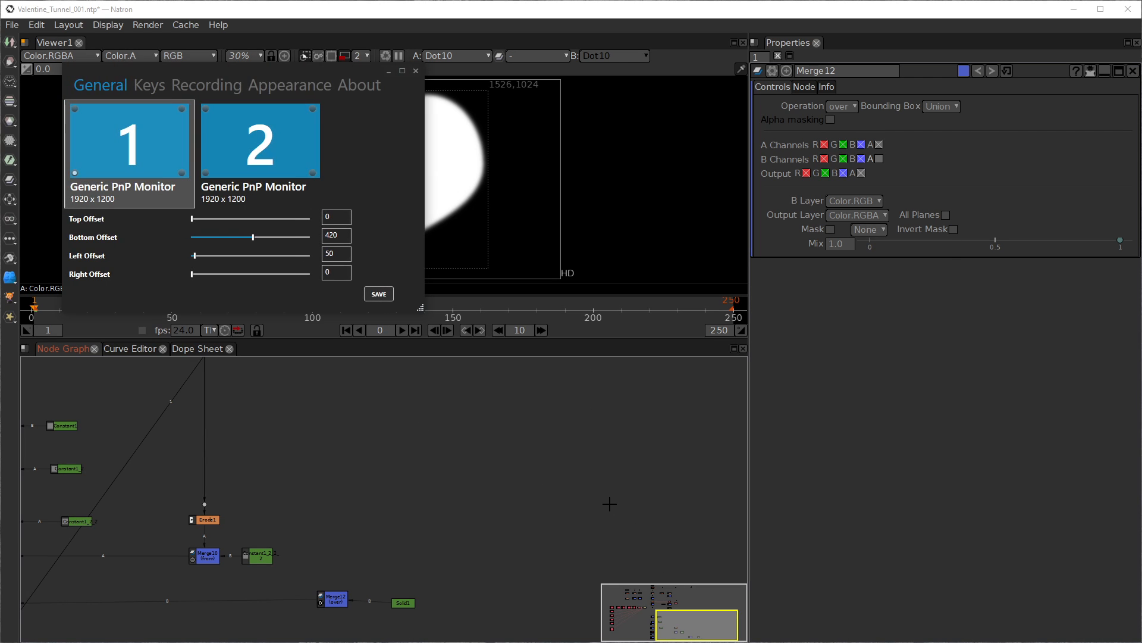
left_click(389, 72)
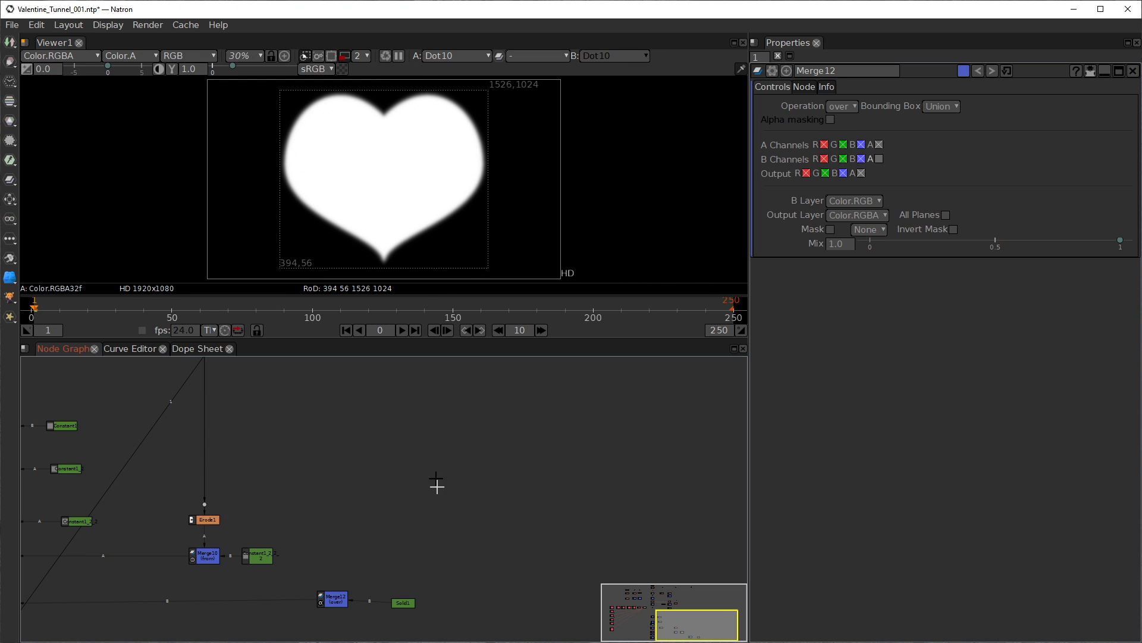
Step: Insert another dot on the line from the upper dot to the viewer and place it straight below, near Merge12
left_click_drag(437, 485, 440, 511)
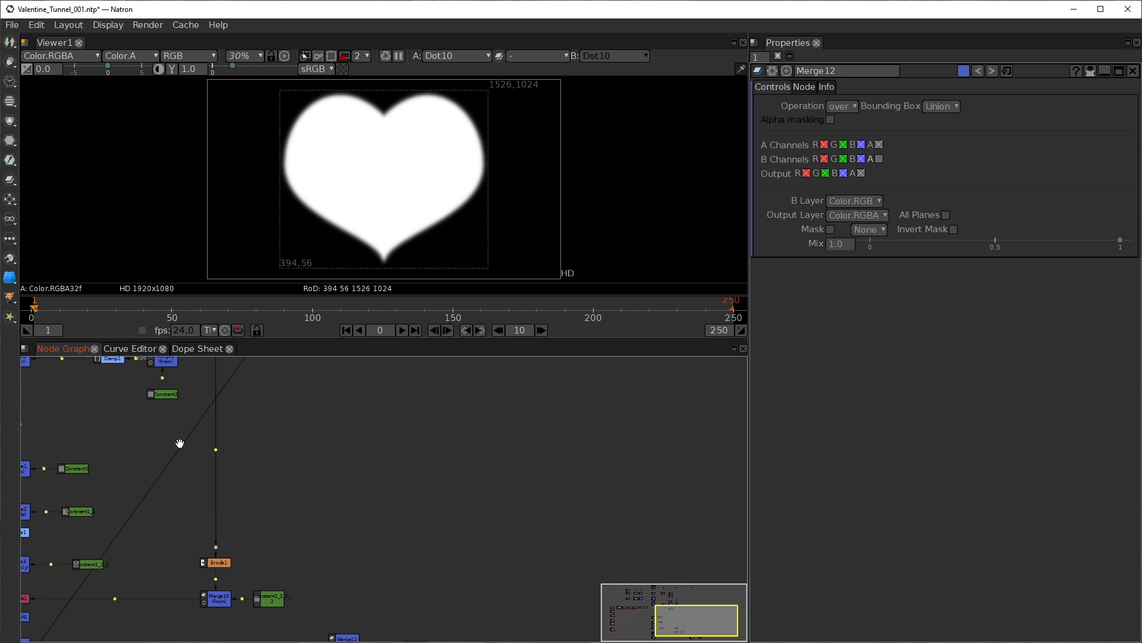
left_click_drag(181, 446, 348, 535)
left_click_drag(422, 554, 386, 464)
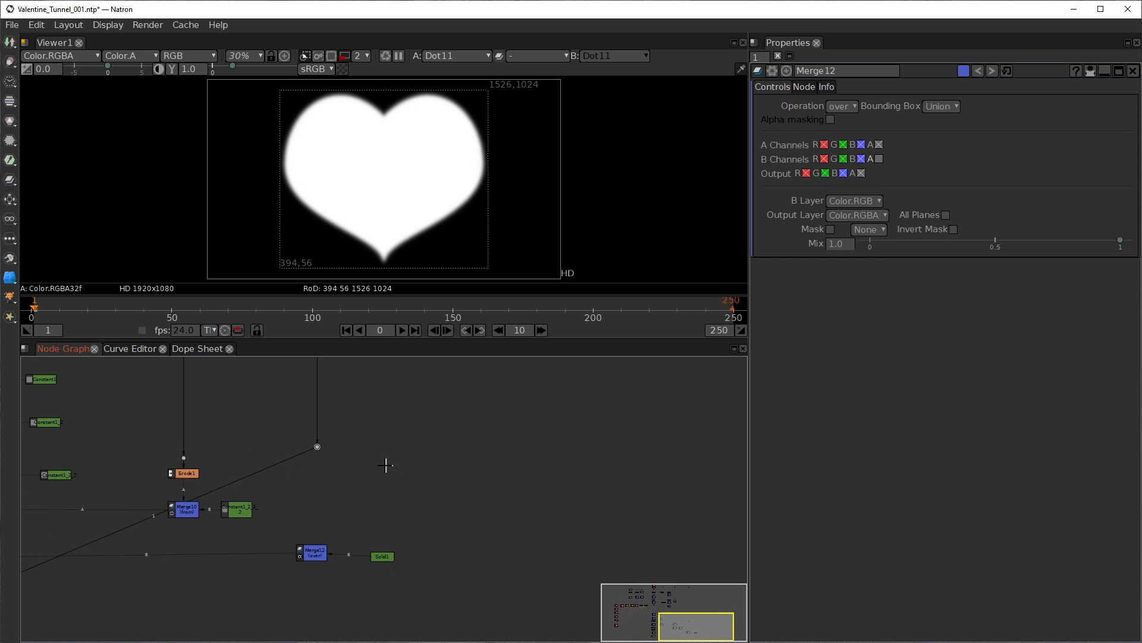
scroll(386, 465, "up", 4)
left_click_drag(306, 501, 373, 487)
left_click_drag(312, 412, 312, 489)
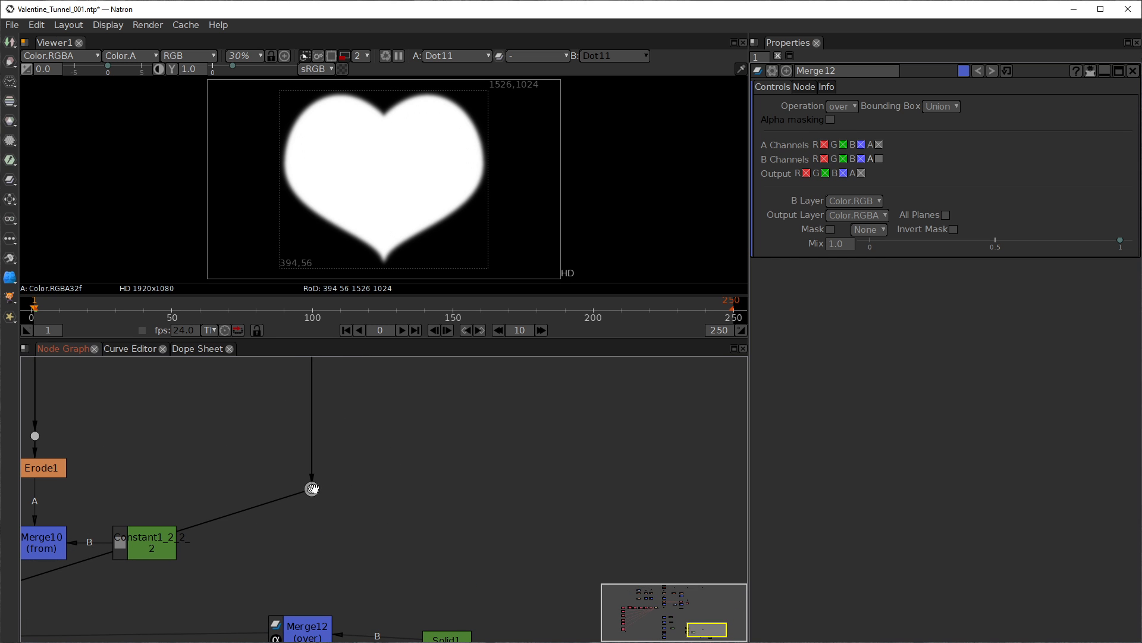
Step: Reposition Merge12 beneath the new dot and connect its A input to that dot
left_click_drag(386, 548, 361, 408)
left_click(286, 507)
left_click_drag(286, 508, 317, 513)
left_click_drag(357, 429, 347, 540)
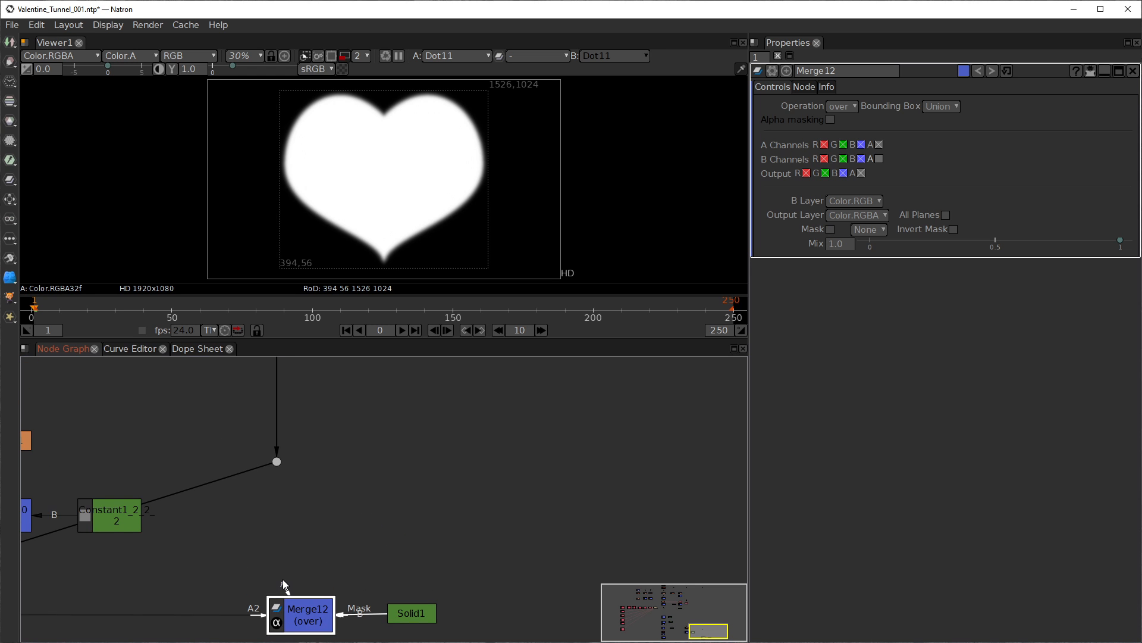
left_click_drag(284, 586, 277, 463)
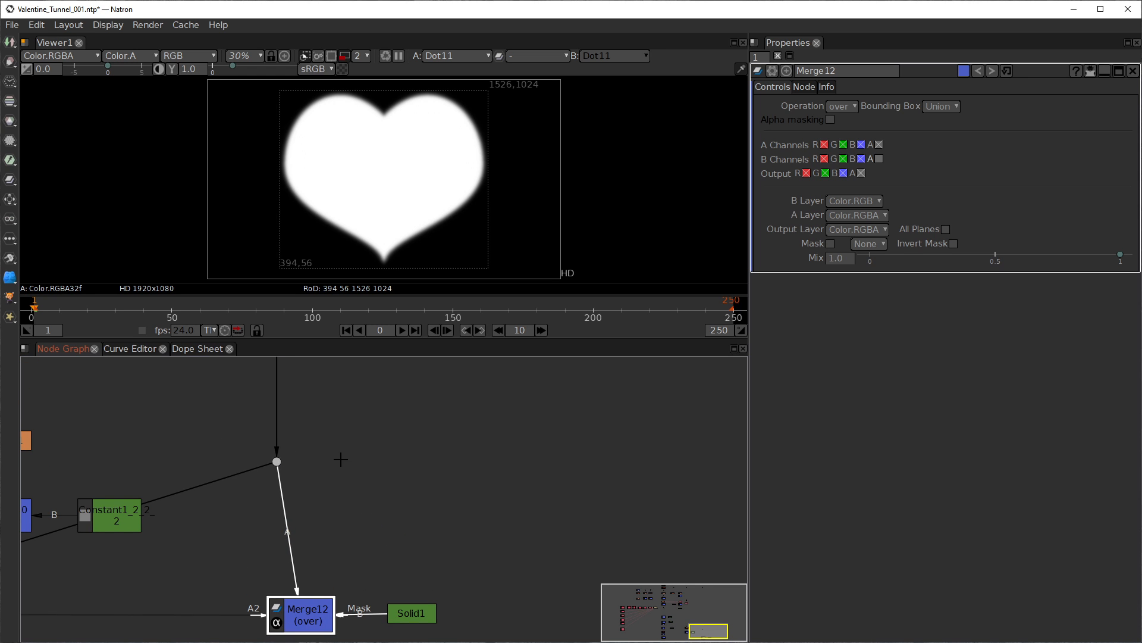
Step: Line up Merge12 straight below the dot that feeds its A input, with Solid1 beside it
scroll(341, 463, "up", 1)
left_click_drag(348, 575, 420, 507)
left_click_drag(380, 591, 344, 579)
left_click_drag(371, 413, 319, 386)
scroll(380, 470, "down", 1)
scroll(393, 465, "up", 2)
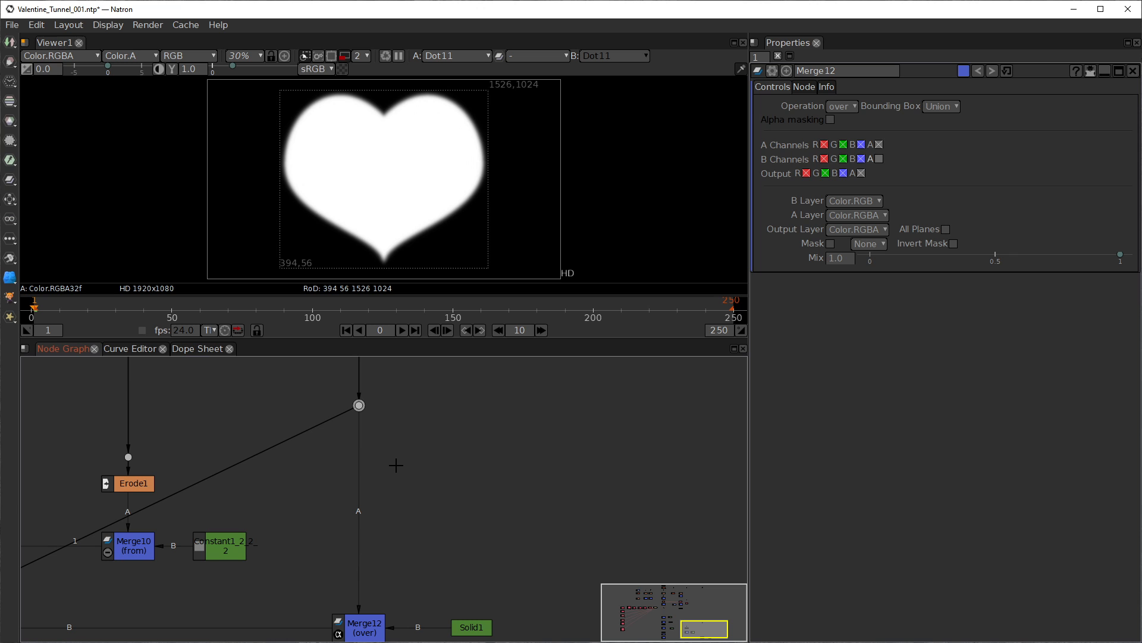
Step: Insert a Transform node between the selected dot and Merge12, and space it a little below the dot
left_click_drag(405, 416, 395, 438)
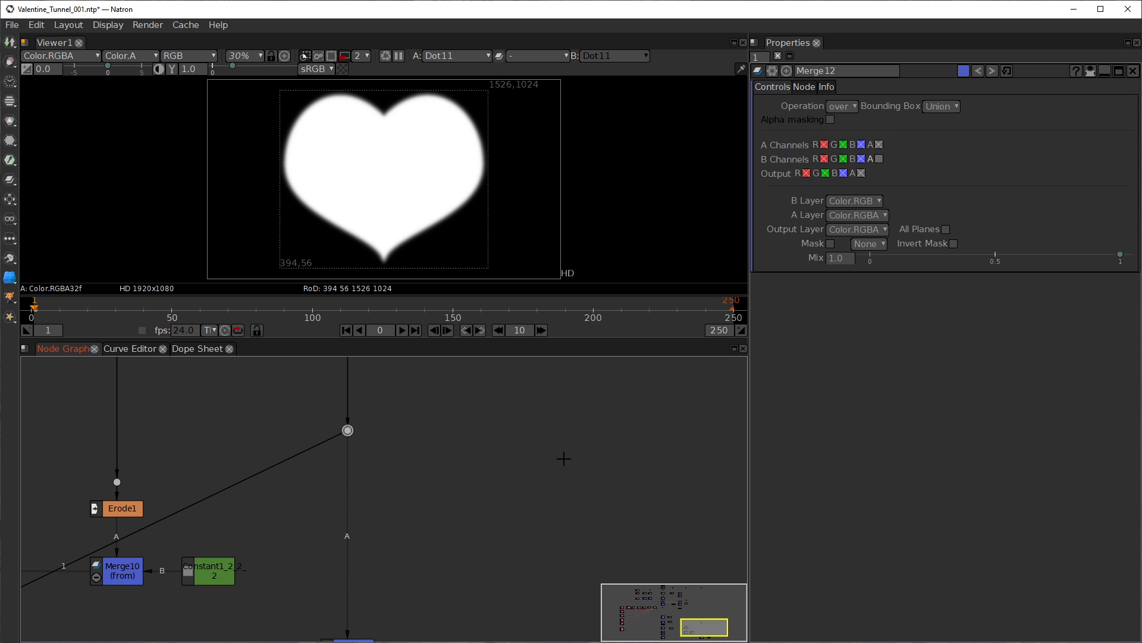
key("t")
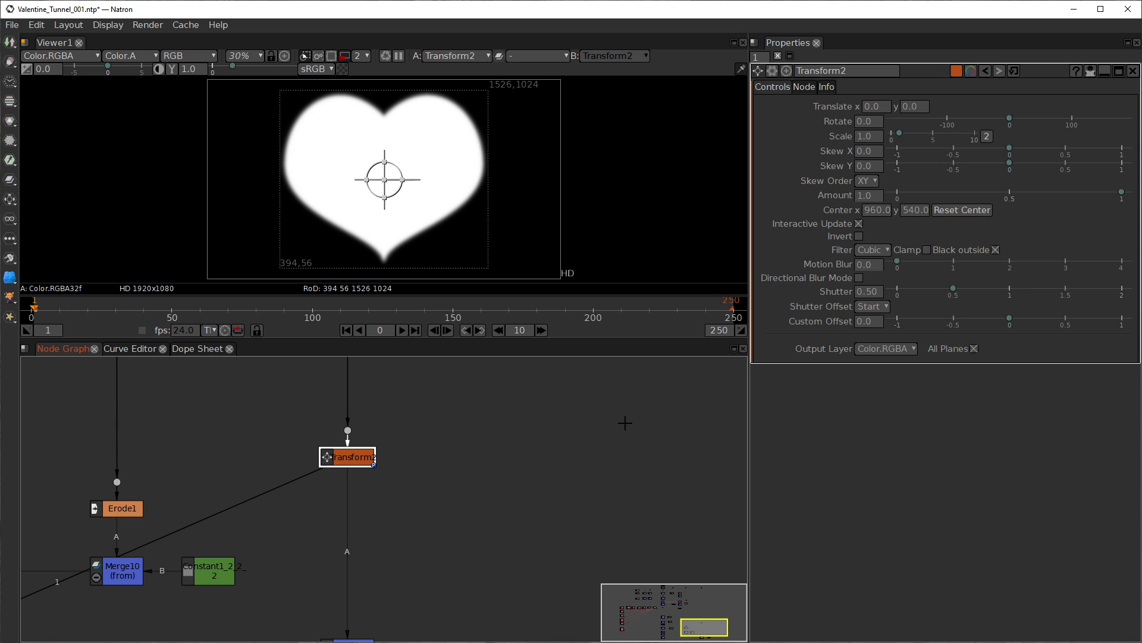
left_click_drag(429, 459, 321, 408)
left_click_drag(330, 578, 326, 461)
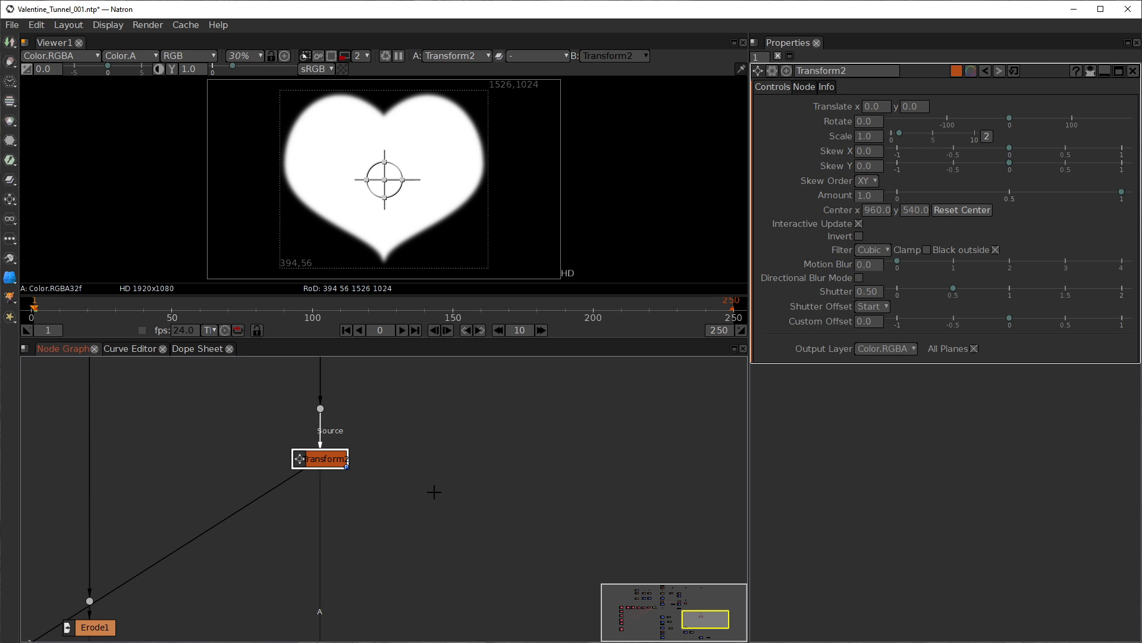
left_click_drag(434, 543, 470, 489)
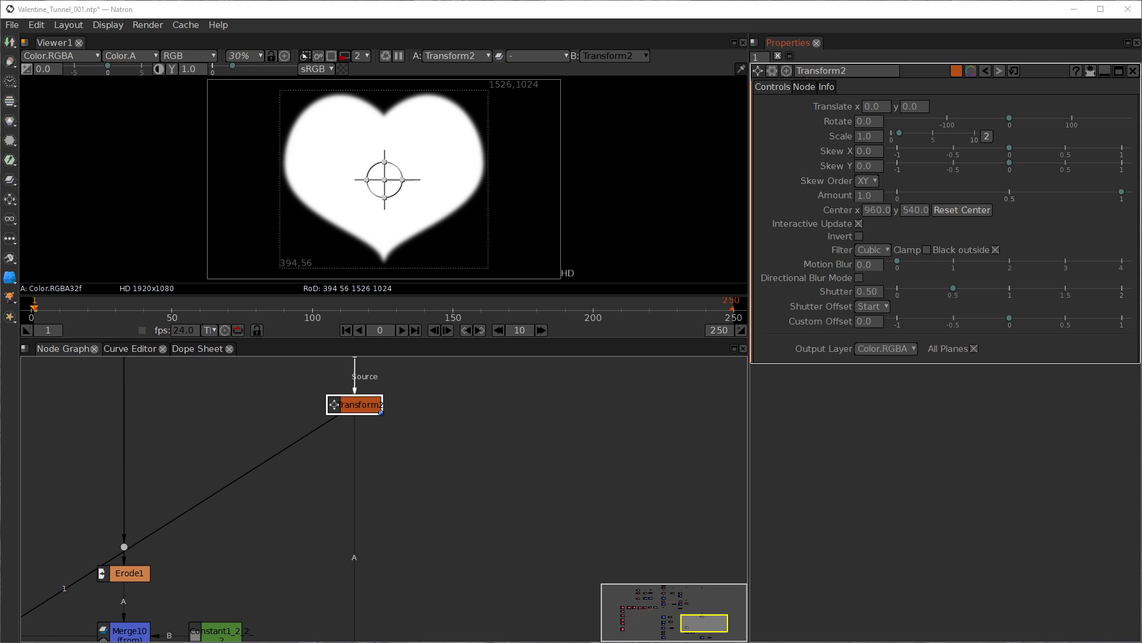
Step: Try feeding the Transform2 branch from Blur2, with the branch's corner dot level with that node
scroll(524, 428, "down", 6)
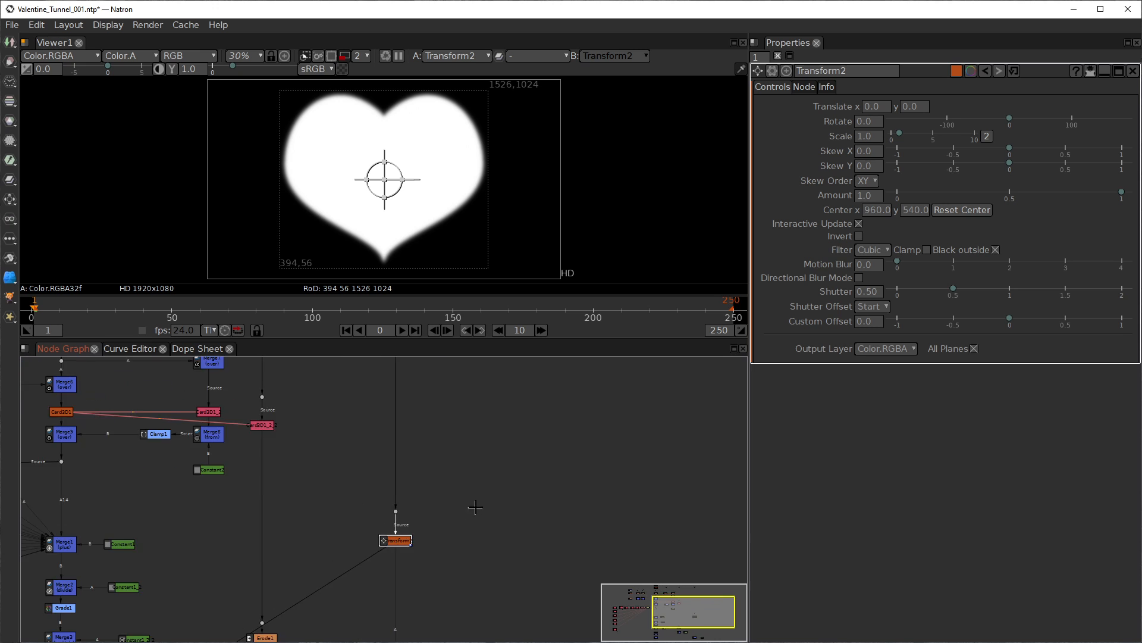
scroll(453, 438, "up", 6)
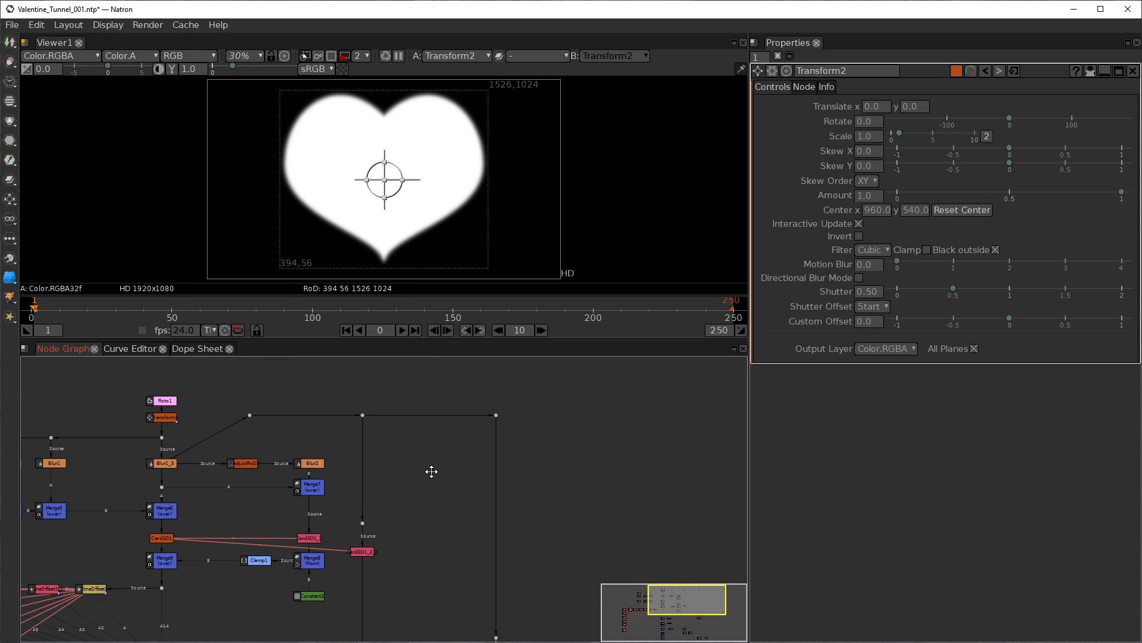
left_click_drag(398, 413, 314, 463)
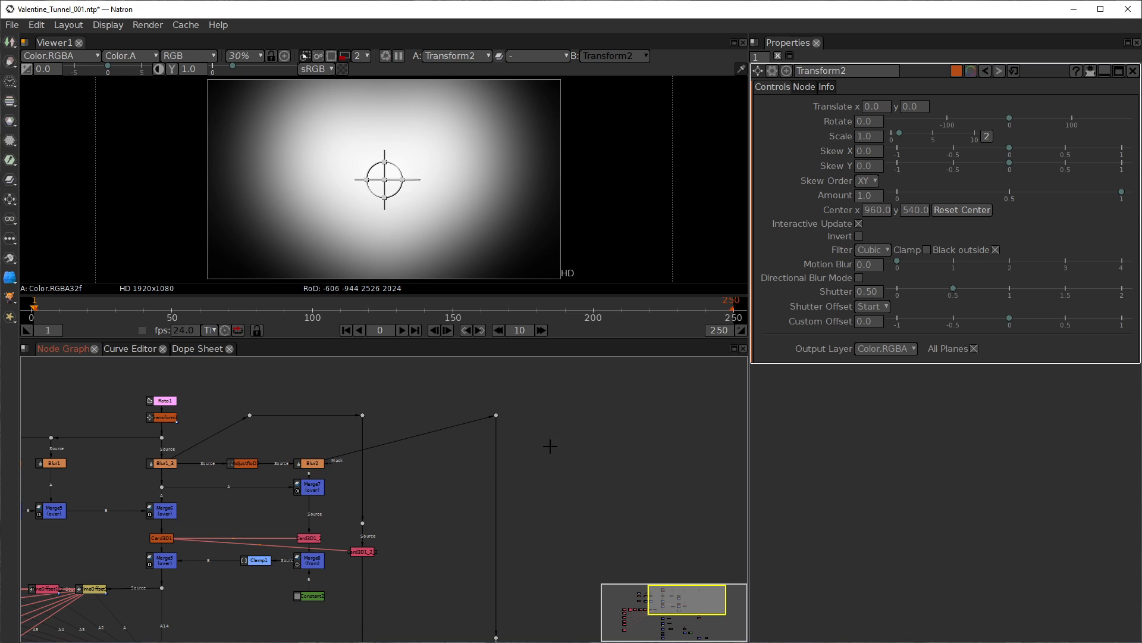
left_click_drag(493, 416, 490, 479)
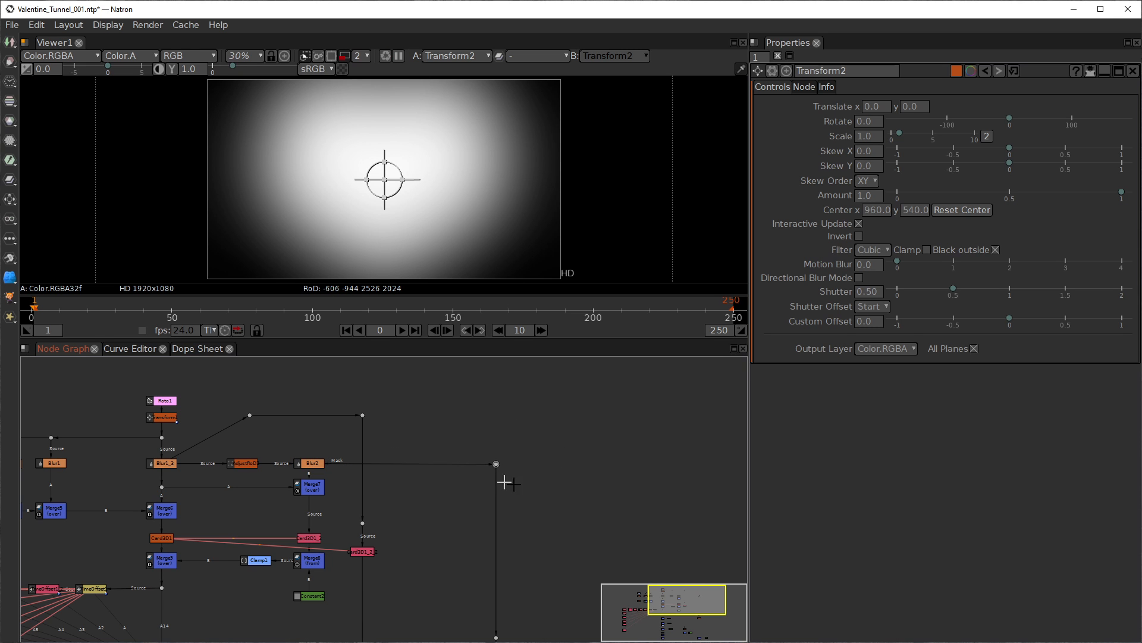
left_click_drag(538, 521, 497, 433)
left_click_drag(513, 577, 497, 617)
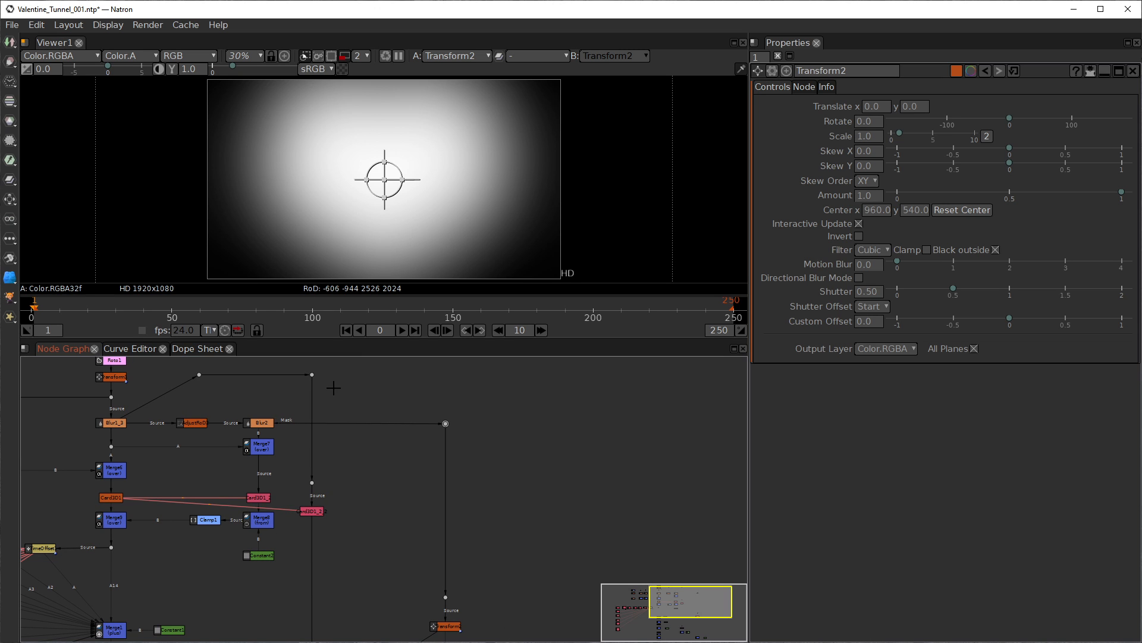
Step: Reconnect the branch's corner dot to the neighbouring upper dot and level the two dots
left_click_drag(349, 424, 311, 372)
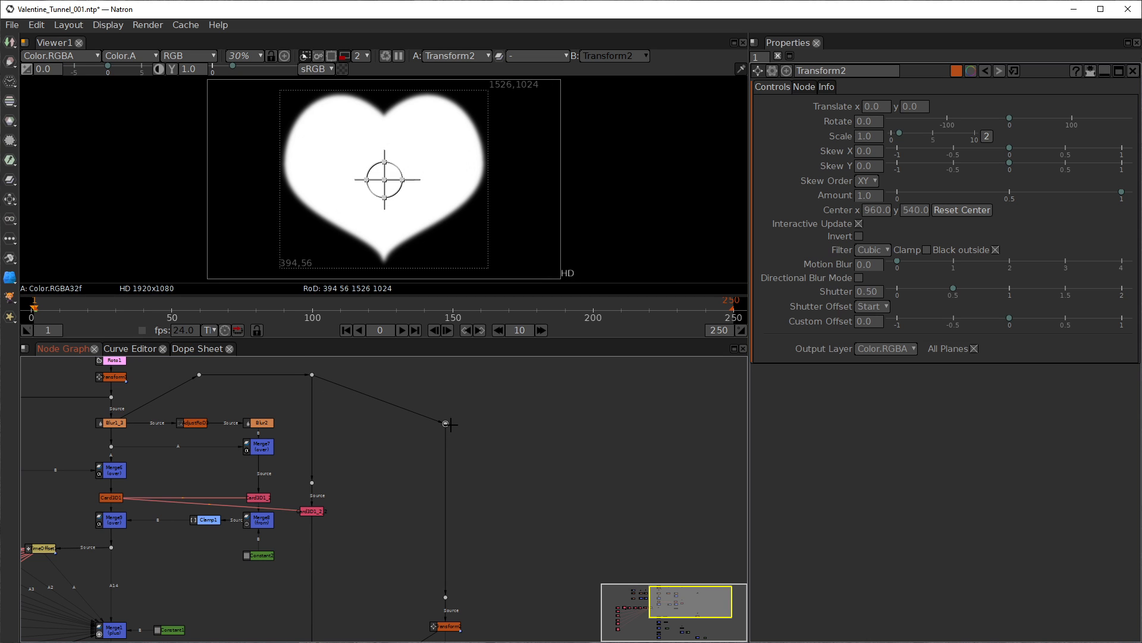
left_click_drag(447, 422, 446, 375)
Step: Insert a Blur node after Transform2 and set its size to 200
scroll(484, 491, "down", 6)
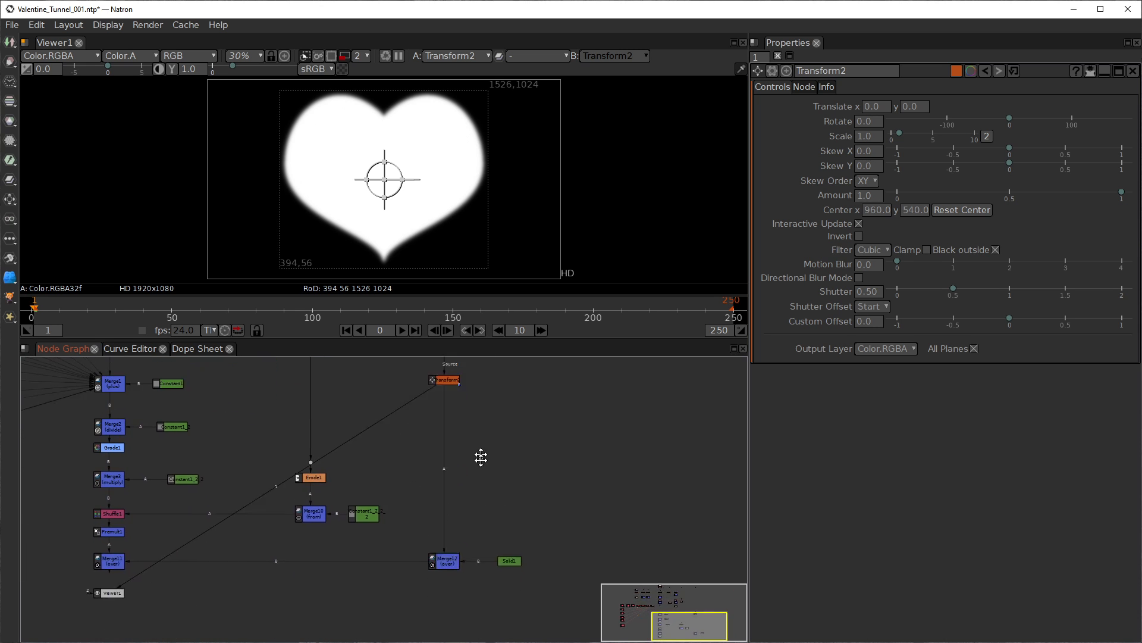
left_click_drag(437, 423, 434, 439)
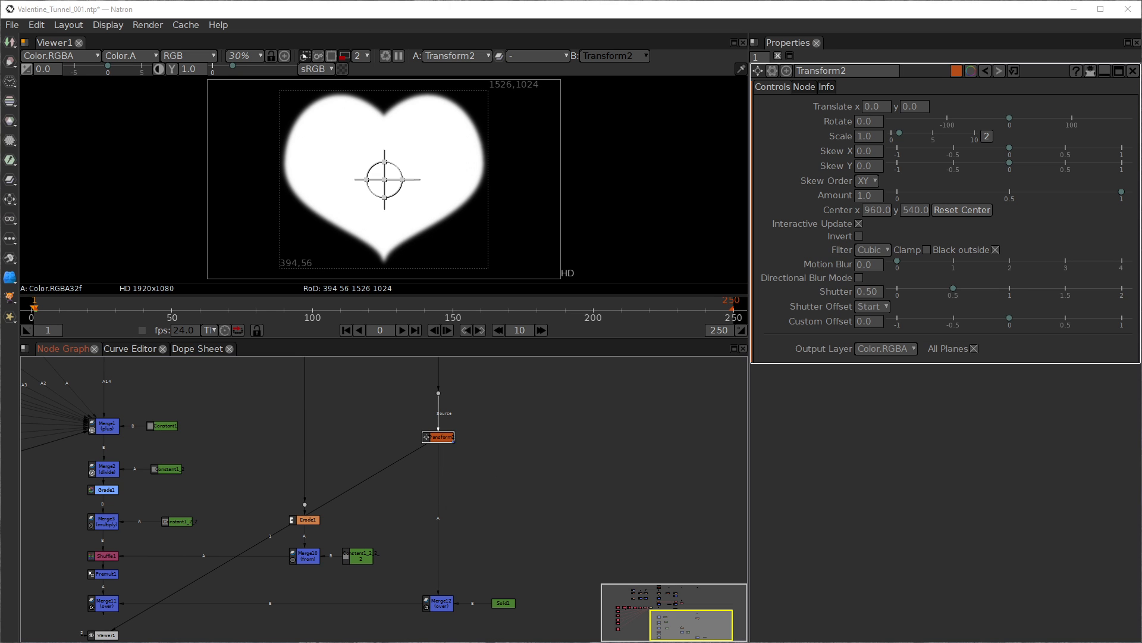
key("Tab")
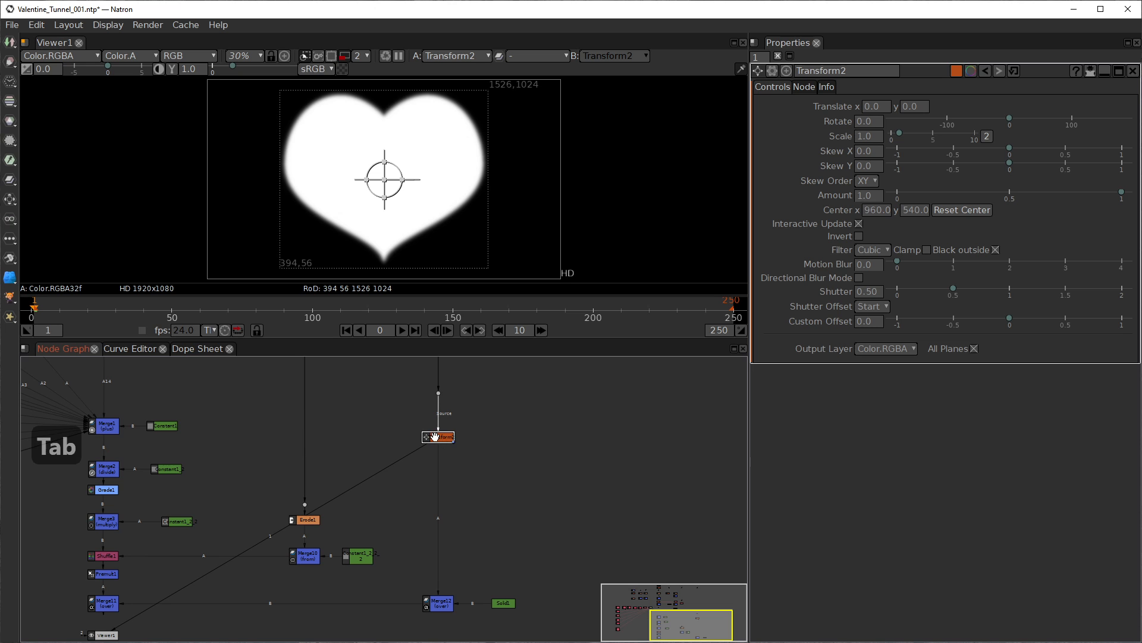
type("blur")
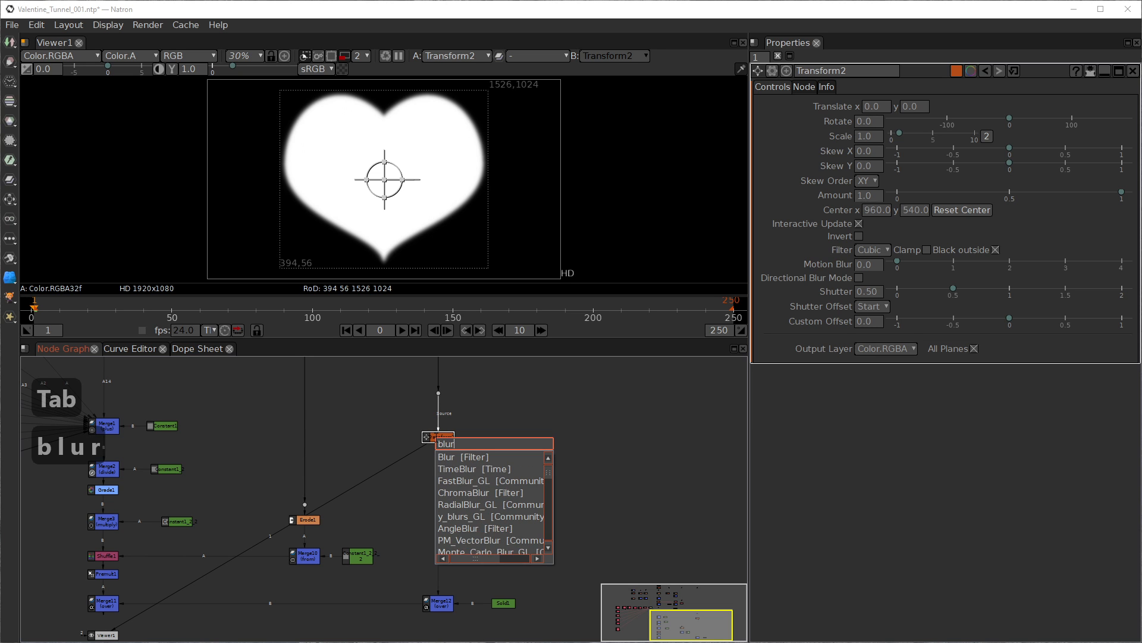
key("Down")
key("Return")
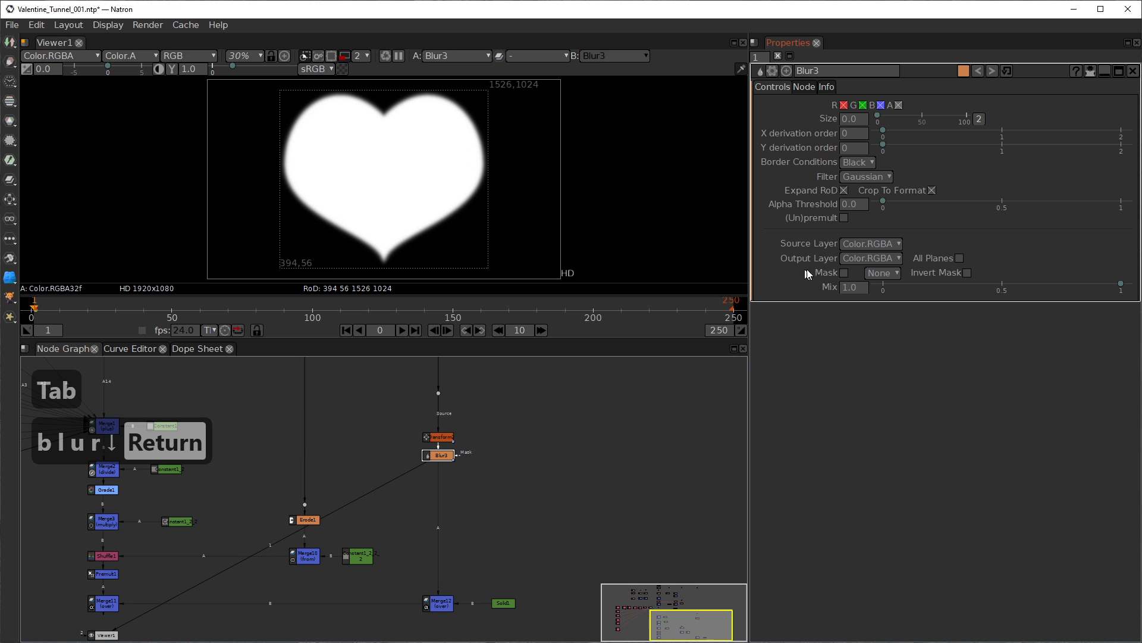
left_click(855, 118)
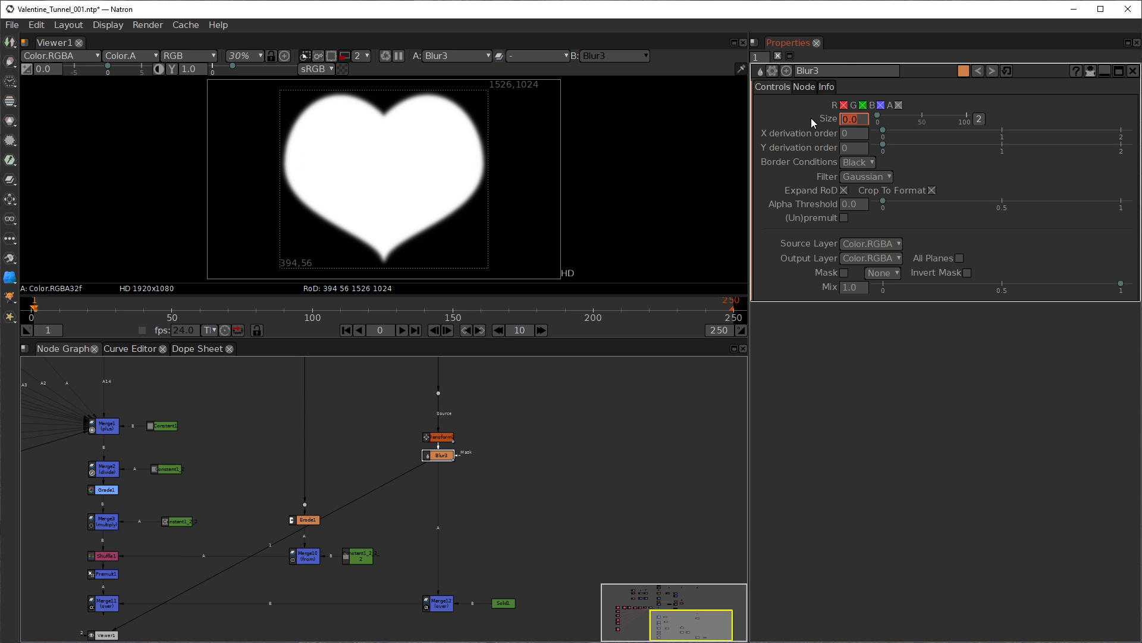
type("200")
key("Return")
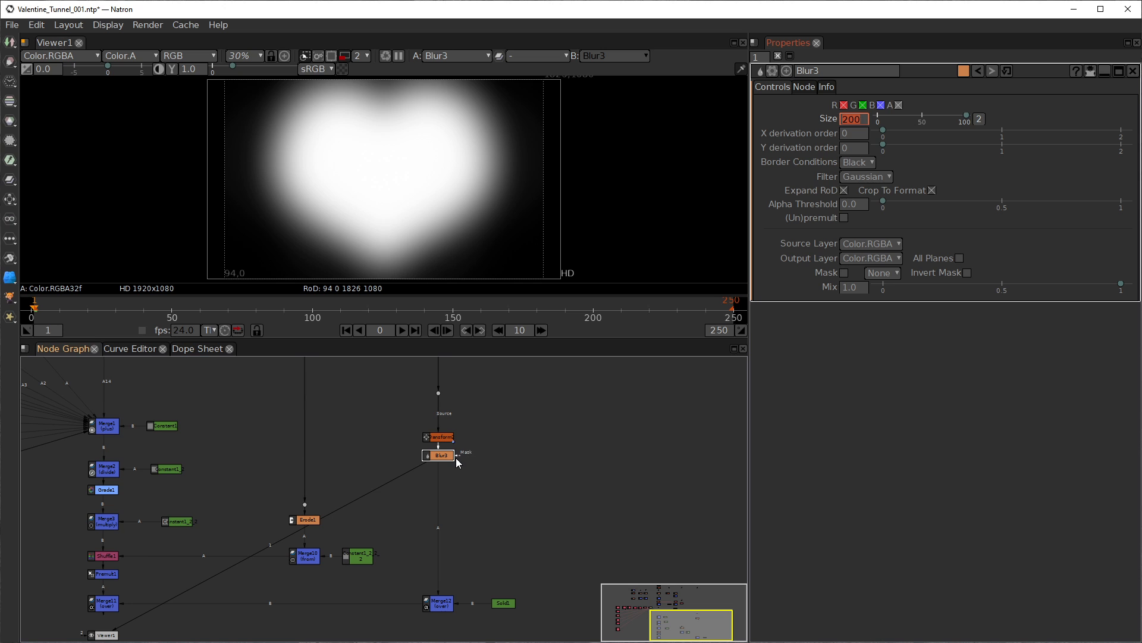
key("Tab")
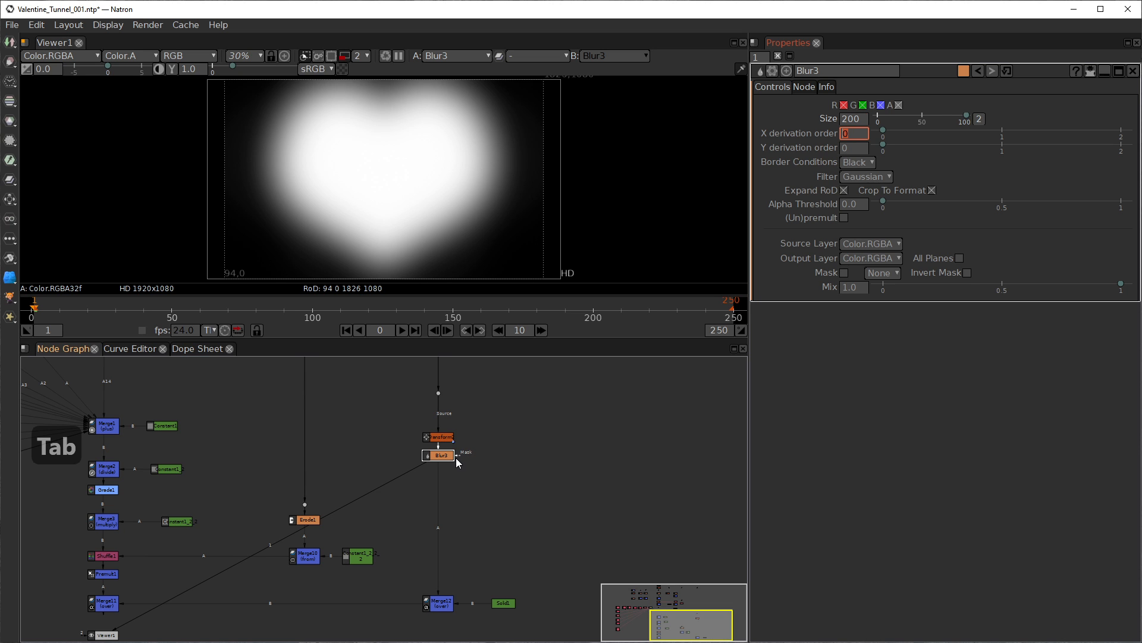
type("rai")
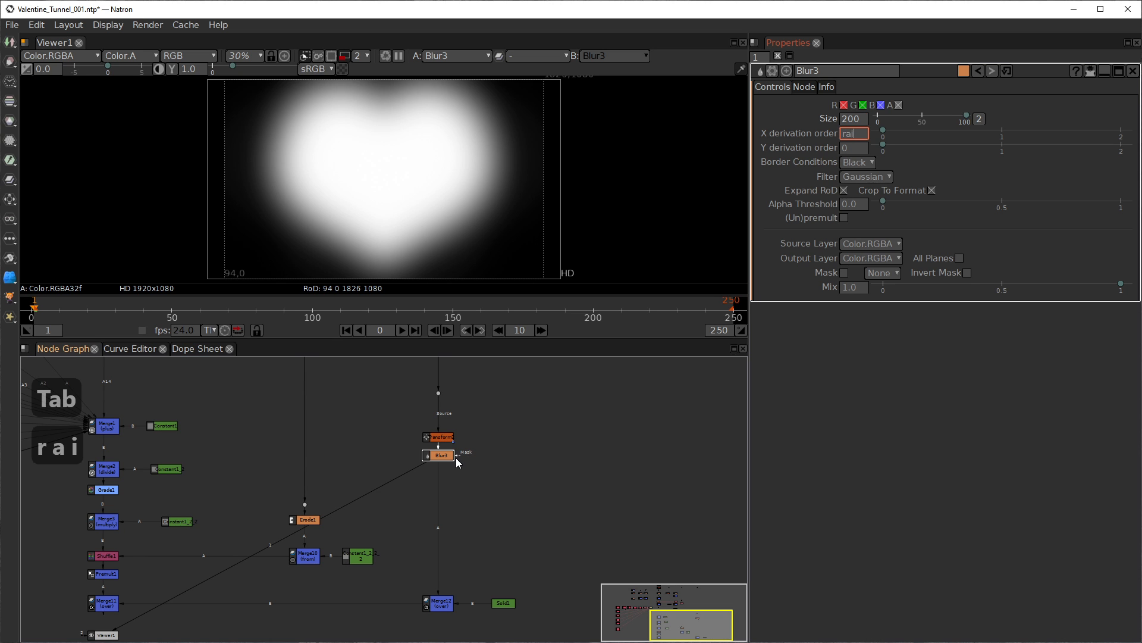
key("Tab")
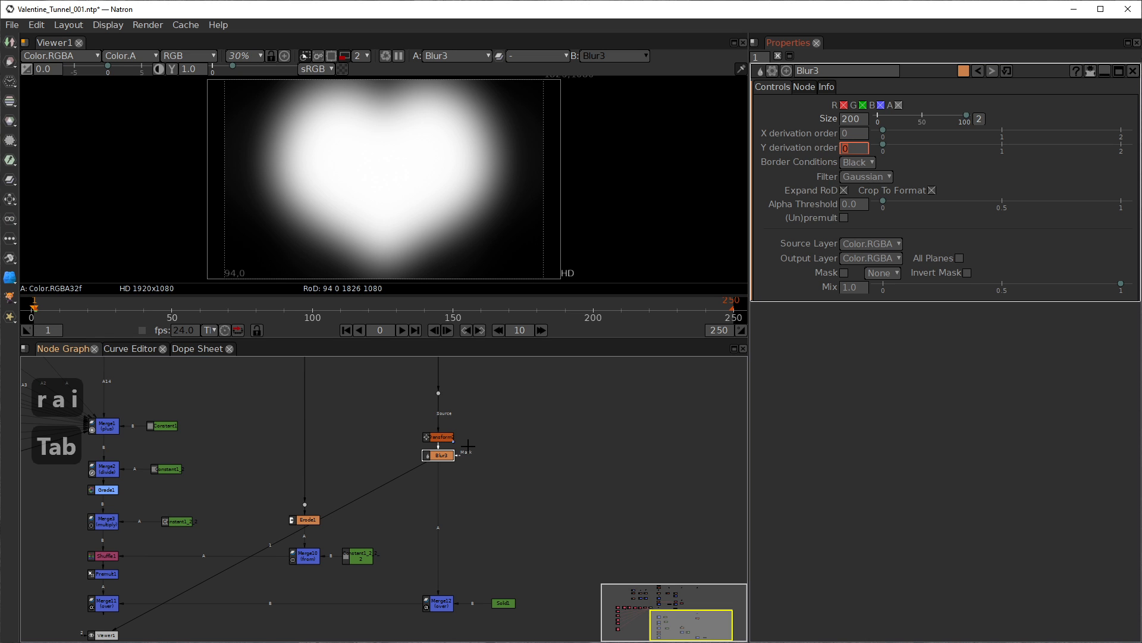
Step: Insert a Radial node directly after Blur3 in the branch leading to Merge12
left_click(443, 457)
key("Tab")
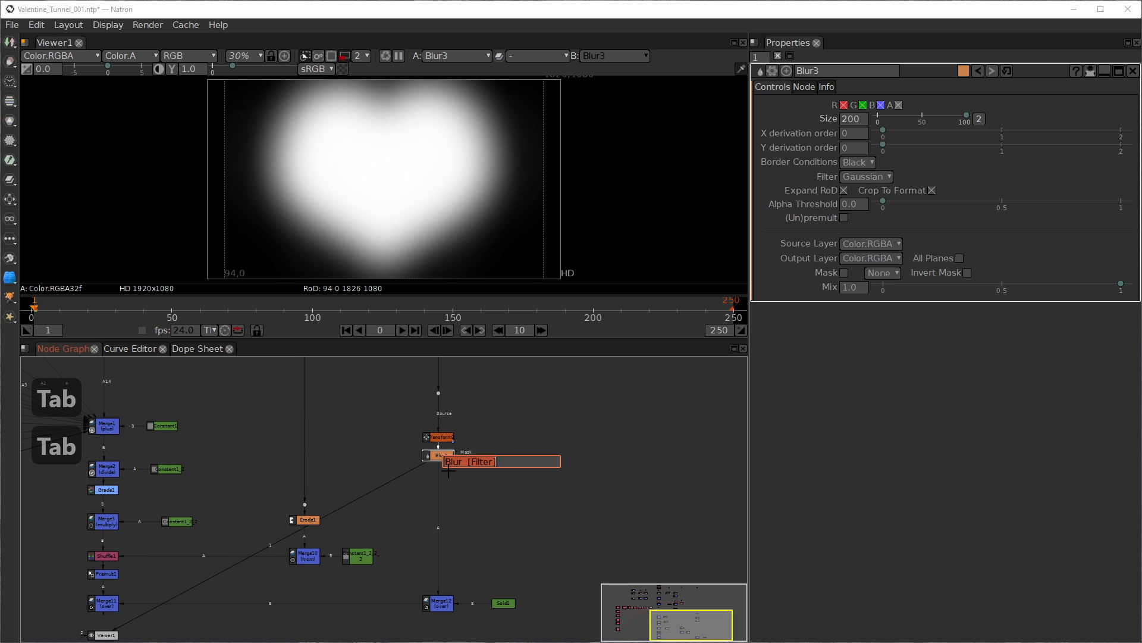
type("radi")
key("Down")
key("Return")
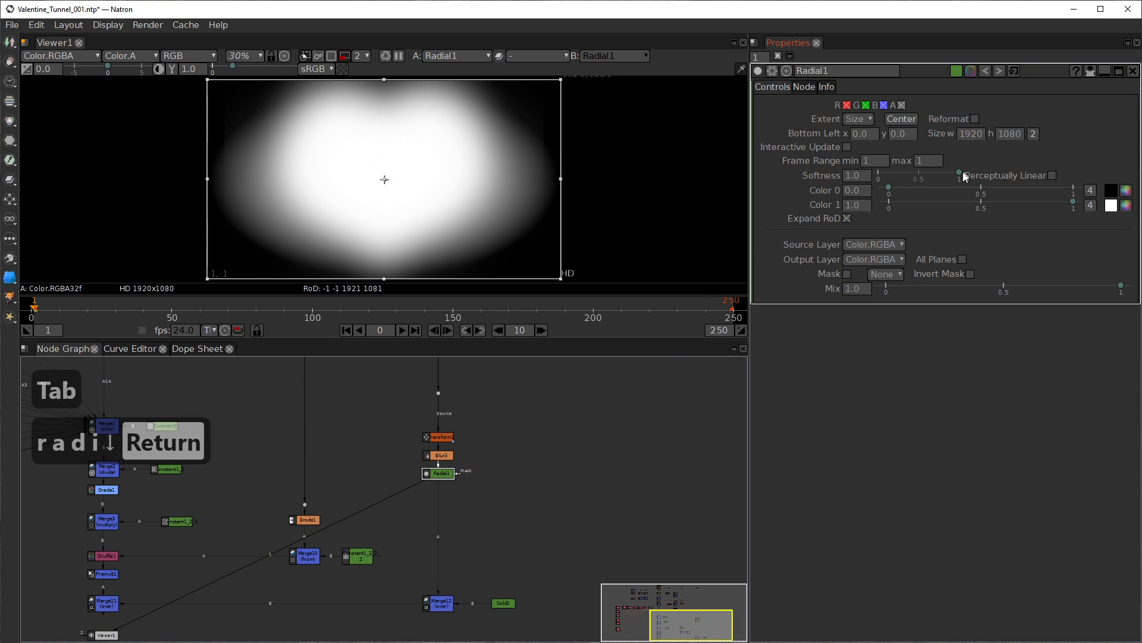
Step: Set Radial1's Color 1 to the light blue basic colour with red 85, green 170 and blue 255
left_click(1127, 206)
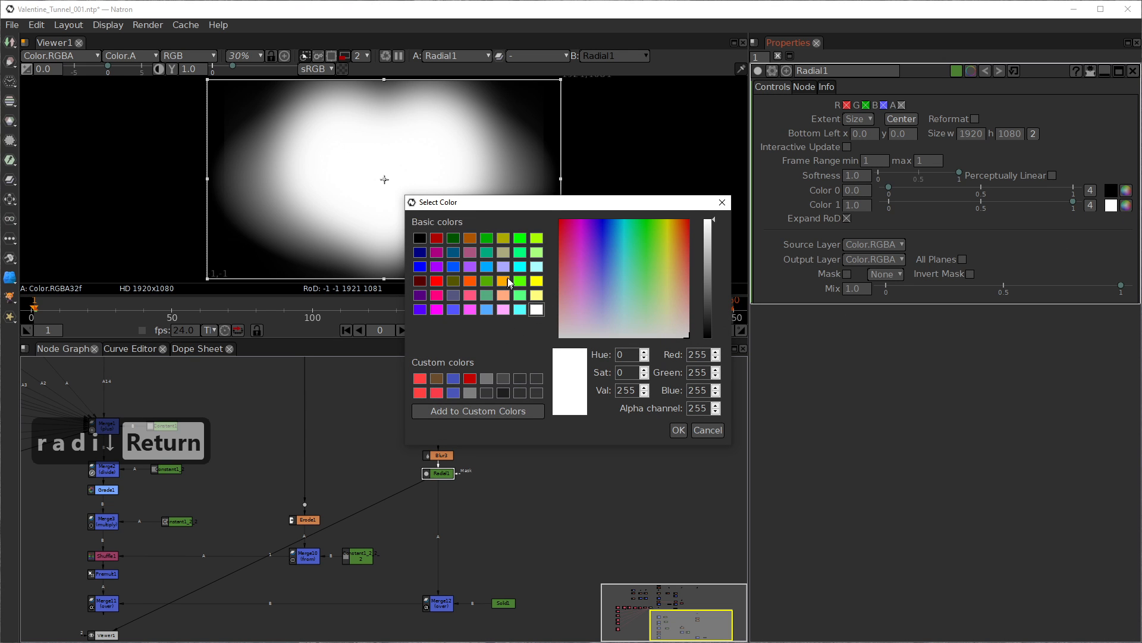
left_click(487, 310)
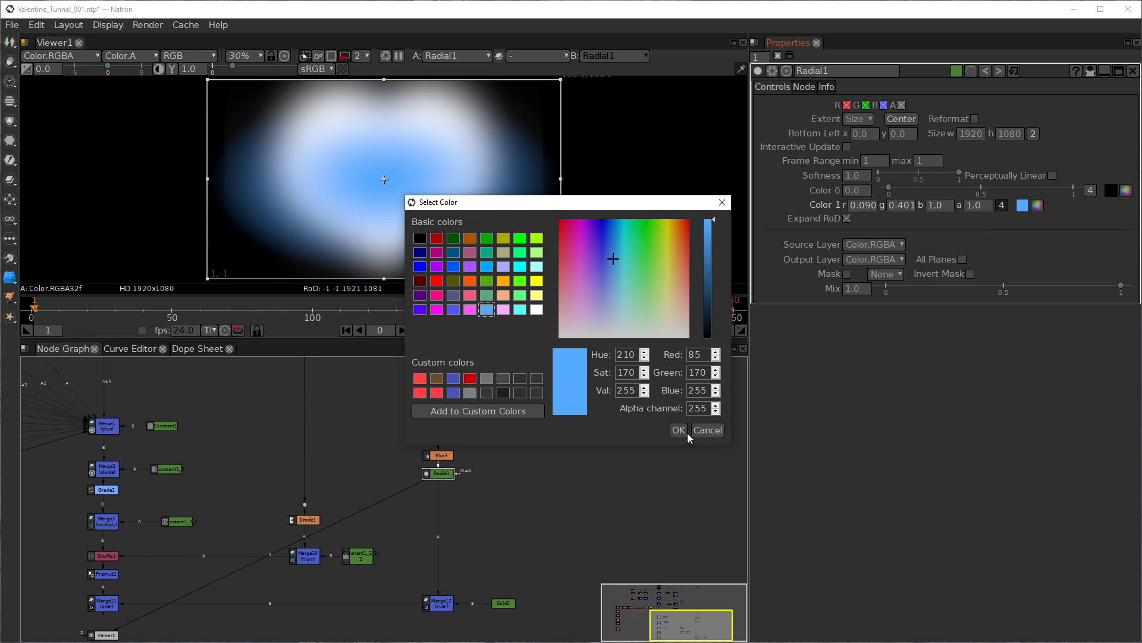
left_click(679, 430)
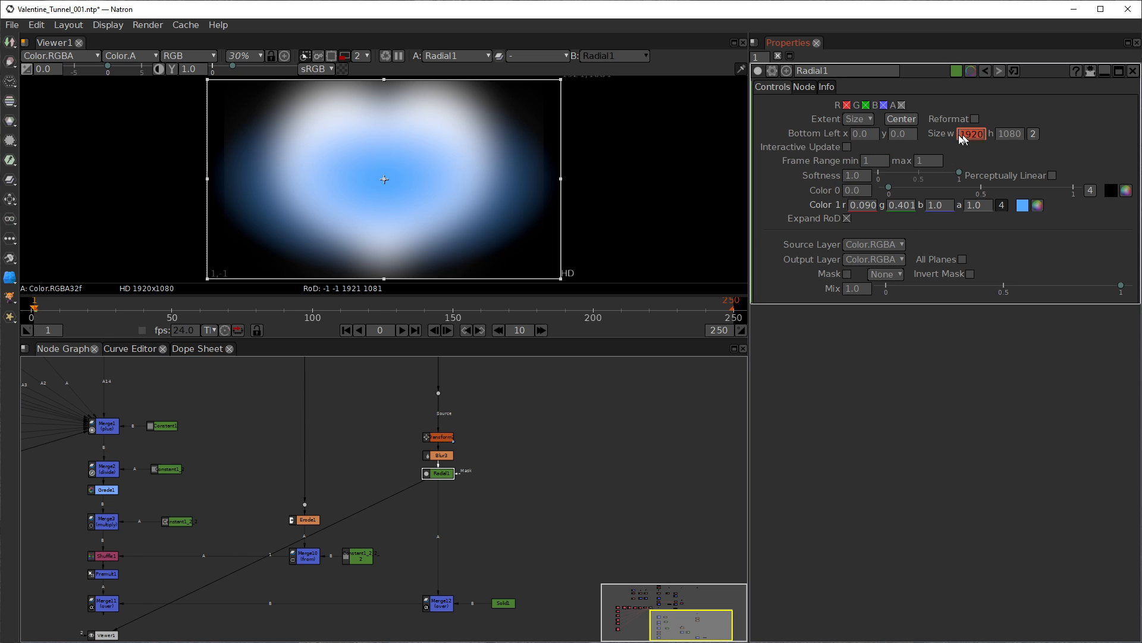
Step: Set the width of the Radial1 ramp to 400
left_click(900, 136)
left_click(982, 137)
type("*")
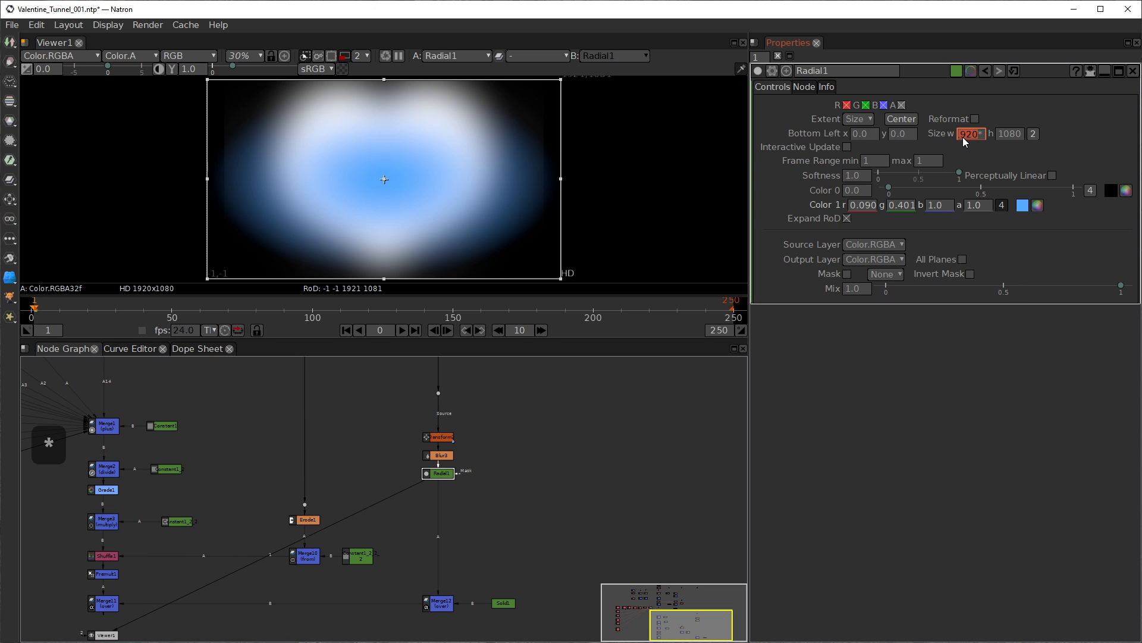
key("ctrl+a")
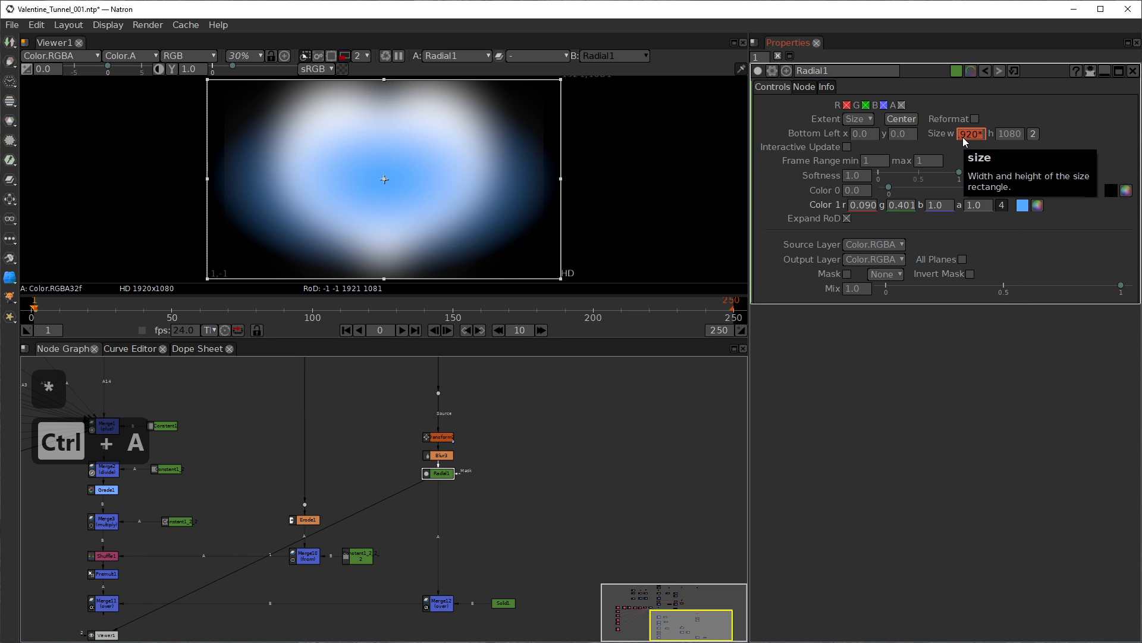
type("400")
key("Return")
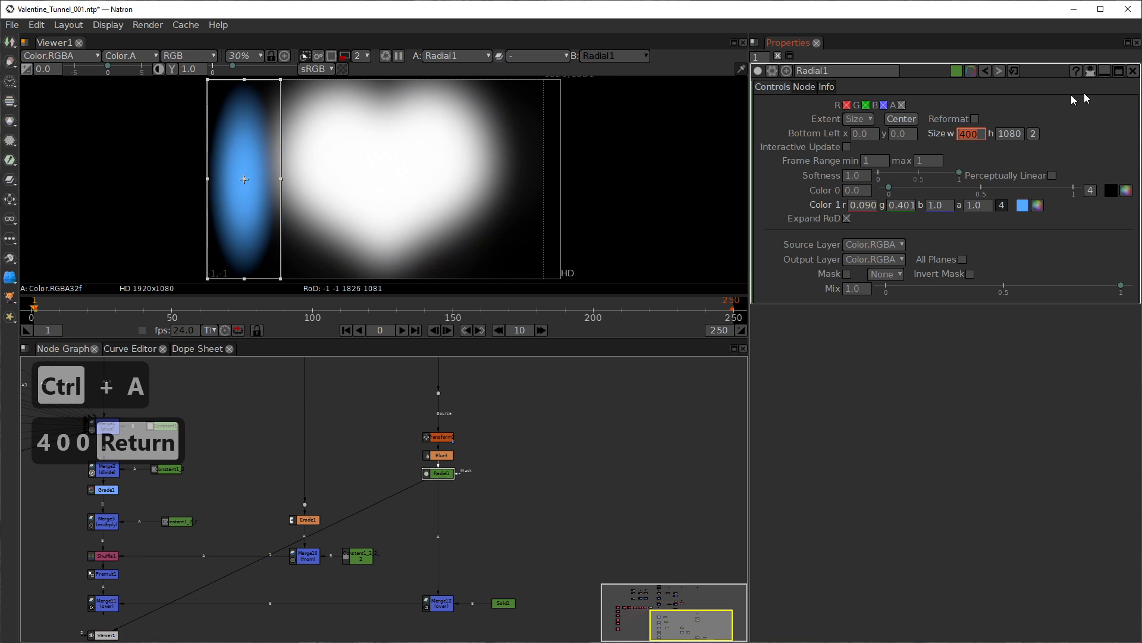
Step: Set the height of the Radial1 ramp to 3000
left_click(995, 137)
double_click(1001, 137)
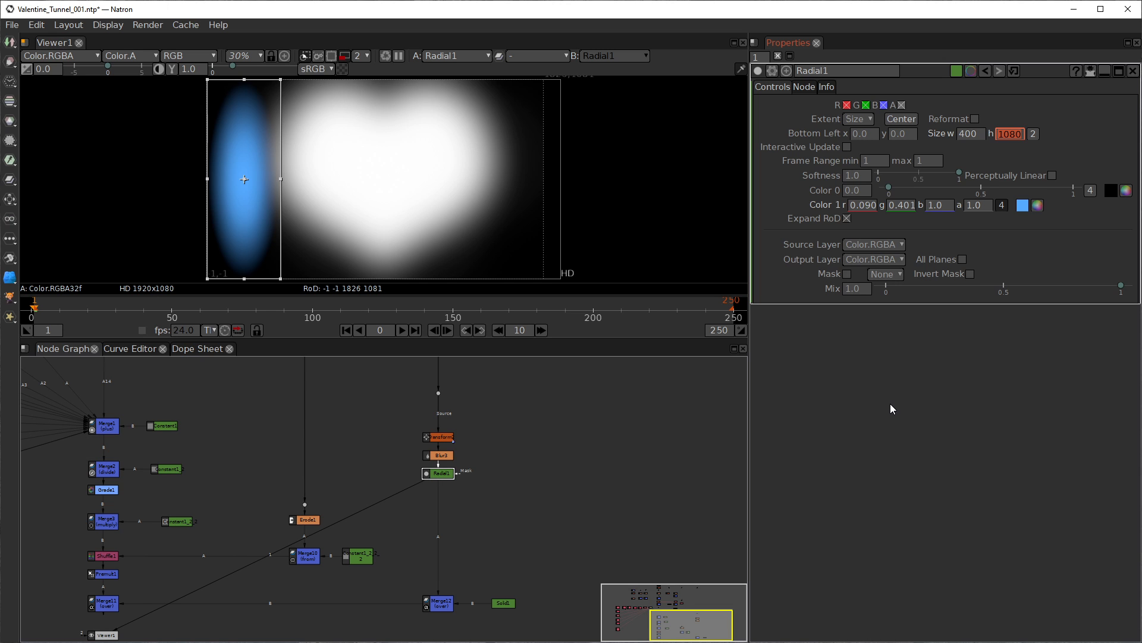
type("300")
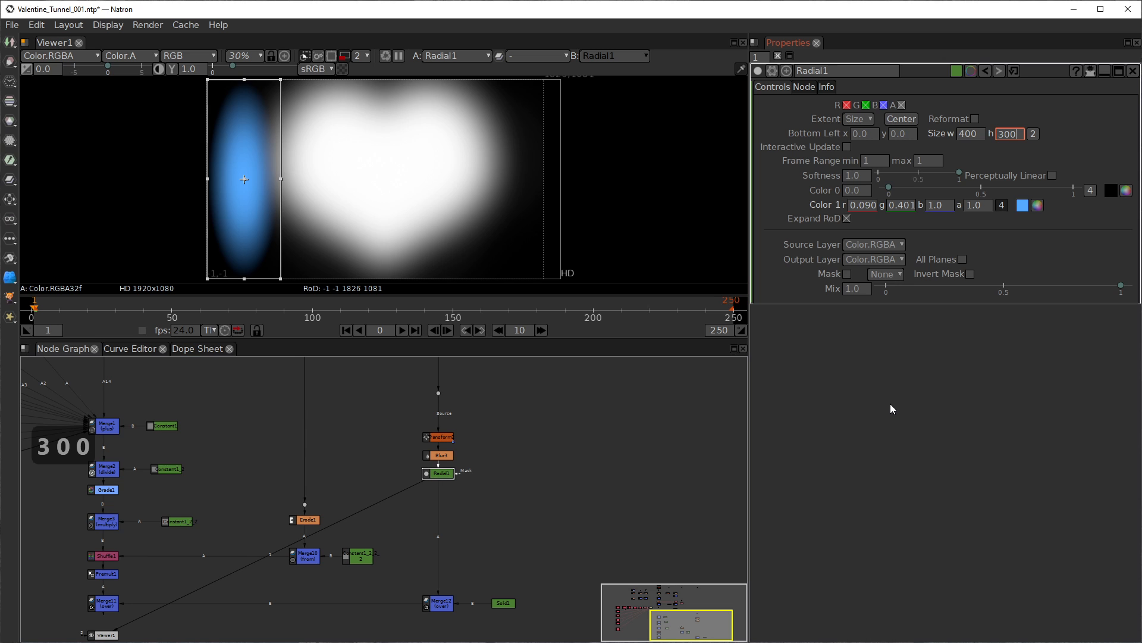
type("0")
key("Return")
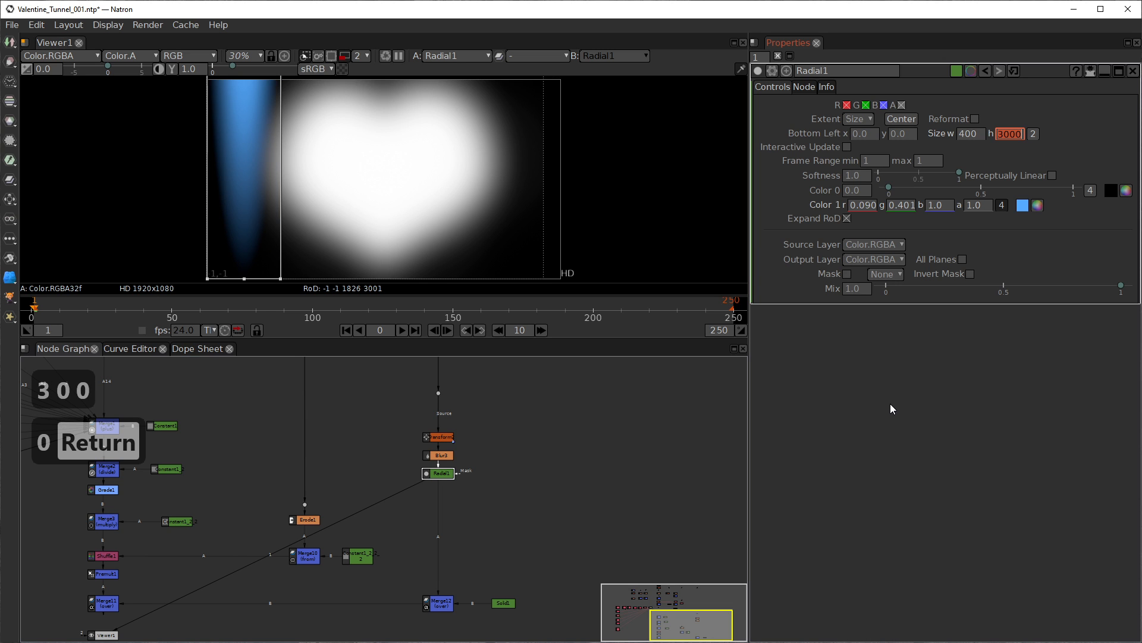
Step: Set the Radial1 ramp's width to 4000 and center the ramp in the frame
left_click(980, 134)
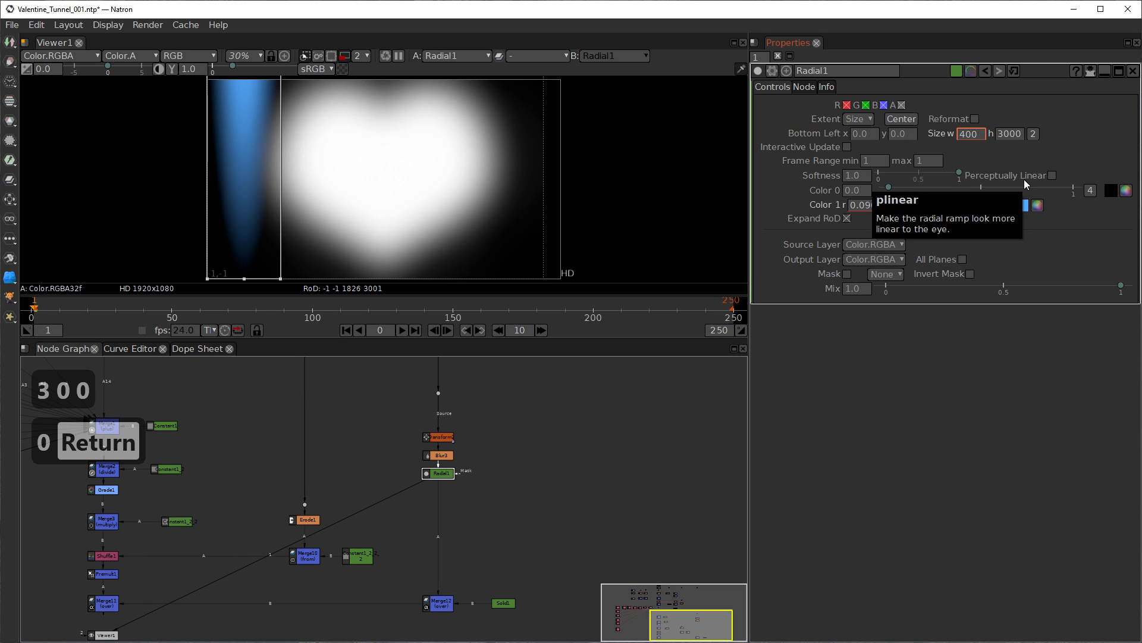
type("0")
key("Return")
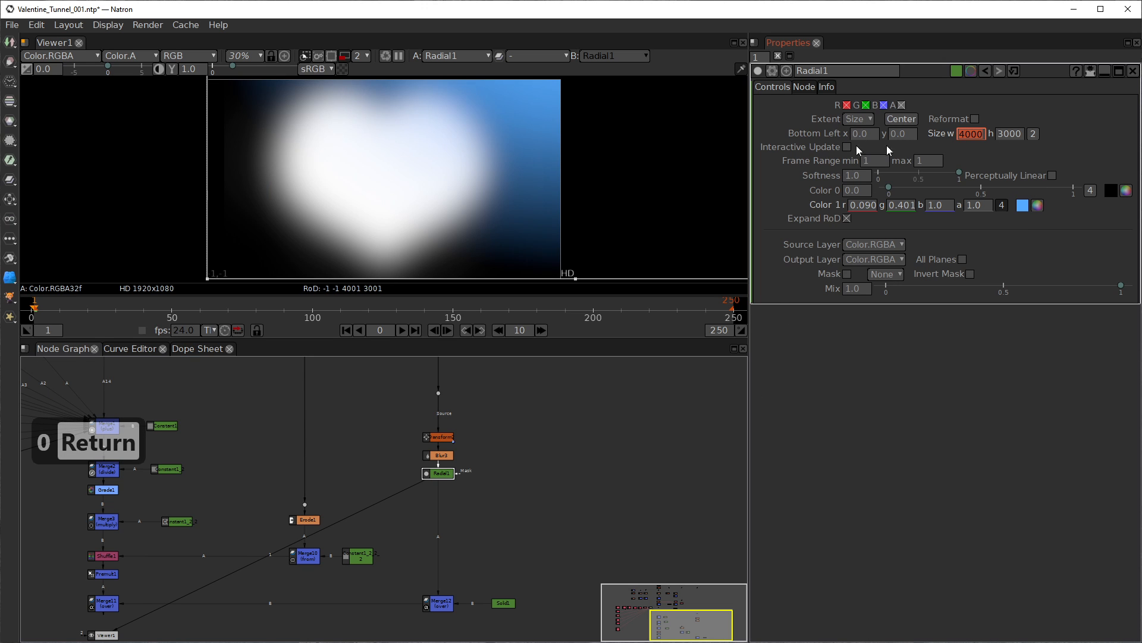
left_click(899, 118)
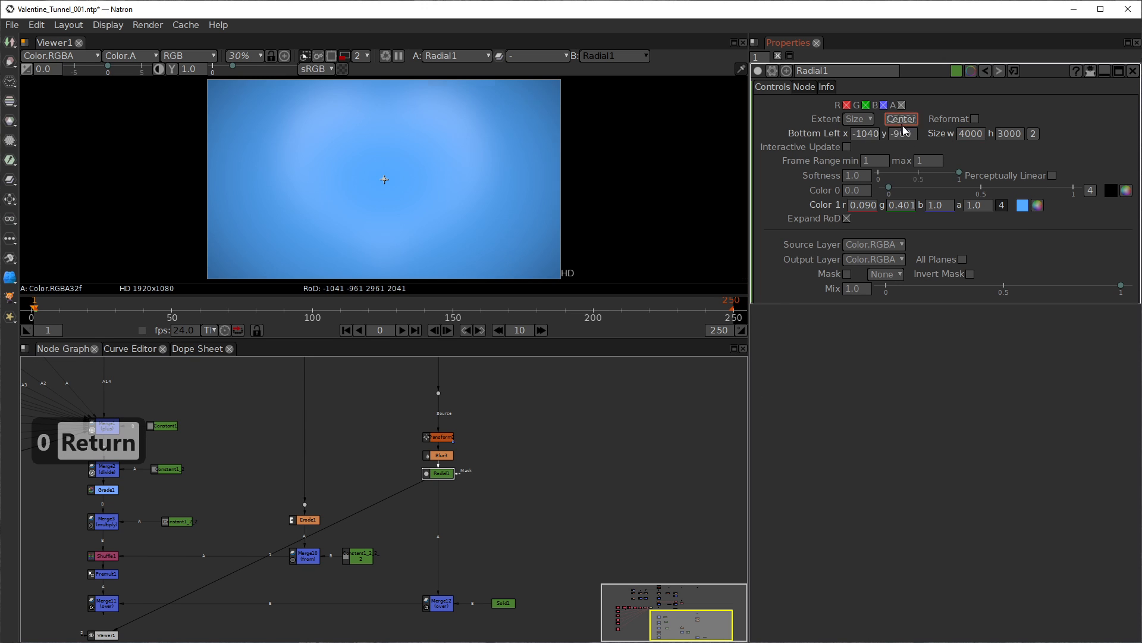
Step: Set the Radial1 ramp's height to 2000 and center the ramp in the frame
left_click(587, 462)
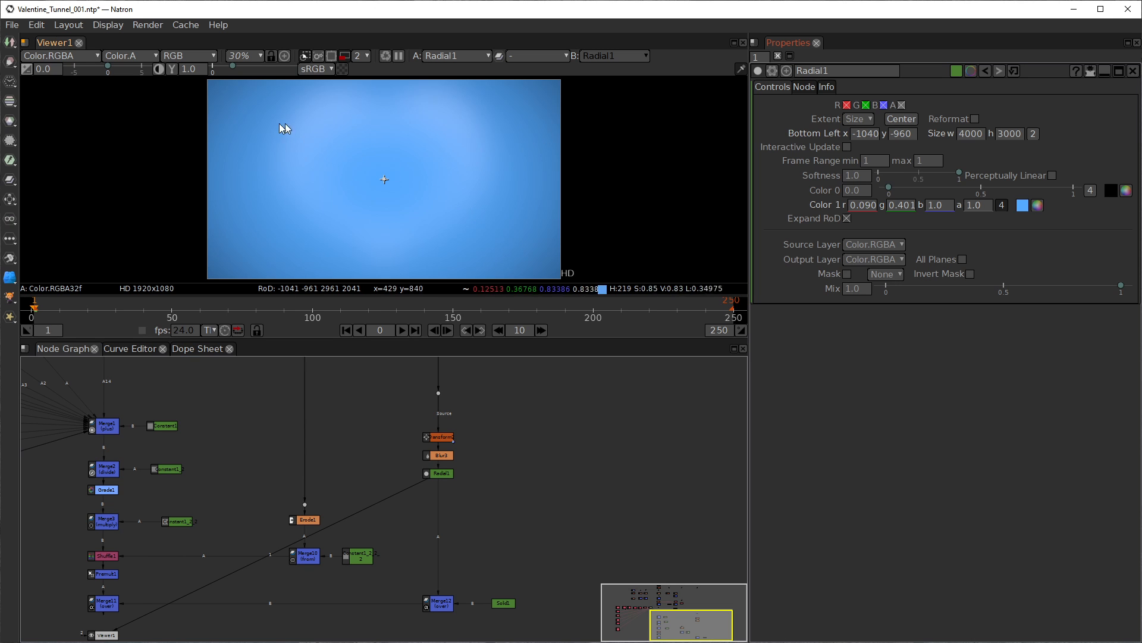
left_click(1008, 135)
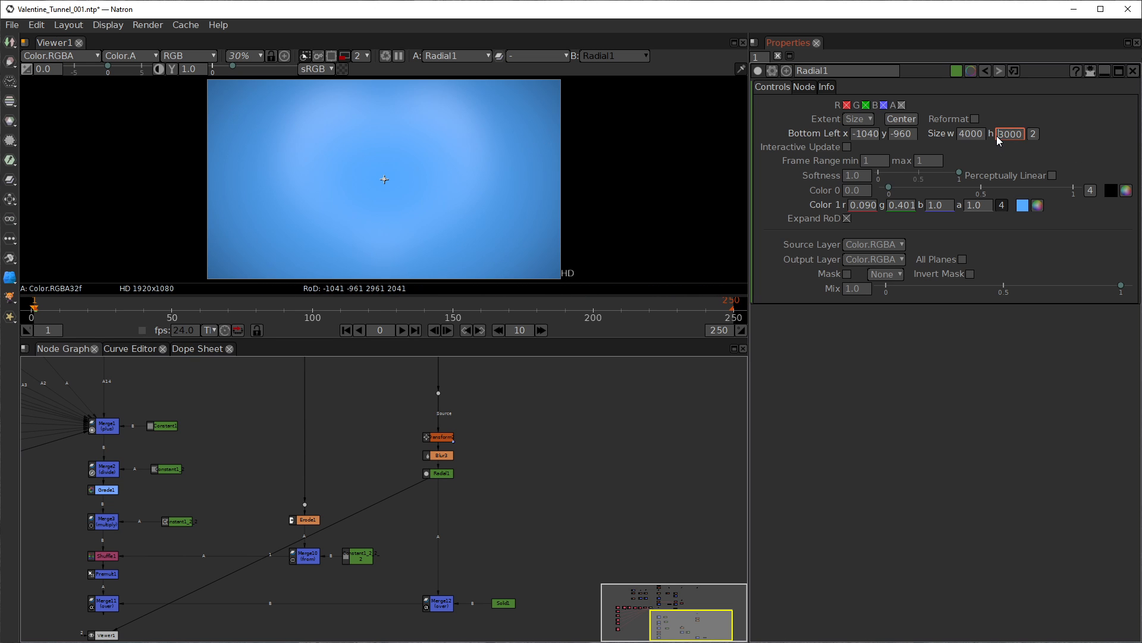
scroll(999, 136, "down", 1)
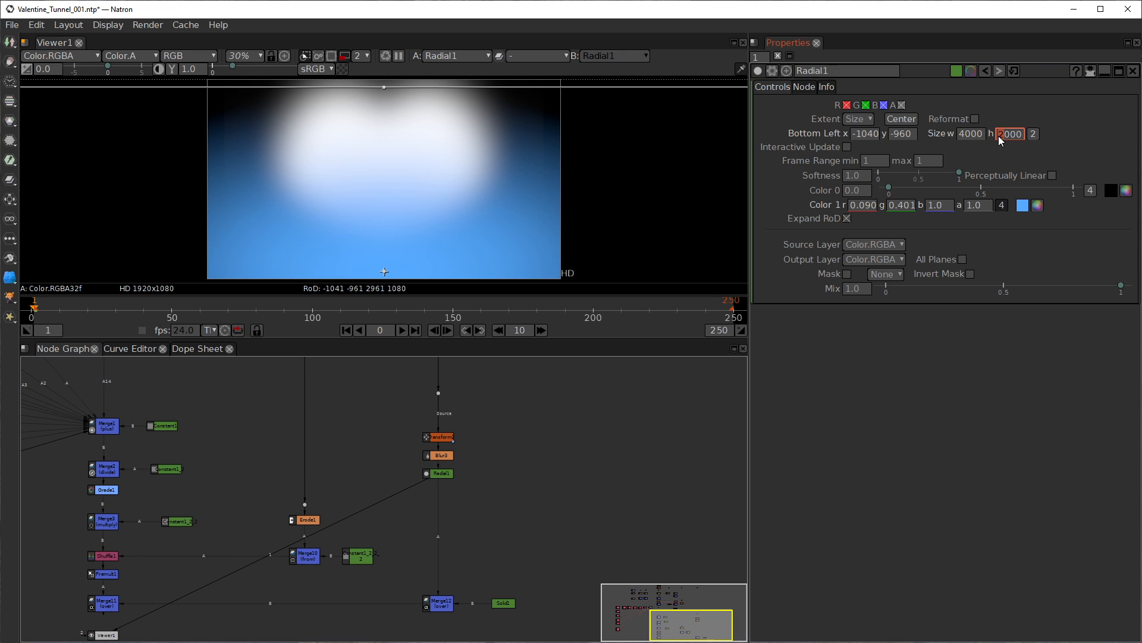
left_click(906, 119)
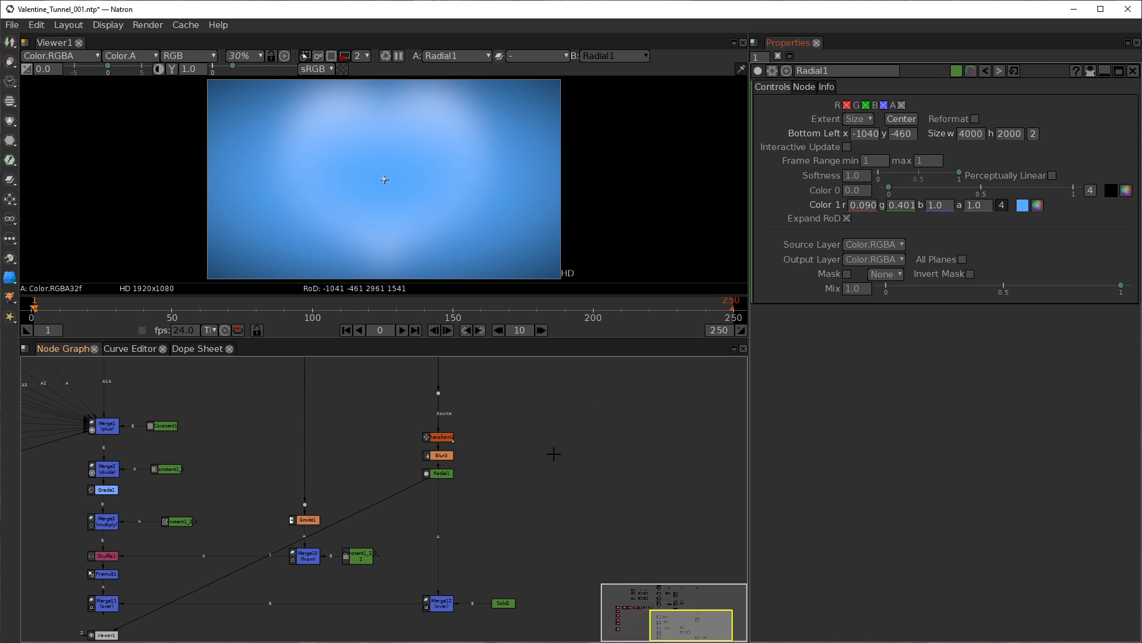
Step: Move the dot, Erode1, Merge10 and its attached constant node higher up in the node graph
left_click_drag(559, 457, 569, 438)
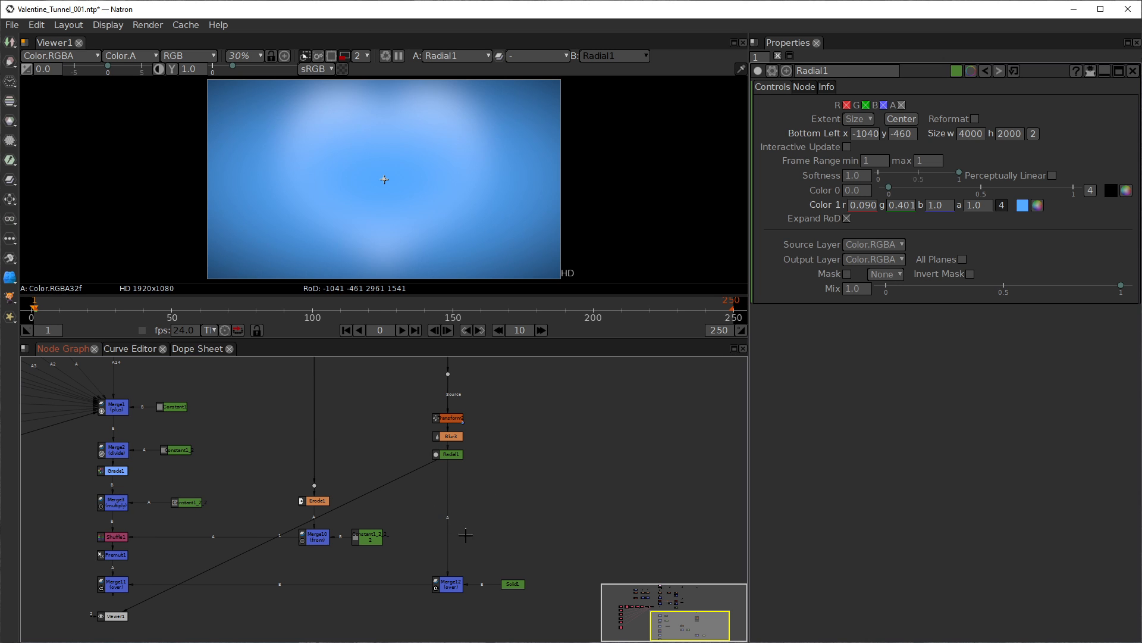
left_click_drag(530, 528, 581, 517)
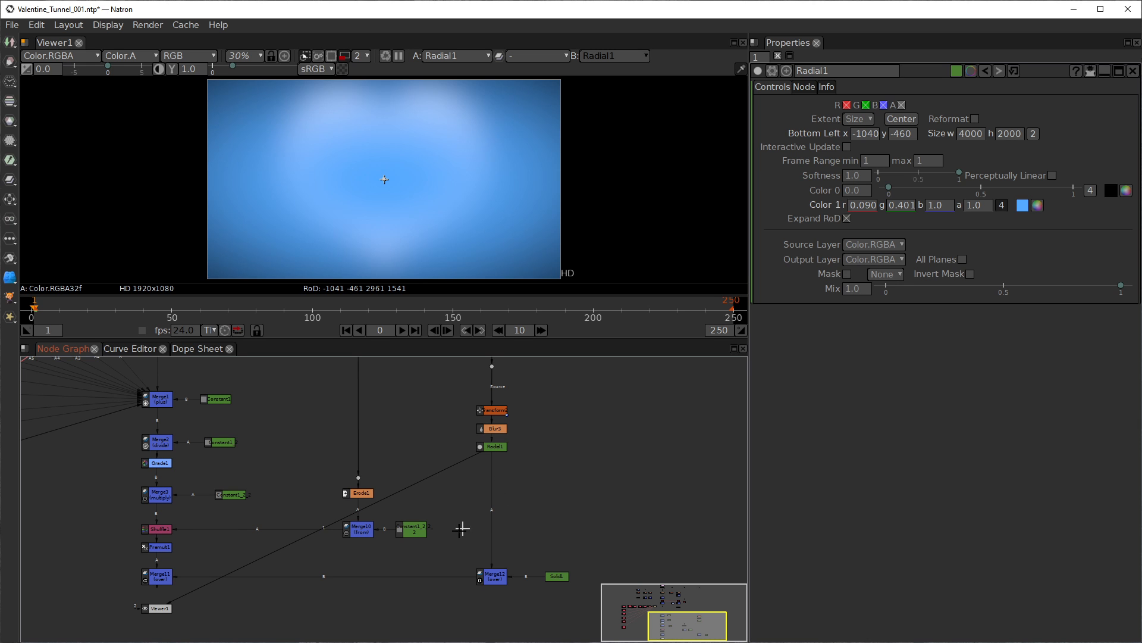
left_click_drag(499, 533, 512, 508)
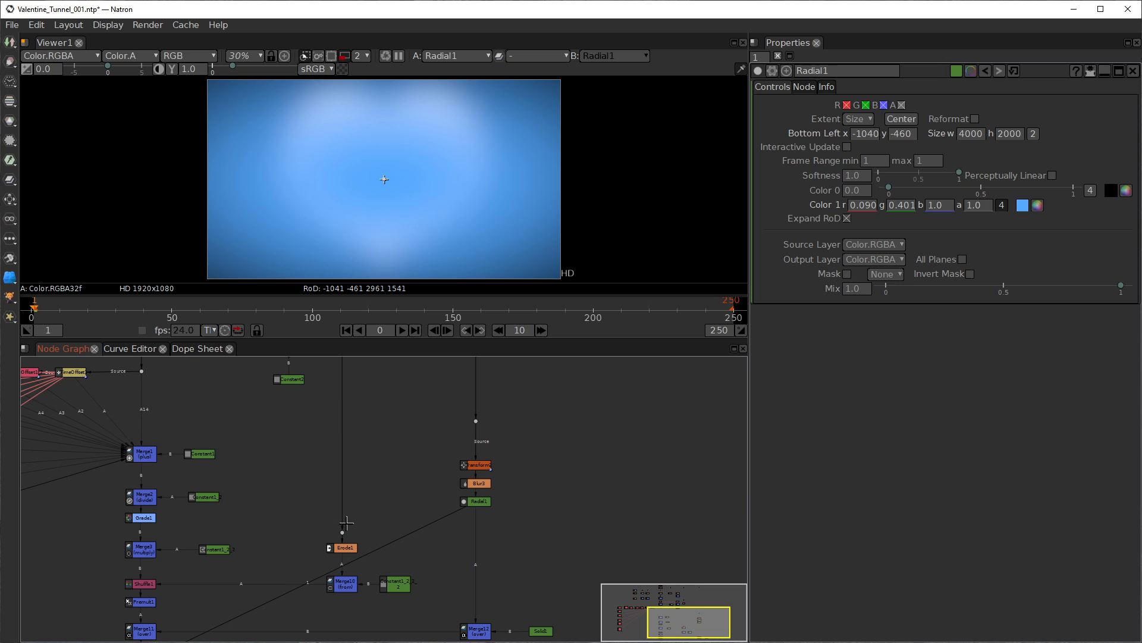
left_click_drag(341, 528, 345, 498)
key("ctrl+z")
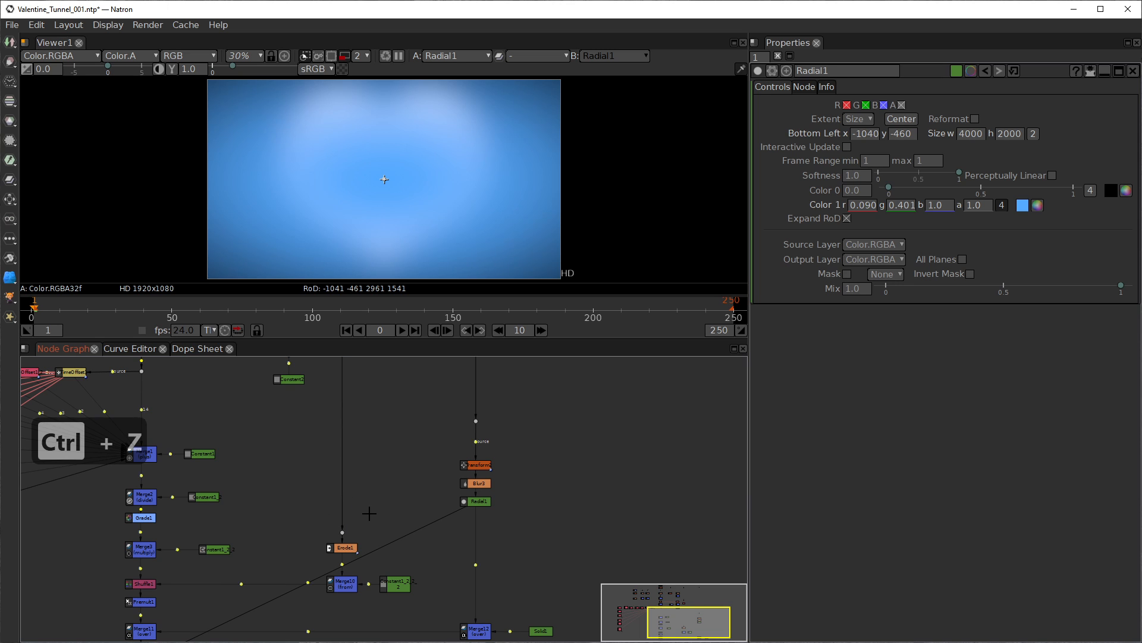
left_click_drag(343, 532, 342, 374)
left_click_drag(342, 545, 341, 403)
left_click_drag(335, 585, 333, 441)
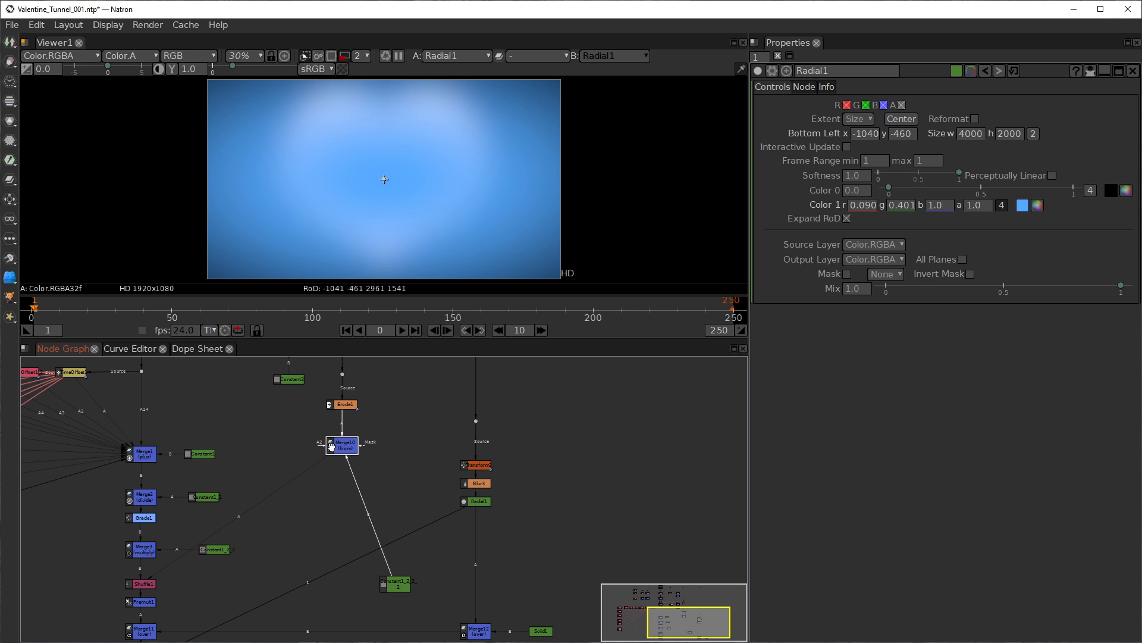
mouse_move(293, 528)
left_mouse_down()
mouse_move(299, 484)
mouse_move(293, 516)
left_mouse_up()
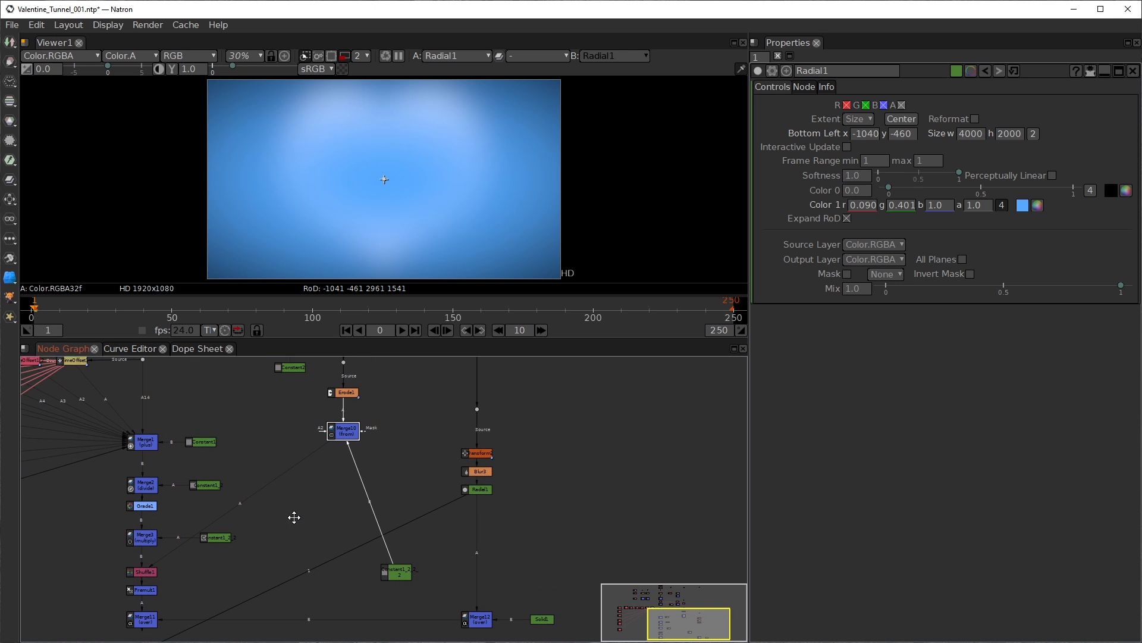
left_click_drag(396, 568, 394, 426)
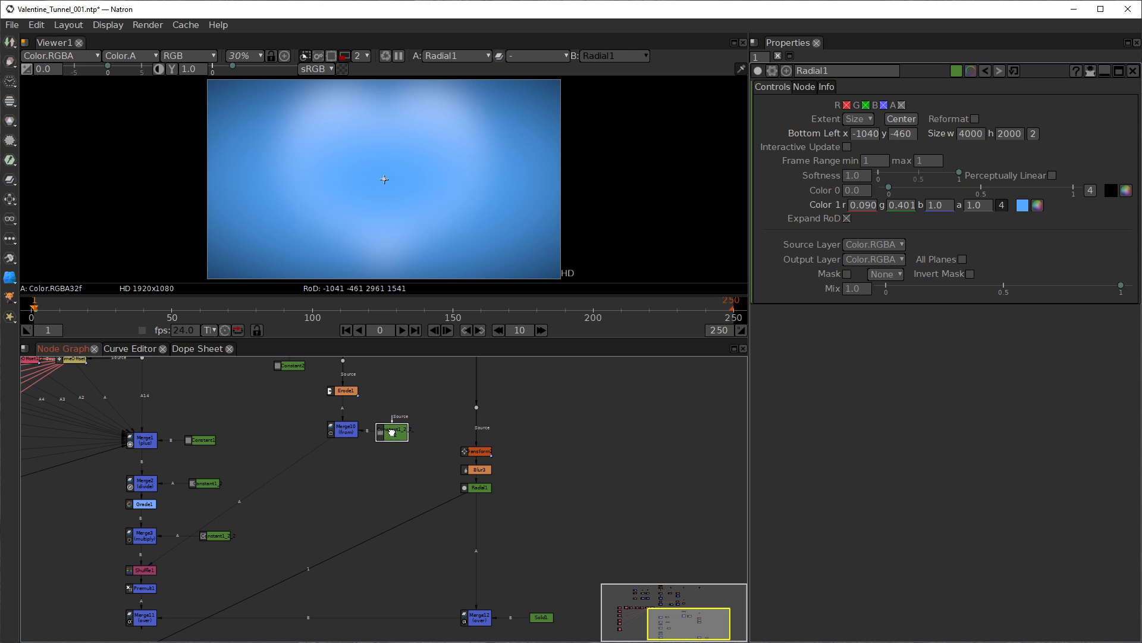
left_click_drag(431, 543, 421, 446)
Step: Route the Merge10 to Shuffle1 connection around the other nodes with right-angled dots, and delete the corner dot beside Merge10
left_click(458, 516)
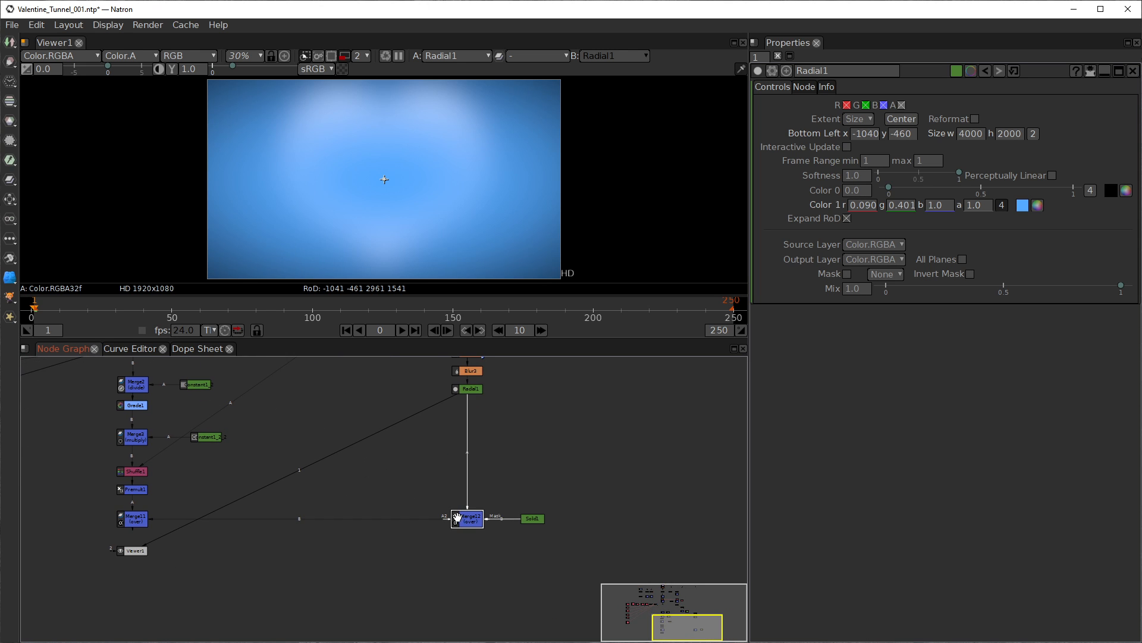
left_click_drag(399, 510, 373, 575)
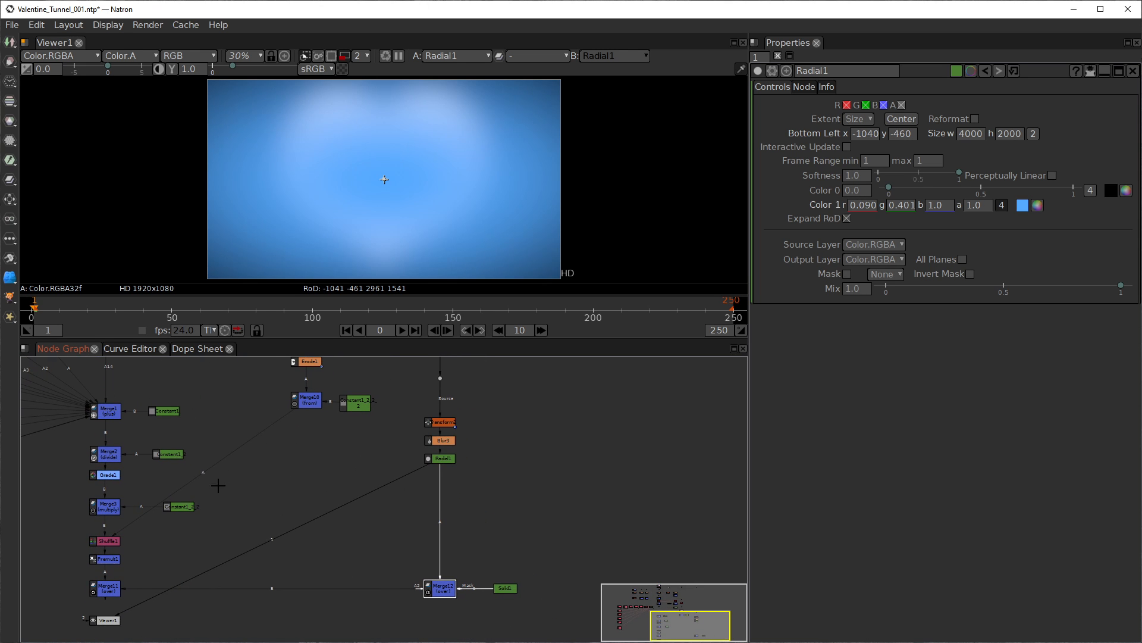
left_click_drag(203, 473, 231, 399)
left_click_drag(169, 470, 151, 485)
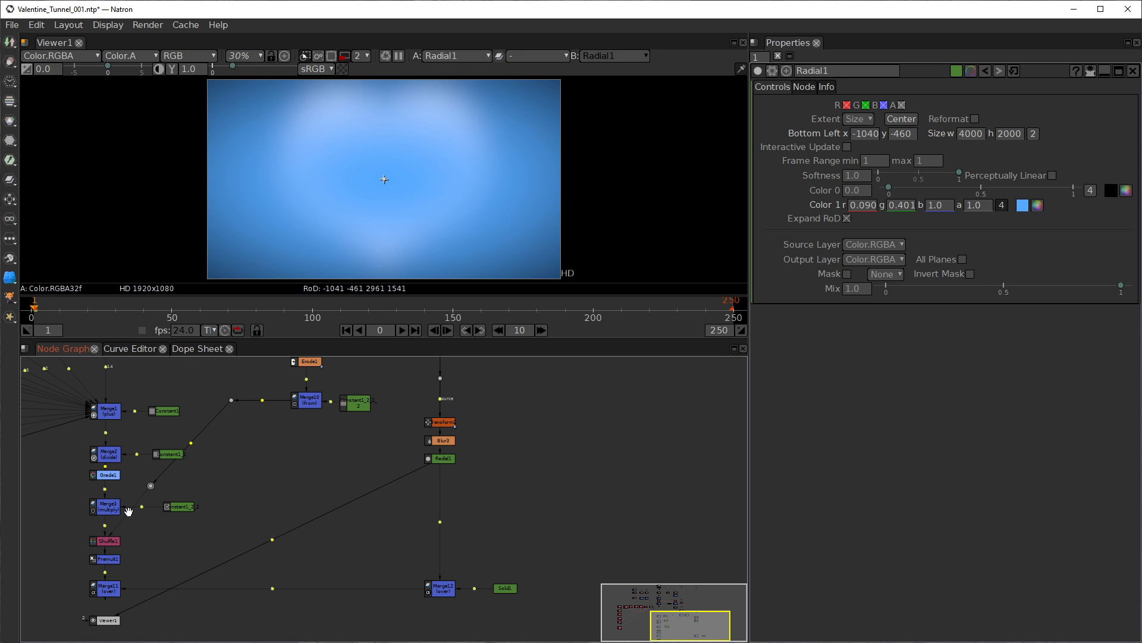
left_click_drag(128, 511, 151, 541)
left_click_drag(189, 443, 231, 485)
left_click_drag(390, 556, 402, 598)
left_click_drag(318, 500, 344, 507)
left_click_drag(331, 602, 331, 538)
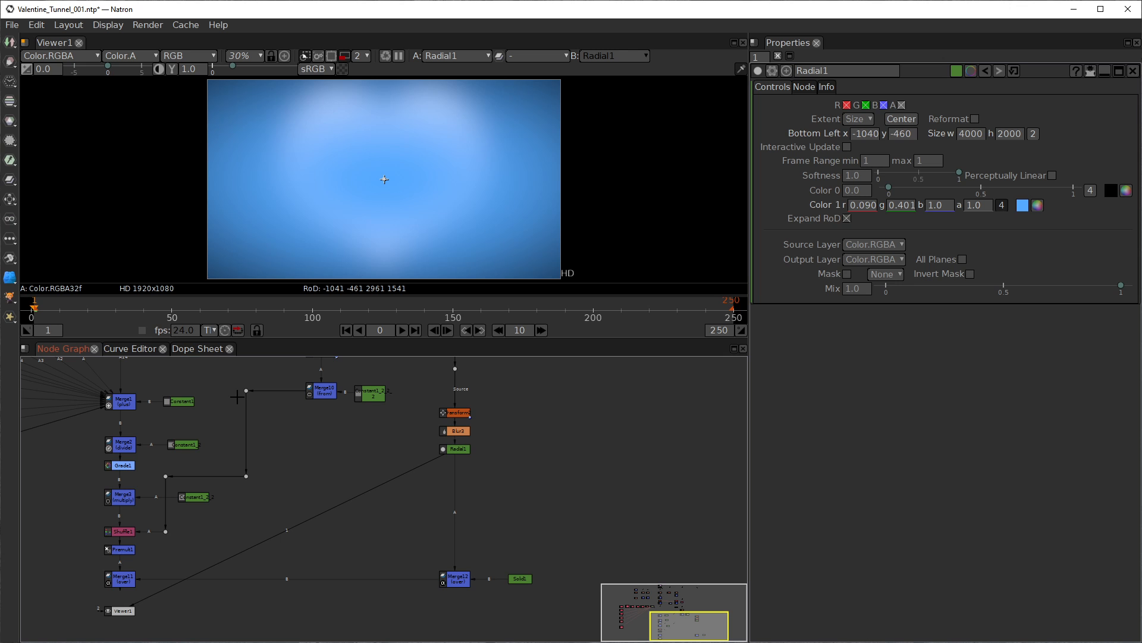
key("Delete")
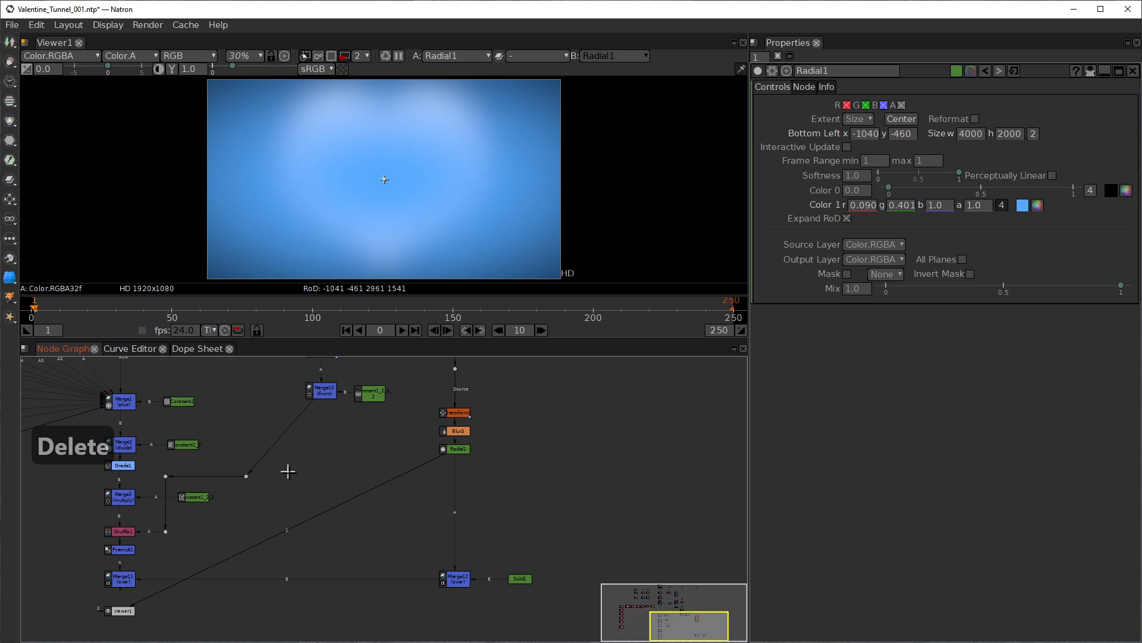
Step: Add a Merge node on the output of Merge12 and place it in line between Merge11 and Merge12
left_click_drag(315, 520, 401, 548)
scroll(345, 451, "up", 2)
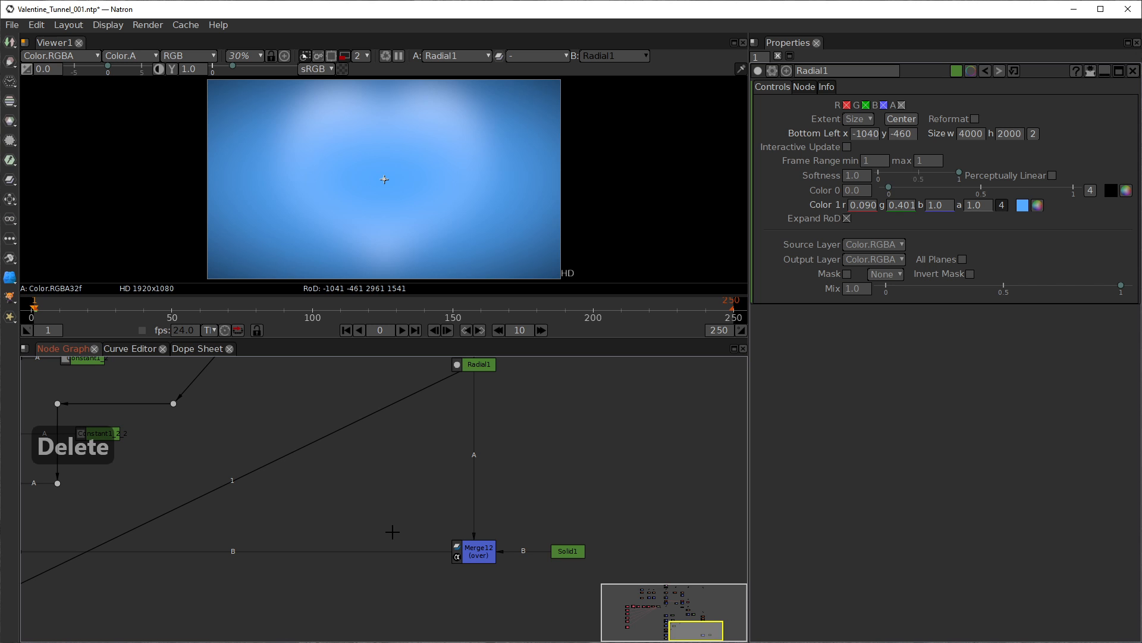
left_click(448, 553)
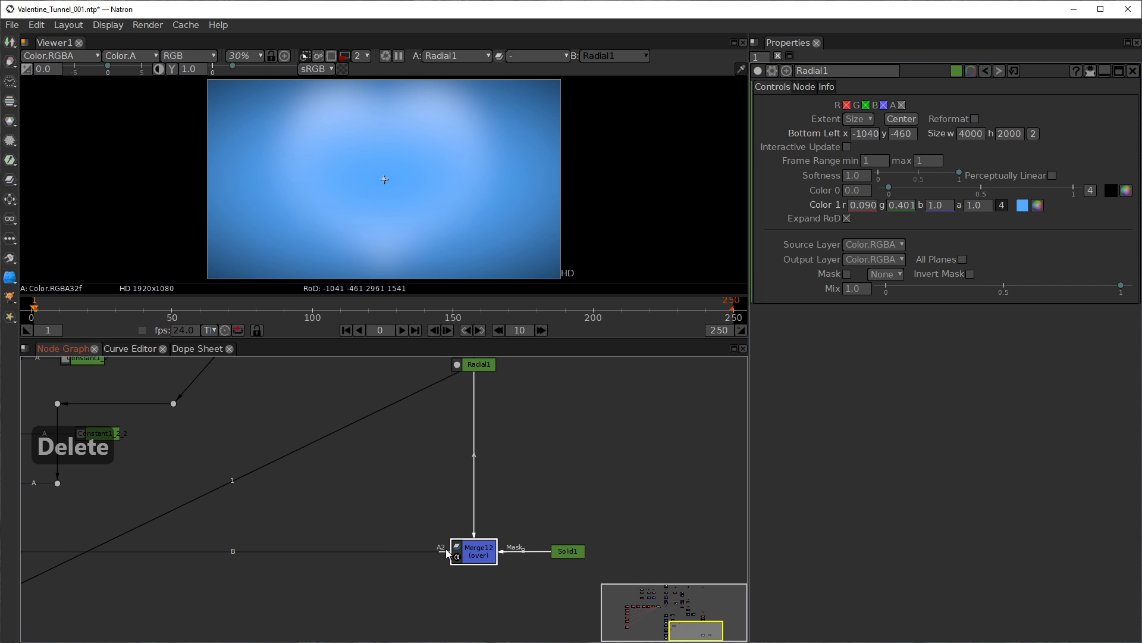
key("m")
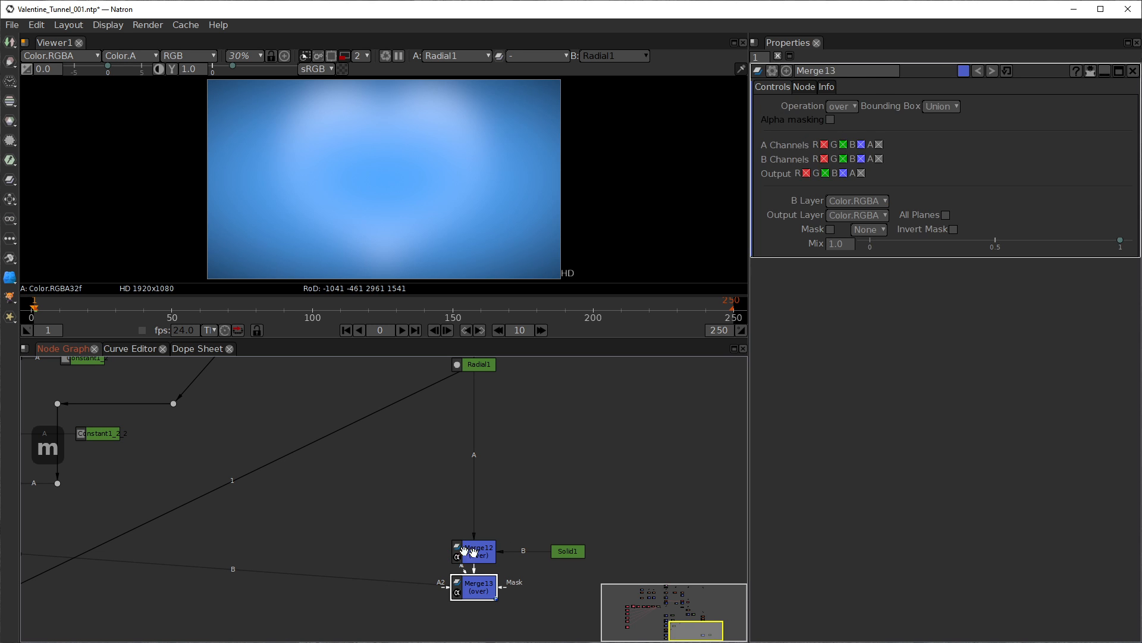
left_click_drag(475, 582, 359, 552)
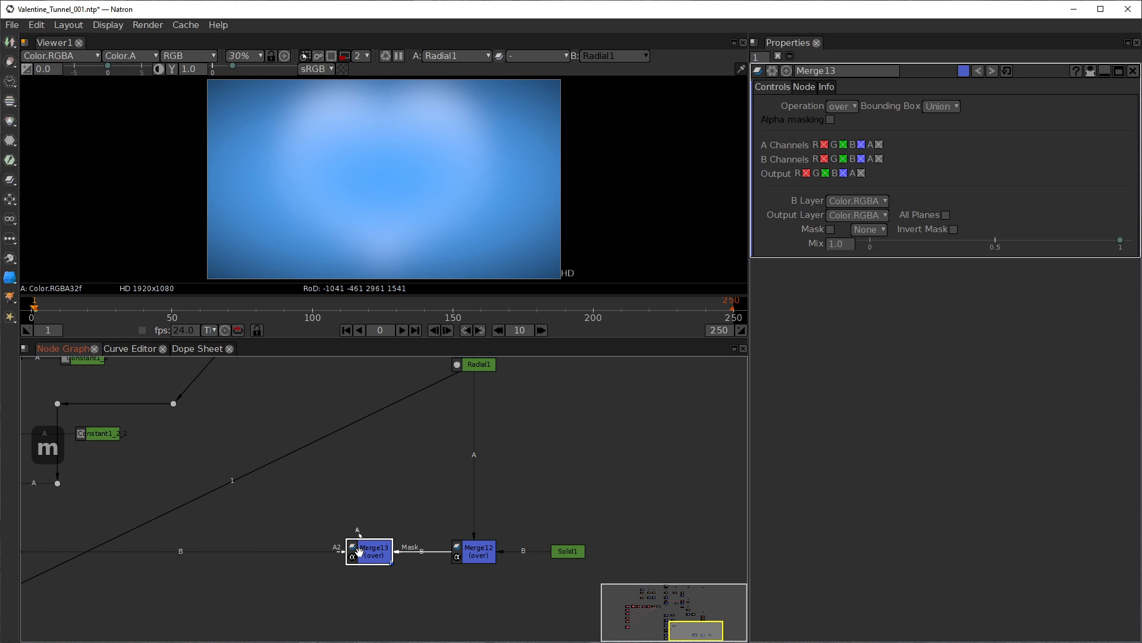
left_click_drag(369, 547, 344, 547)
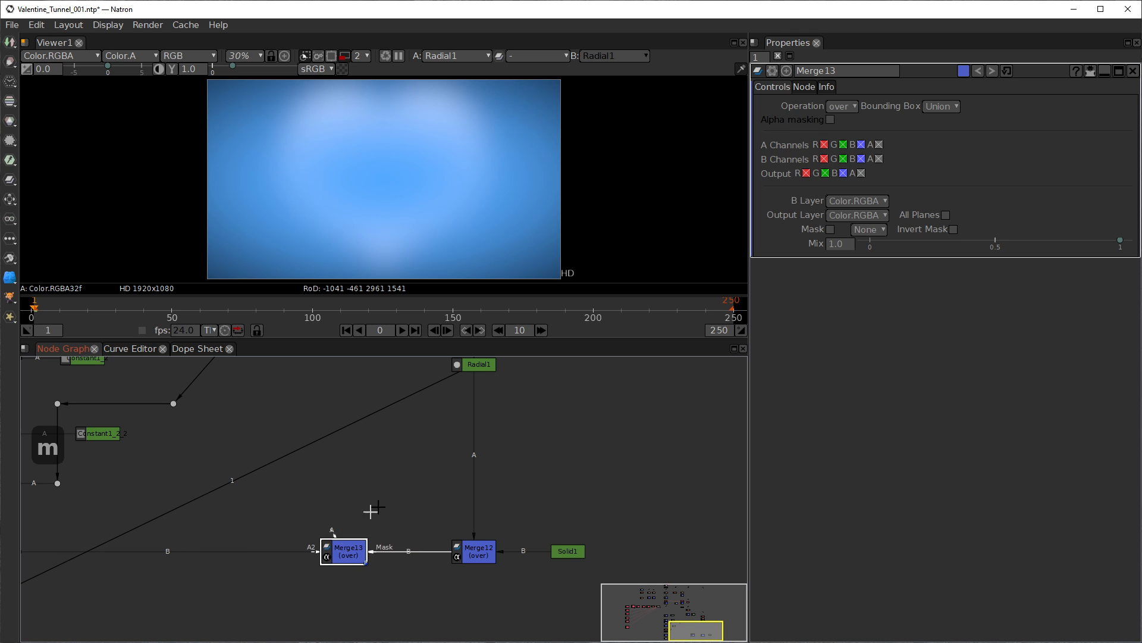
Step: Add a G'MIC Hearts node above Merge13 and connect it to that merge's A input
left_click_drag(371, 463, 410, 491)
left_click(382, 476)
key("Tab")
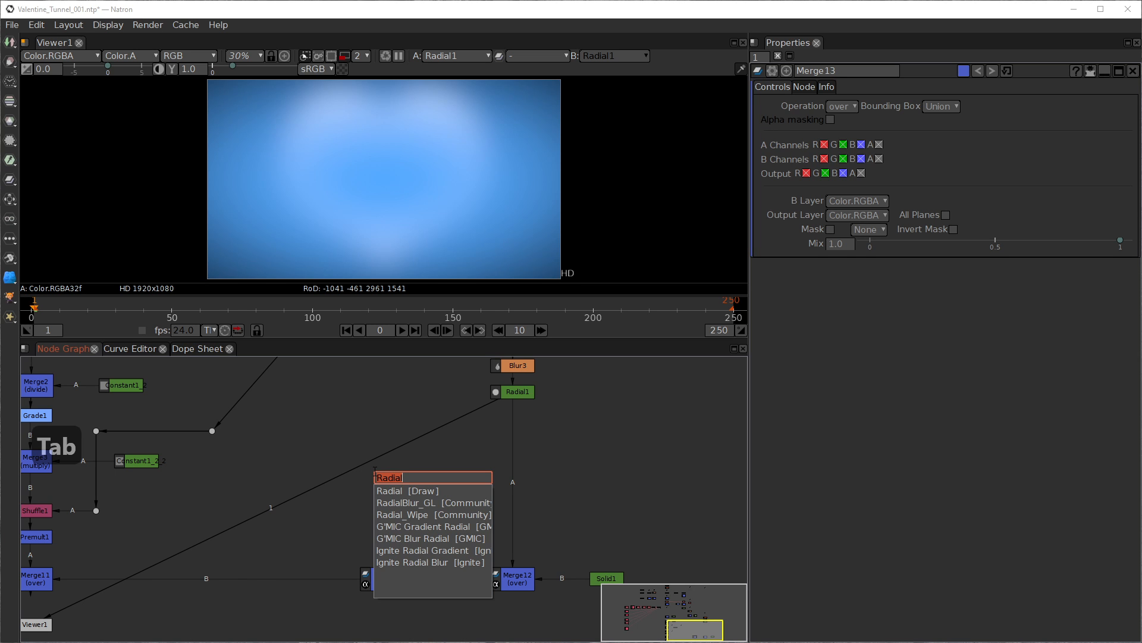
type("ghe")
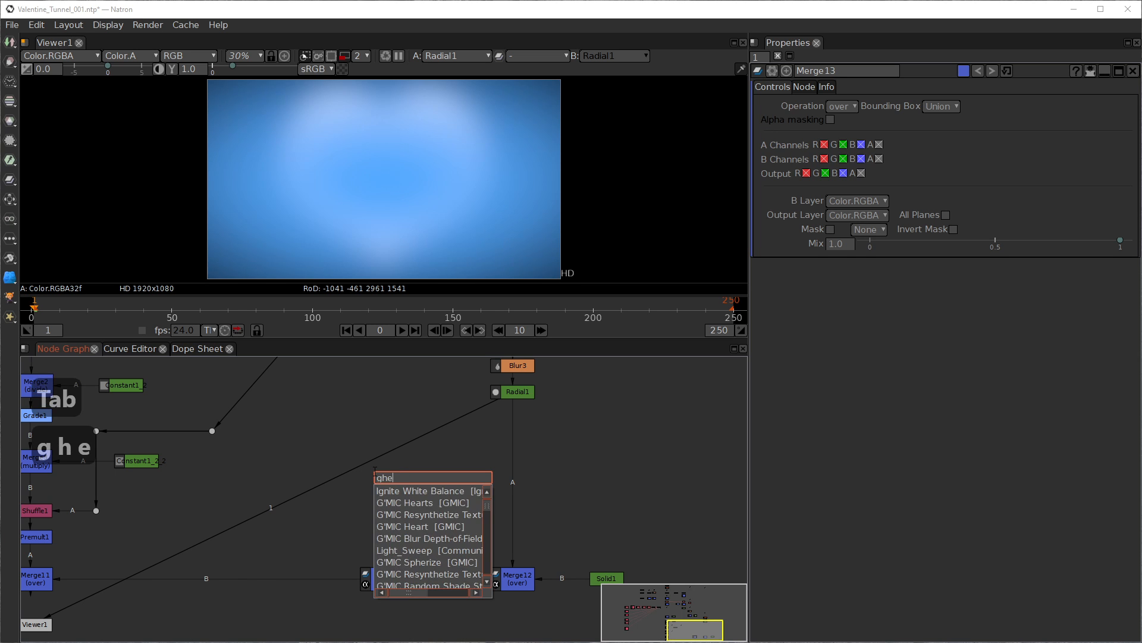
key("BackSpace")
key("BackSpace")
key("BackSpace")
type("heat")
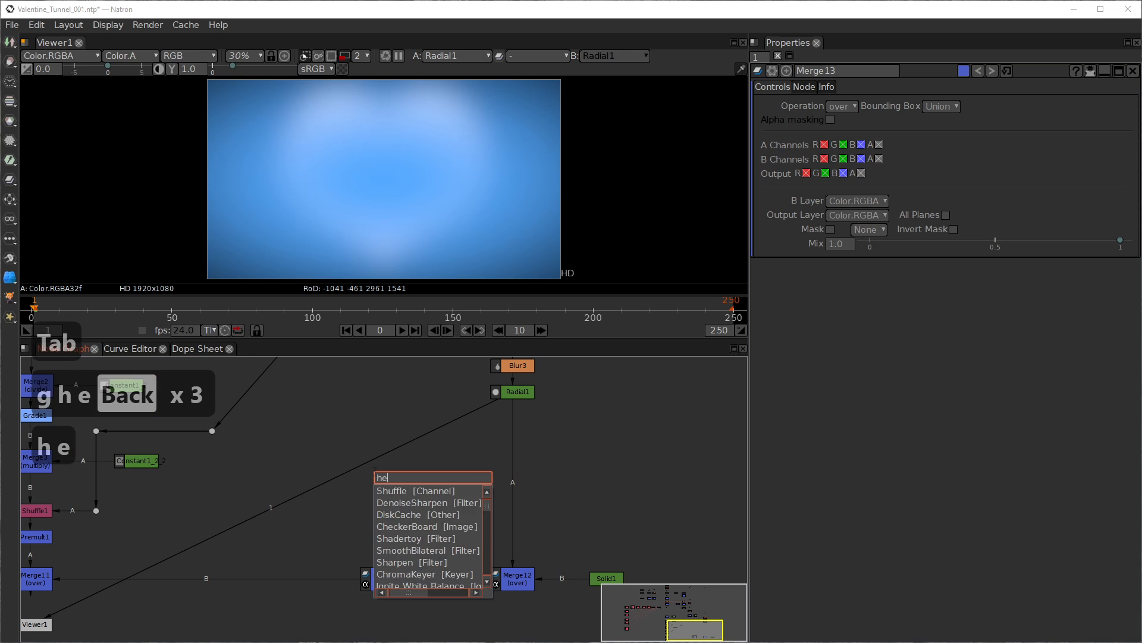
key("BackSpace")
type("rt")
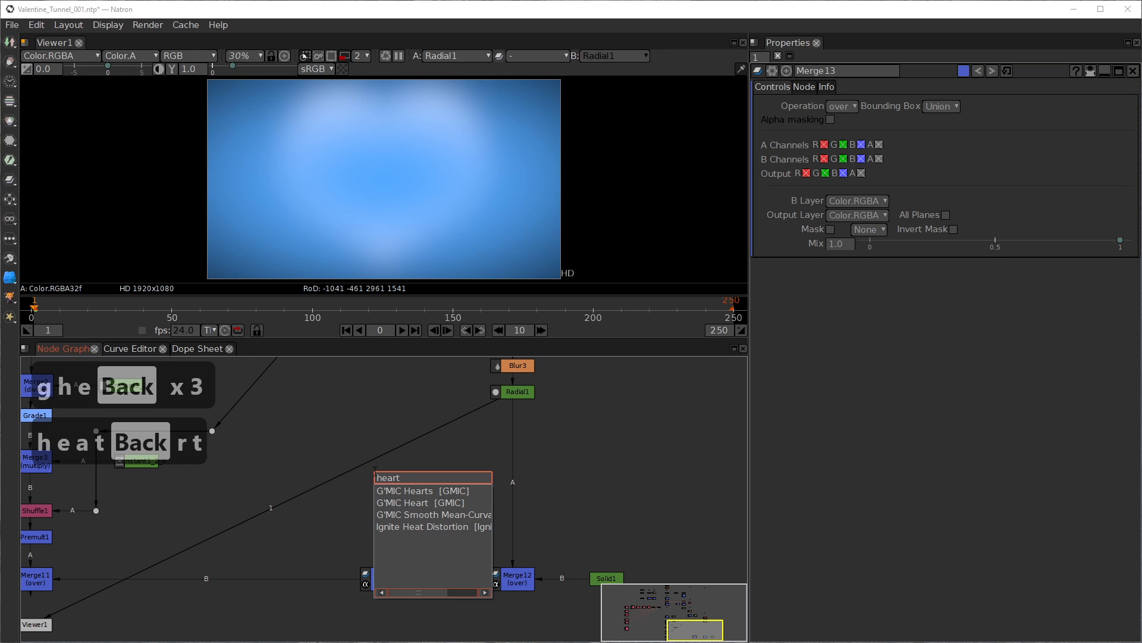
key("Down")
key("Down")
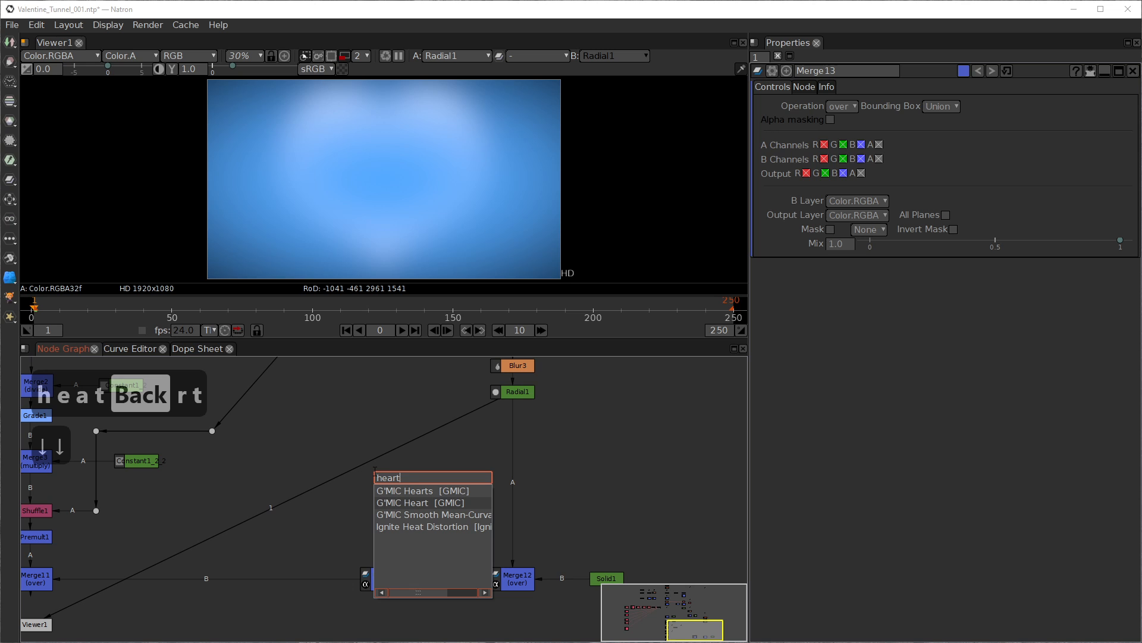
key("Up")
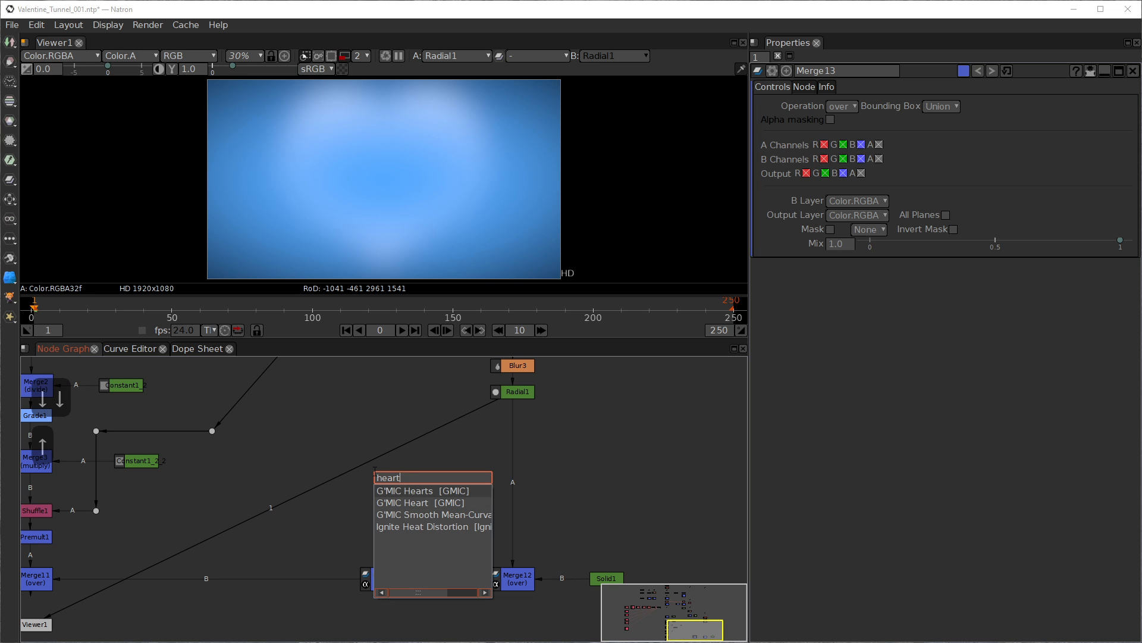
key("Return")
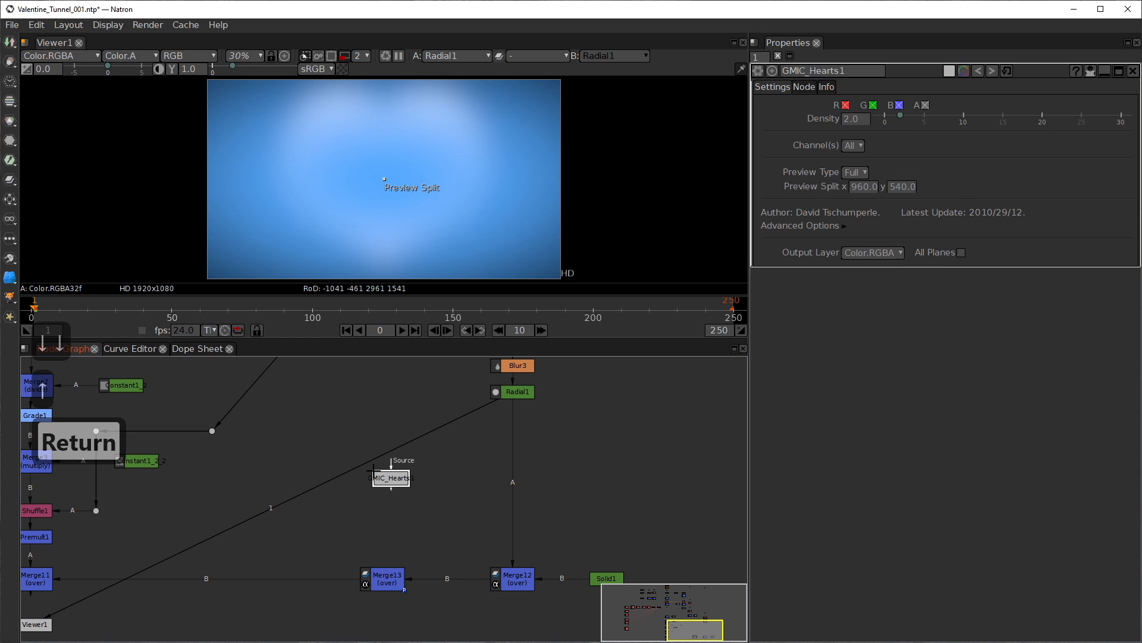
left_click_drag(379, 571, 384, 478)
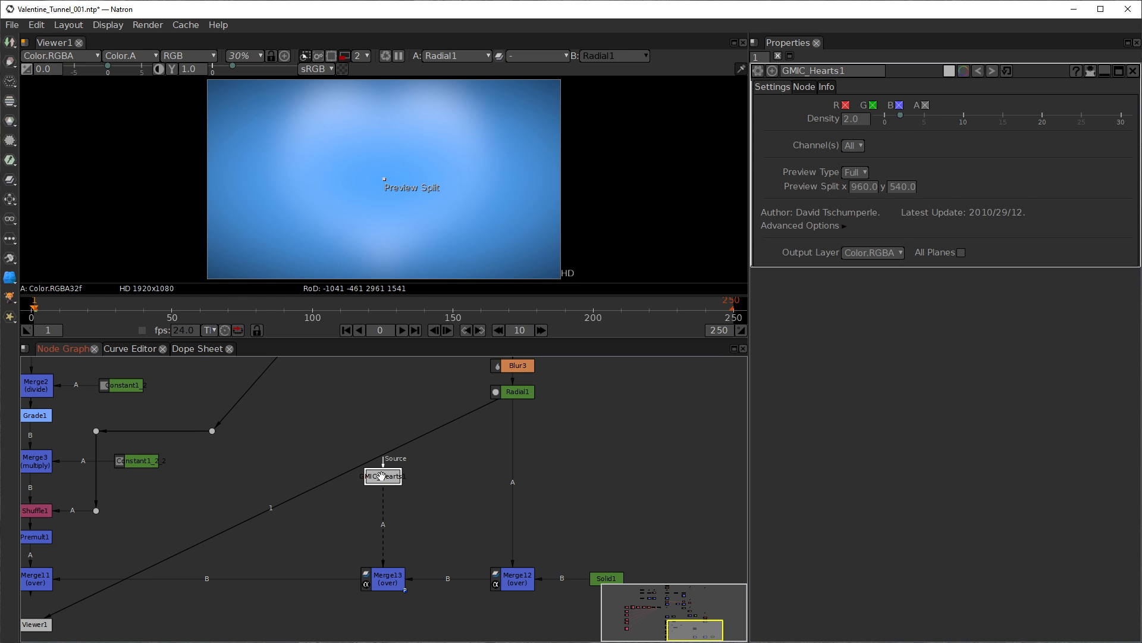
left_click(370, 408)
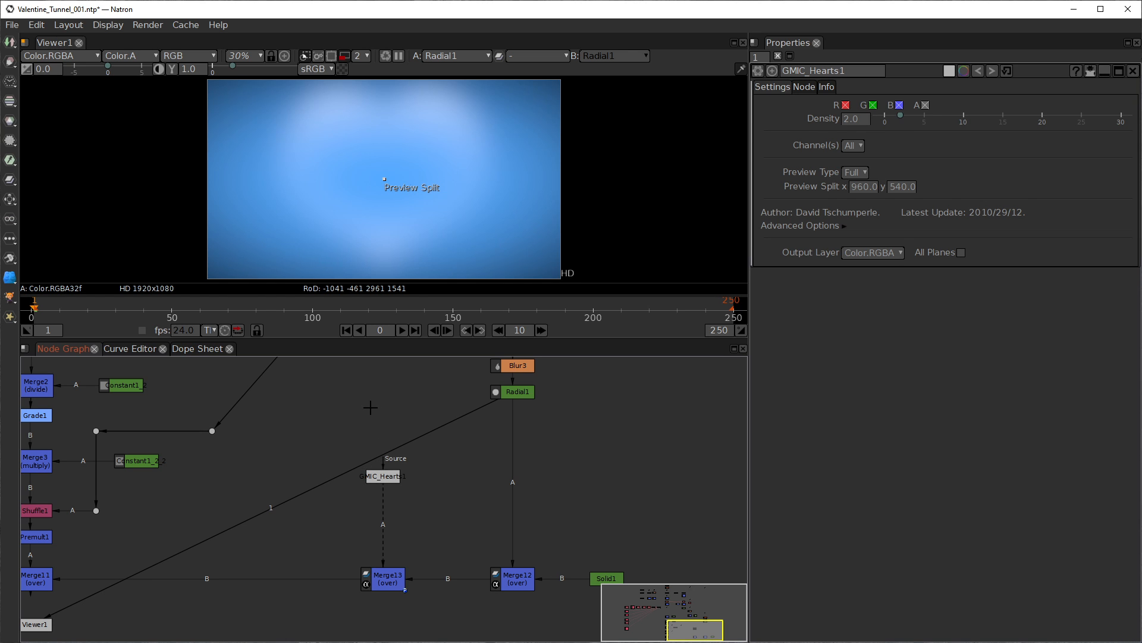
key("Tab")
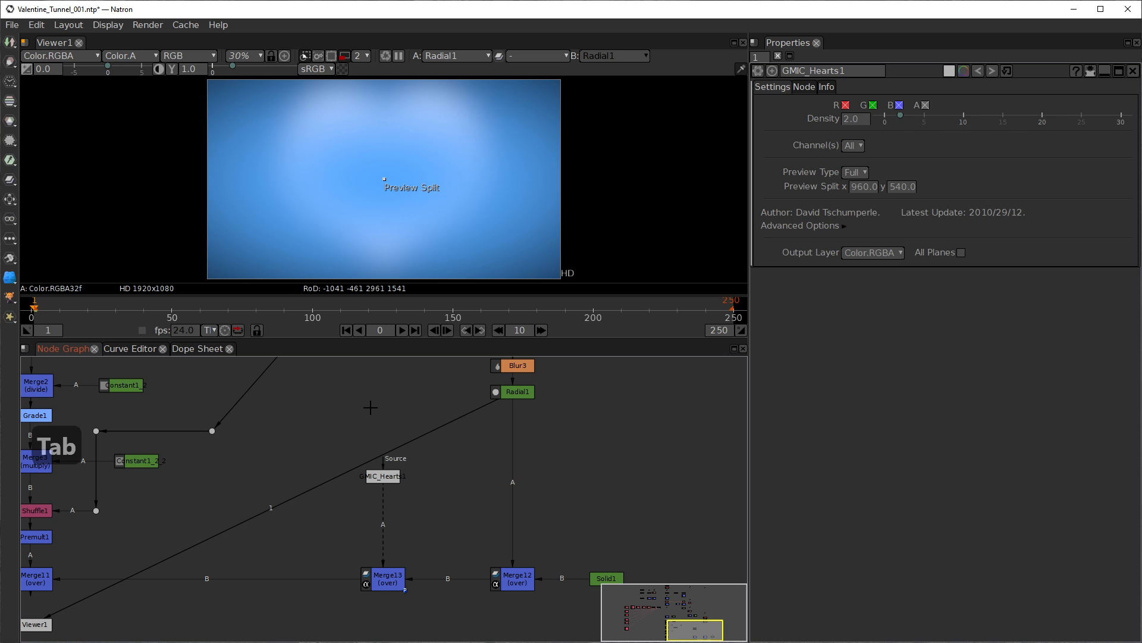
type("colro")
key("Down")
key("Down")
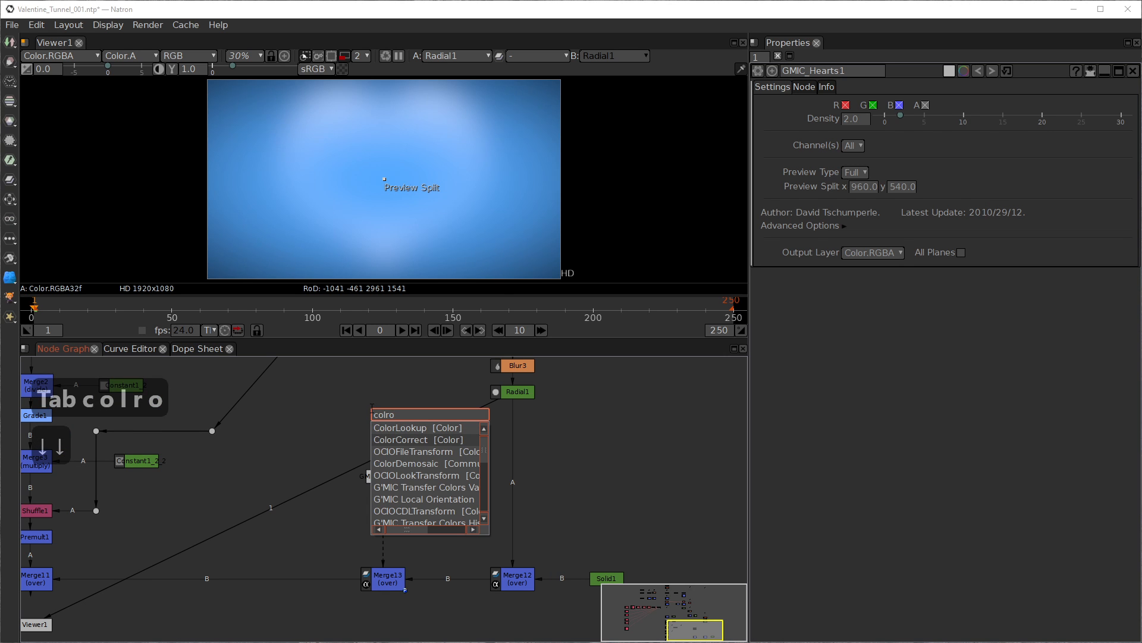
key("BackSpace")
key("BackSpace")
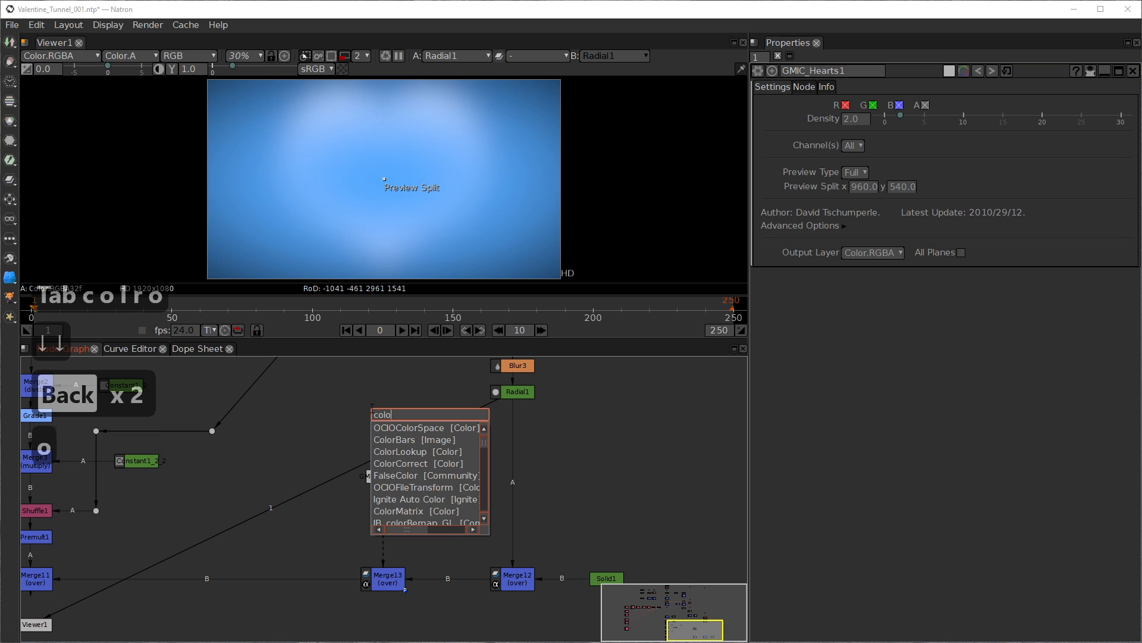
type("orba")
key("Down")
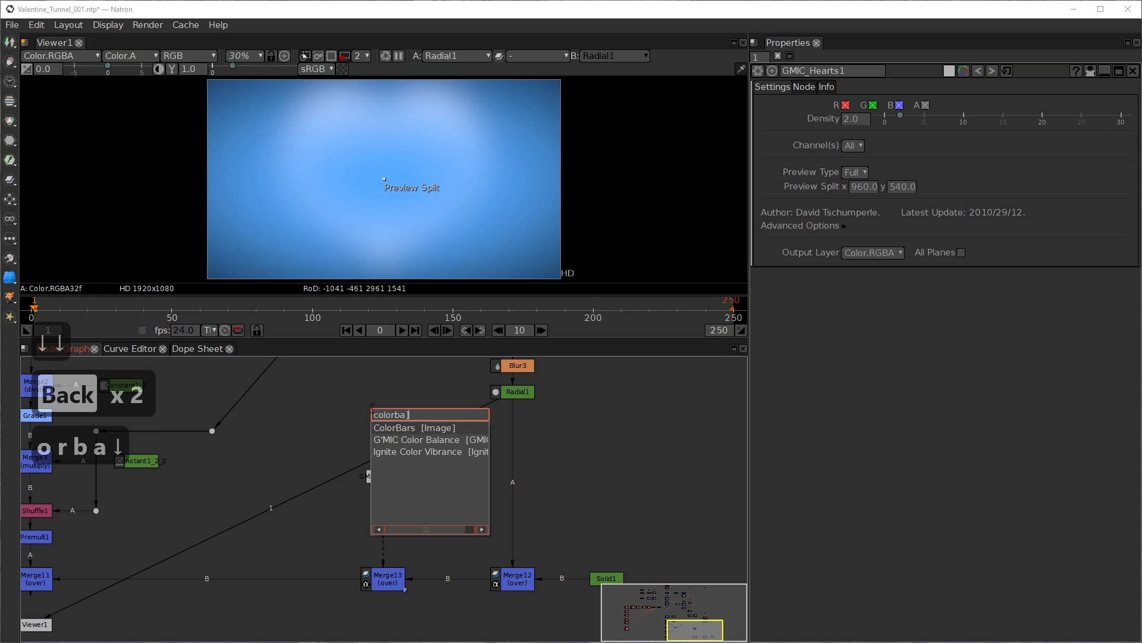
key("Return")
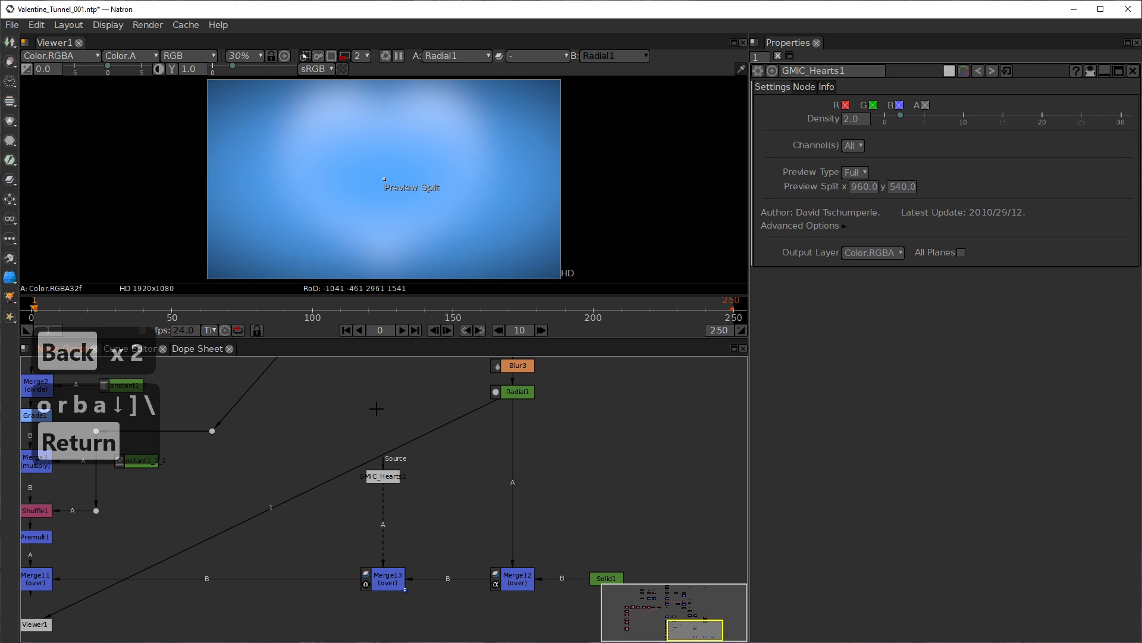
Step: Add a ColorBars node above the G'MIC Hearts node
key("Tab")
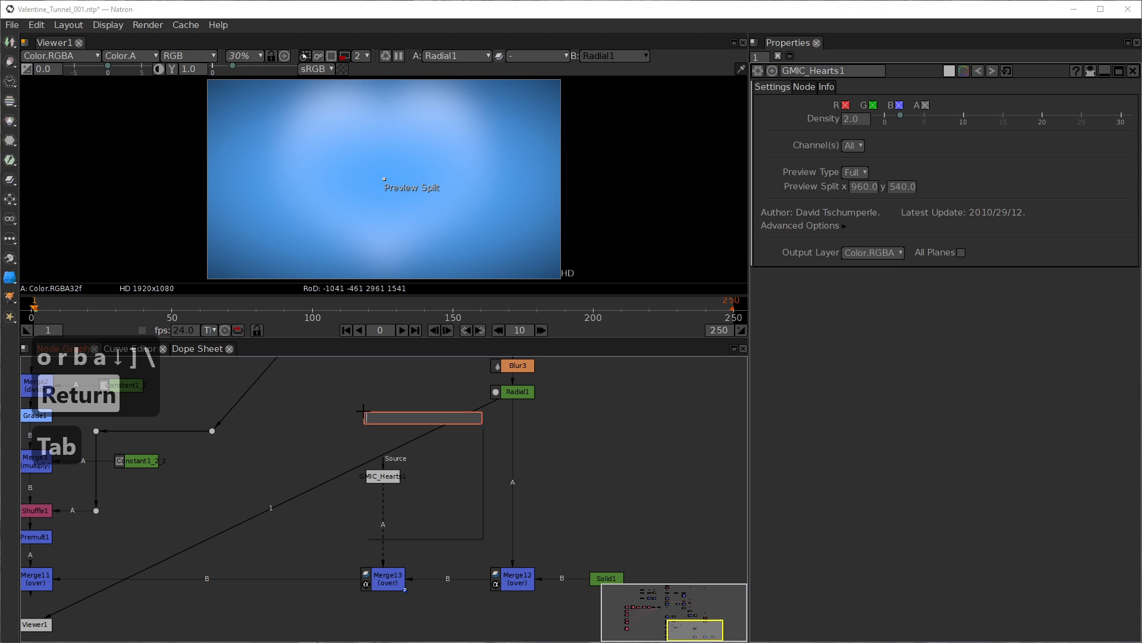
type("color ba")
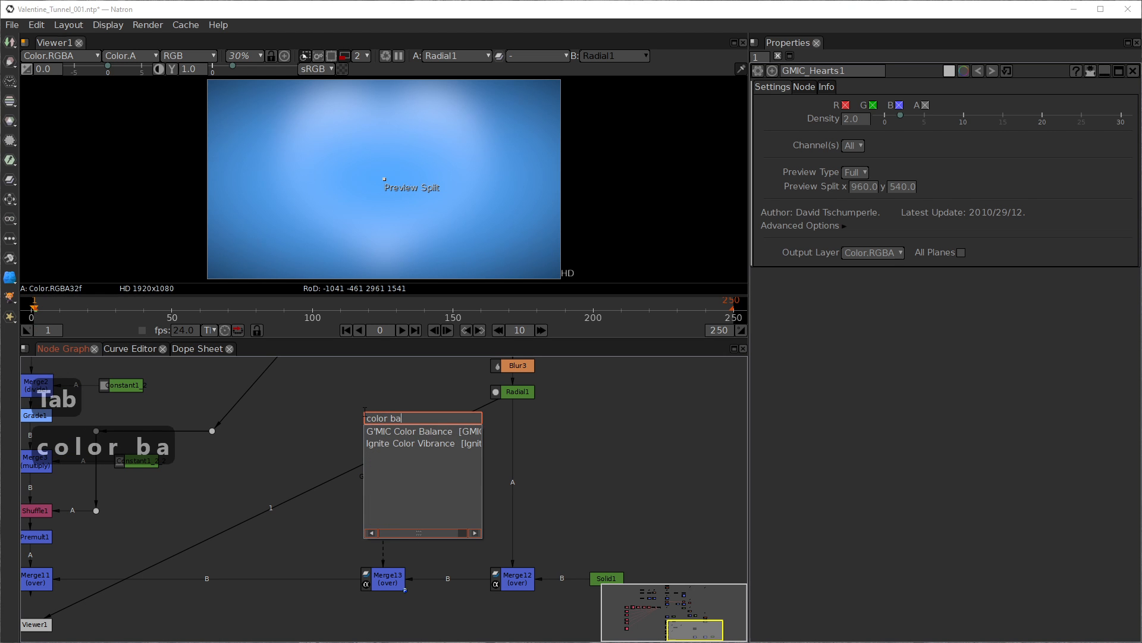
key("Down")
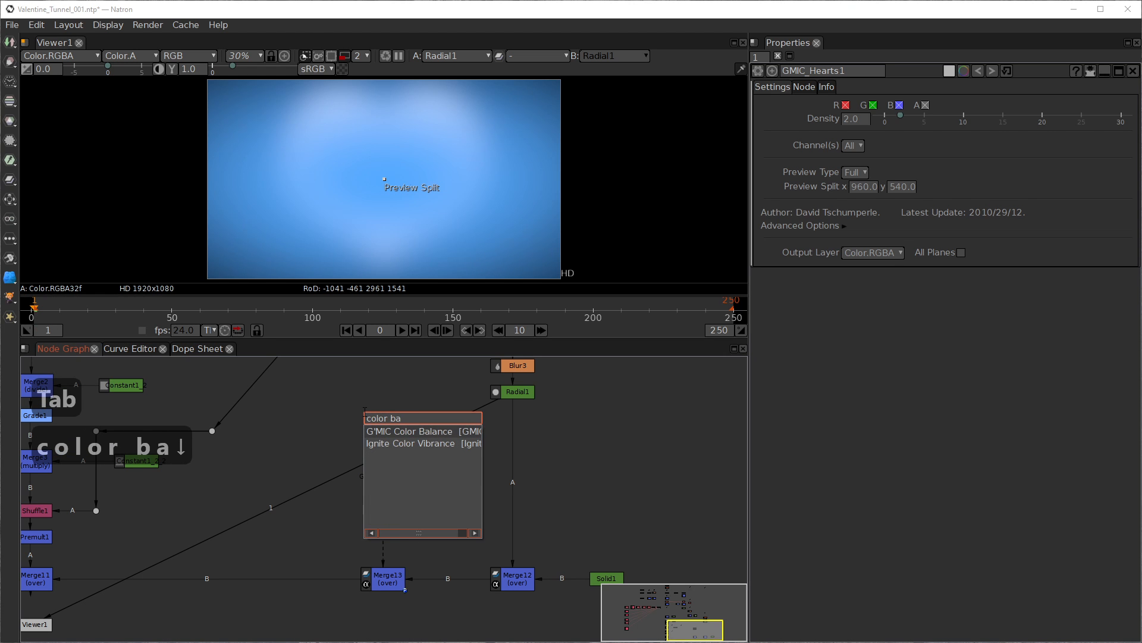
key("BackSpace")
key("BackSpace")
key("BackSpace")
key("BackSpace")
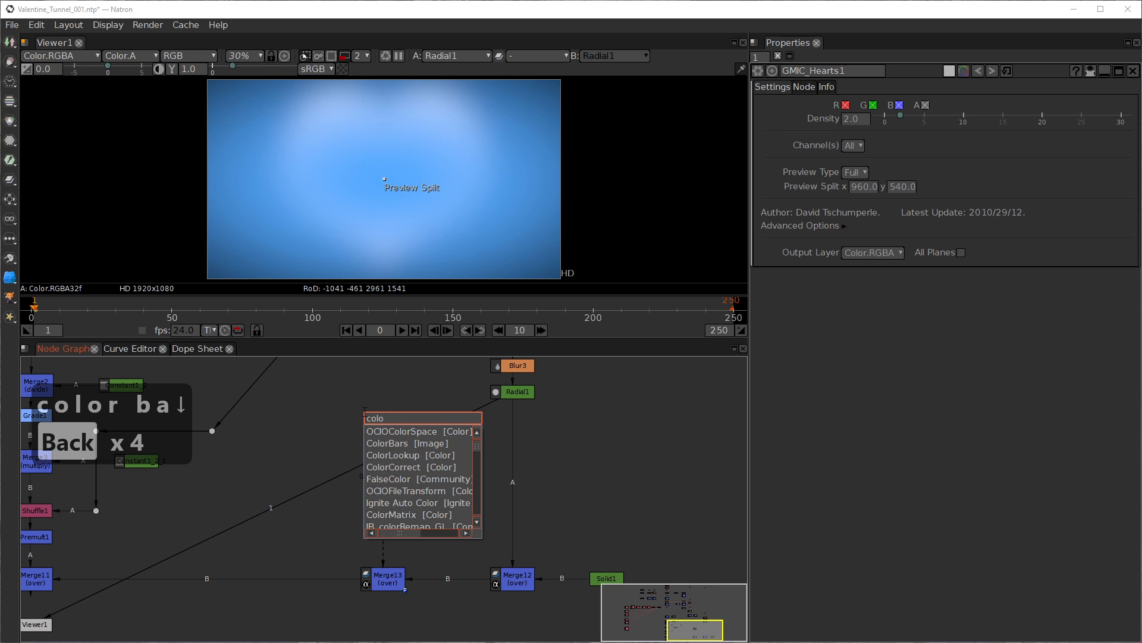
type("rb")
key("Down")
key("Return")
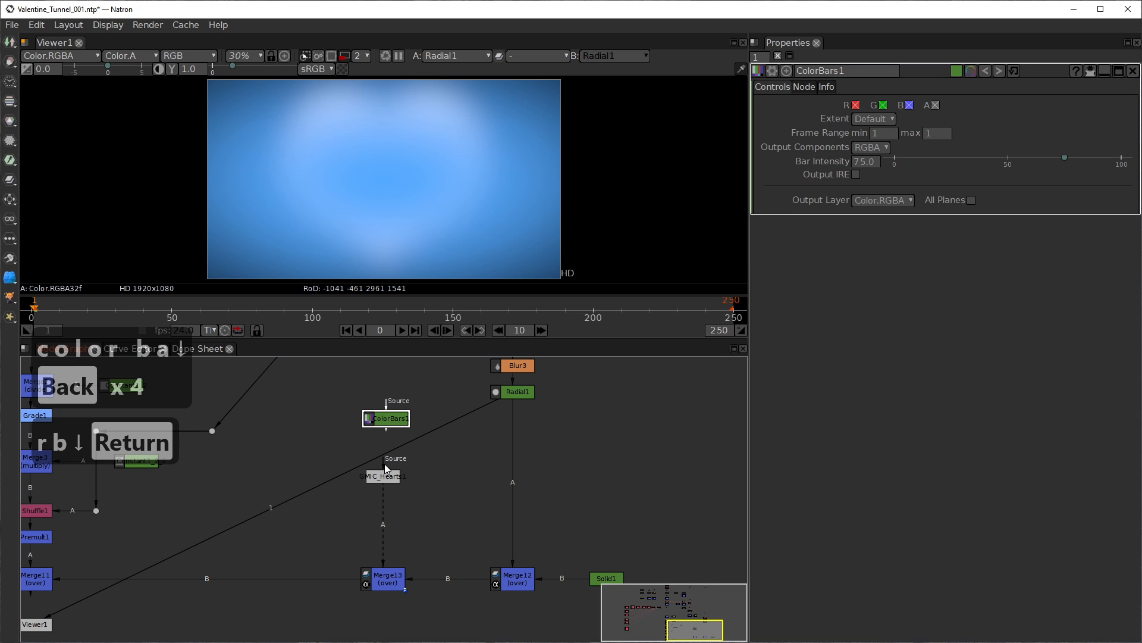
Step: Connect the G'MIC Hearts Source input to ColorBars1 and show Merge13 in the viewer
left_click_drag(385, 475, 384, 419)
left_click(381, 576)
key("1")
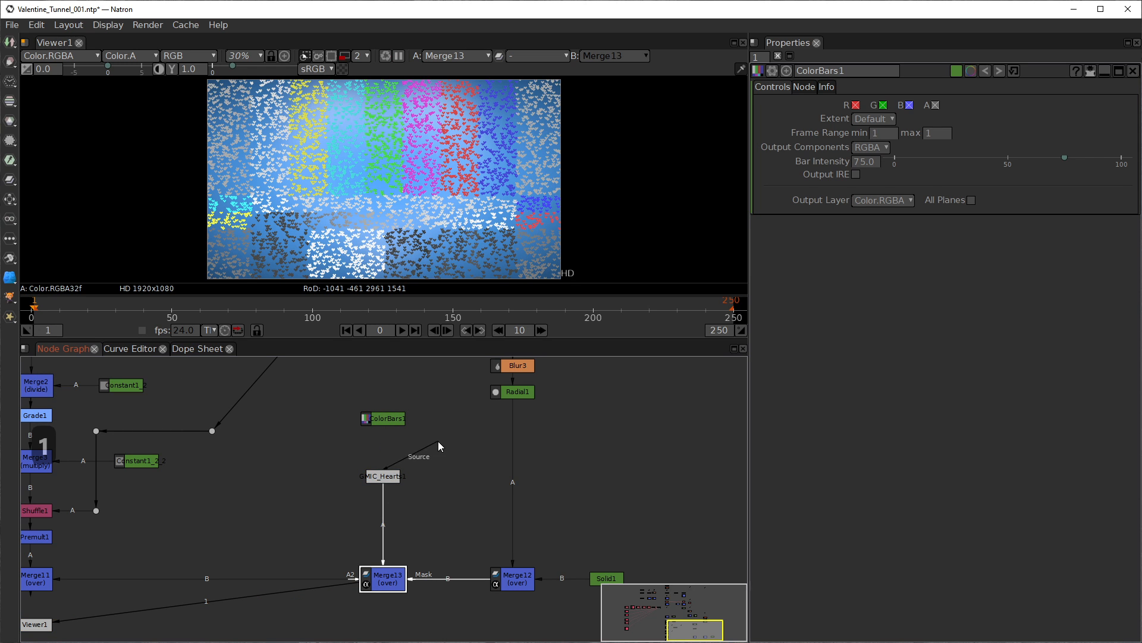
left_click_drag(439, 442, 437, 441)
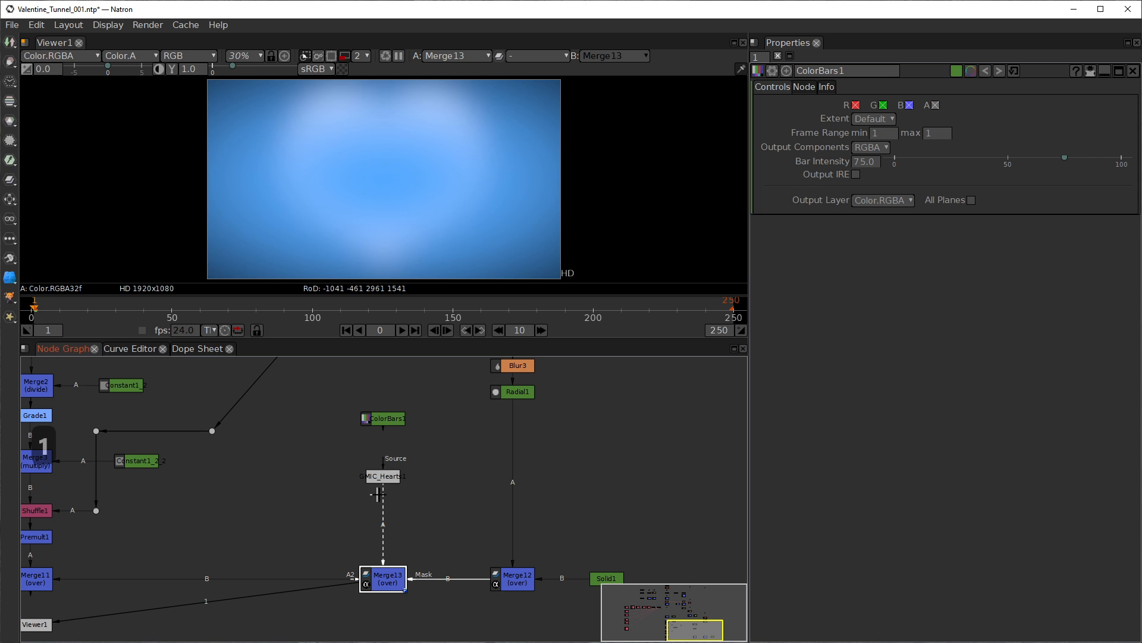
left_click(383, 476)
left_click_drag(383, 463, 384, 418)
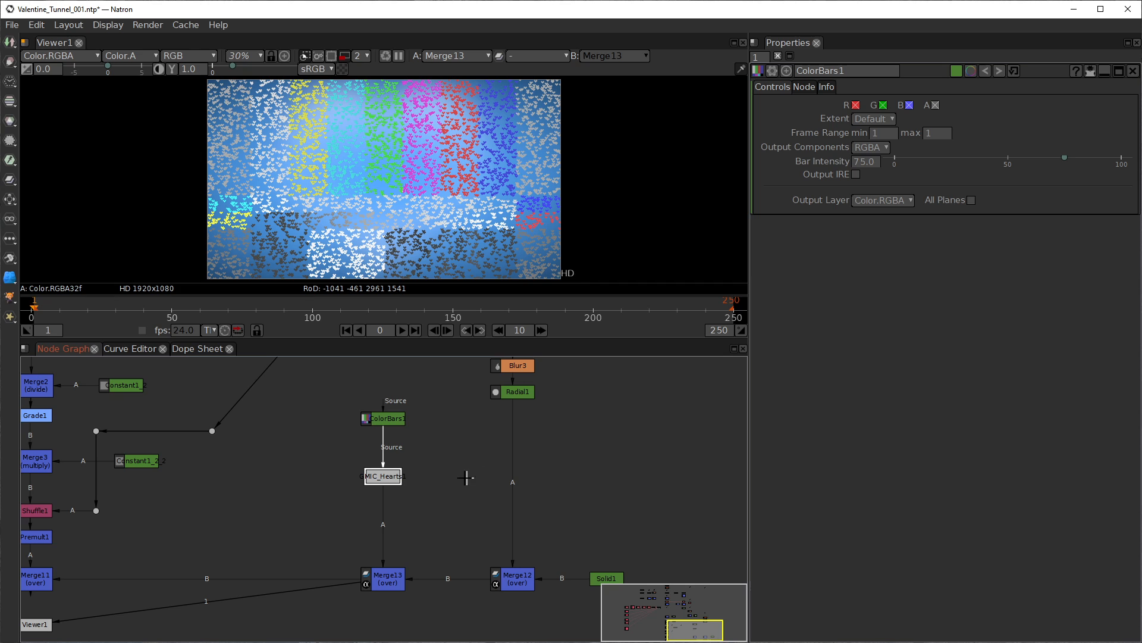
Step: Try the Forward Horizontal and Duplicate Top preview types on the G'MIC Hearts node, and return it to Full
double_click(393, 476)
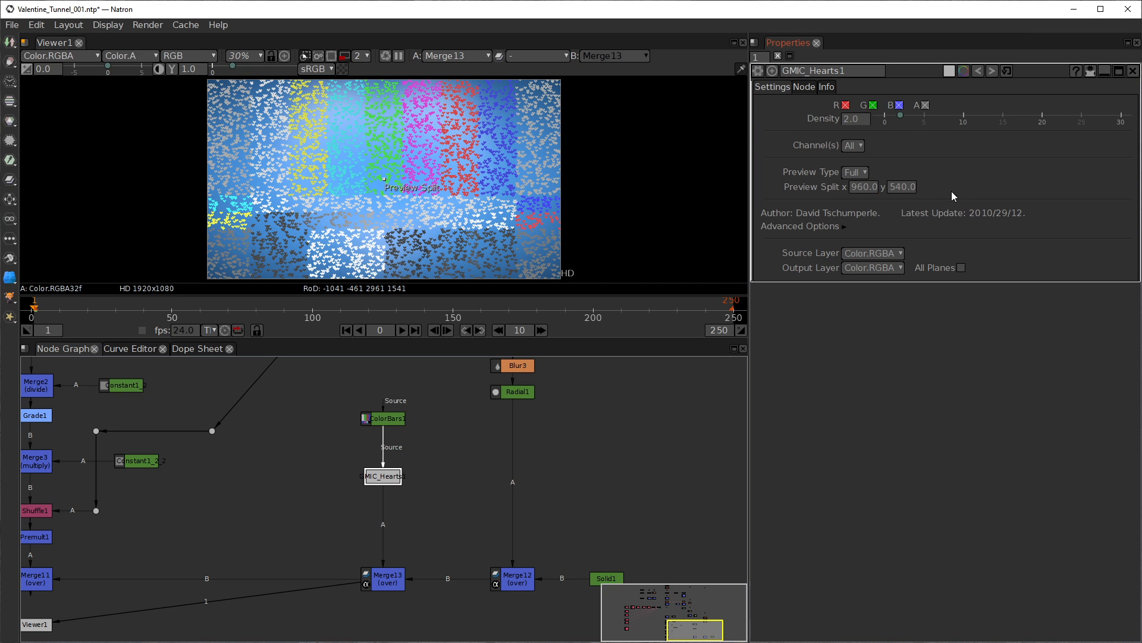
left_click(860, 173)
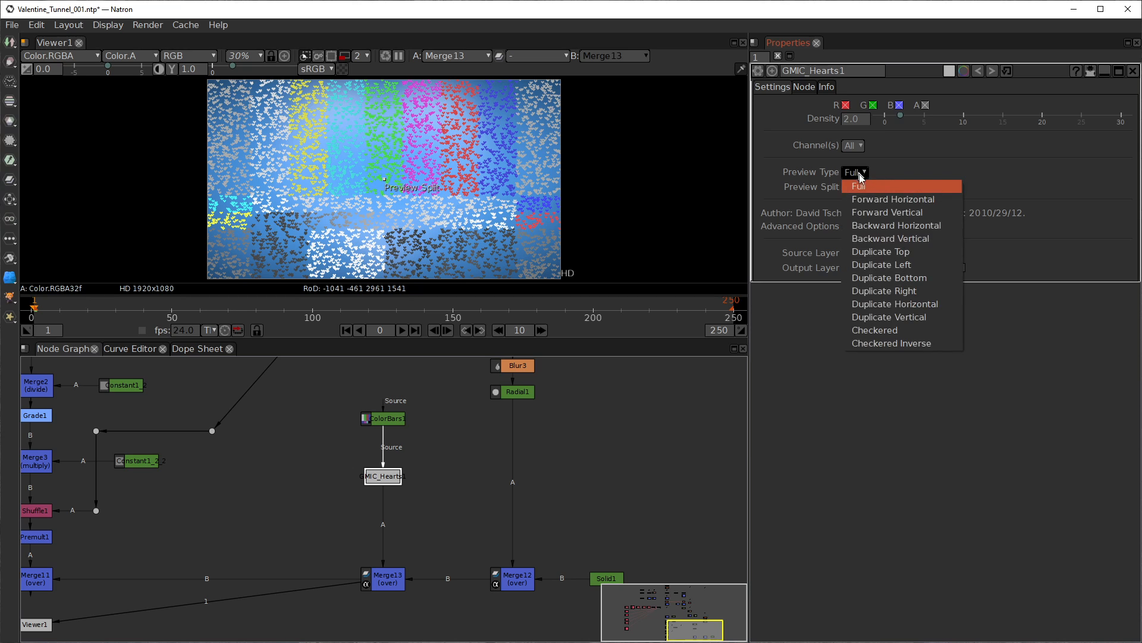
left_click(867, 200)
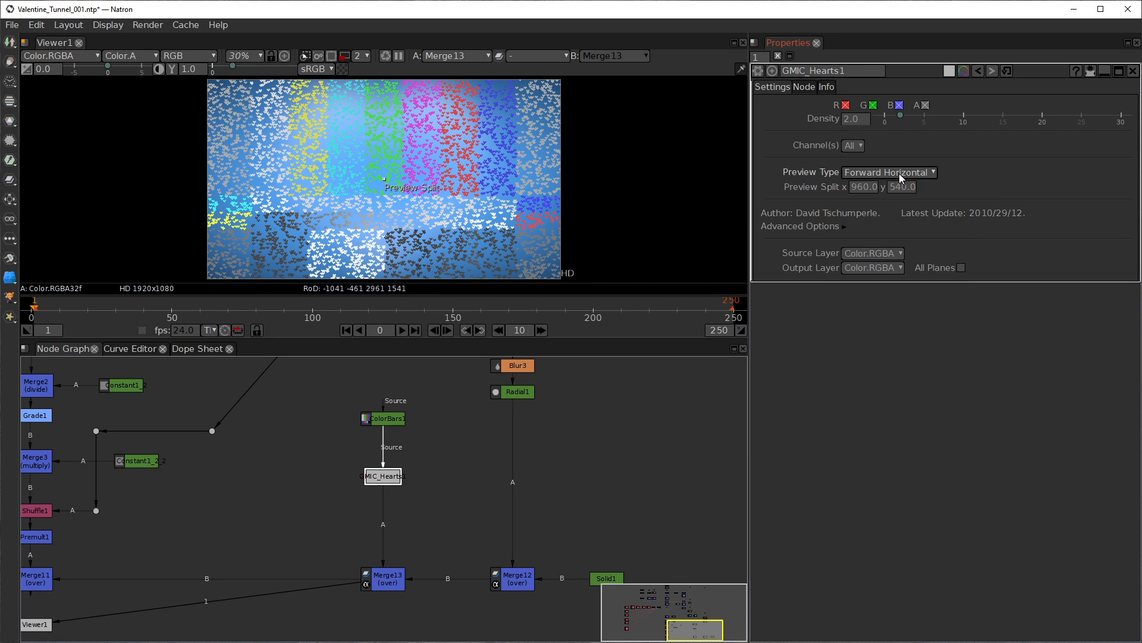
left_click(889, 173)
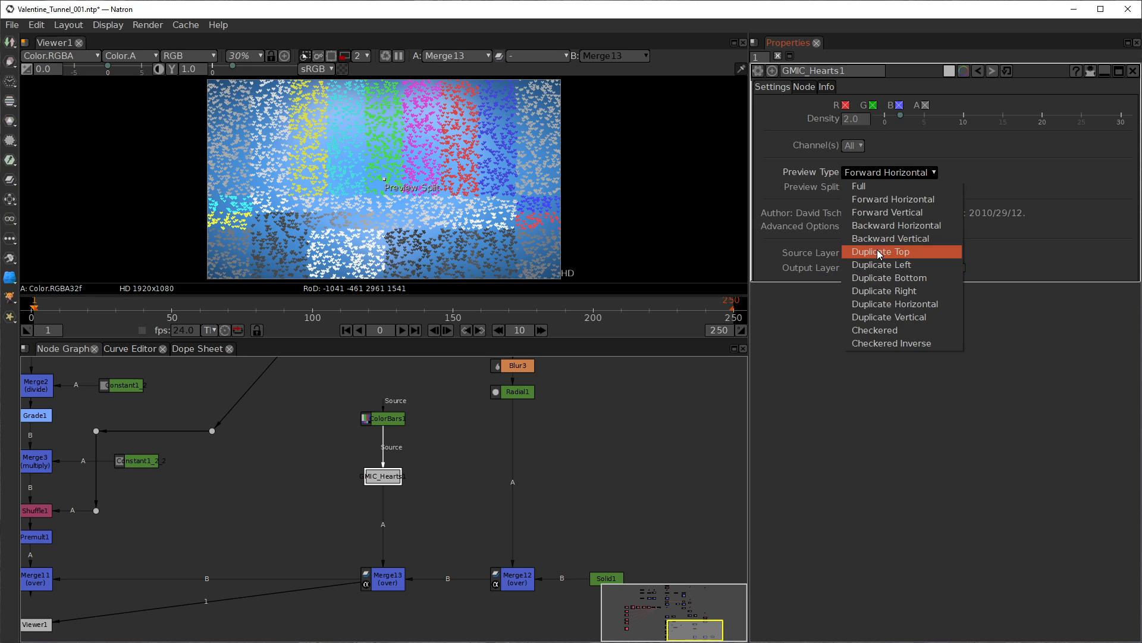
left_click(876, 252)
left_click(884, 173)
left_click(877, 191)
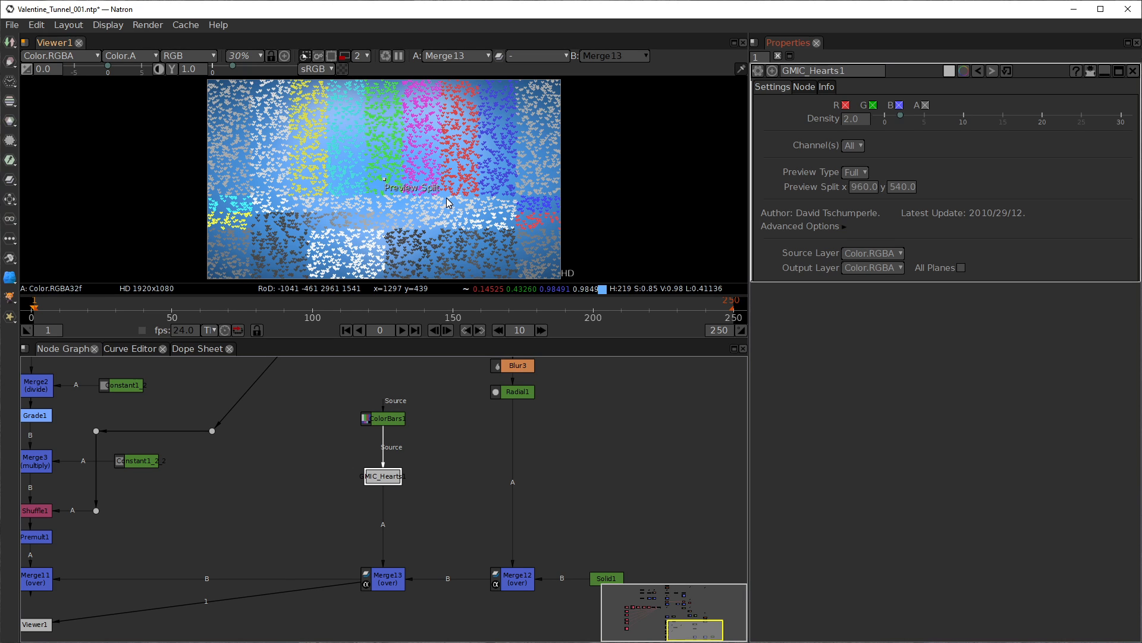
Step: Set the viewer's proxy level to 16 and reconnect Merge13's A input to the G'MIC Hearts node
left_click(363, 58)
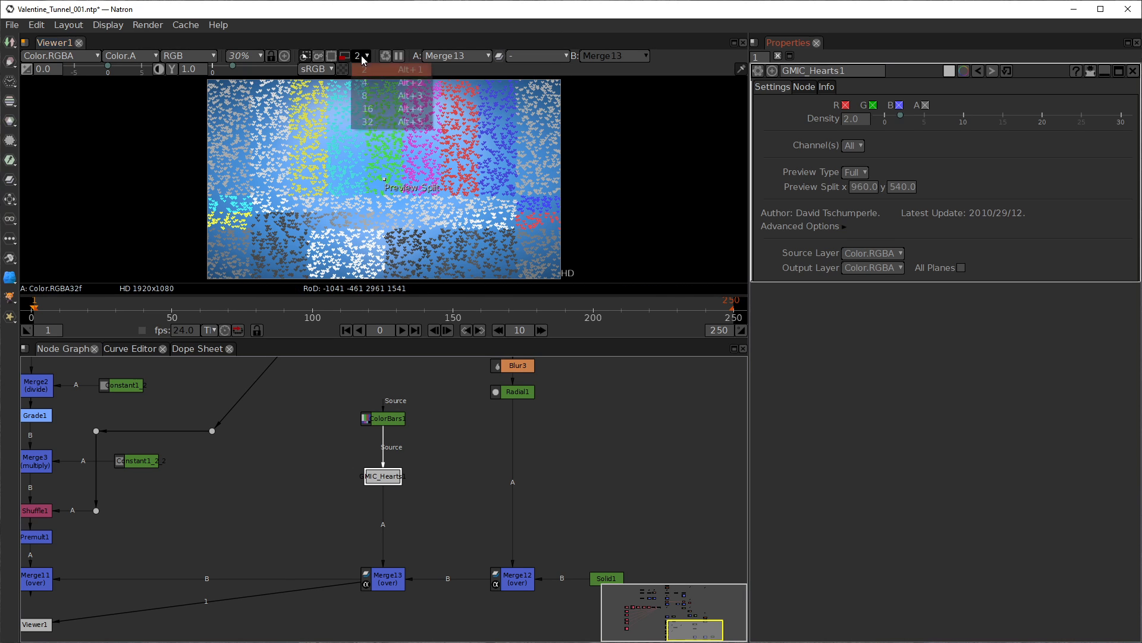
left_click(369, 109)
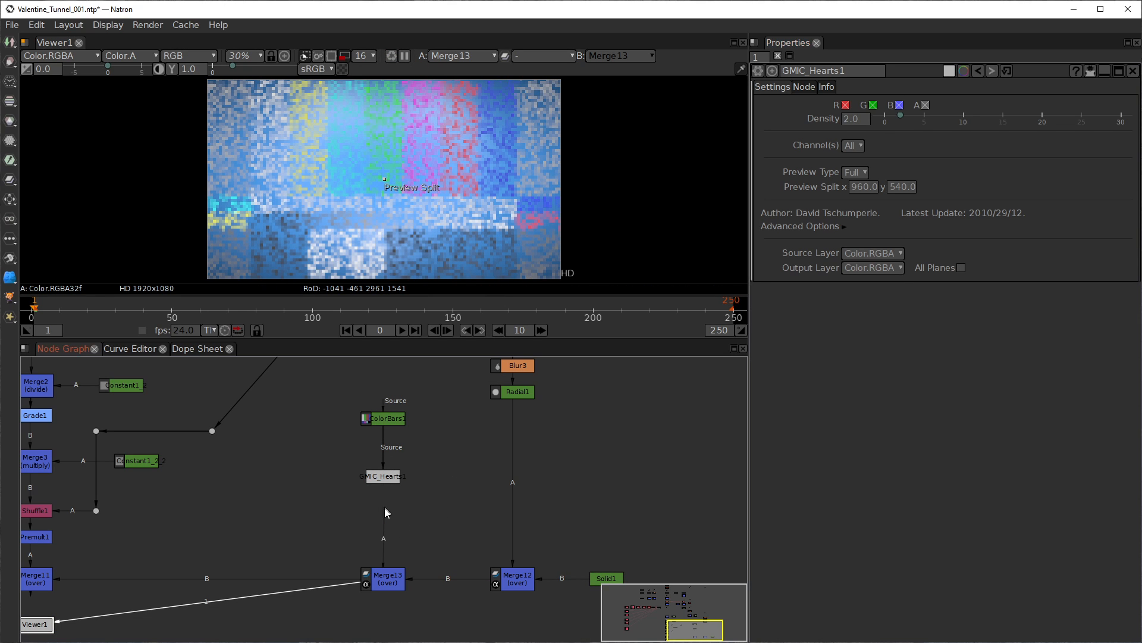
left_click_drag(386, 512, 383, 480)
left_click(392, 577)
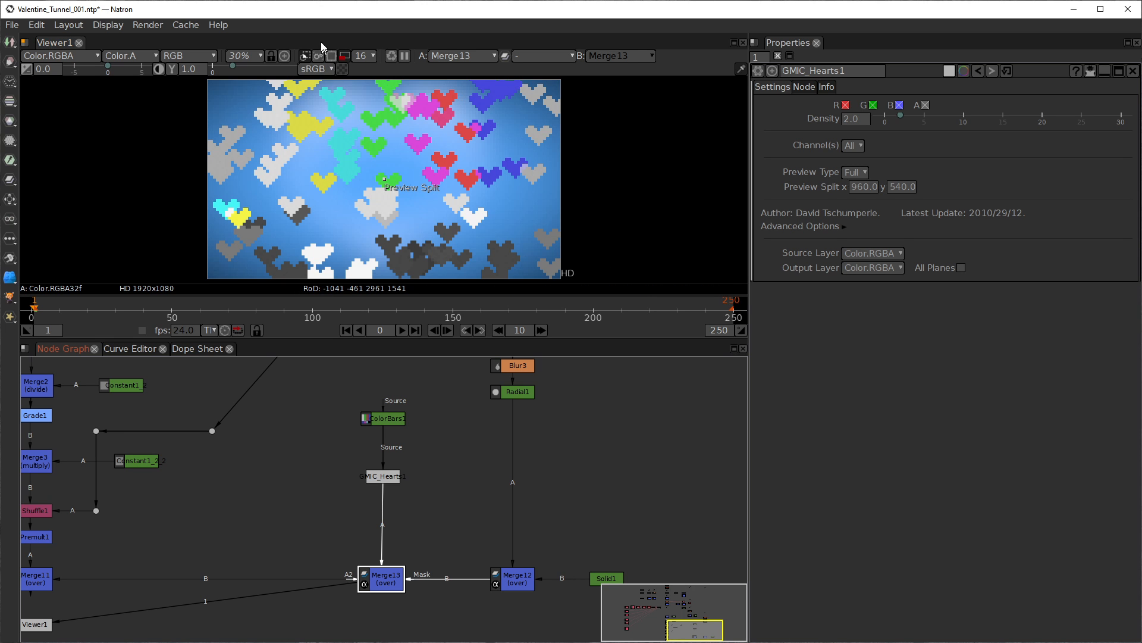
Step: Toggle the viewer's proxy mode off and on to compare how the hearts render at proxy level 16 and full resolution
left_click(345, 58)
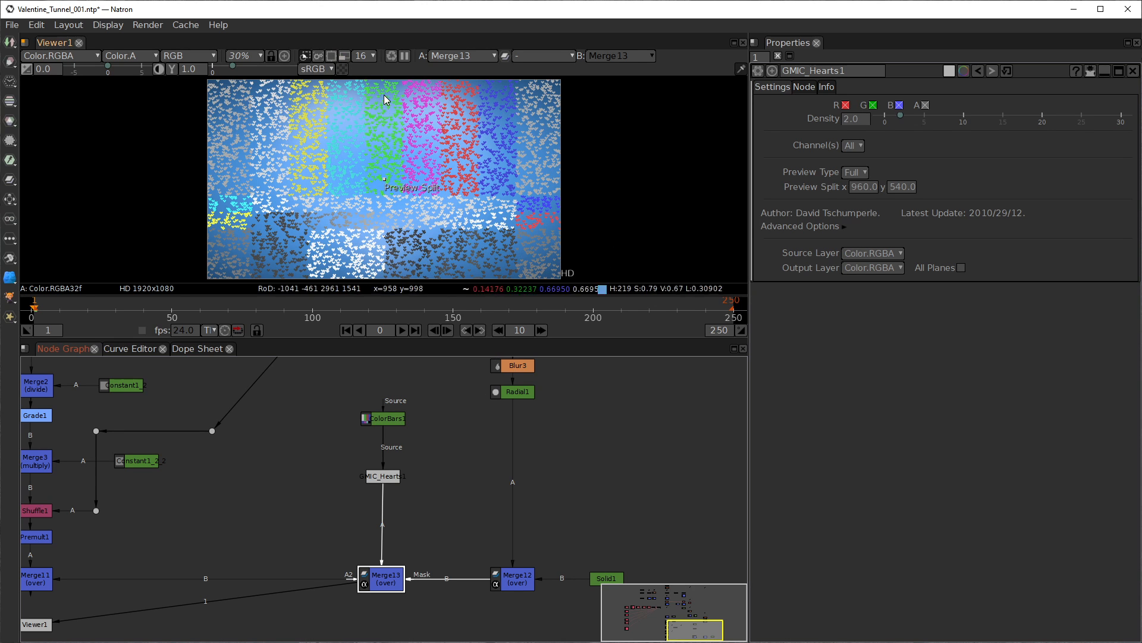
left_click(344, 58)
left_click(342, 58)
left_click(343, 59)
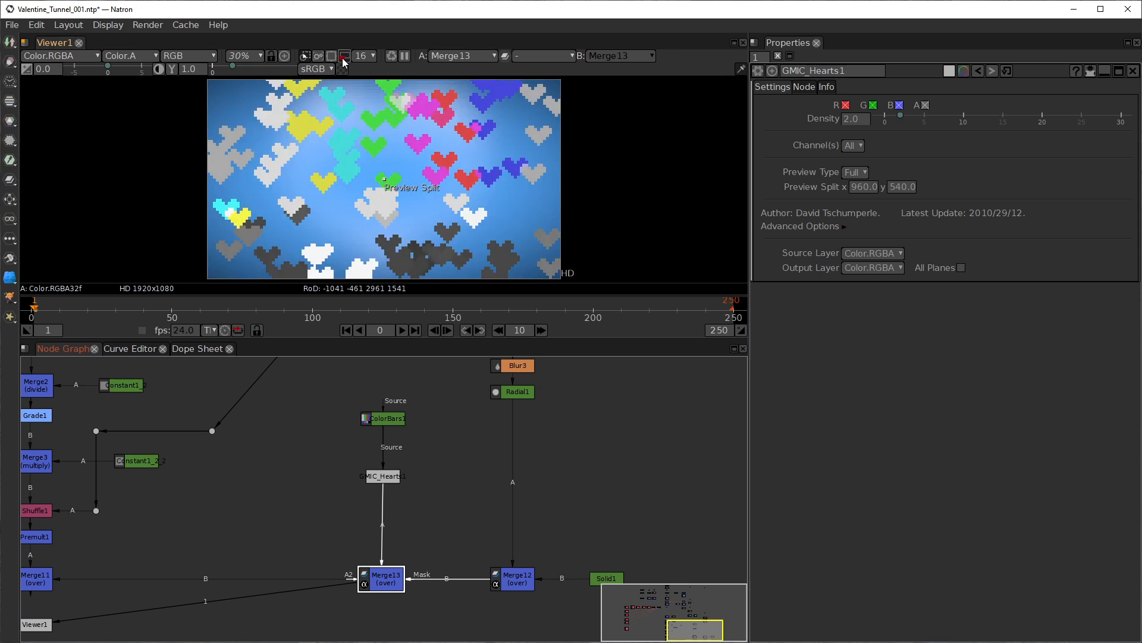
left_click(343, 58)
left_click(342, 59)
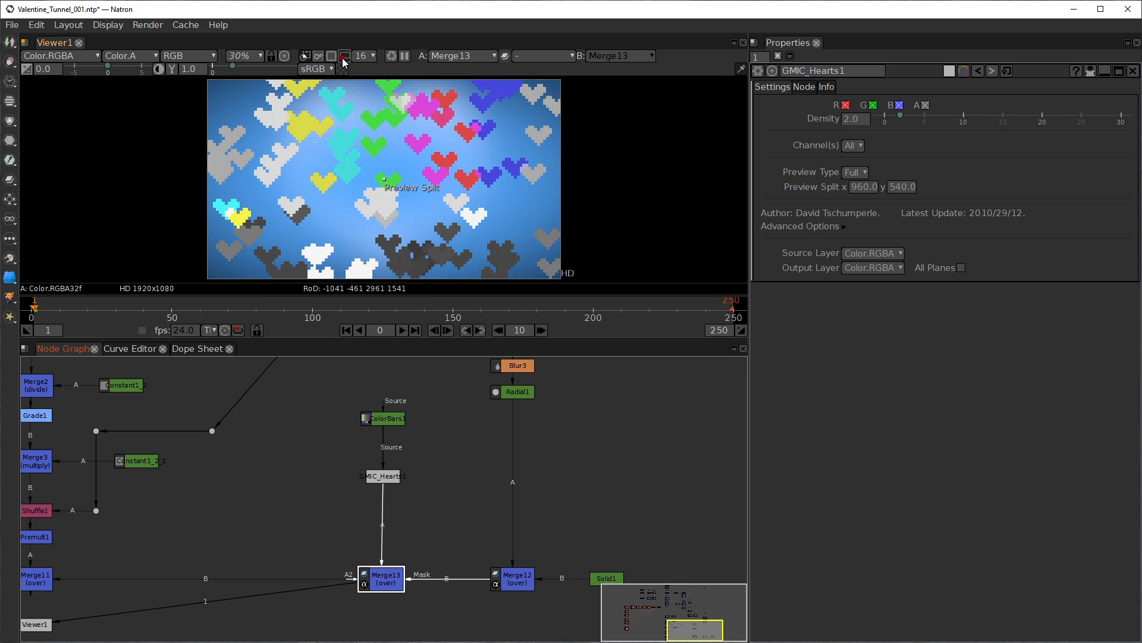
Step: Try viewer proxy level 8, compare it with proxy mode off, and switch the level to 4
left_click(373, 56)
left_click(357, 94)
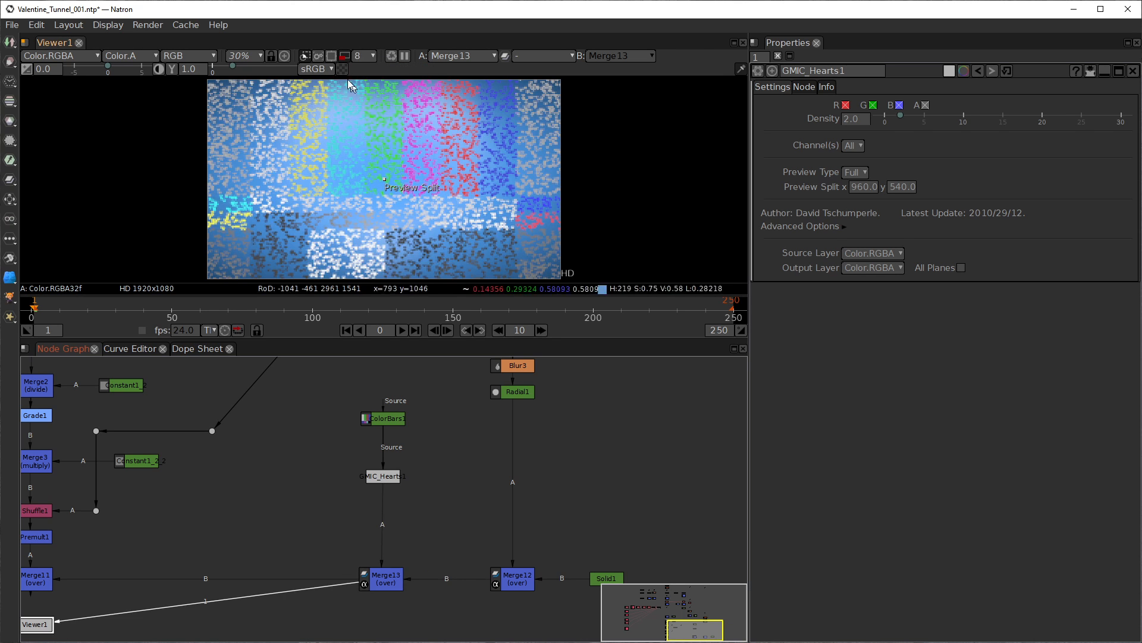
left_click(344, 56)
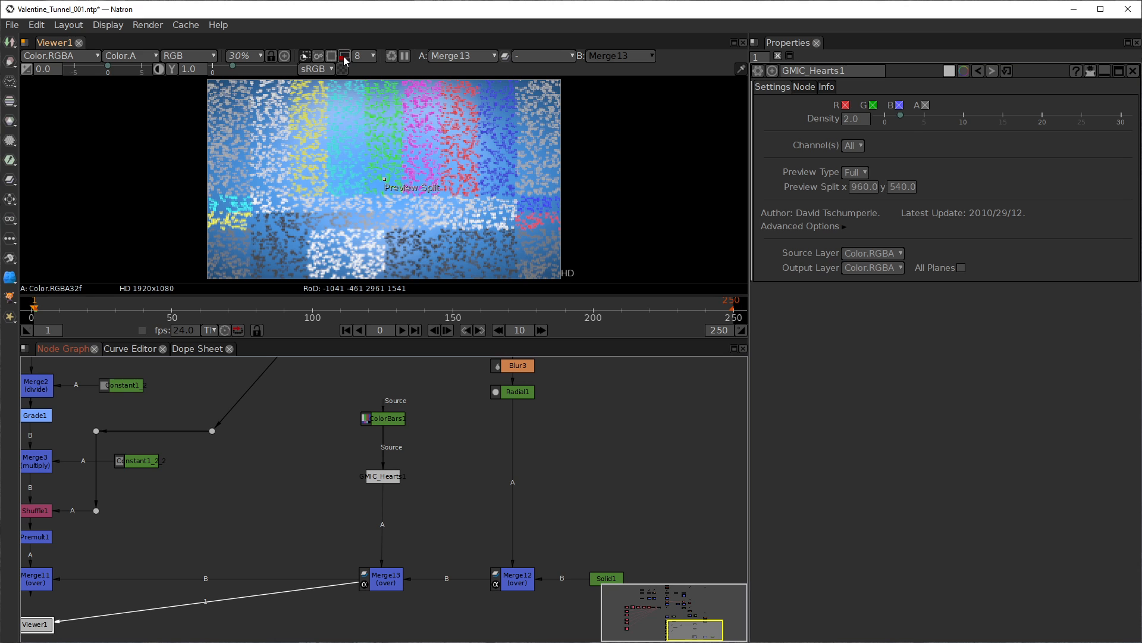
left_click(344, 56)
left_click(373, 56)
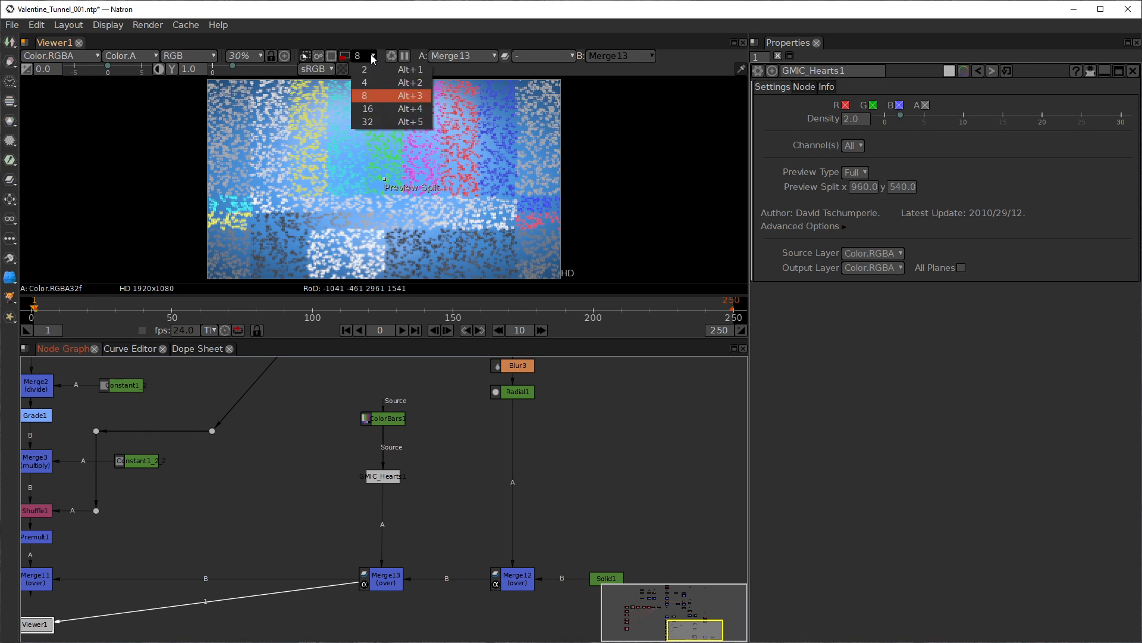
left_click(366, 82)
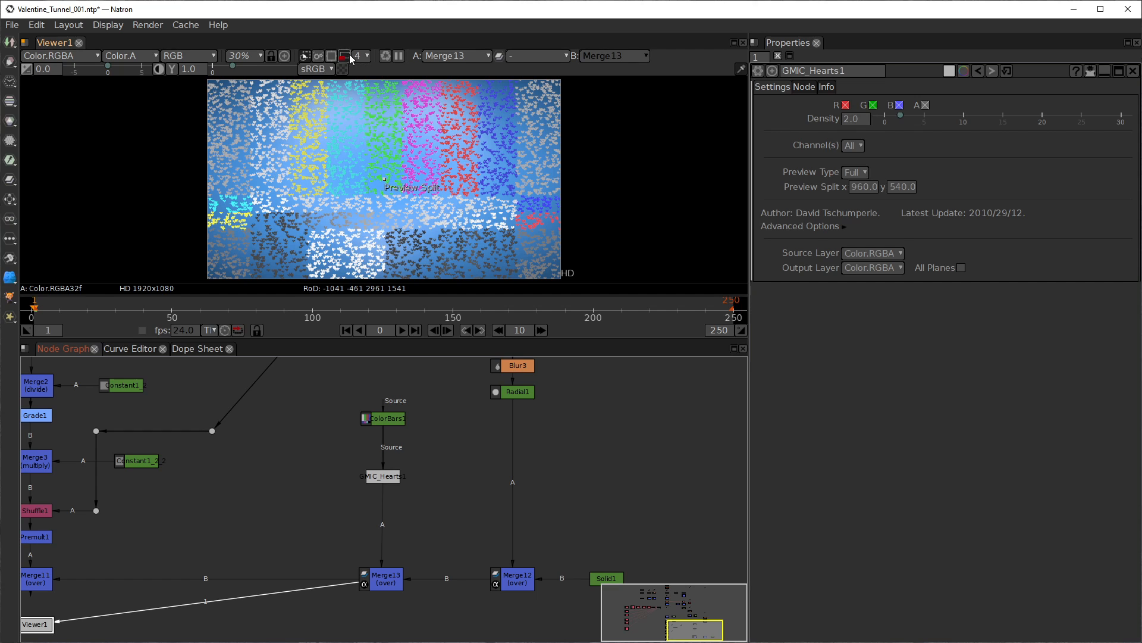
Step: Try viewer proxy level 16 once more and set the level to 8
left_click(363, 56)
left_click(366, 112)
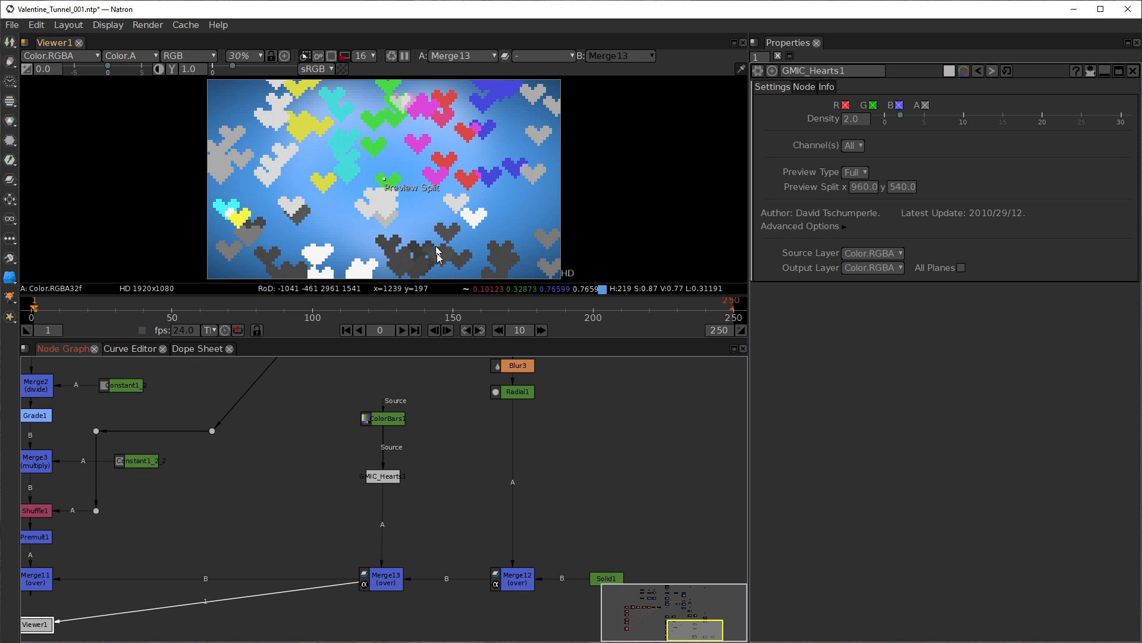
left_click(373, 56)
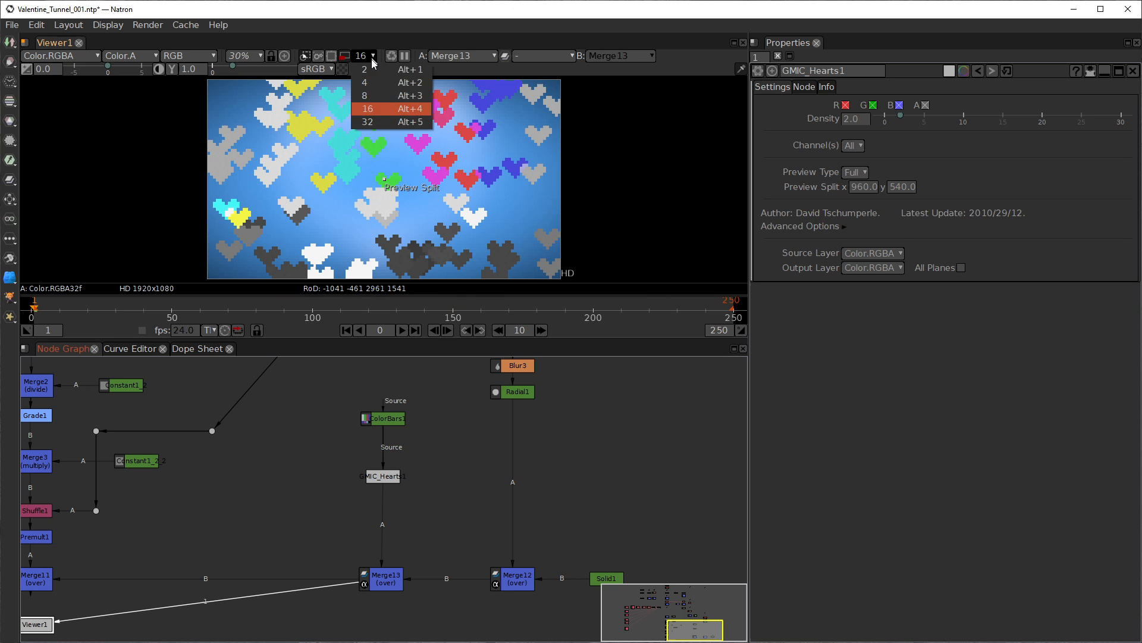
left_click(372, 96)
Step: Delete the ColorBars1 node that feeds the G'MIC Hearts node
left_click(389, 483)
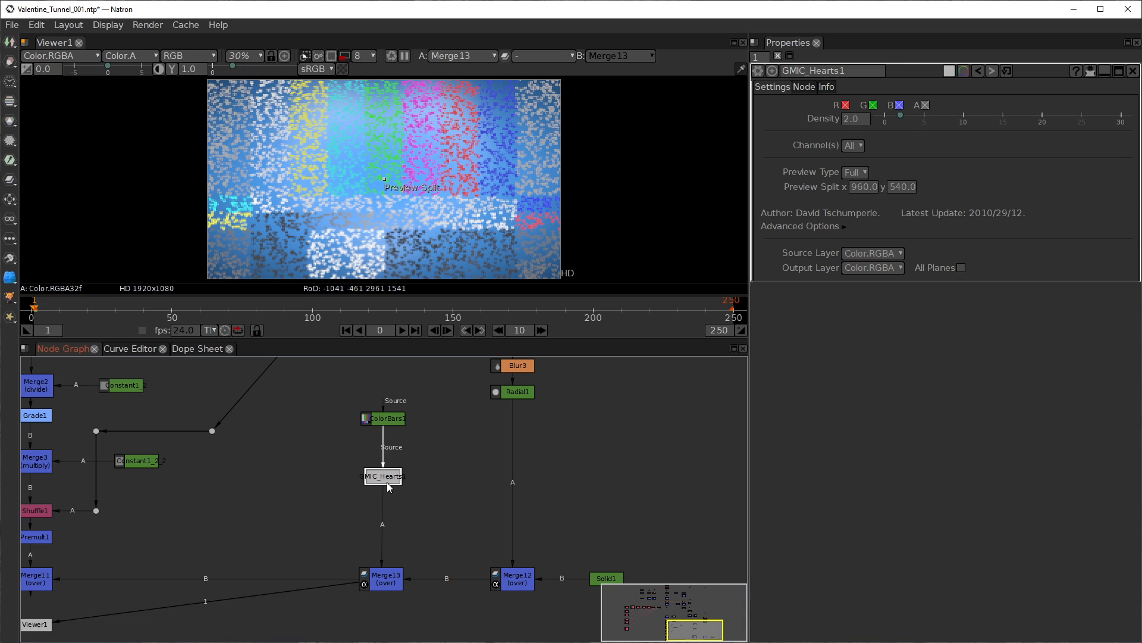
left_click(383, 420)
key("Delete")
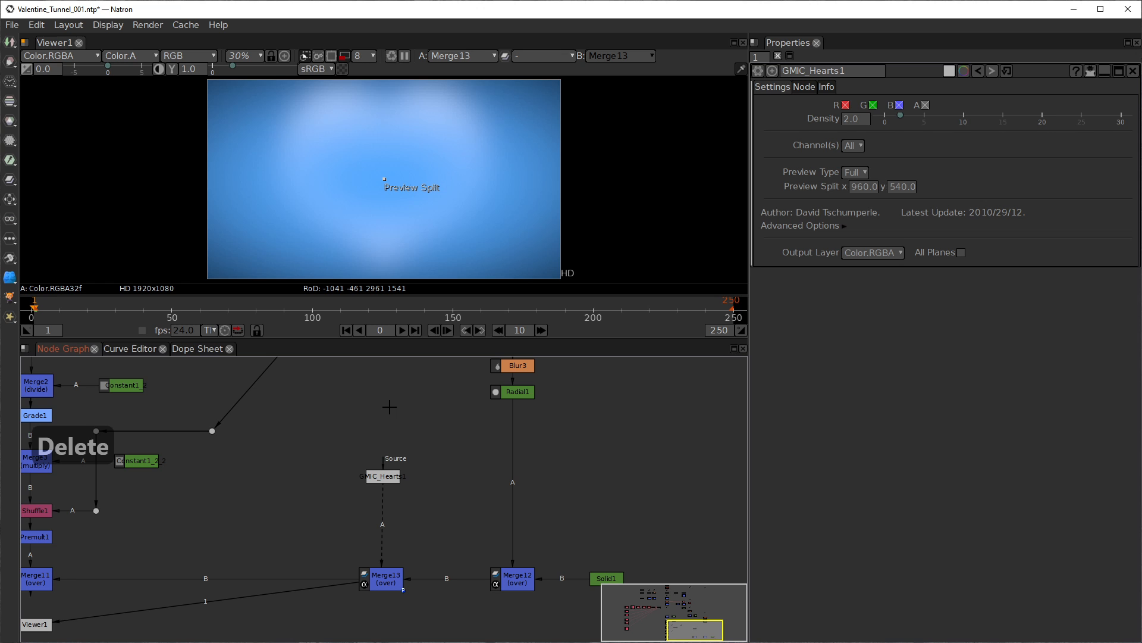
key("Tab")
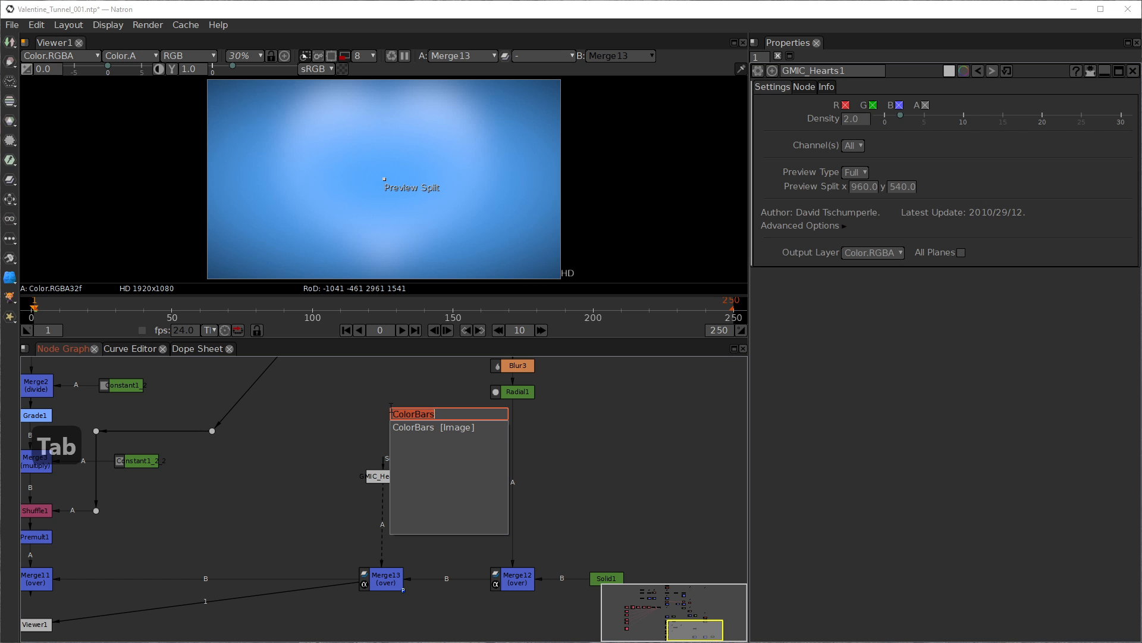
type("sol")
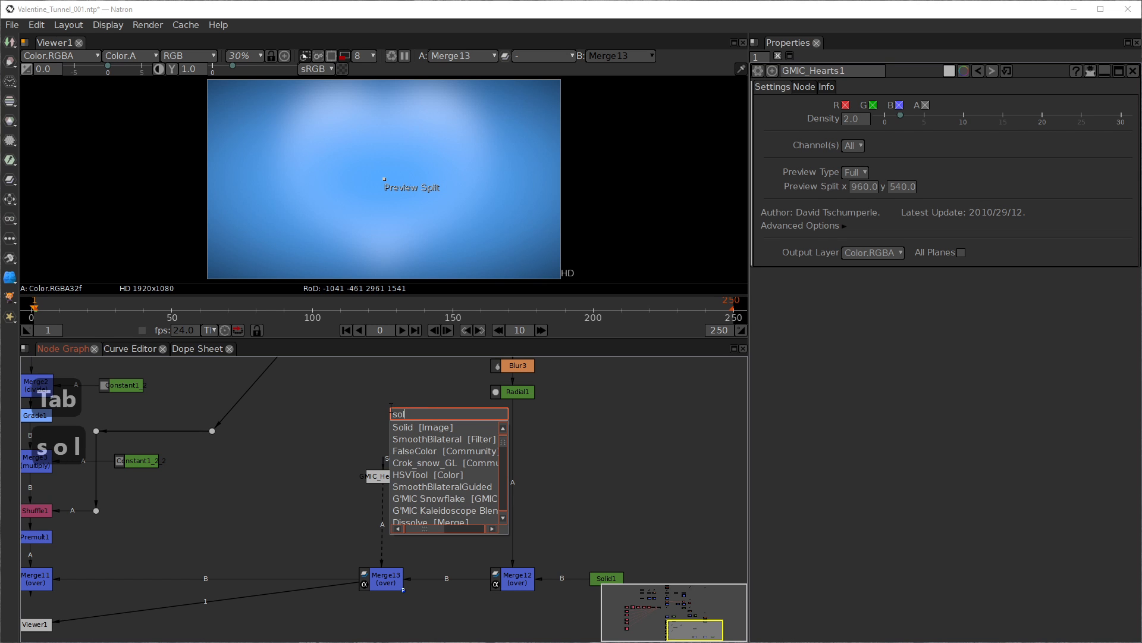
key("Escape")
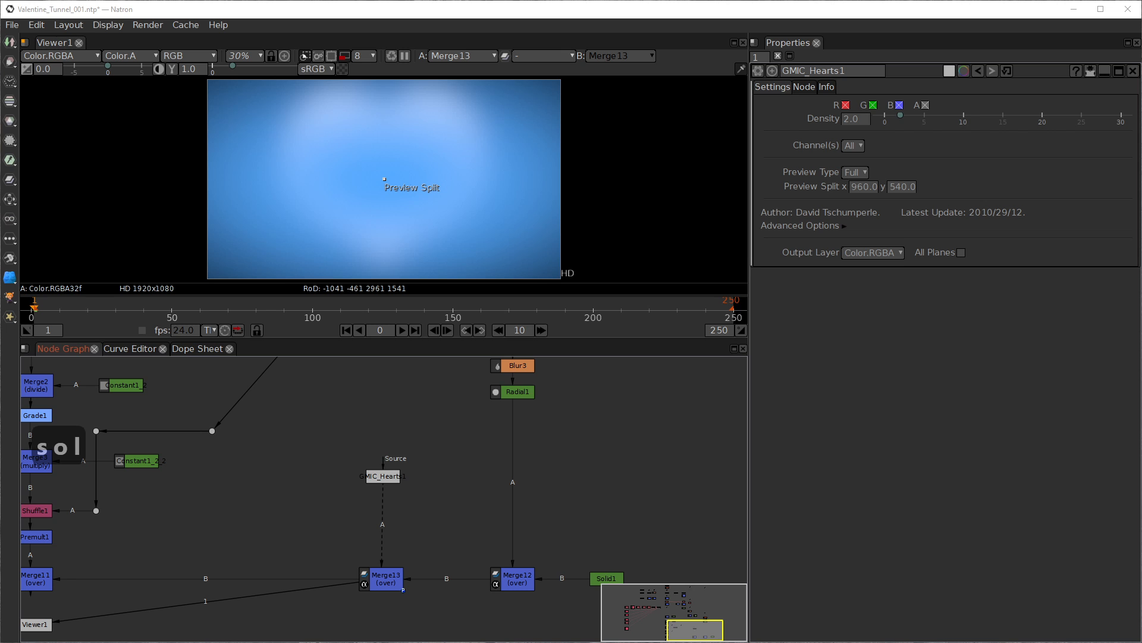
Step: Add a Solid node above the G'MIC Hearts node and connect it to the hearts' Source input
key("Tab")
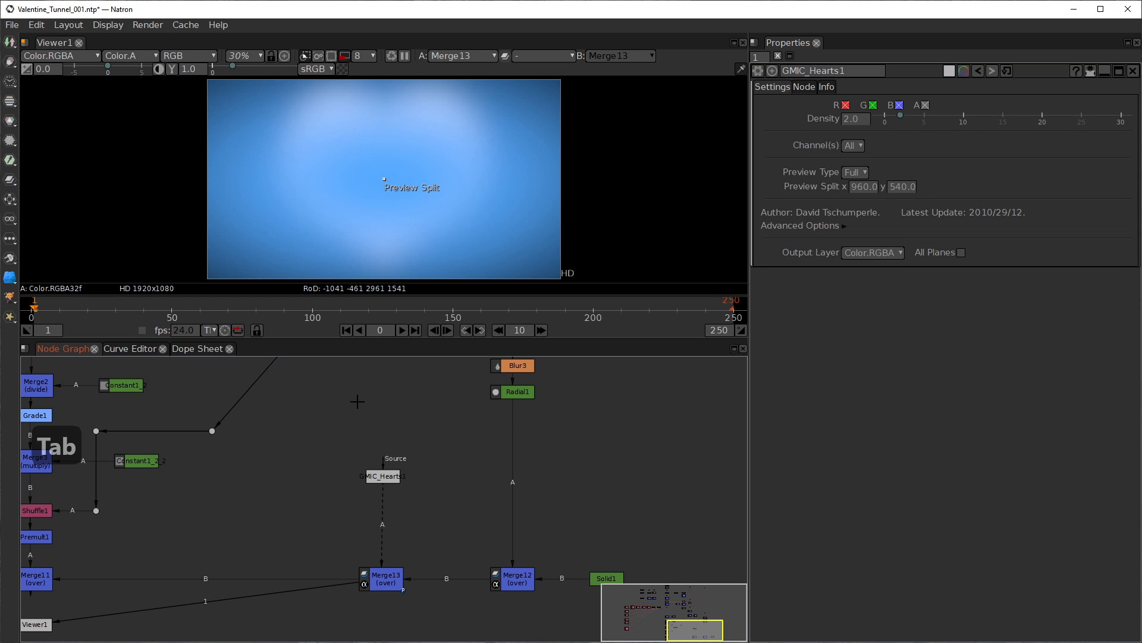
type("soli")
key("Down")
key("Return")
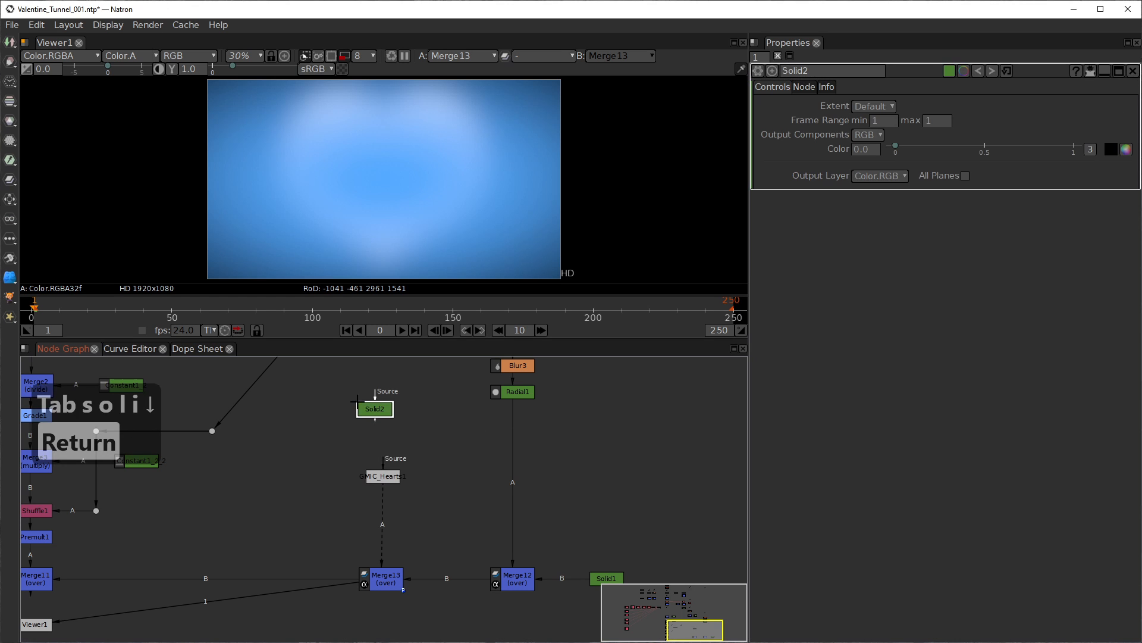
left_click_drag(383, 463, 377, 407)
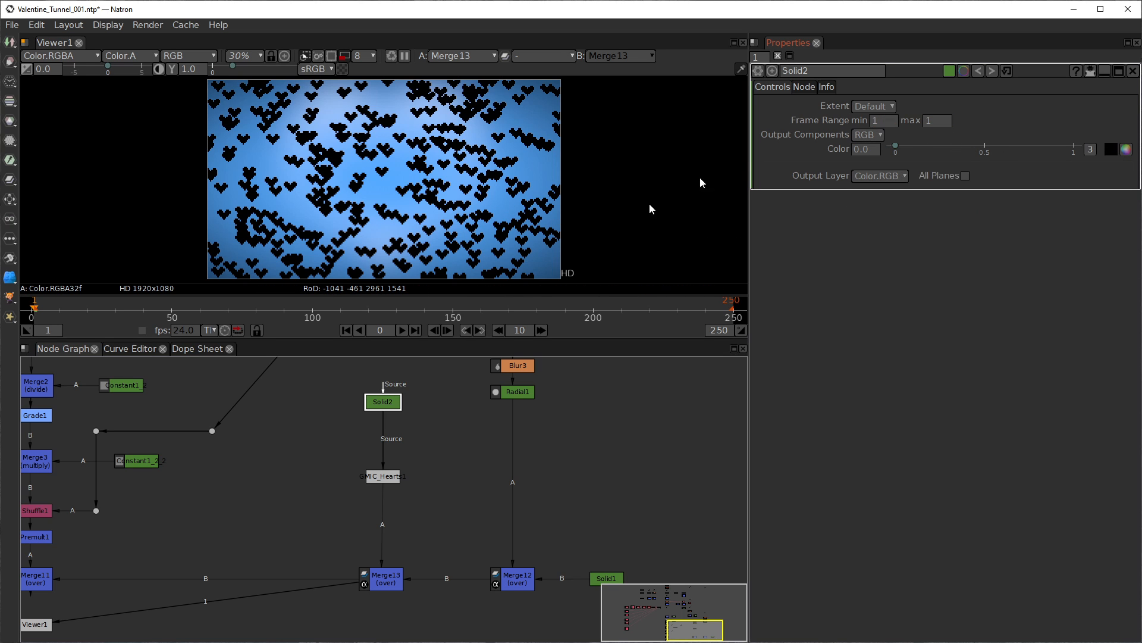
Step: Turn off the viewer's proxy mode and set Solid2's colour to magenta with red 255, green 0 and blue 255
left_click(345, 56)
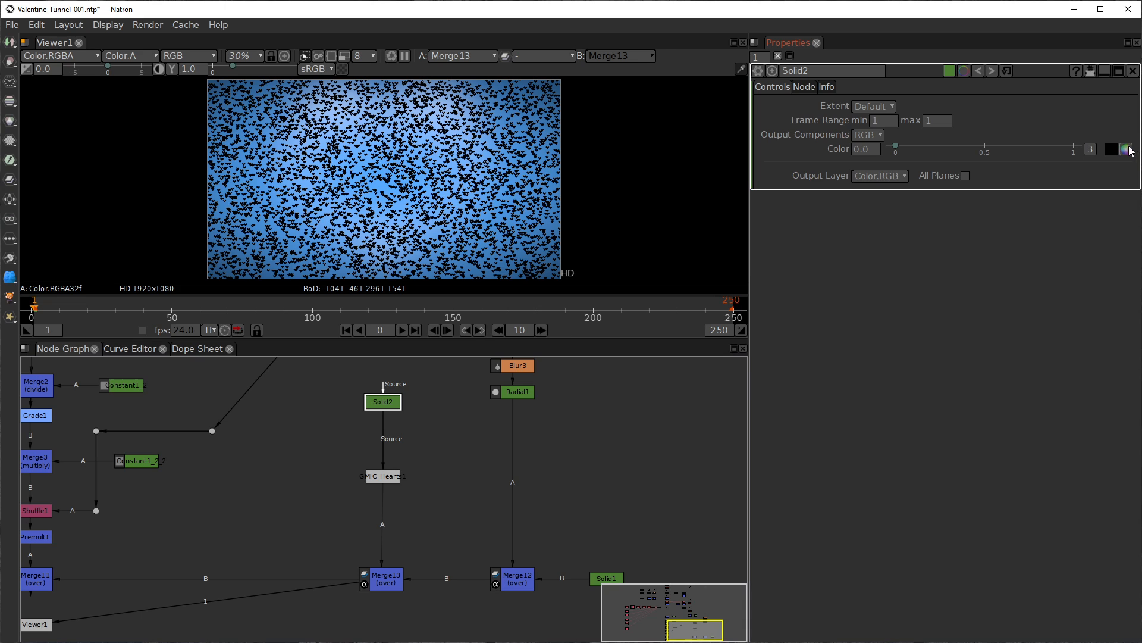
left_click(1127, 149)
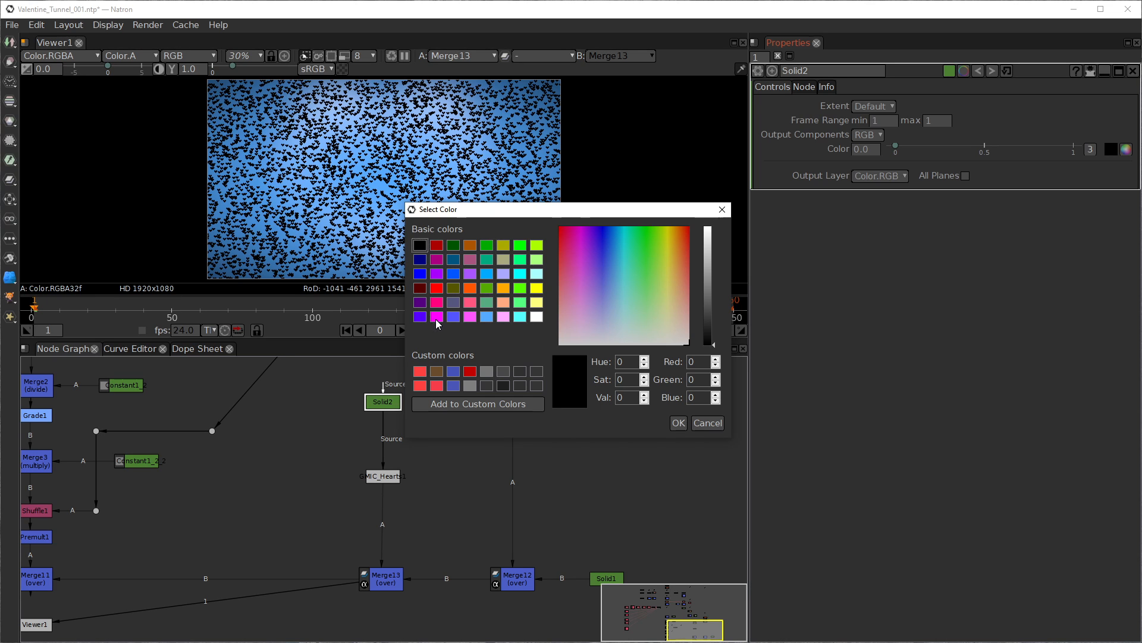
left_click(436, 319)
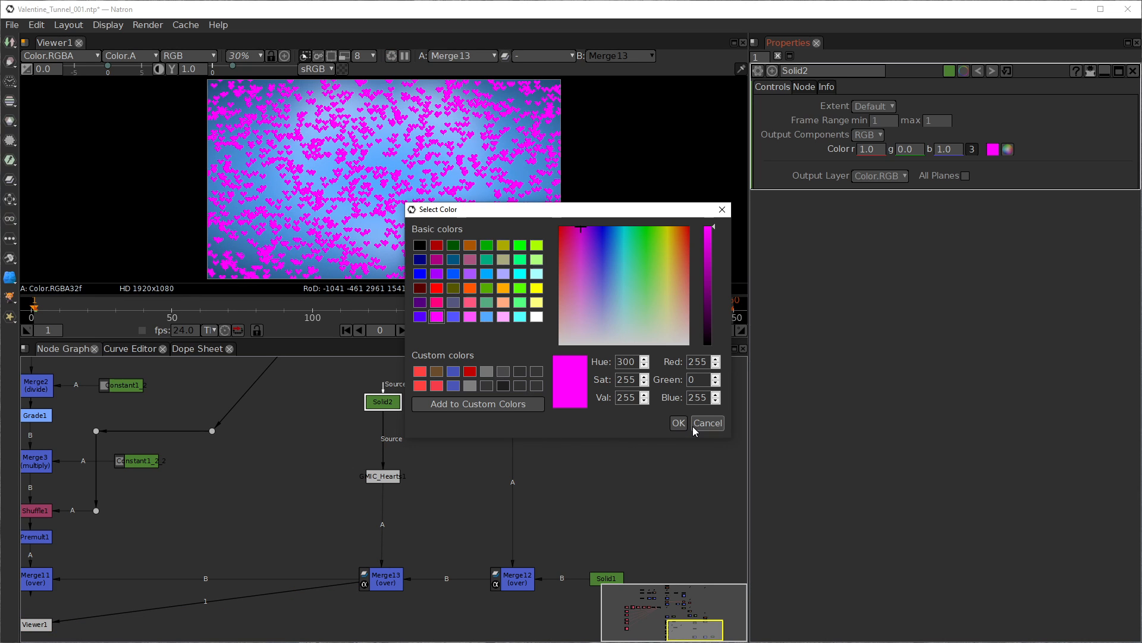
left_click_drag(701, 382, 681, 380)
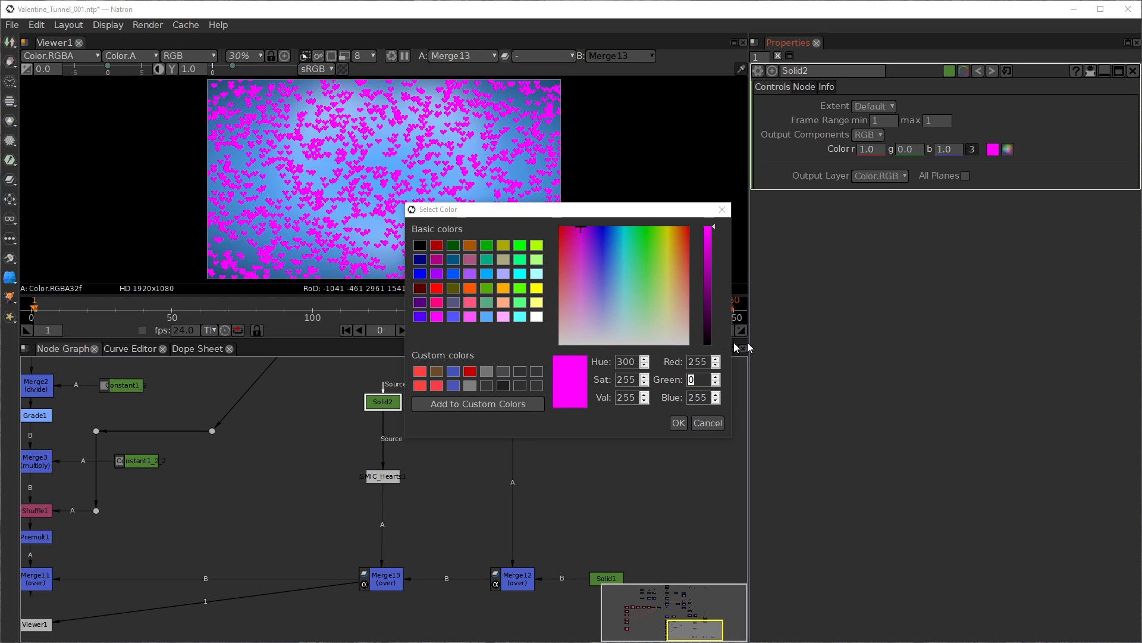
left_click(694, 376)
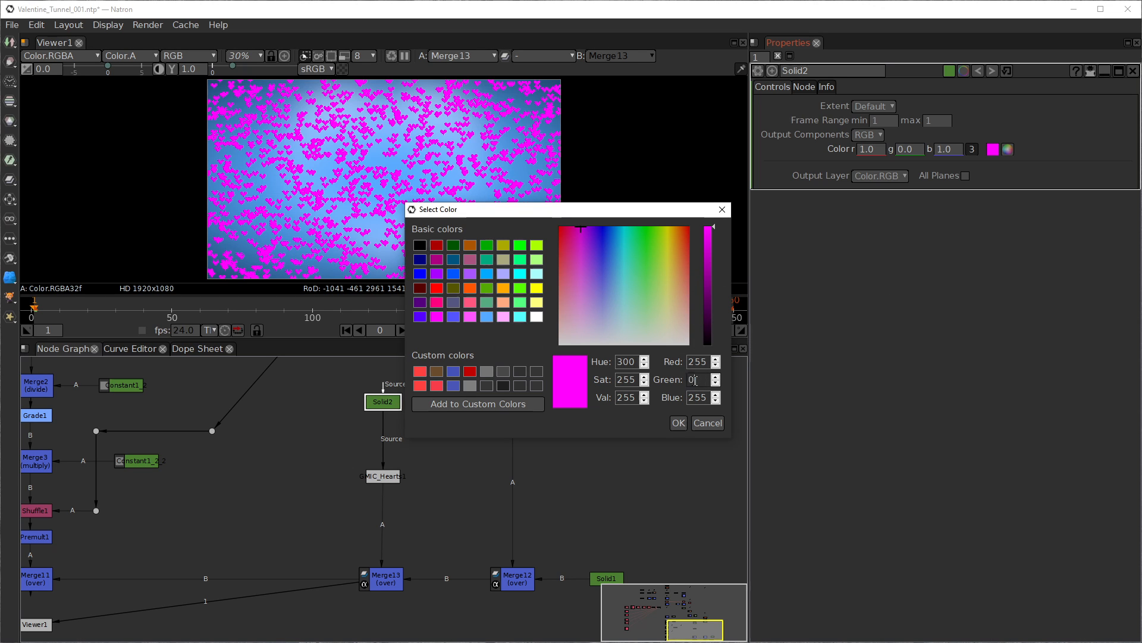
left_click(679, 423)
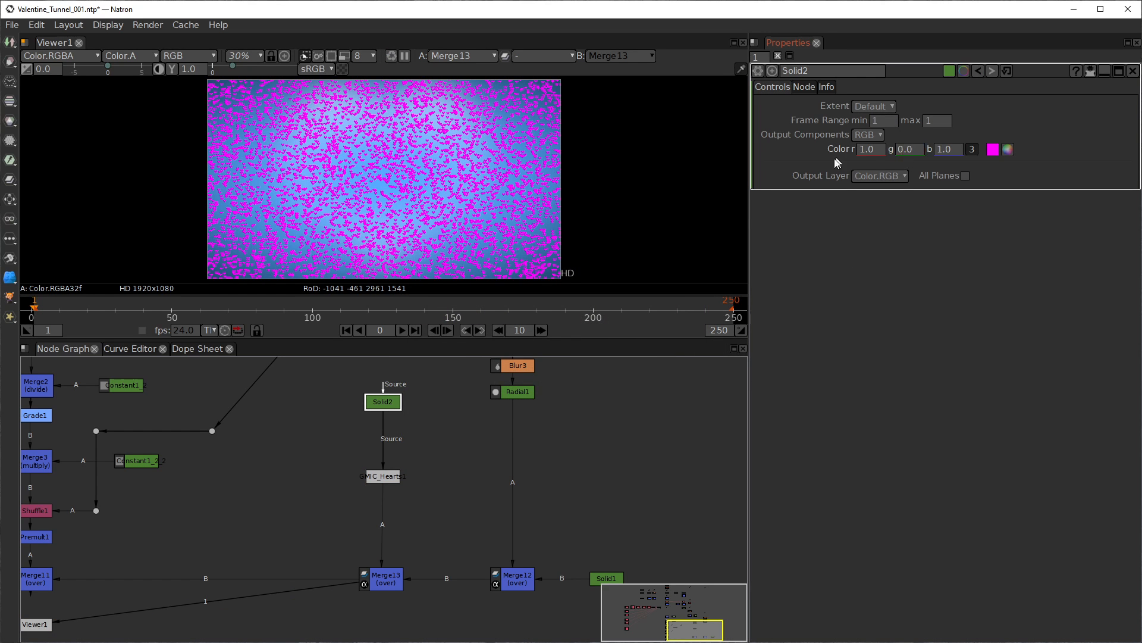
Step: Set the green component of Solid2's colour to 0.2
double_click(913, 150)
type("2")
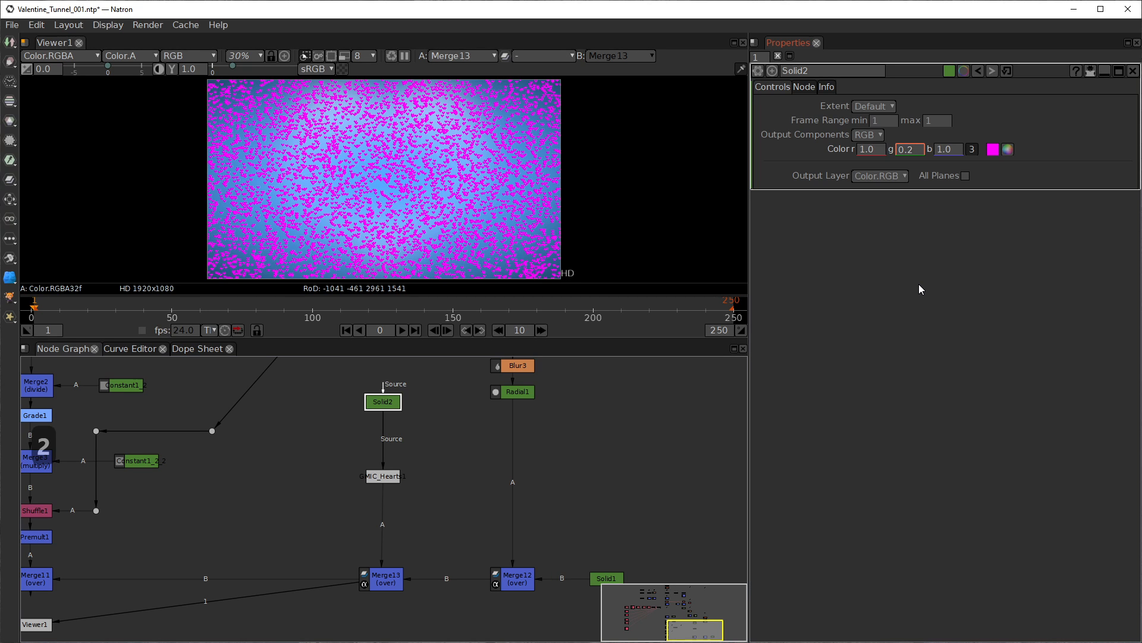
key("Return")
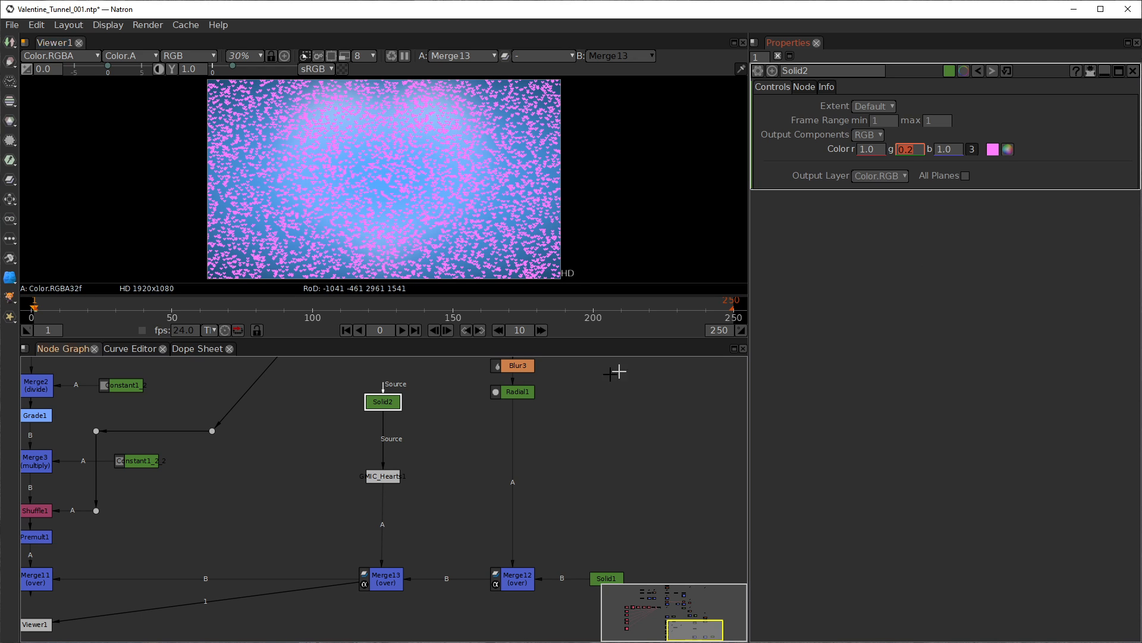
Step: Move the G'MIC Hearts node closer to Solid2 and set the solid's extent to Size with a height of 2160
left_click(380, 476)
left_click_drag(381, 476, 381, 450)
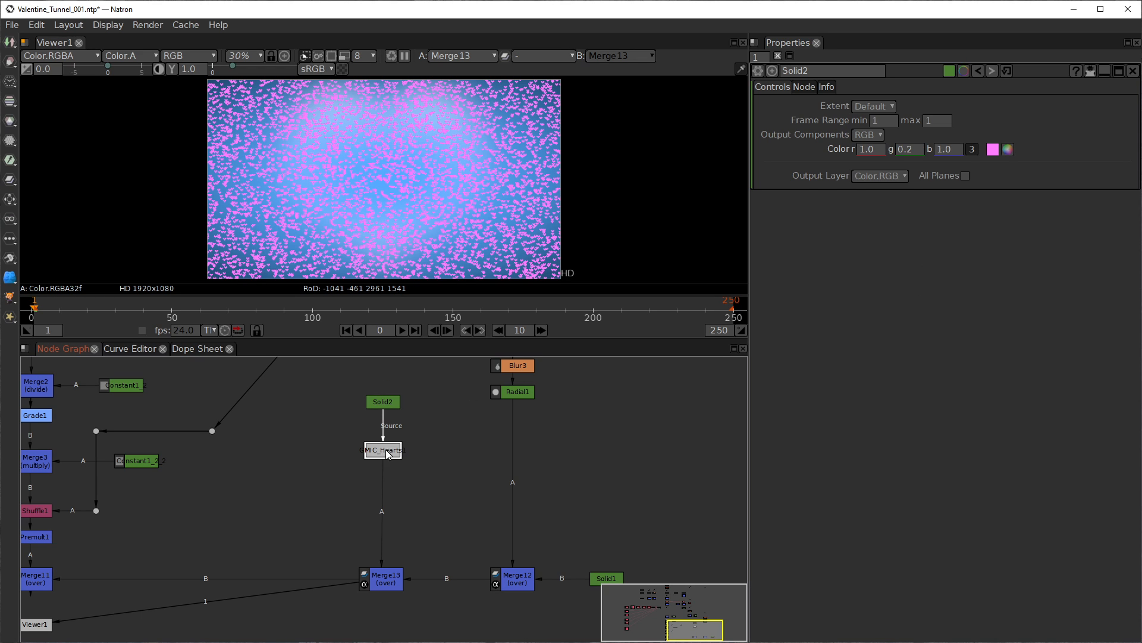
double_click(387, 398)
left_click_drag(438, 415, 435, 441)
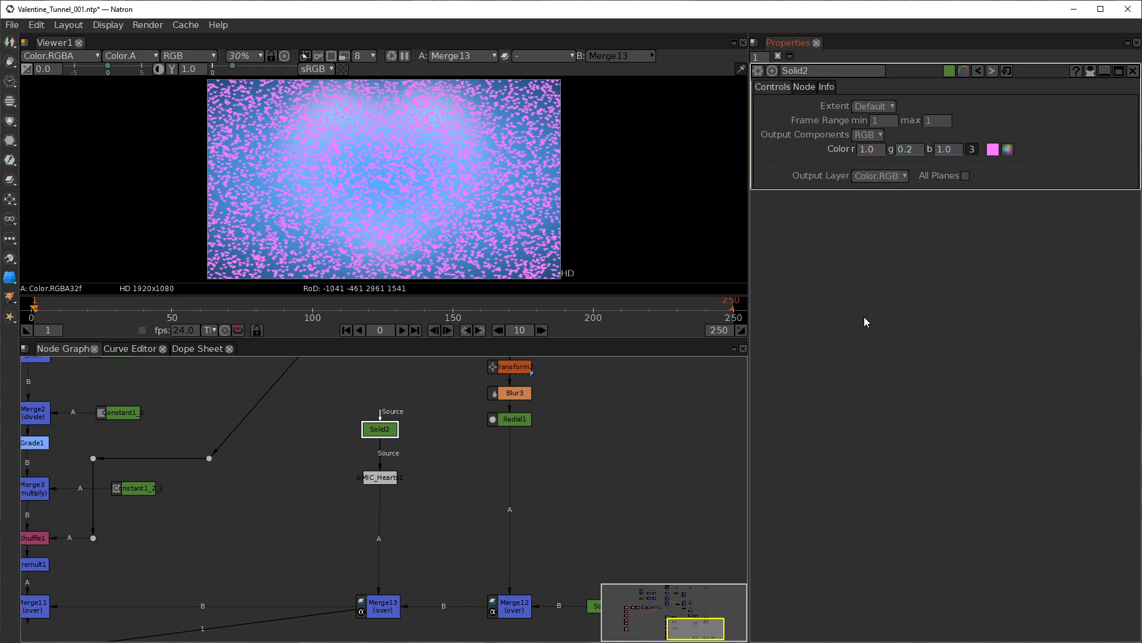
left_click(883, 105)
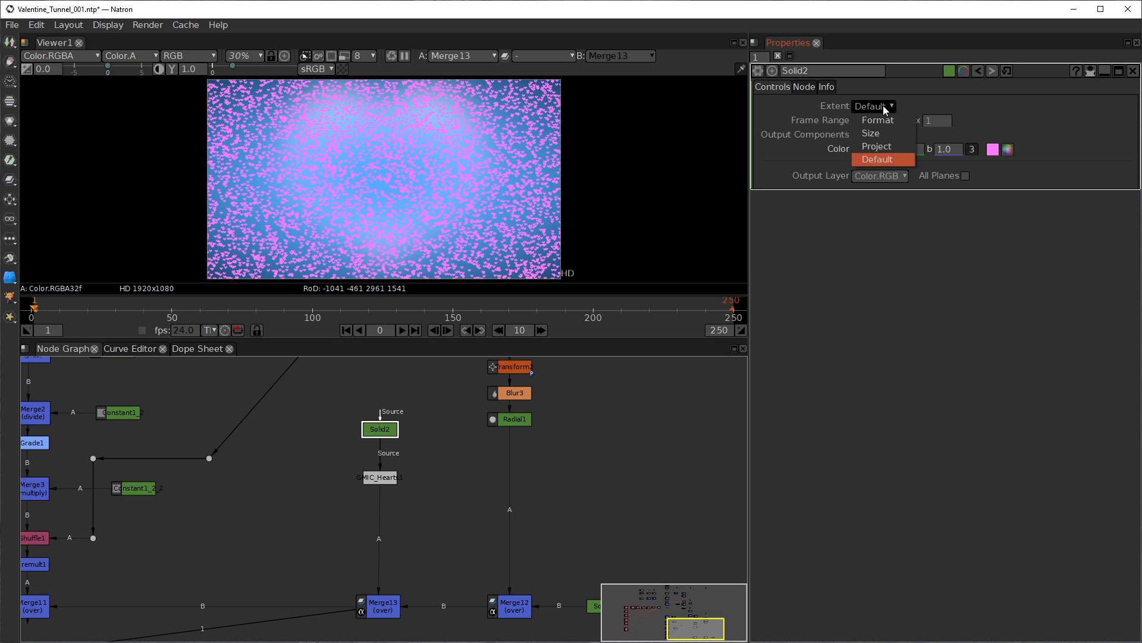
left_click(871, 134)
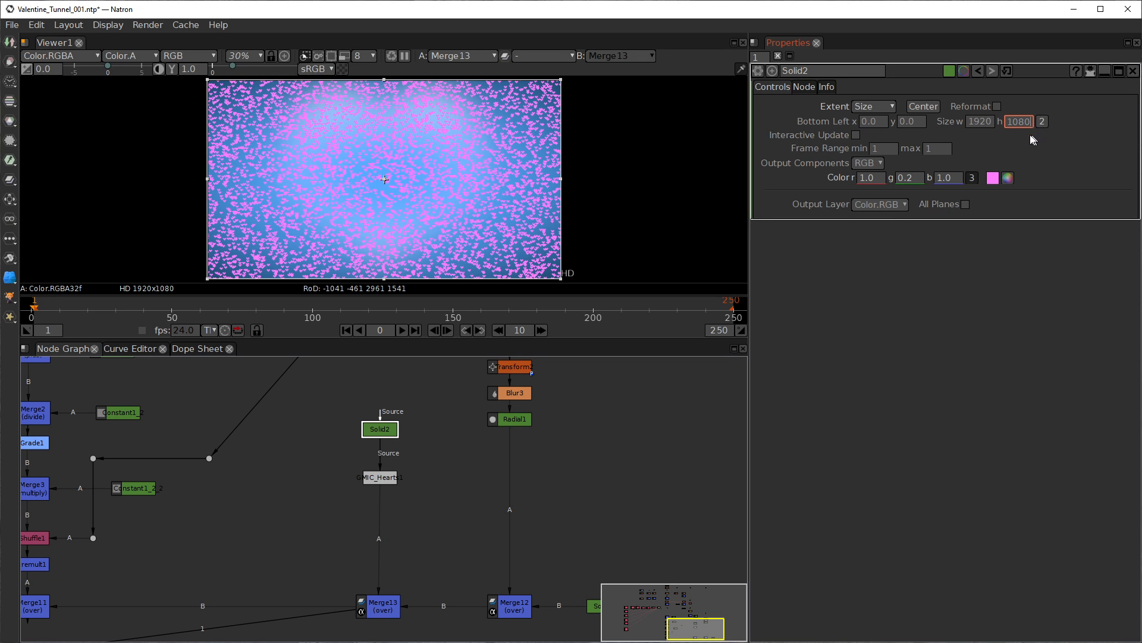
type("*")
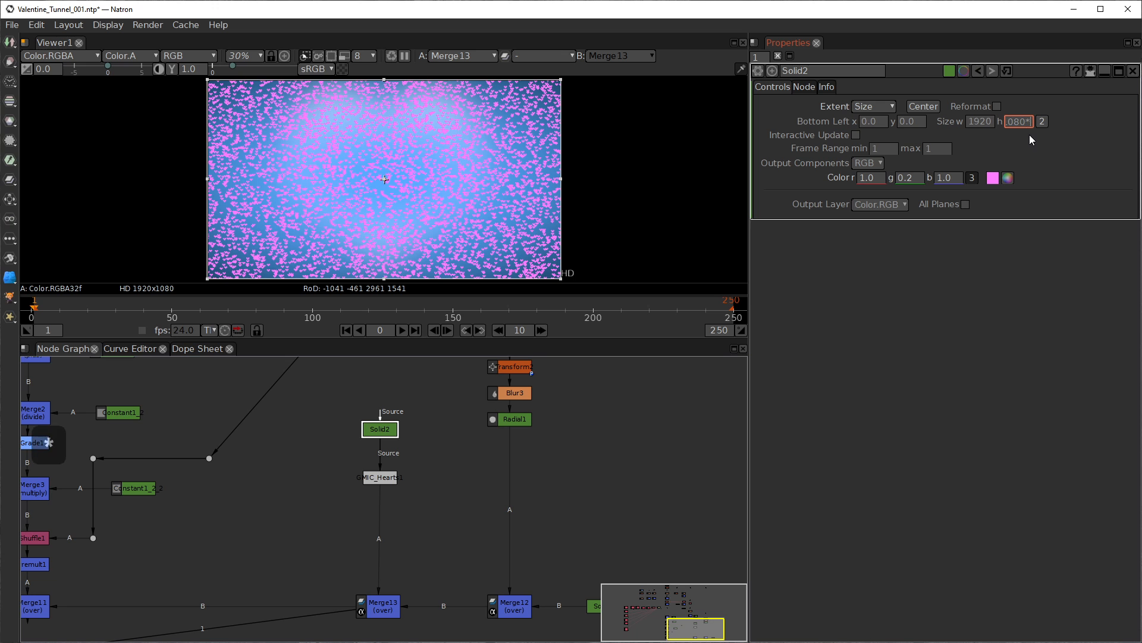
type("2")
key("Return")
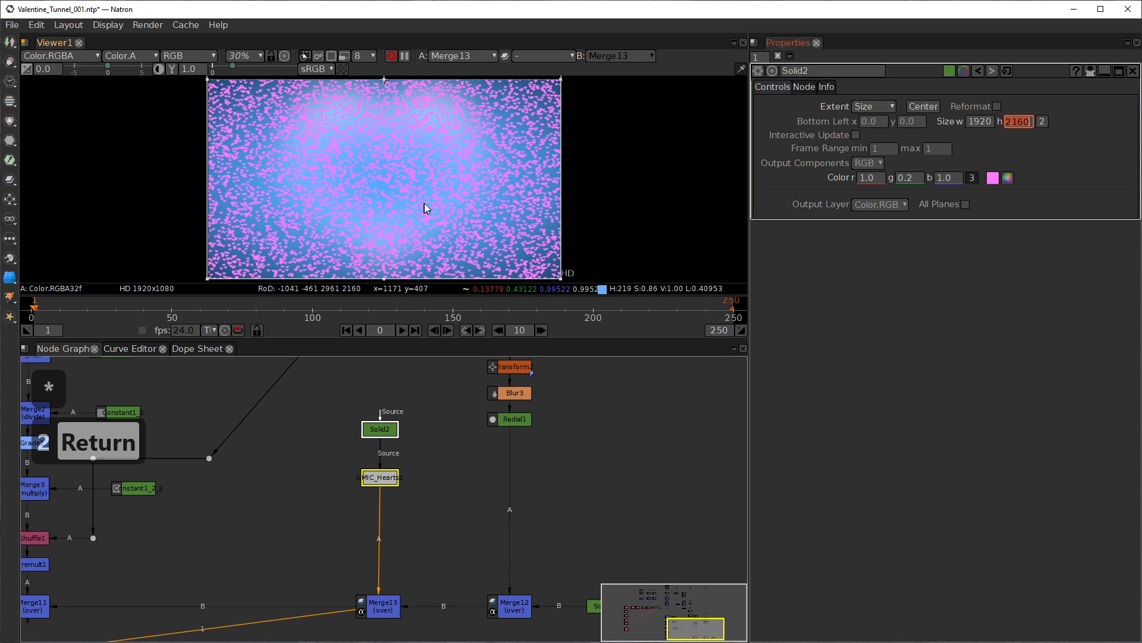
left_click_drag(453, 192, 464, 231)
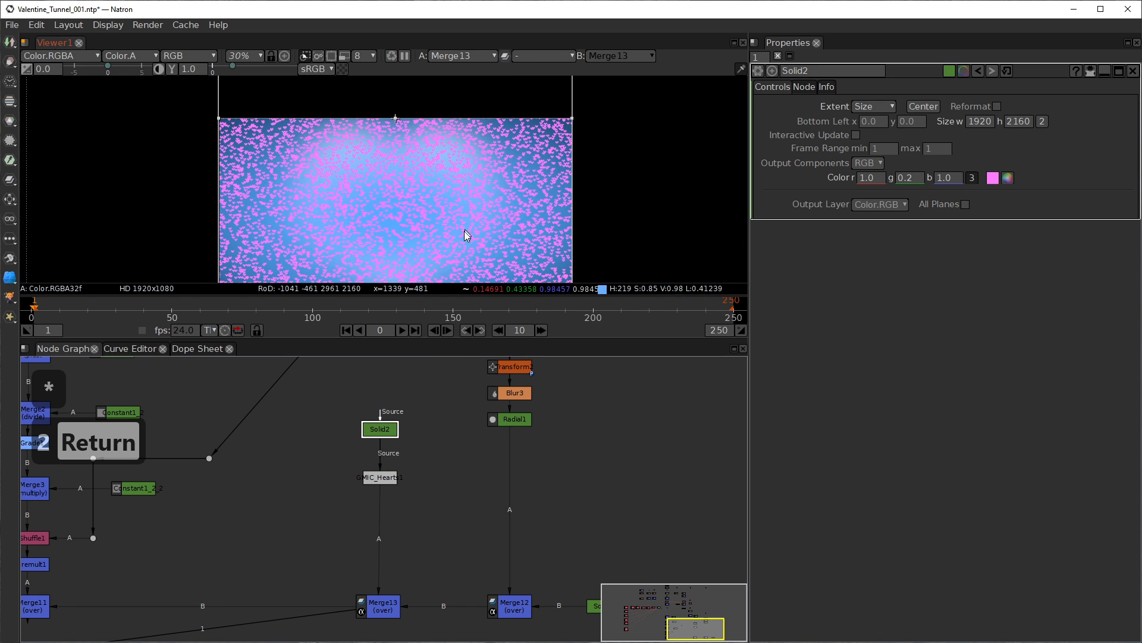
Step: Move the G'MIC Hearts node directly beneath Solid2 and set its density to .1
left_click(376, 479)
left_click_drag(376, 479, 373, 454)
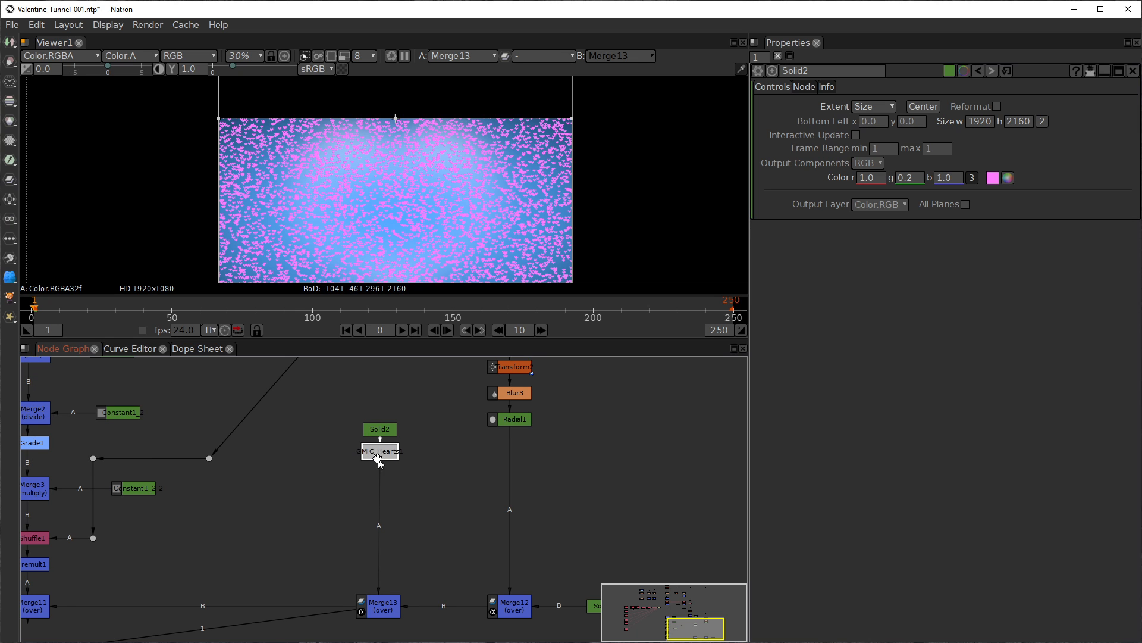
double_click(377, 456)
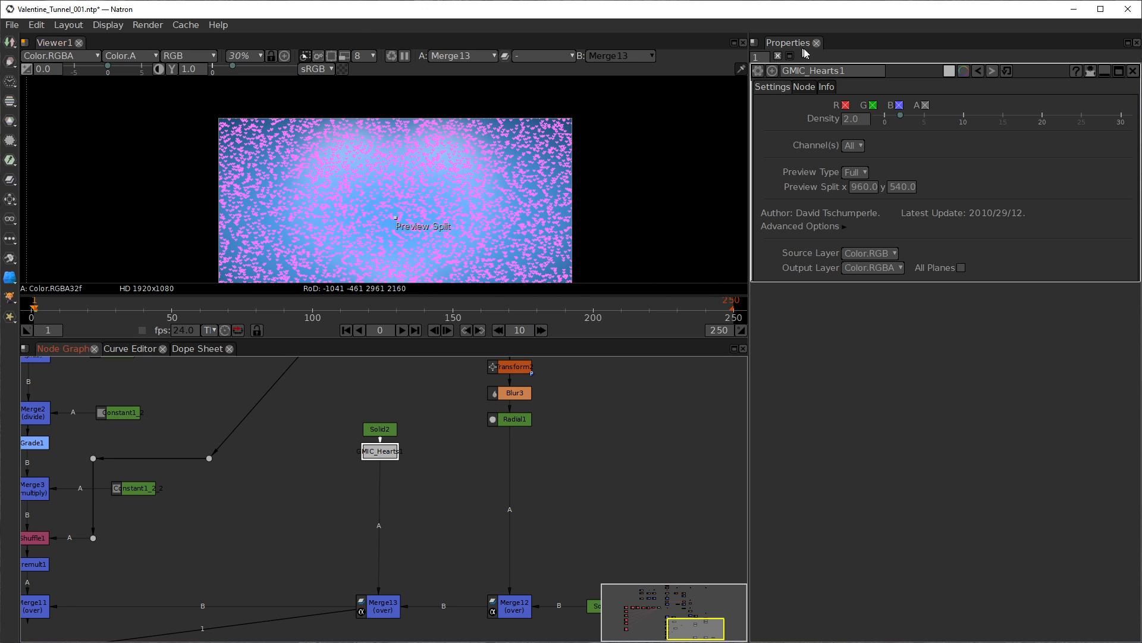
left_click(858, 120)
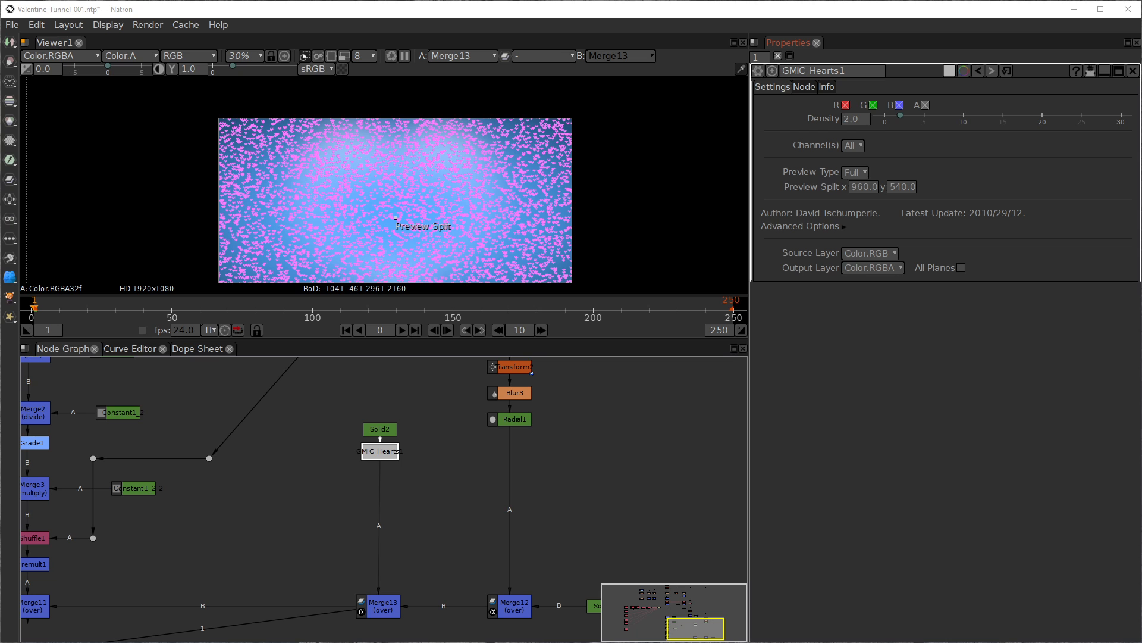
left_click(855, 118)
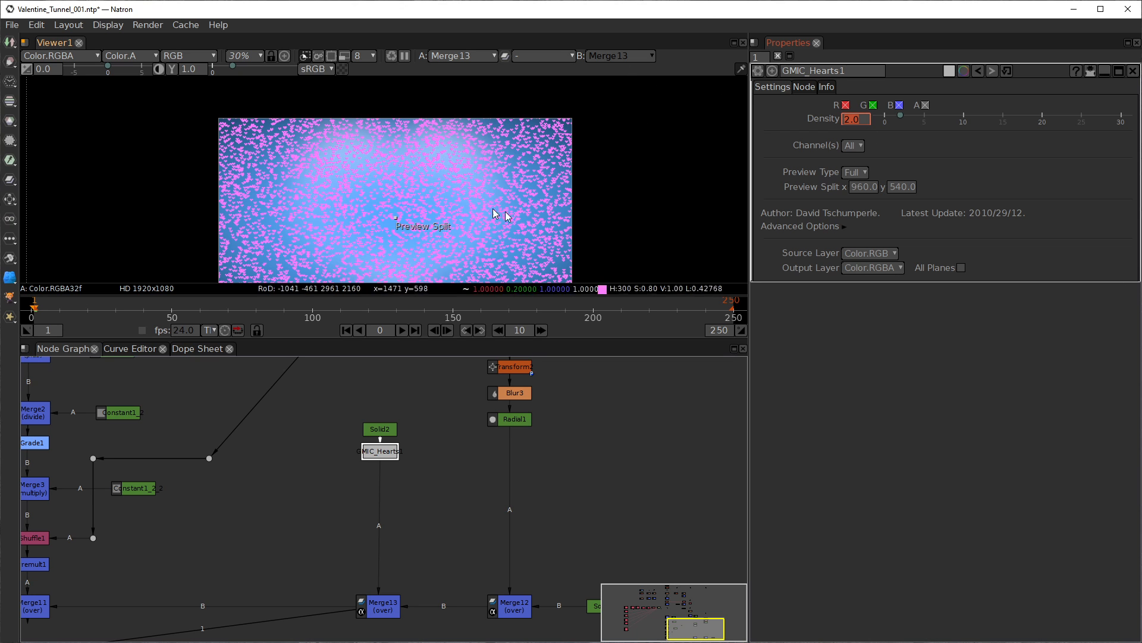
type("1")
key("Return")
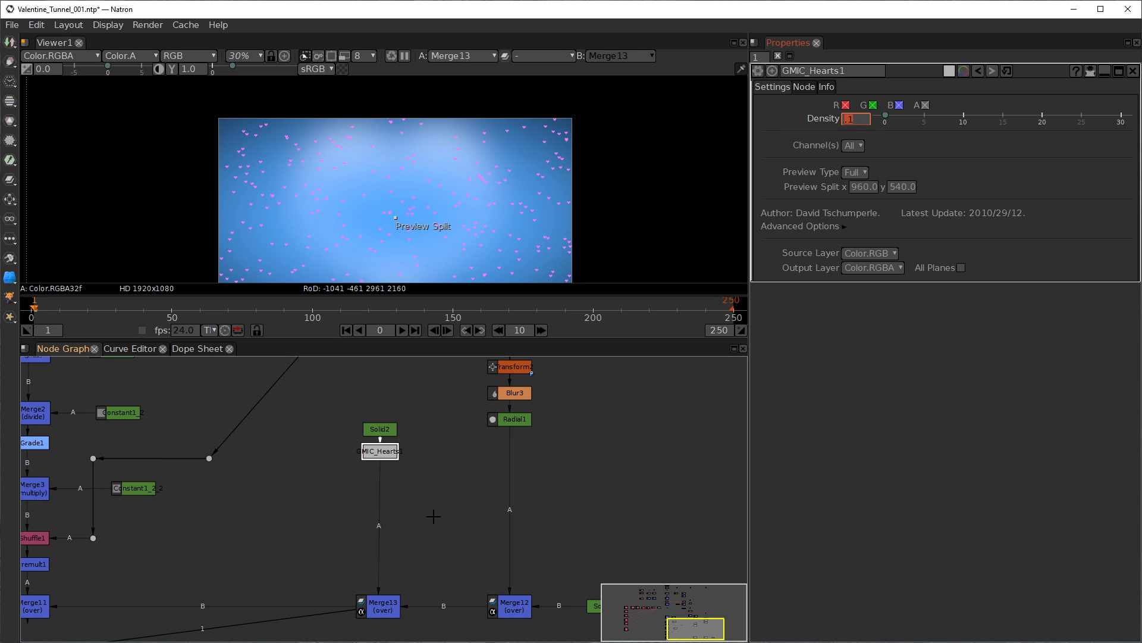
Step: Insert a Blur node between the G'MIC Hearts node and Merge13's A input
left_click(384, 453)
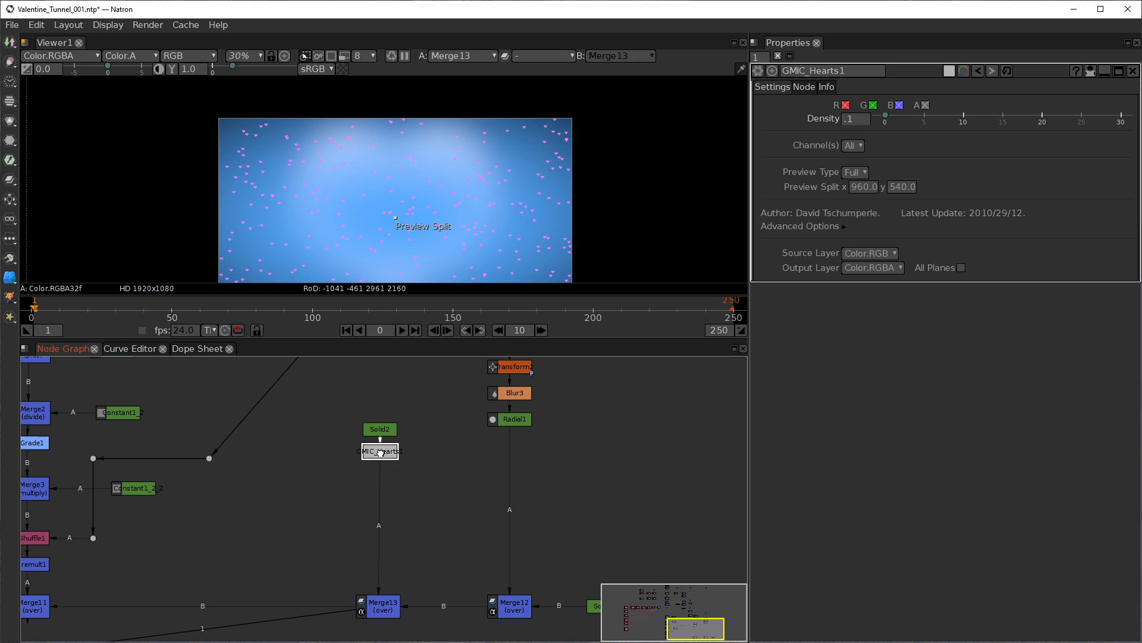
left_click_drag(374, 451, 374, 449)
key("Tab")
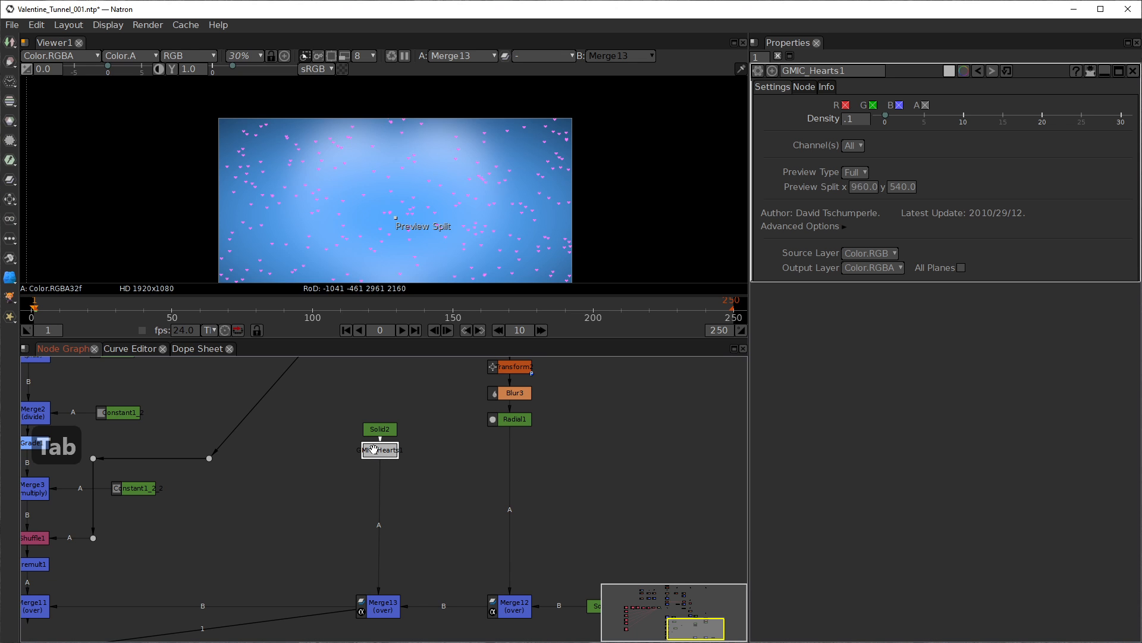
type("blur")
key("Down")
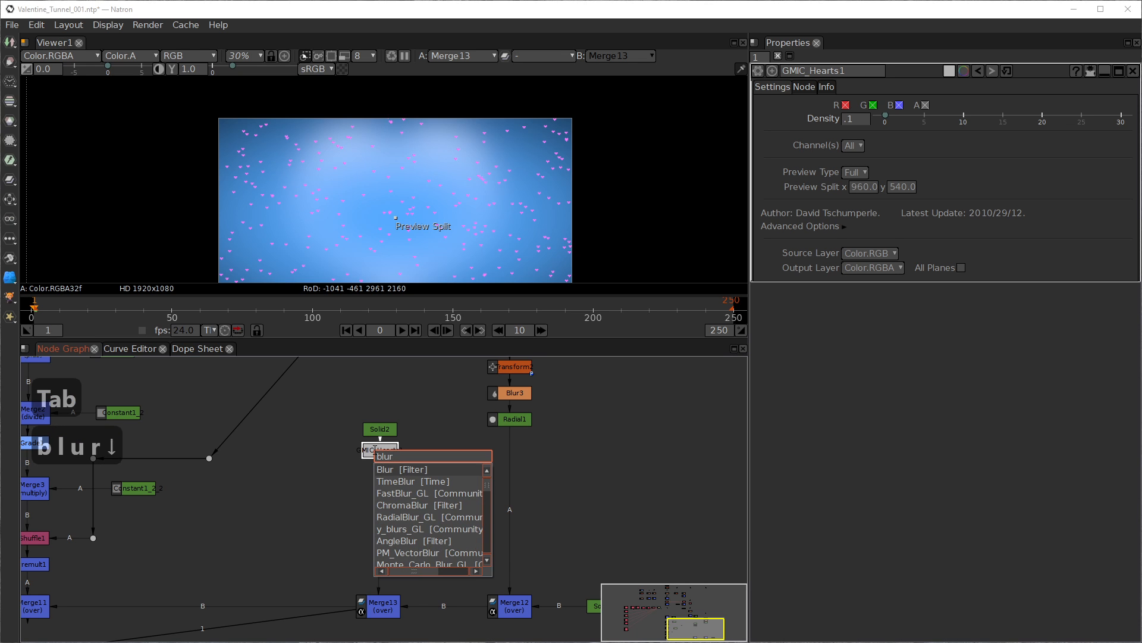
key("Return")
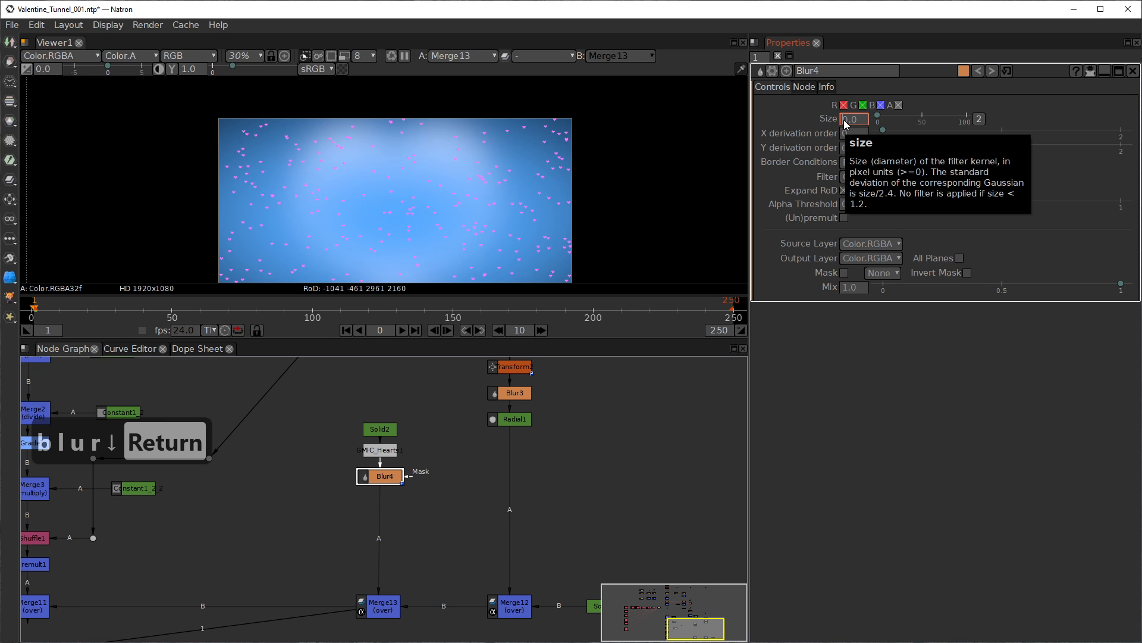
Step: Set Blur4's size to 4 and inspect the softened hearts up close in the viewer
key("Delete")
type("4")
key("Return")
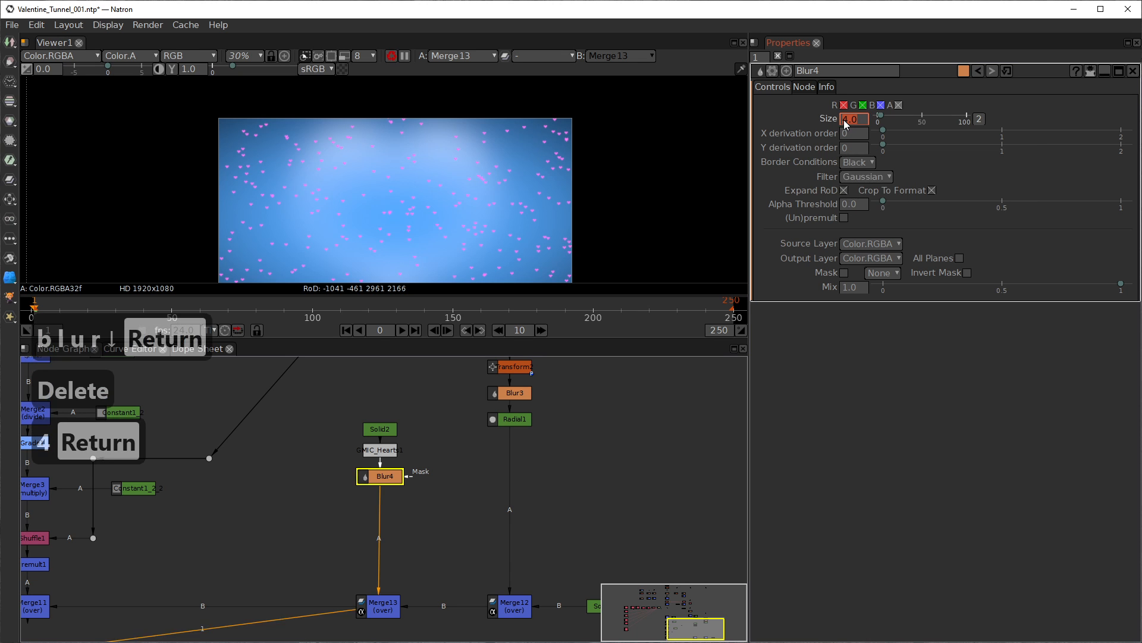
scroll(369, 223, "up", 10)
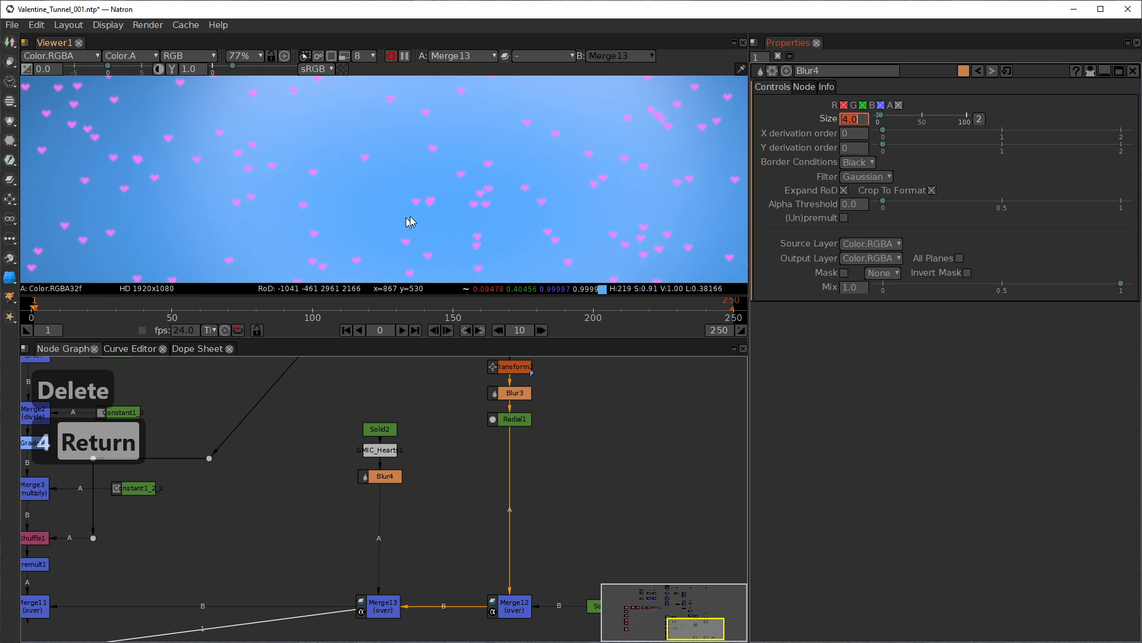
scroll(388, 228, "up", 2)
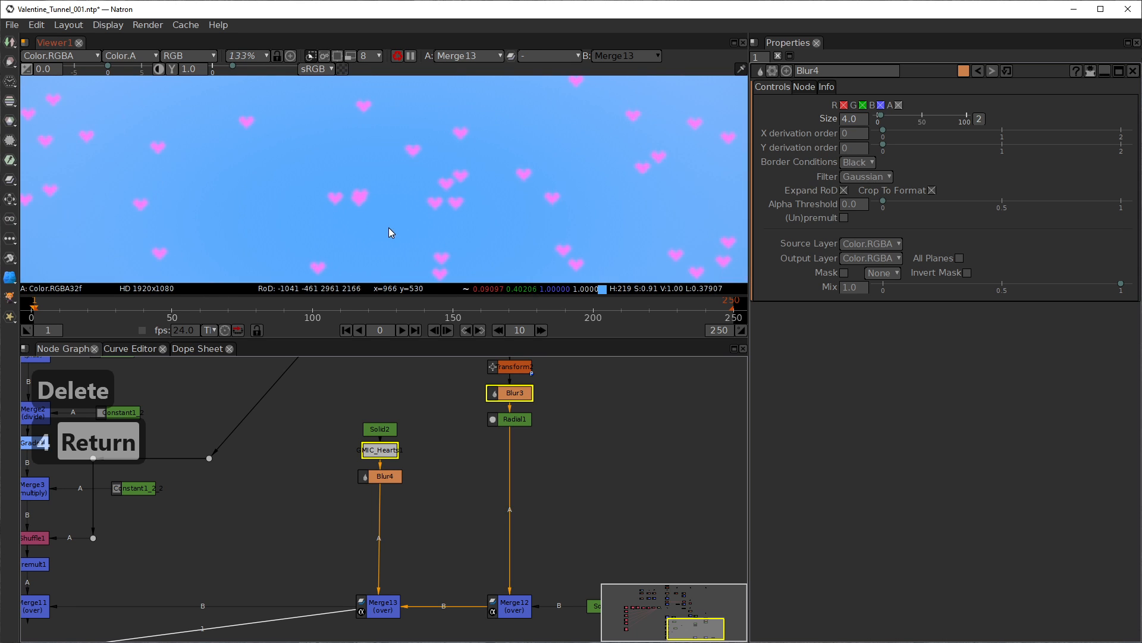
Step: Temporarily disable Blur4 to inspect the unblurred hearts at 200% and the G'MIC Hearts advanced options, and re-enable the blur
left_click(384, 481)
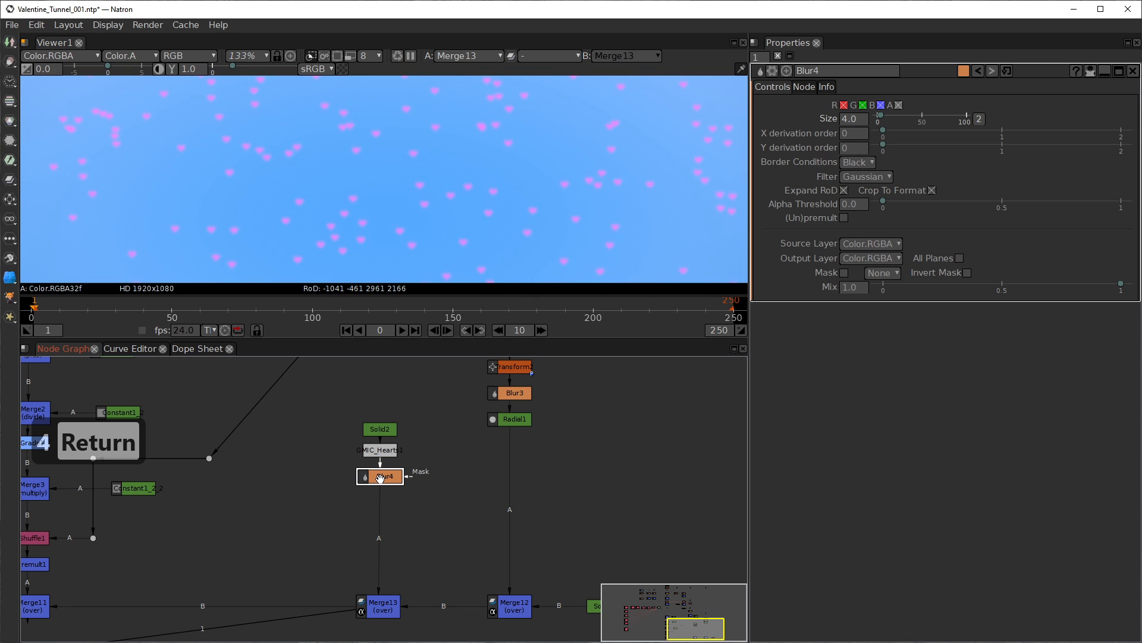
key("d")
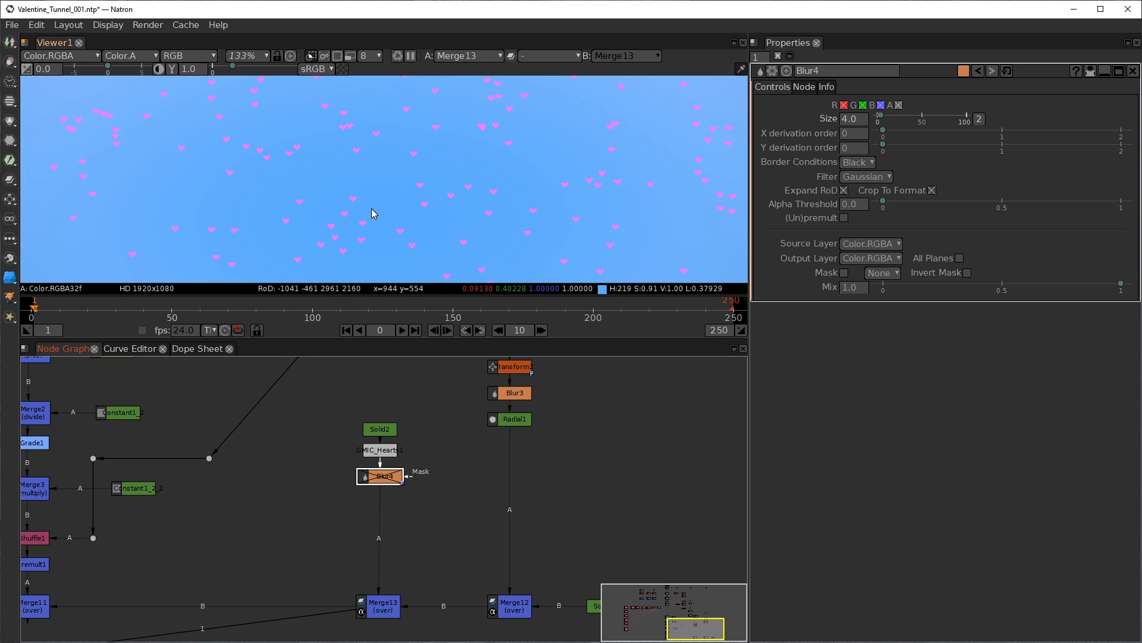
double_click(373, 452)
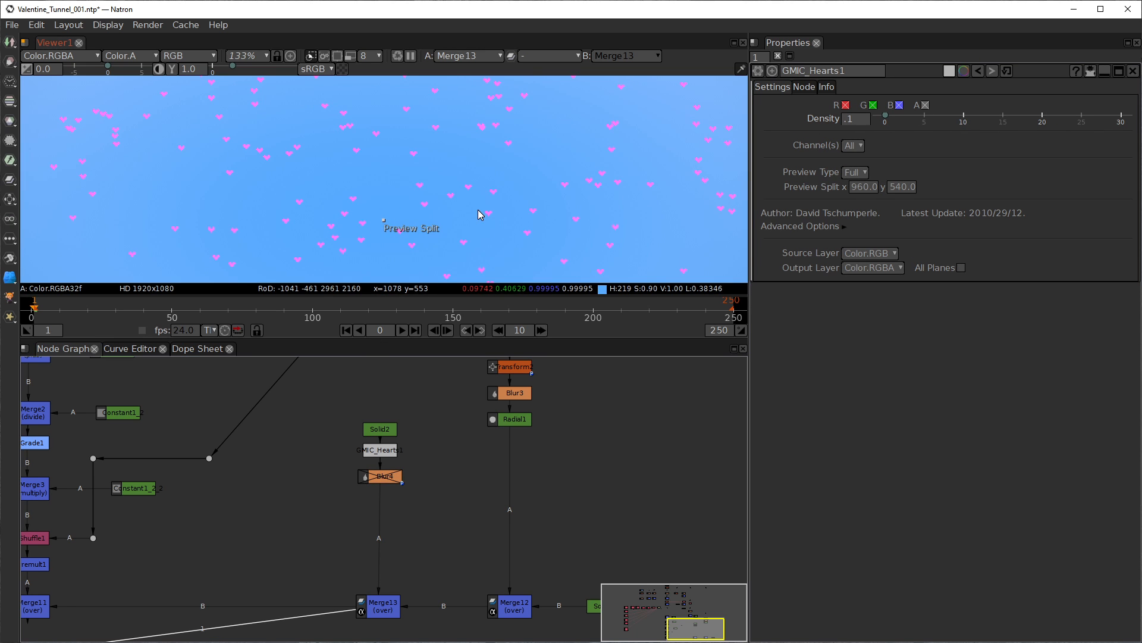
key("ctrl+1")
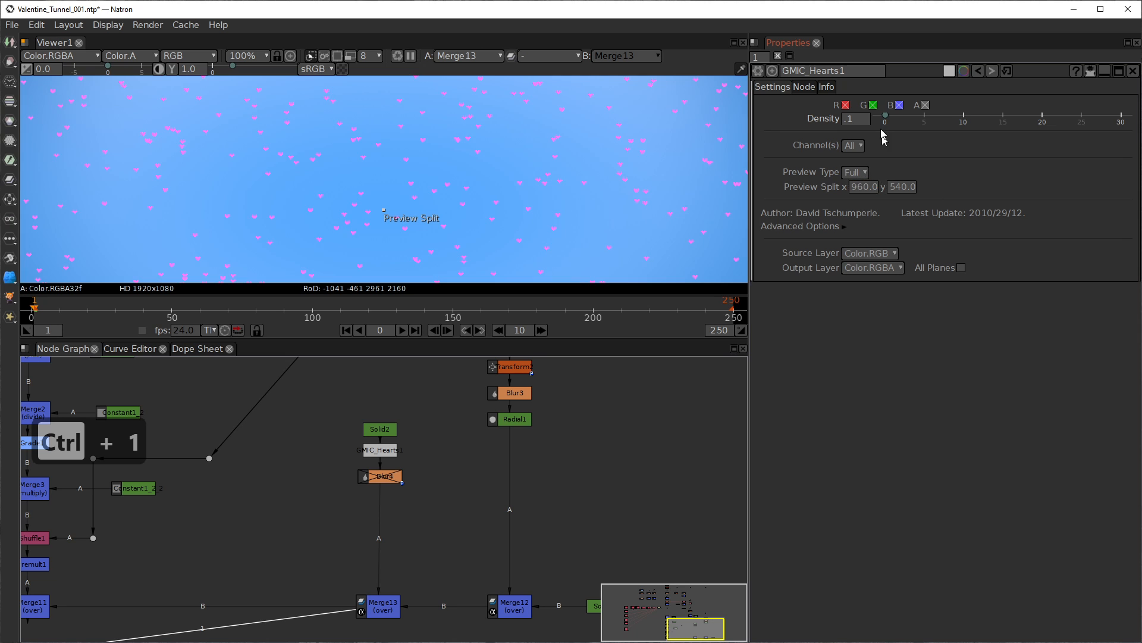
left_click(372, 452)
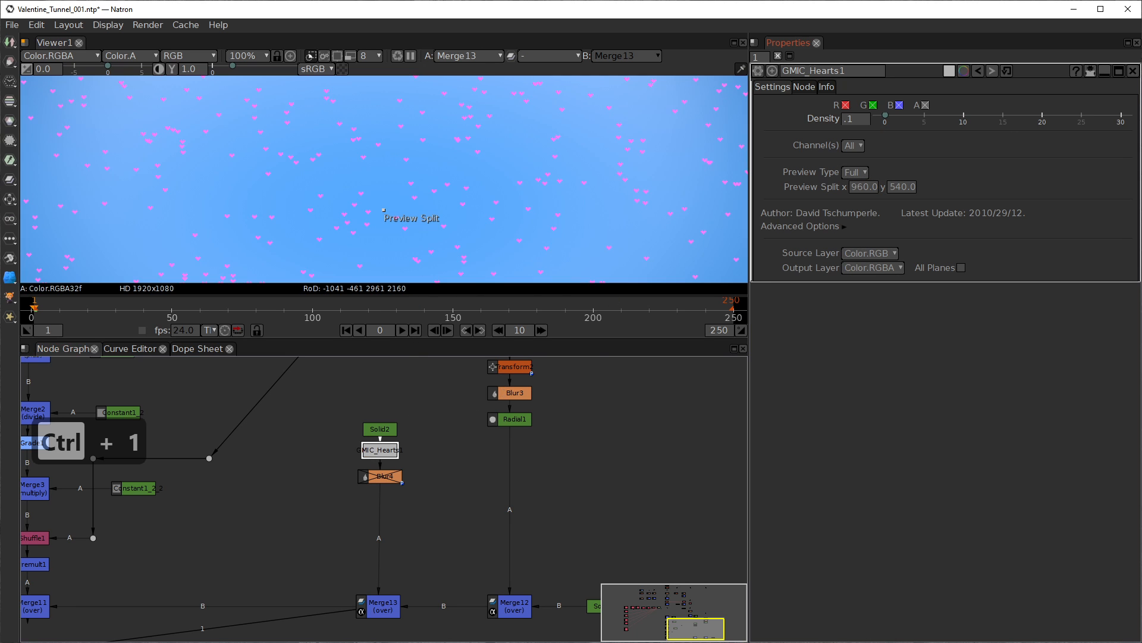
left_click(845, 228)
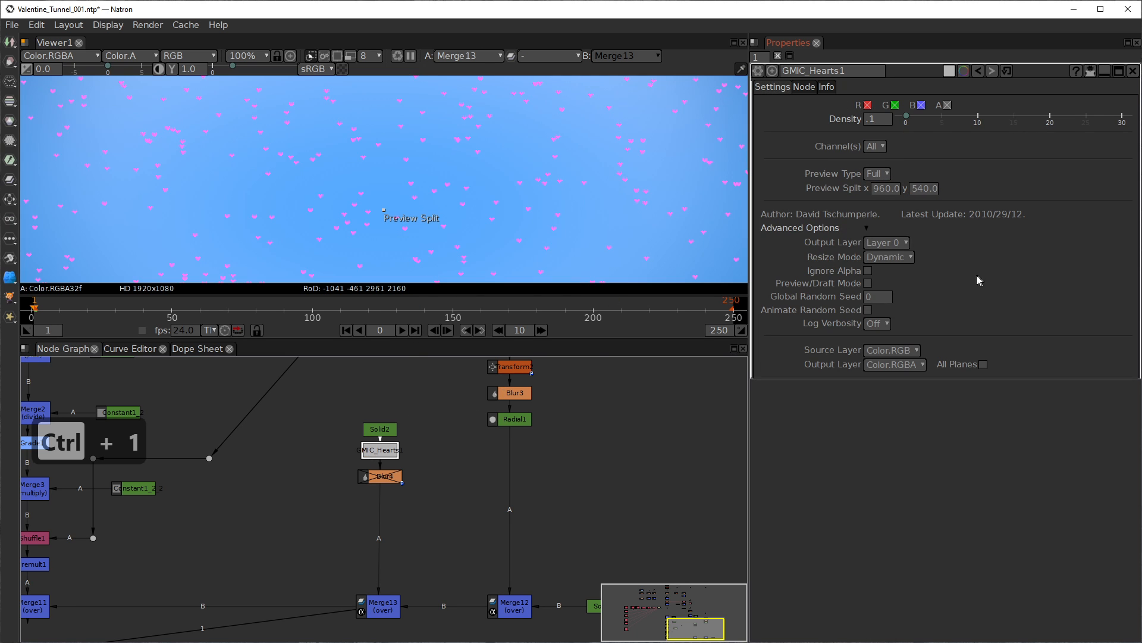
left_click(886, 189)
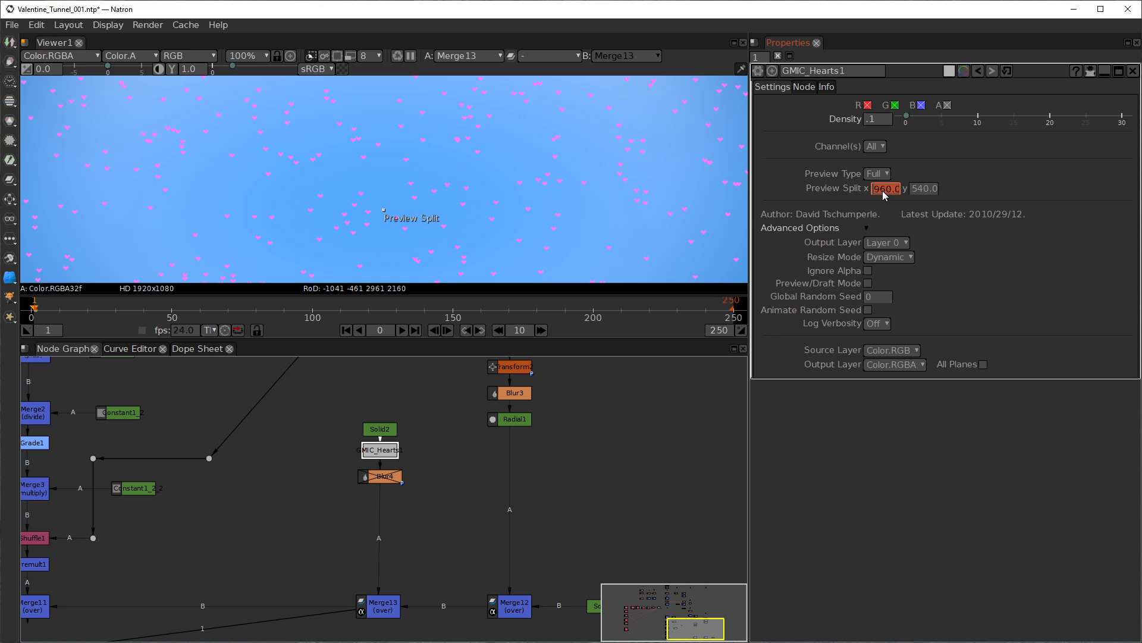
left_click(266, 57)
left_click(252, 196)
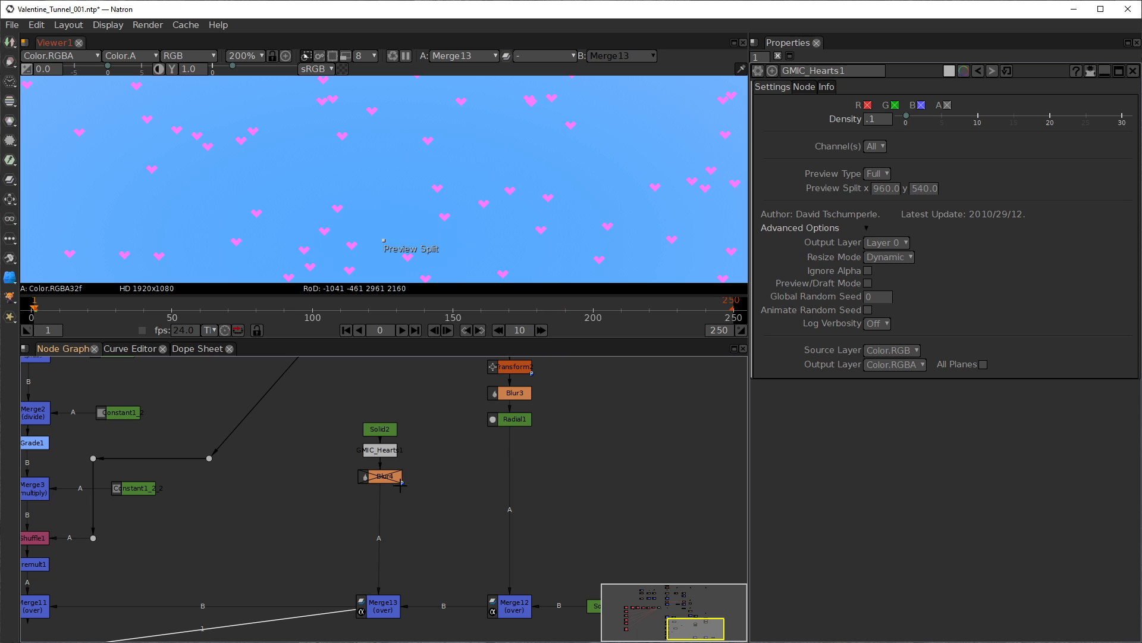
left_click(383, 476)
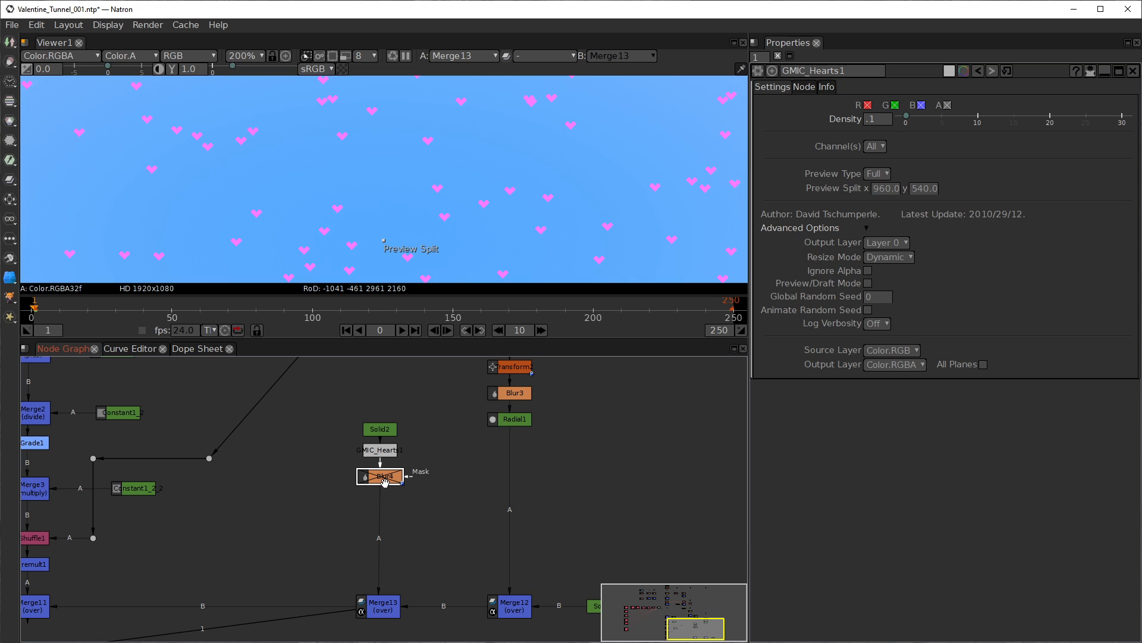
key("d")
Step: Duplicate Blur4, feed the copy from the G'MIC Hearts node, and spread the two blurs to either side beneath it
key("alt+c")
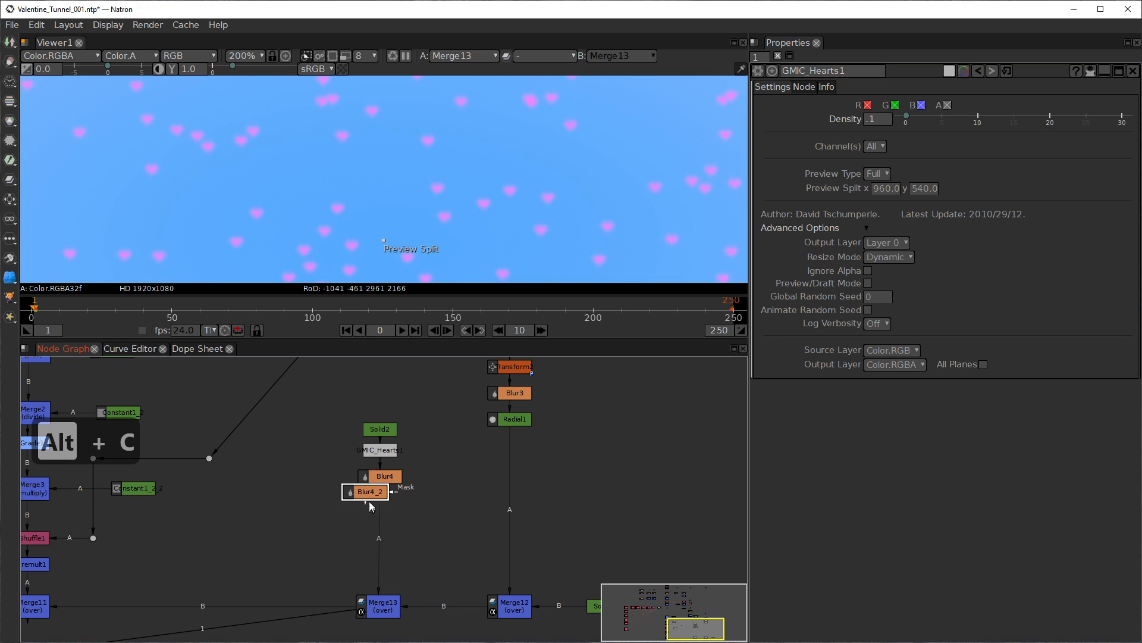
left_click_drag(366, 493, 314, 498)
left_click_drag(378, 456, 406, 476)
left_click(323, 505)
left_click_drag(323, 505, 321, 498)
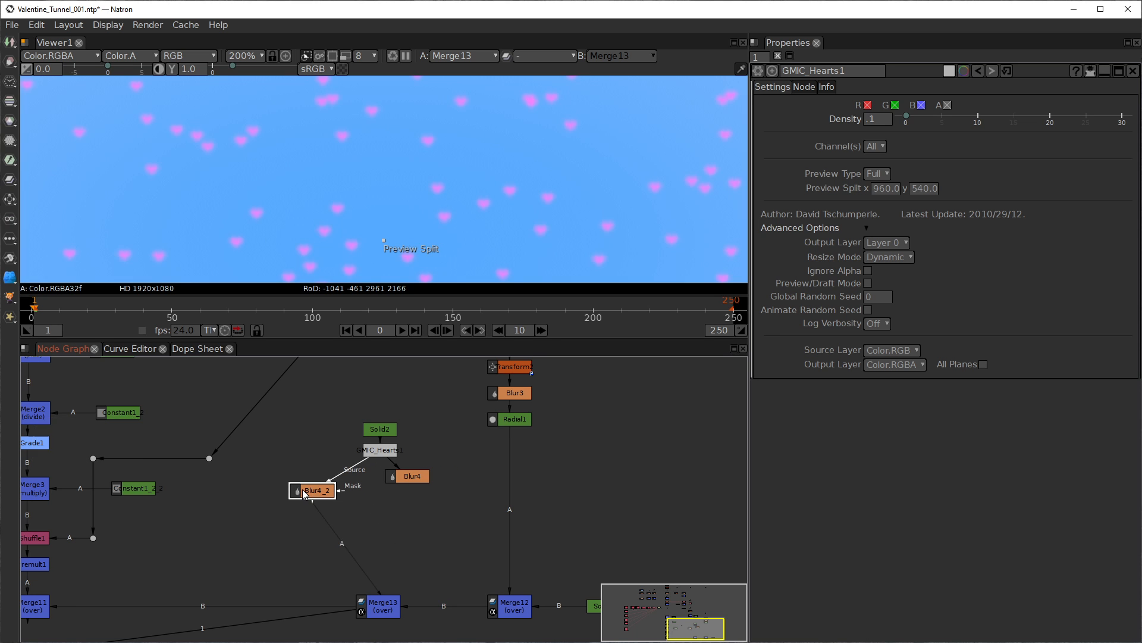
left_click_drag(301, 489, 311, 483)
Step: Set the size of the duplicated blur, Blur4_2, to 17
double_click(312, 483)
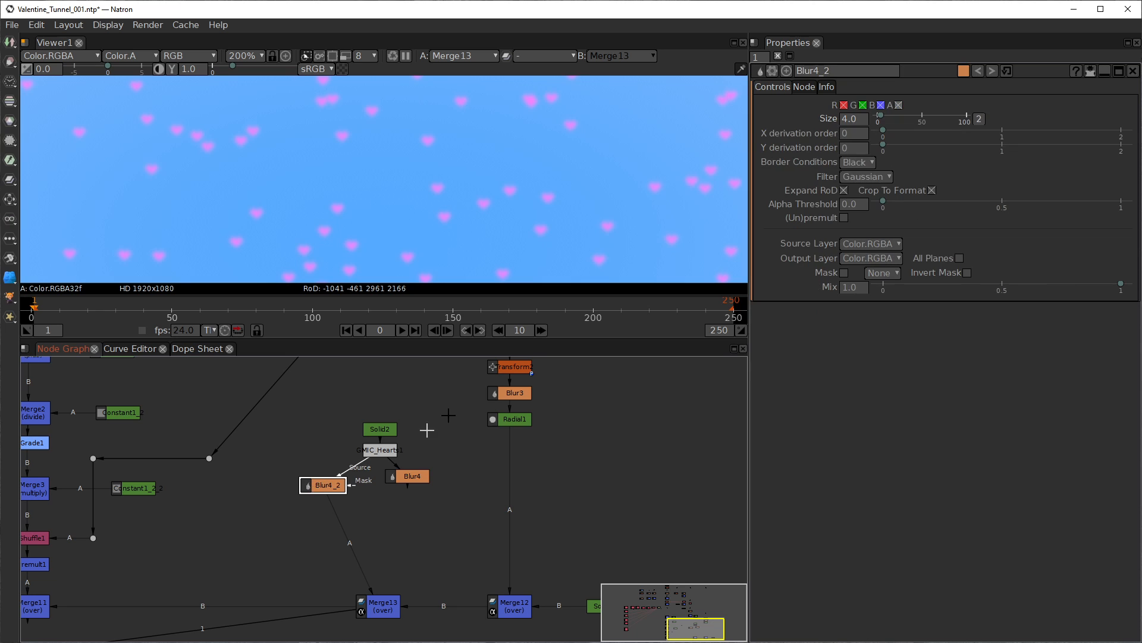
left_click(861, 123)
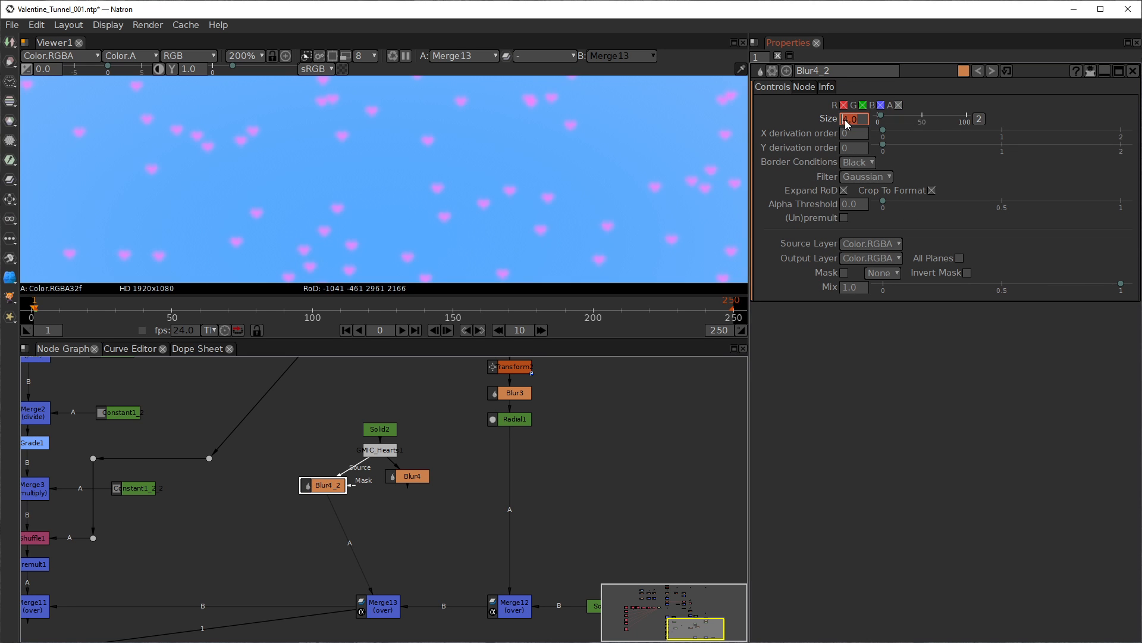
left_click(846, 120)
type("17")
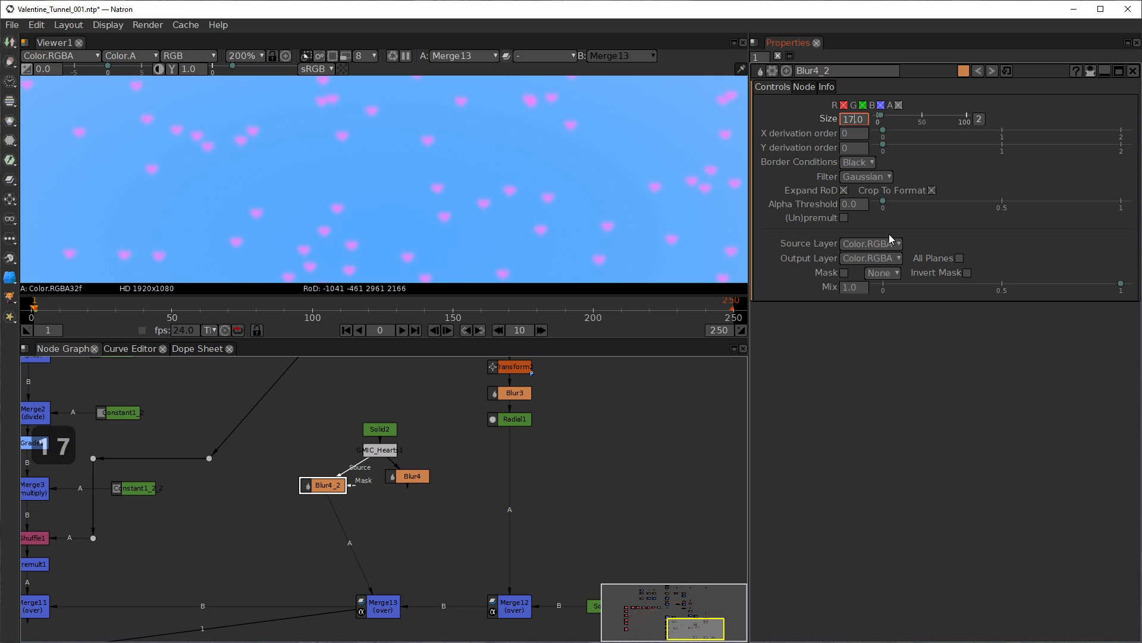
key("Return")
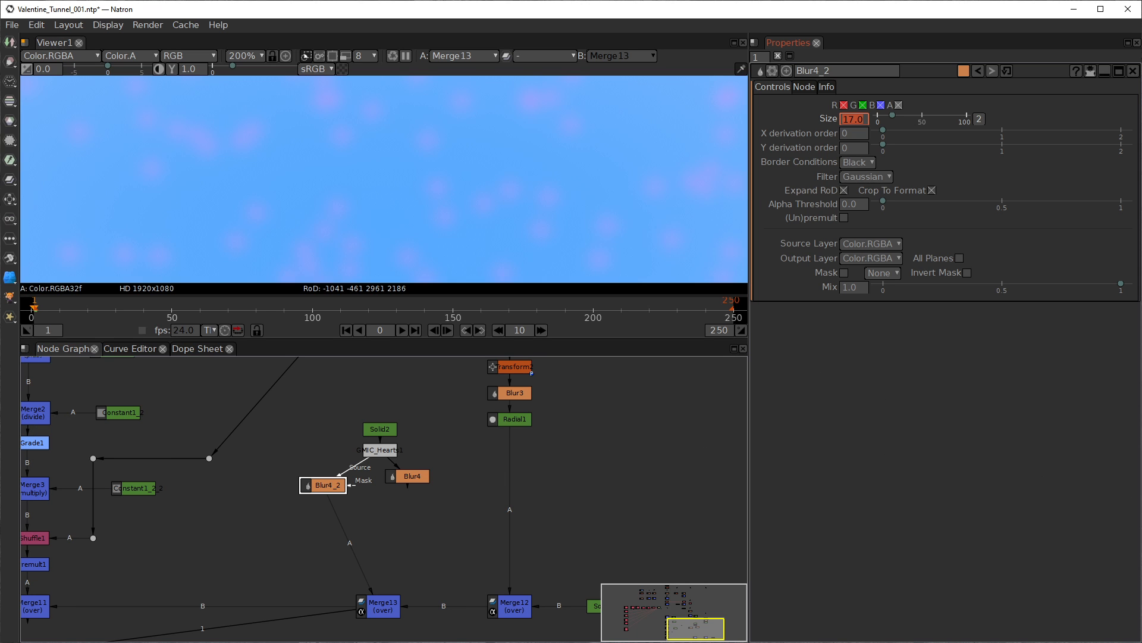
Step: Add a Merge node after Blur4_2, connect its A input to Blur4, and position it above Merge13
left_click(332, 489)
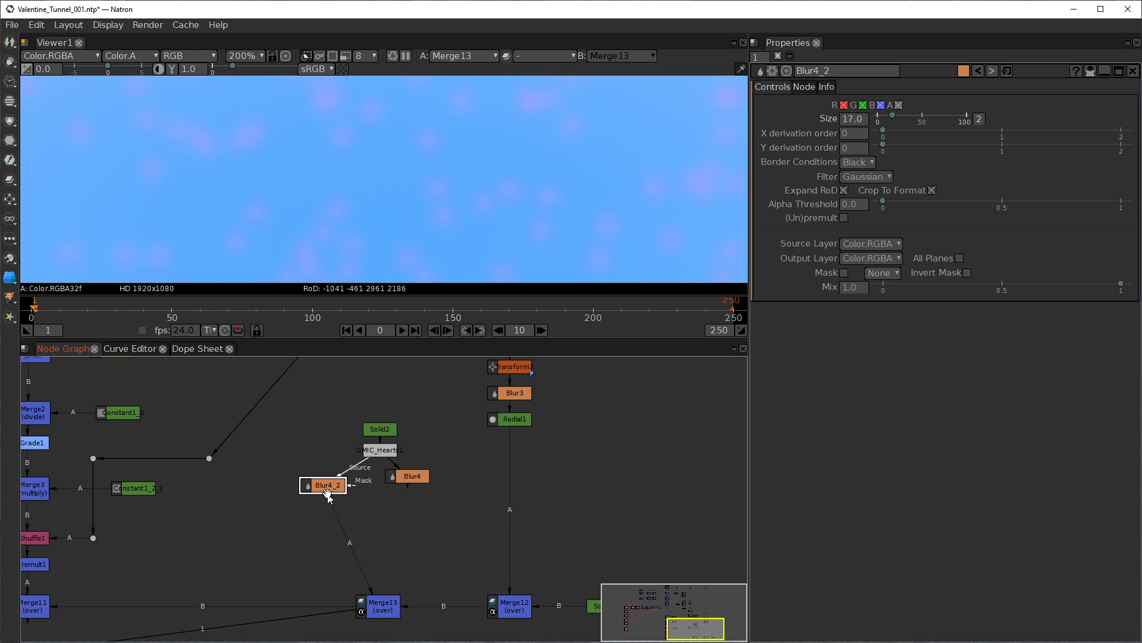
key("m")
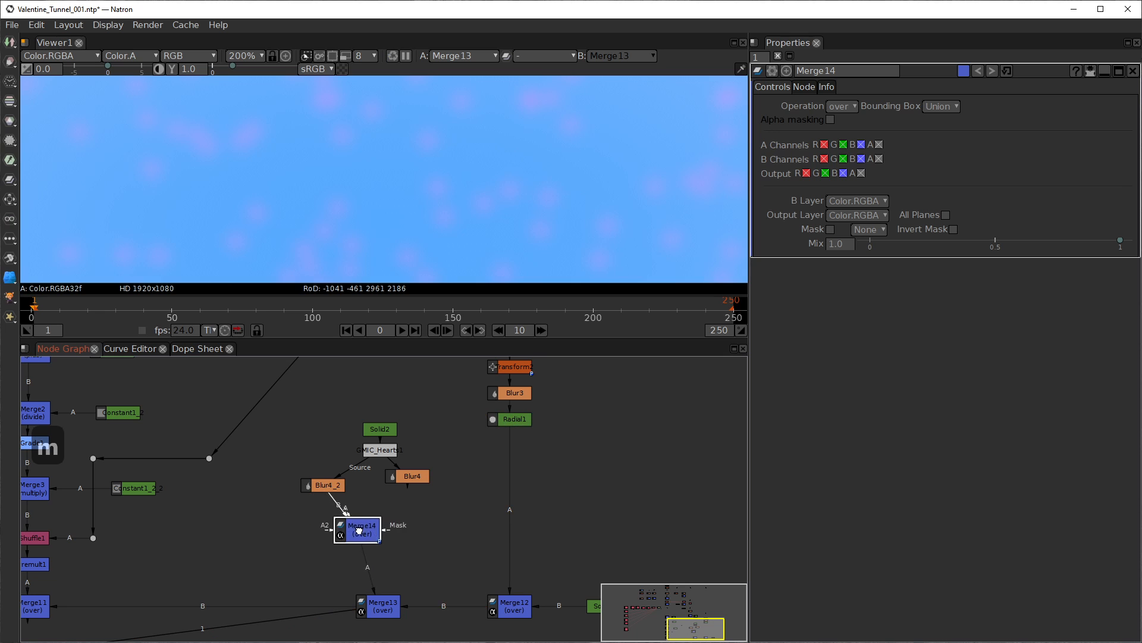
left_click_drag(359, 530, 394, 534)
left_click(327, 486)
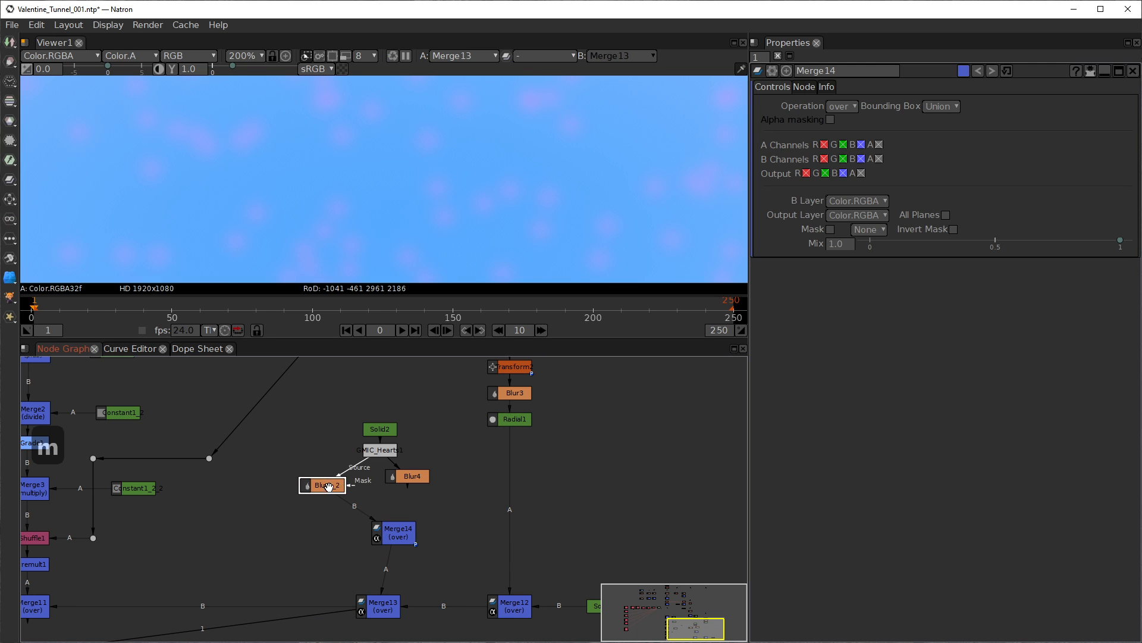
left_click(397, 533)
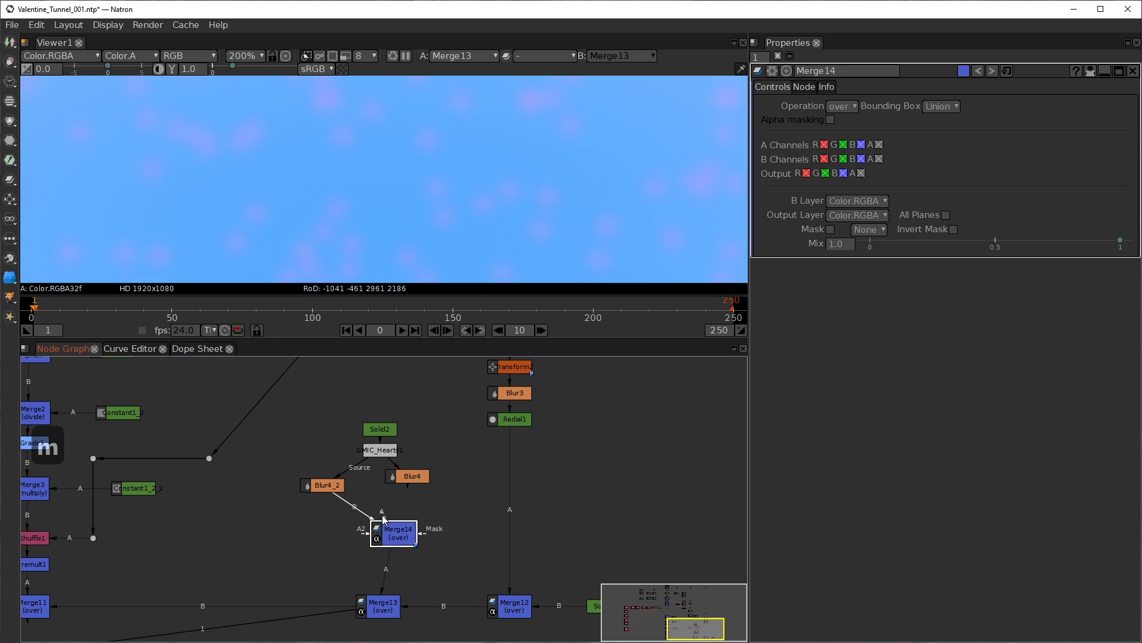
left_click_drag(384, 519, 411, 478)
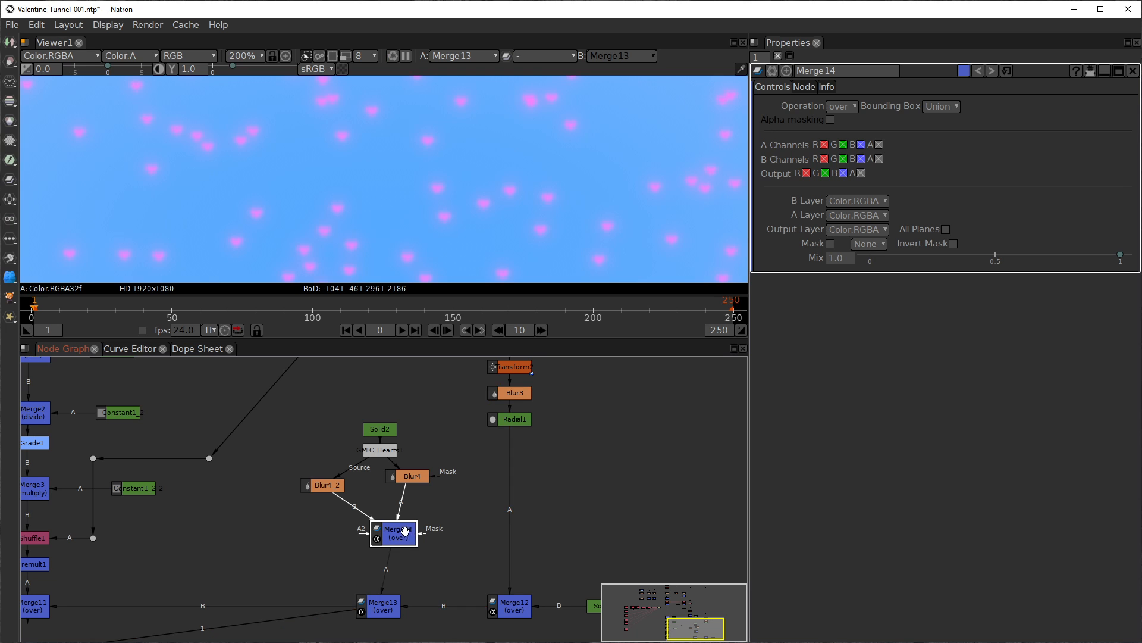
left_click_drag(404, 531, 393, 527)
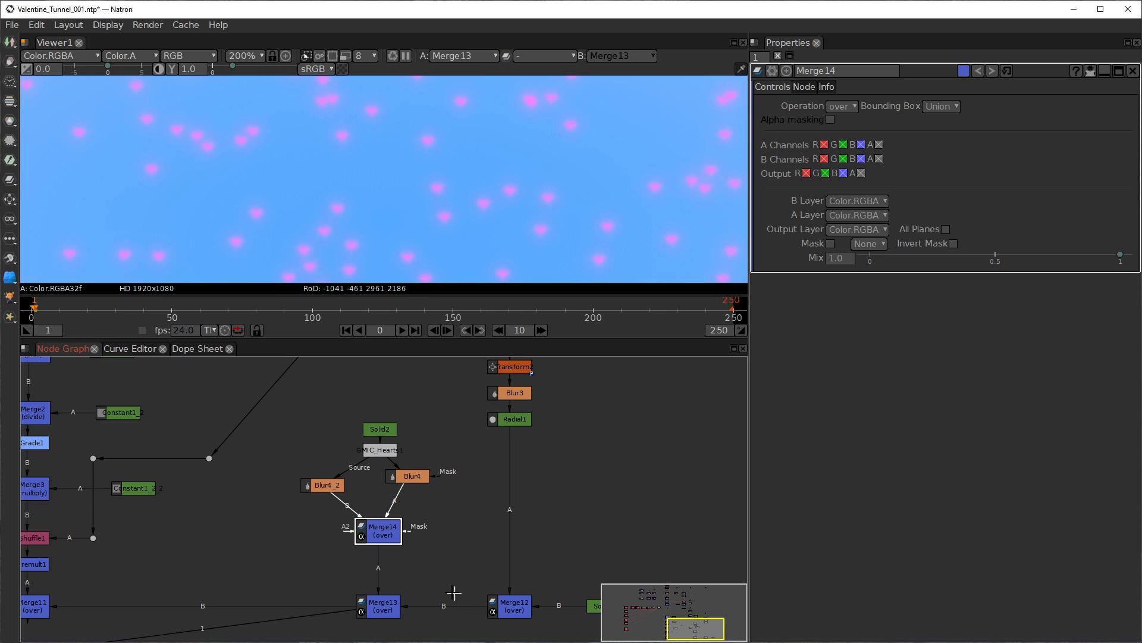
left_click_drag(376, 526, 374, 536)
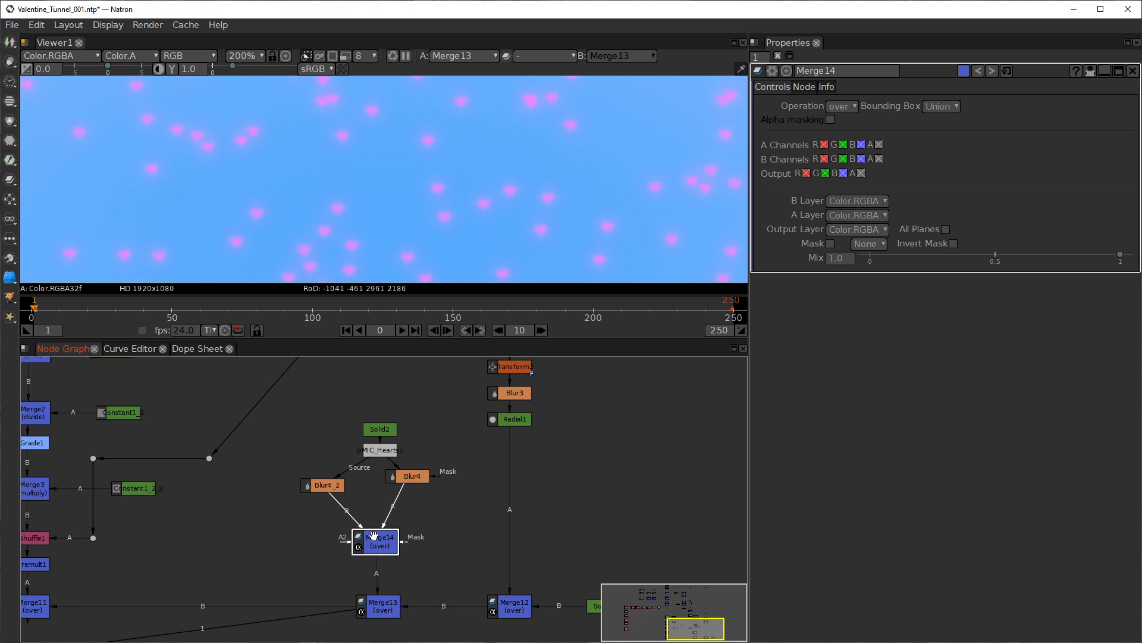
Step: Insert a Multiply [Color] node between Merge14 and Merge13
key("Tab")
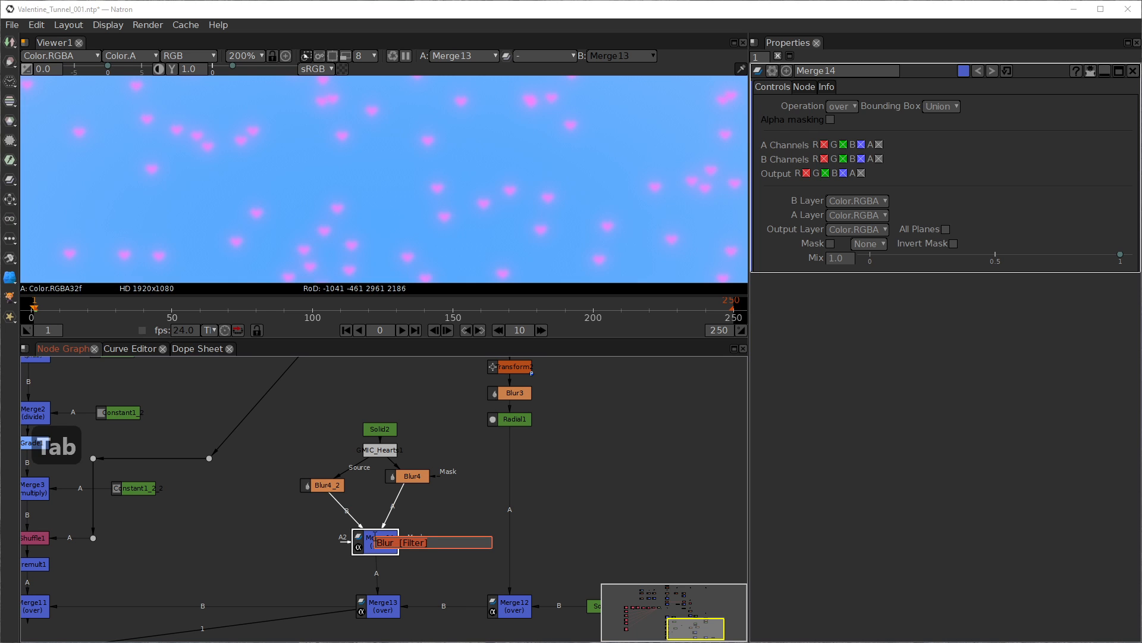
type("mul")
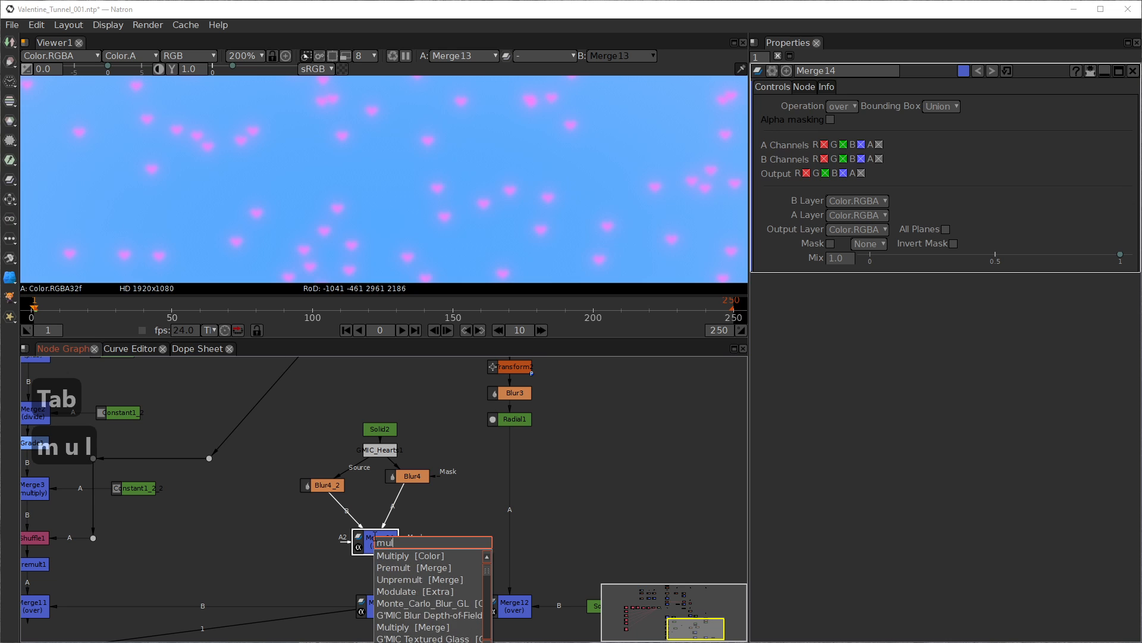
key("Down")
key("Return")
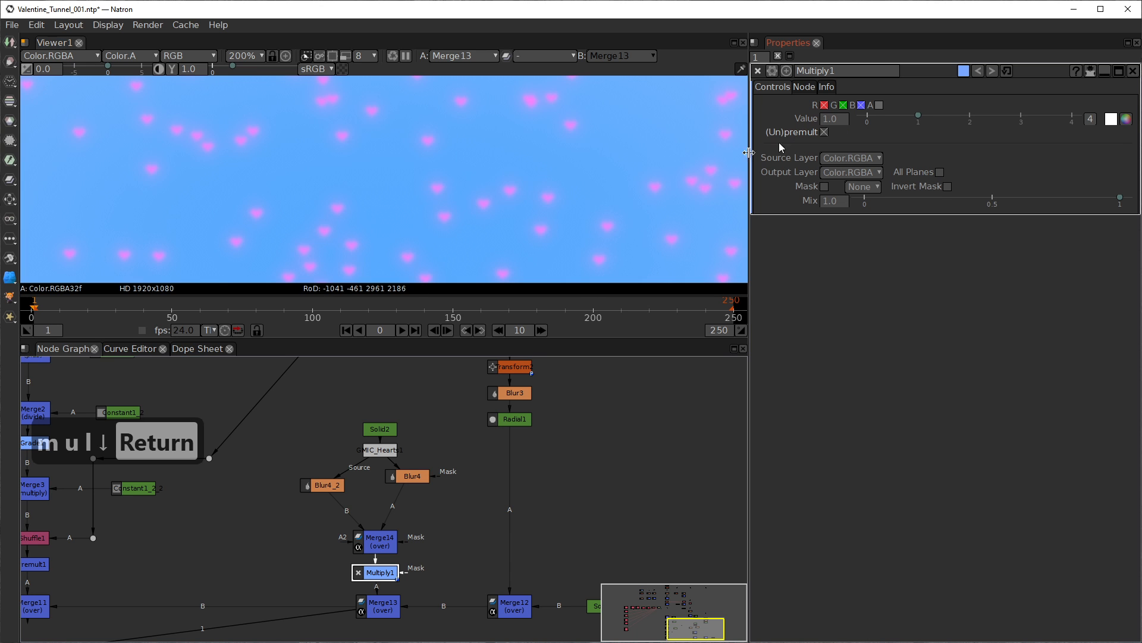
Step: Change the operation of Merge14 from over to plus
left_click(378, 541)
left_click(841, 106)
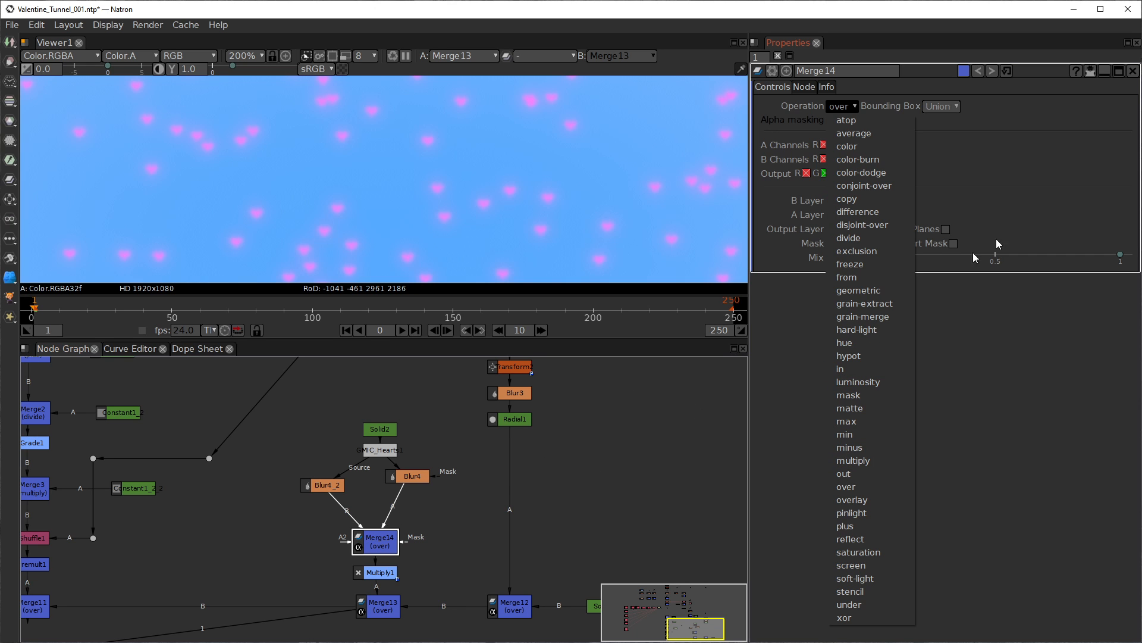
left_click(845, 526)
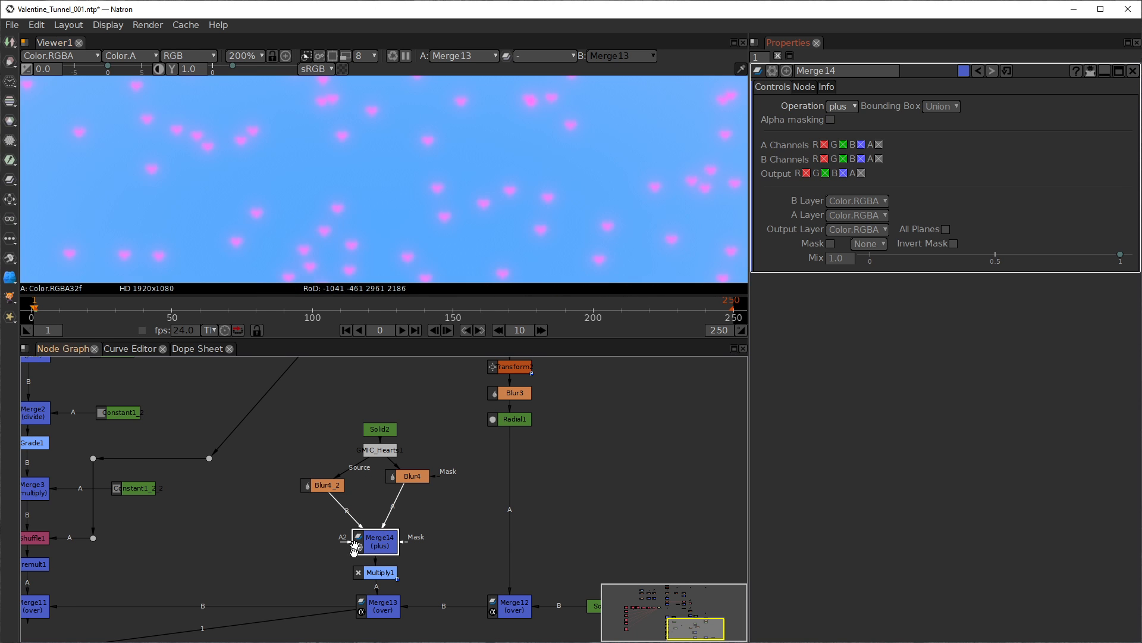
Step: Set the Multiply1 value to 5 and inspect the brightened hearts up close and in the fitted viewer
left_click(375, 574)
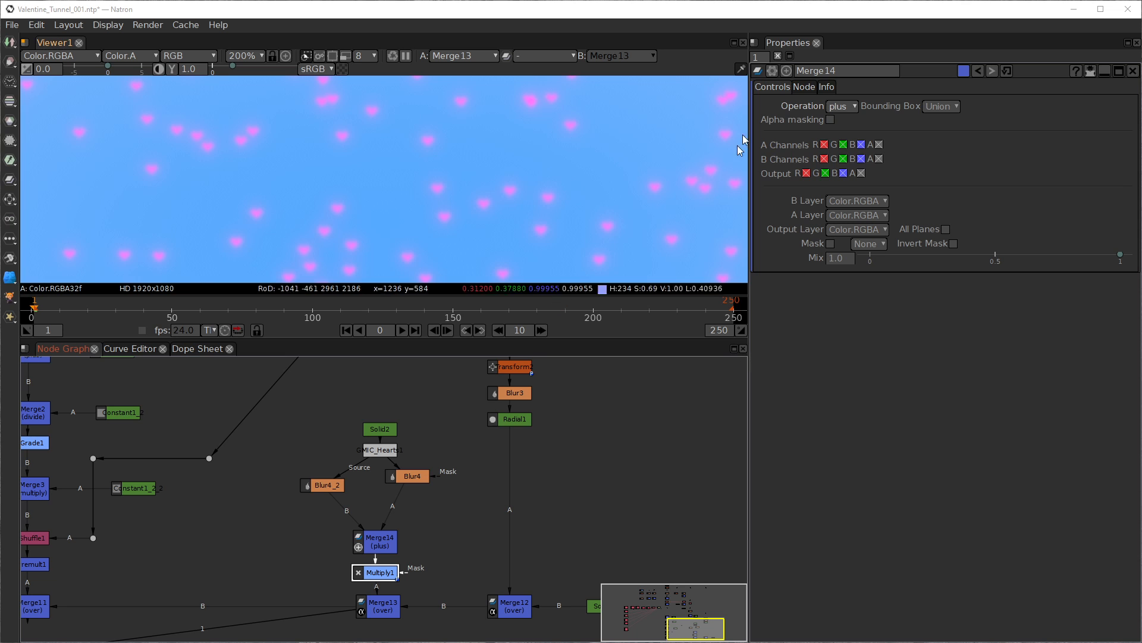
double_click(378, 572)
left_click(824, 122)
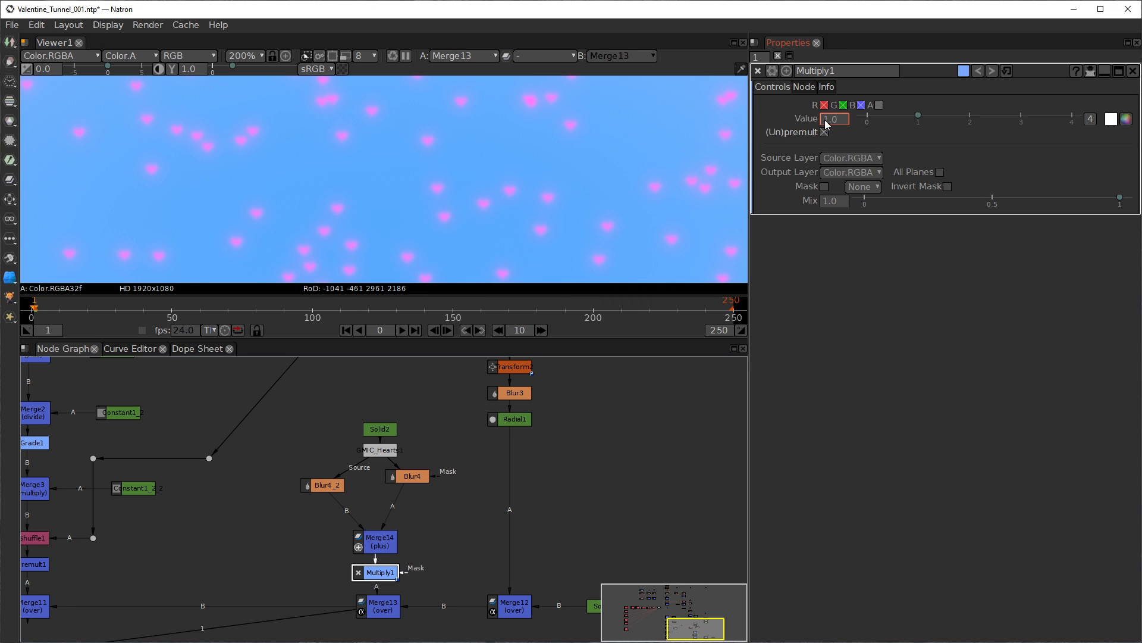
scroll(824, 124, "up", 2)
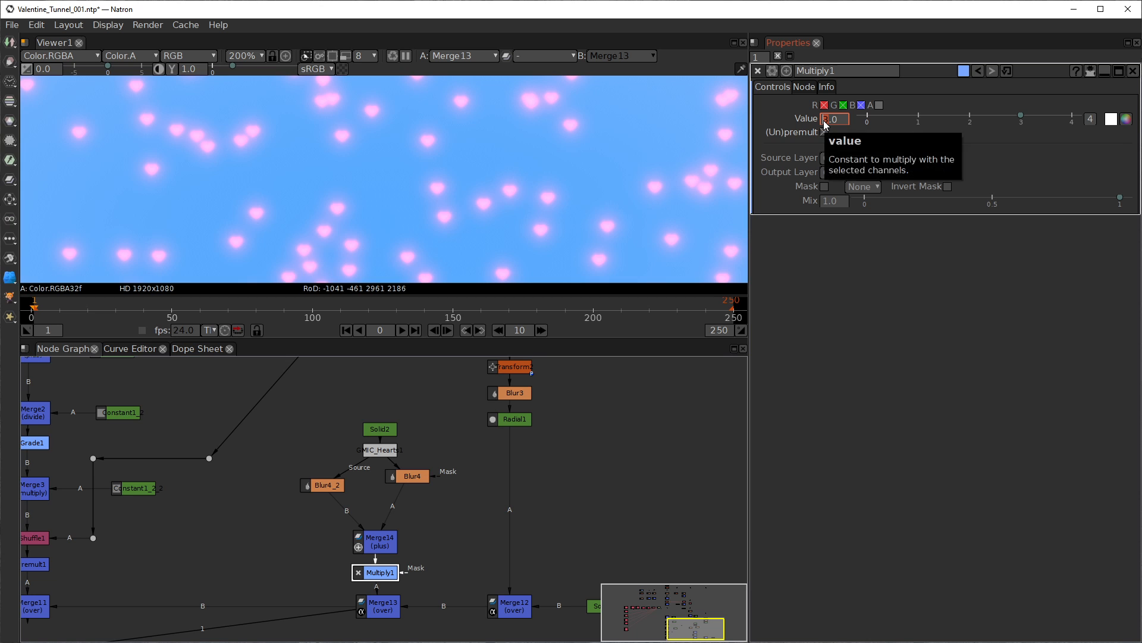
scroll(825, 123, "up", 1)
scroll(825, 123, "up", 1)
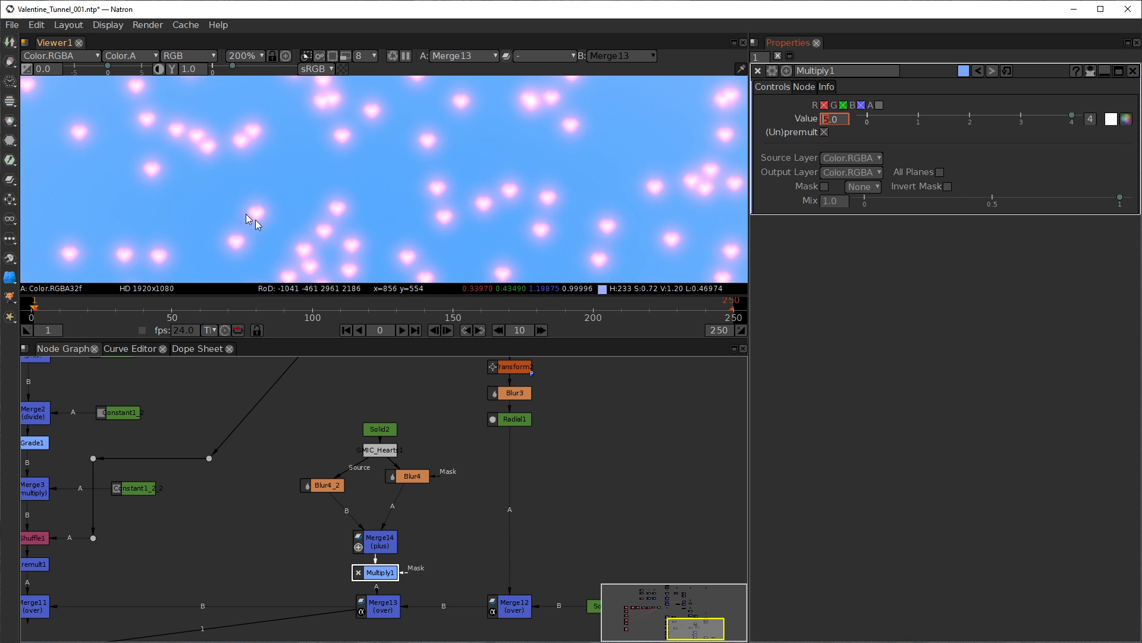
scroll(326, 209, "down", 4)
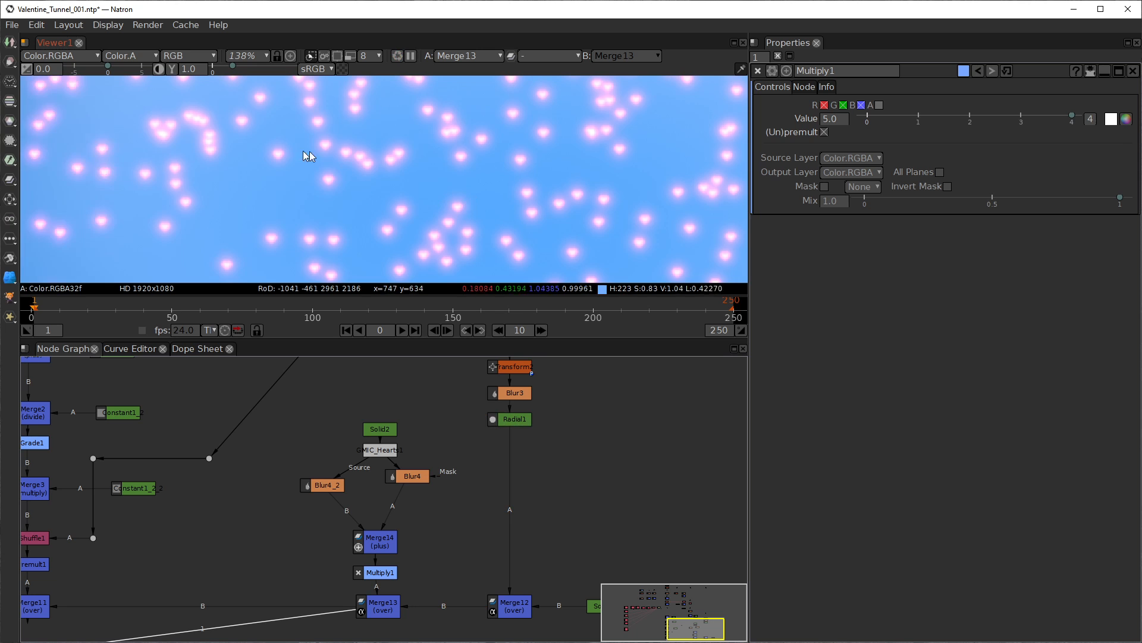
mouse_move(342, 197)
left_mouse_down()
mouse_move(427, 177)
mouse_move(381, 253)
left_mouse_up()
mouse_move(388, 182)
left_mouse_down()
mouse_move(369, 231)
mouse_move(343, 244)
left_mouse_up()
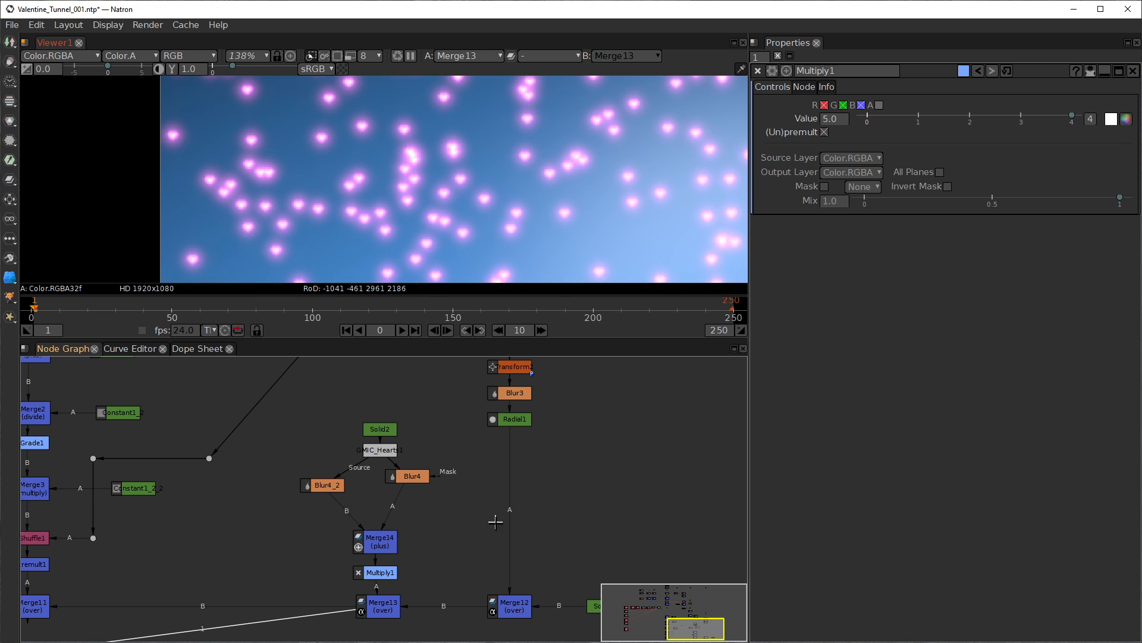
left_click_drag(479, 526, 476, 492)
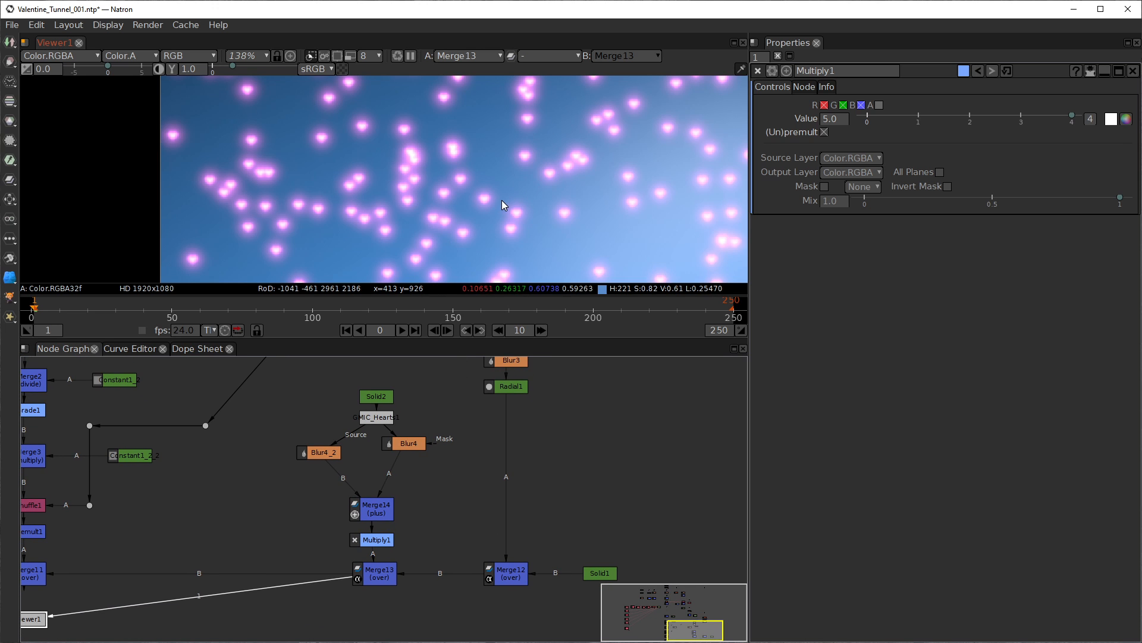
key("f")
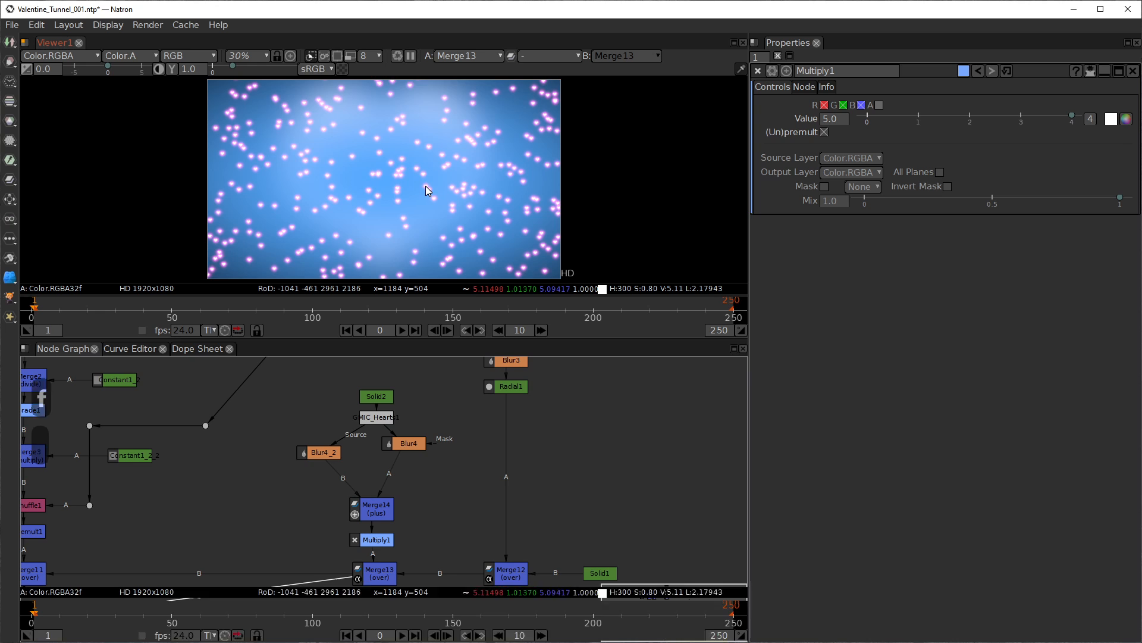
Step: Inspect the hearts composite in a maximized viewer at 100% and in the blue channel, and return to the fitted full-color view
key("space")
key("ctrl+1")
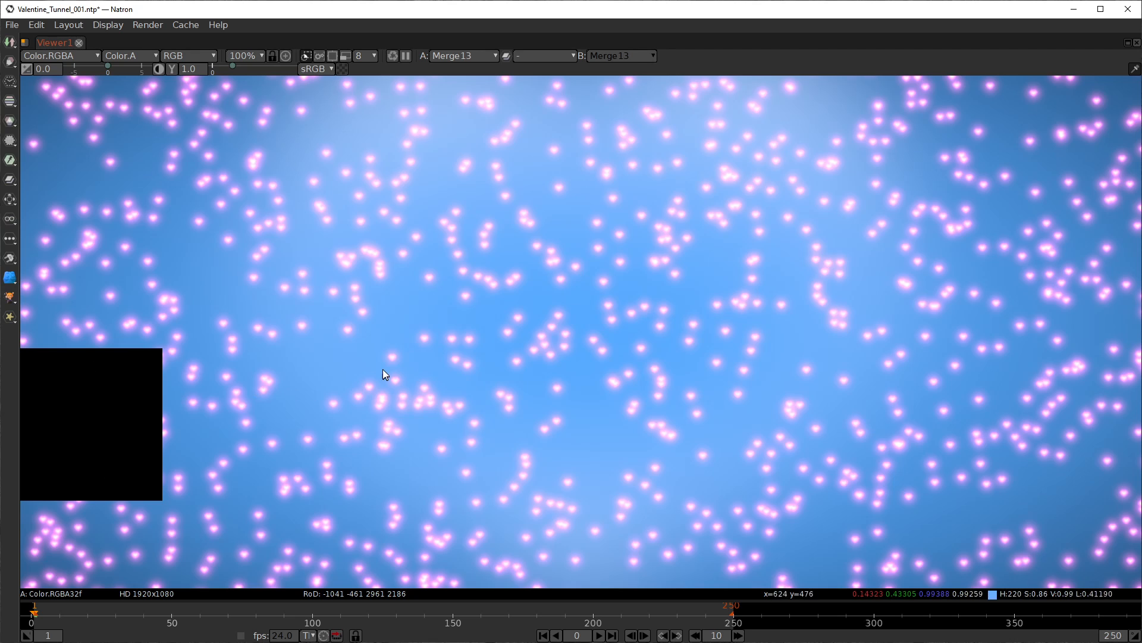
key("b")
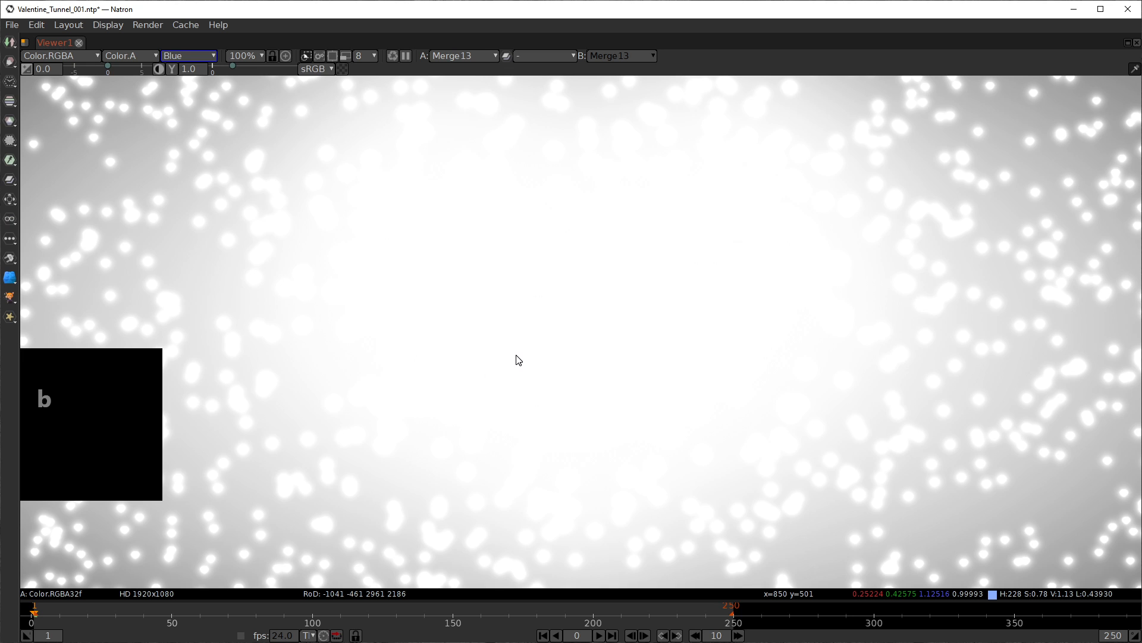
key("b")
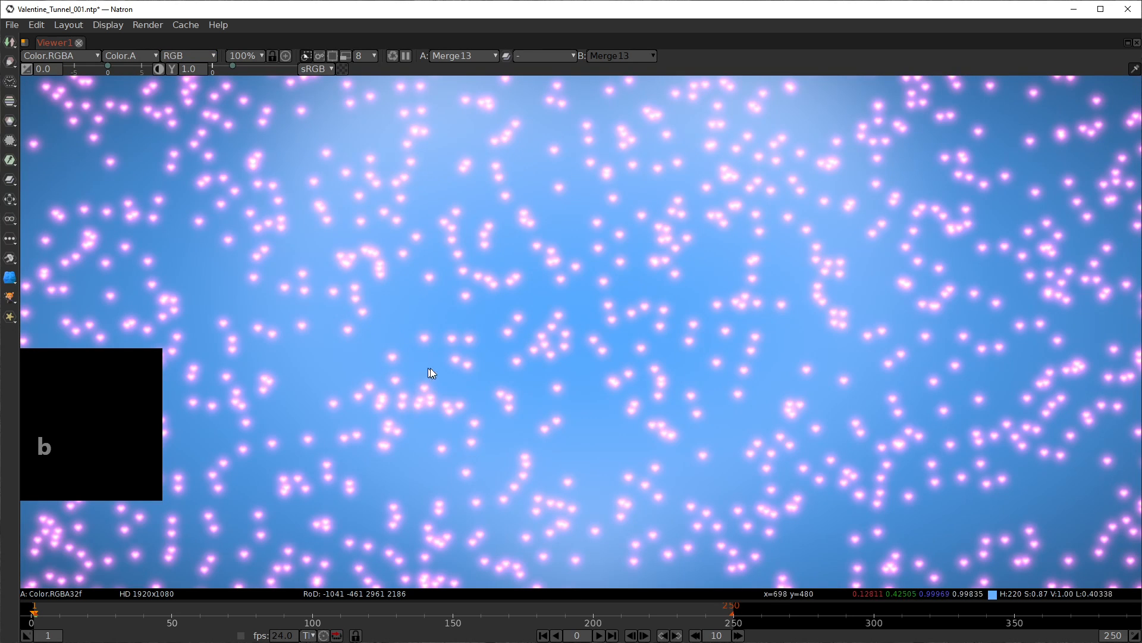
key("space")
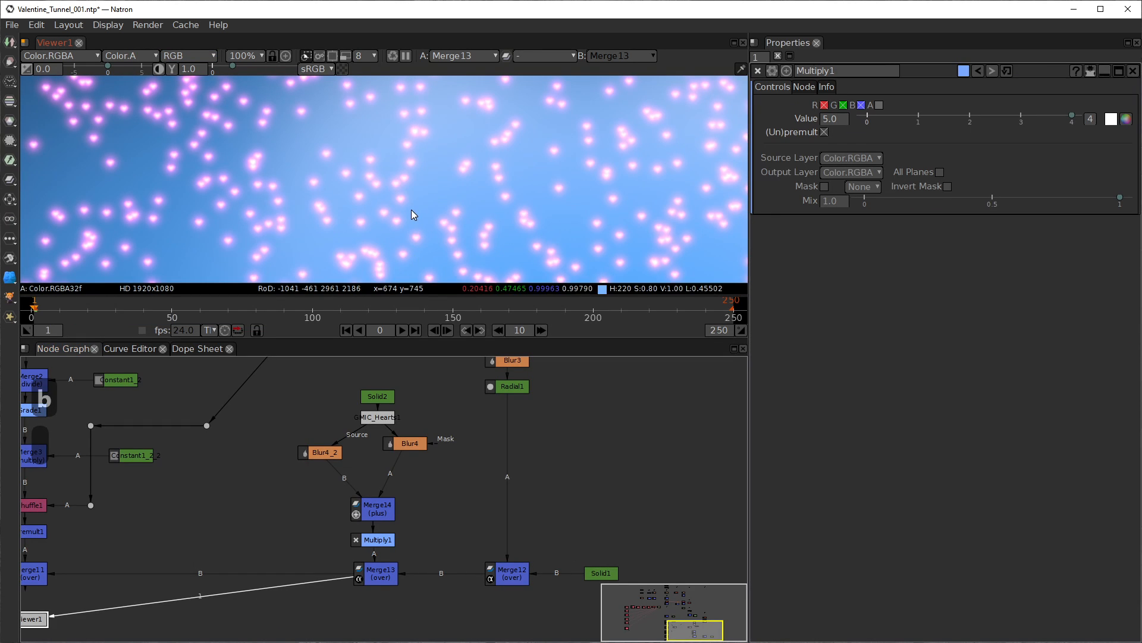
key("f")
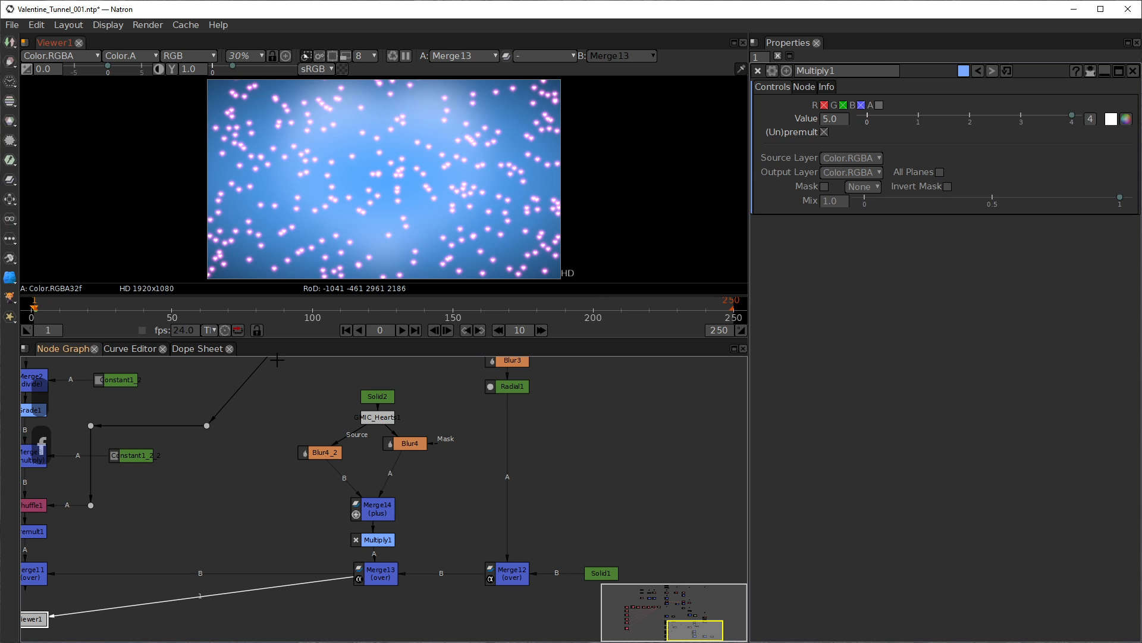
Step: Move the hearts branch from Solid2 to Multiply1 higher above Merge13, and relocate Merge10 and its Constant node to the left of Erode1
left_click_drag(289, 375, 467, 557)
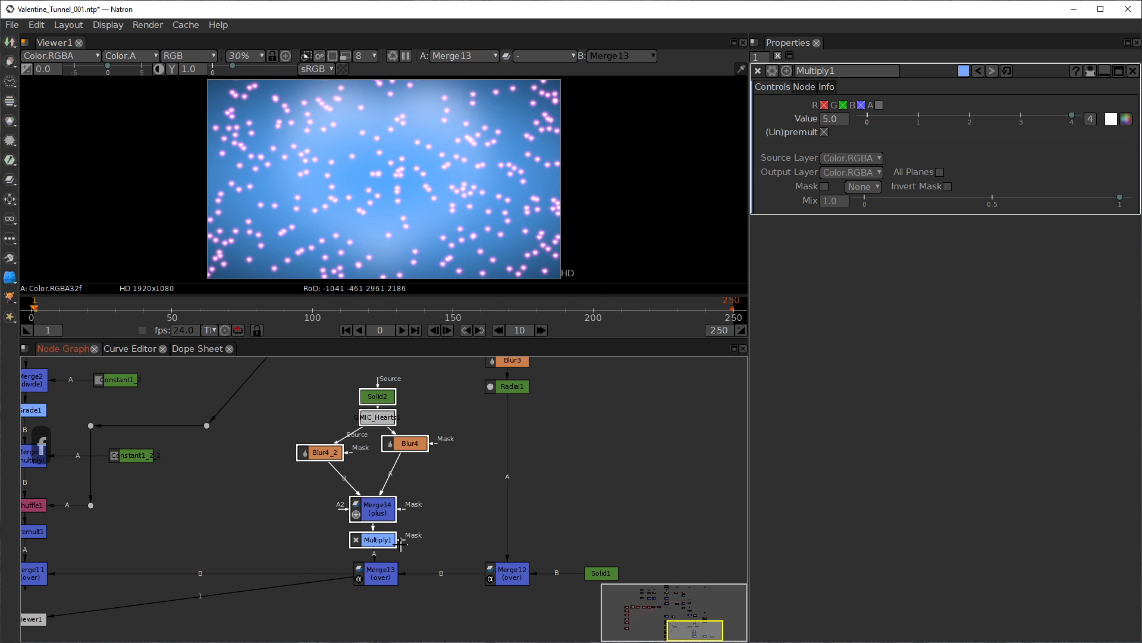
left_click_drag(380, 535, 387, 415)
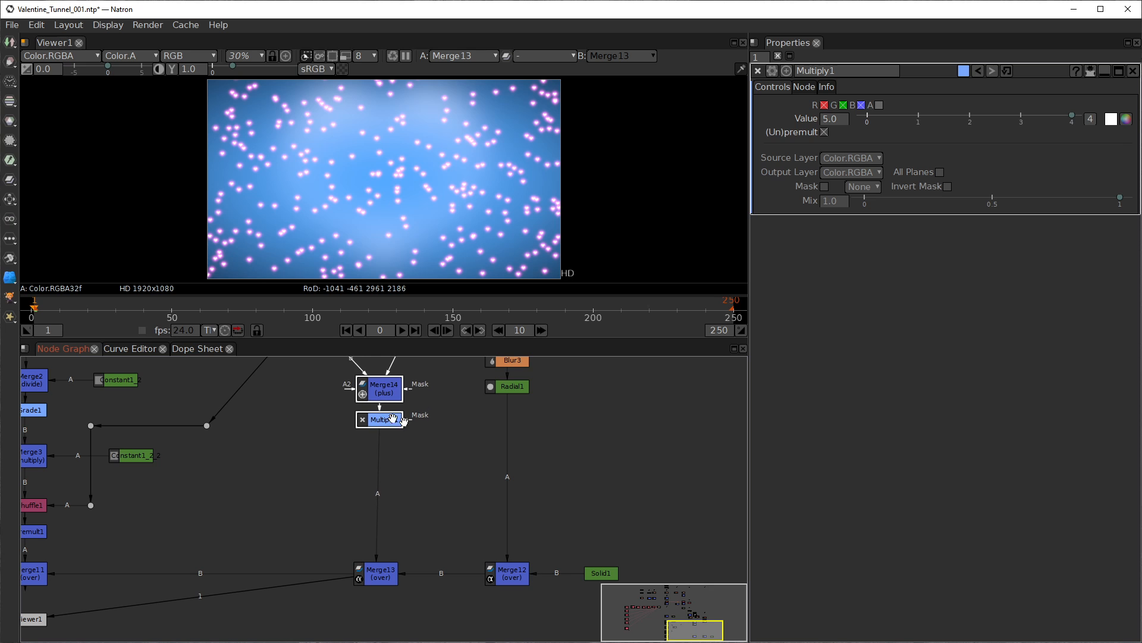
left_click_drag(452, 465, 409, 624)
left_click_drag(303, 507, 191, 498)
left_click_drag(371, 520, 270, 508)
left_click_drag(188, 499, 191, 455)
left_click_drag(266, 500, 71, 449)
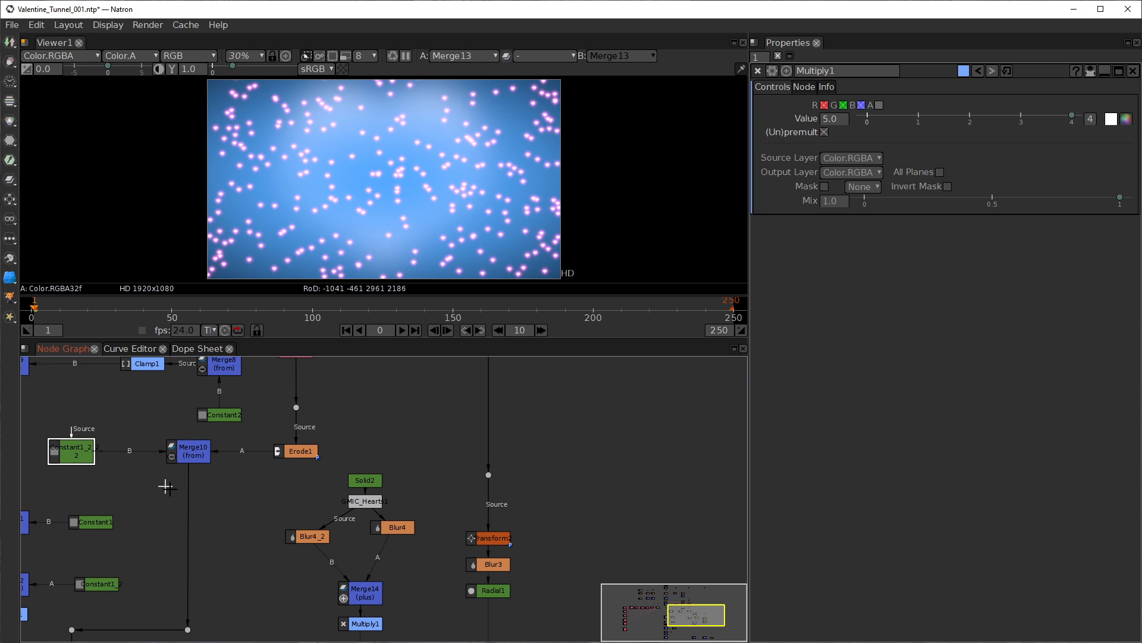
left_click_drag(296, 571, 178, 527)
left_click_drag(317, 538, 462, 434)
left_click_drag(333, 517, 331, 470)
left_click(310, 602)
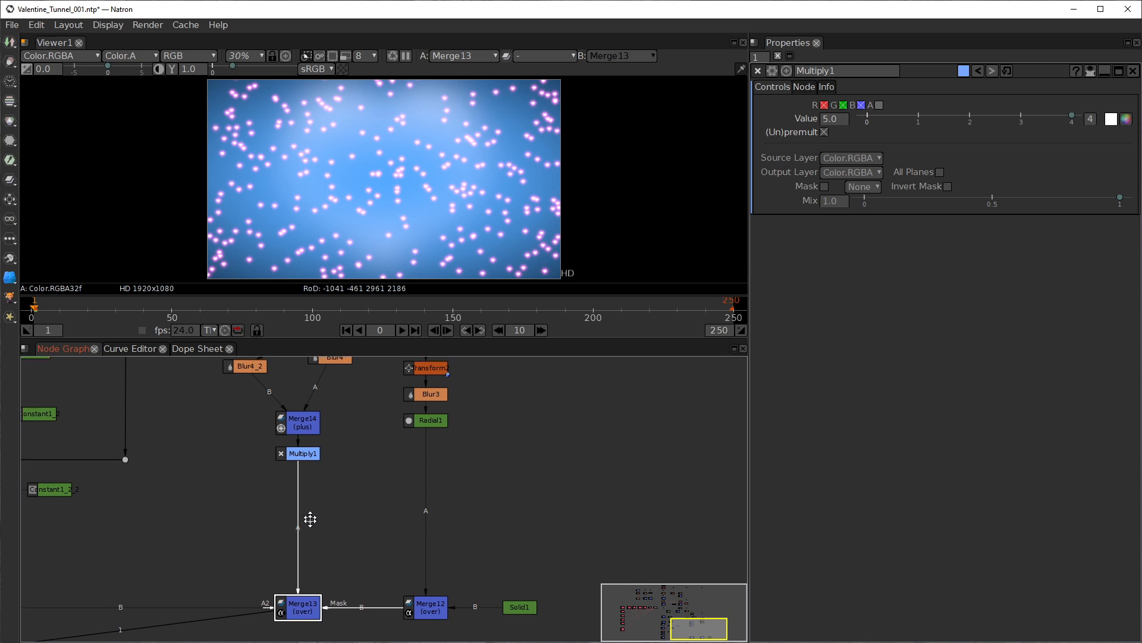
left_click_drag(309, 518, 301, 627)
left_click(336, 479)
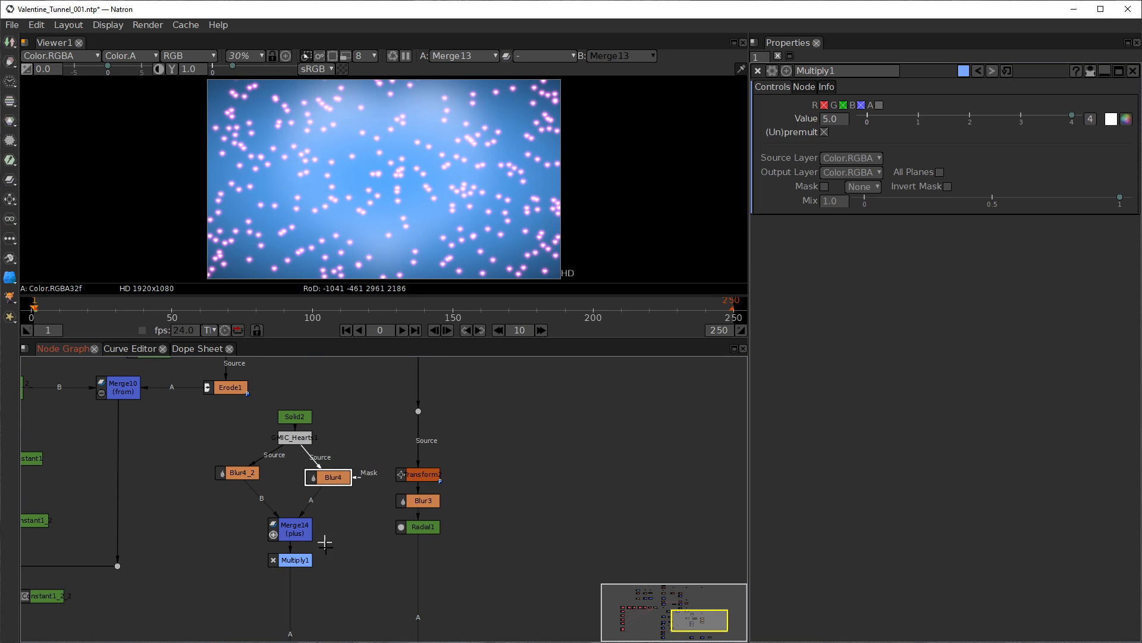
Step: Add a DiskCache node fed by Multiply1 and place it just beside that node
left_click_drag(341, 576, 343, 537)
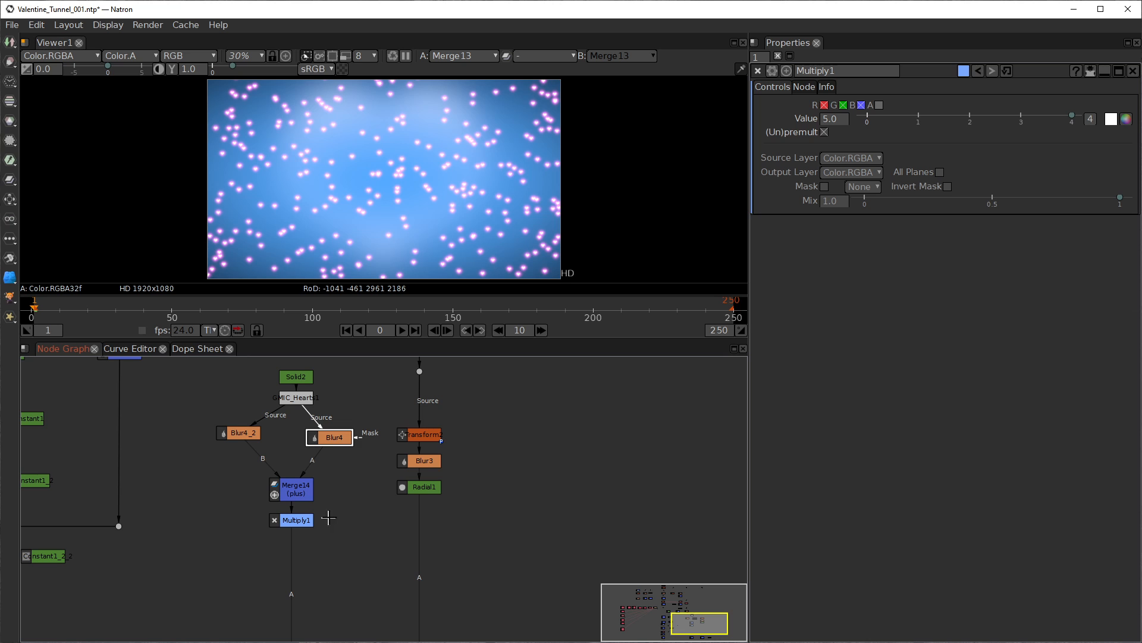
left_click(292, 515)
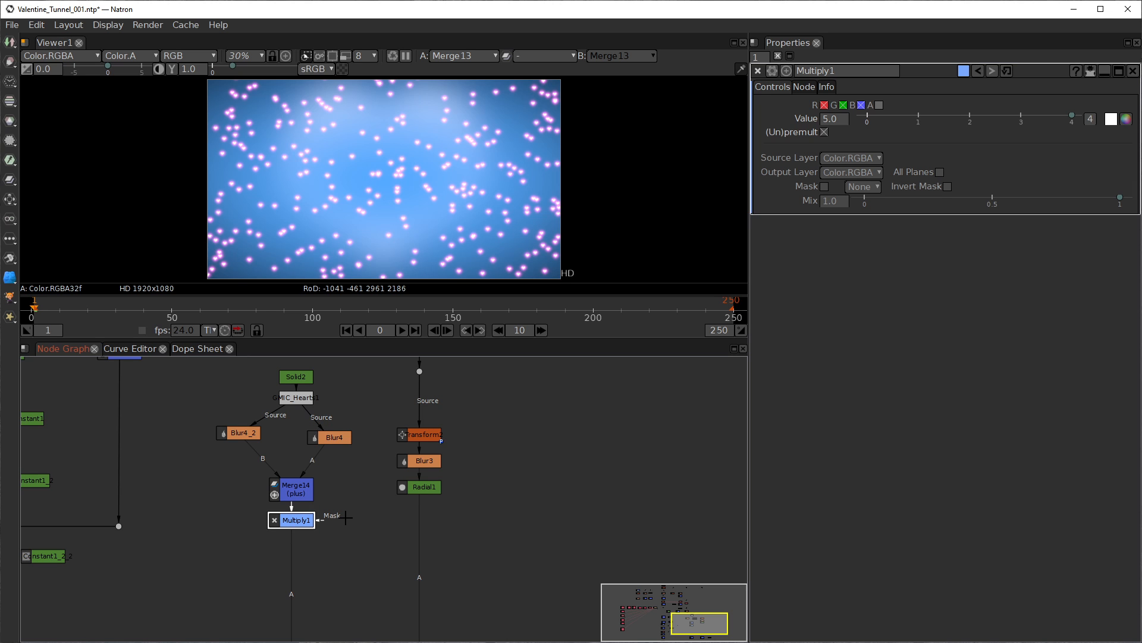
key("Tab")
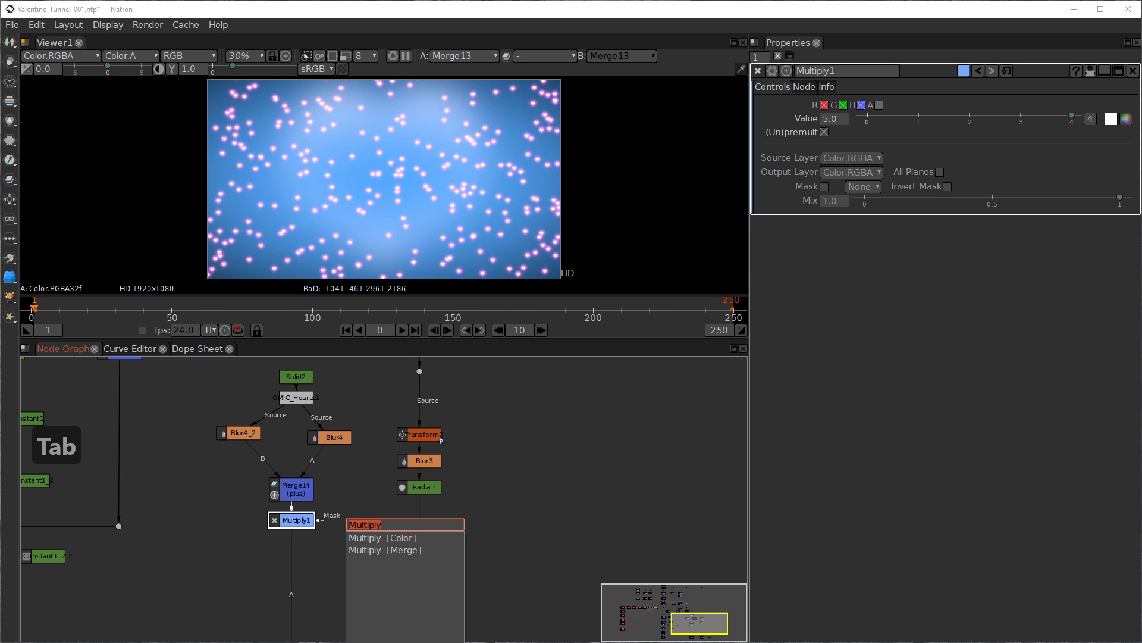
type("disk")
key("Down")
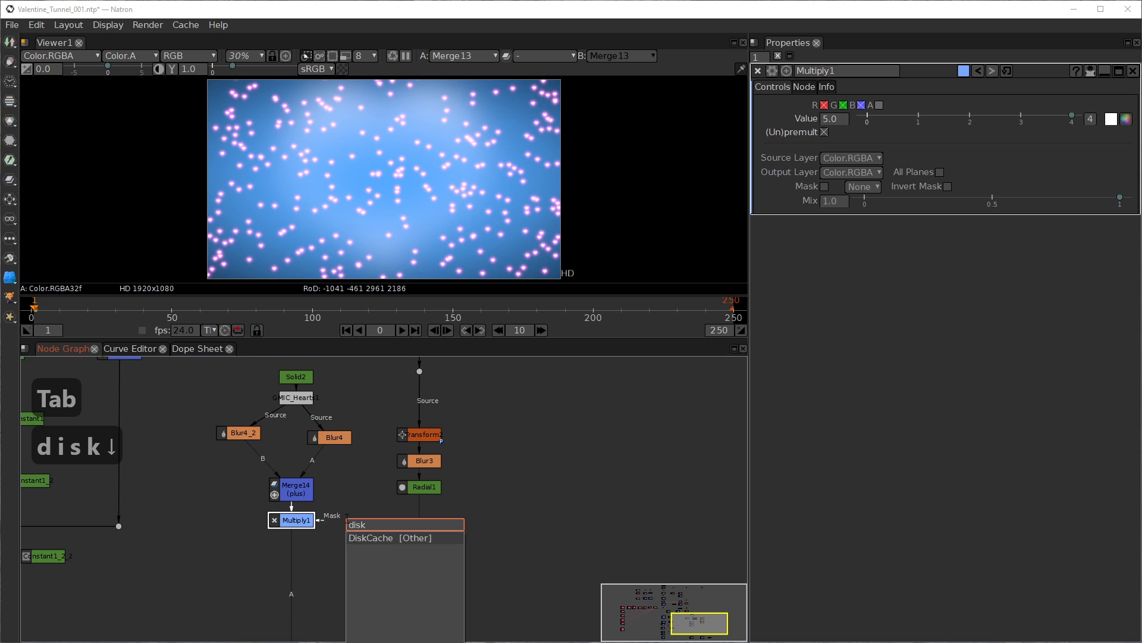
key("Return")
left_click_drag(360, 548, 351, 550)
Step: Set the DiskCache1 frame range to Manual with a last frame of 1
left_click(879, 106)
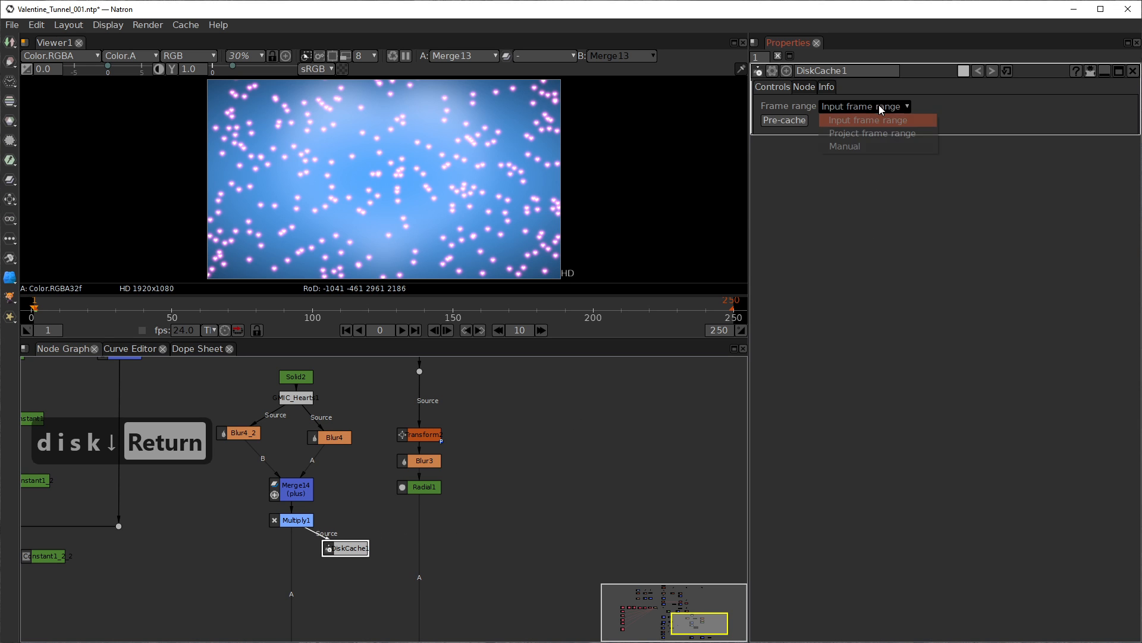
left_click(857, 145)
double_click(922, 122)
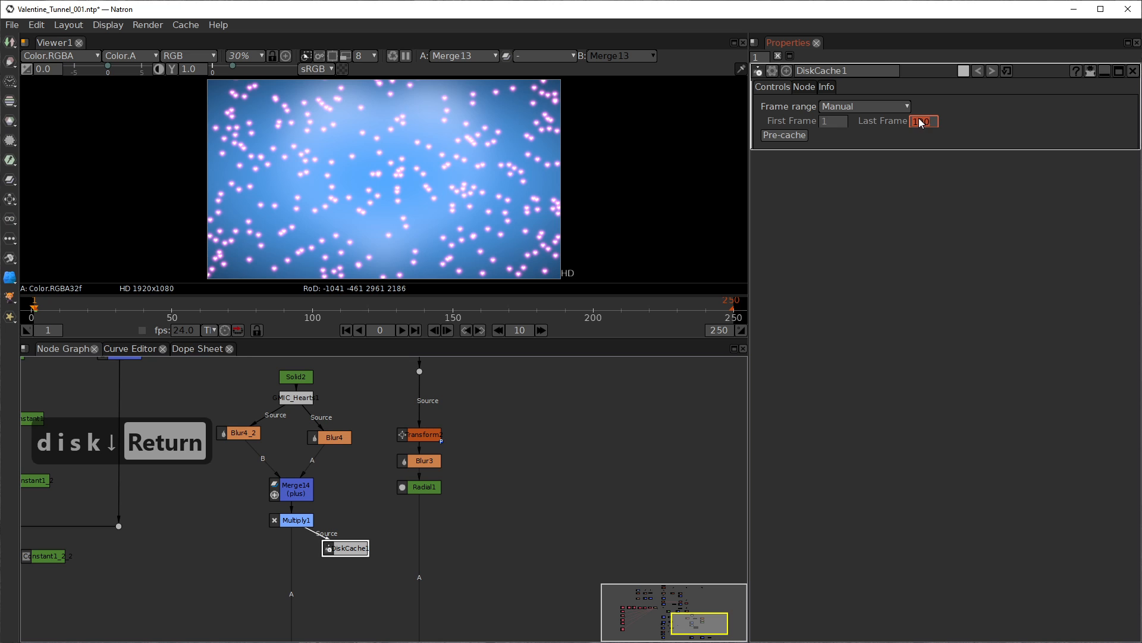
type("1")
key("Return")
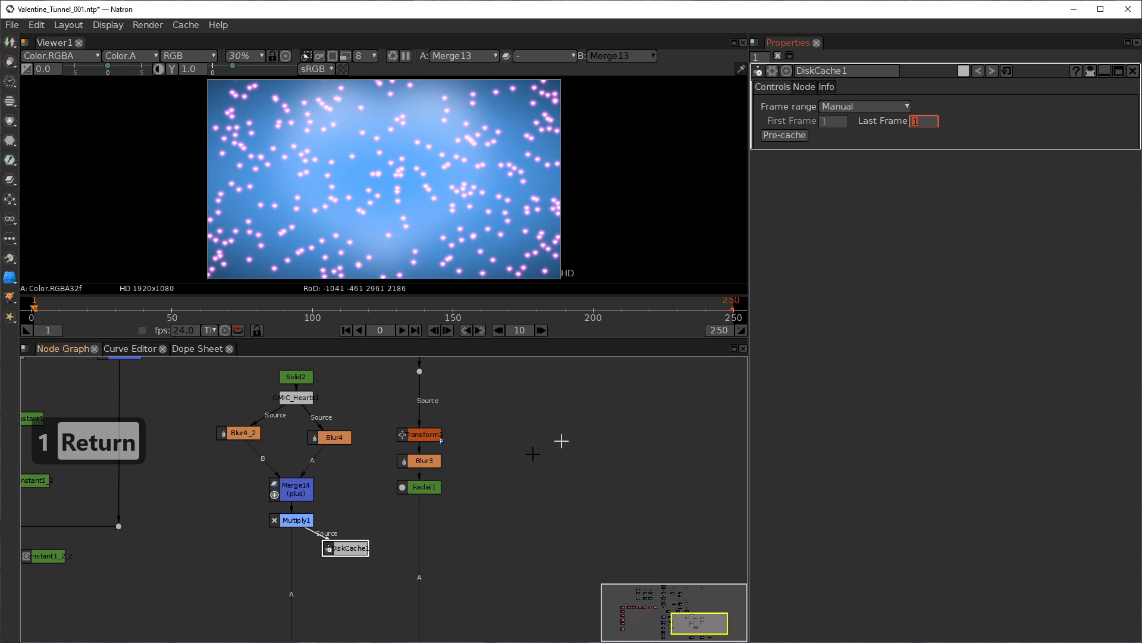
Step: Add a FrameHold node directly below DiskCache1 and set its first frame to 1
left_click(349, 544)
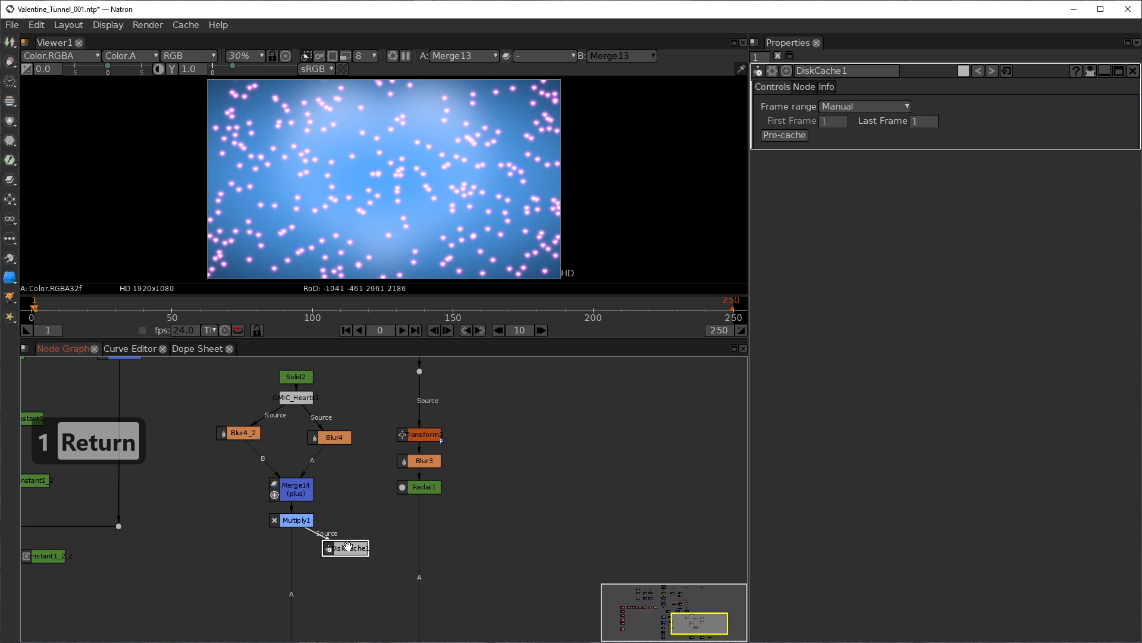
key("Tab")
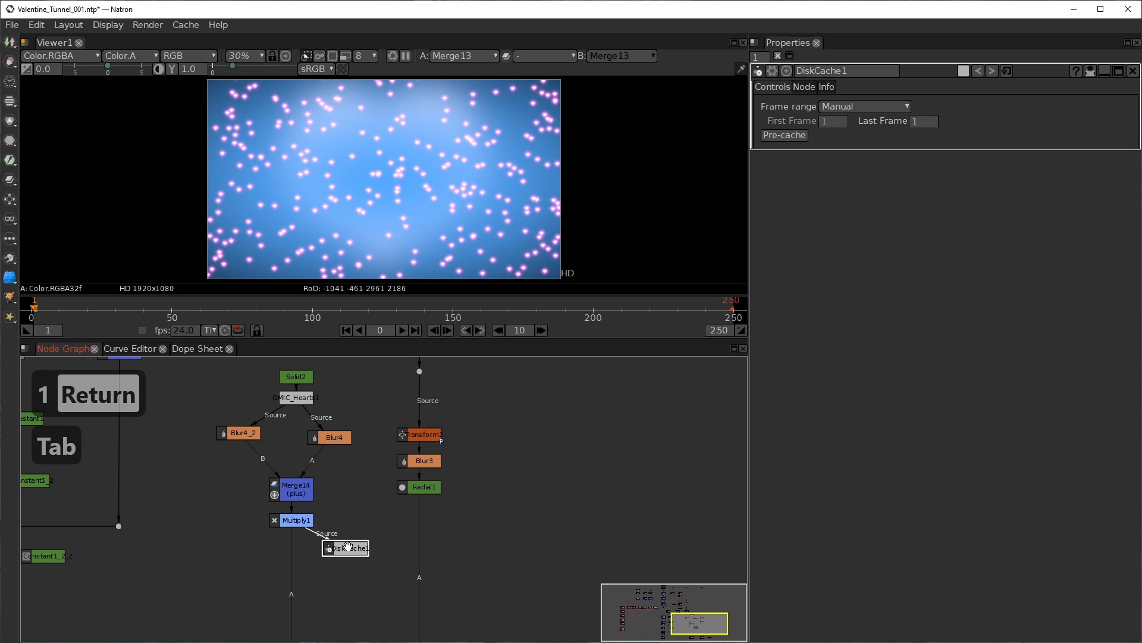
type("frame")
key("Down")
key("Return")
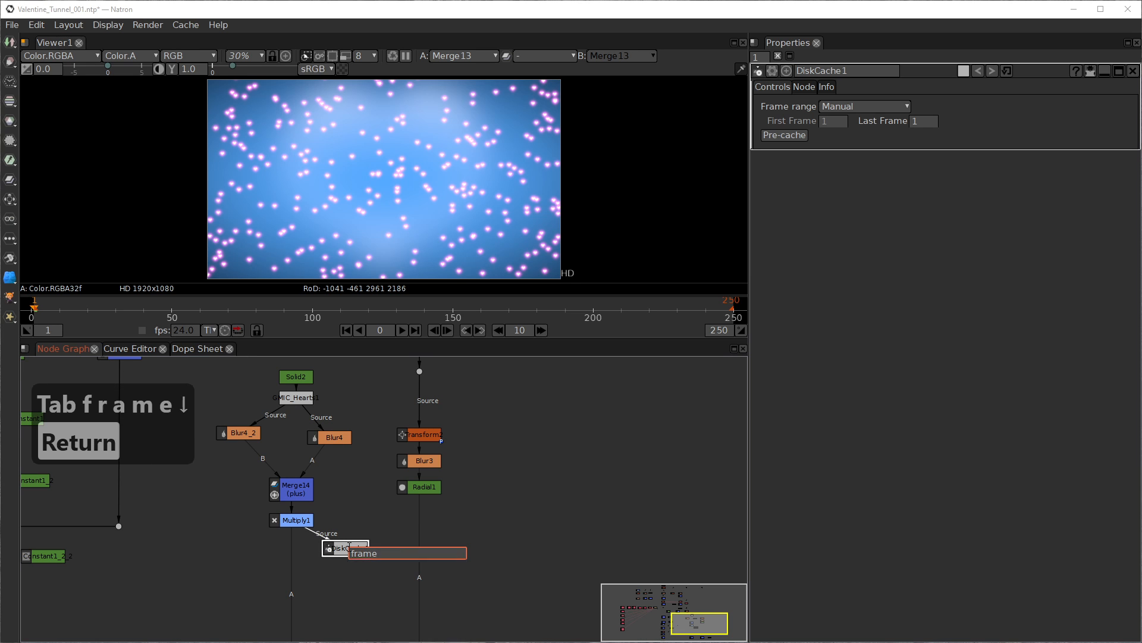
left_click_drag(371, 606, 350, 546)
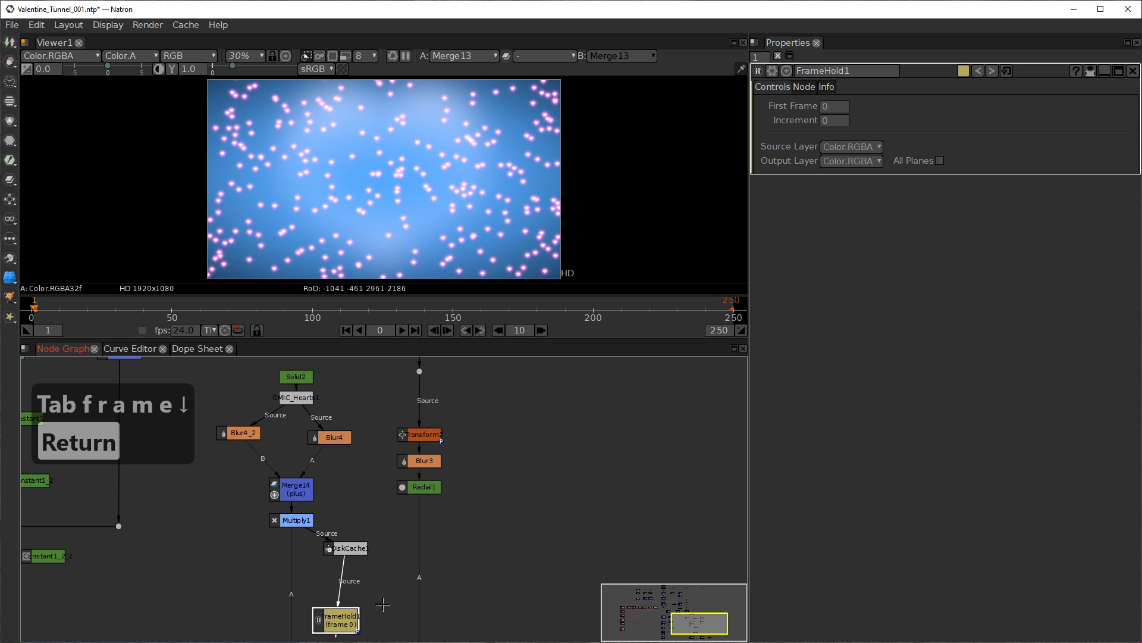
left_click_drag(384, 606, 376, 518)
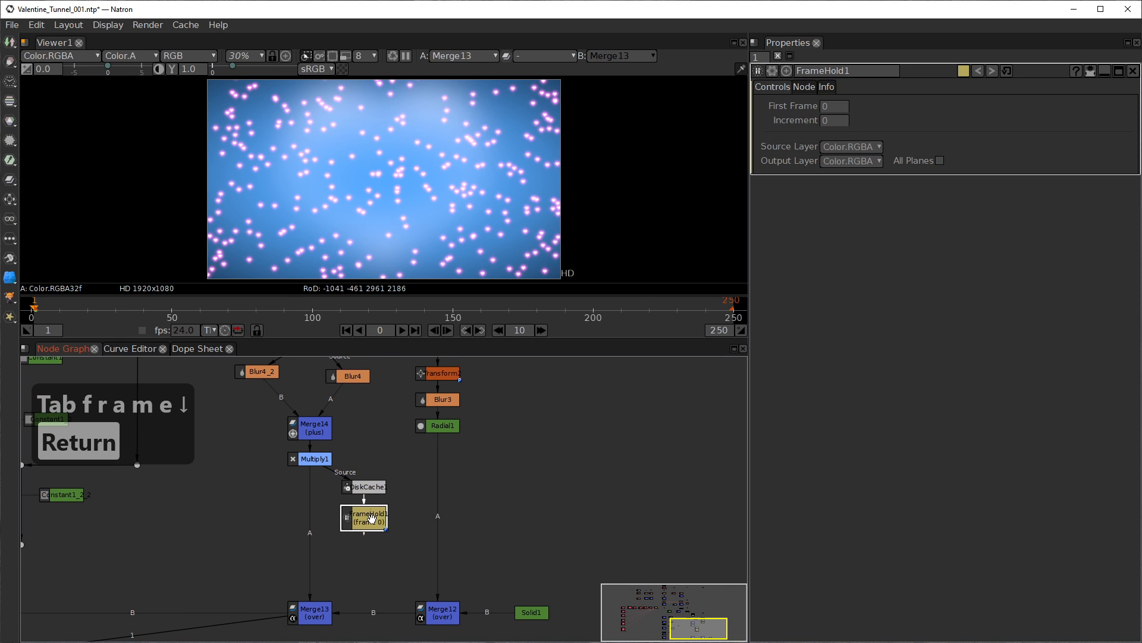
left_click(831, 106)
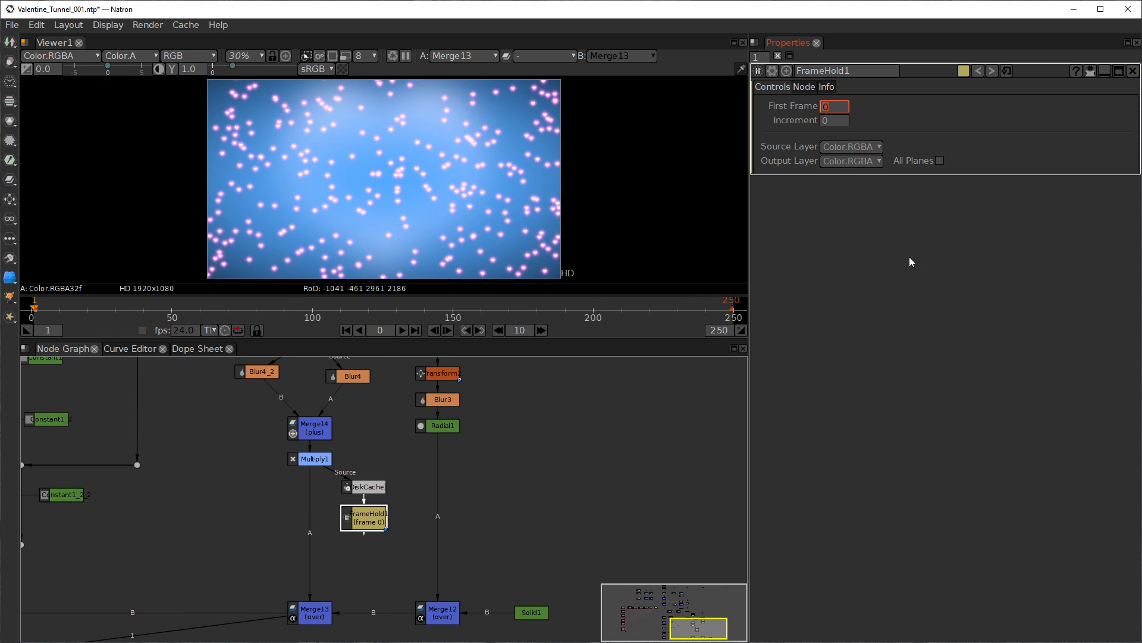
type("1")
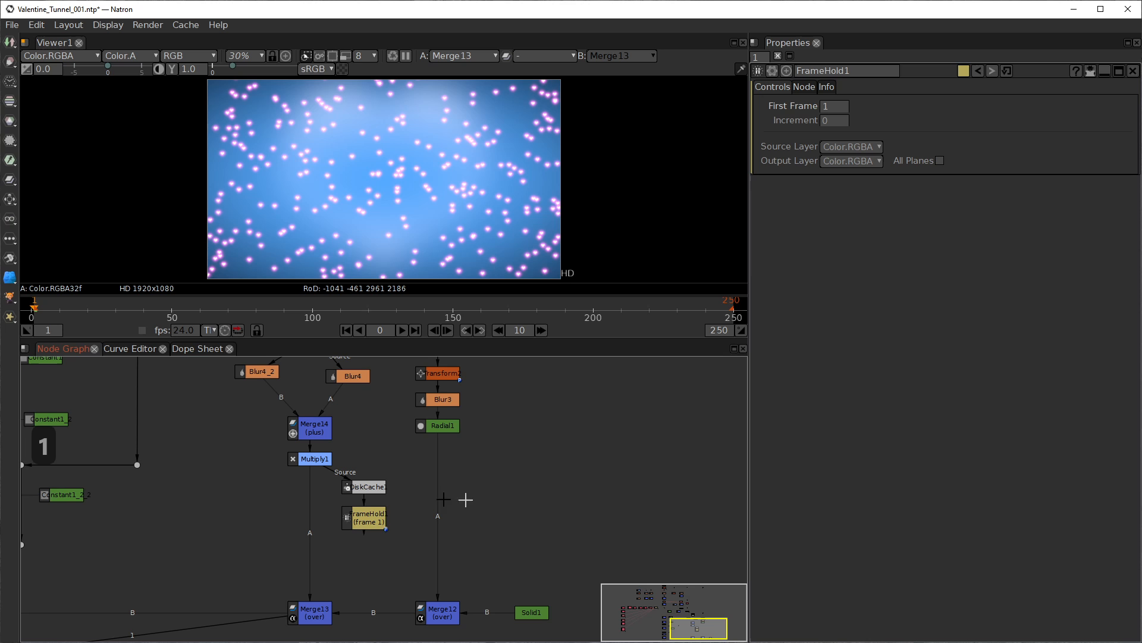
Step: Connect Merge13's A input to FrameHold1 and align DiskCache1 and FrameHold1 in a column under Multiply1
left_click(361, 517)
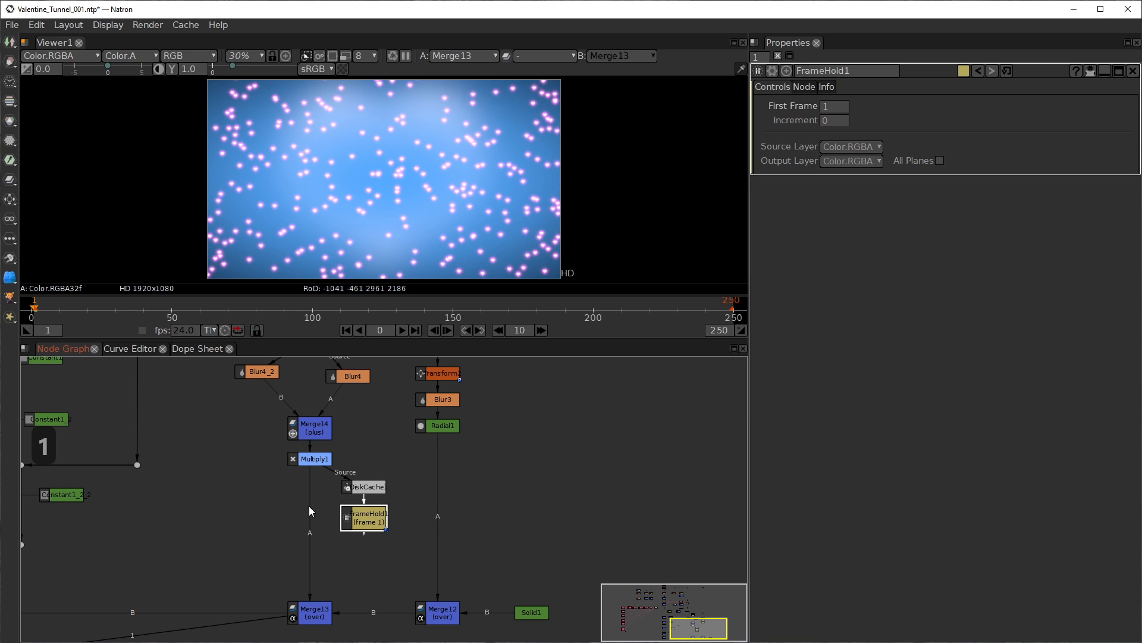
left_click_drag(309, 508, 315, 481)
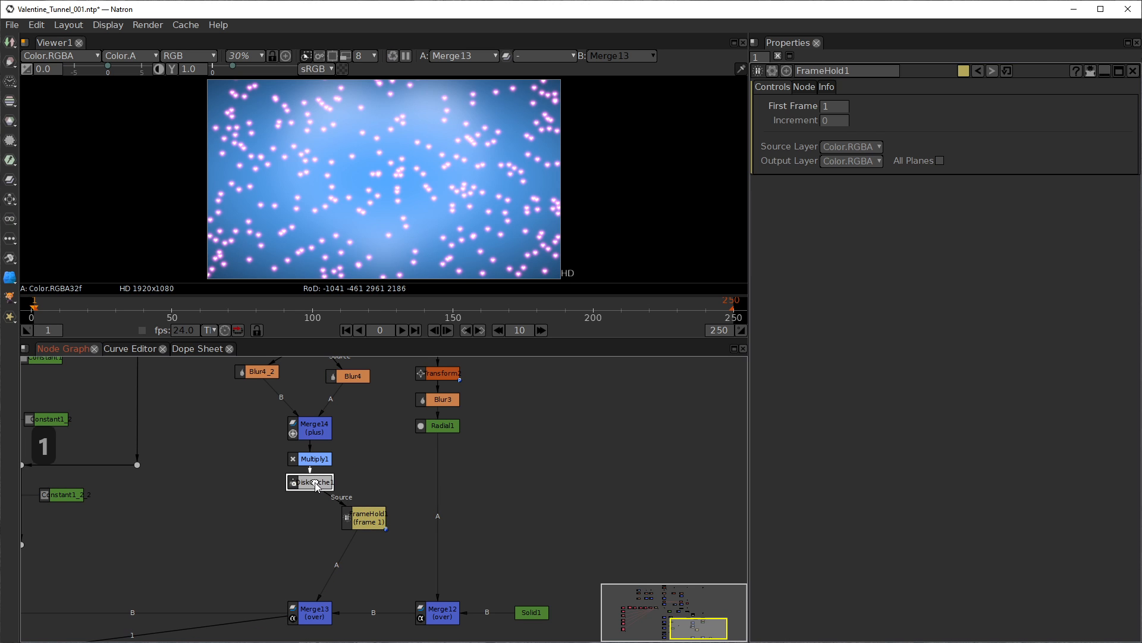
left_click_drag(366, 519, 312, 514)
left_click_drag(374, 439, 380, 498)
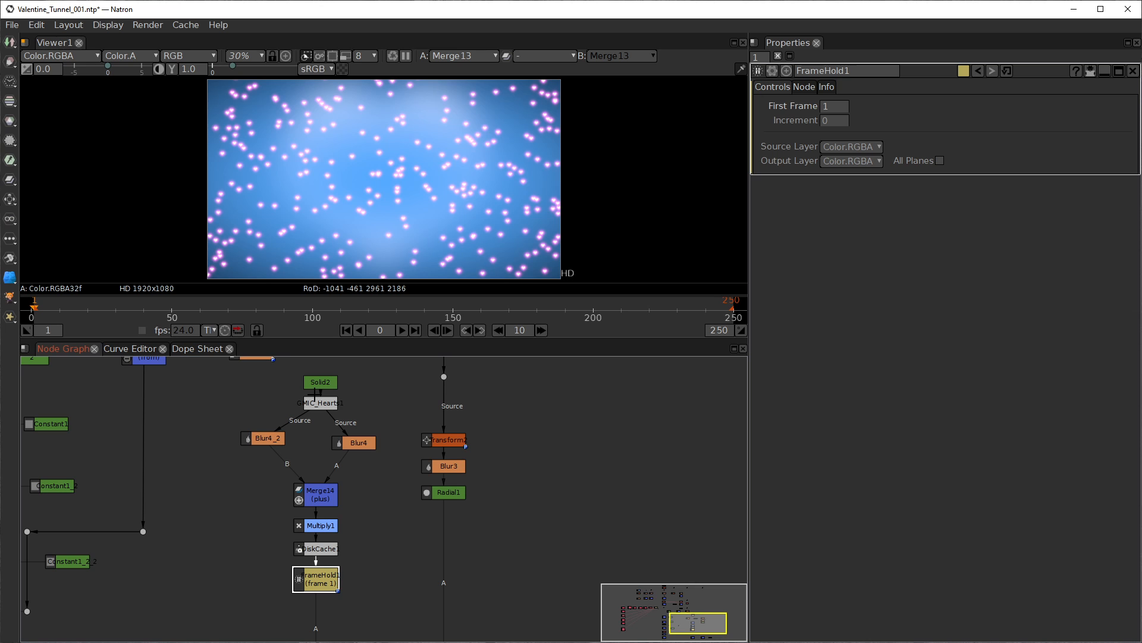
left_click_drag(338, 582, 396, 501)
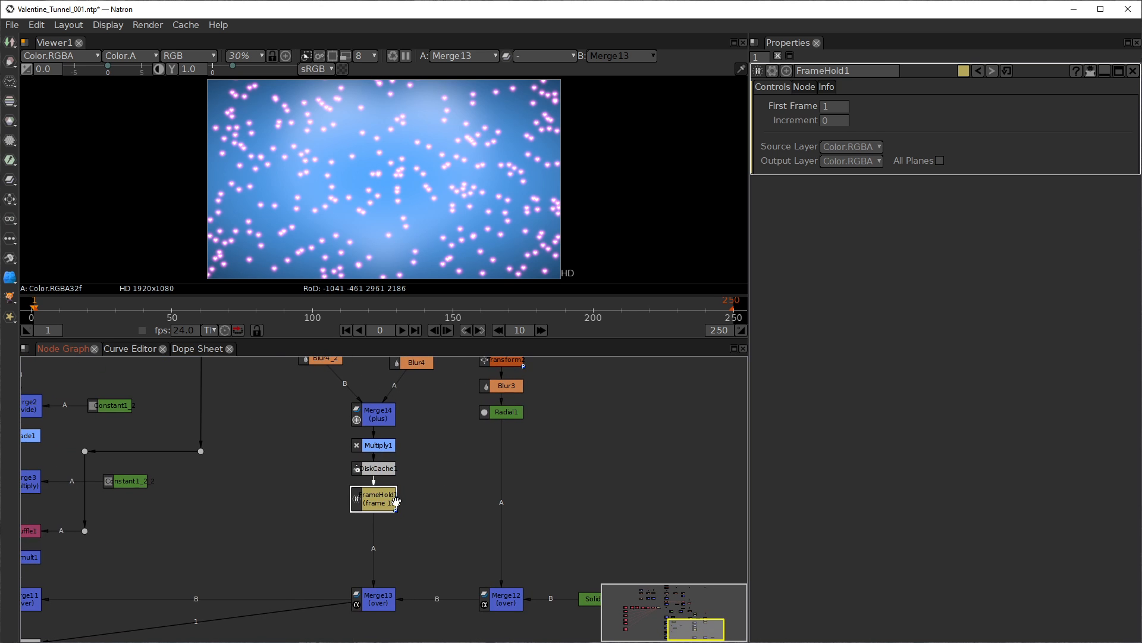
Step: View the outputs of FrameHold1, Merge12 and Merge13 one after another in the viewer
key("1")
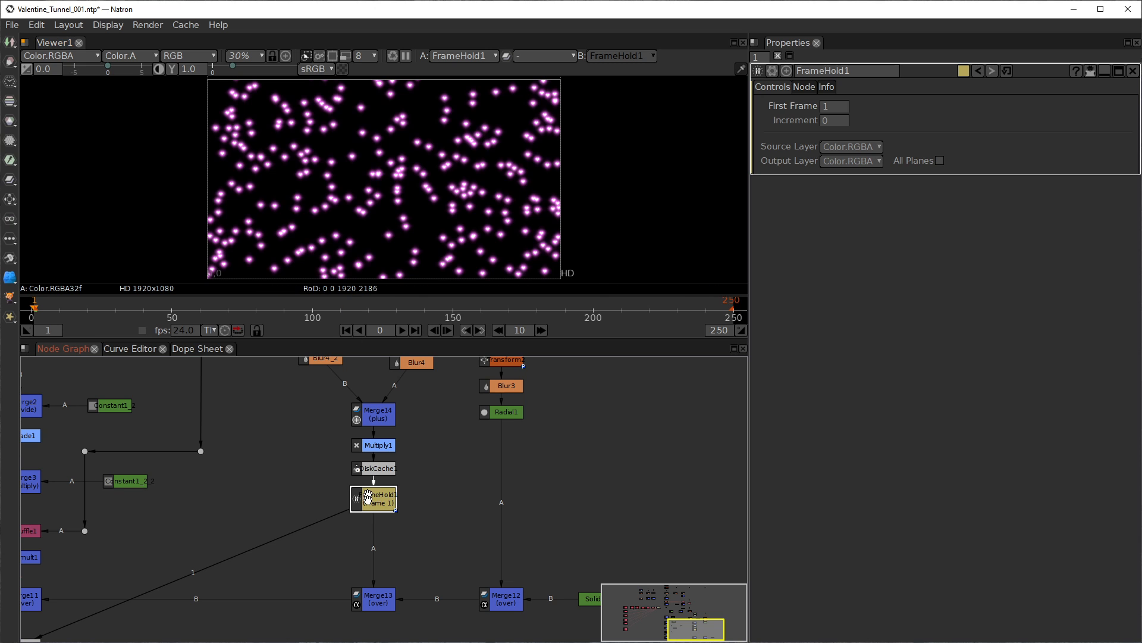
left_click(510, 602)
key("1")
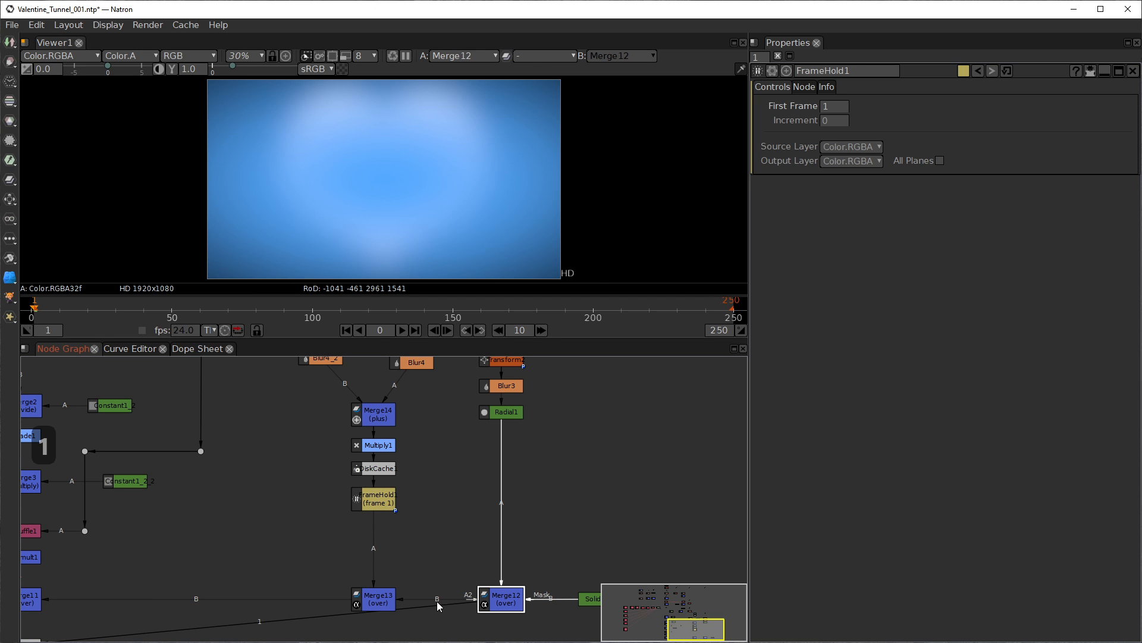
left_click_drag(431, 538, 448, 485)
left_click(405, 528)
key("1")
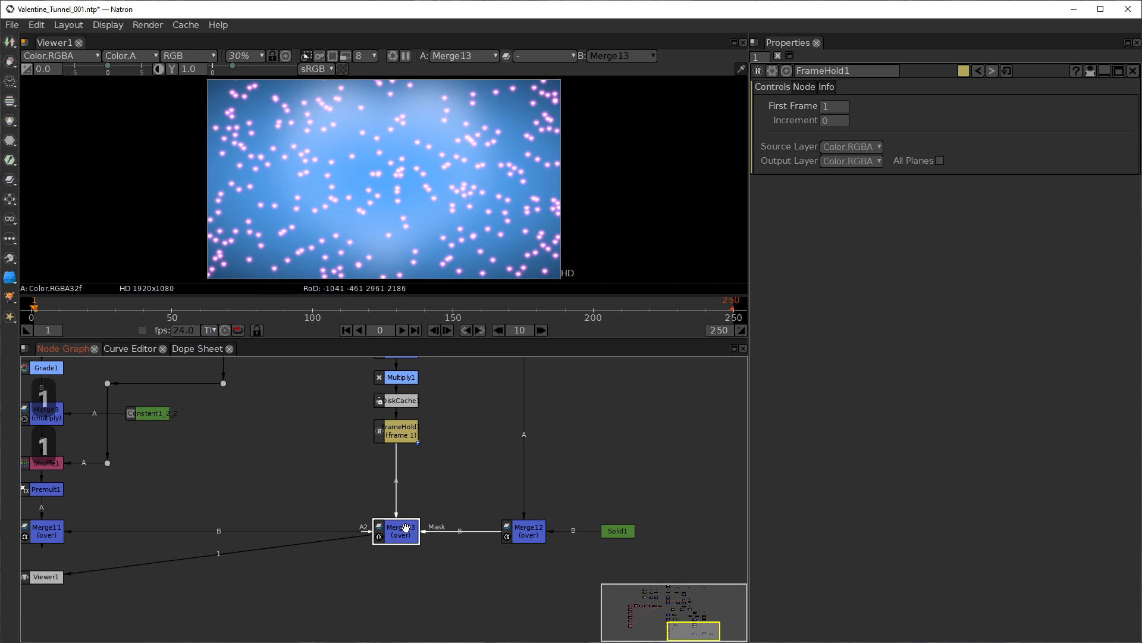
Step: Insert a Transform node between FrameHold1 and Merge13 and set a Translate keyframe on all dimensions at frame 1
left_click(398, 432)
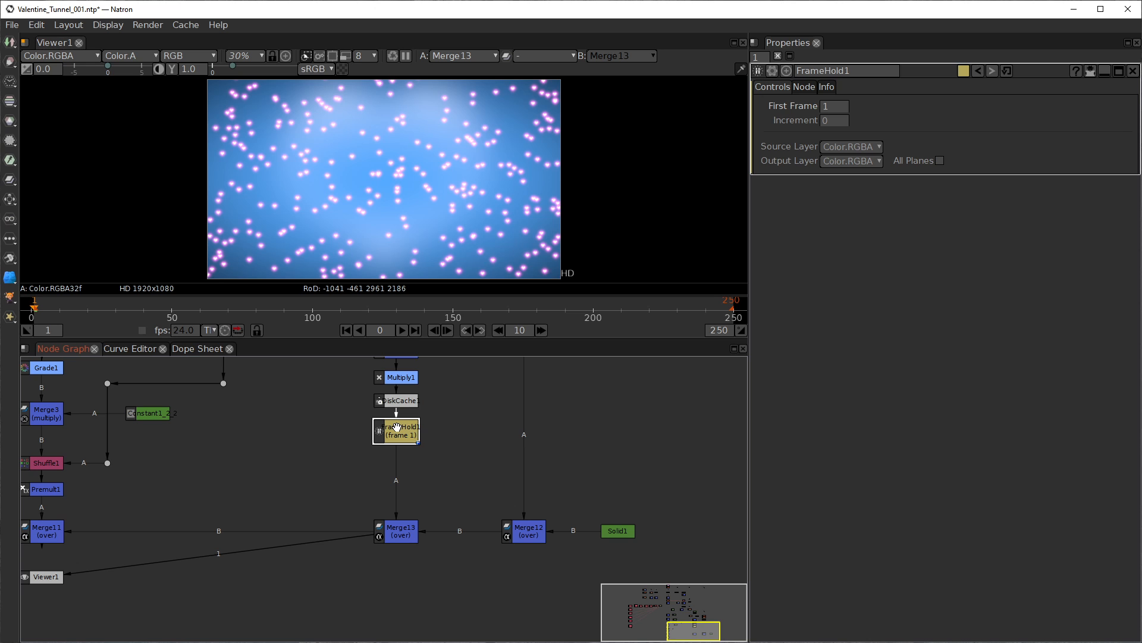
key("t")
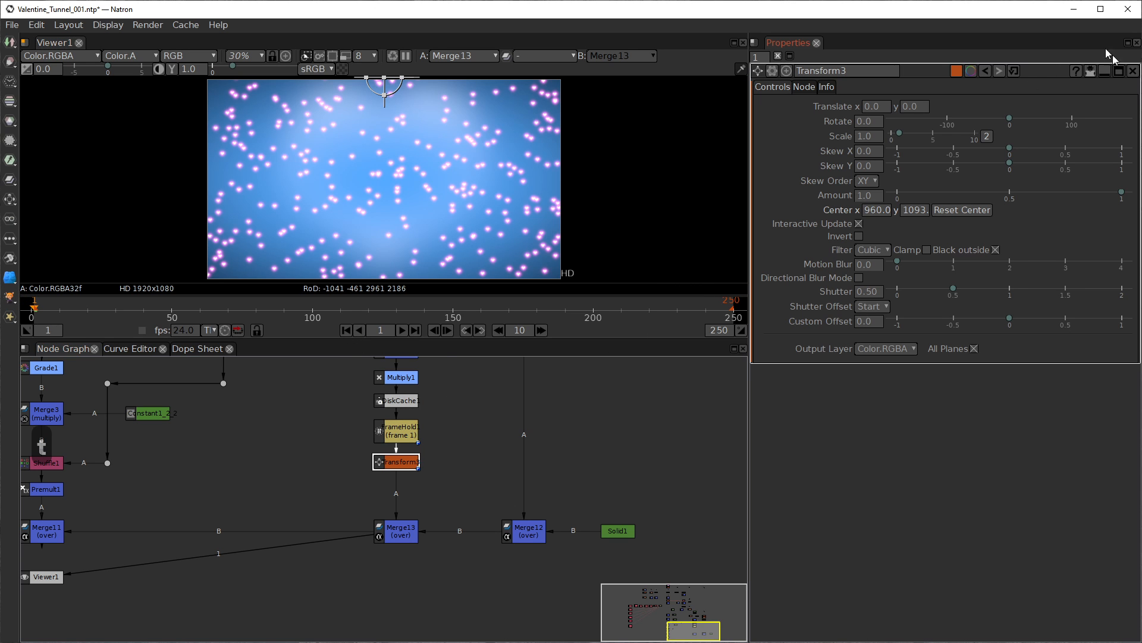
left_click(911, 108)
right_click(905, 110)
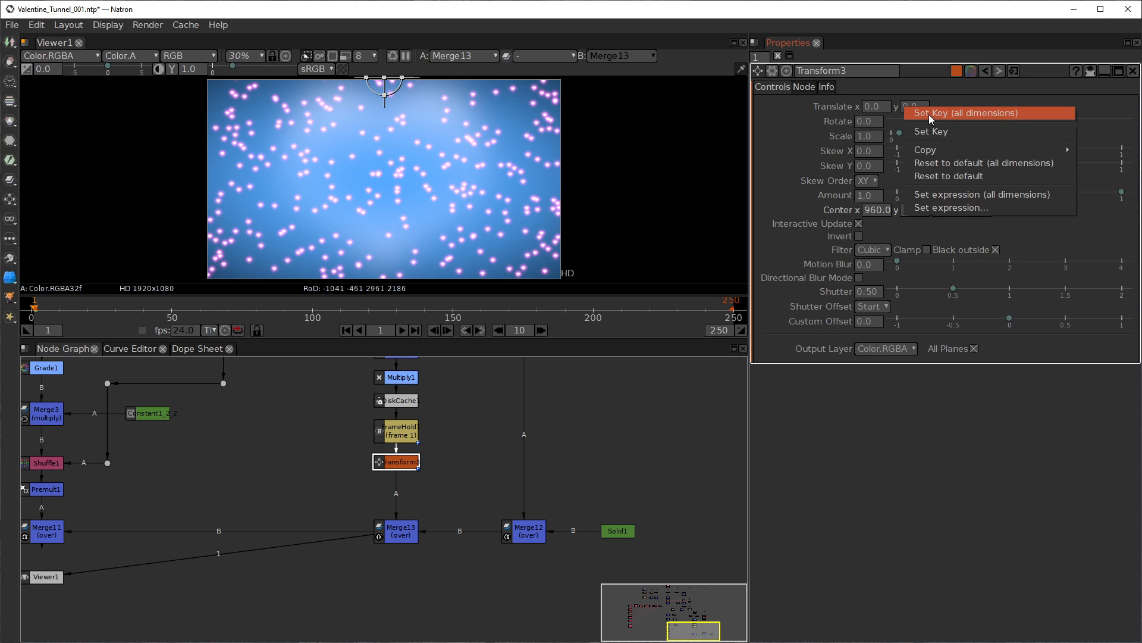
left_click(931, 119)
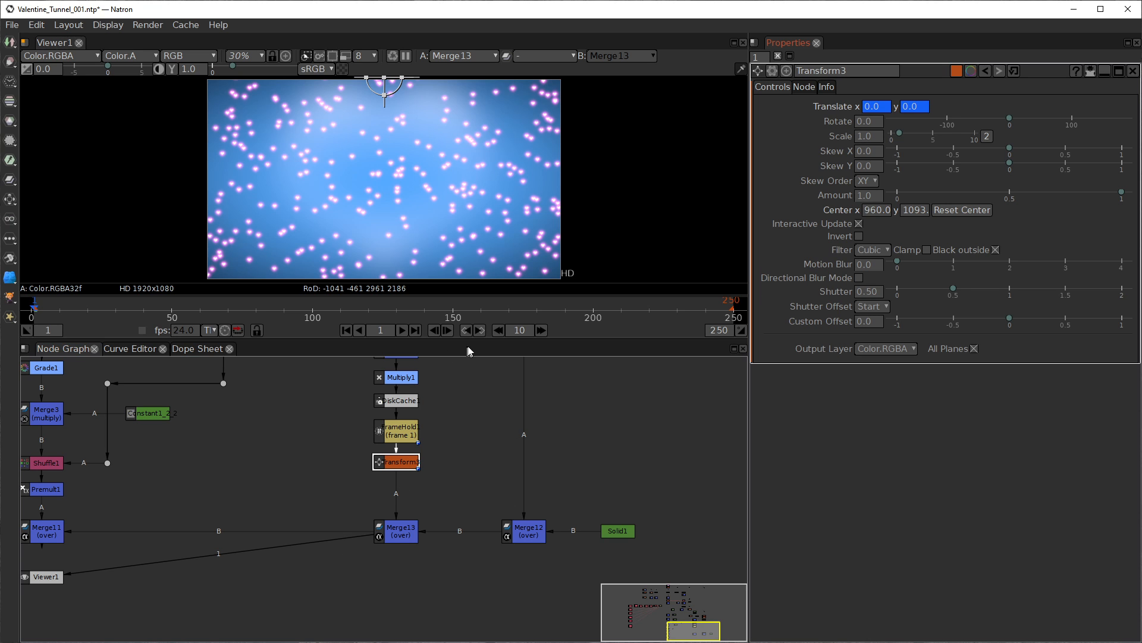
Step: Go to the last frame, 250, and set Transform3's Translate y to -1080
left_click(415, 330)
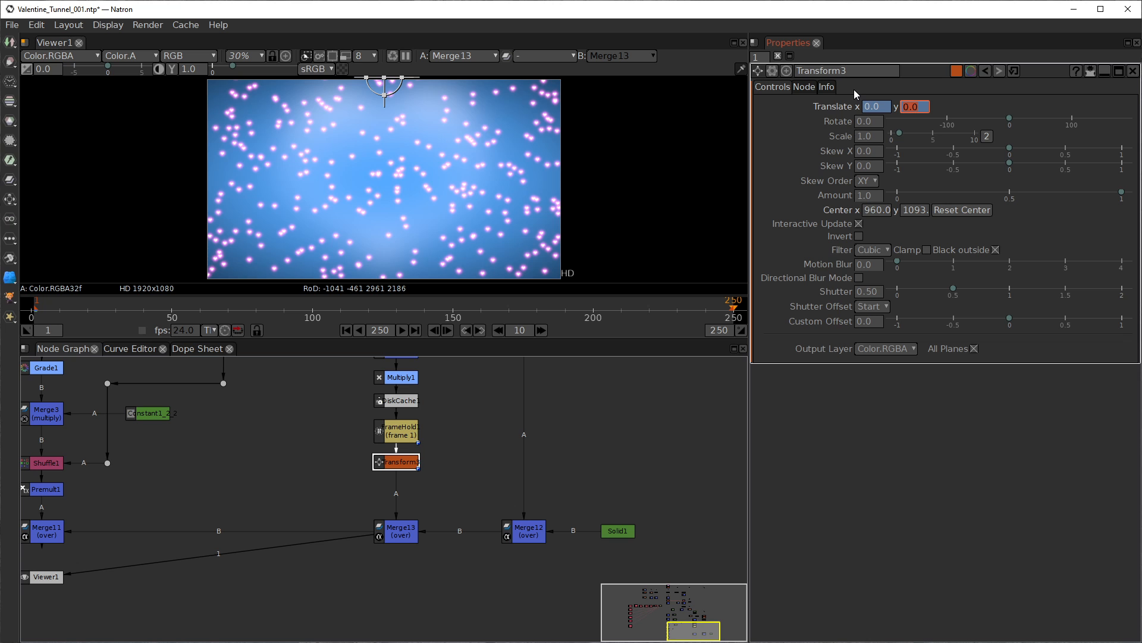
type("-1")
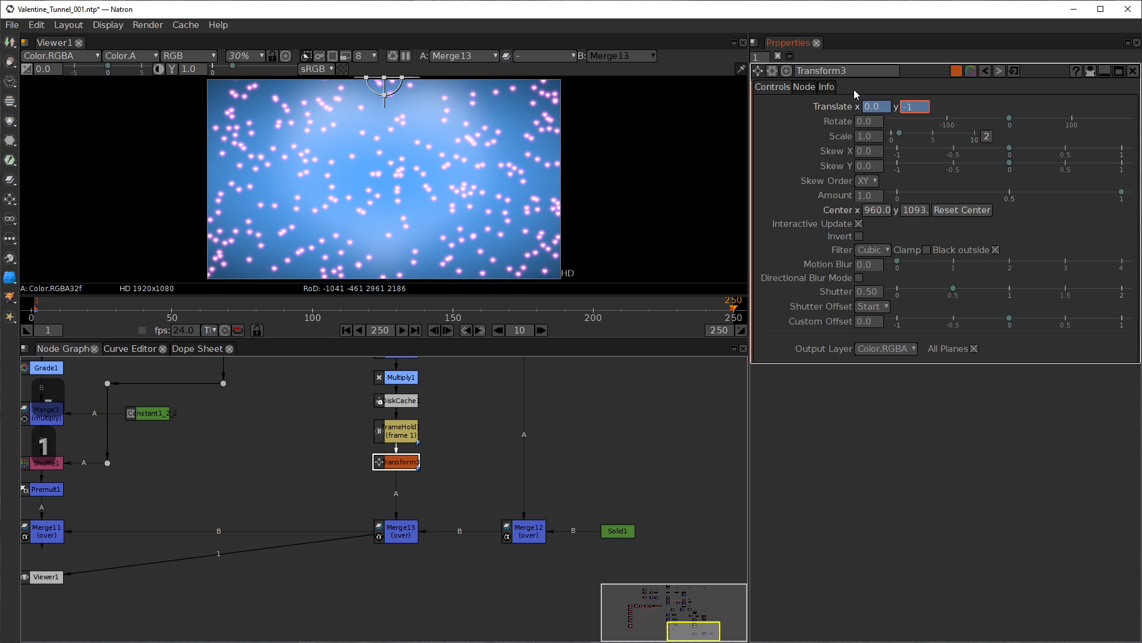
type("080")
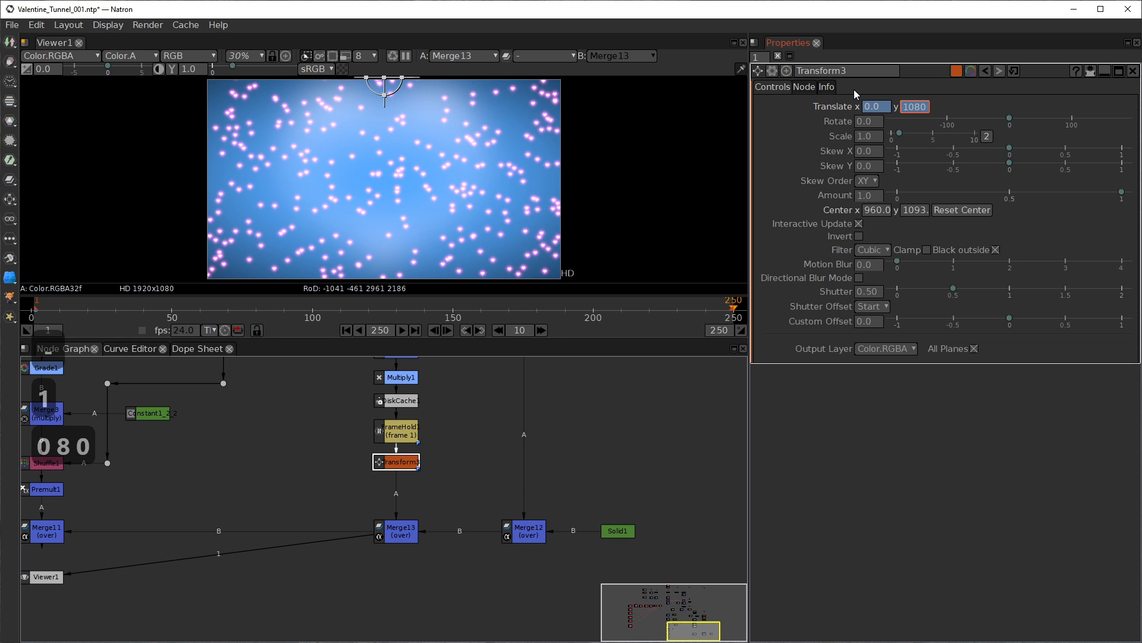
key("Return")
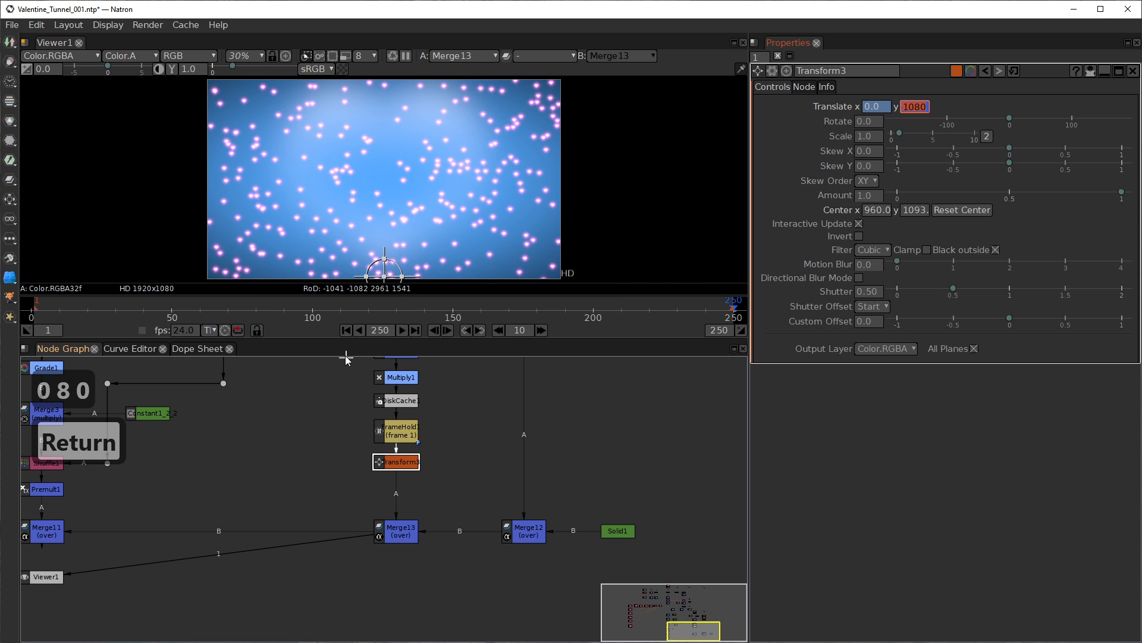
Step: Play the drifting hearts animation from frame 1, restart it from the beginning, and stop the playback
left_click(345, 330)
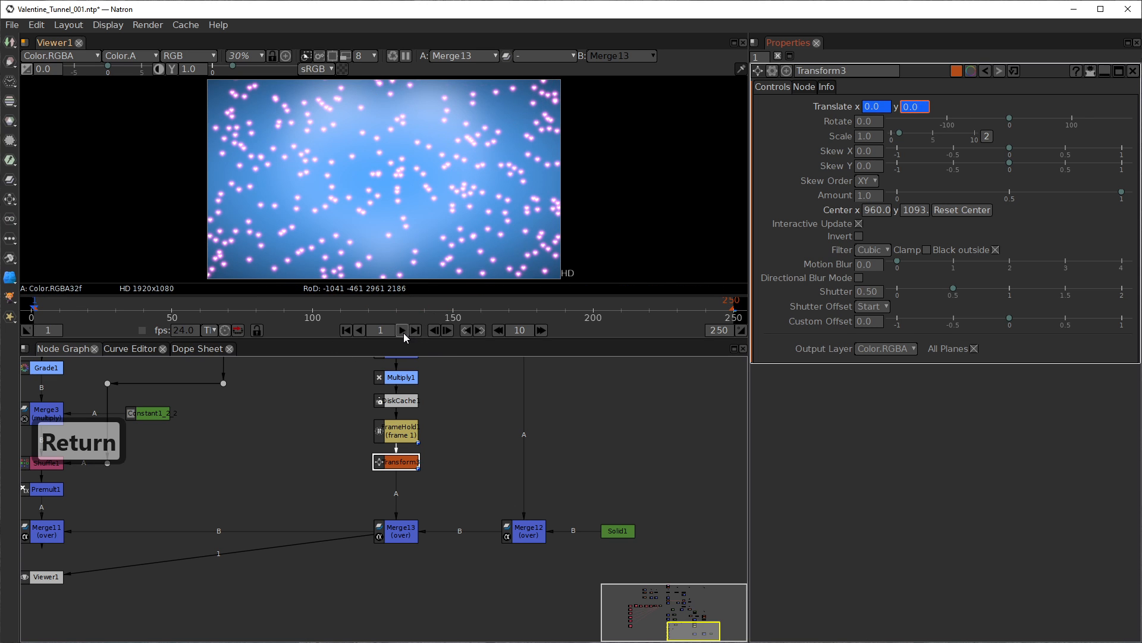
left_click(402, 330)
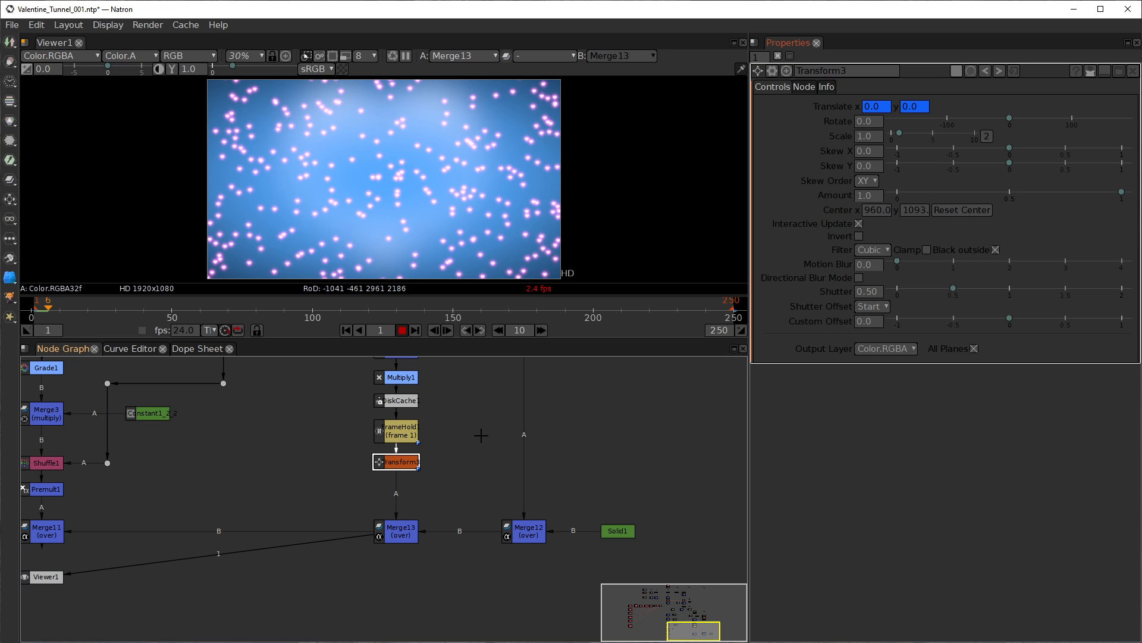
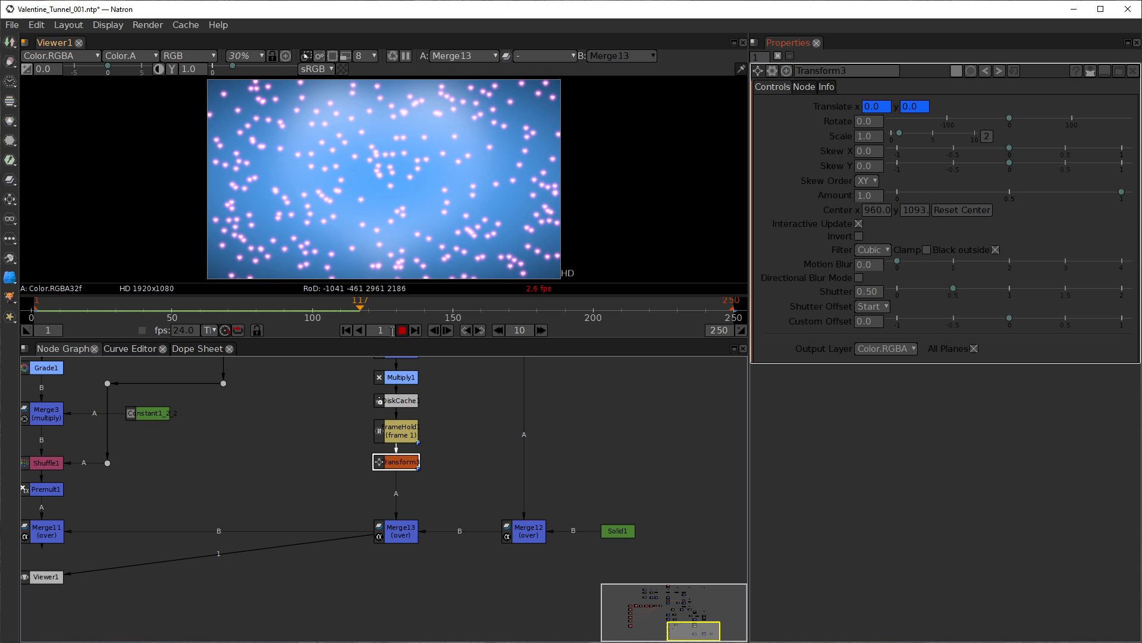
left_click(349, 332)
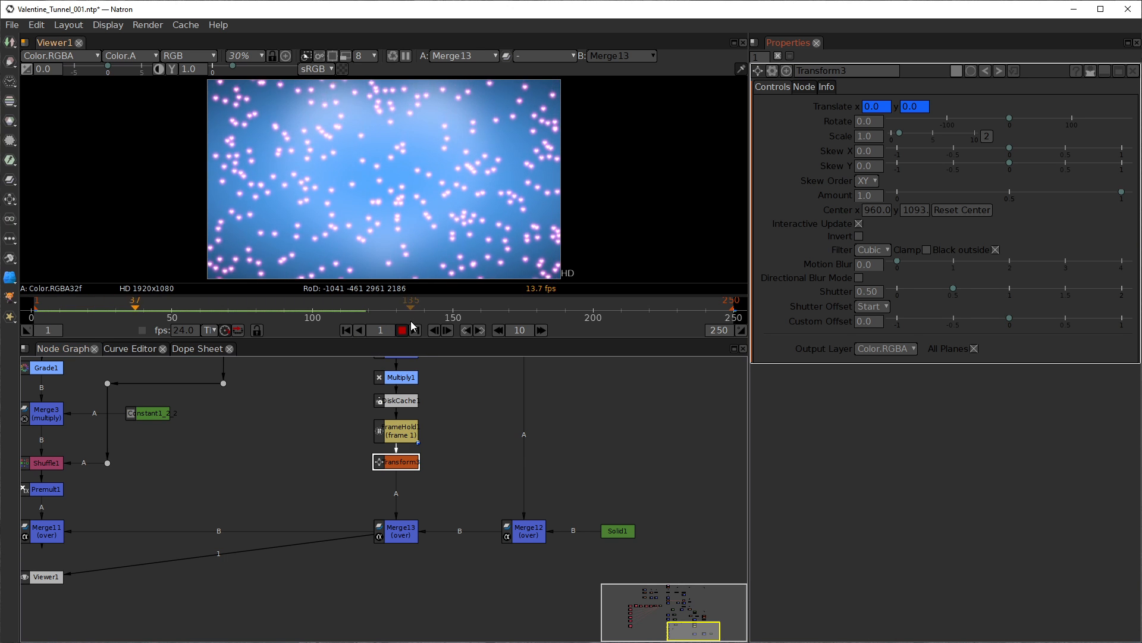
left_click(402, 330)
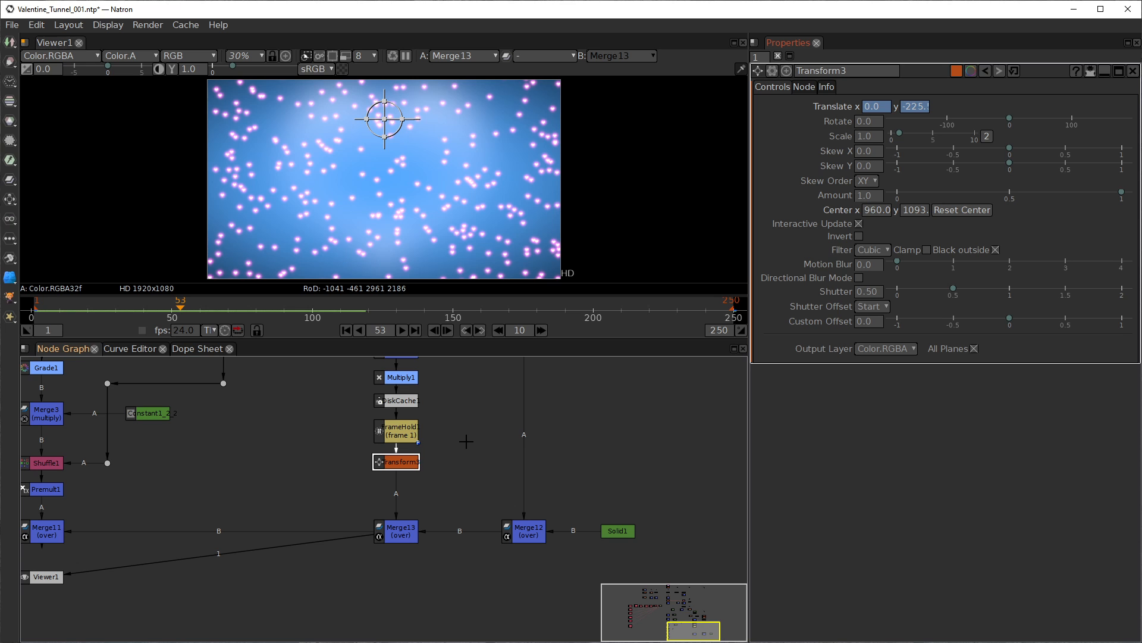
Step: Insert a Merge node into the B connection between Merge13 and Merge11
left_click_drag(329, 500, 472, 489)
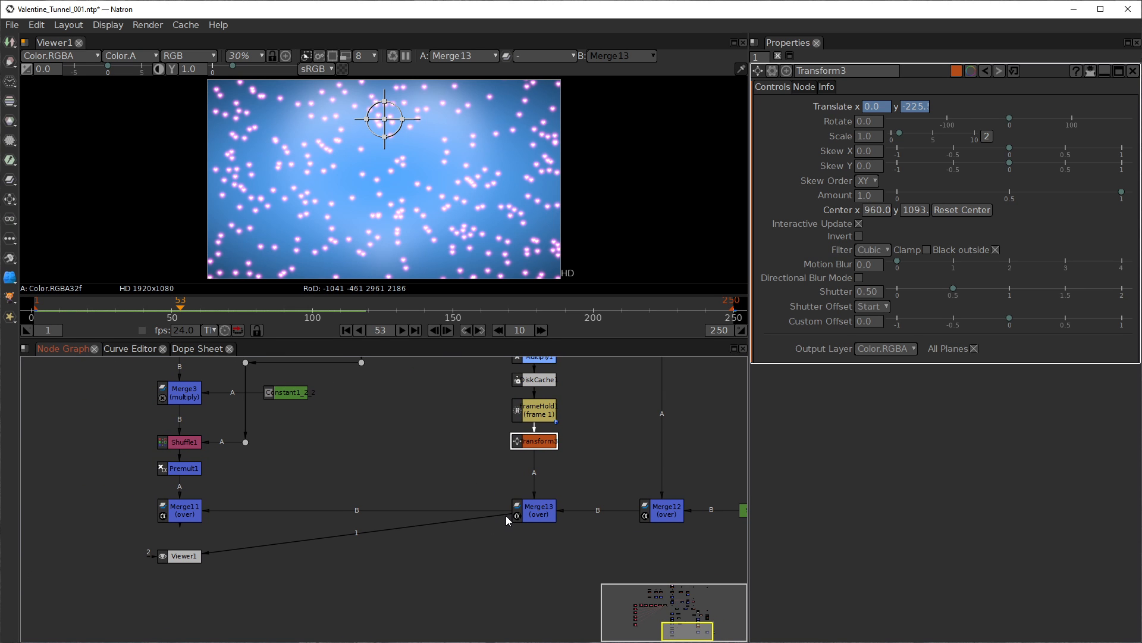
key("m")
left_click_drag(535, 475, 534, 444)
left_click_drag(588, 470, 343, 493)
left_click_drag(445, 462, 530, 510)
left_click_drag(339, 487, 390, 499)
Step: Move Viewer1 directly below Merge11 in the node graph
left_click_drag(453, 568, 453, 493)
scroll(427, 494, "up", 1)
left_click_drag(426, 551, 478, 500)
left_click_drag(358, 569, 488, 599)
left_click_drag(327, 552, 356, 562)
left_click_drag(289, 528, 285, 570)
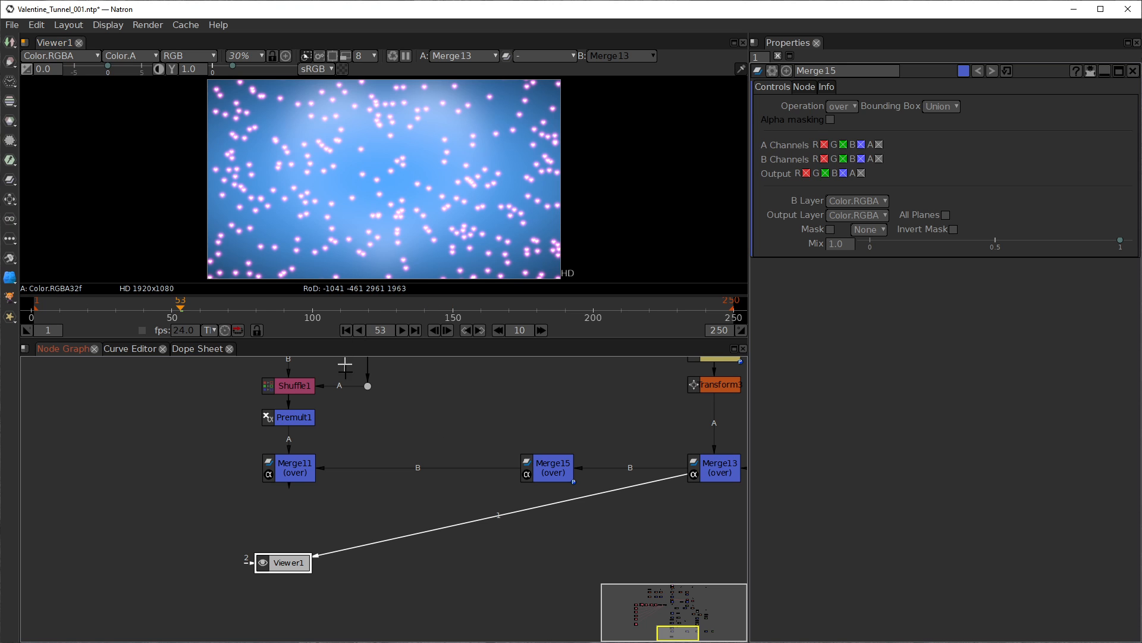
Step: Show Merge11's output in the viewer and compare it with the viewer's proxy mode on and off, leaving proxy enabled
left_click(293, 473)
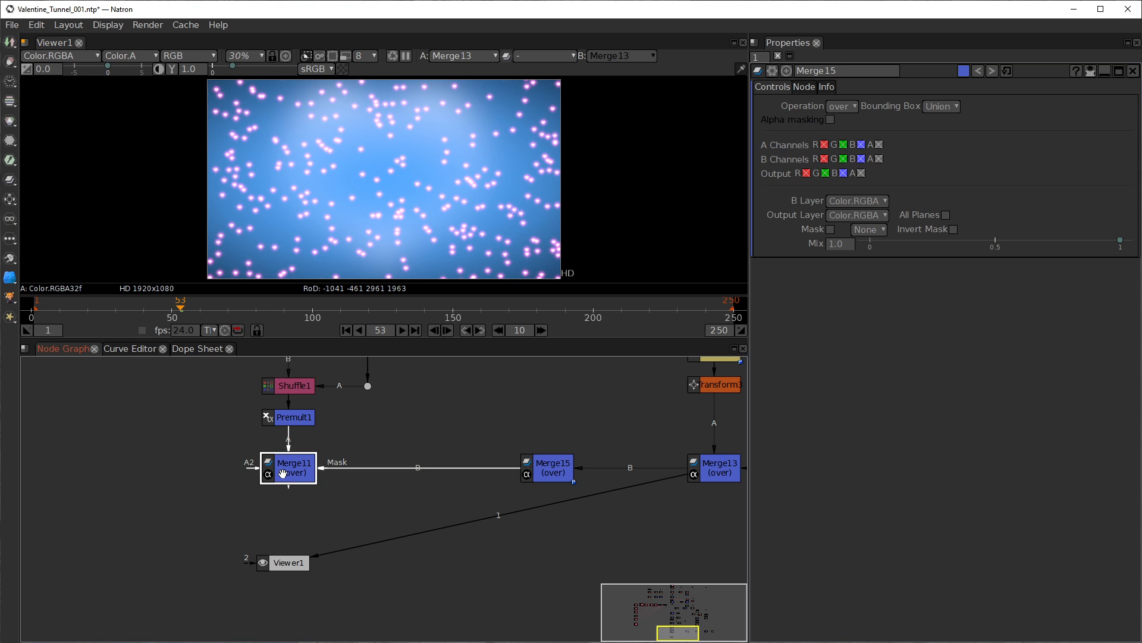
left_click(344, 58)
key("1")
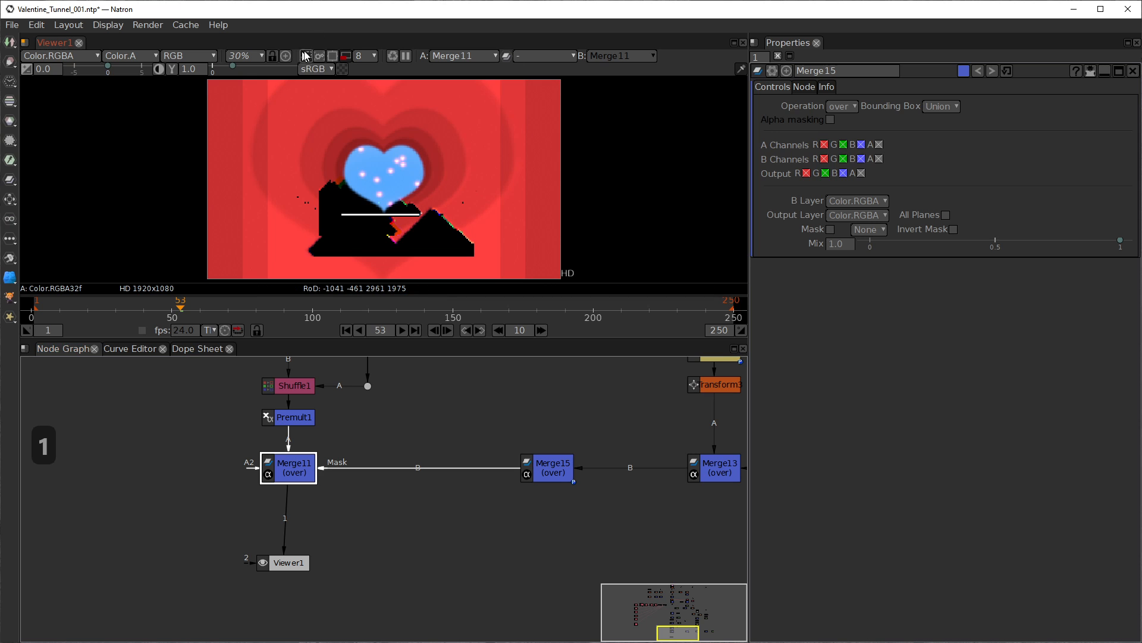
left_click(349, 60)
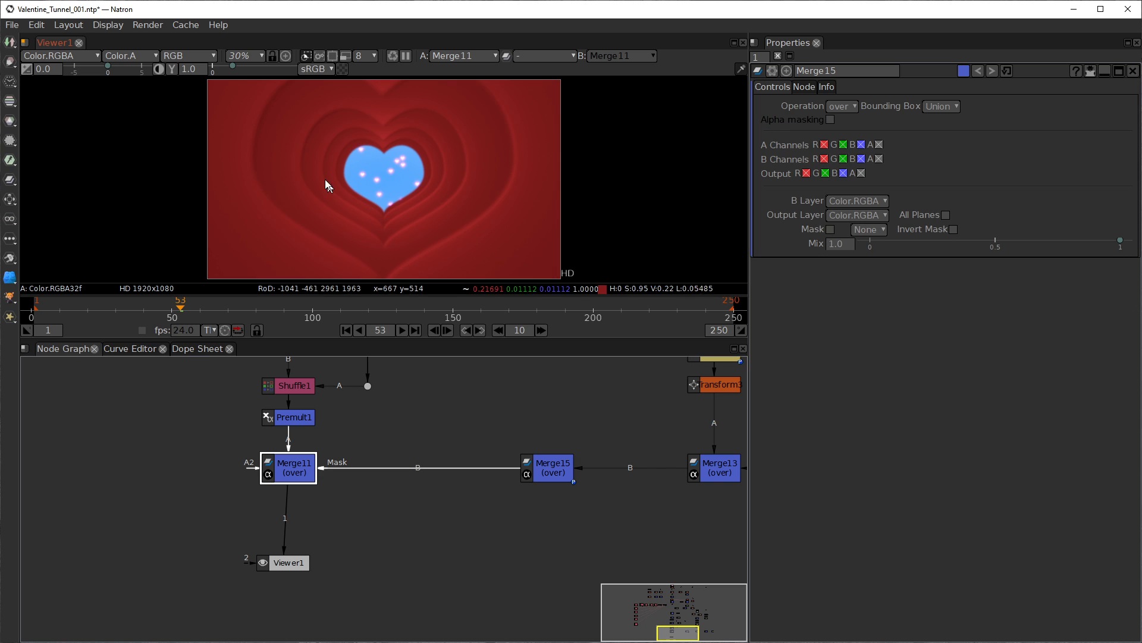
left_click(345, 56)
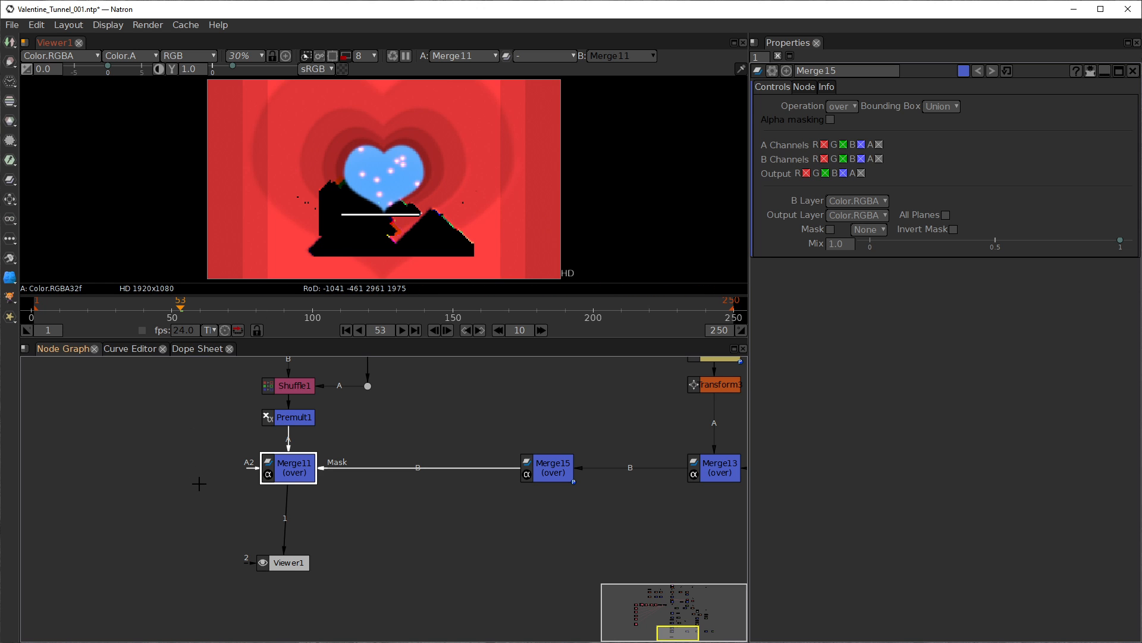
Step: Move Viewer1 farther down, directly under Merge11, to leave room for another node between them
left_click_drag(201, 477, 413, 465)
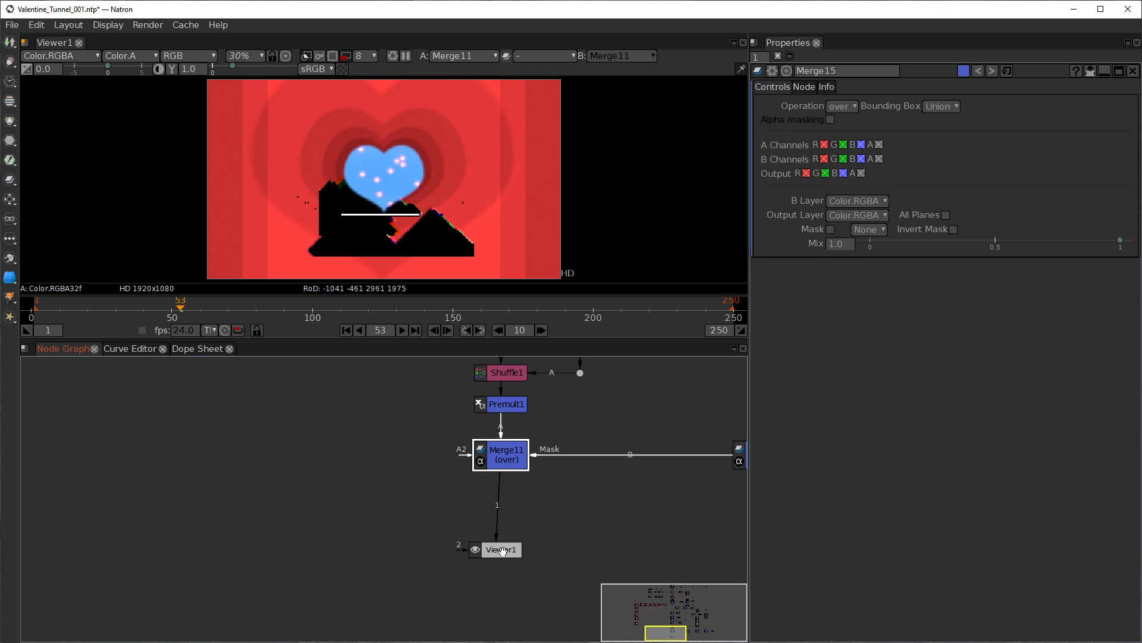
left_click_drag(493, 547, 308, 628)
left_click_drag(301, 510, 439, 493)
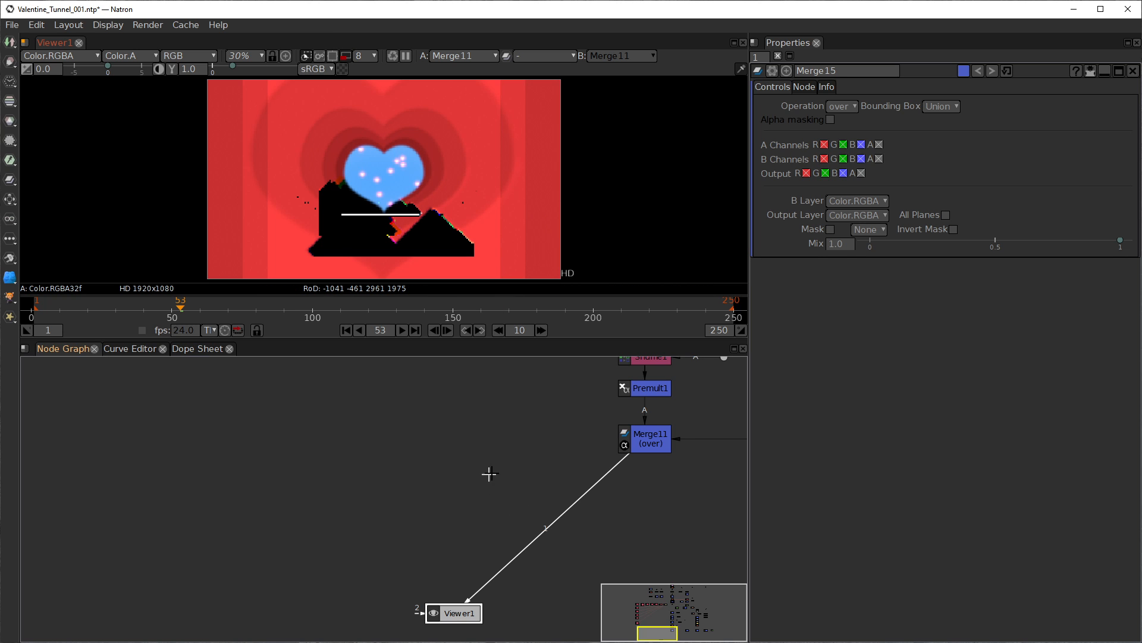
left_click_drag(596, 520, 235, 484)
scroll(234, 484, "up", 2)
left_click_drag(75, 600, 303, 595)
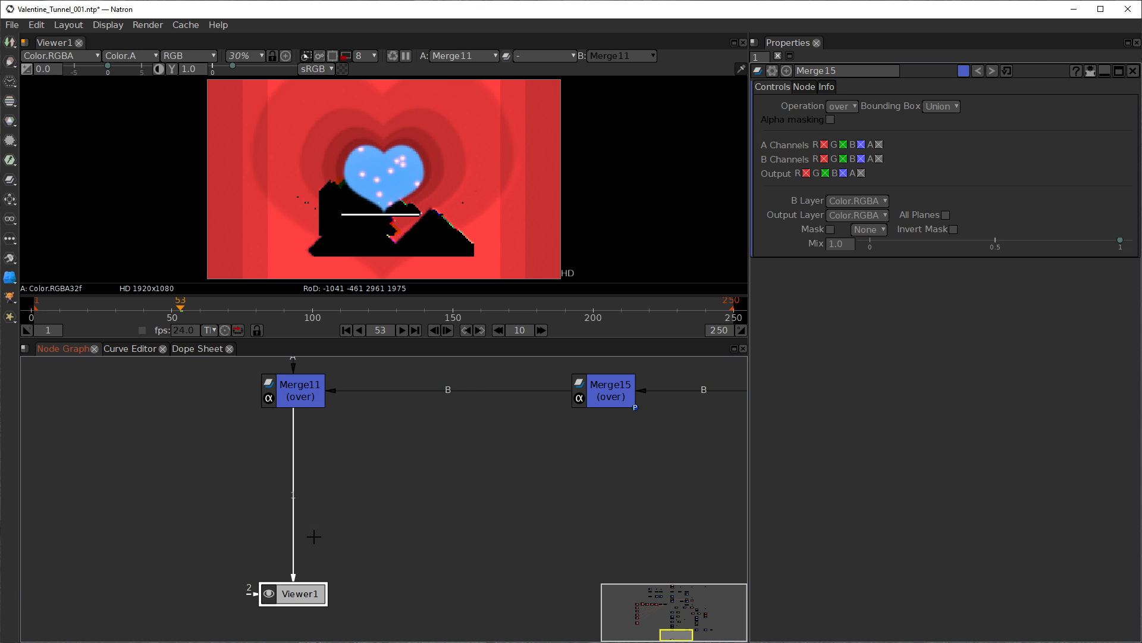
key("m")
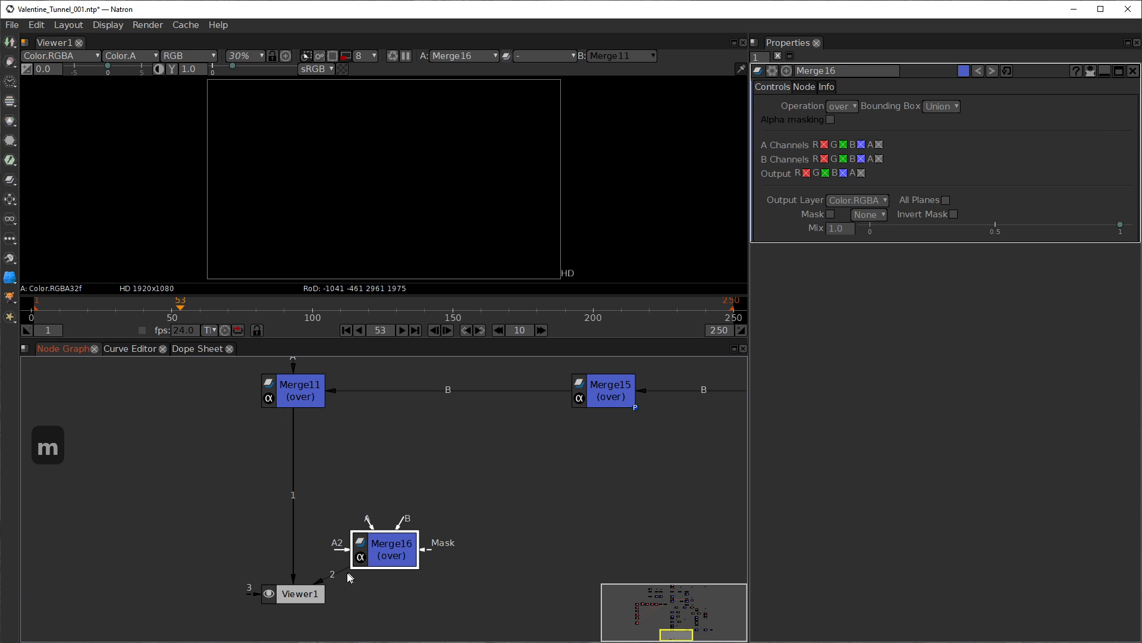
left_click(331, 575)
left_click_drag(397, 545, 396, 546)
key("Delete")
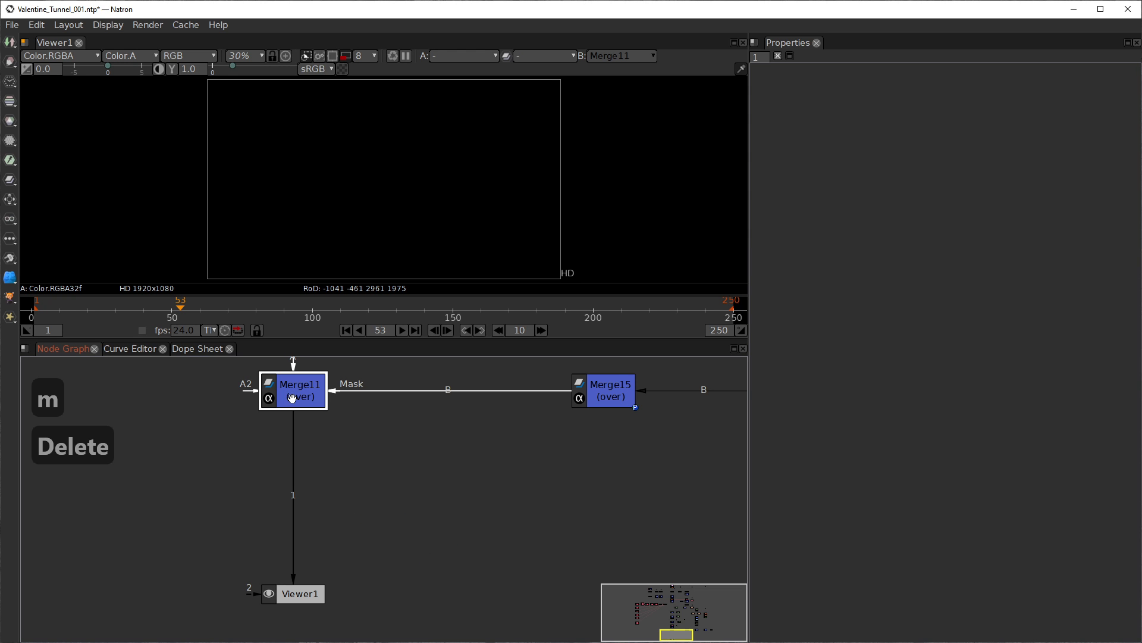
Step: Insert a Merge node between Merge11 and Viewer1 and place it midway between them
key("m")
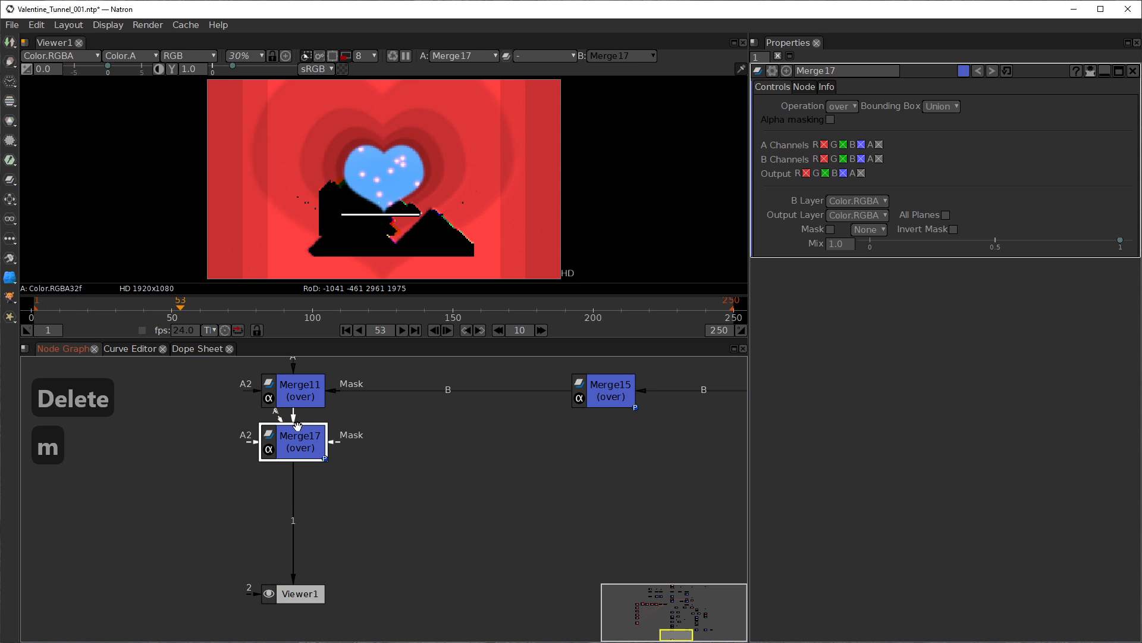
left_click_drag(296, 448, 295, 500)
Step: View the outputs of Merge12 and Solid1 in the viewer, returning to Merge12
left_click_drag(459, 463, 308, 494)
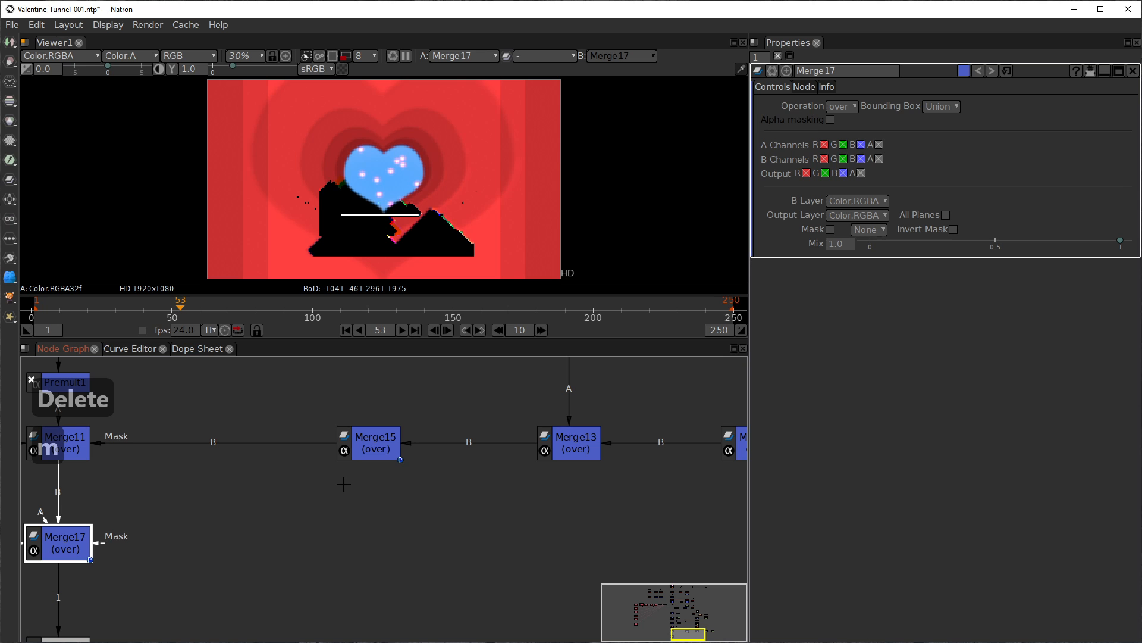
left_click_drag(658, 500, 385, 528)
left_click(487, 479)
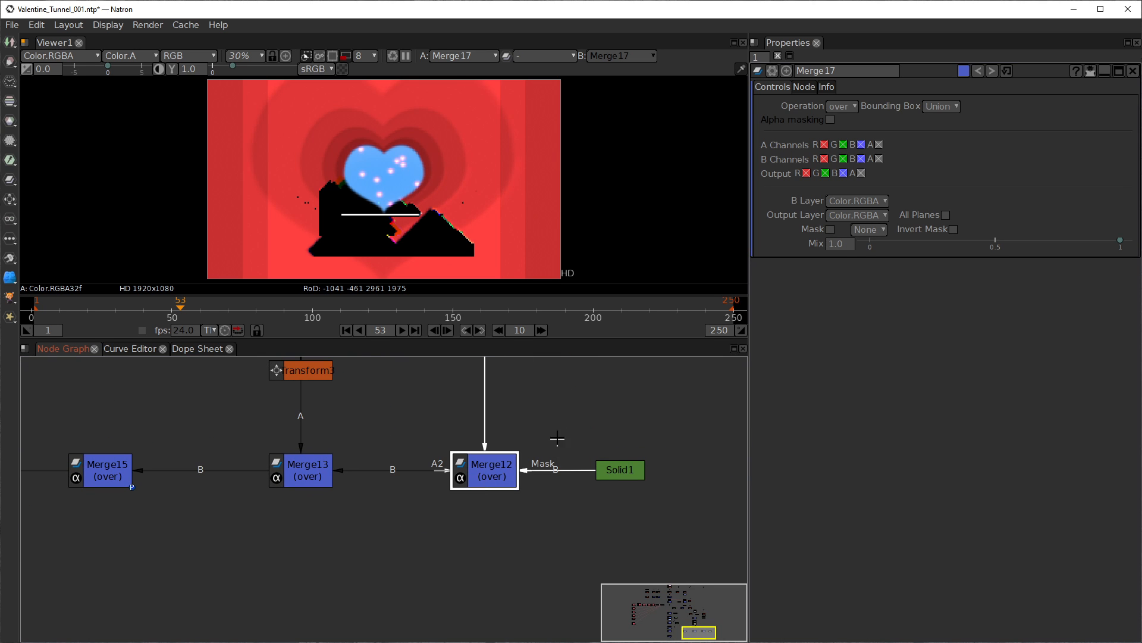
scroll(556, 435, "down", 2)
left_click_drag(555, 428, 414, 518)
key("1")
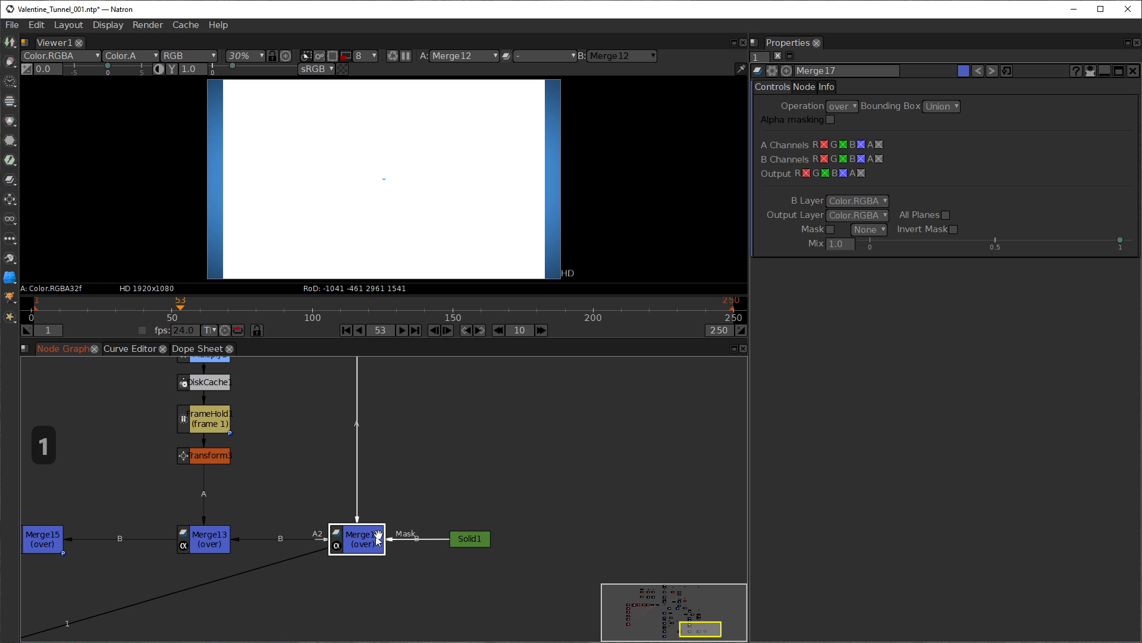
left_click(473, 543)
key("1")
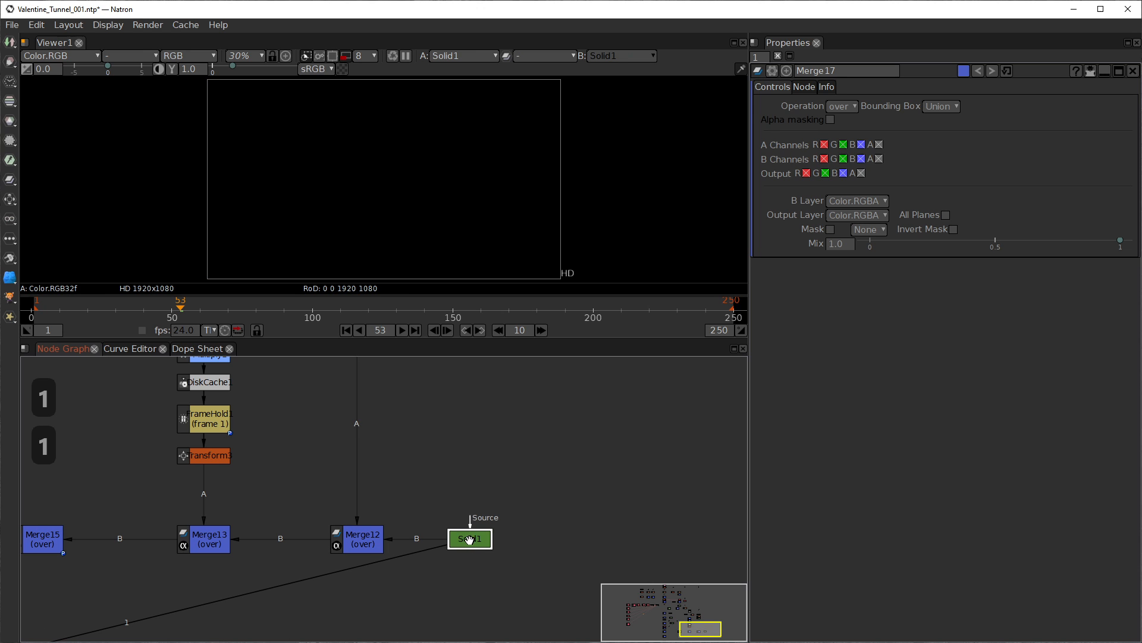
left_click(380, 548)
key("1")
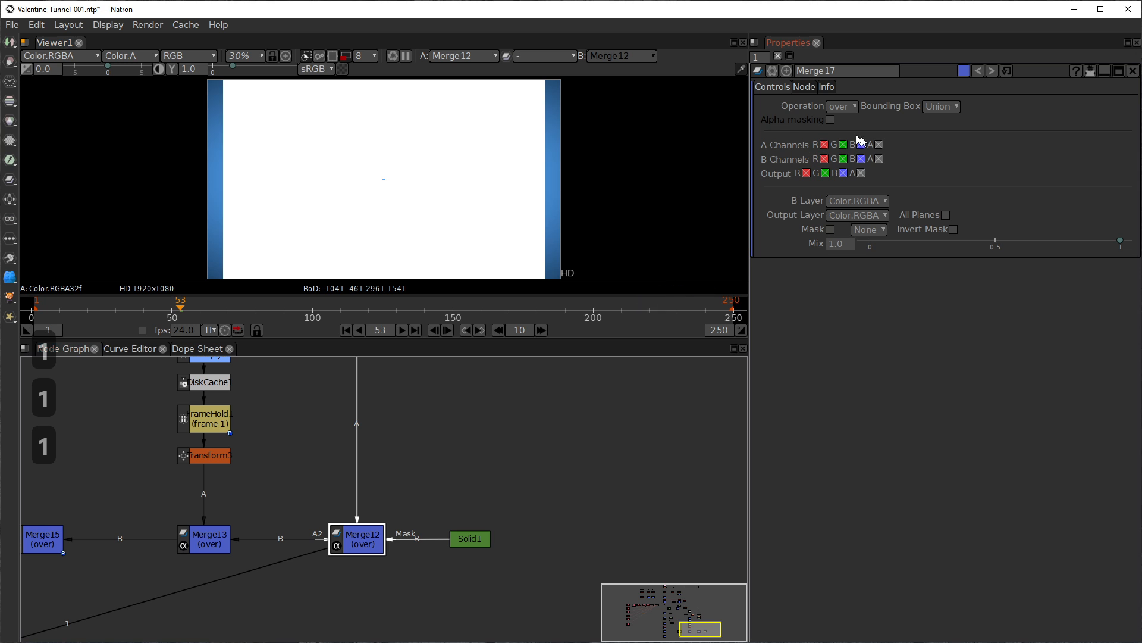
Step: Set Merge17's Bounding Box to B and recheck the outputs of Solid1 and Merge12 in the viewer
left_click(938, 106)
left_click(948, 158)
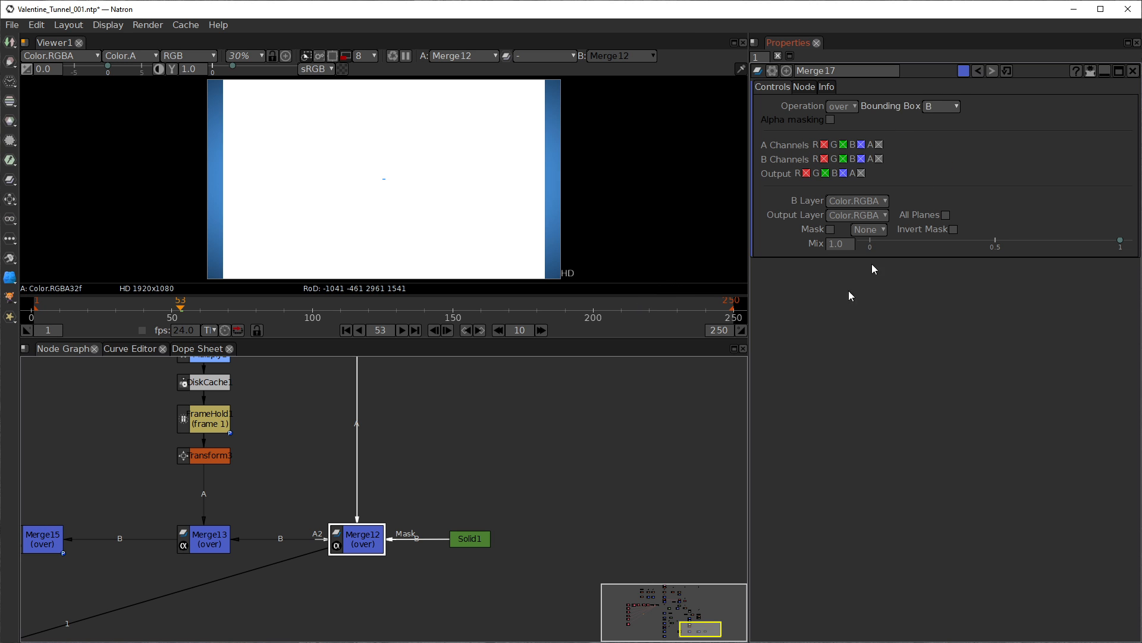
left_click(467, 540)
key("1")
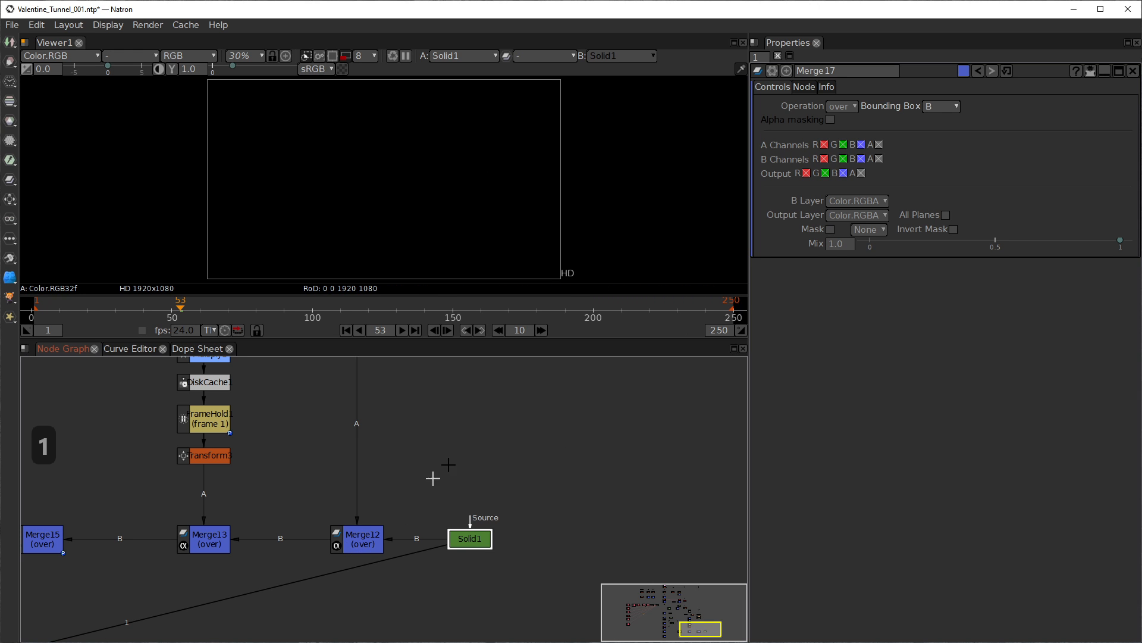
left_click(356, 541)
key("1")
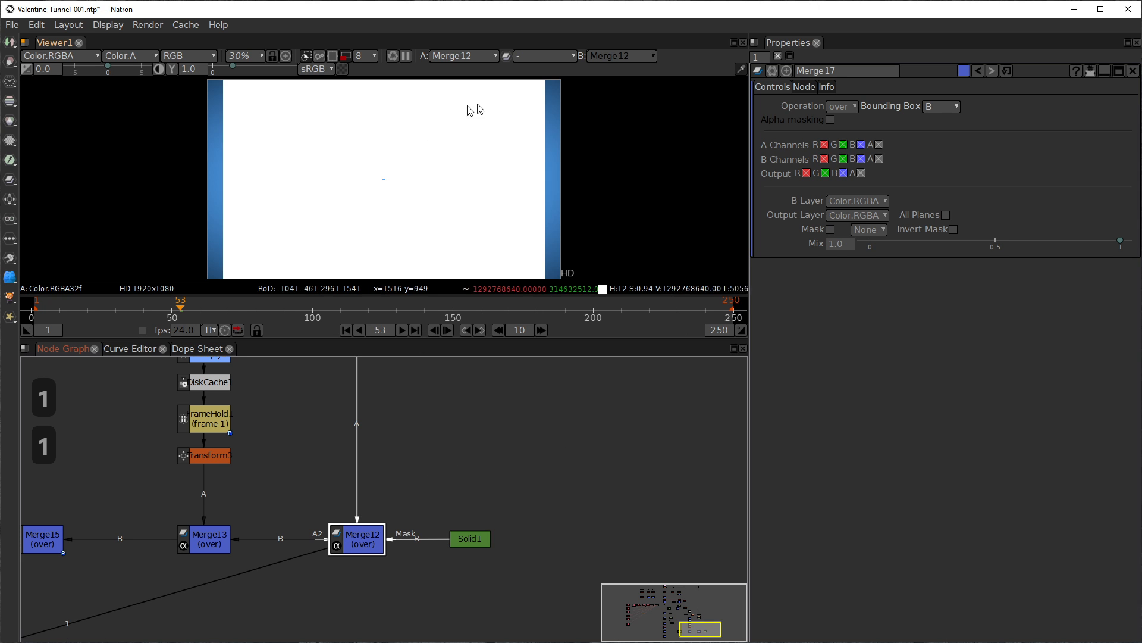
Step: Show Merge13's output in the viewer and set its Bounding Box to B
left_click_drag(408, 502, 634, 451)
left_click(436, 496)
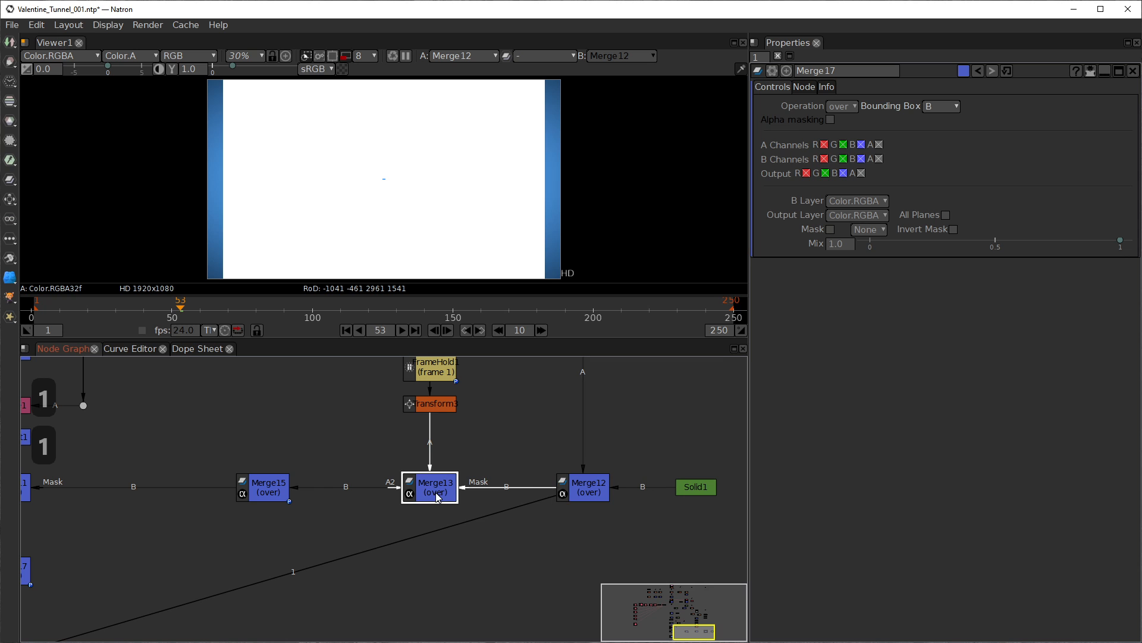
key("1")
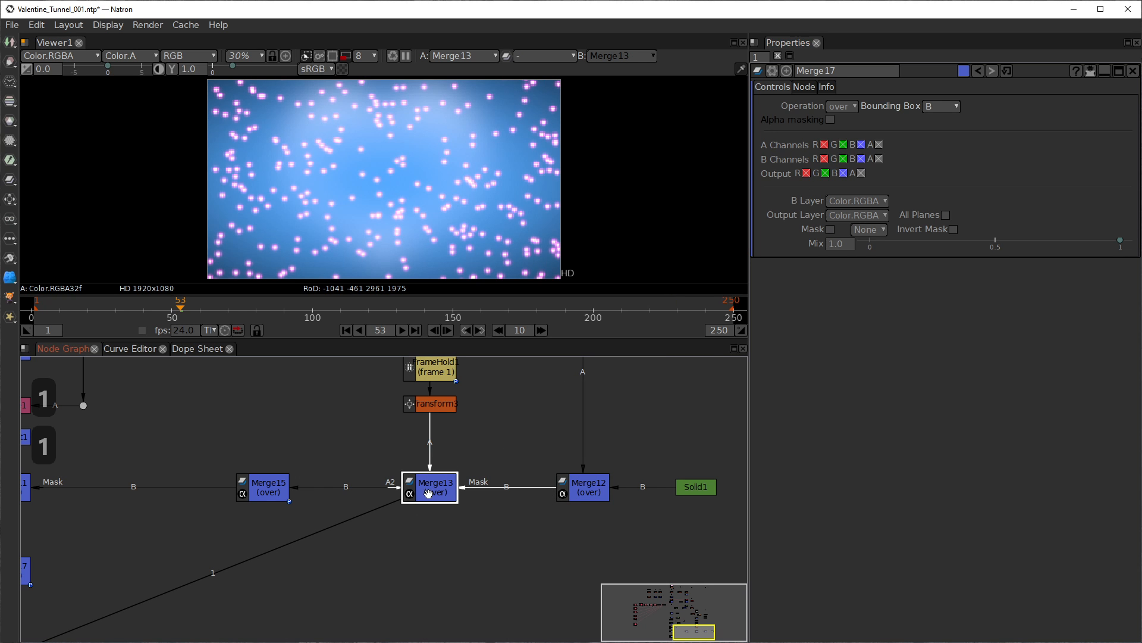
double_click(428, 493)
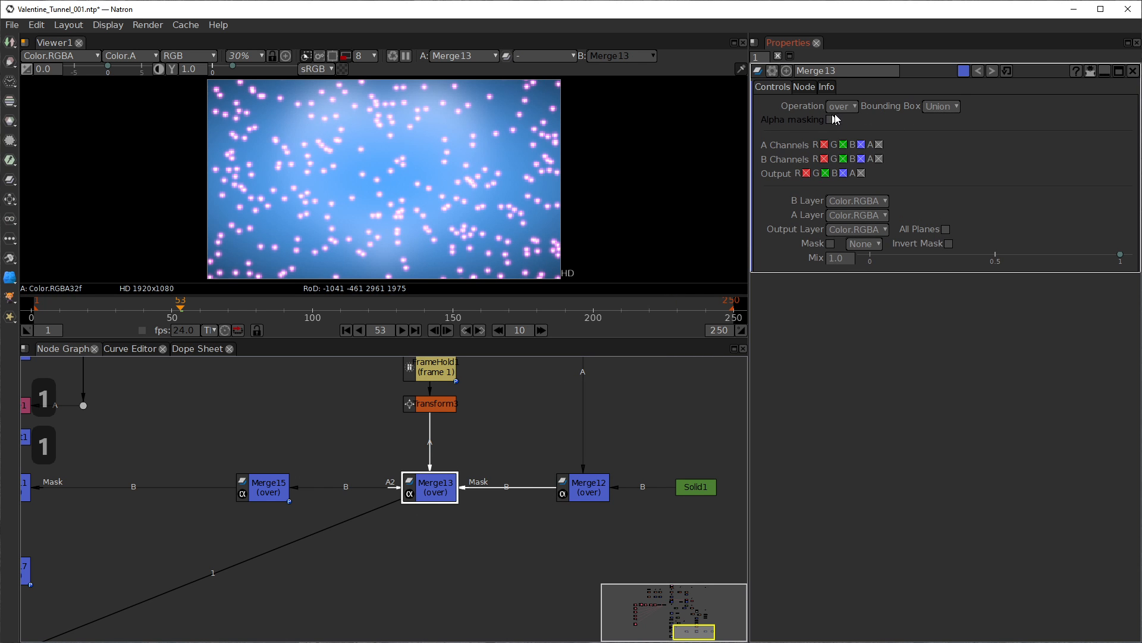
left_click(941, 107)
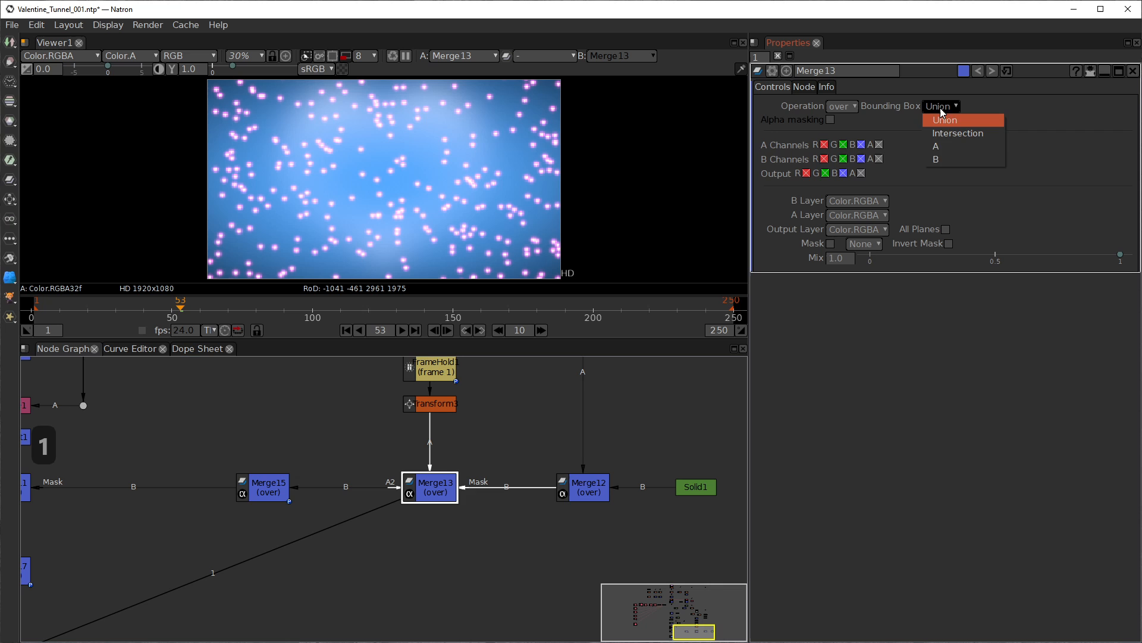
left_click(944, 159)
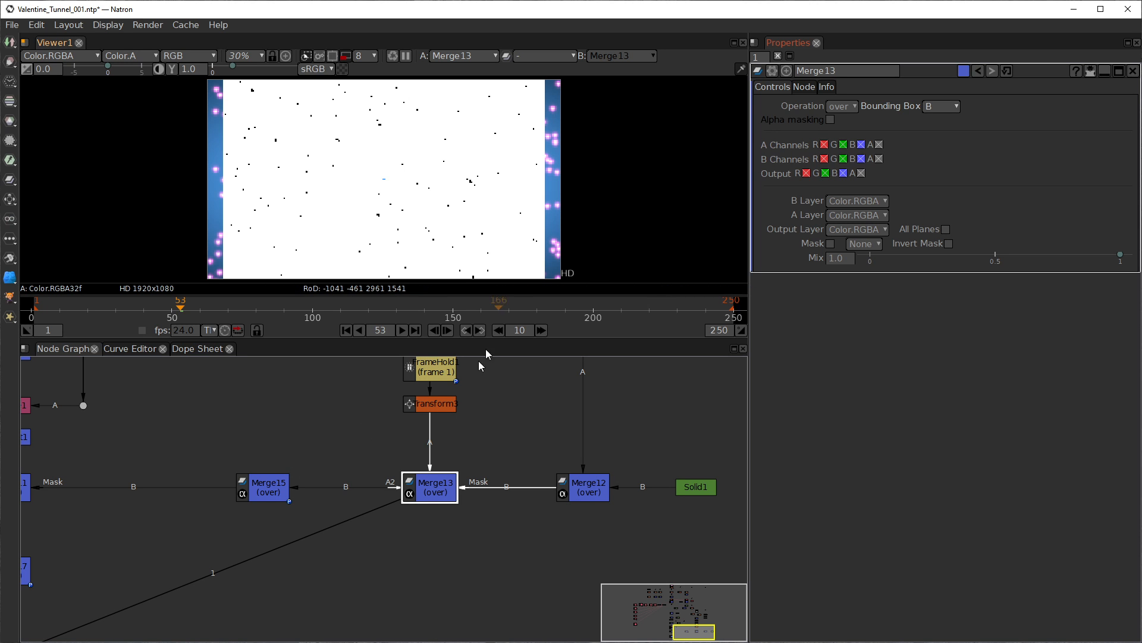
Step: Show Merge15's output in the viewer and set its Bounding Box to B
left_click(264, 486)
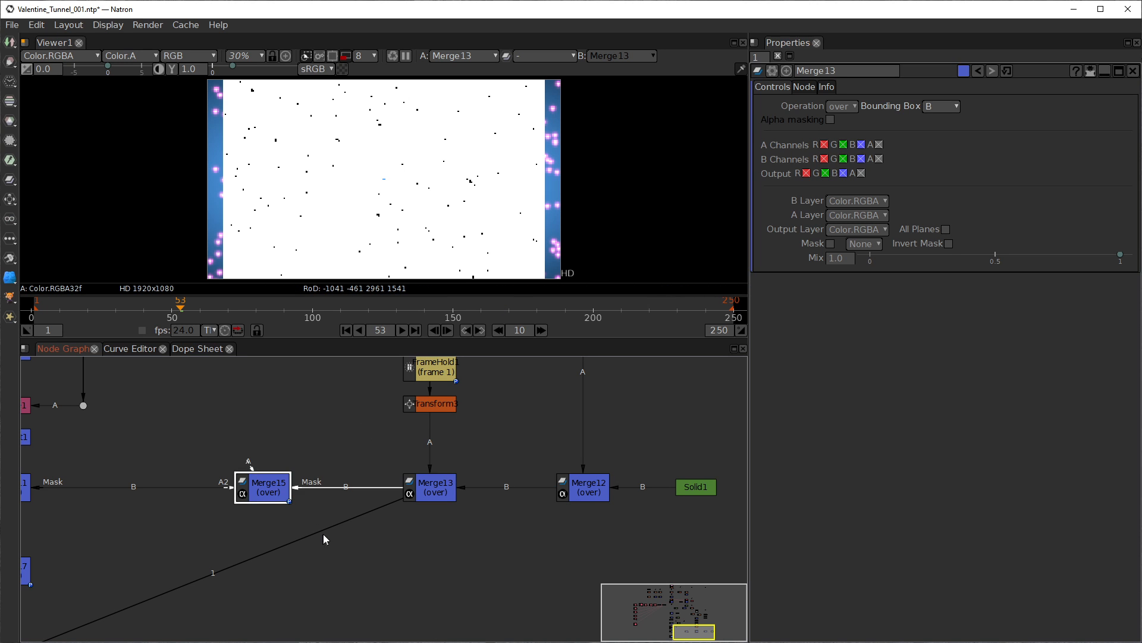
double_click(249, 479)
key("1")
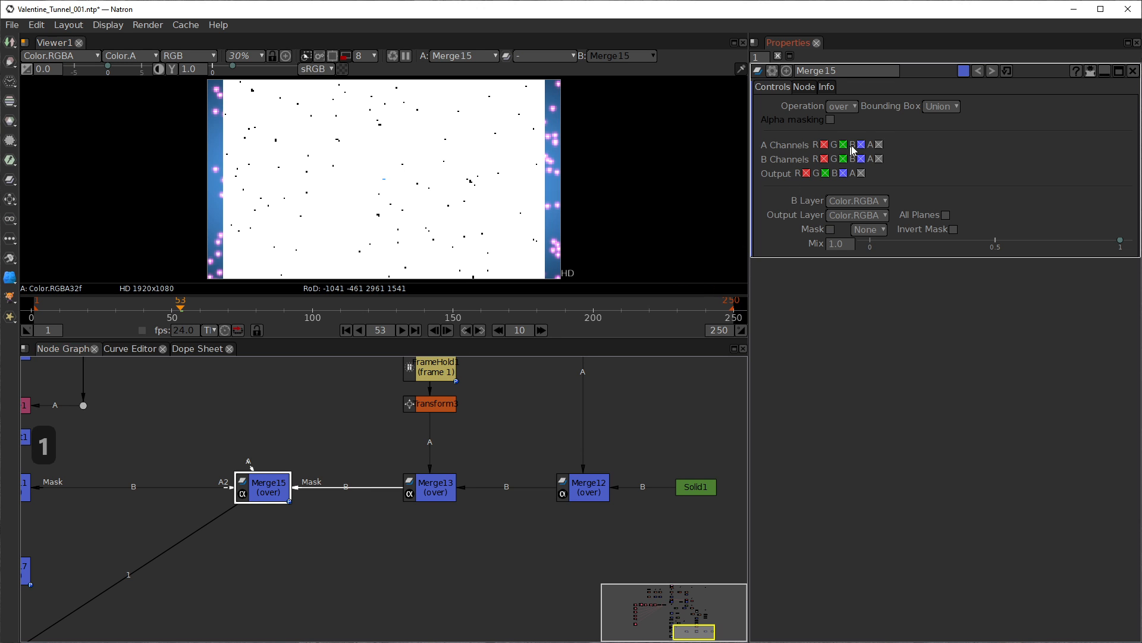
left_click(958, 107)
left_click(937, 164)
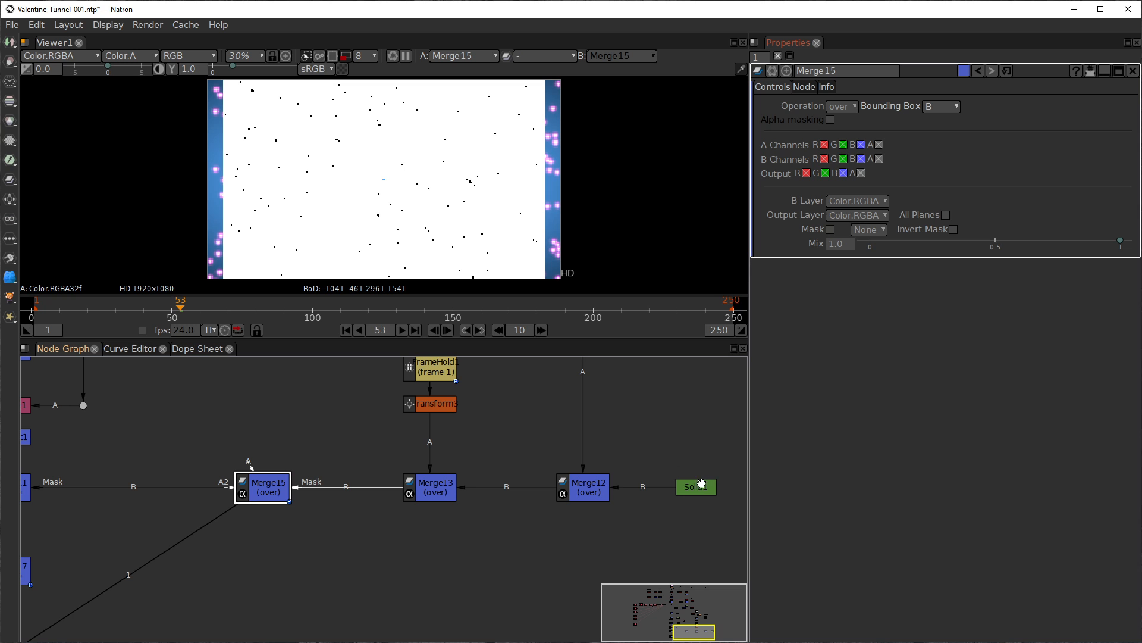
Step: Show Merge11's output in the viewer and set its Bounding Box to B
left_click_drag(181, 494, 498, 520)
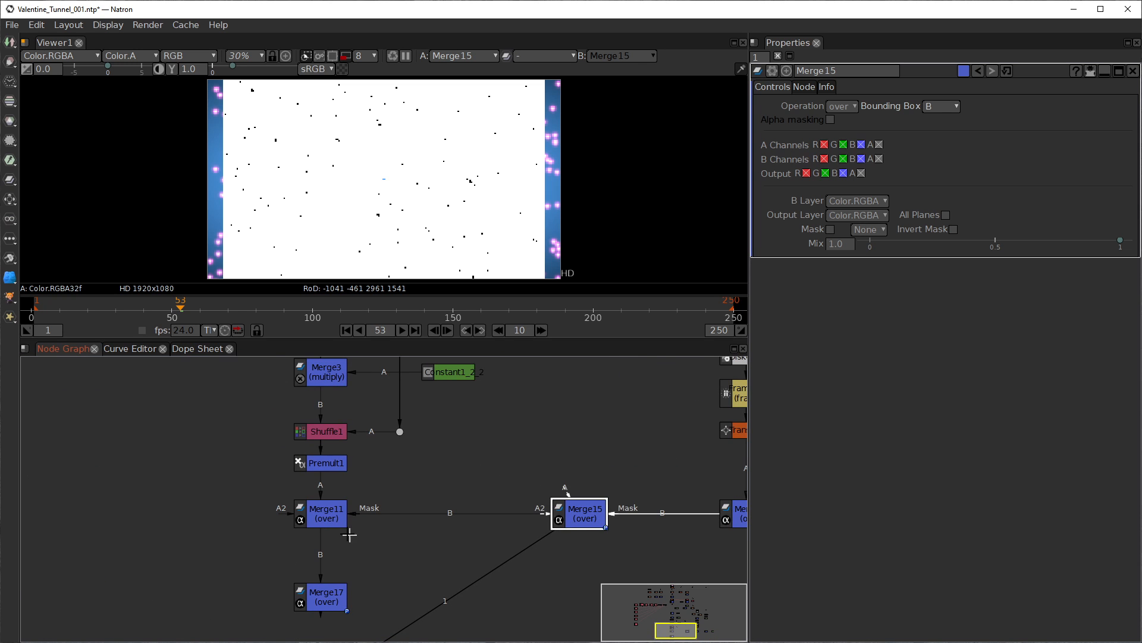
left_click(329, 521)
double_click(325, 518)
key("1")
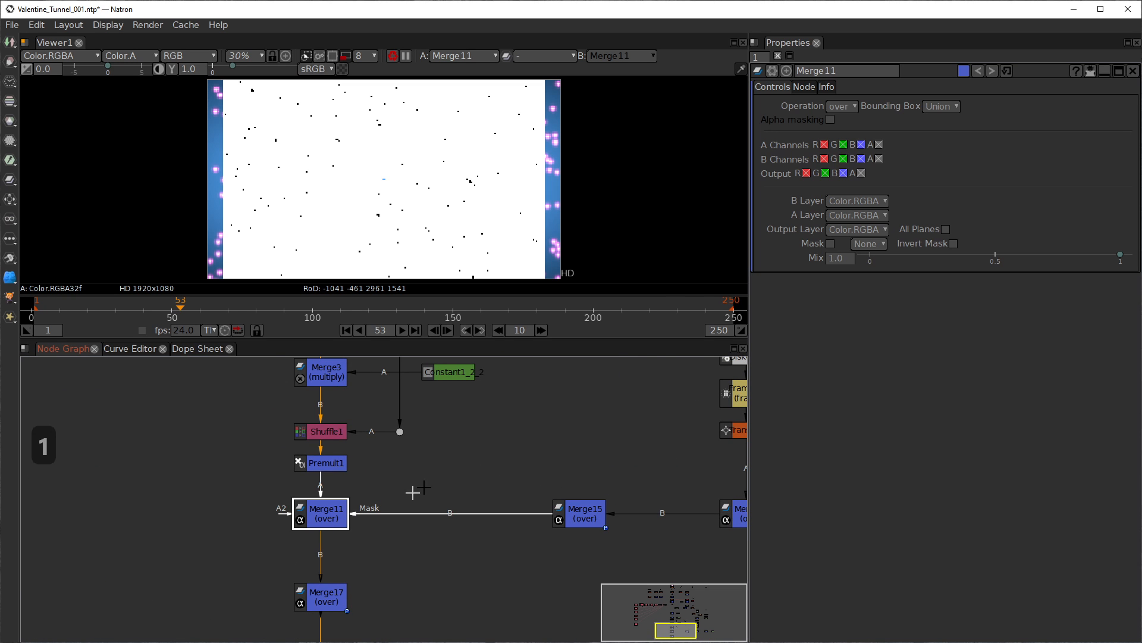
left_click(941, 105)
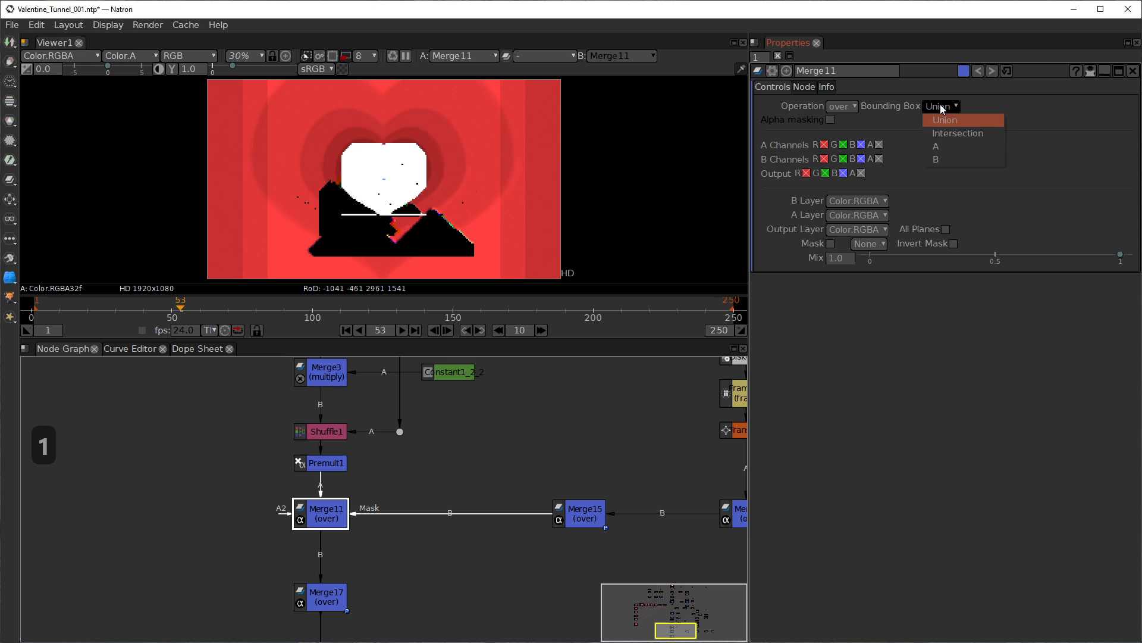
left_click(938, 159)
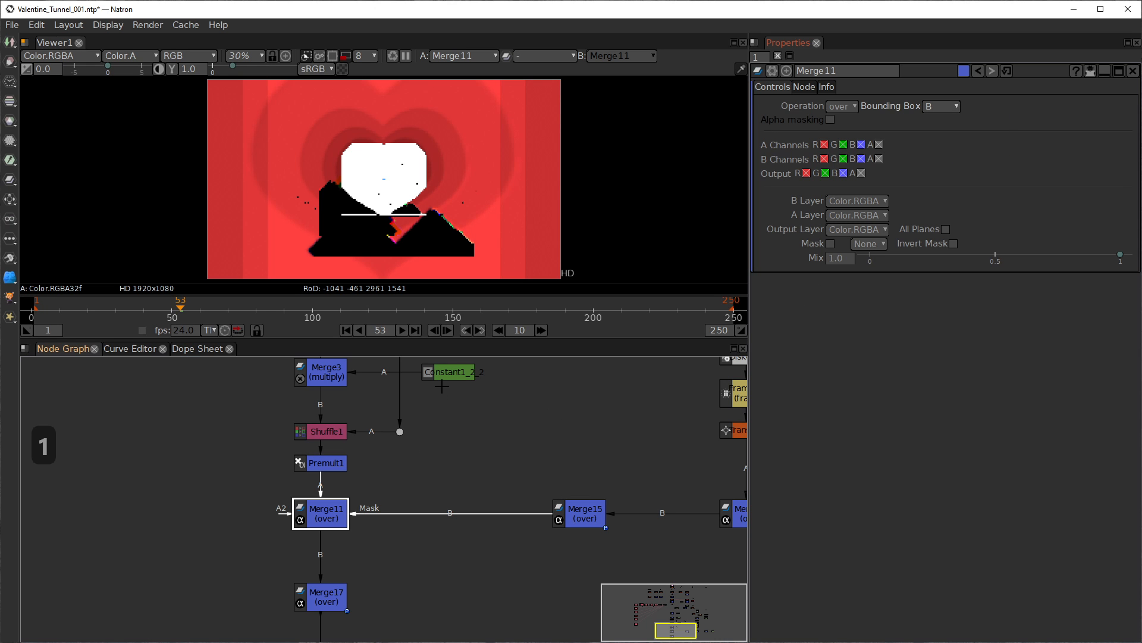
Step: Show Merge17's output in the viewer and move the Viewer1 node slightly lower beneath it
left_click_drag(411, 586, 489, 460)
double_click(408, 475)
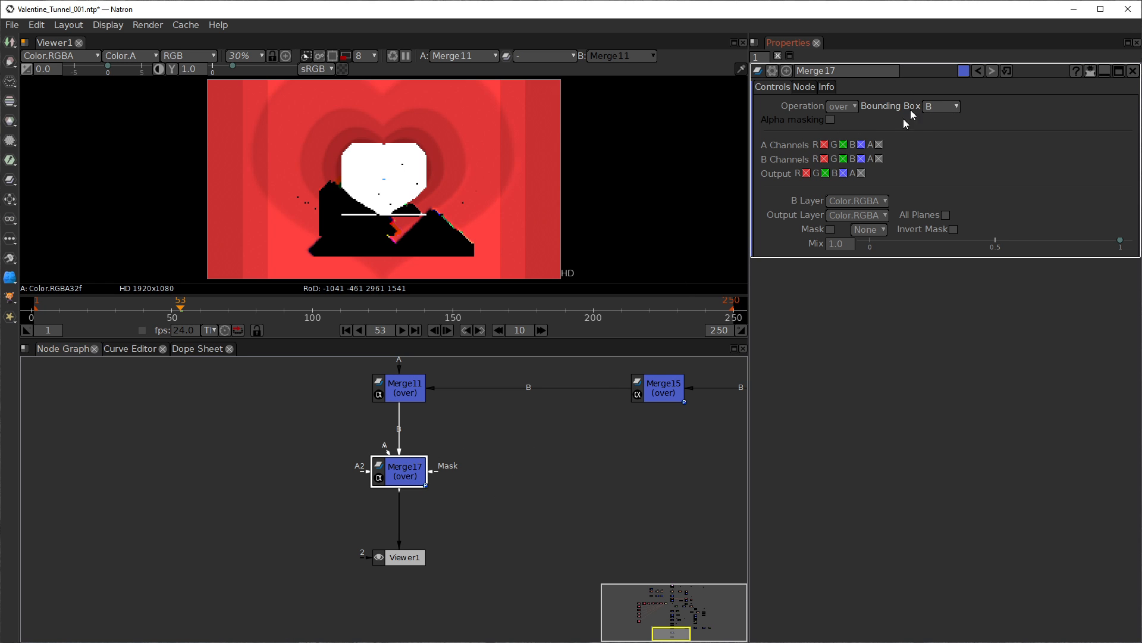
key("1")
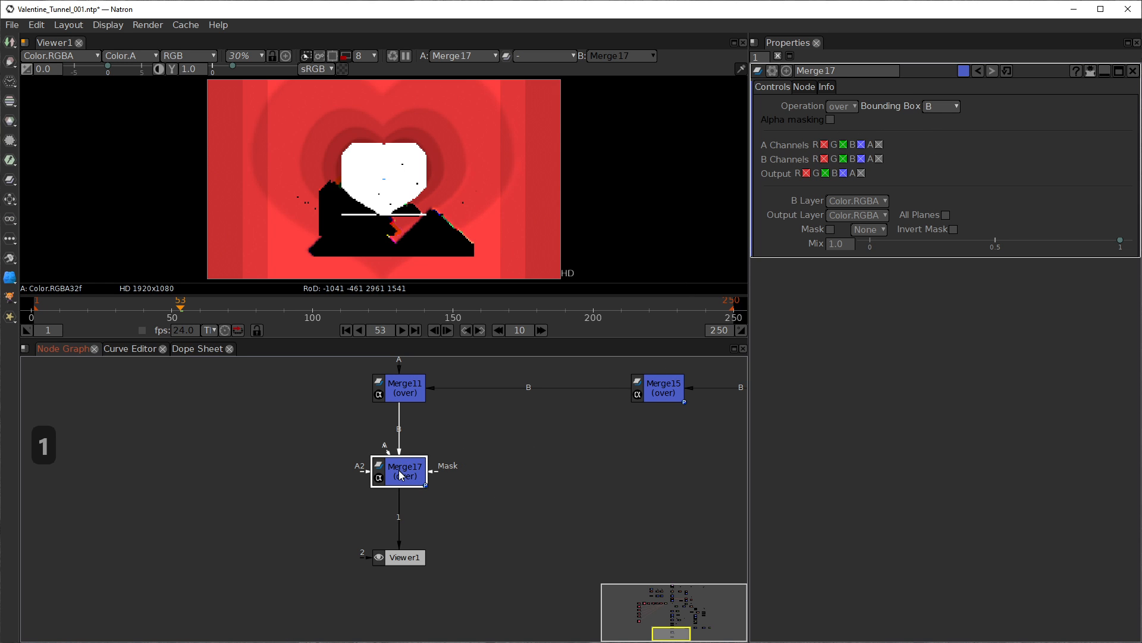
left_click(393, 557)
left_click_drag(393, 557, 393, 592)
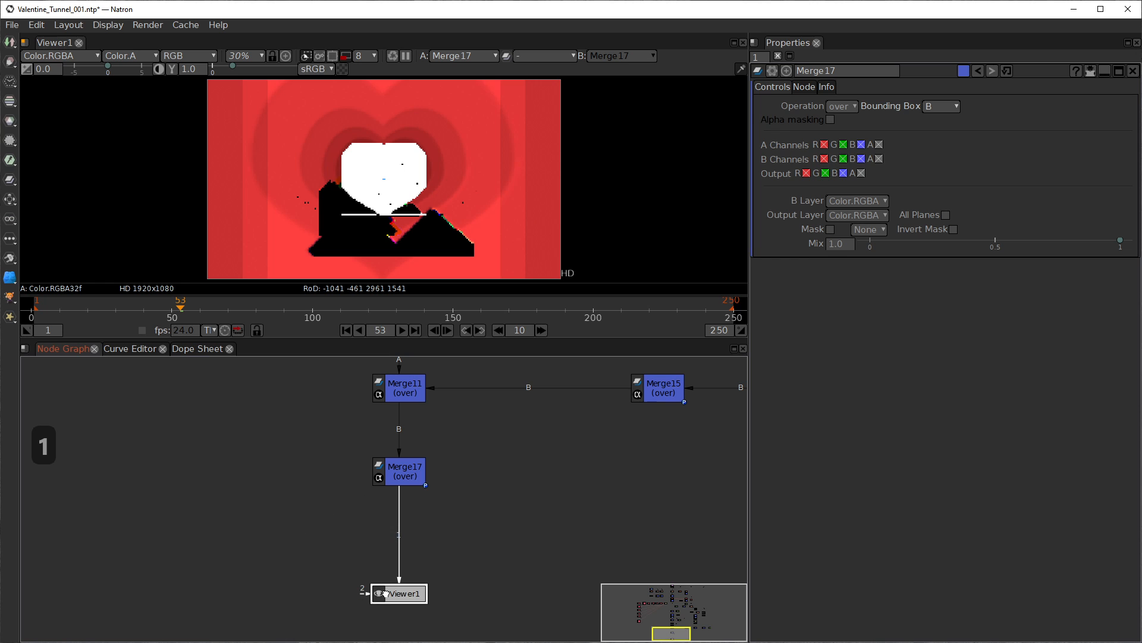
left_click(390, 465)
Step: Add a Text node in the empty graph area beside the merge chain and show its output in the viewer
left_click_drag(478, 499, 729, 513)
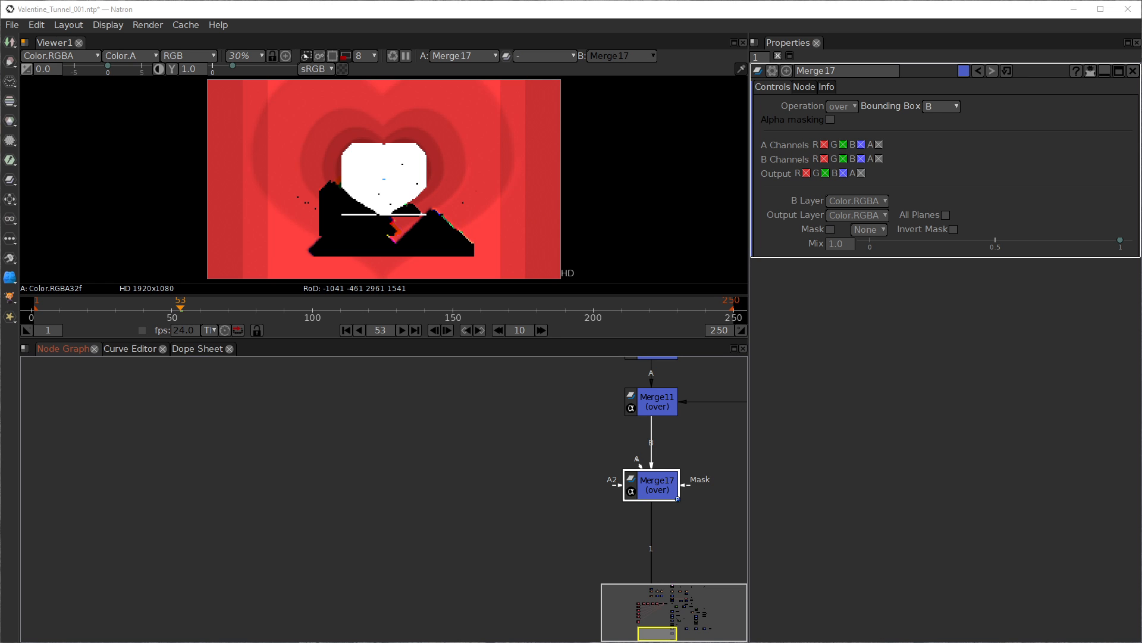
left_click(250, 449)
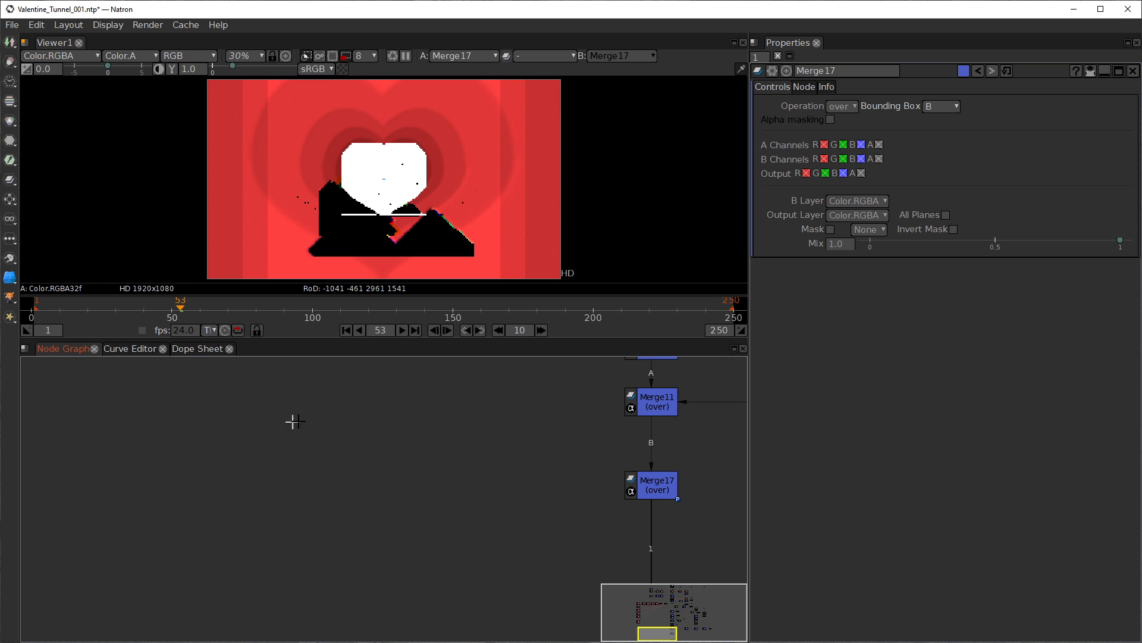
left_click_drag(291, 421, 280, 490)
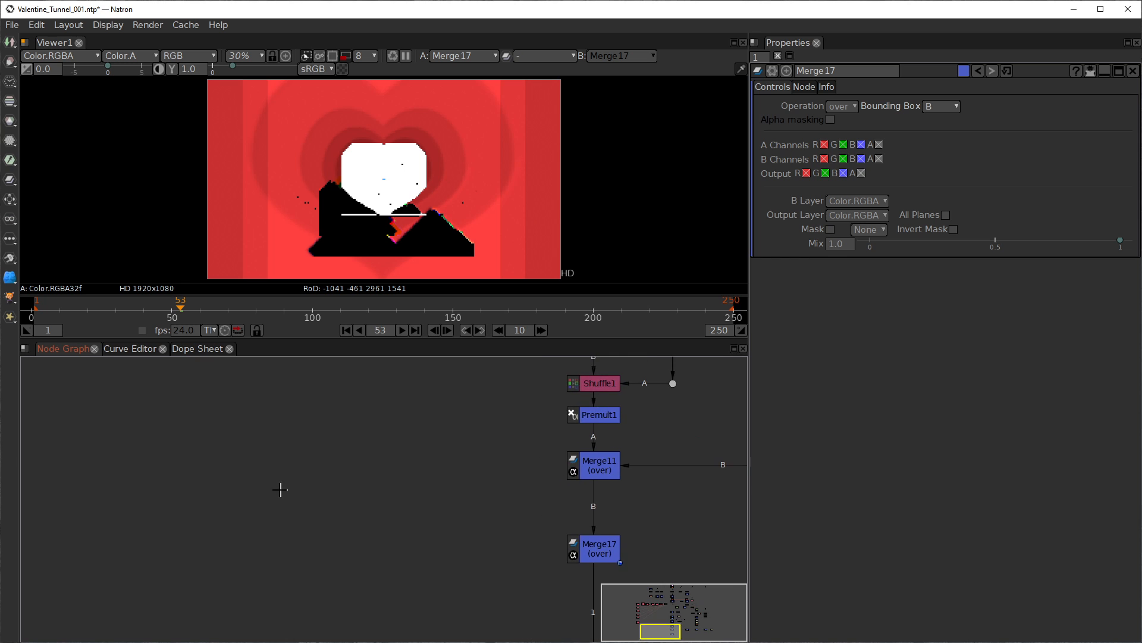
left_click_drag(239, 445, 272, 467)
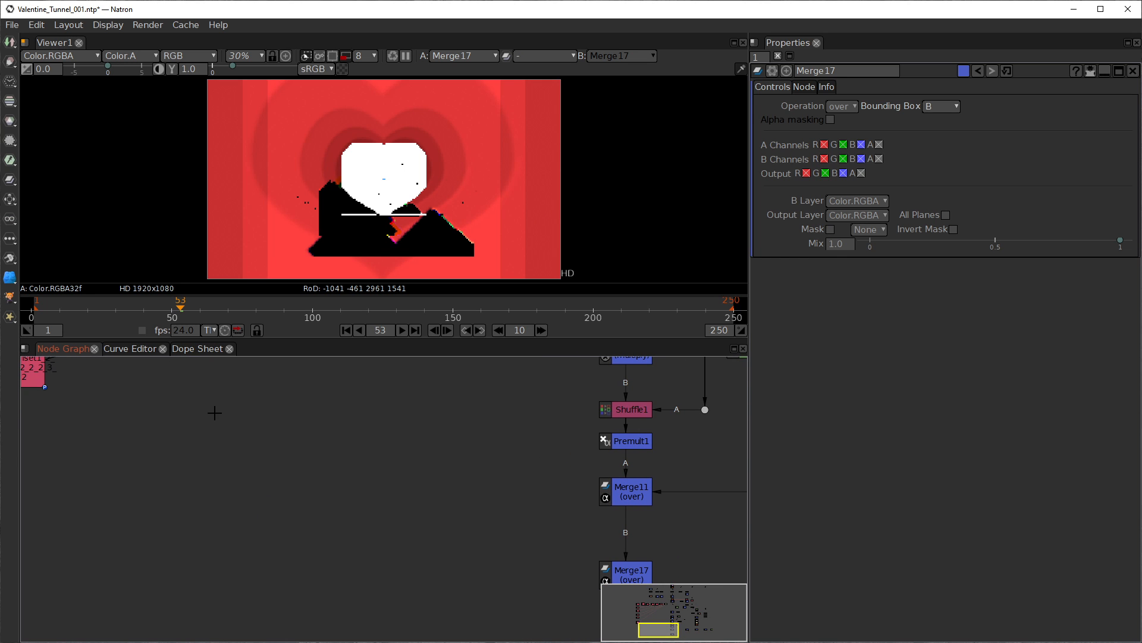
key("Tab")
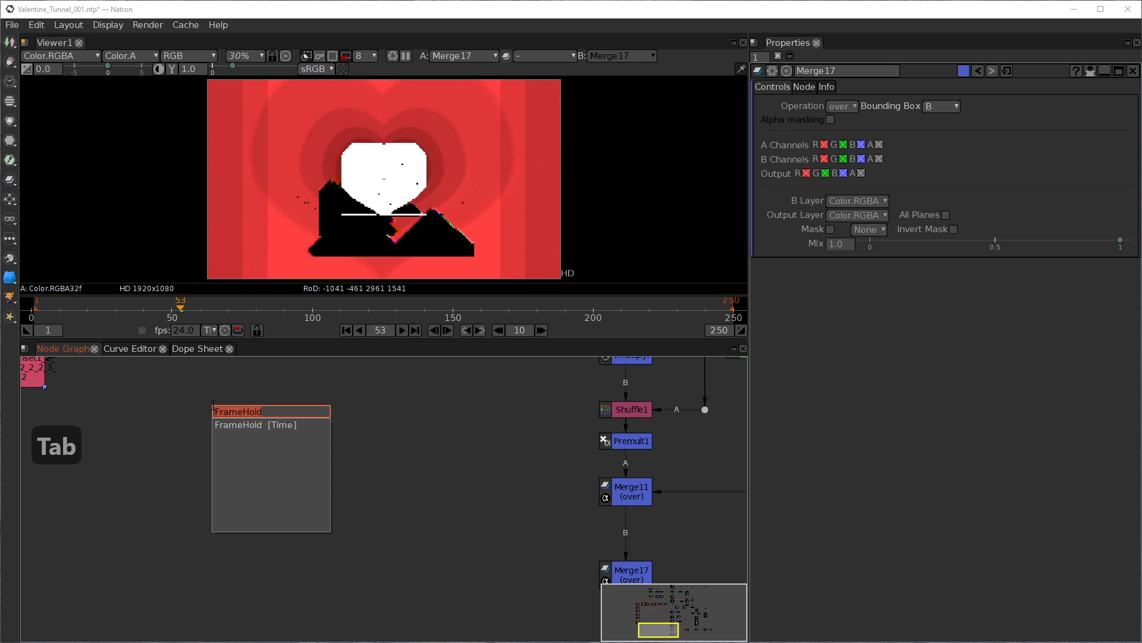
type("text")
key("Down")
key("Return")
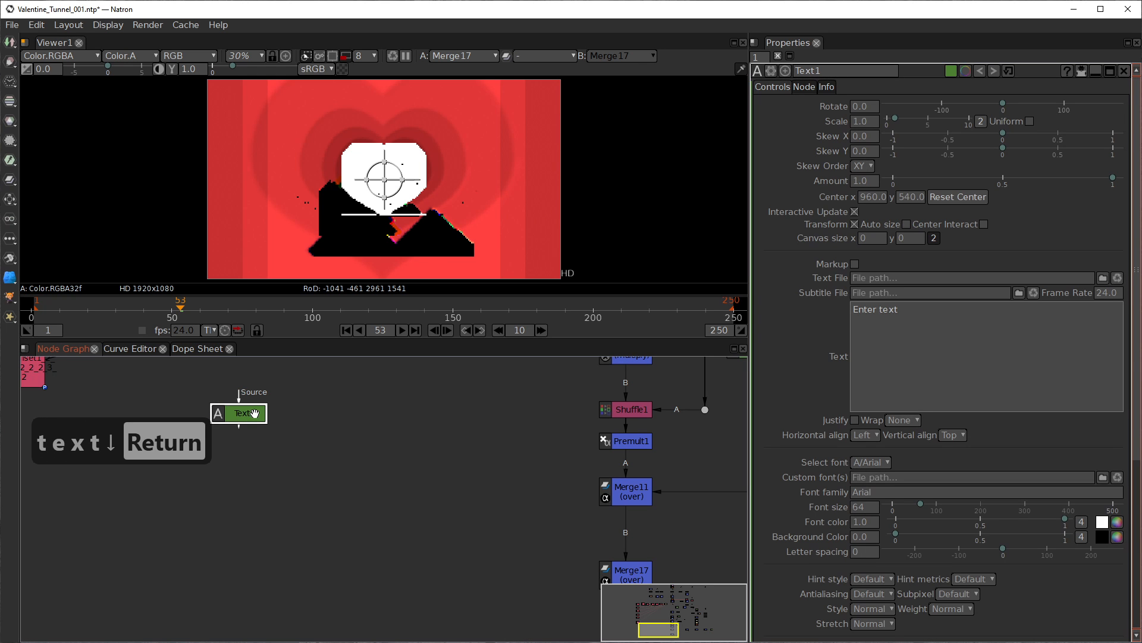
key("1")
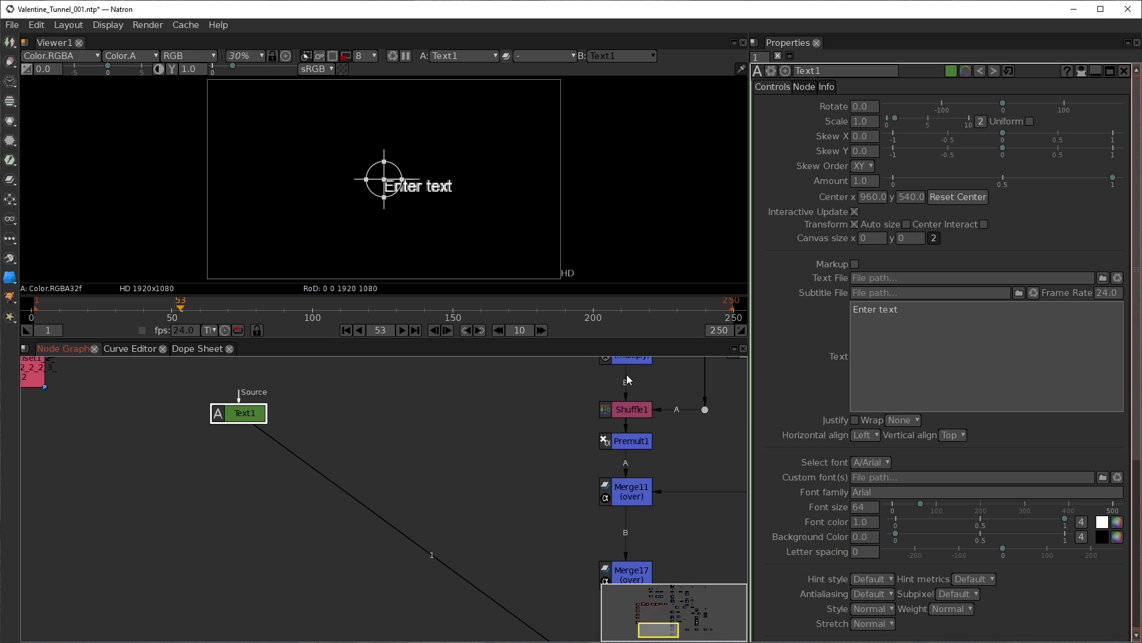
left_click(1103, 277)
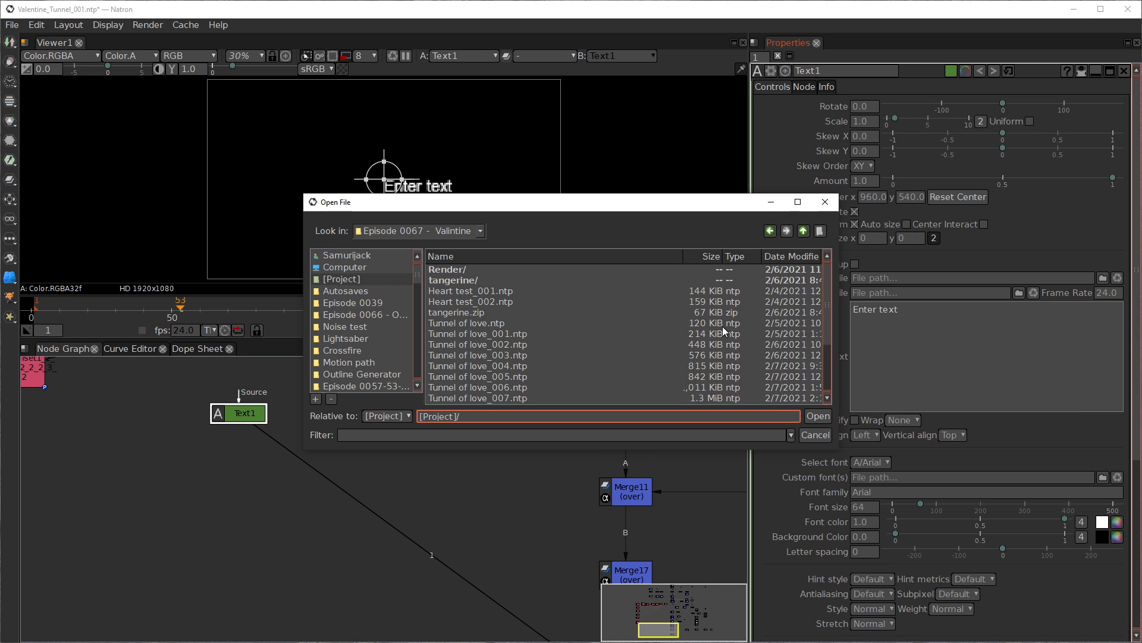
double_click(455, 279)
left_click(462, 282)
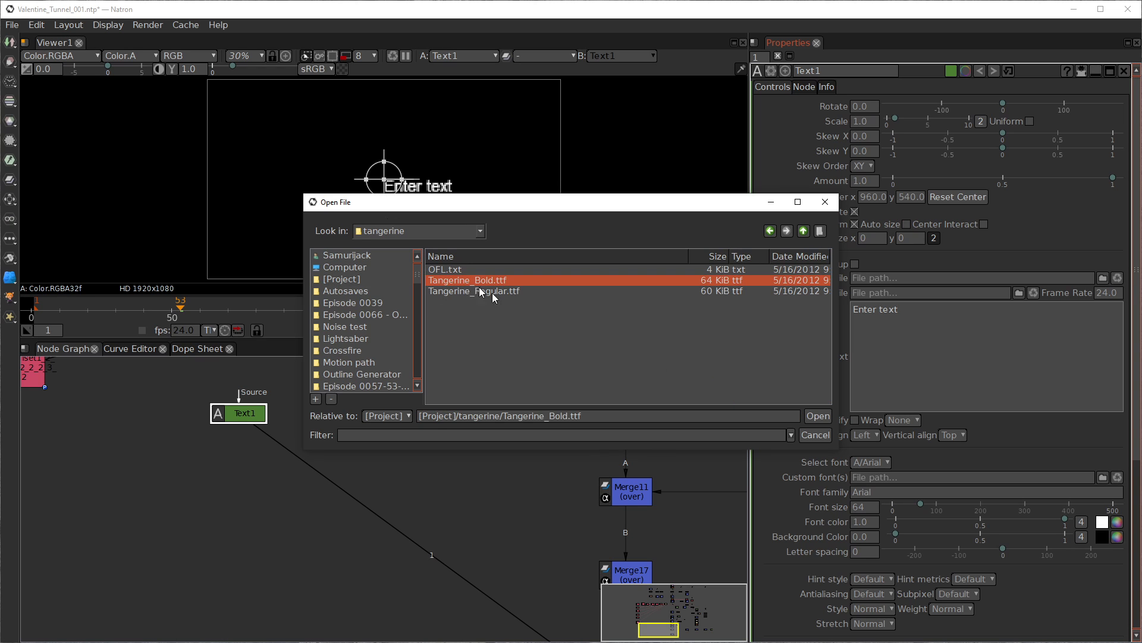
left_click_drag(710, 200, 581, 185)
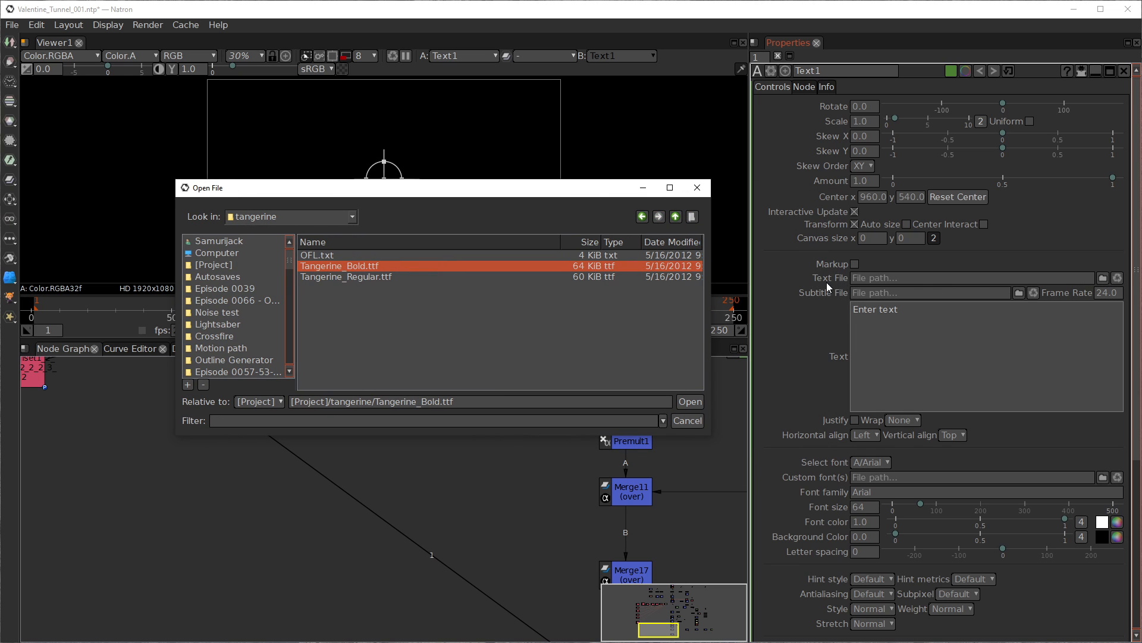
left_click(685, 422)
Step: Load Tangerine_Bold.ttf from the project's tangerine folder as Text1's custom font
scroll(1012, 432, "down", 3)
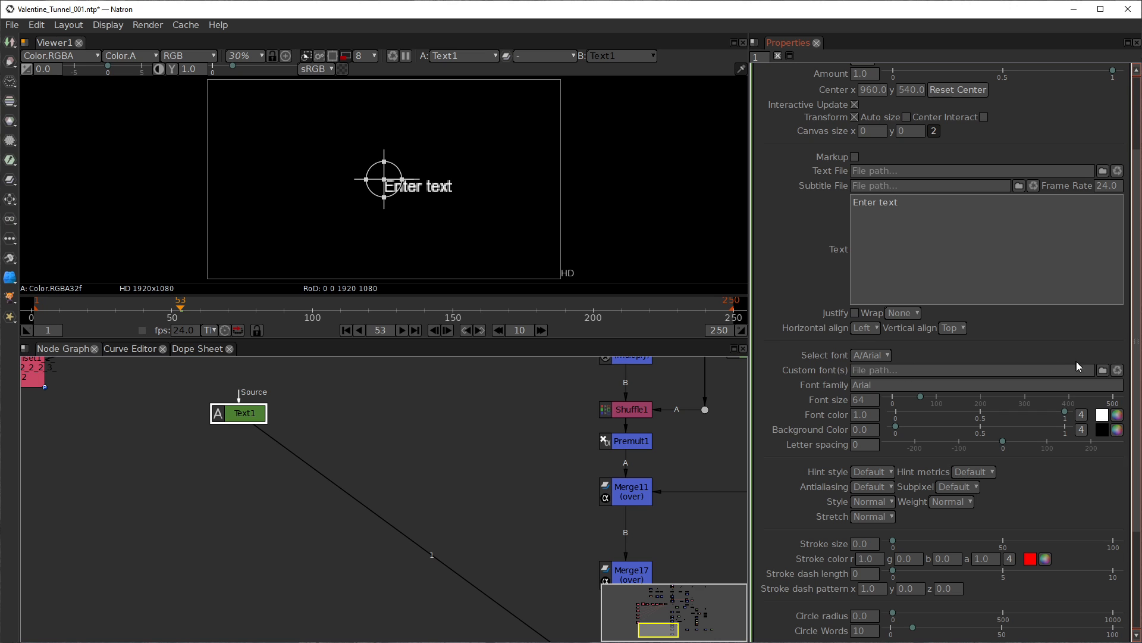
left_click(1102, 369)
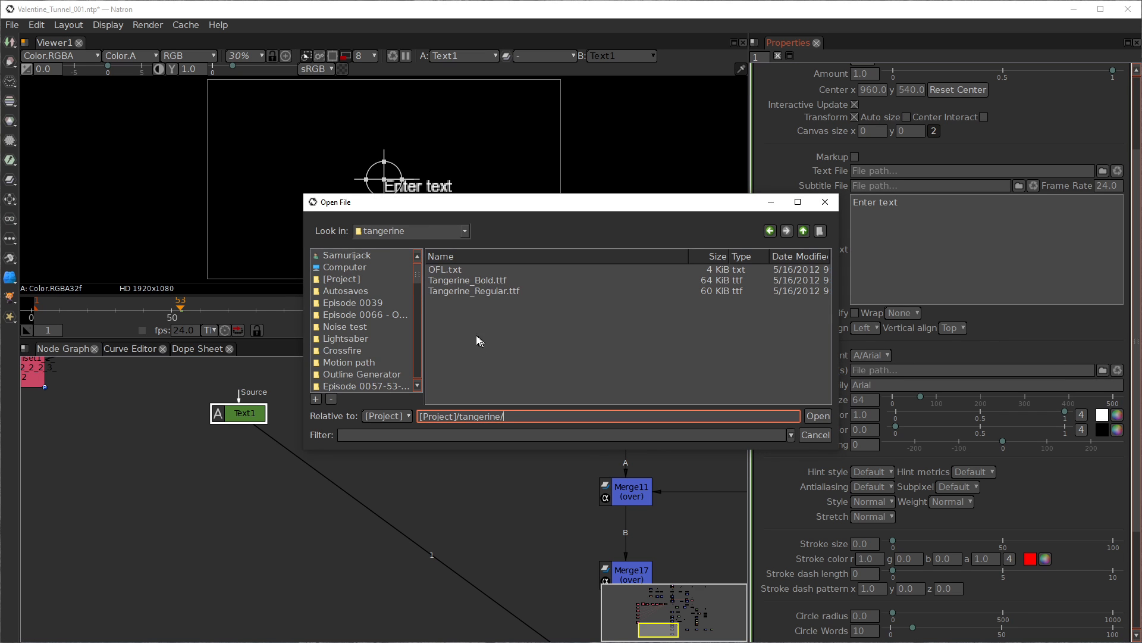
left_click(446, 280)
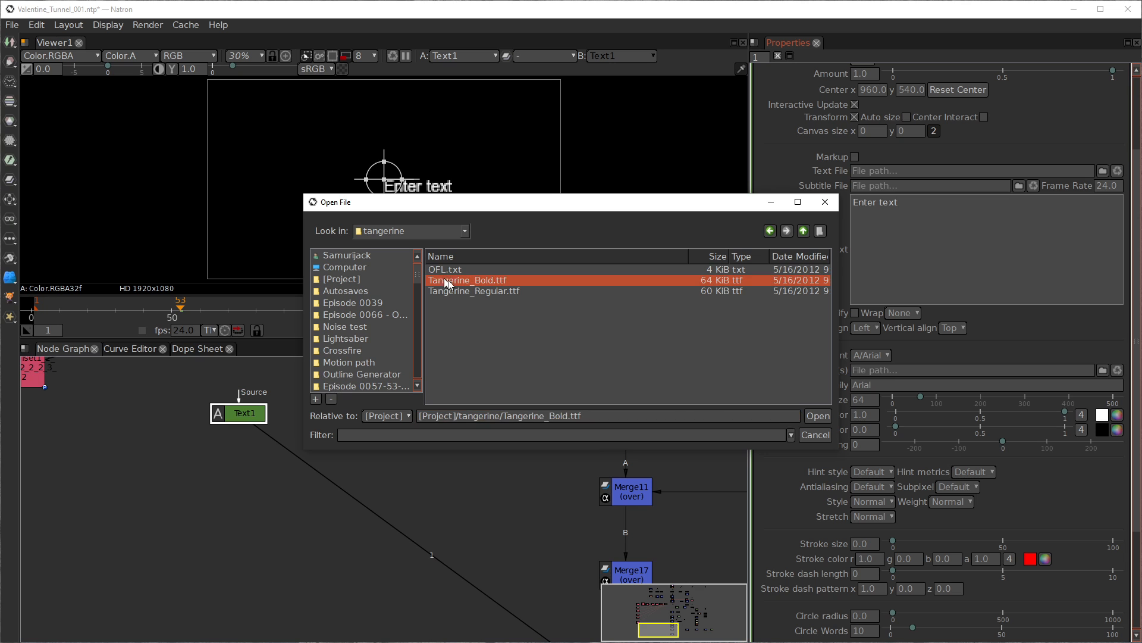
left_click(816, 416)
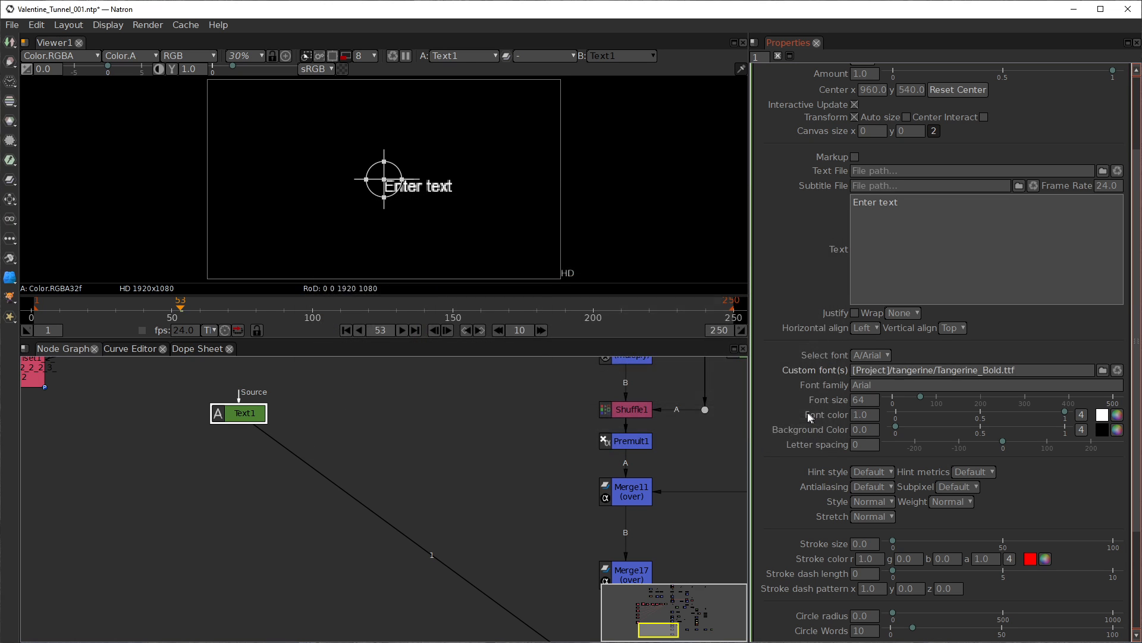
Step: Set Text1's font to Tangerine and enable Center Interact
left_click(864, 400)
left_click(870, 356)
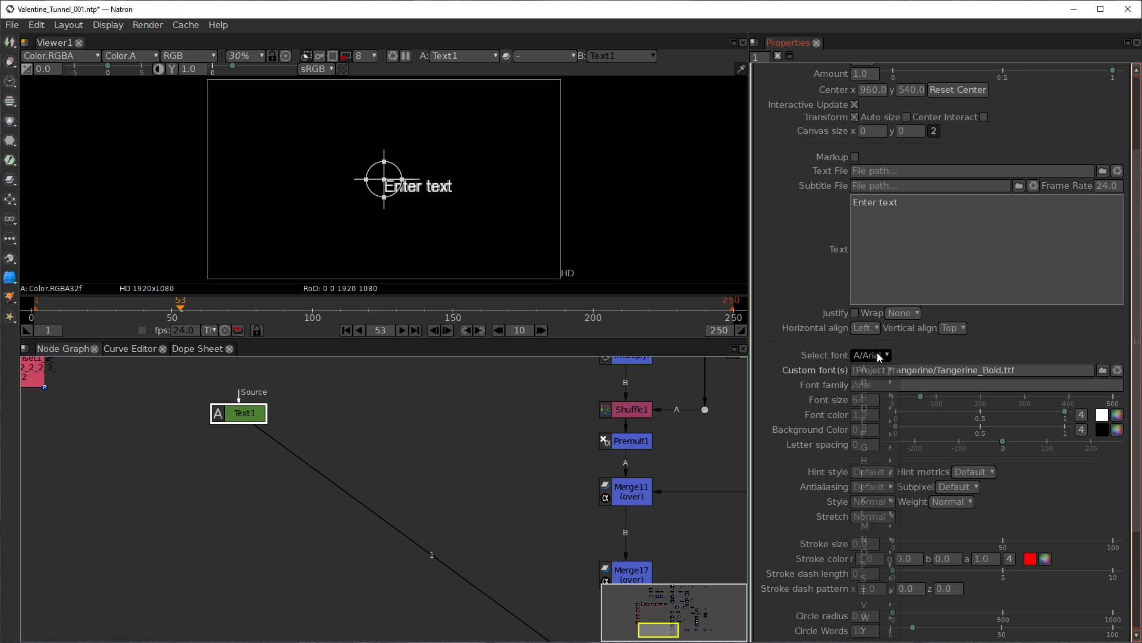
mouse_move(870, 595)
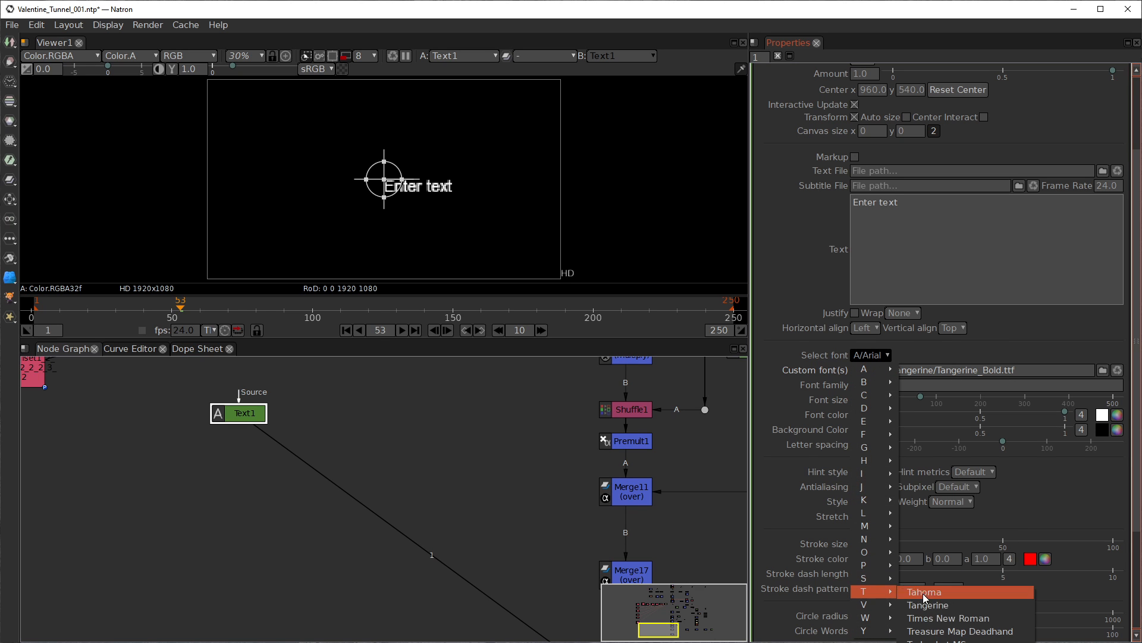
left_click(928, 605)
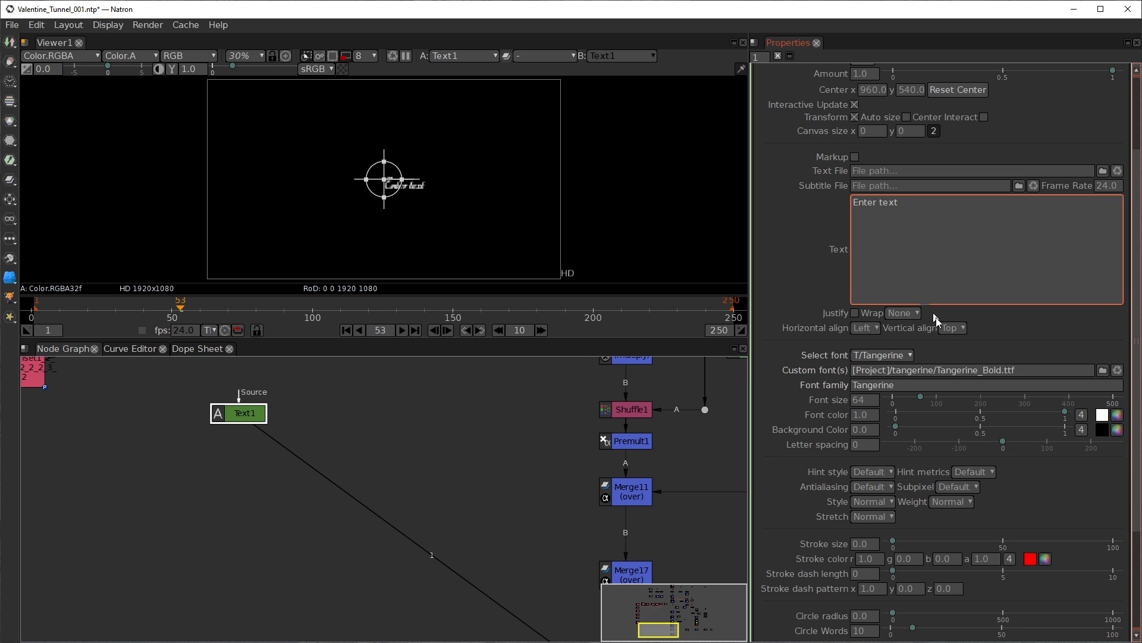
left_click(984, 117)
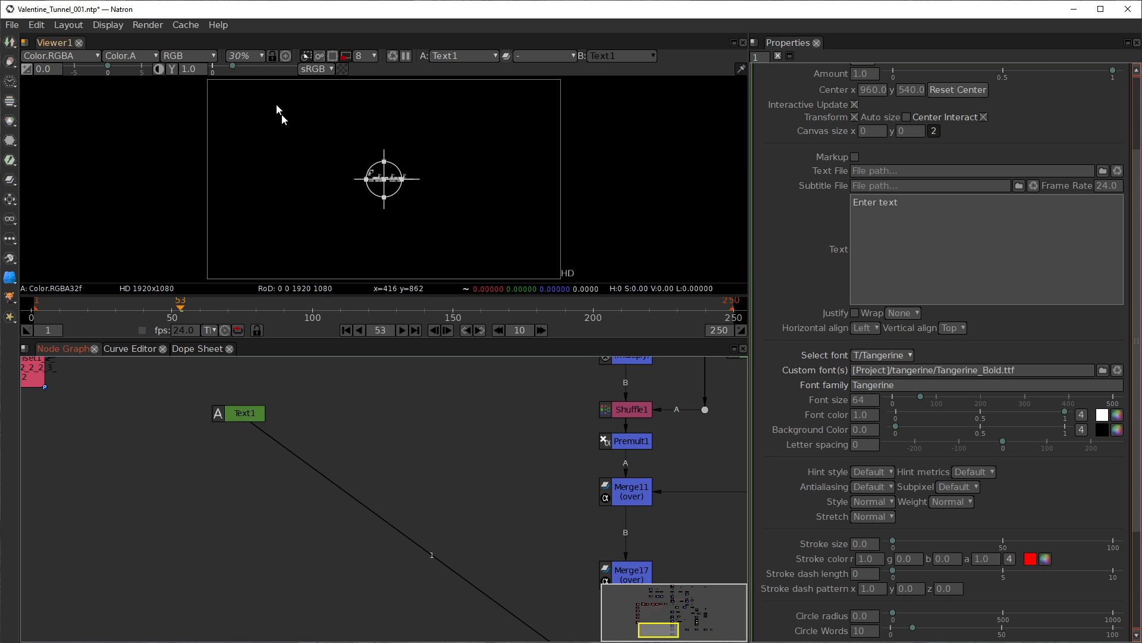
Step: Turn off the viewer's downscaled proxy rendering and set Text1's font size to 330
left_click(345, 56)
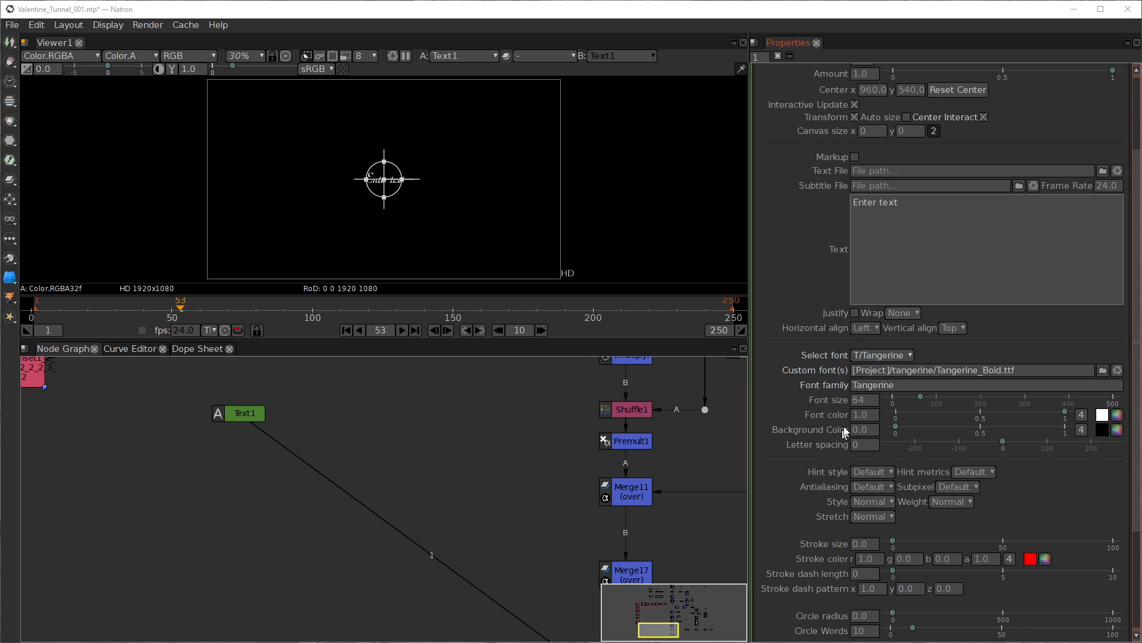
double_click(872, 400)
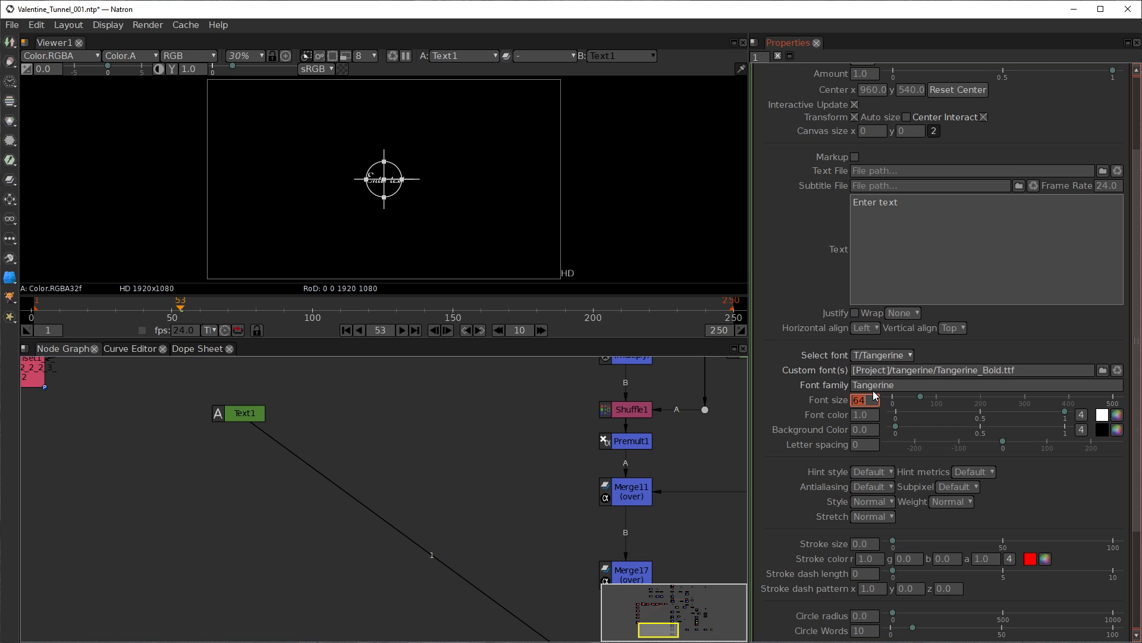
type("330")
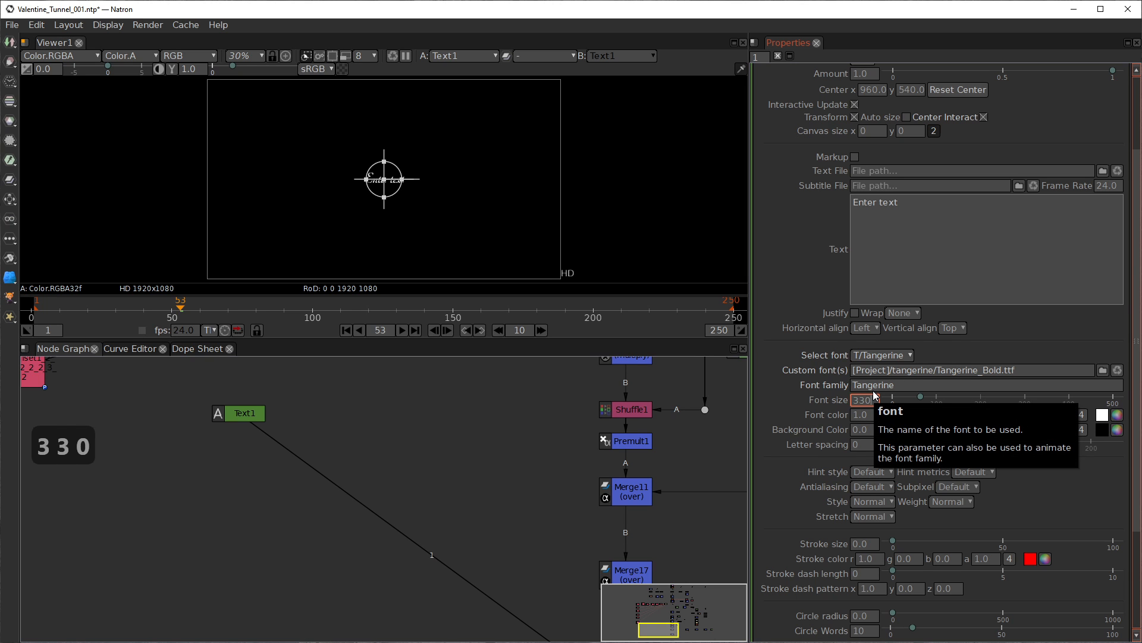
key("Return")
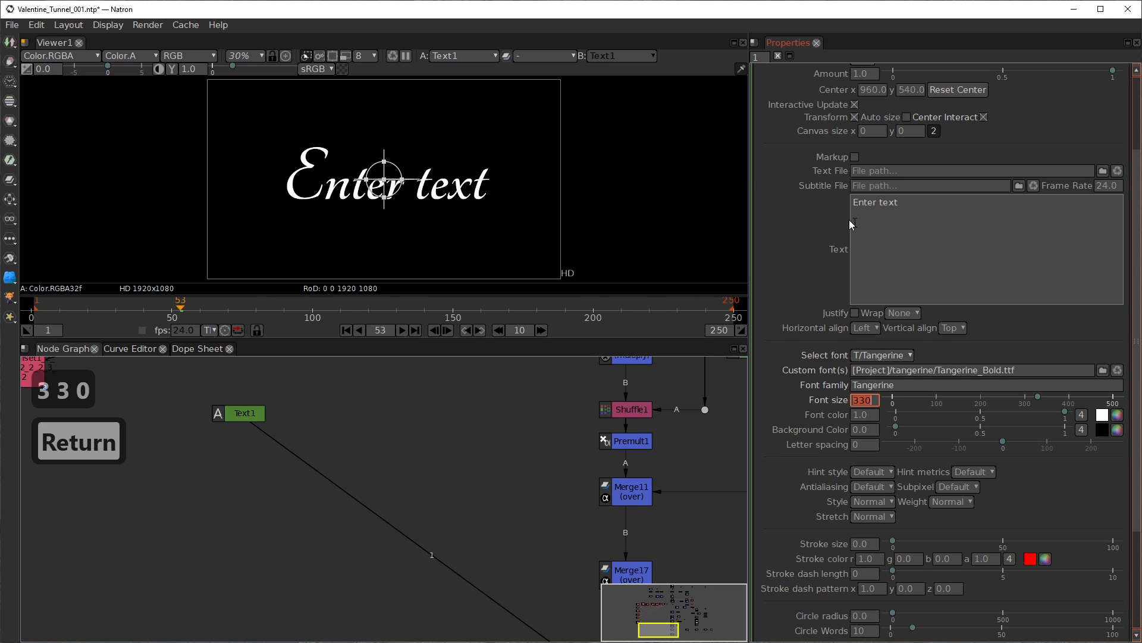
Step: Replace Text1's placeholder text with "Happy"
triple_click(928, 206)
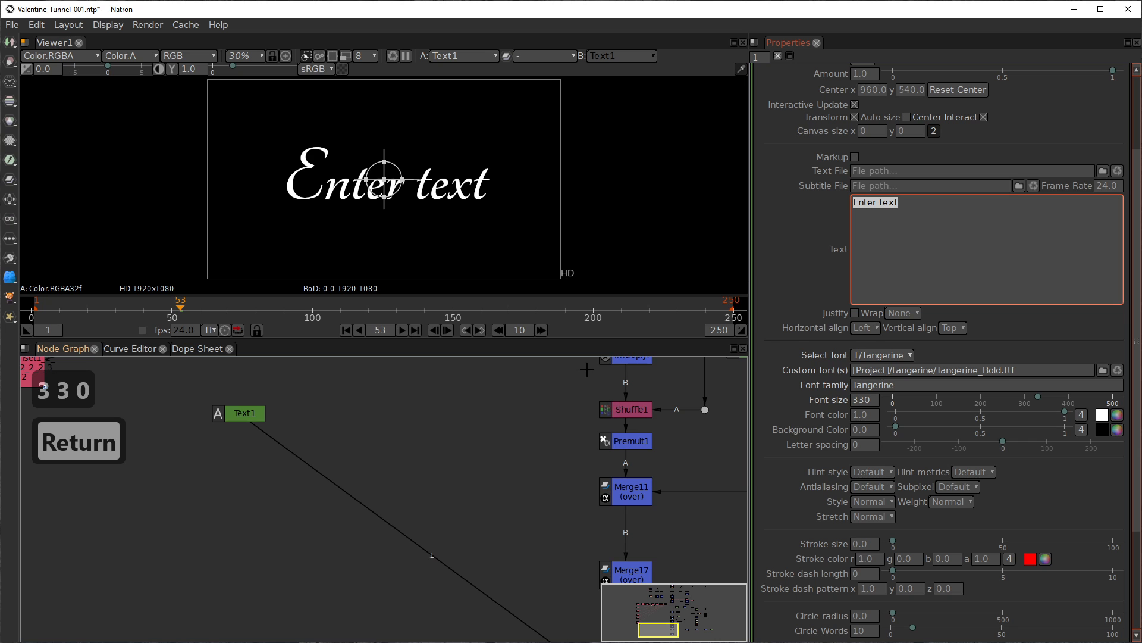
type("Happy")
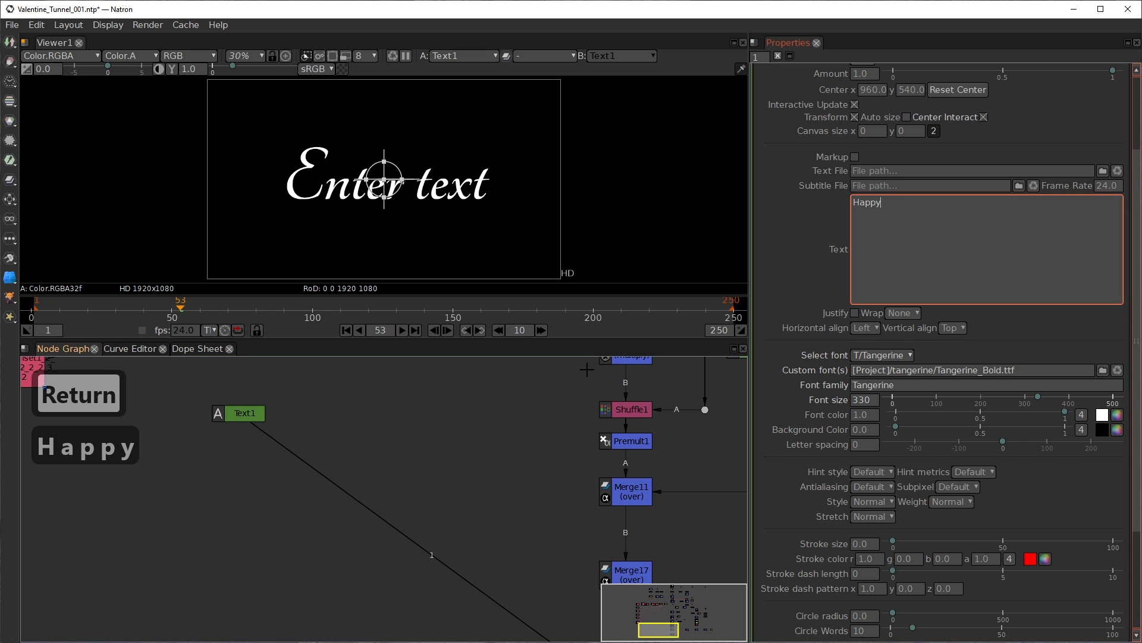
left_click(456, 503)
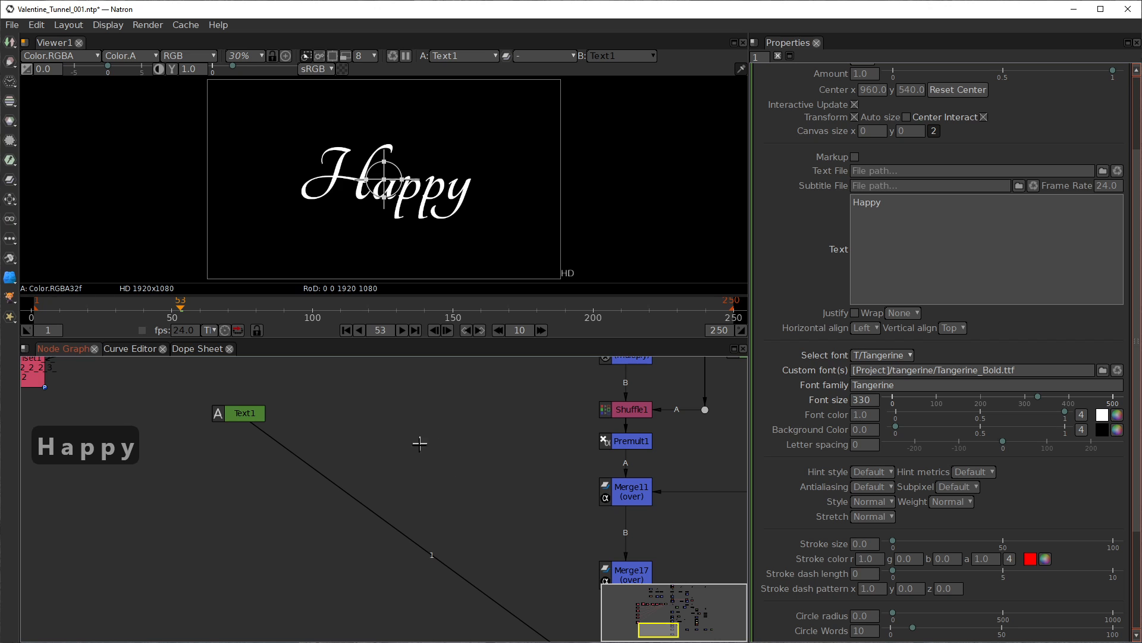
Step: Create a linked clone of the Text1 node and place it right beside the original in the node graph
left_click(250, 413)
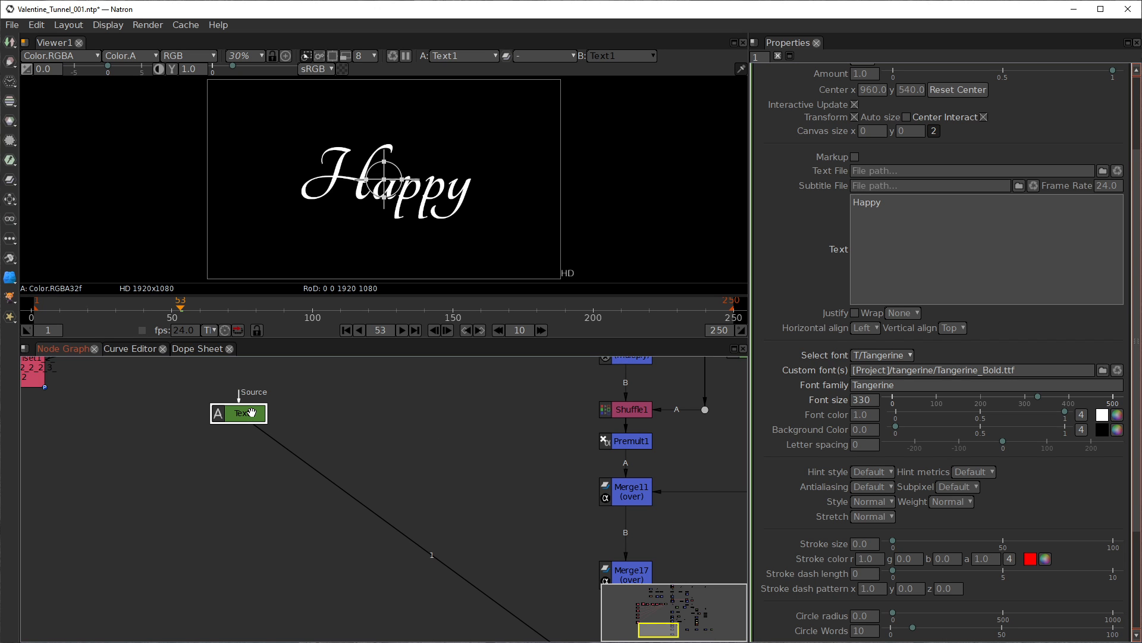
key("alt+k")
left_click_drag(188, 436, 577, 396)
scroll(240, 443, "down", 4)
left_click_drag(178, 462, 428, 430)
scroll(422, 432, "down", 3)
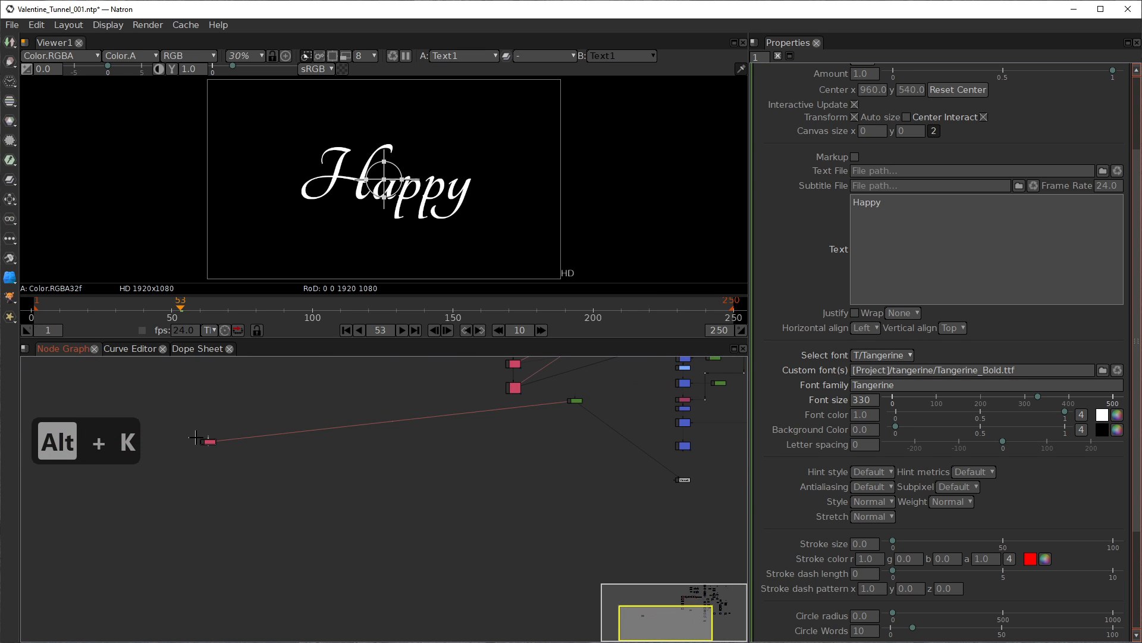
left_click_drag(203, 441, 592, 403)
scroll(589, 405, "up", 5)
mouse_move(357, 462)
left_mouse_down()
mouse_move(372, 443)
mouse_move(353, 468)
mouse_move(352, 457)
left_mouse_up()
Step: Open the cloned text node's settings and unlink its Text parameter from Text1
double_click(350, 458)
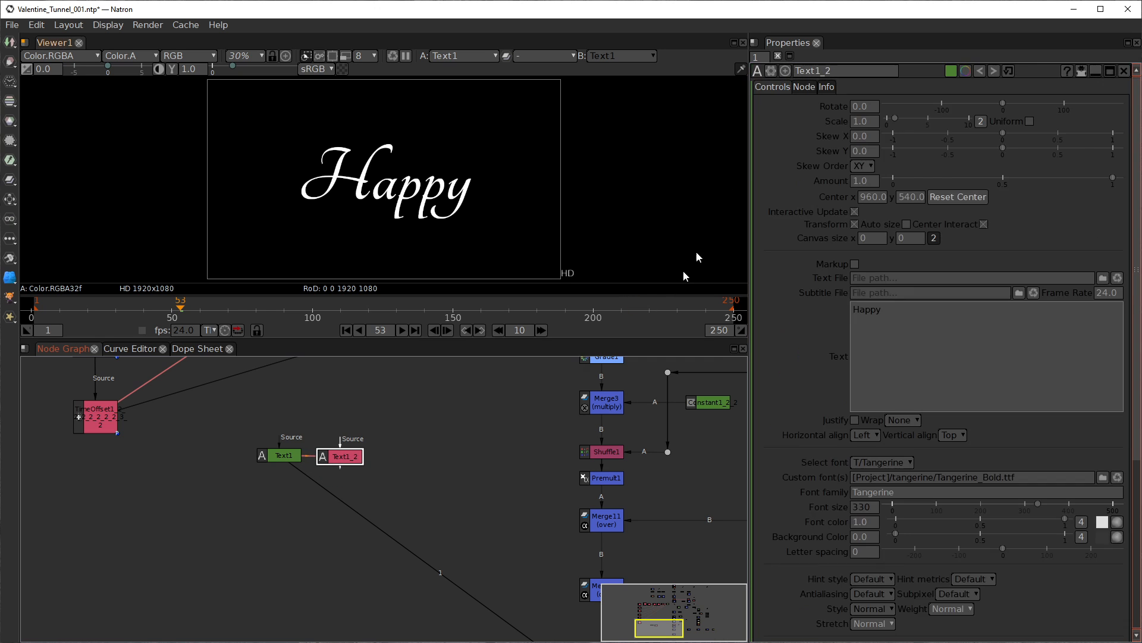
right_click(947, 313)
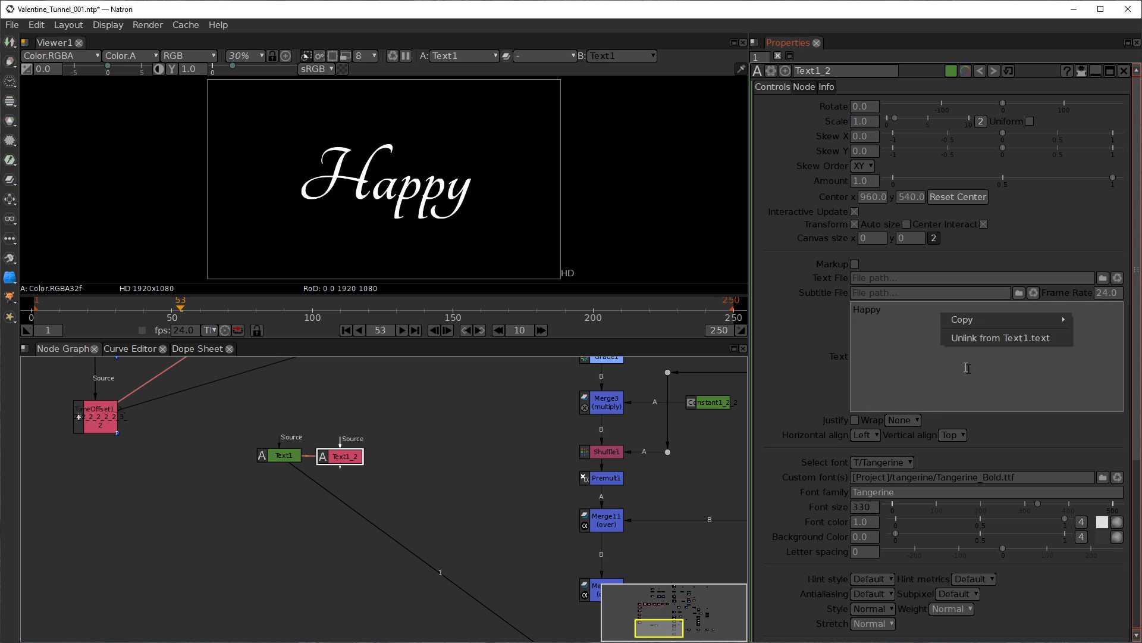
left_click(904, 355)
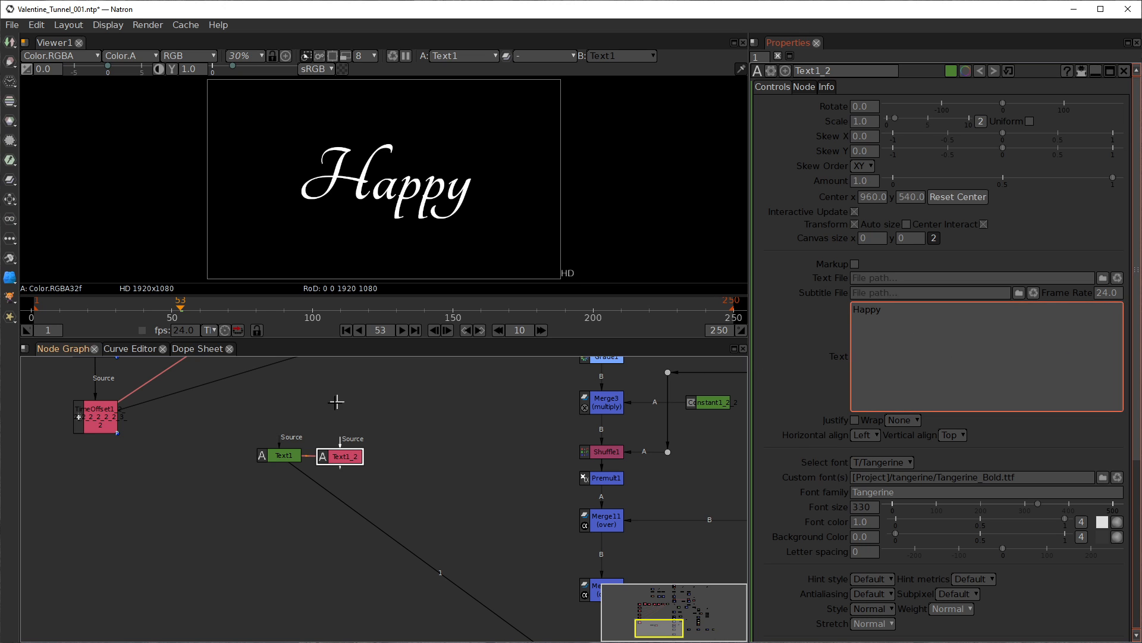
left_click(336, 457)
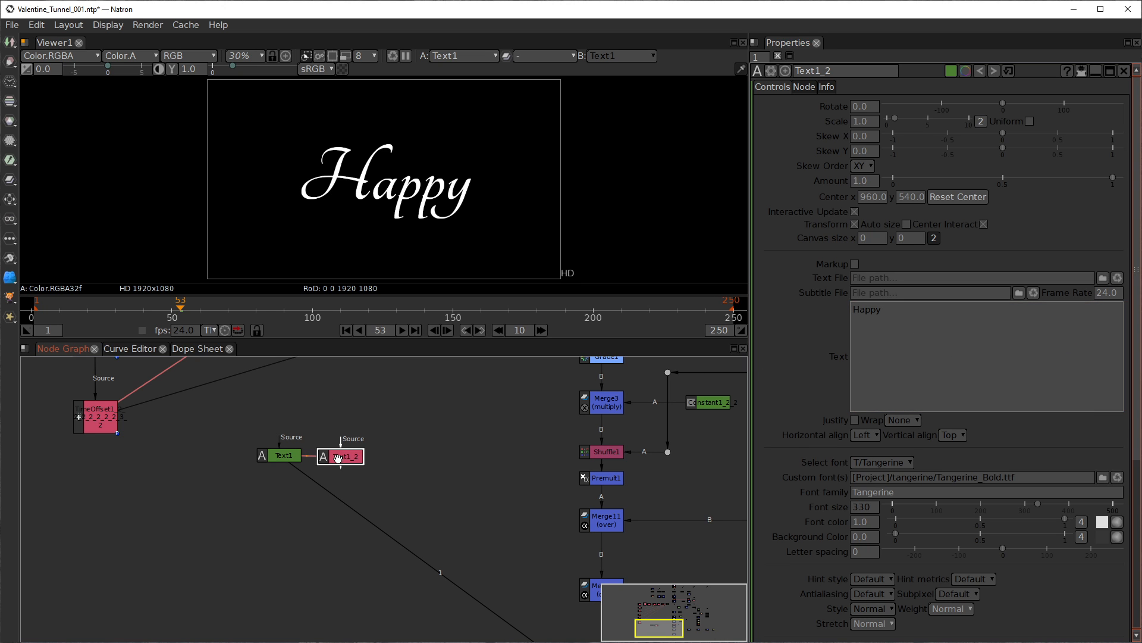
right_click(893, 324)
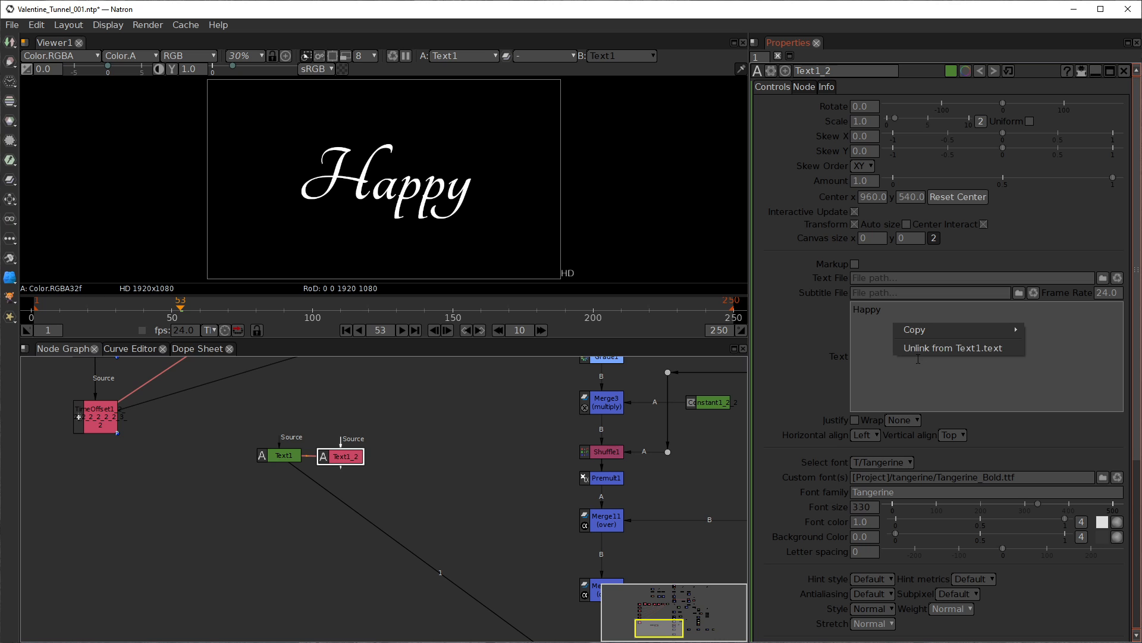
left_click(913, 350)
Step: Replace the cloned text node's wording with "Valentine's" and show that node in the viewer
left_click_drag(900, 313, 822, 310)
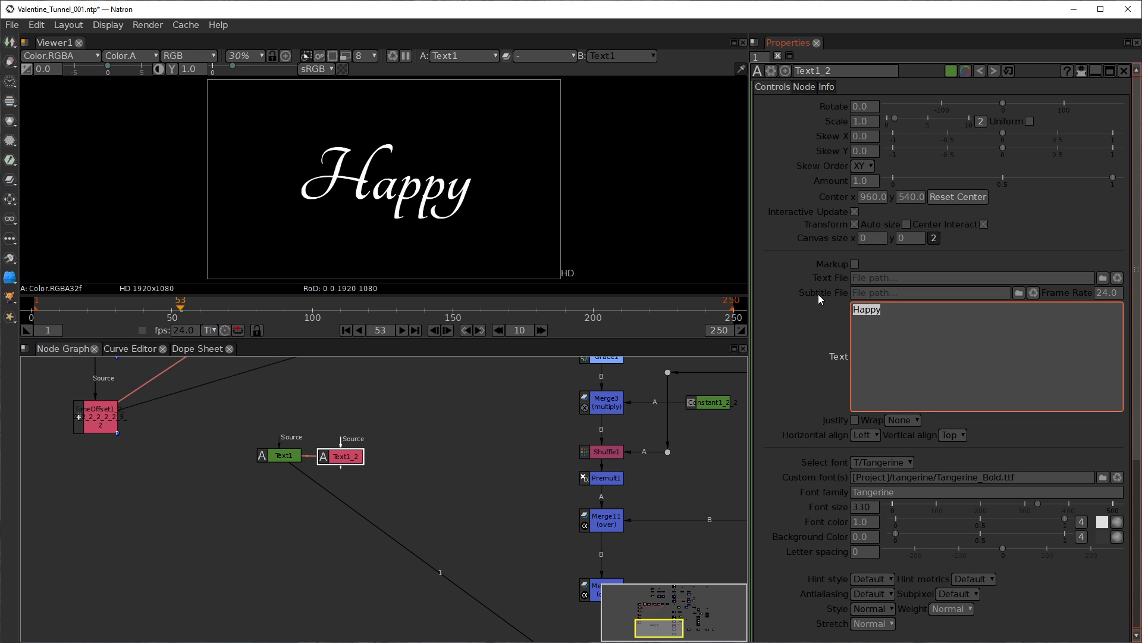
type("V")
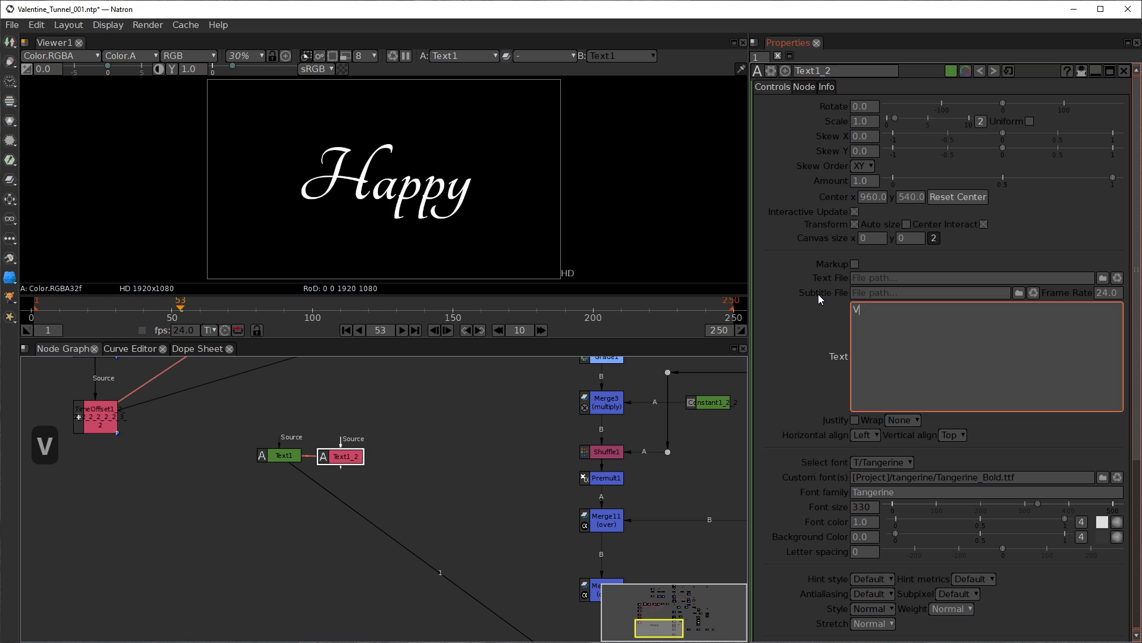
type("al")
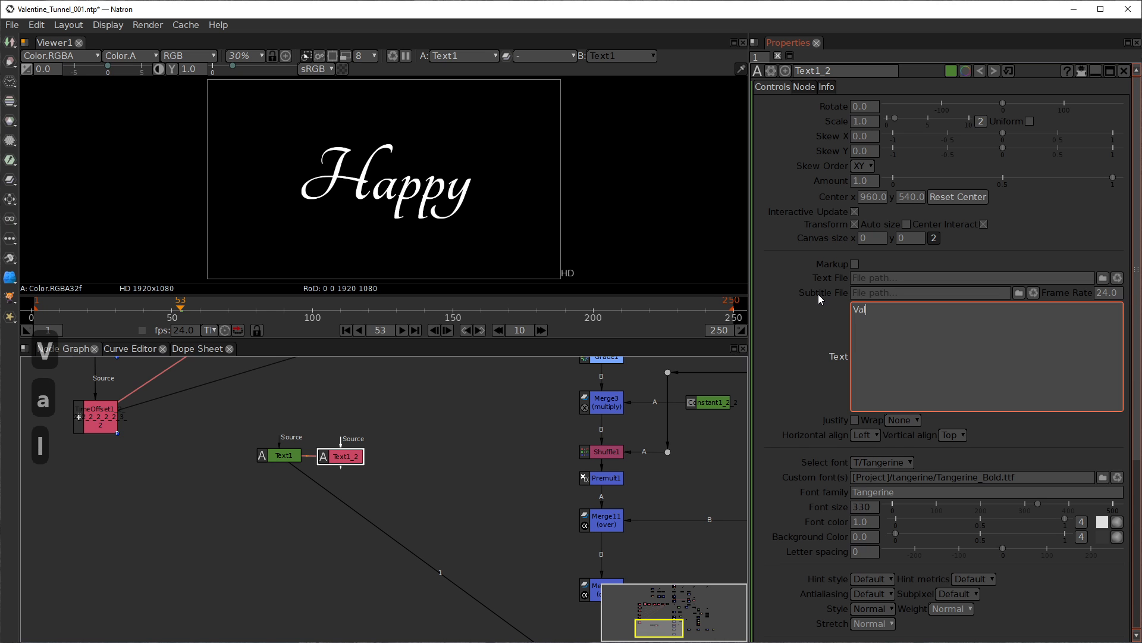
type("a")
key("BackSpace")
type("en")
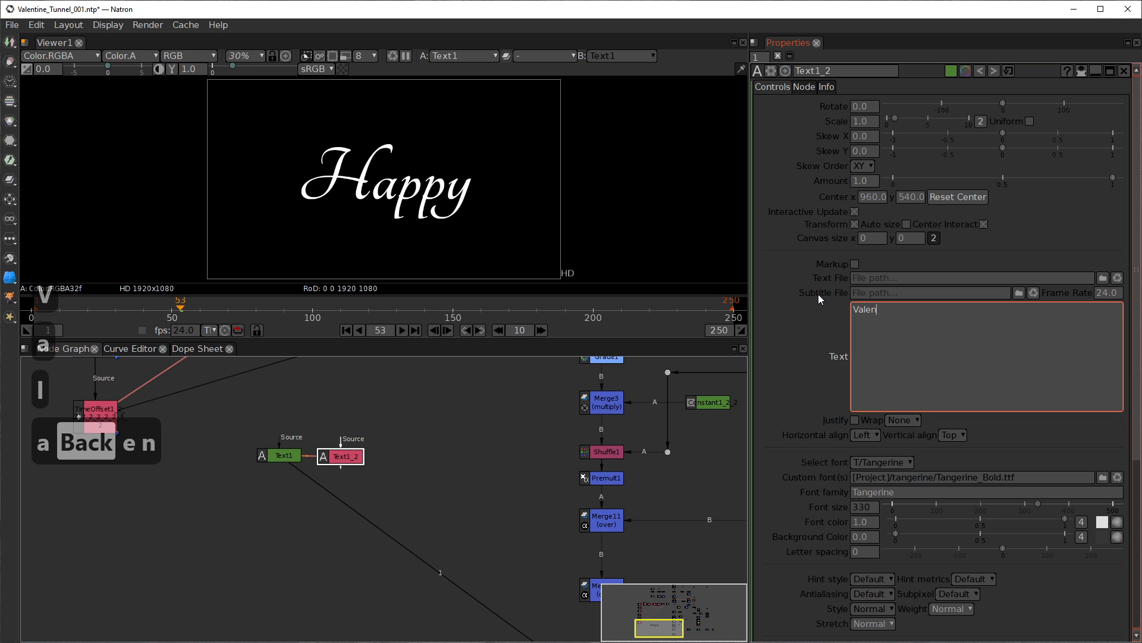
type("tines")
key("BackSpace")
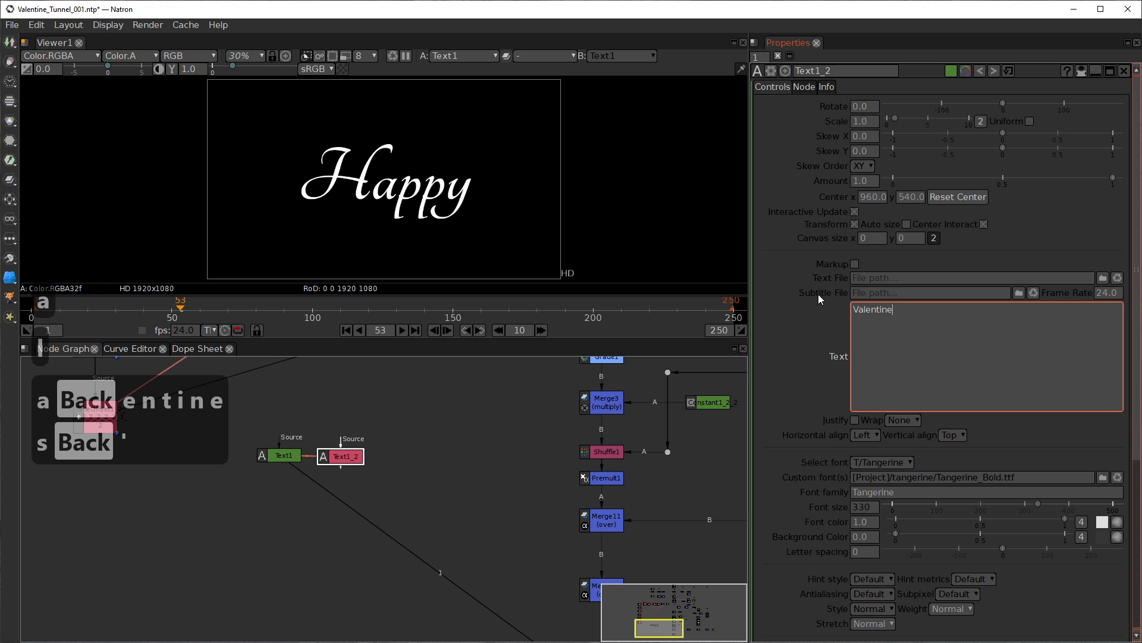
type("'s")
left_click(782, 346)
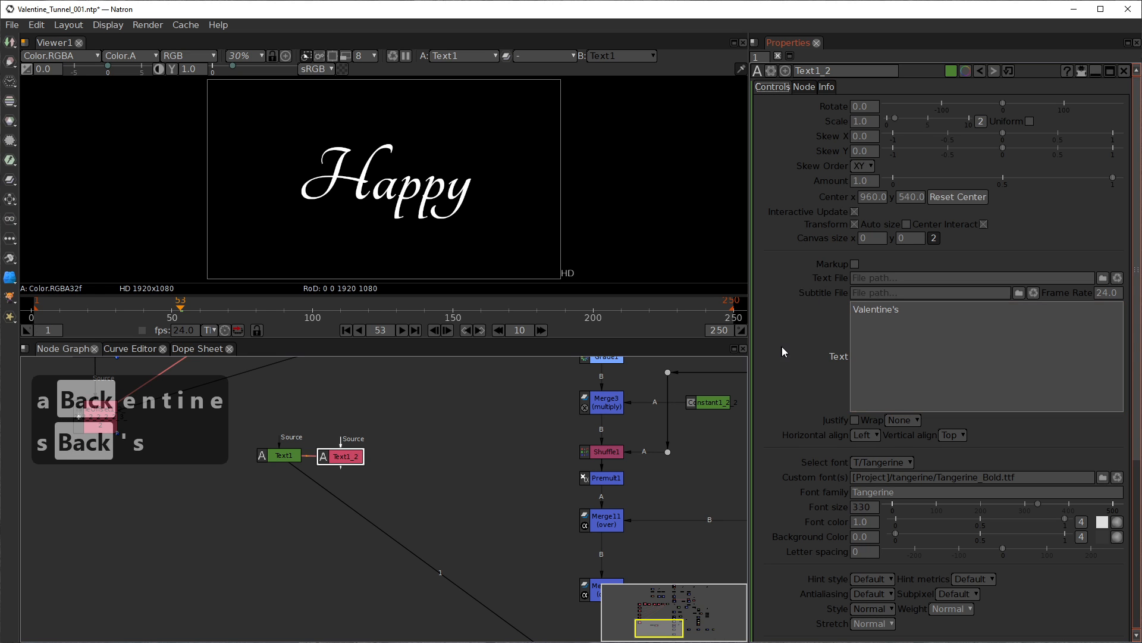
left_click(343, 459)
key("1")
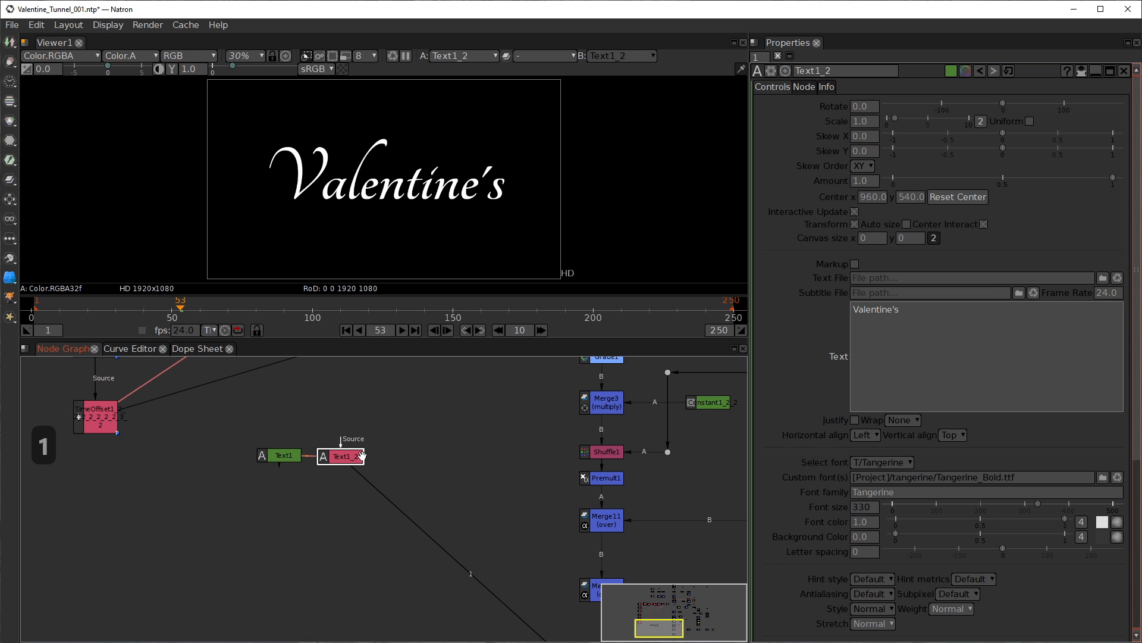
Step: Show Text1 in the viewer and add a Transform node directly below it
left_click(286, 459)
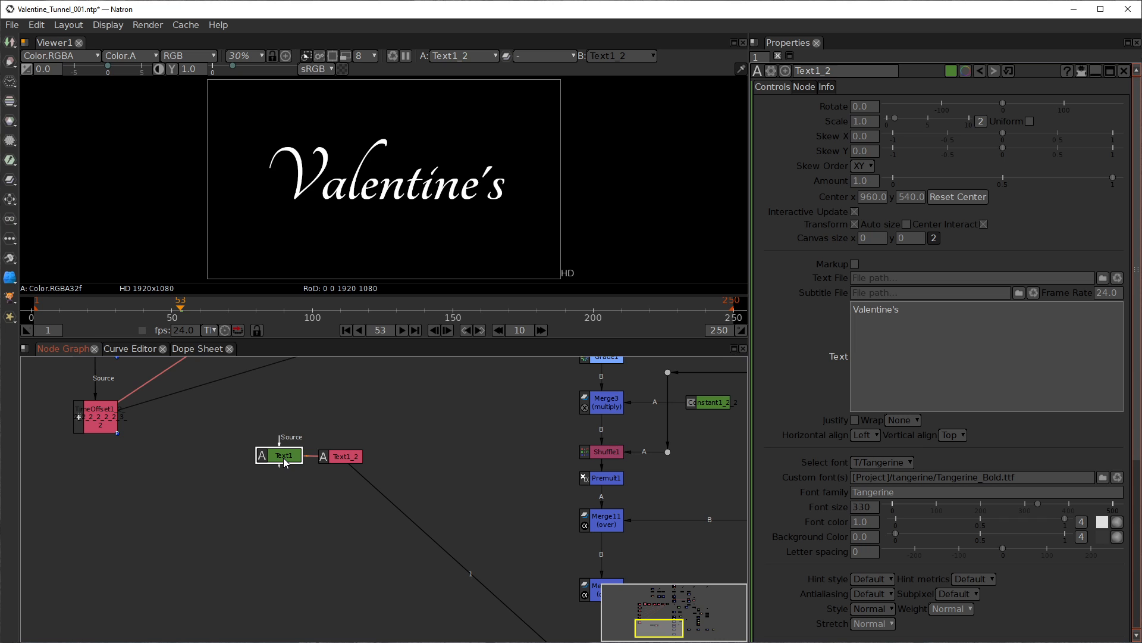
key("1")
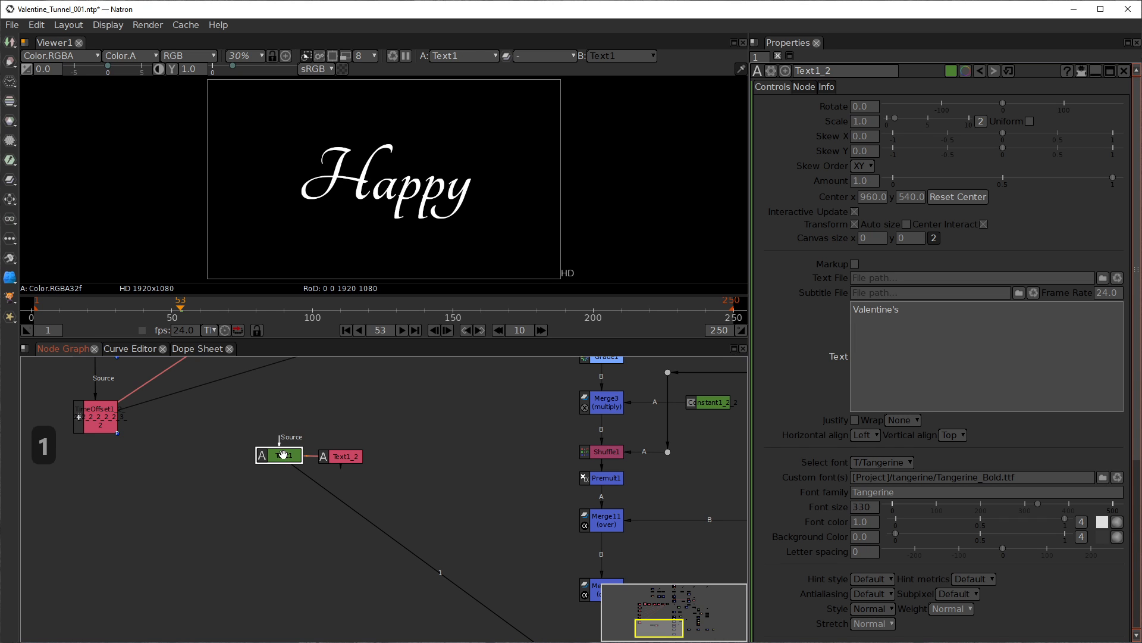
key("t")
left_click_drag(284, 480, 286, 504)
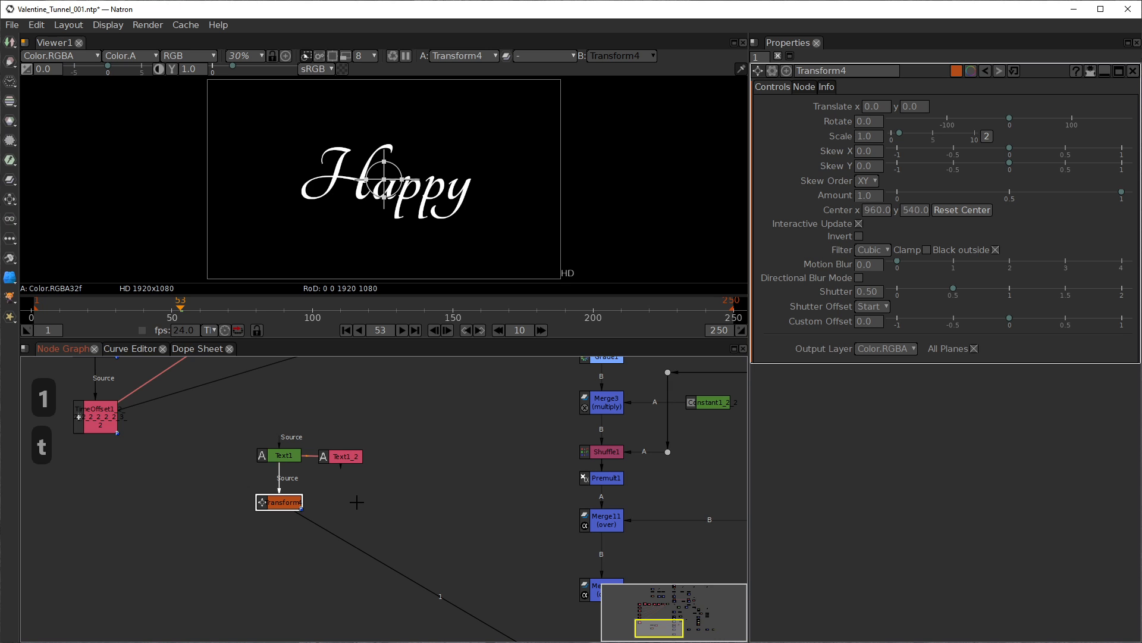
Step: Create a linked clone of Transform4, connect it under Text1_2 and align it beside the original Transform
key("alt+k")
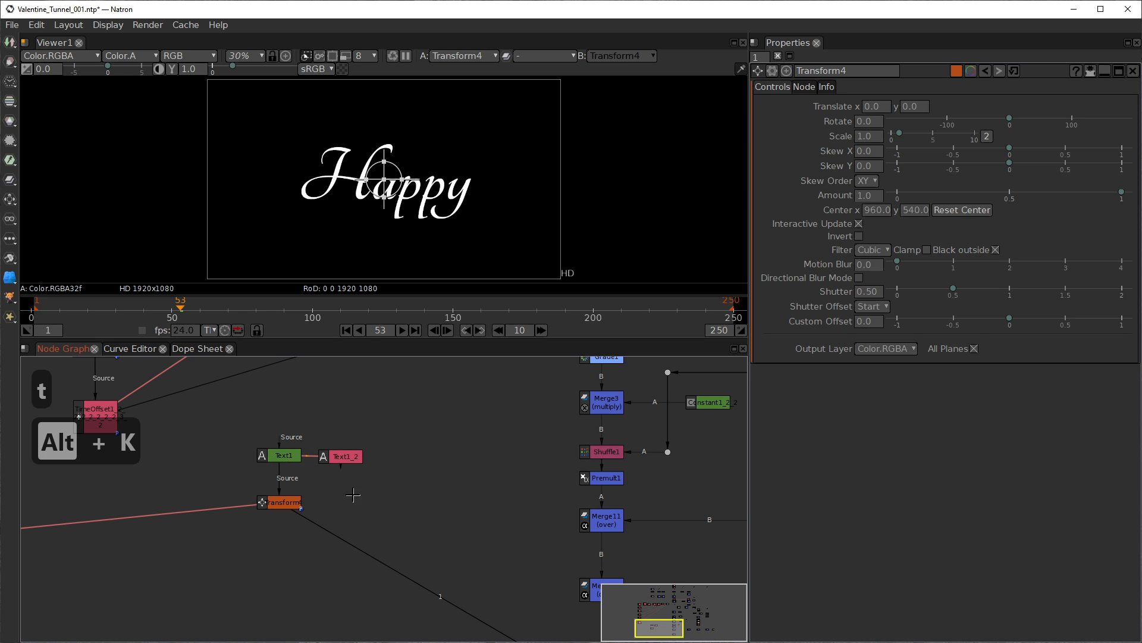
left_click_drag(170, 475, 899, 357)
scroll(298, 462, "down", 5)
scroll(257, 464, "down", 5)
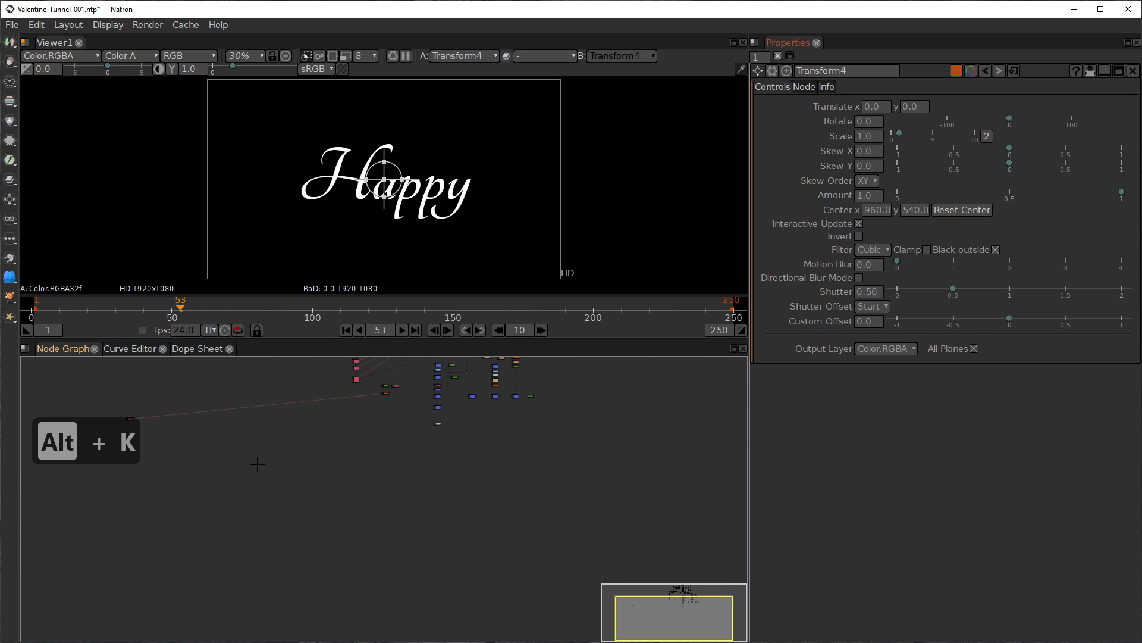
left_click_drag(222, 473, 589, 481)
scroll(523, 464, "up", 1)
left_click_drag(523, 464, 360, 509)
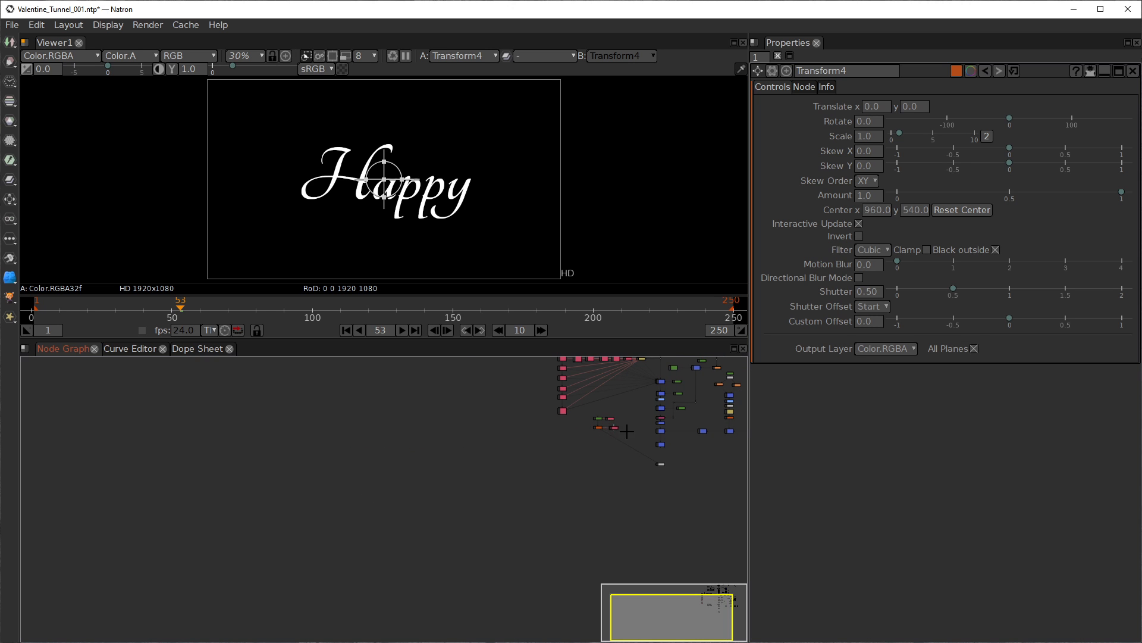
scroll(624, 435, "up", 5)
scroll(622, 434, "up", 5)
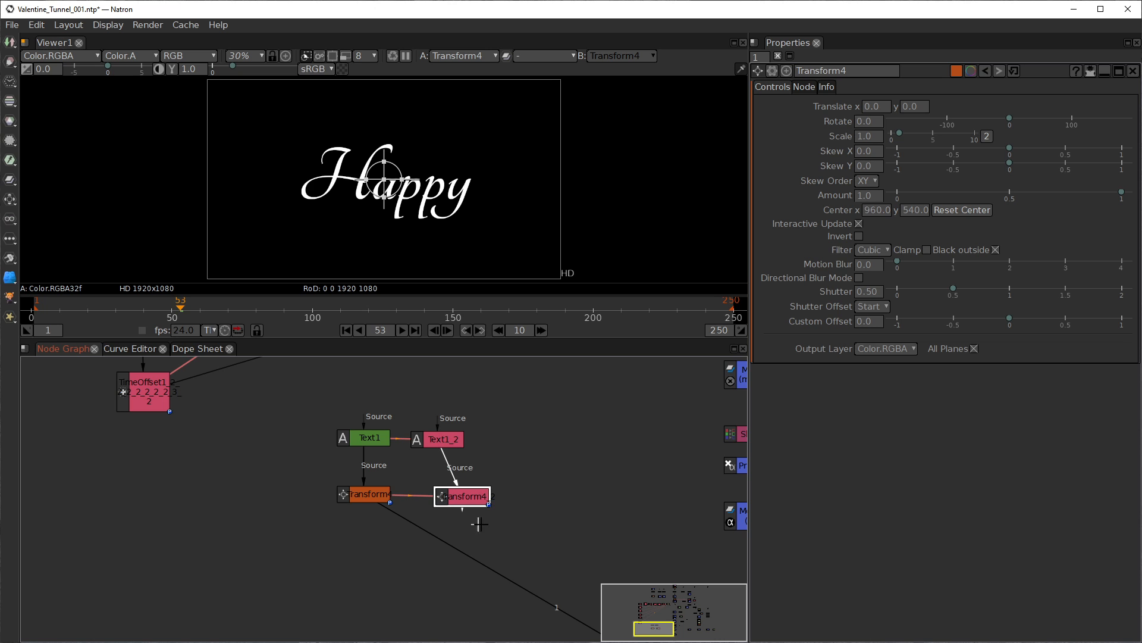
left_click_drag(471, 498, 447, 498)
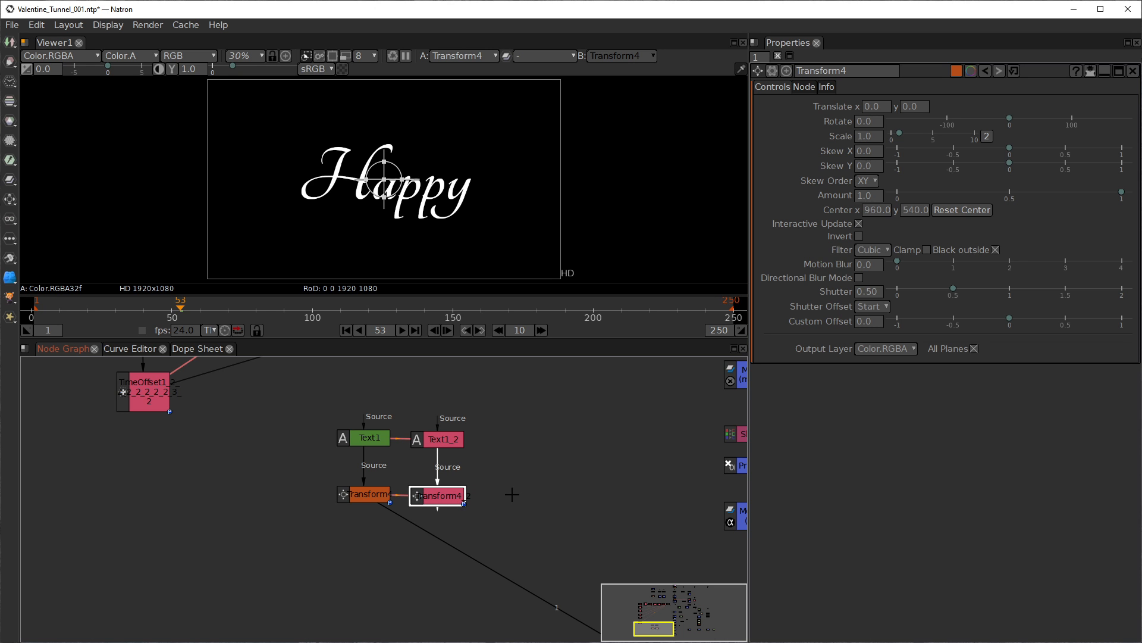
Step: Merge the two text branches, with Transform4 as input A and its clone as B, and view the result
key("m")
left_click_drag(388, 528, 319, 513)
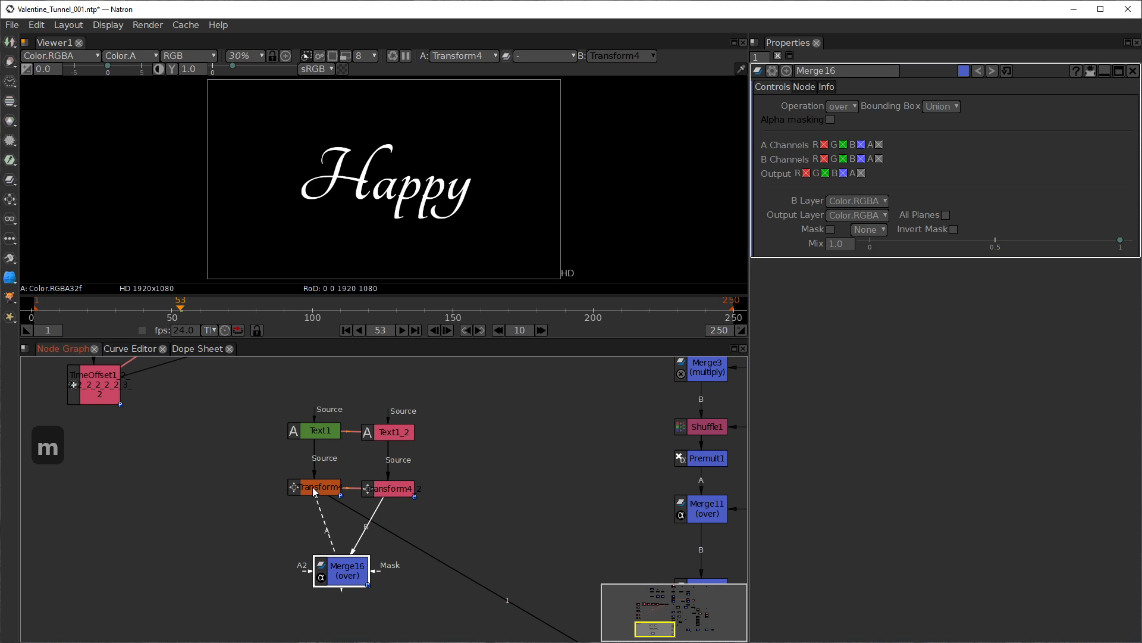
left_click_drag(356, 558, 344, 528)
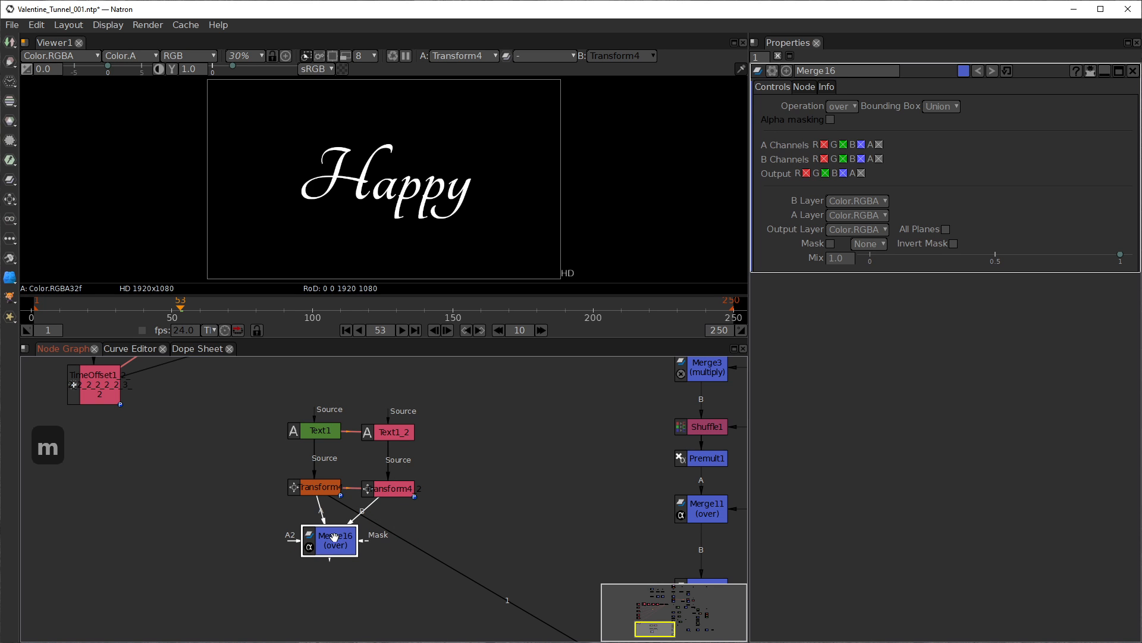
key("1")
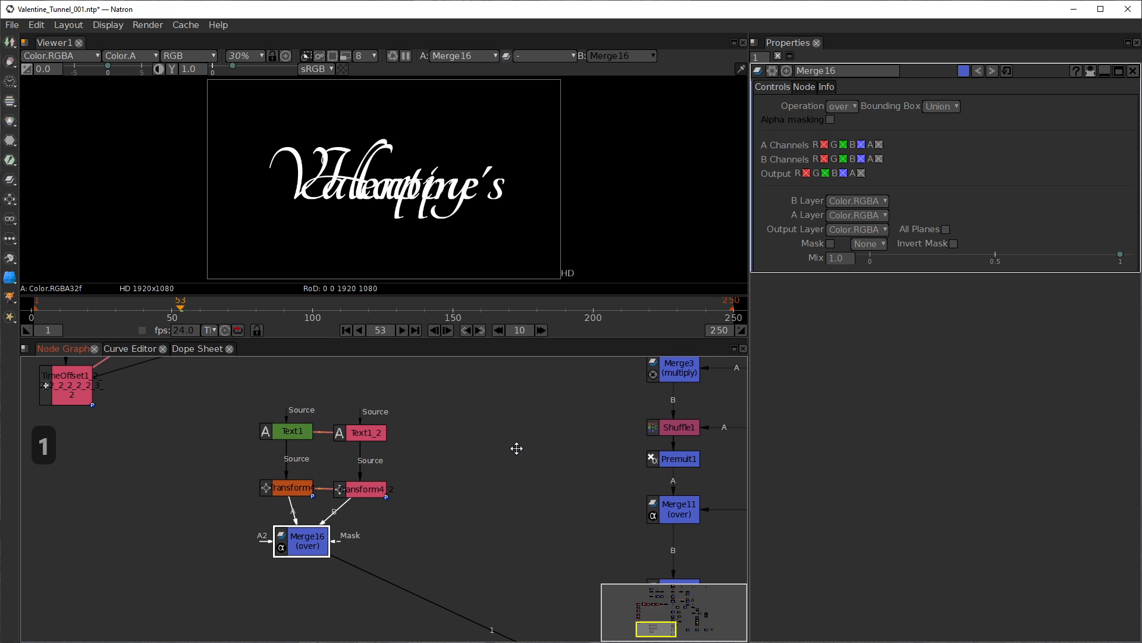
Step: Set the maximum number of open property panels to 2 and open the settings of Transform4 and its clone
left_click(286, 488)
double_click(287, 488)
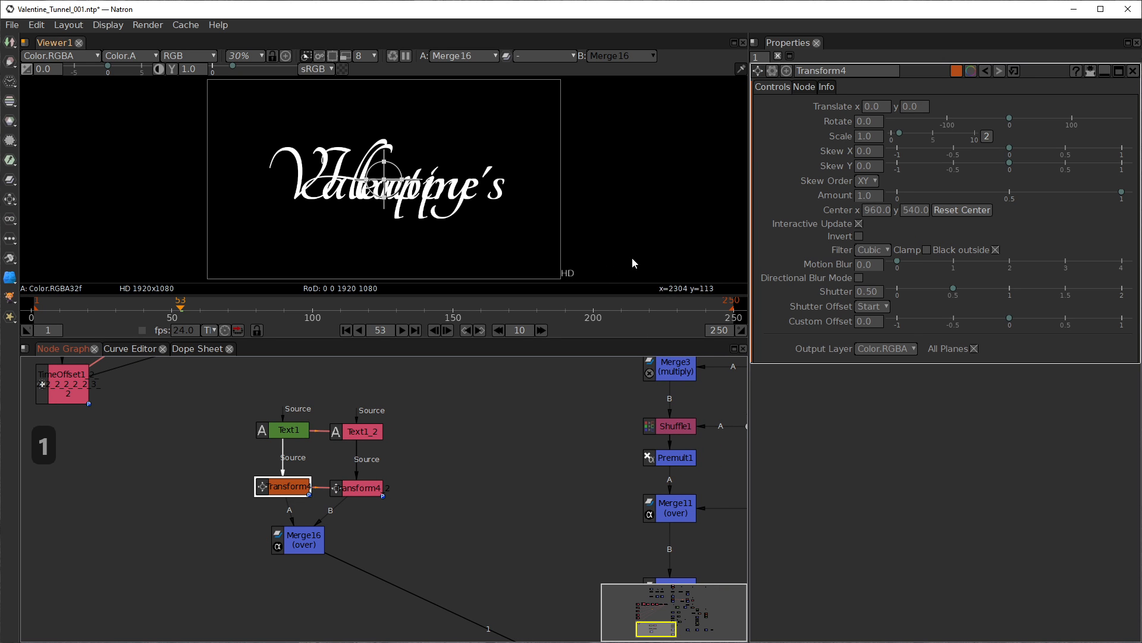
left_click(755, 58)
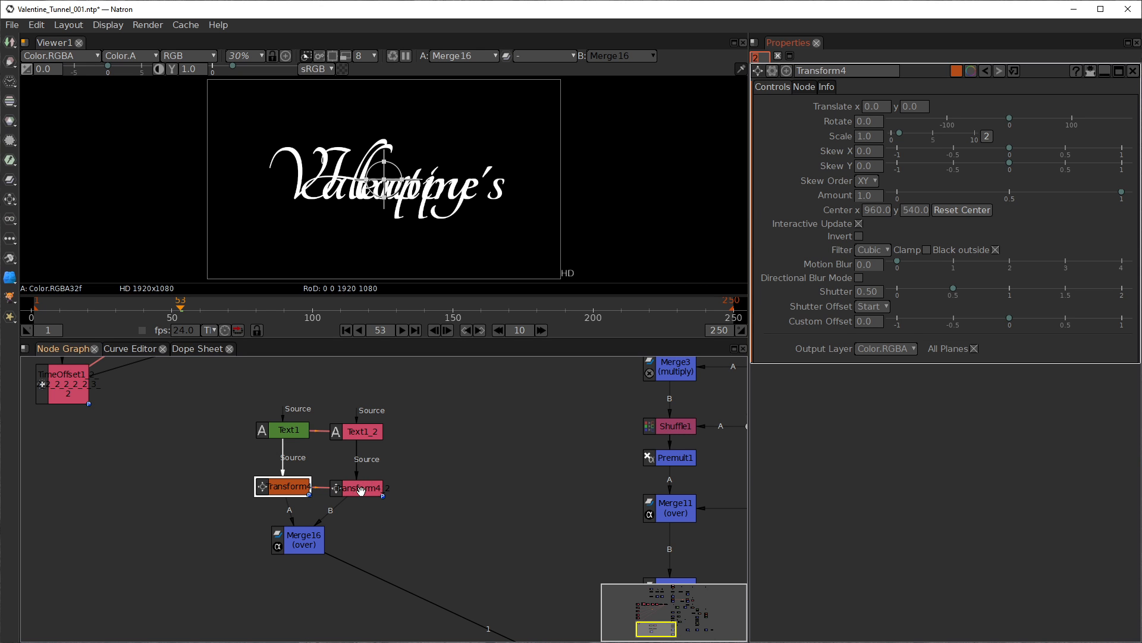
double_click(361, 489)
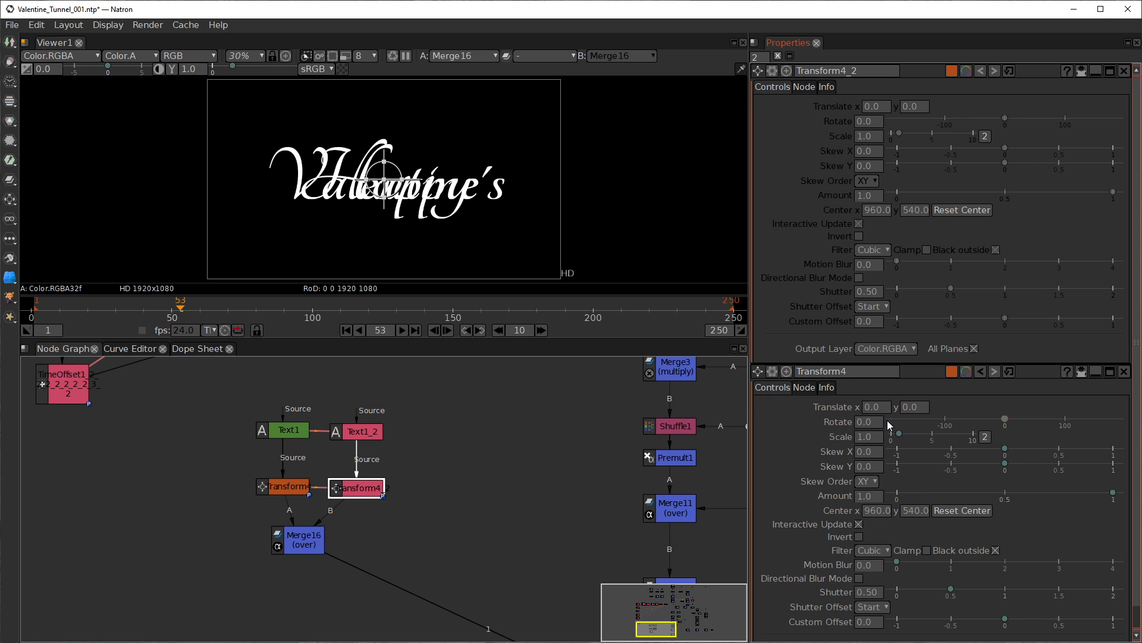
Step: Unlink the translate x and translate y parameters of Transform4_2 from Transform4
right_click(872, 109)
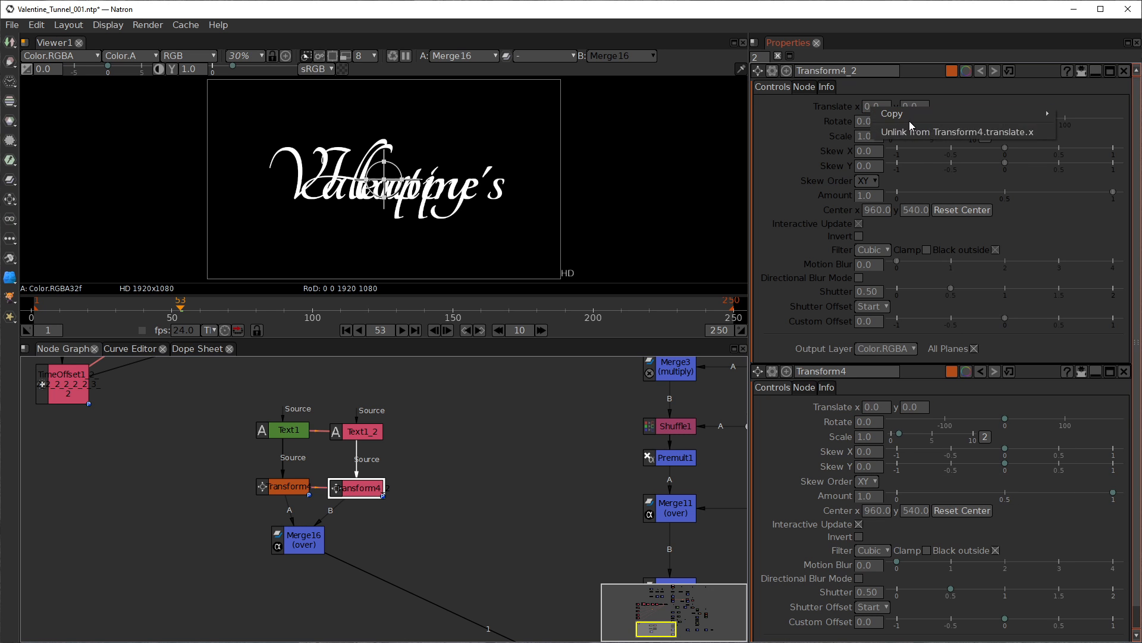
left_click(914, 132)
right_click(908, 107)
left_click(940, 131)
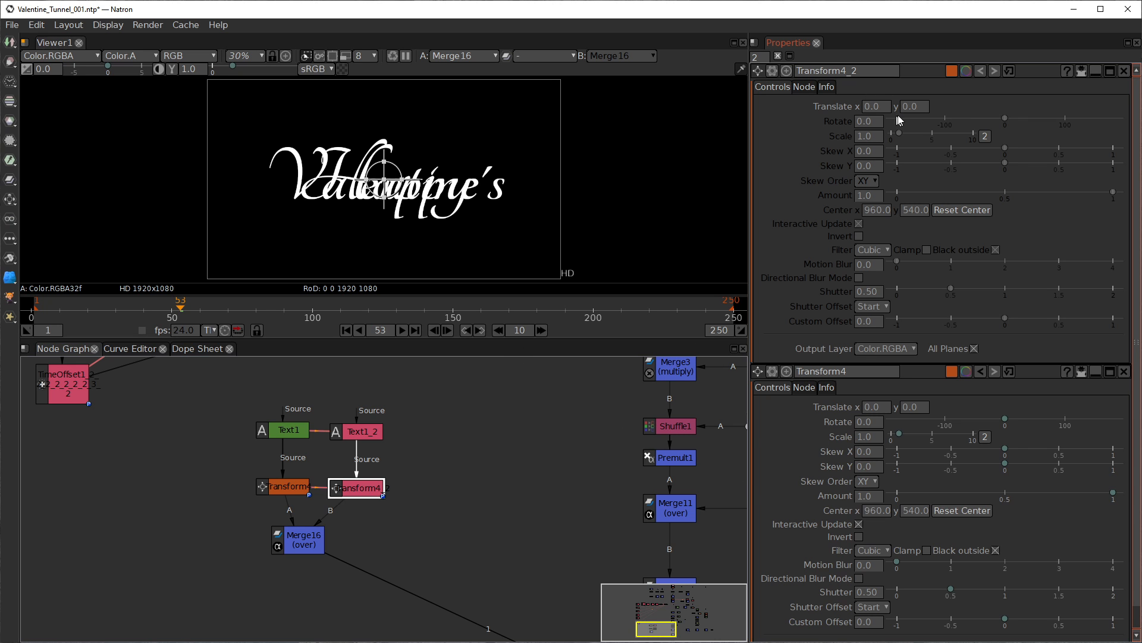
Step: Set an expression on Transform4_2's translate y that references Transform4's translate y, using Transform4.translate.get()[1]
left_click(917, 109)
left_click(905, 410)
double_click(925, 109)
right_click(921, 111)
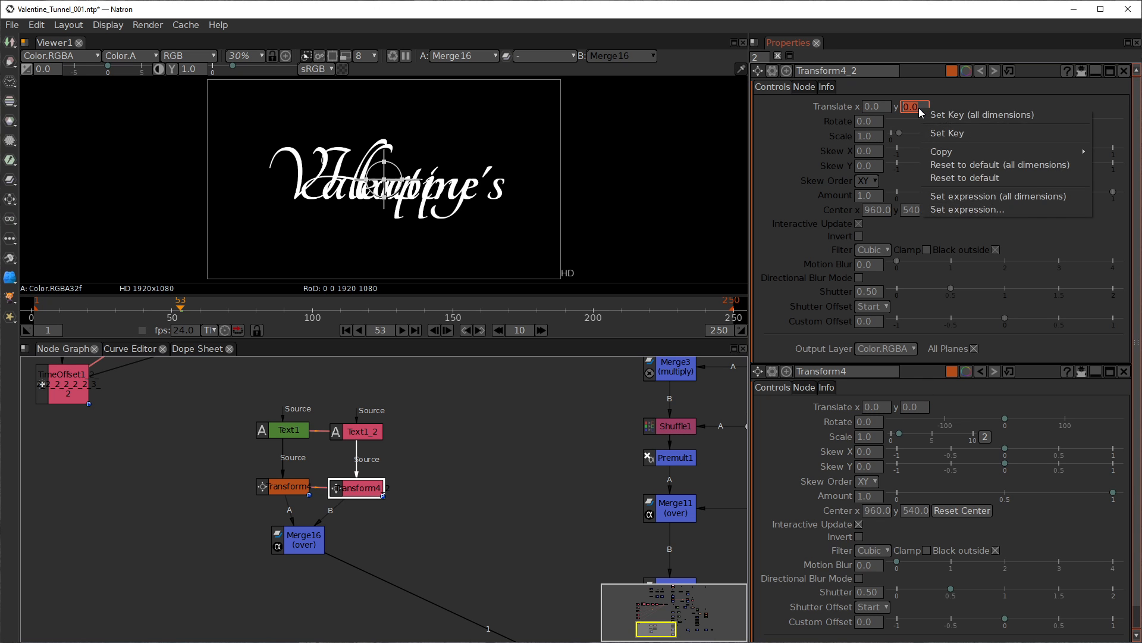
left_click(909, 95)
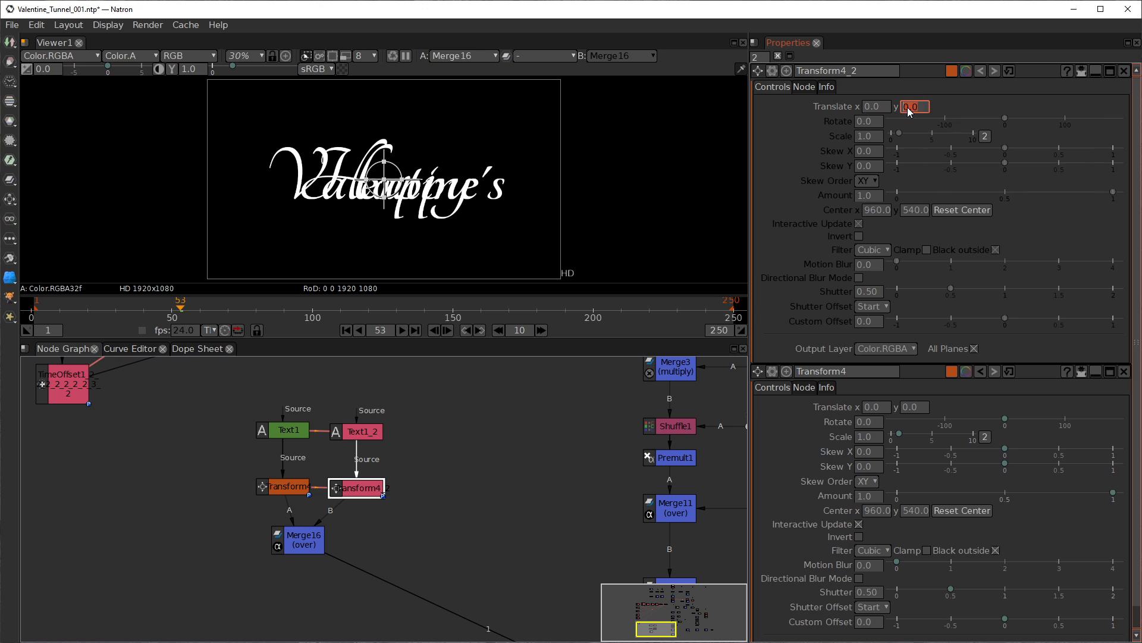
right_click(909, 104)
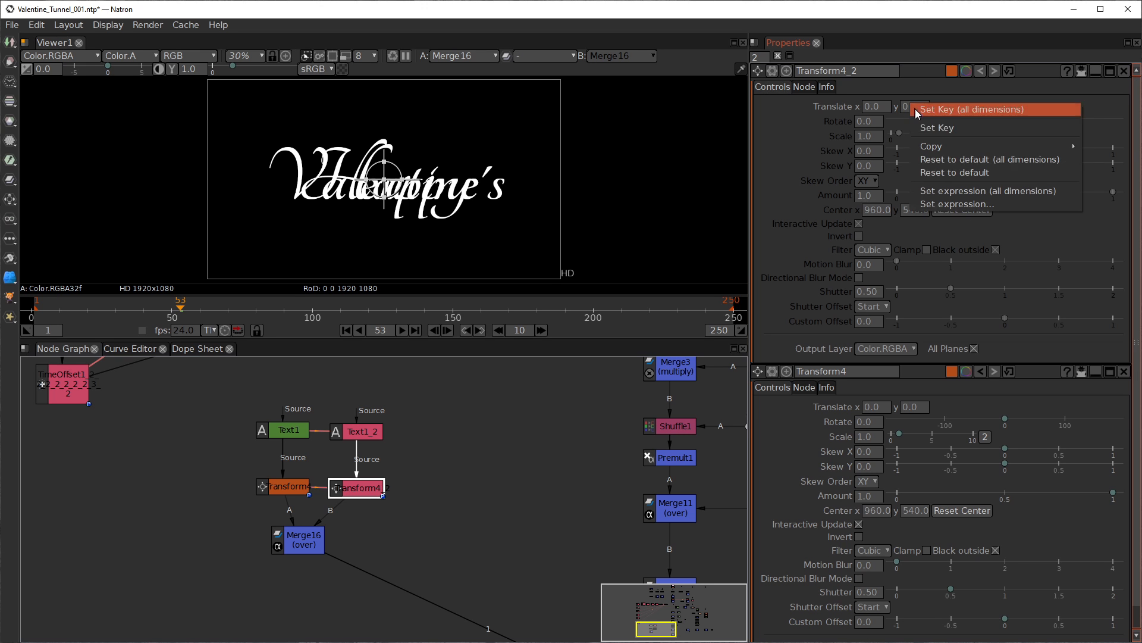
left_click(939, 207)
left_click_drag(652, 129, 505, 83)
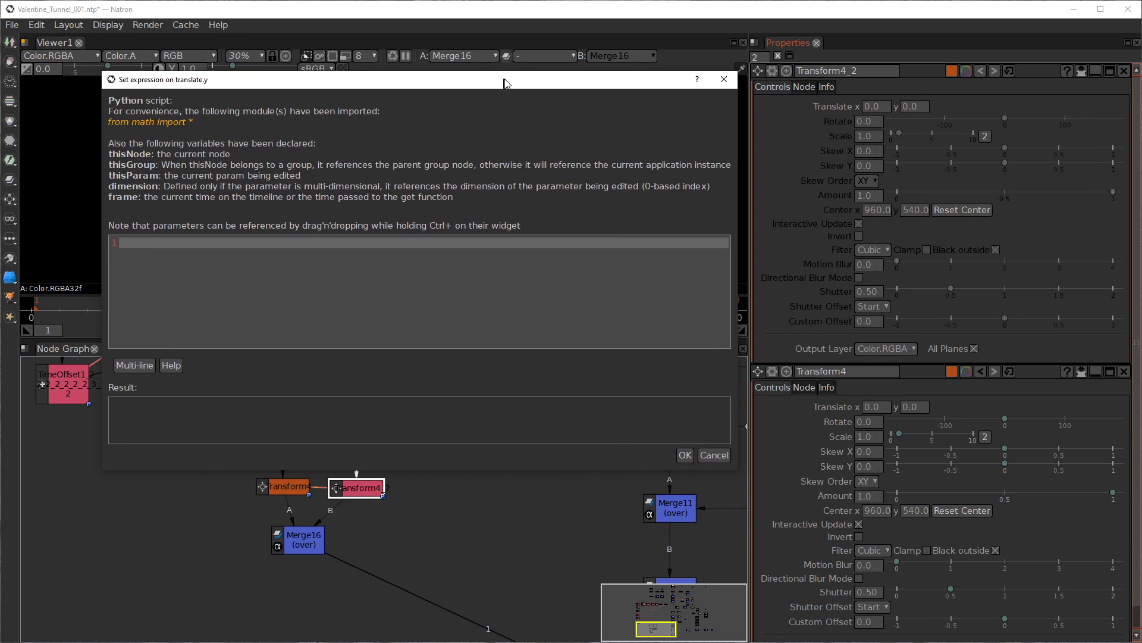
left_click(1083, 72)
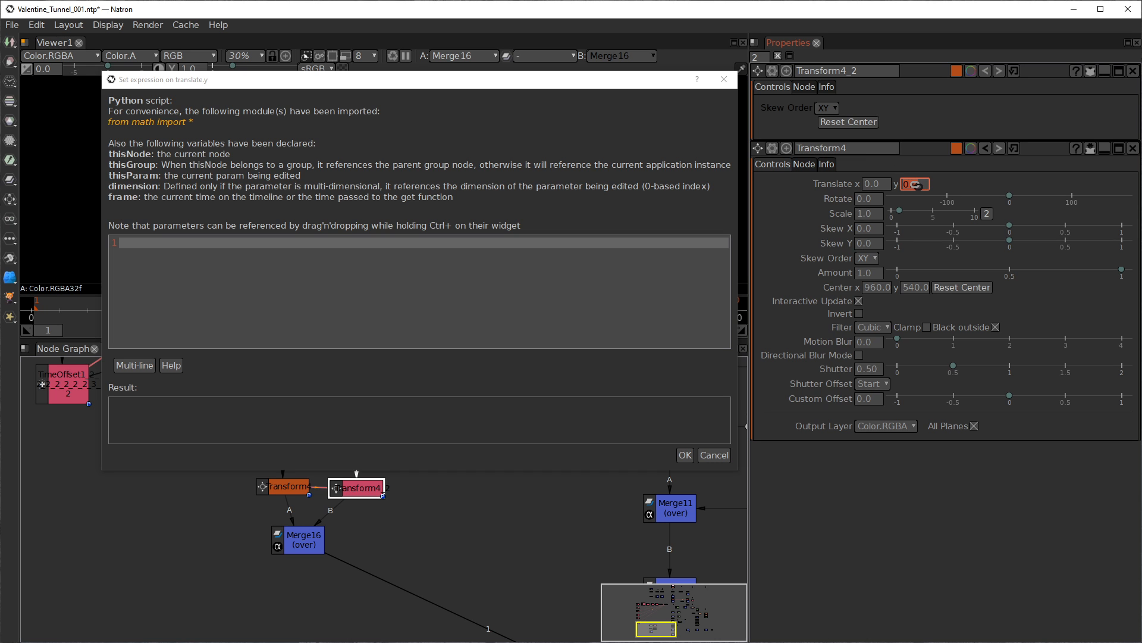
left_click_drag(922, 184, 405, 244)
left_click(299, 246)
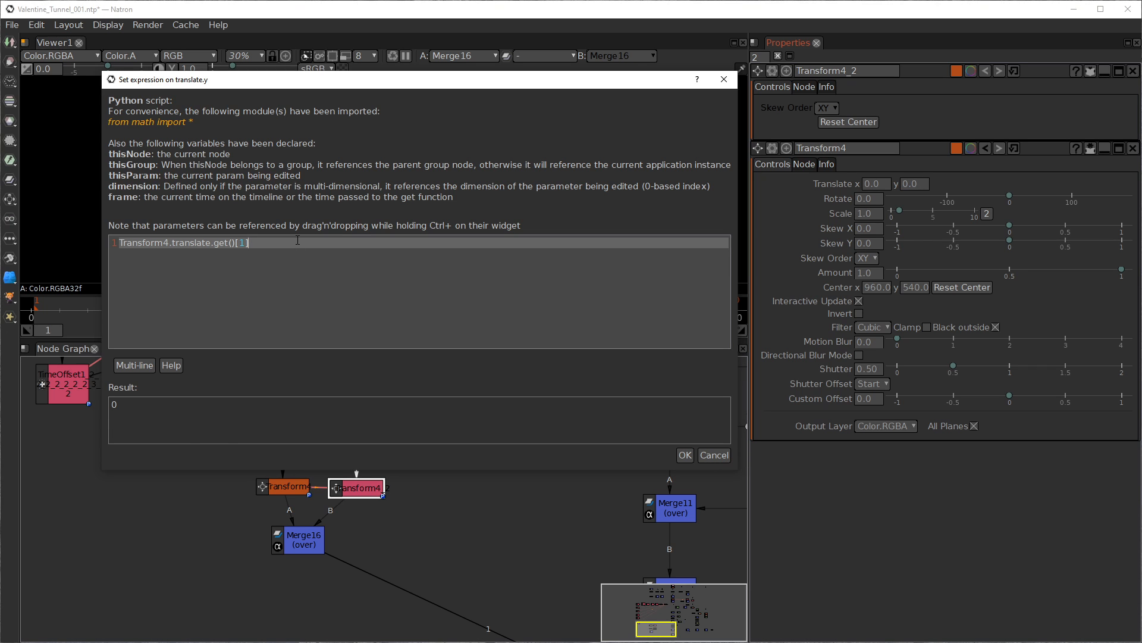
Step: Multiply the translate y expression by -1 and apply it
type("*")
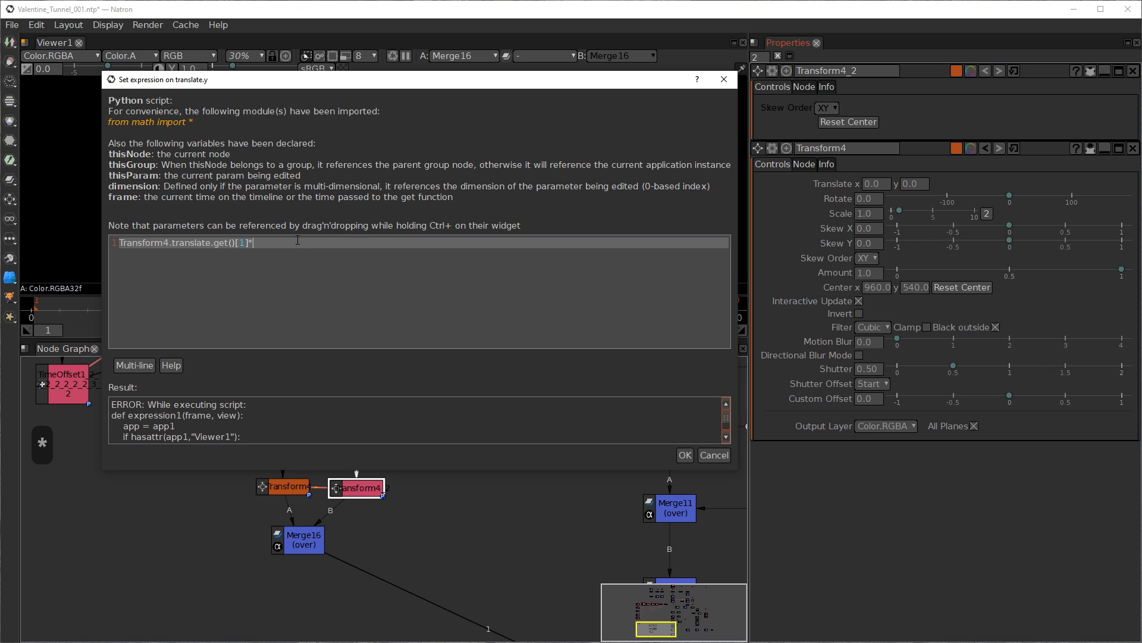
type("-1")
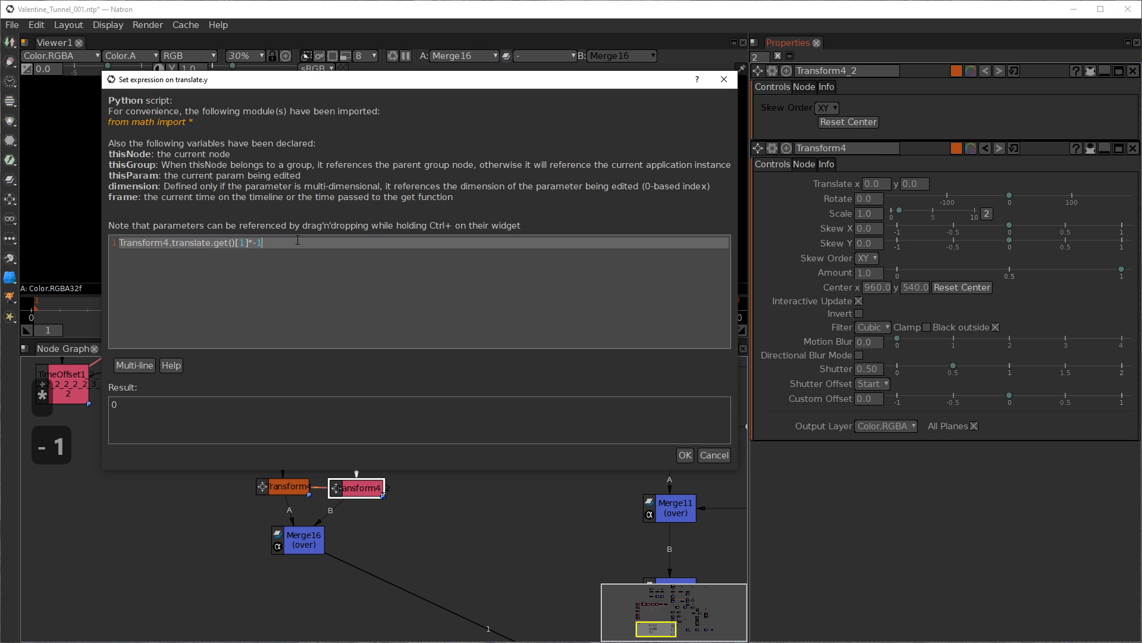
left_click(684, 455)
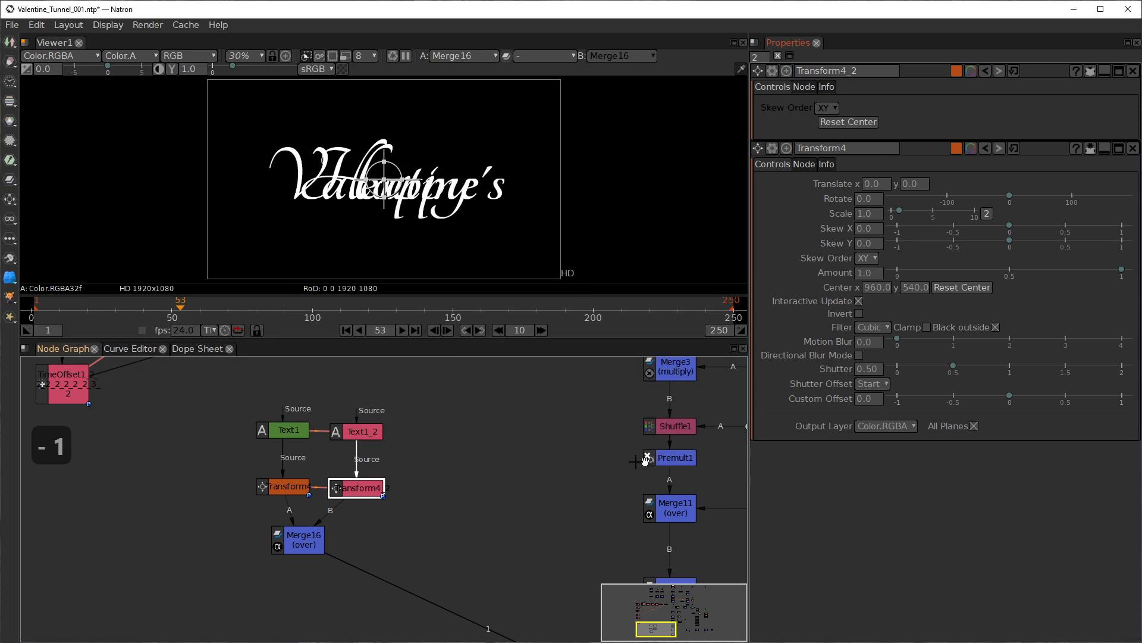
Step: Select Transform4 and expand Transform4_2's settings to show all its parameters
left_click(516, 410)
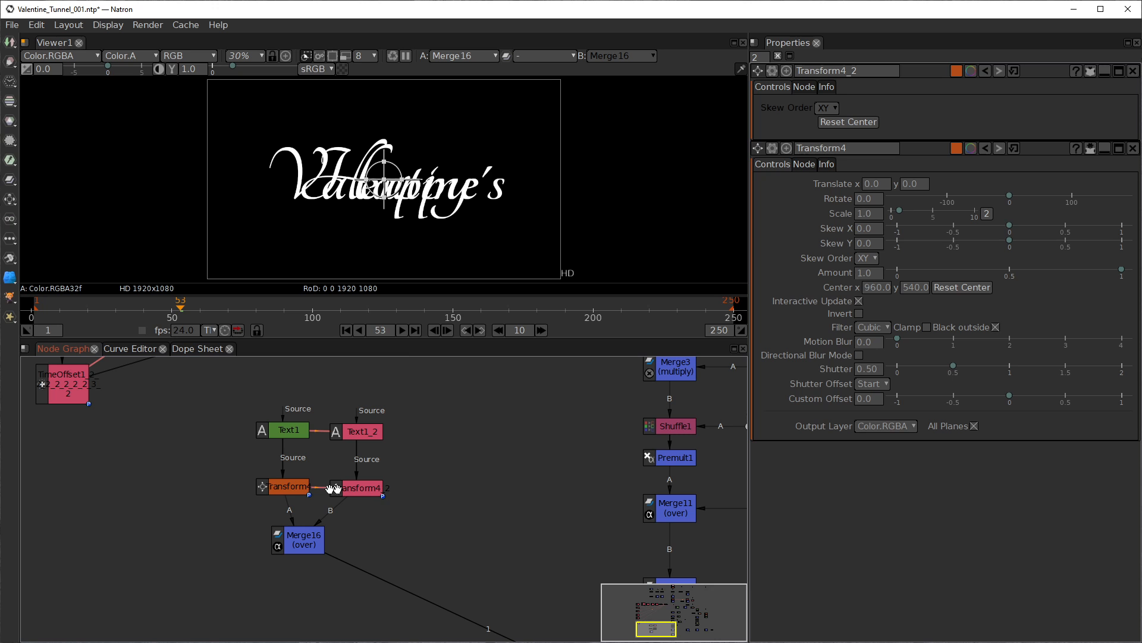
left_click(296, 489)
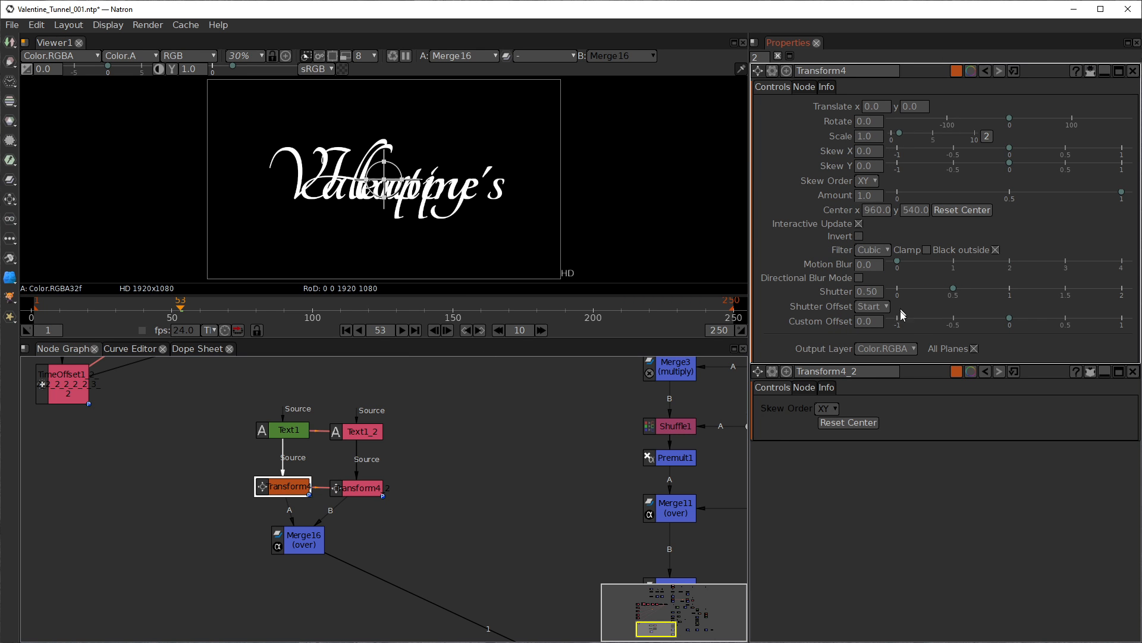
left_click(1092, 371)
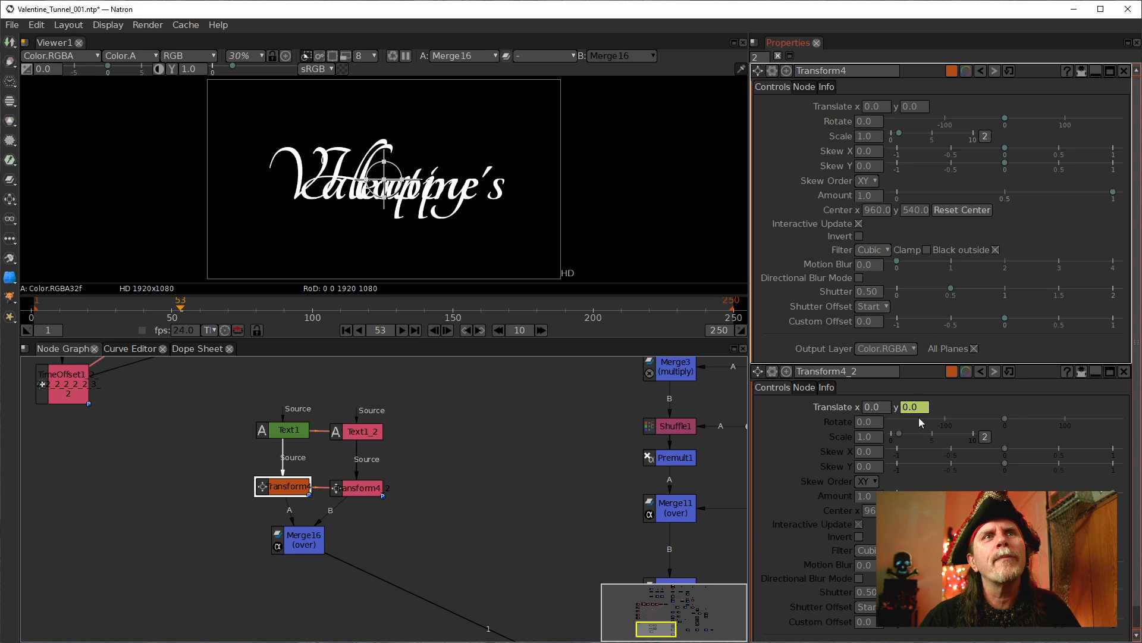
Step: Raise Transform4's translate y to 240 to spread the two text lines apart vertically
key("Return")
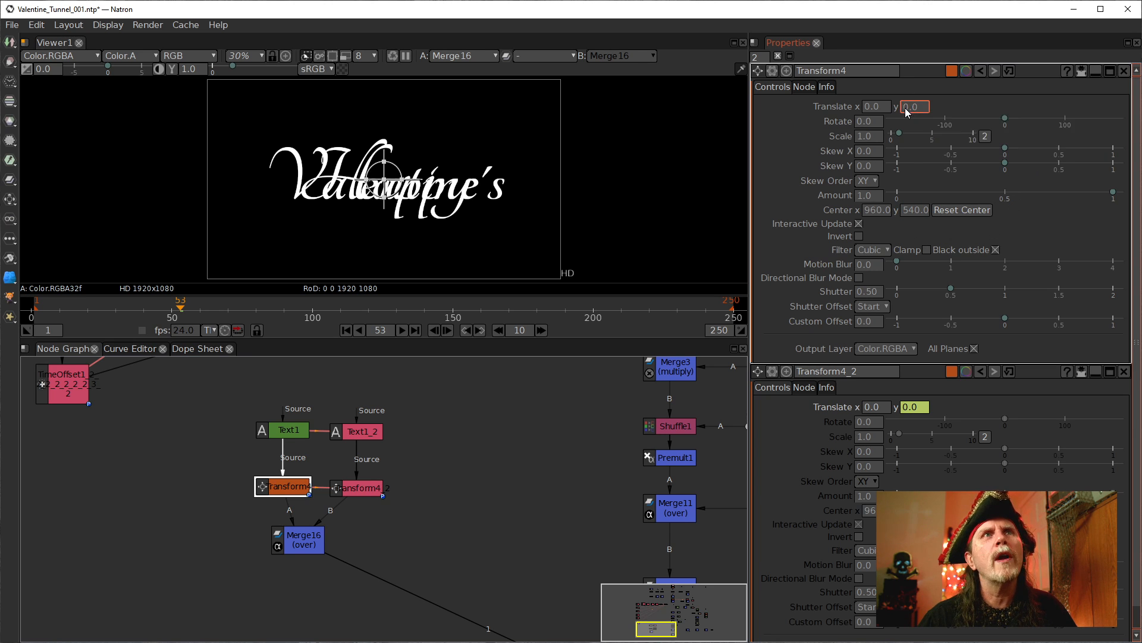
scroll(905, 108, "up", 12)
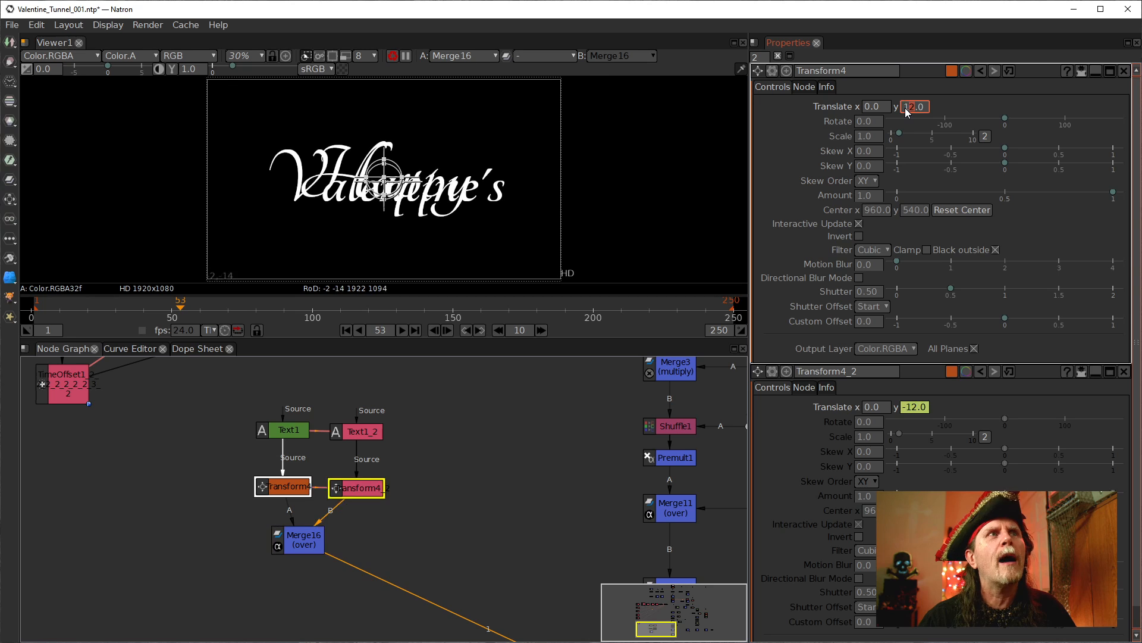
scroll(905, 108, "up", 20)
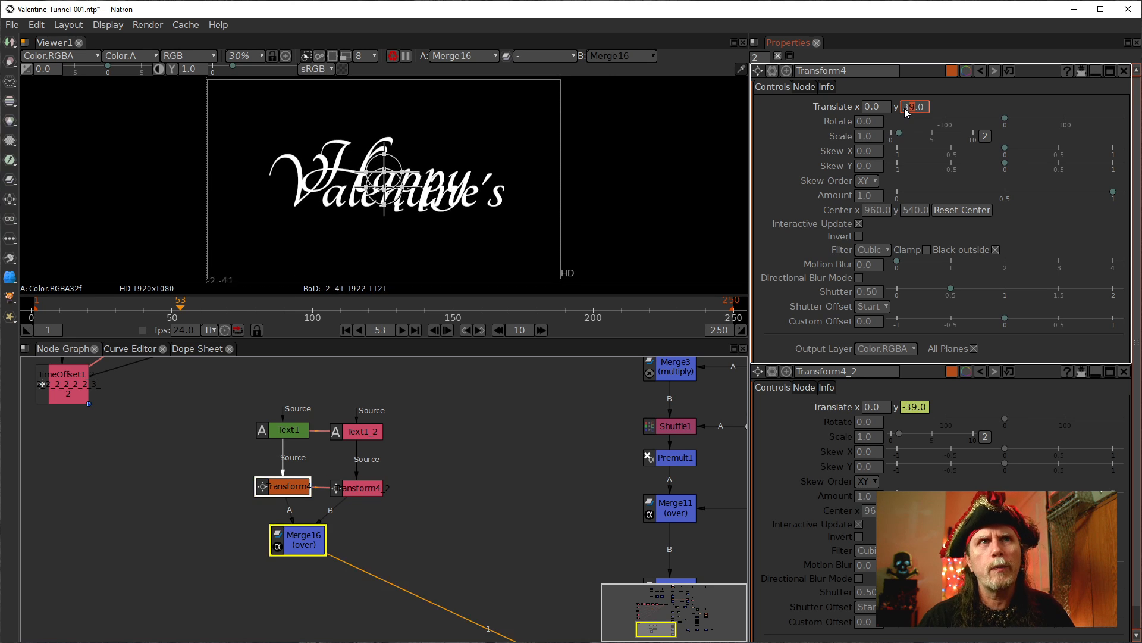
scroll(904, 109, "up", 15)
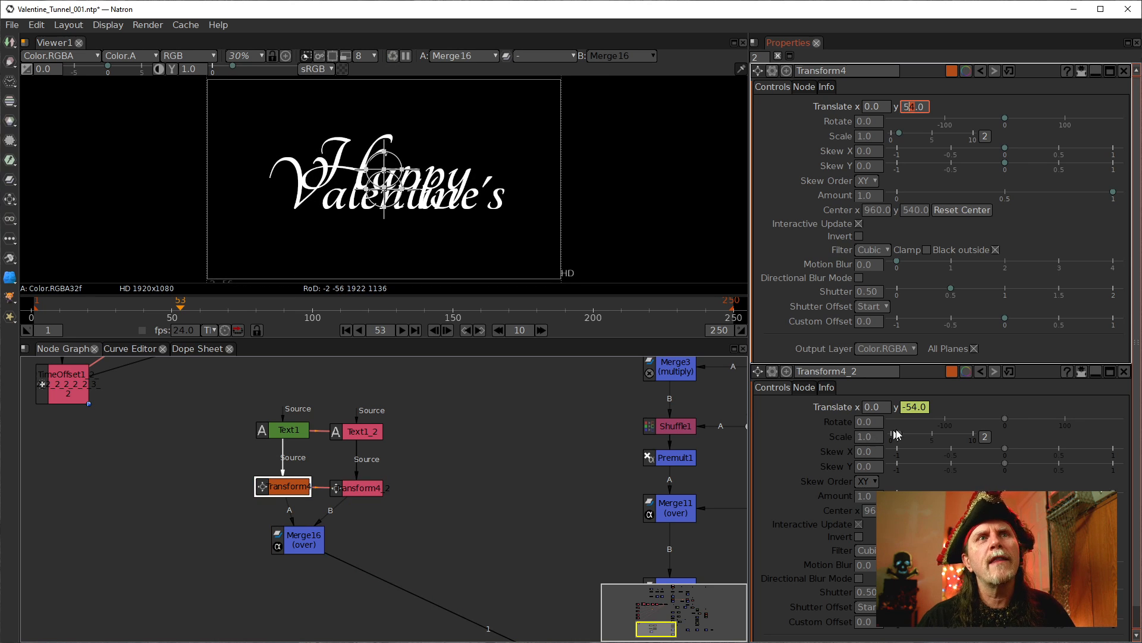
scroll(907, 109, "down", 4)
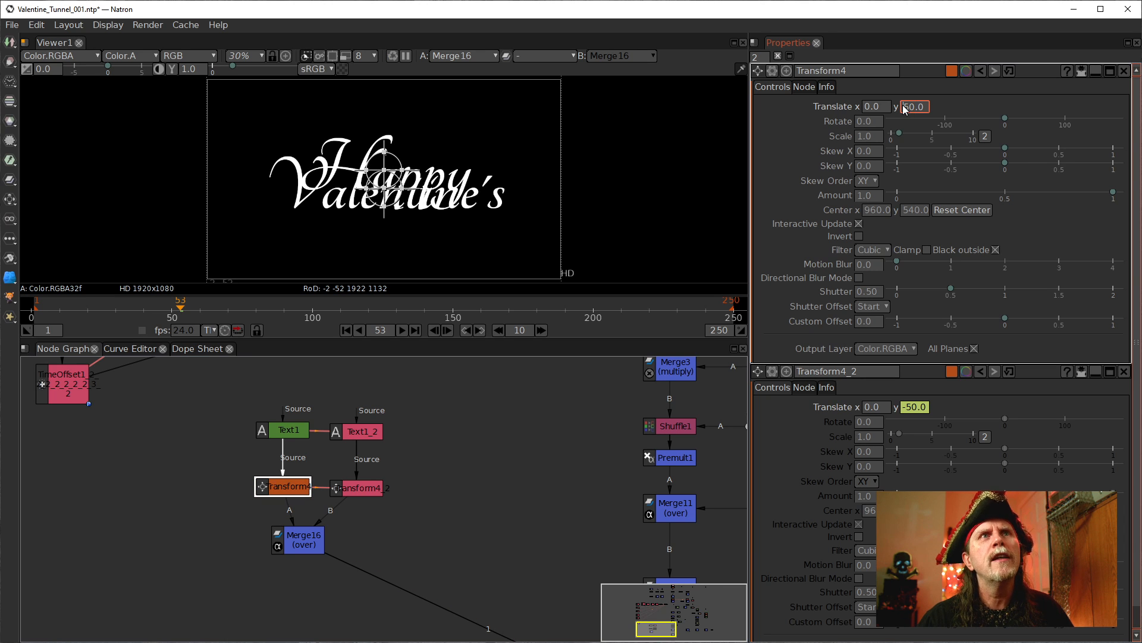
scroll(902, 104, "up", 20)
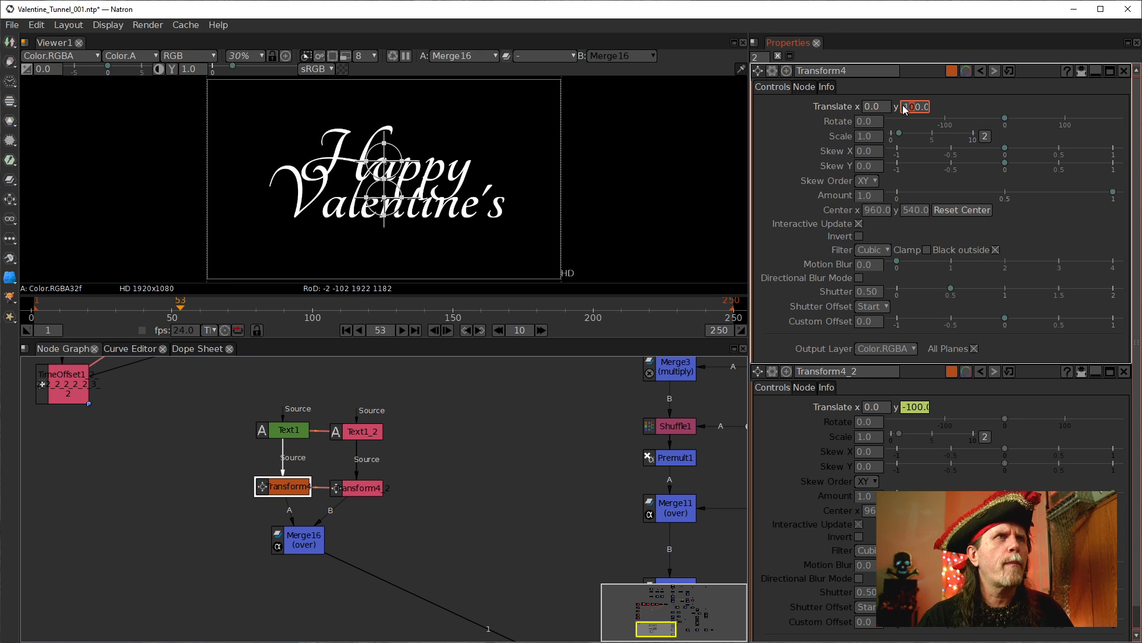
scroll(902, 105, "up", 20)
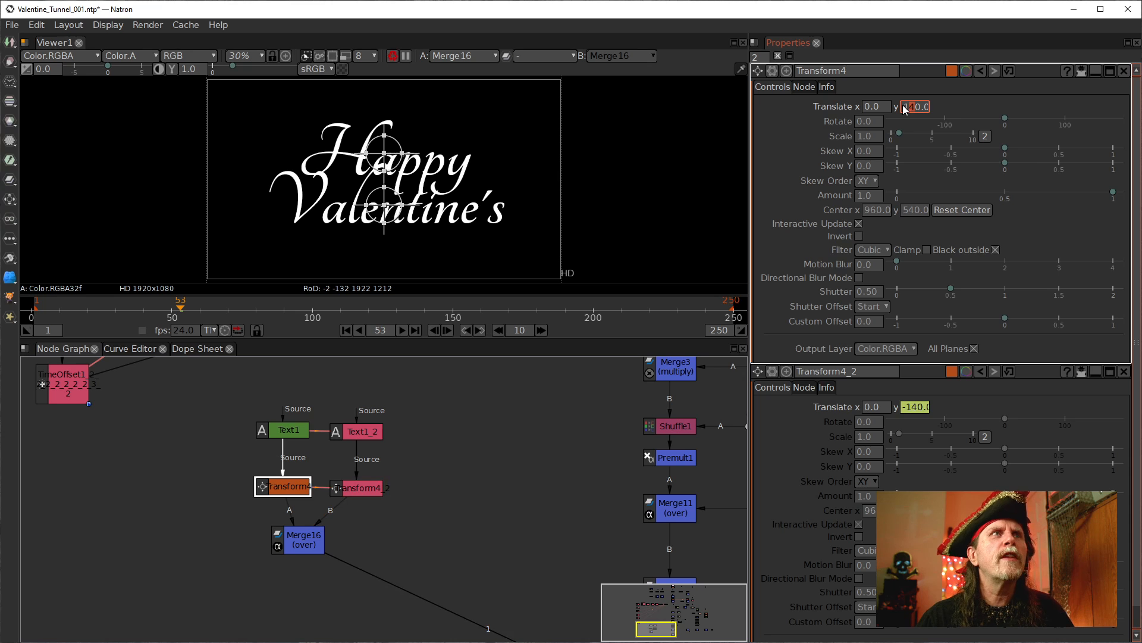
scroll(902, 104, "up", 20)
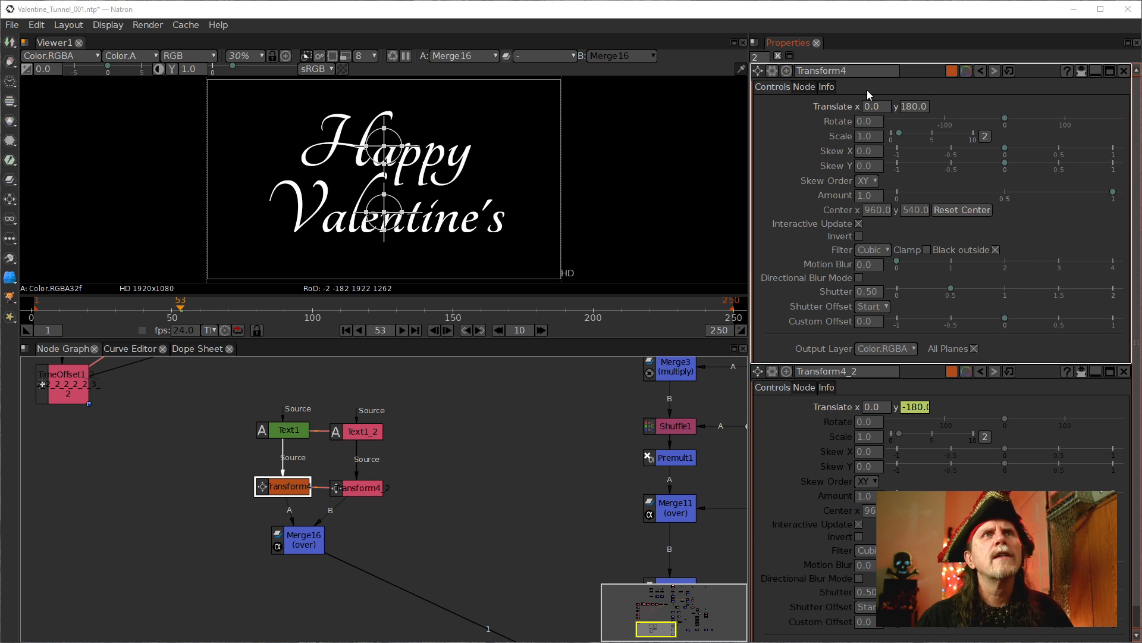
double_click(902, 109)
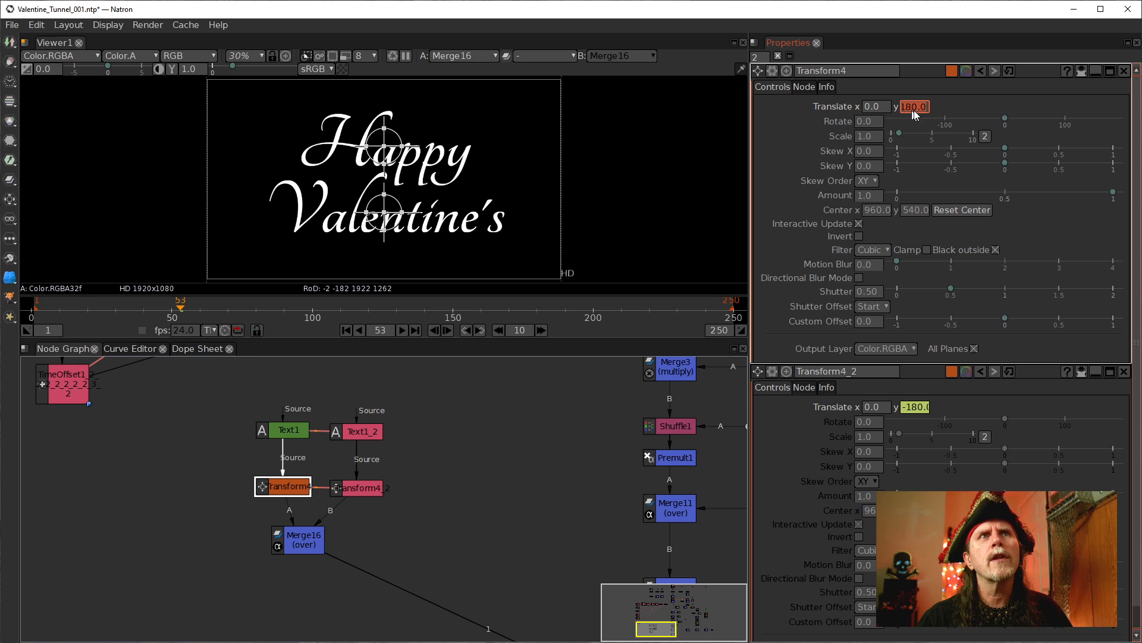
type("240")
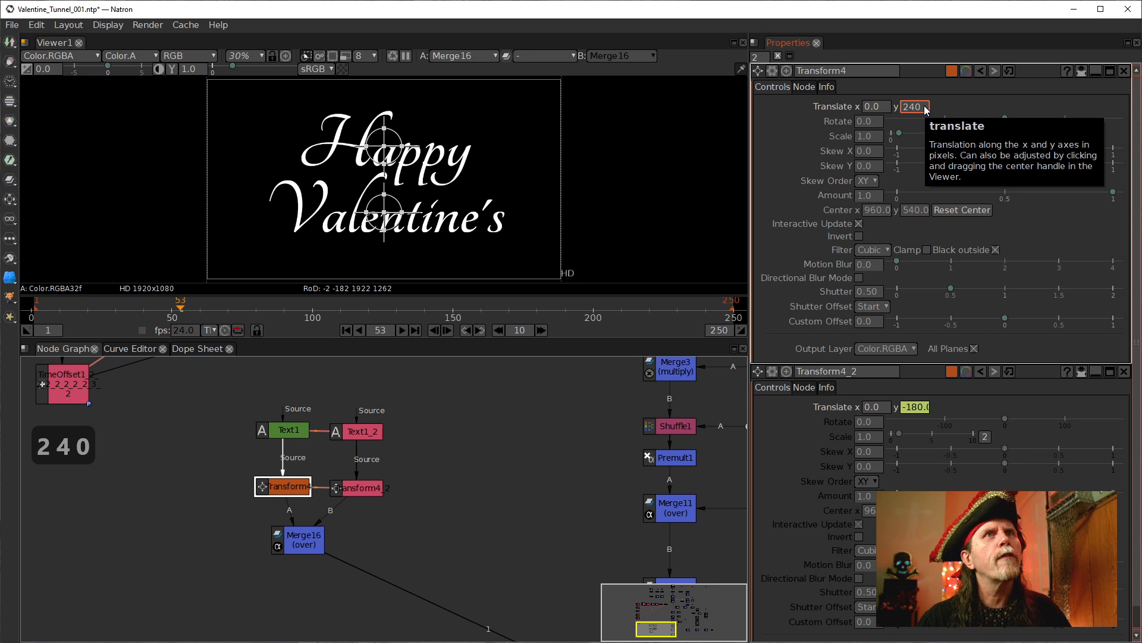
key("Return")
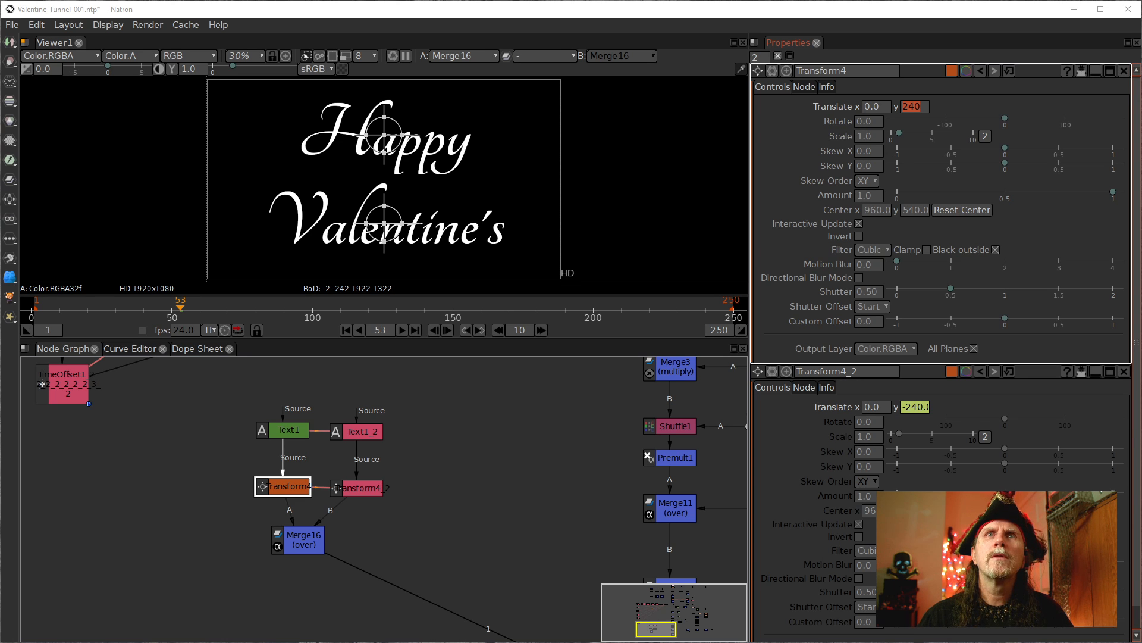
Step: Try skewing both text lines with Transform4's skew Y at 0.1 and 0.2, and return it to 0
left_click(866, 164)
type("0.1")
key("Return")
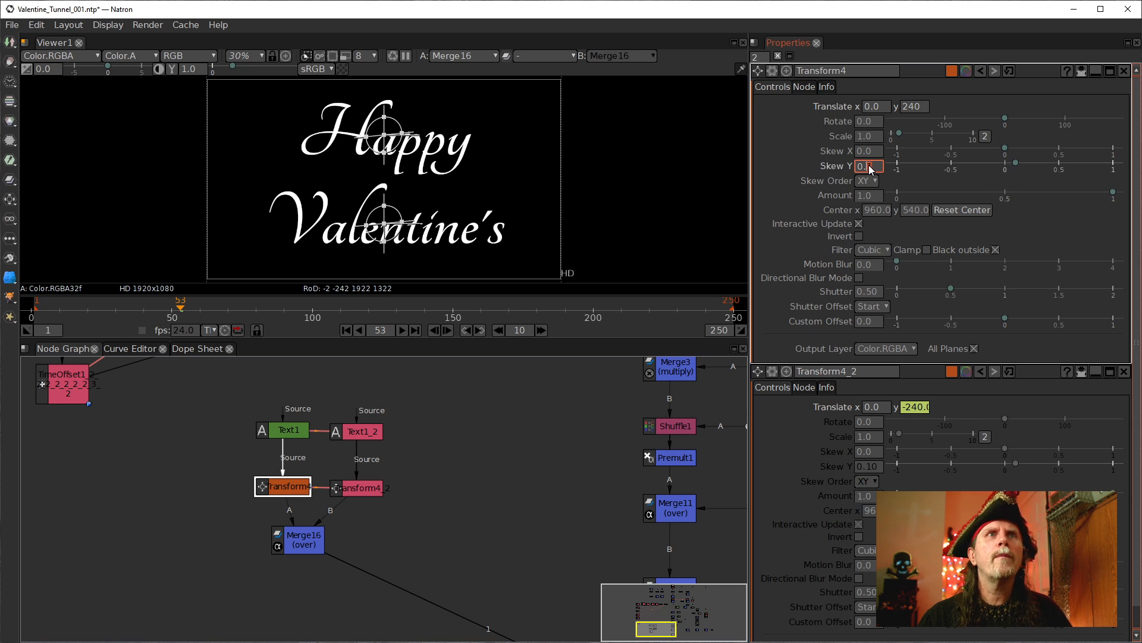
scroll(869, 166, "up", 1)
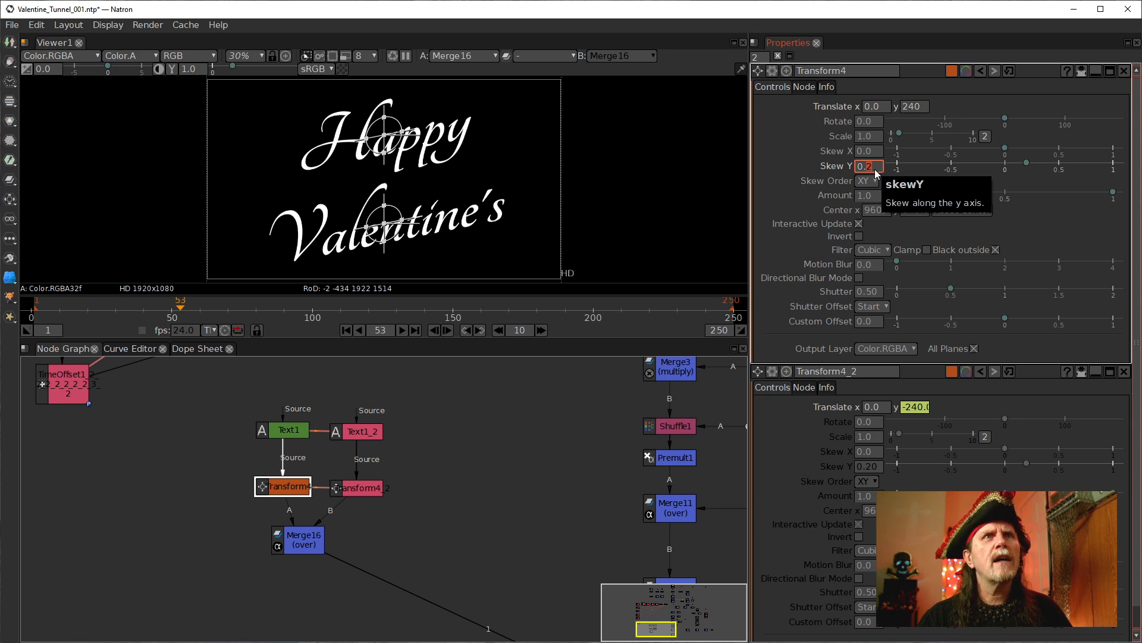
scroll(869, 167, "down", 2)
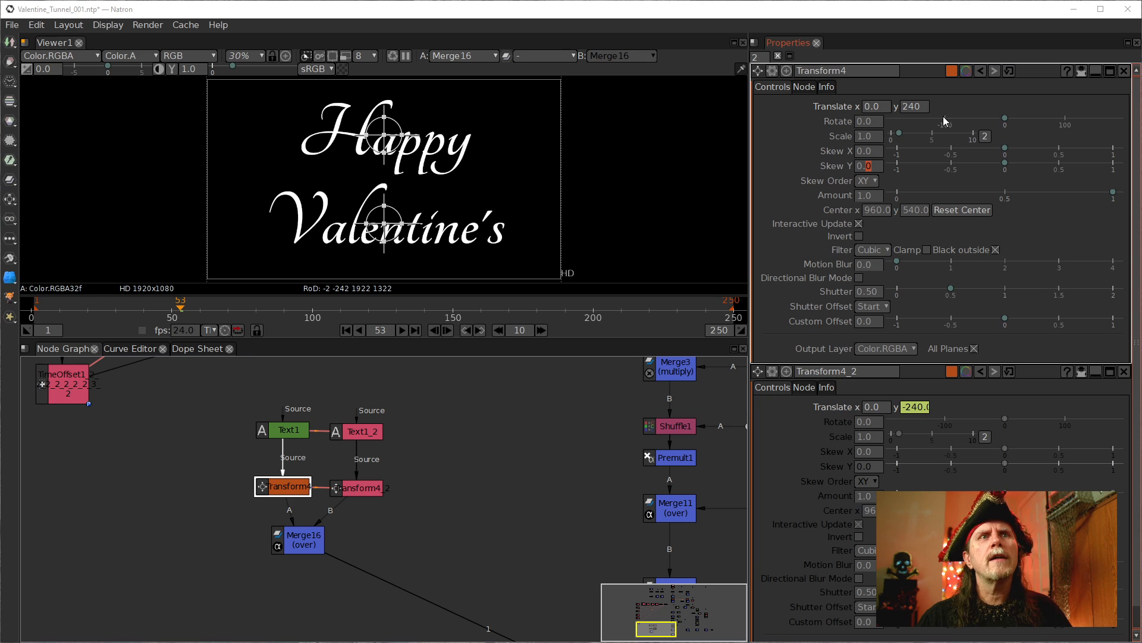
Step: Nudge Transform4's translate y down and back to 240
left_click(906, 106)
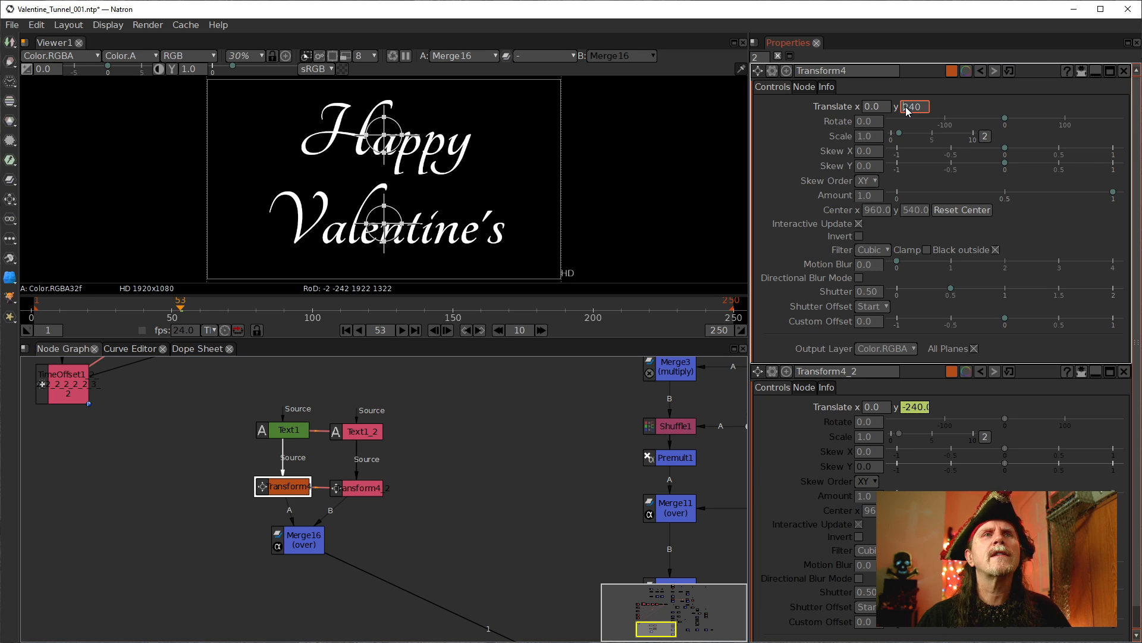
scroll(905, 106, "down", 1)
scroll(905, 106, "up", 1)
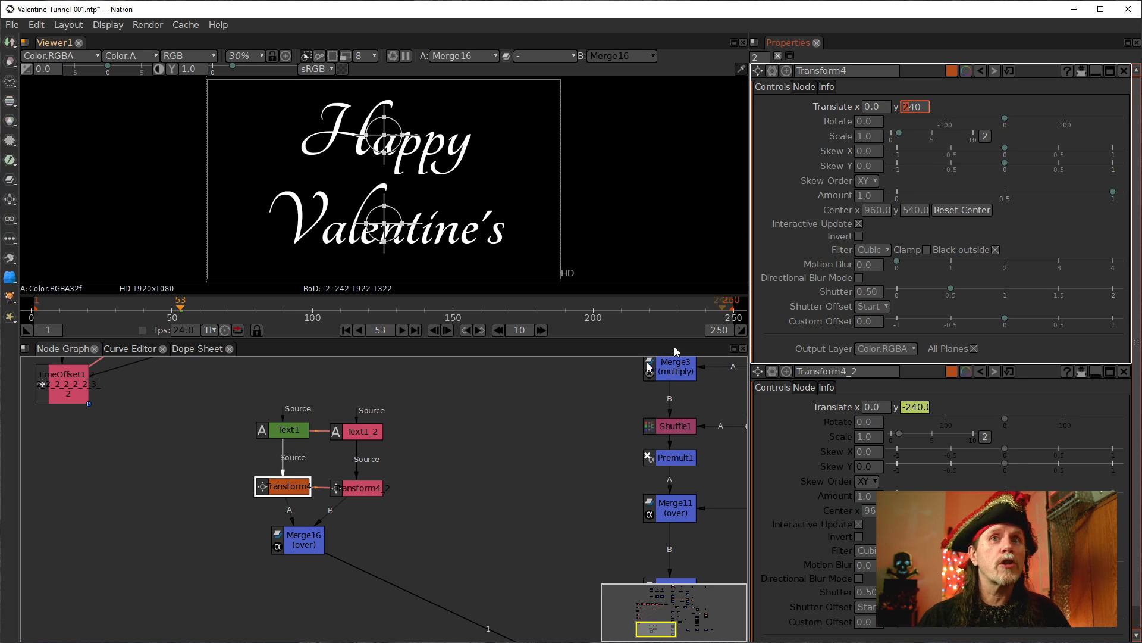
Step: Add trailing space after "Happy" in Text1 to shift the word left, and set its skew Y to 0.2
double_click(288, 430)
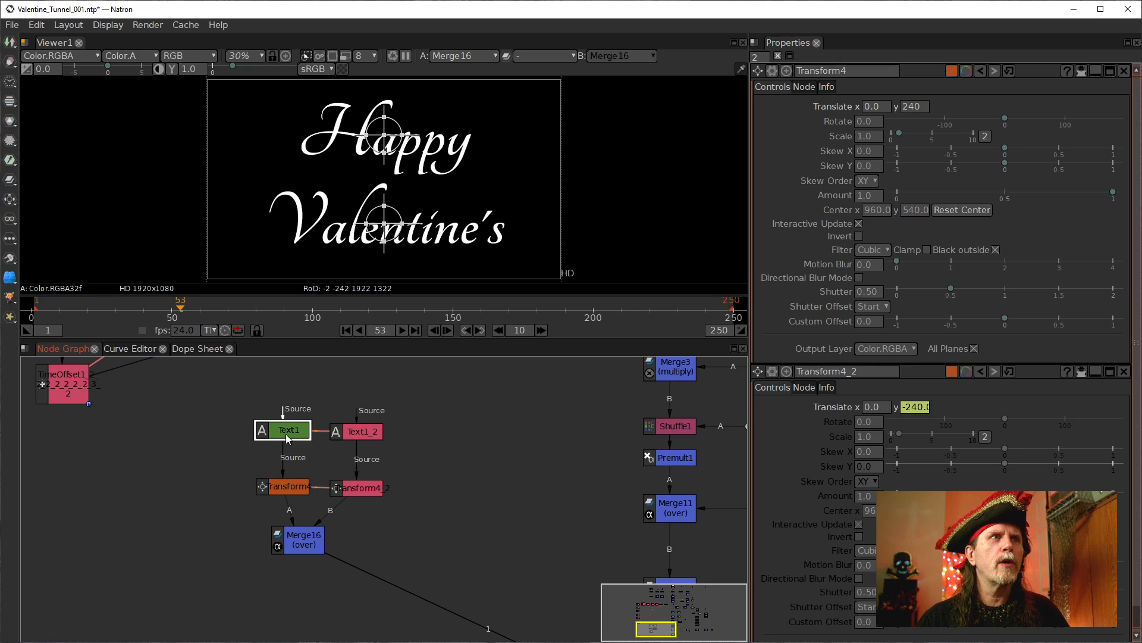
left_click(912, 332)
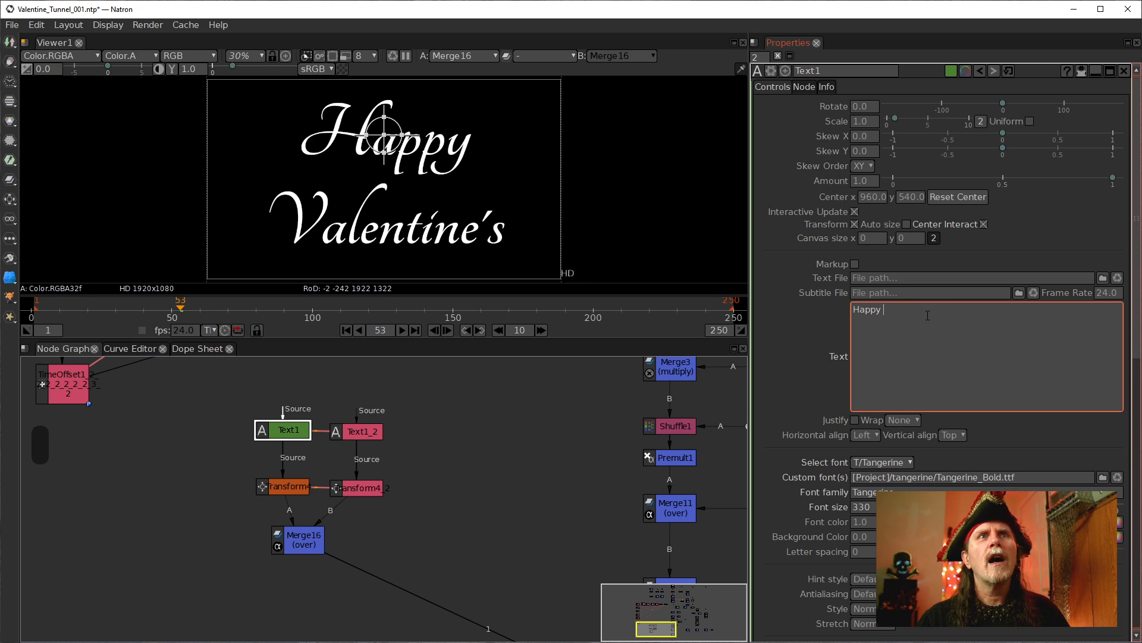
left_click(785, 148)
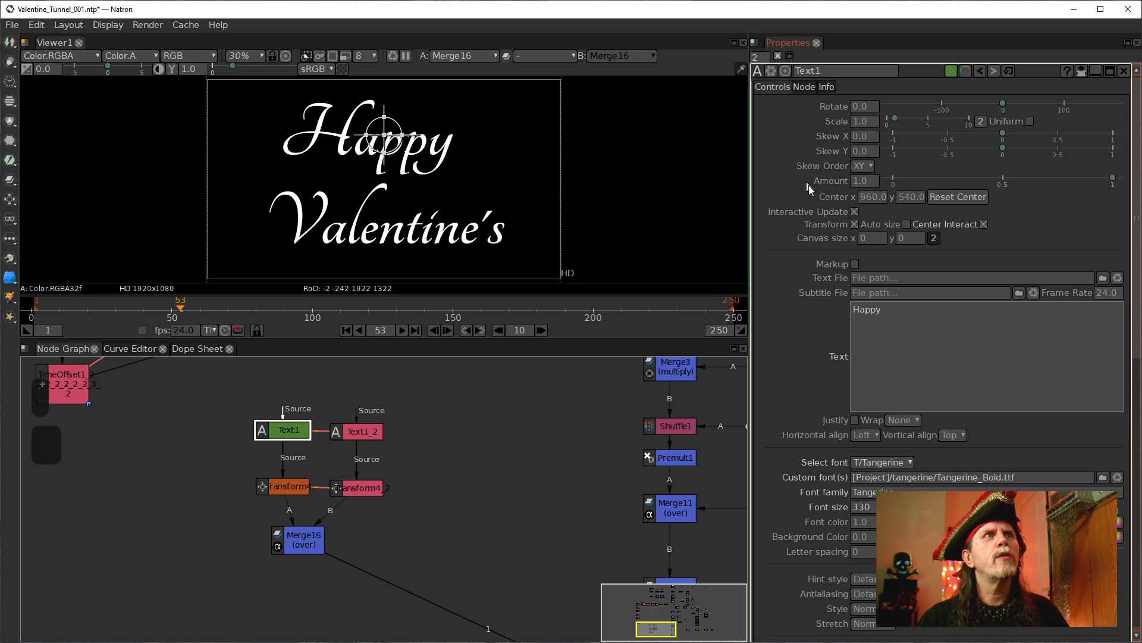
left_click(863, 148)
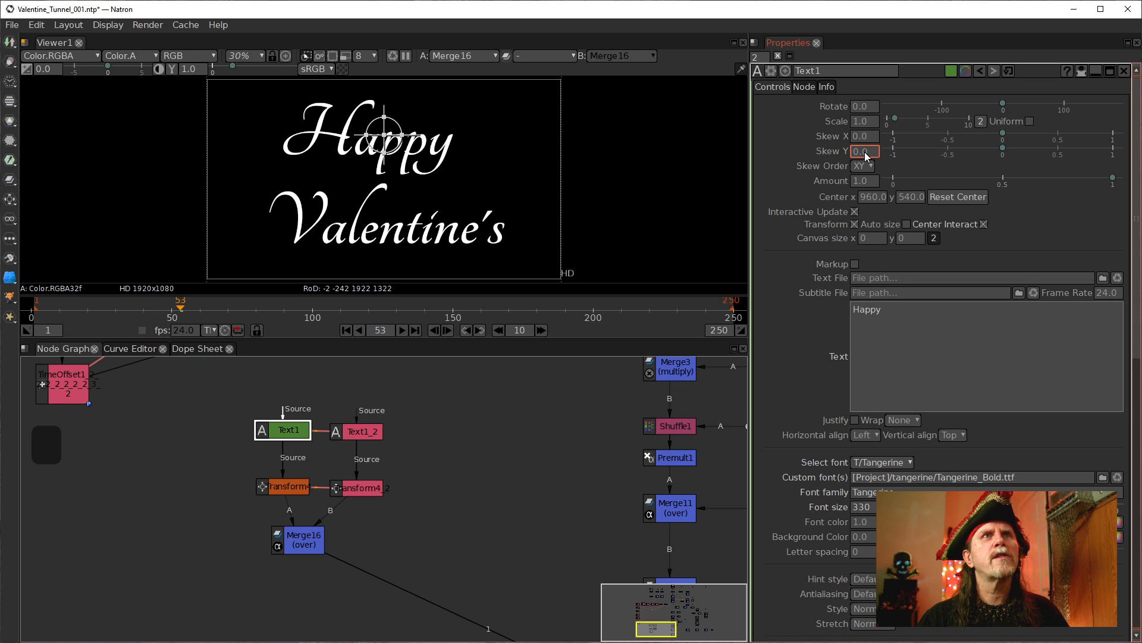
scroll(865, 152, "up", 2)
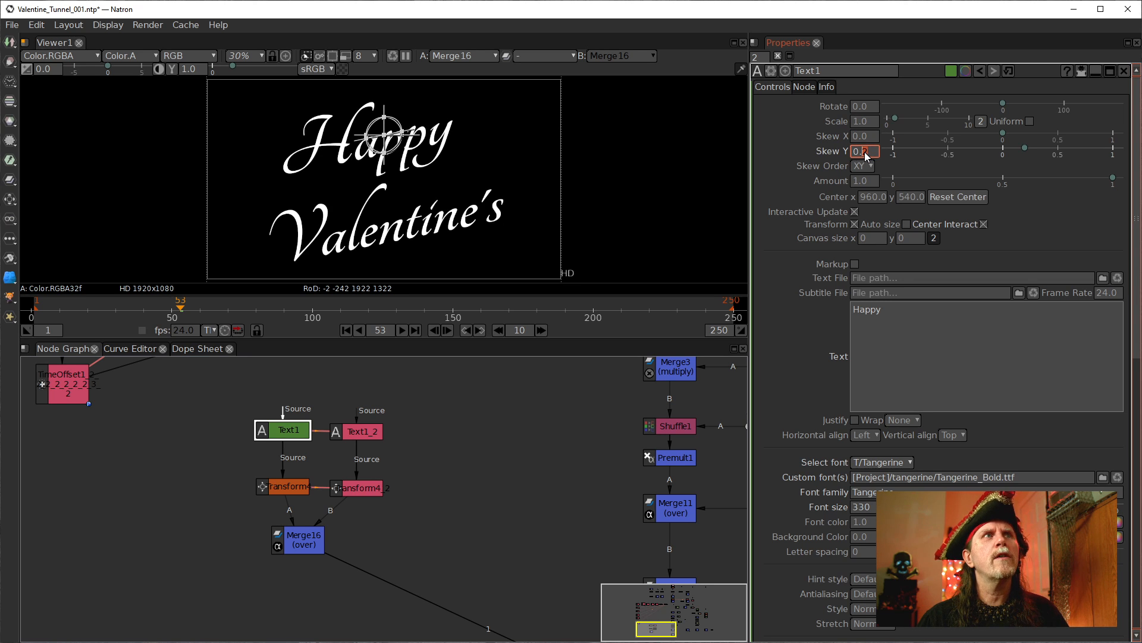
Step: Add more trailing spaces after "Happy" in Text1 to shift the word further left over "Valentine's"
left_click(909, 306)
left_click(798, 318)
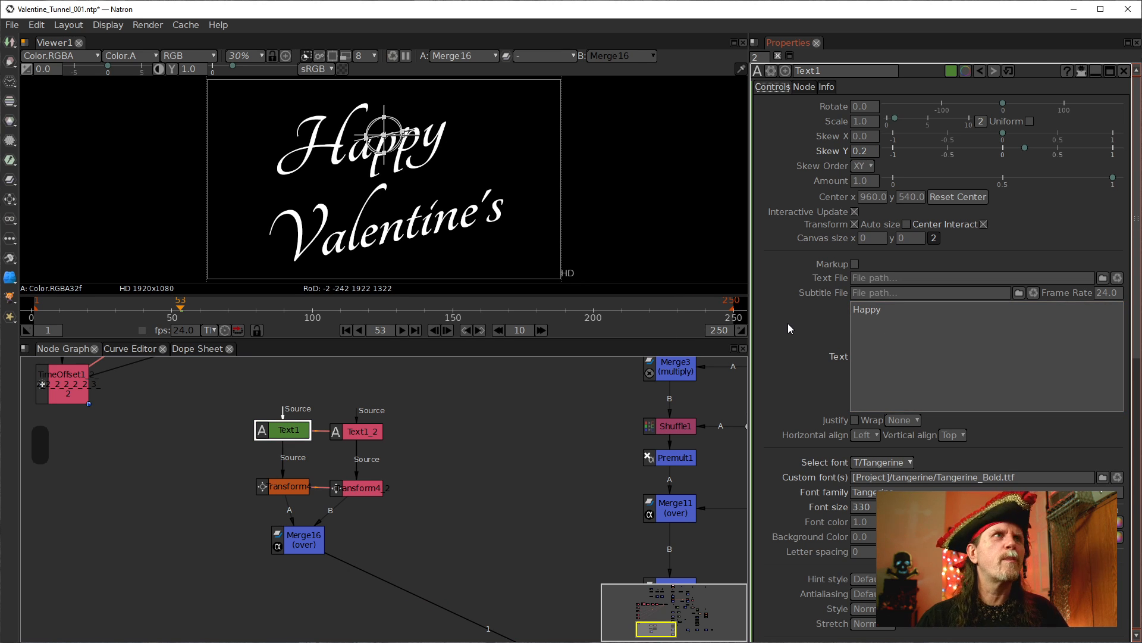
left_click(913, 318)
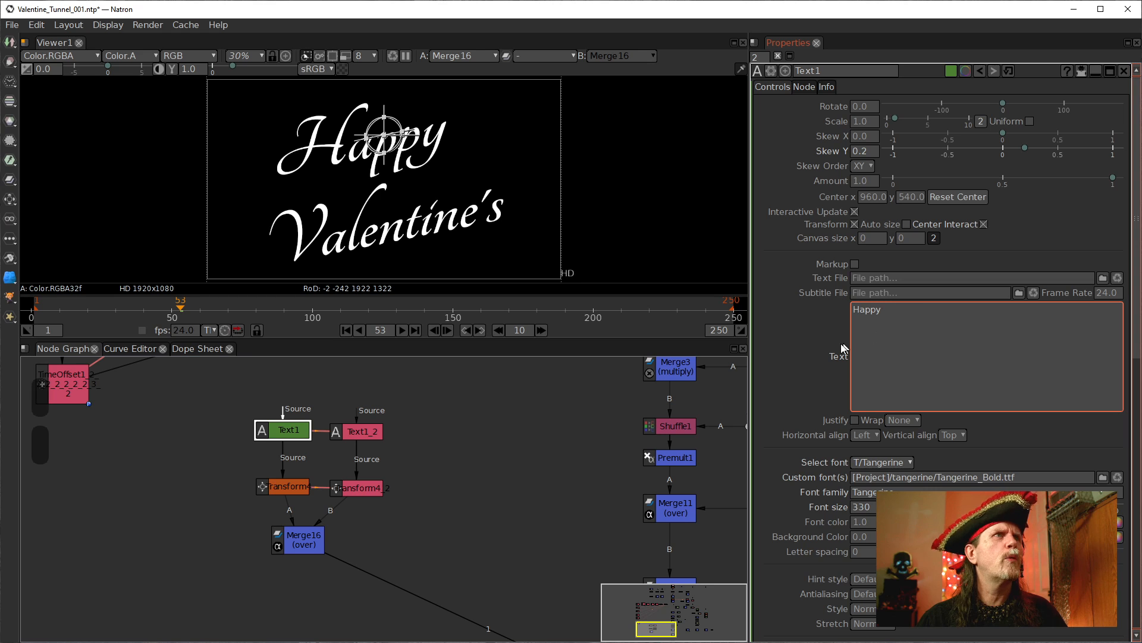
left_click(771, 328)
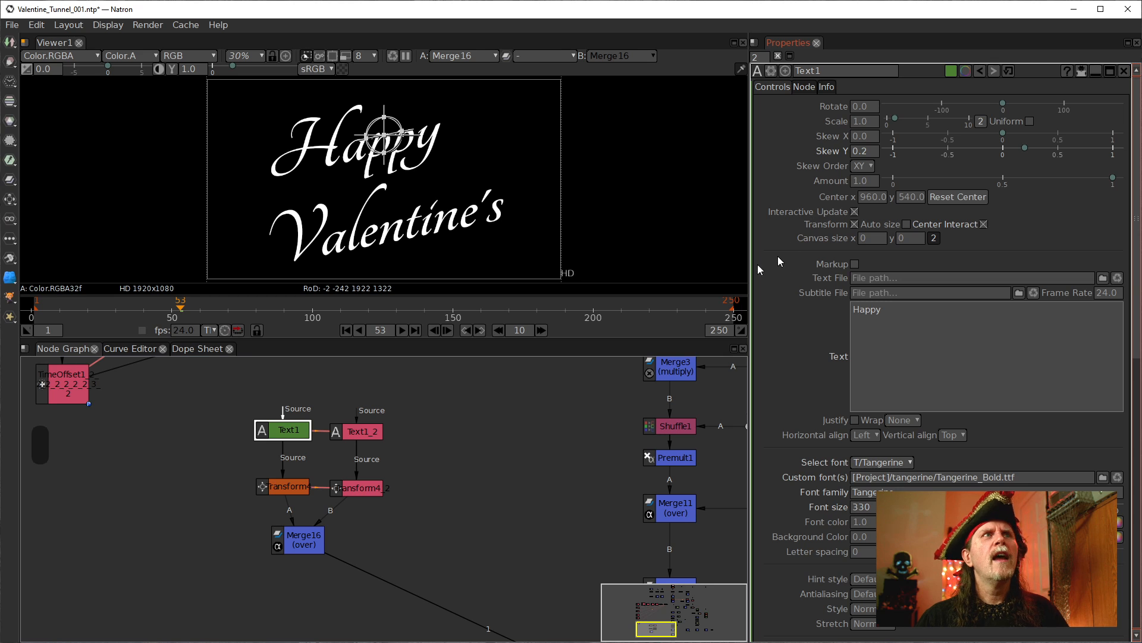
Step: Lower Transform4's translate y to 190 to bring the two text lines closer together
left_click(286, 487)
double_click(286, 488)
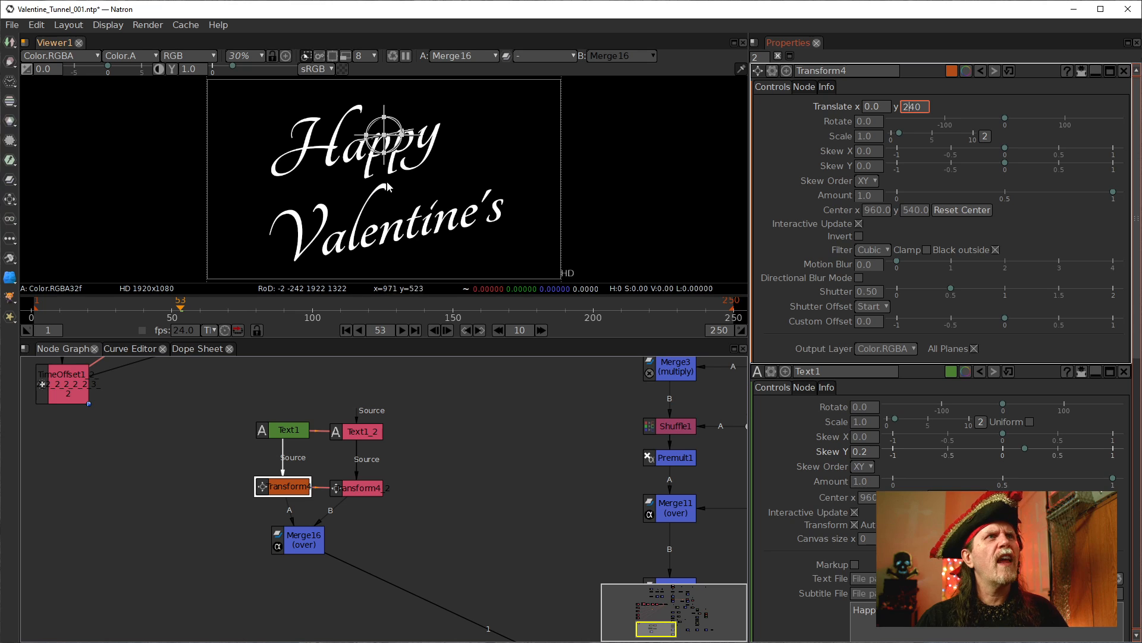
left_click(912, 108)
scroll(912, 108, "down", 5)
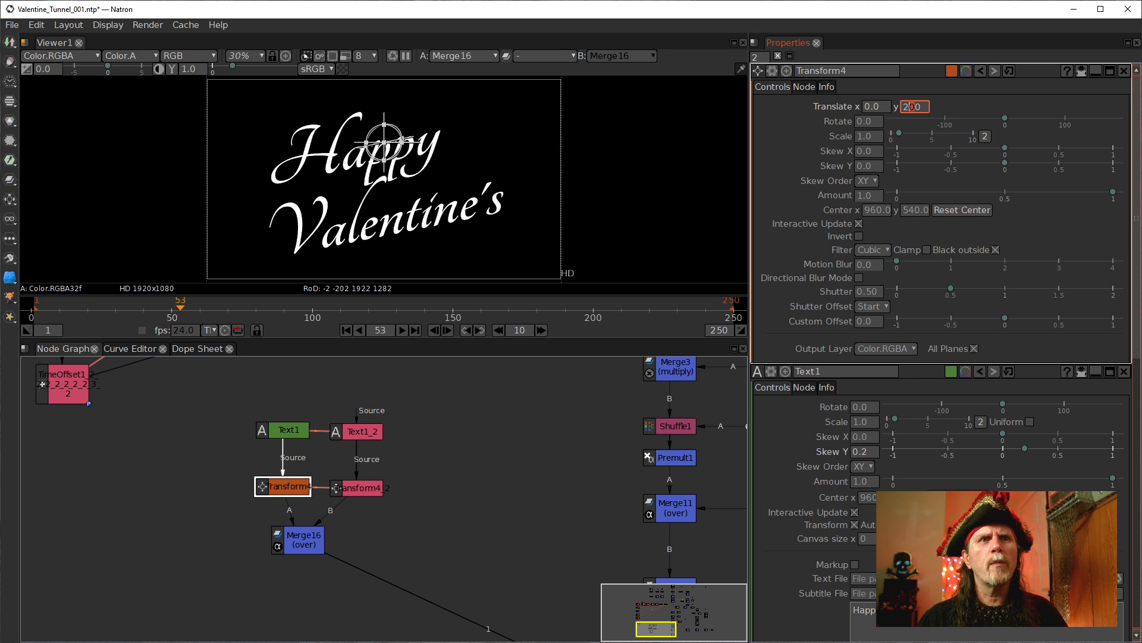
left_click(558, 482)
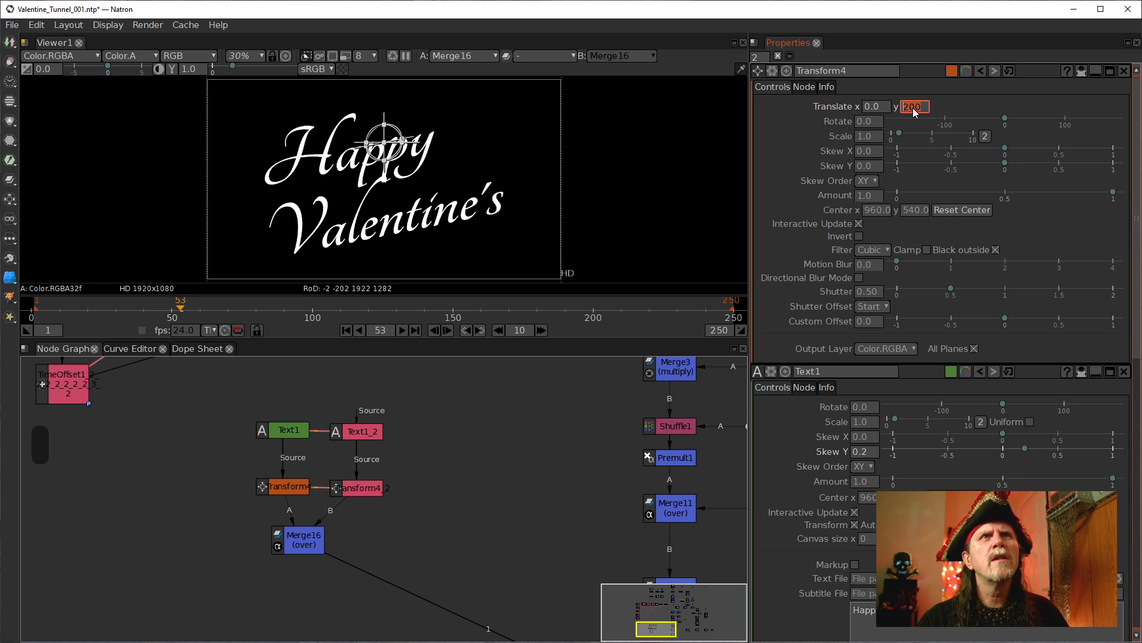
scroll(910, 107, "down", 2)
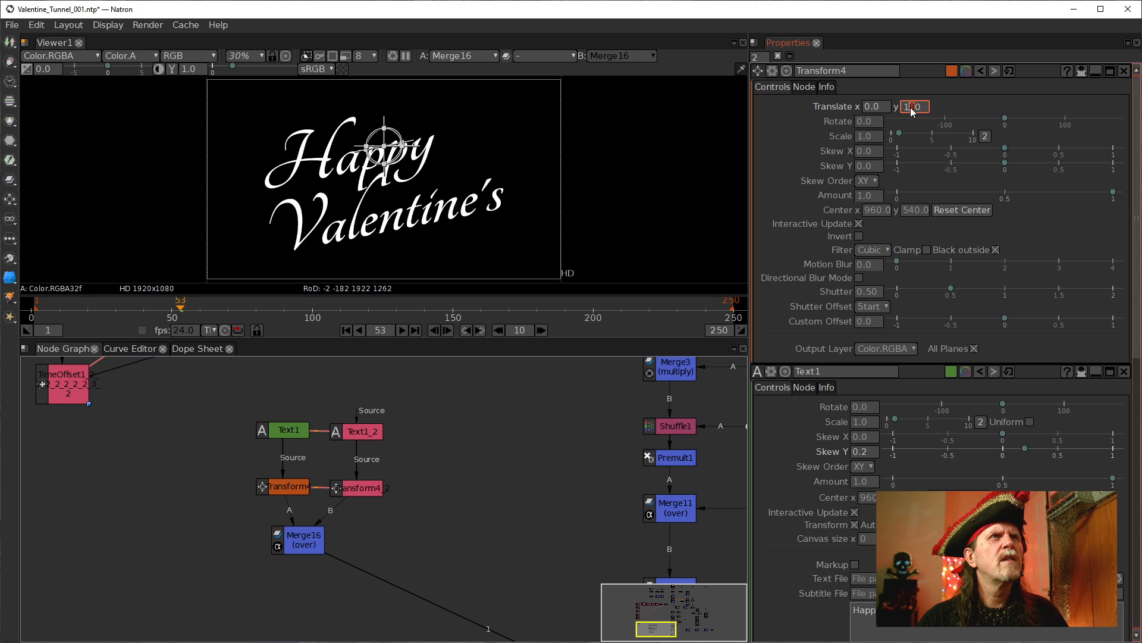
scroll(910, 108, "up", 1)
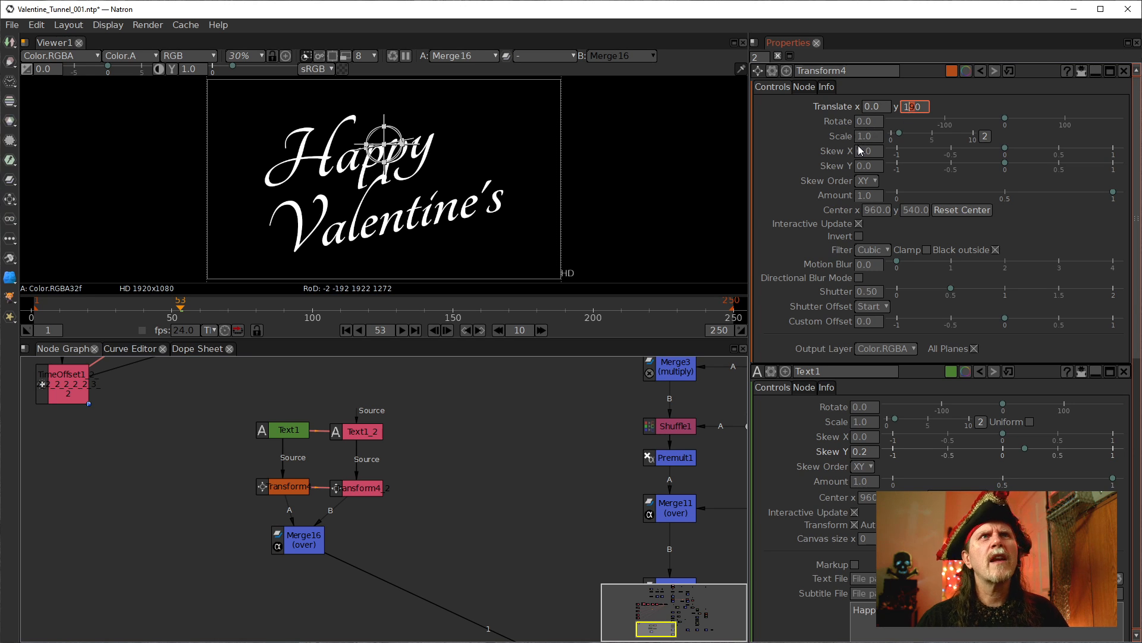
Step: Fine-tune the horizontal position of "Happy" by setting Transform4's translate x to 9
left_click(876, 105)
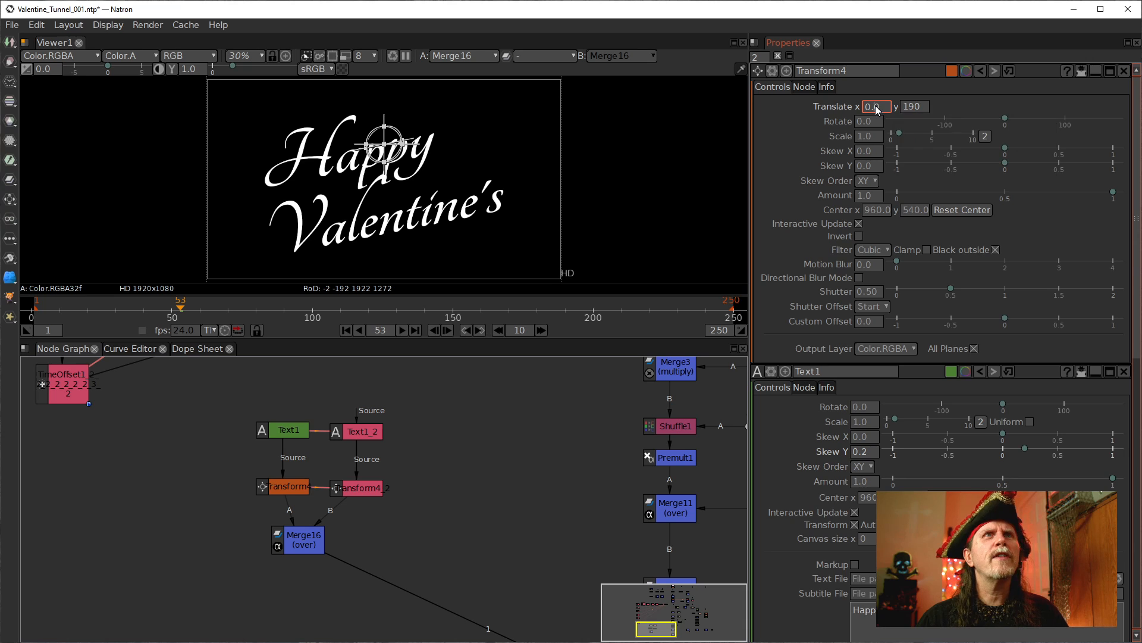
scroll(876, 105, "up", 1)
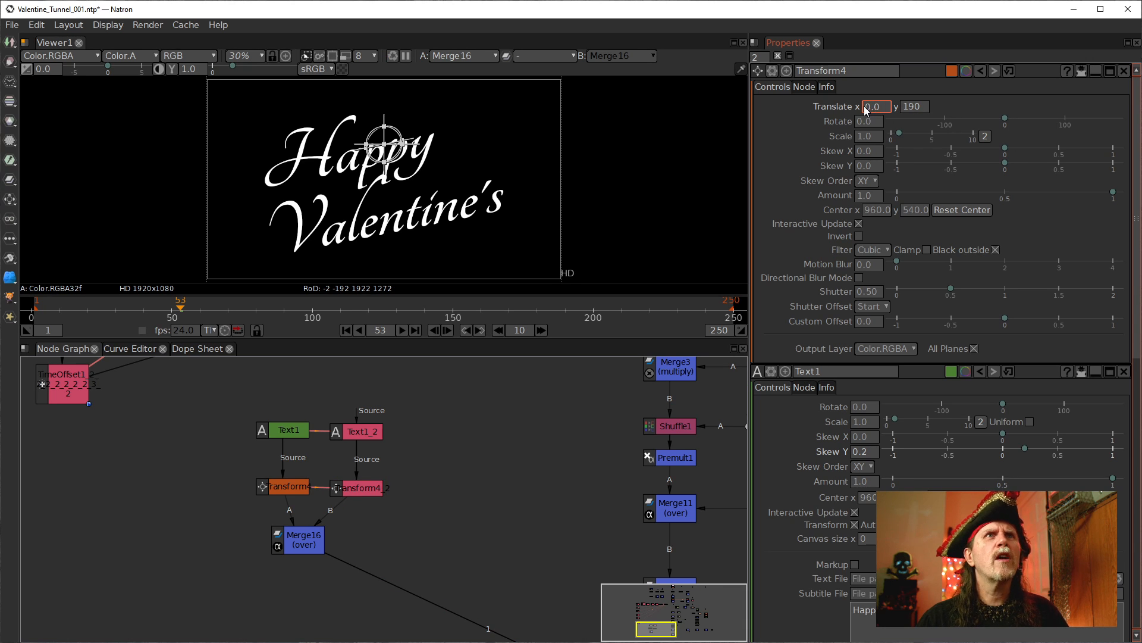
scroll(864, 105, "up", 3)
scroll(864, 106, "up", 10)
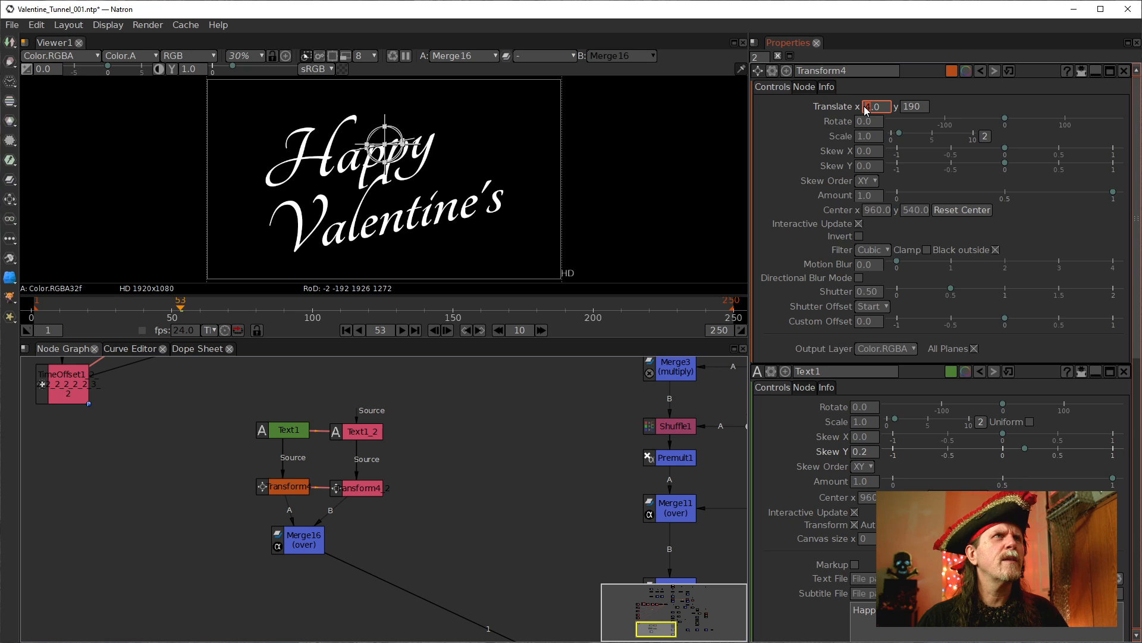
scroll(864, 106, "up", 5)
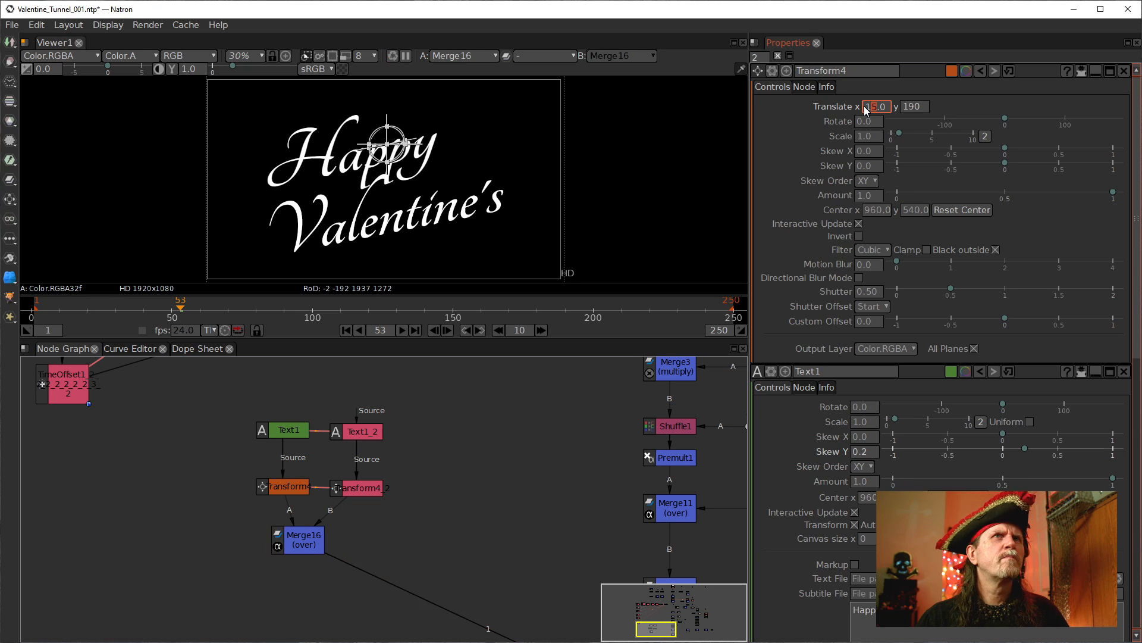
scroll(864, 106, "up", 1)
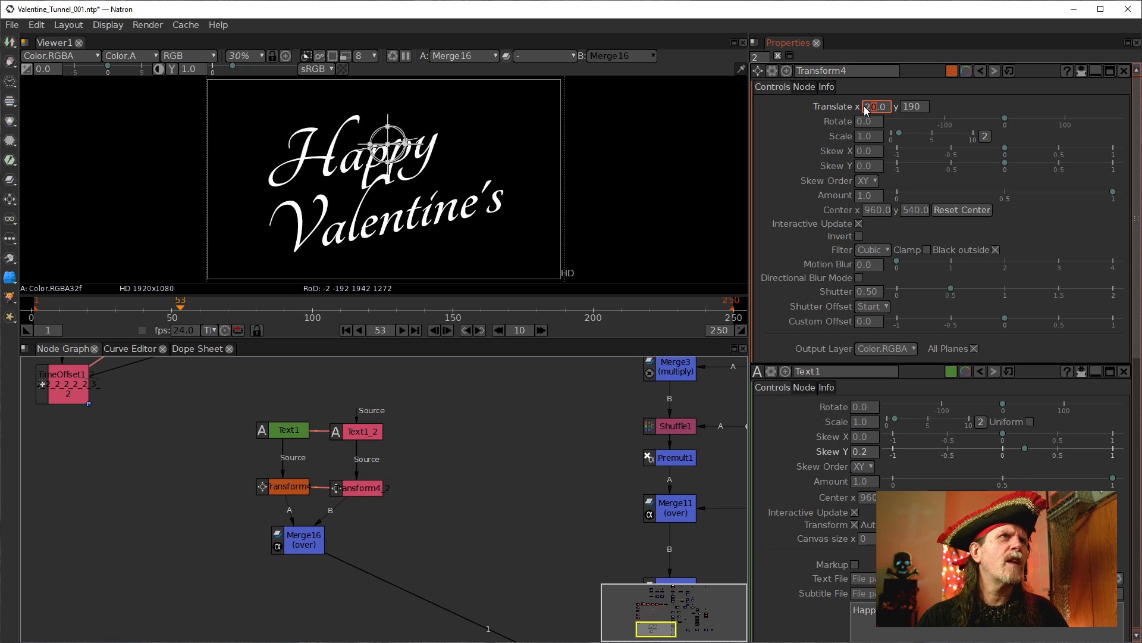
scroll(864, 106, "down", 1)
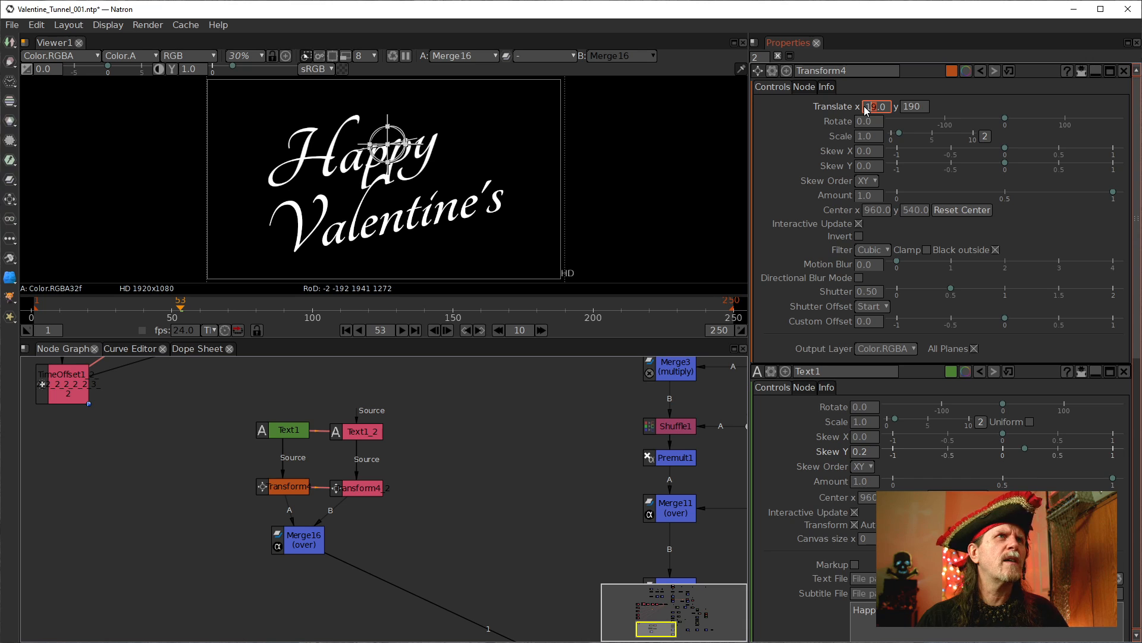
scroll(864, 106, "down", 5)
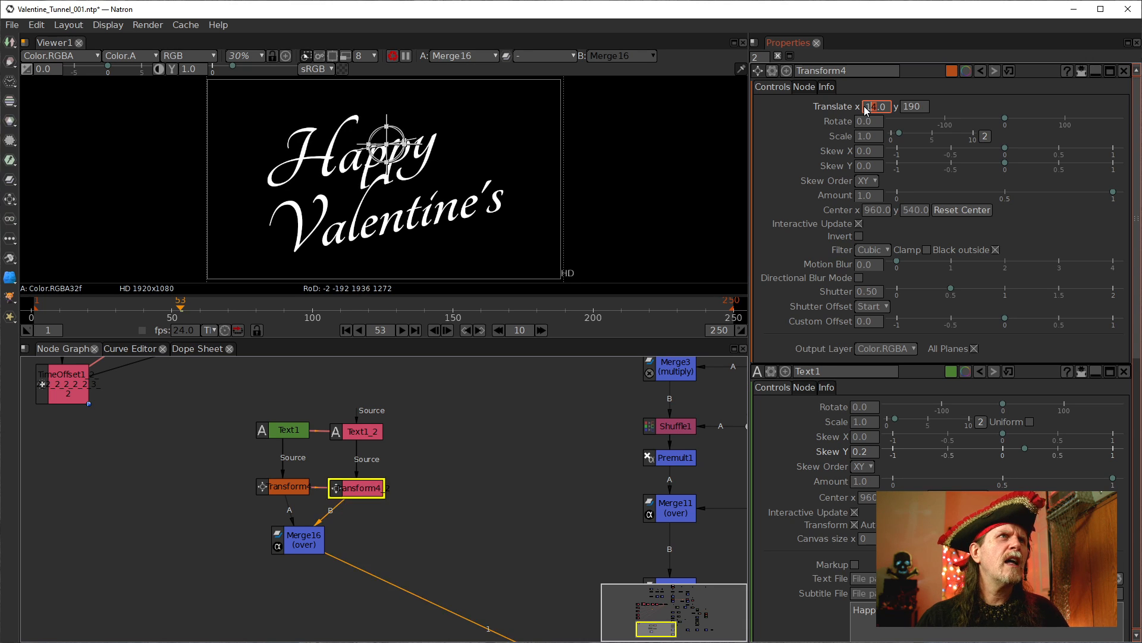
scroll(863, 106, "down", 4)
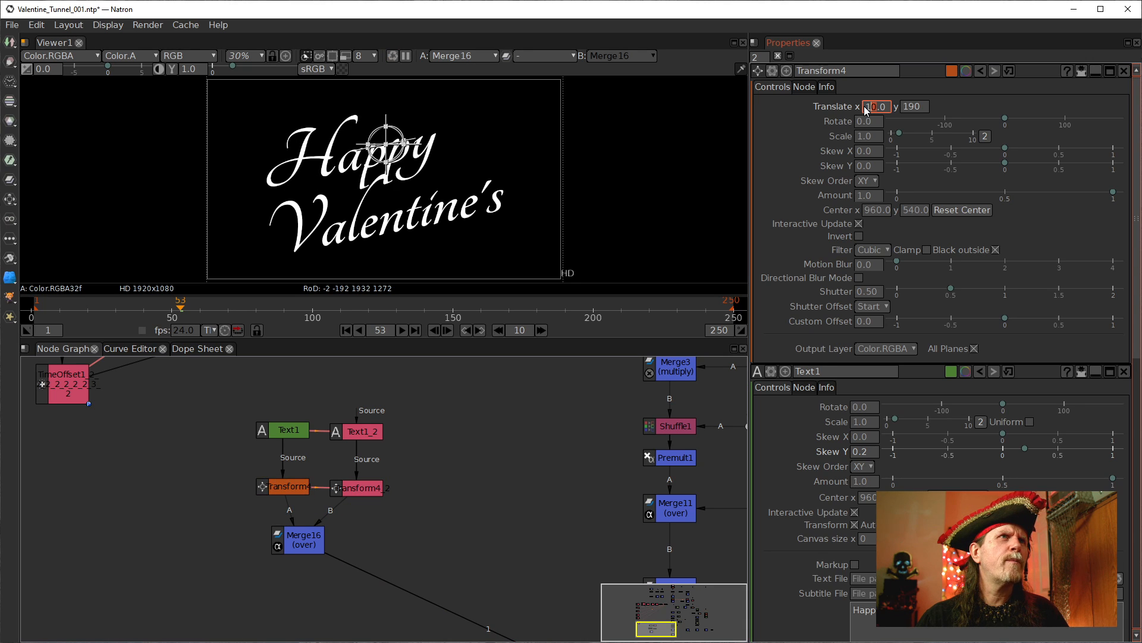
scroll(864, 106, "down", 1)
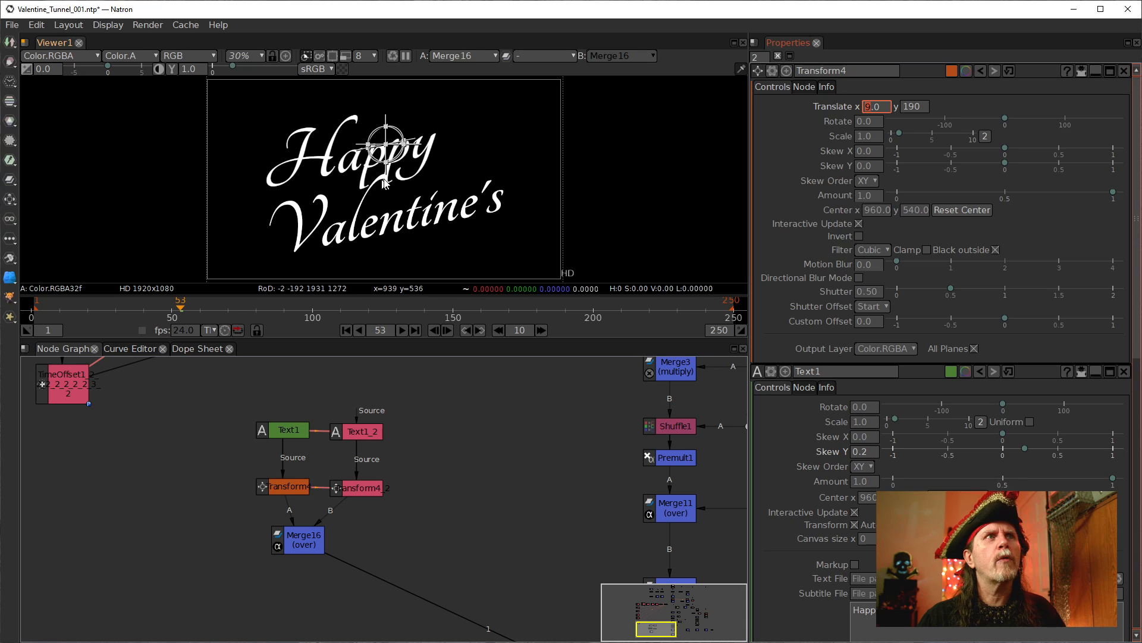
left_click(504, 140)
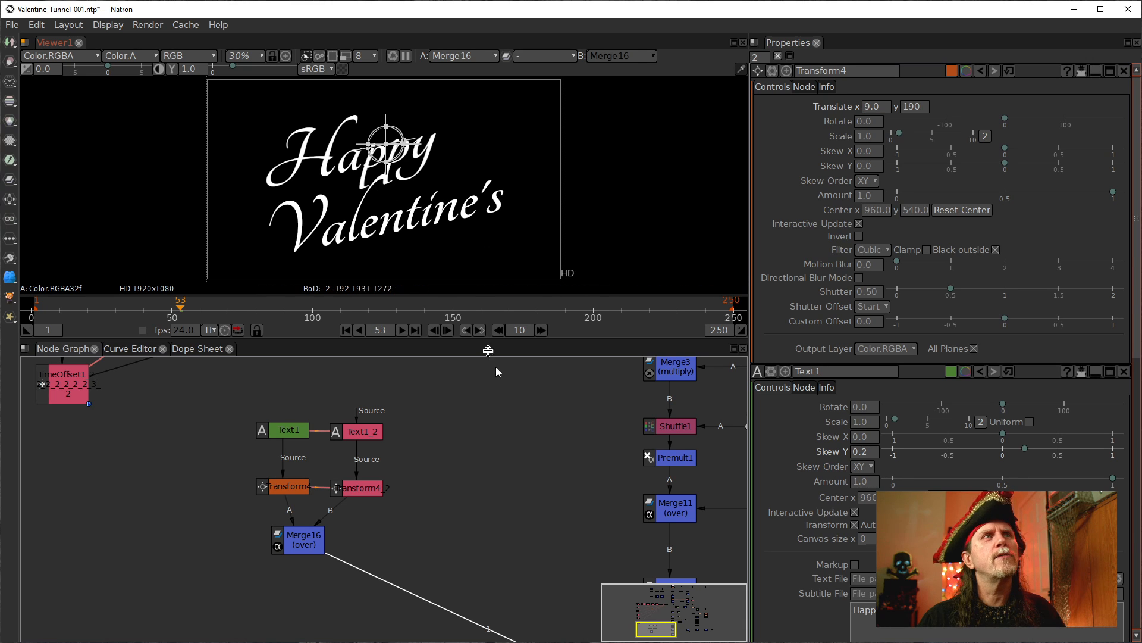
left_click(532, 480)
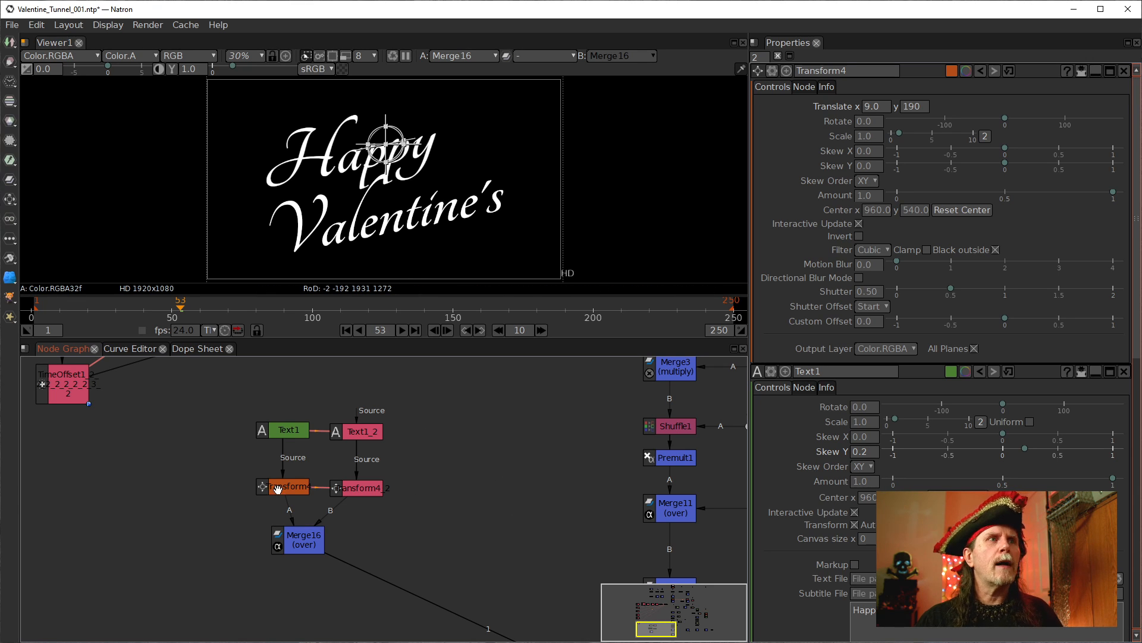
Step: Append +10 to Transform4_2's translate y expression, making it Transform4.translate.get()[1]*-1+10
left_click(351, 489)
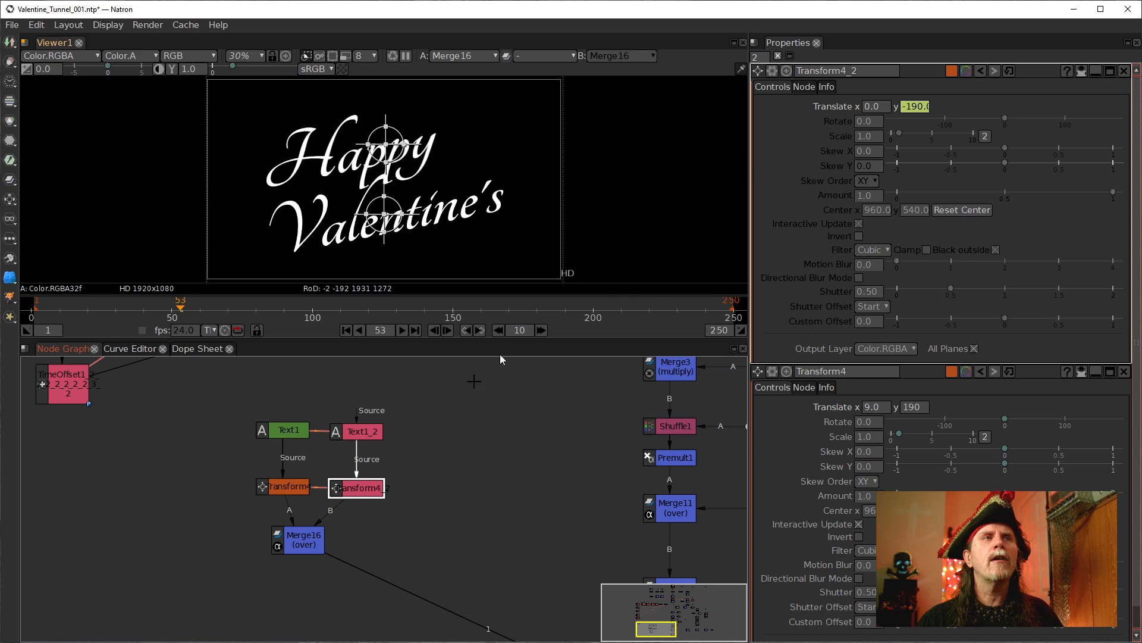
left_click(904, 106)
key("Delete")
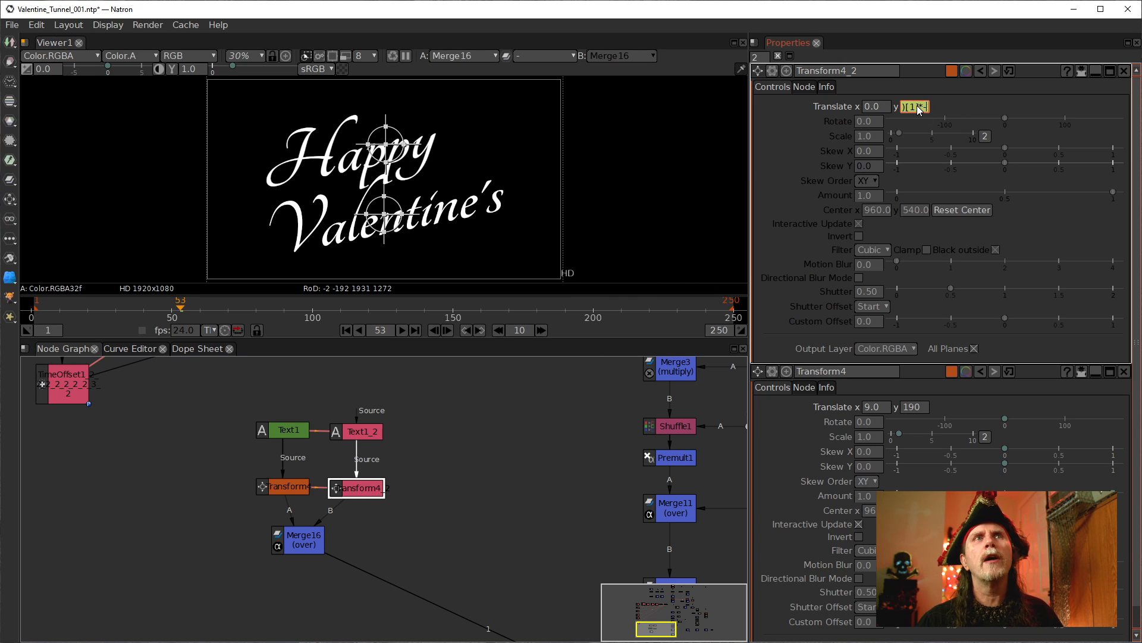
key("Return")
right_click(912, 112)
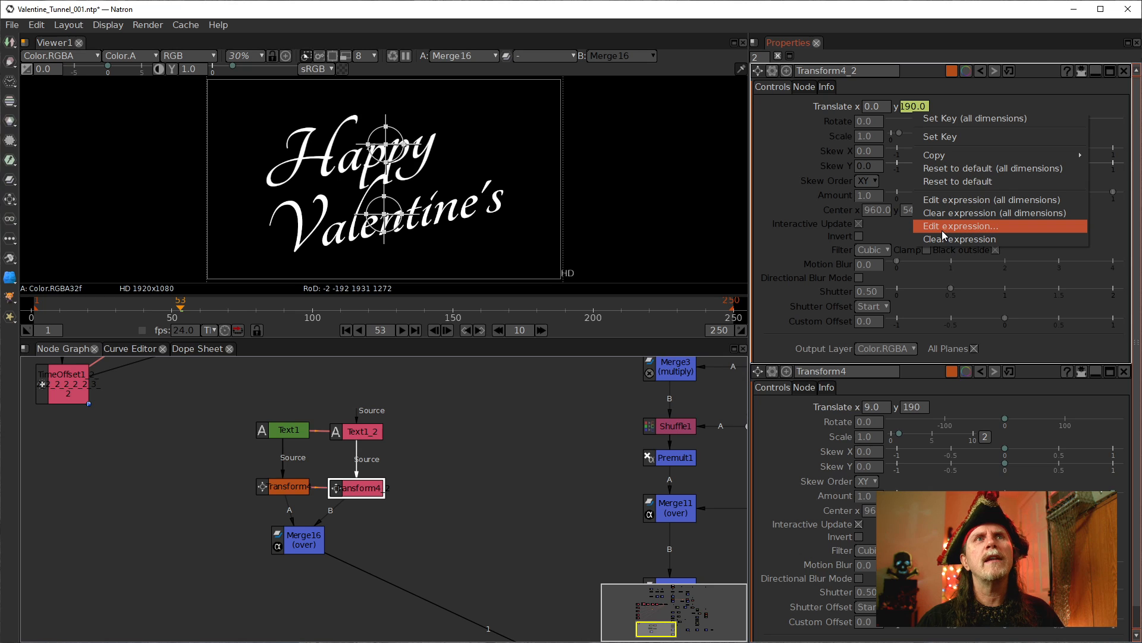
left_click(941, 230)
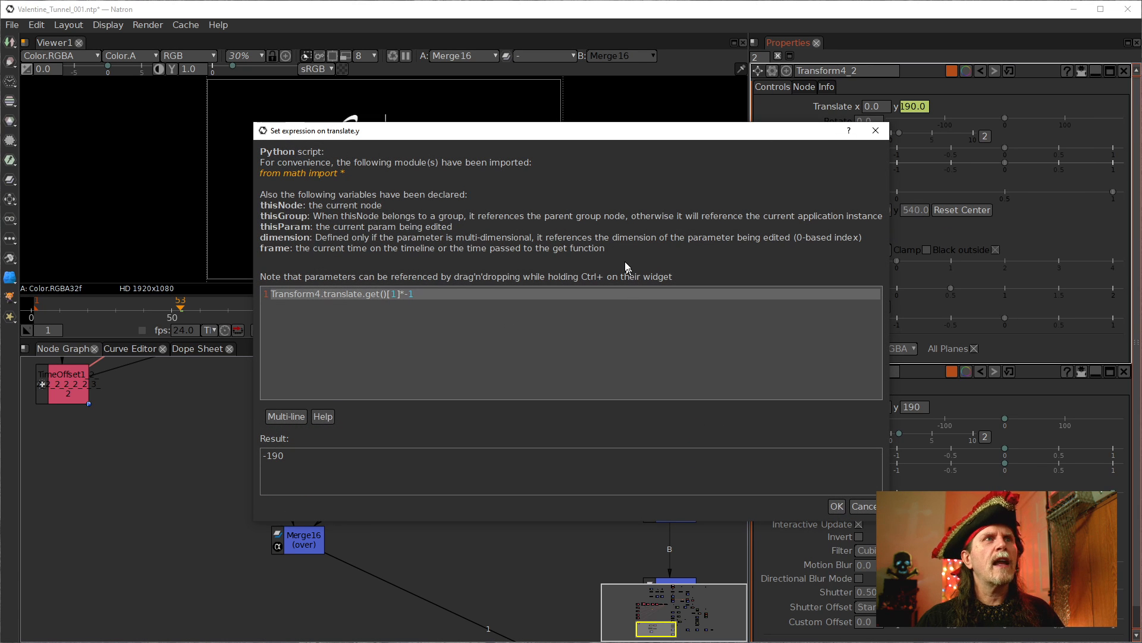
type("+10")
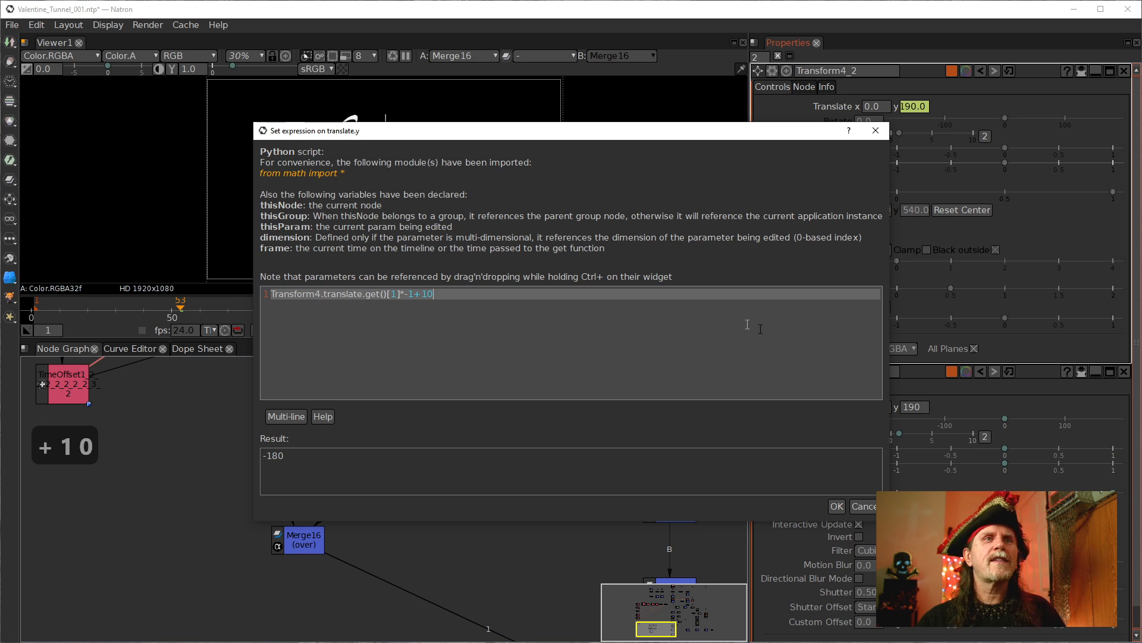
left_click(837, 511)
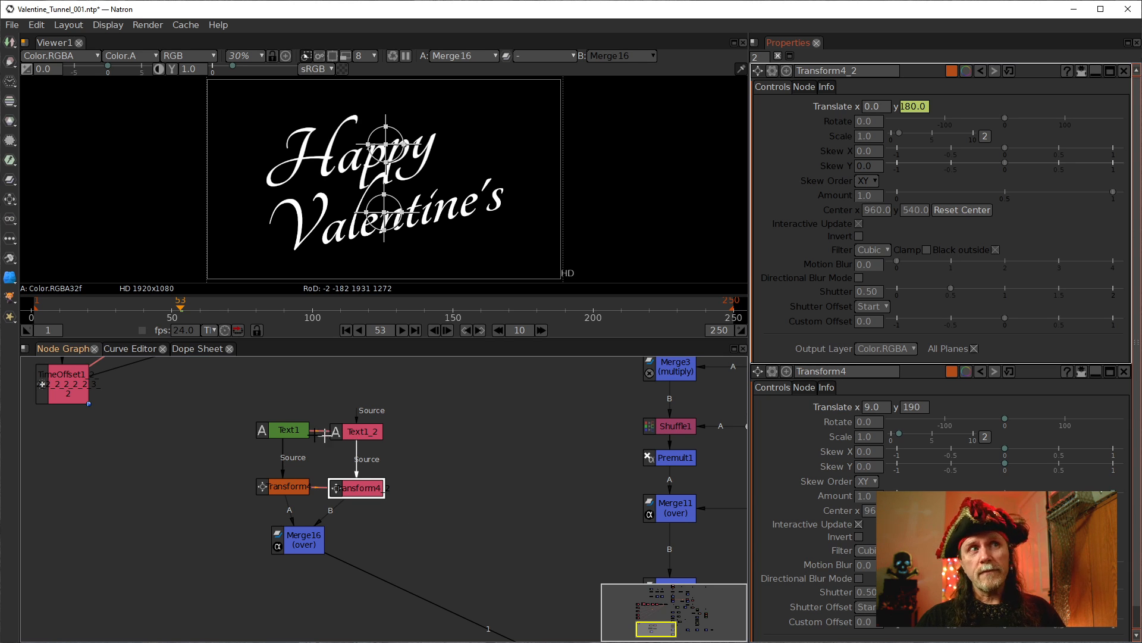
Step: Set Transform4's translate y to 280 to spread the two linked text lines apart
left_click(289, 488)
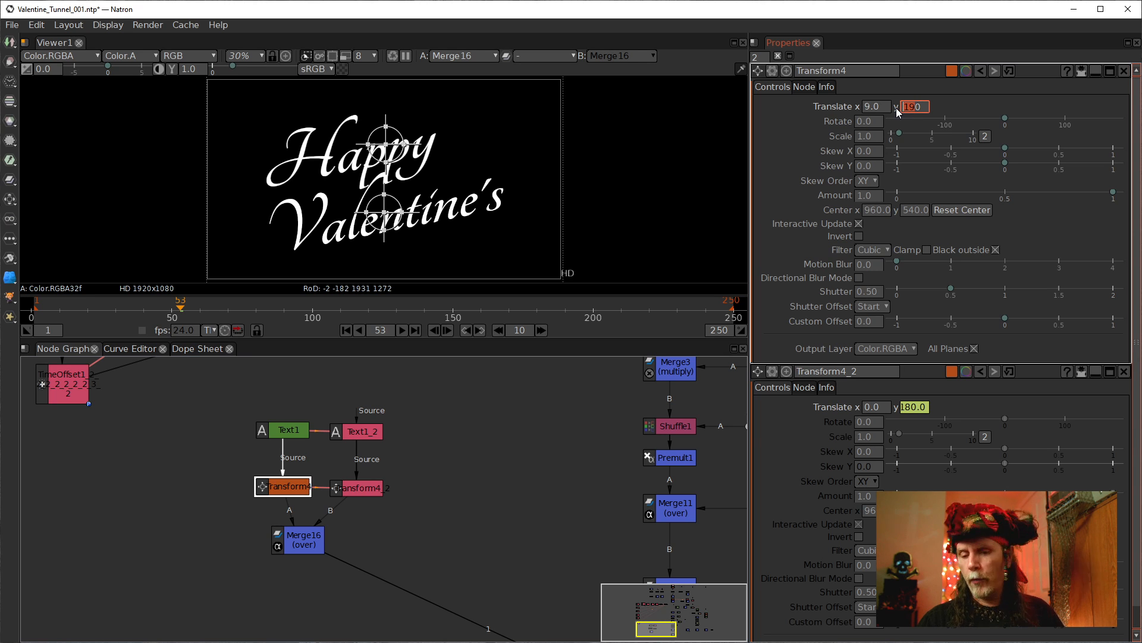
type("280")
key("Return")
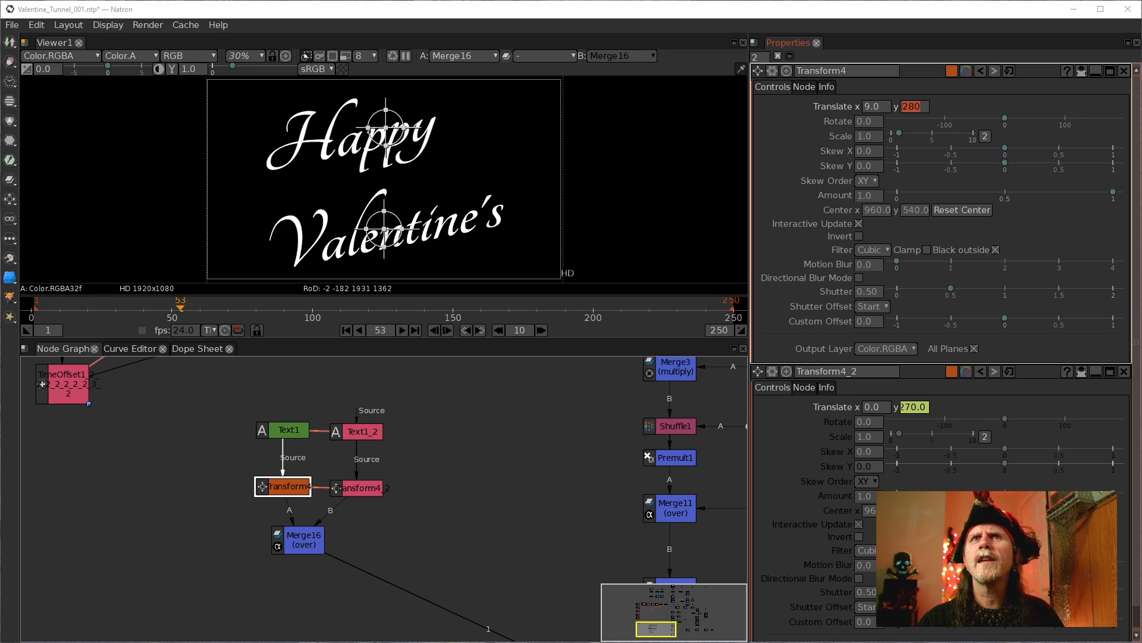
Step: Set the vertical translation of Transform4 to 200, moving the two text lines closer together
left_click(913, 108)
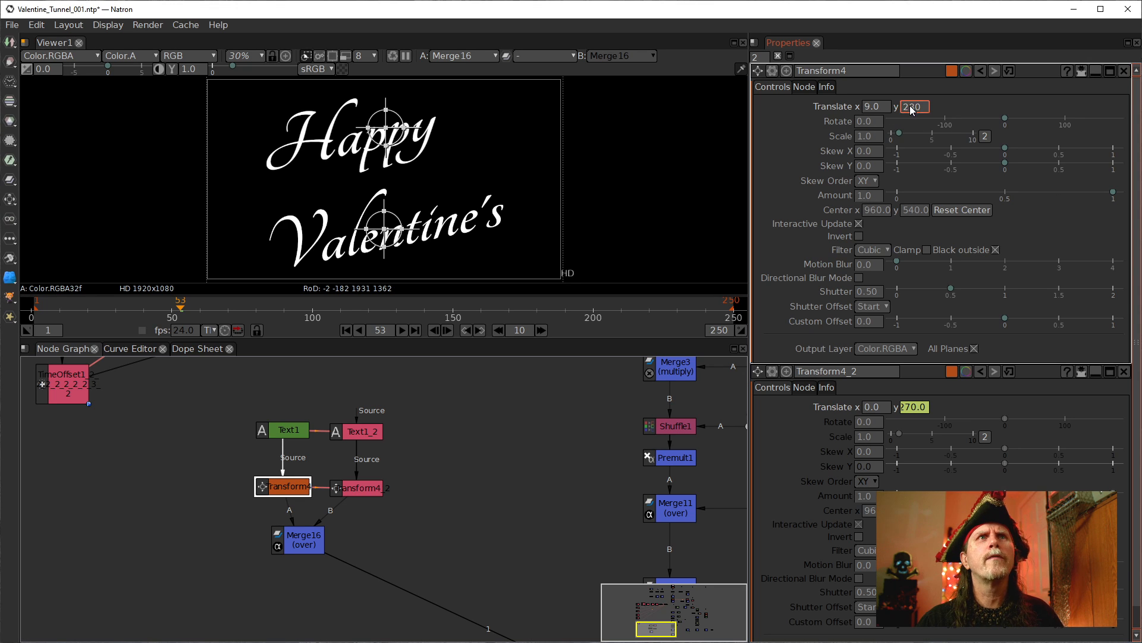
scroll(909, 106, "down", 4)
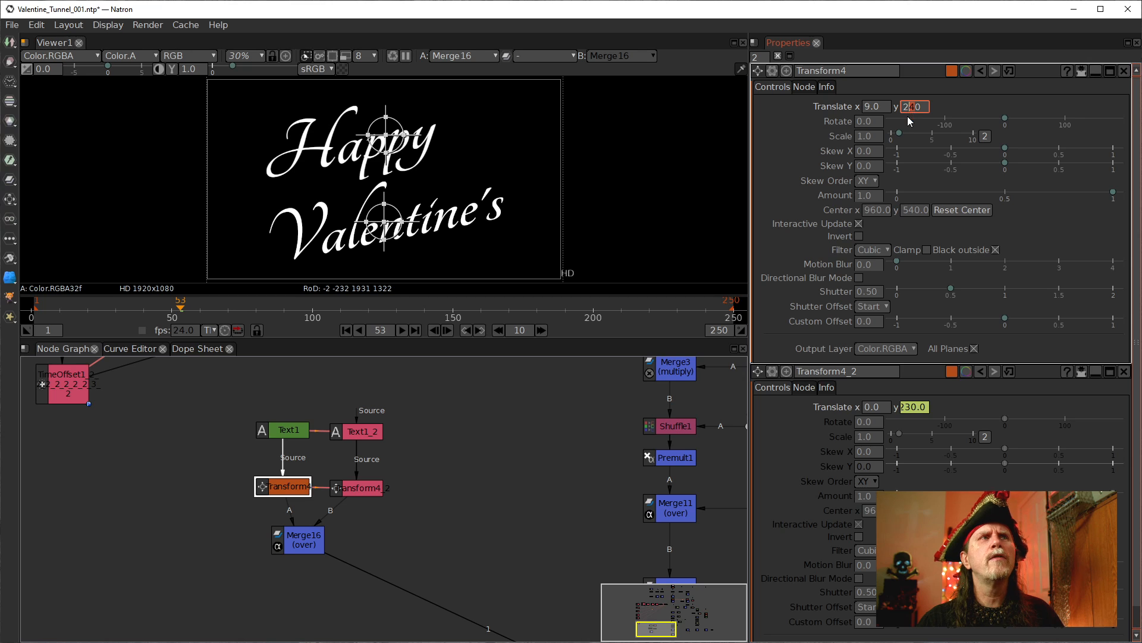
scroll(908, 109, "down", 4)
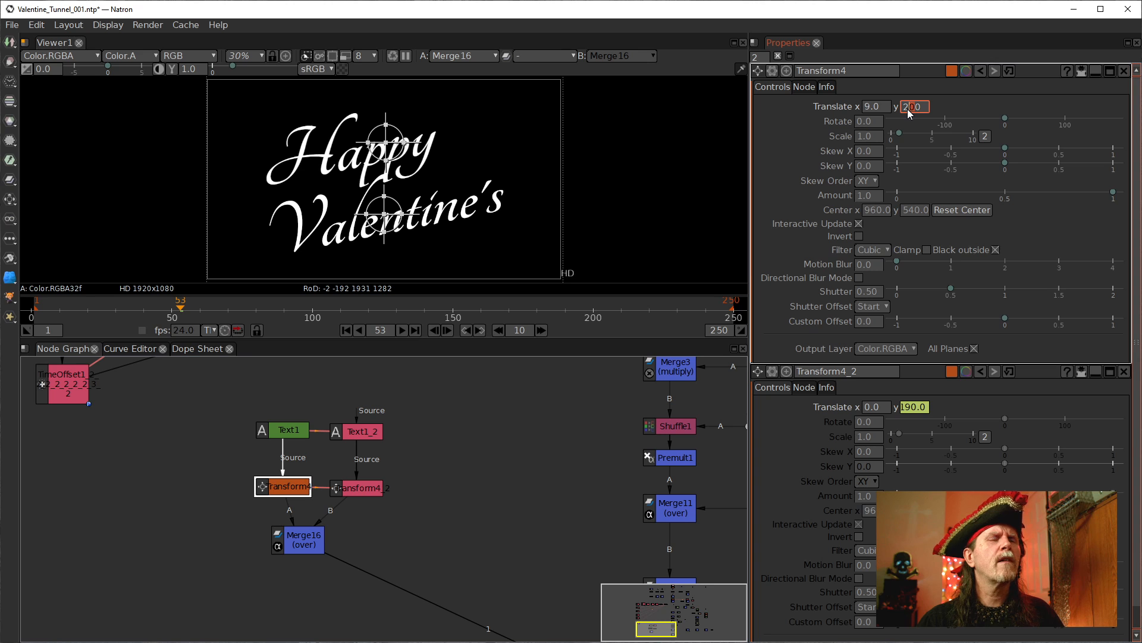
left_click(478, 410)
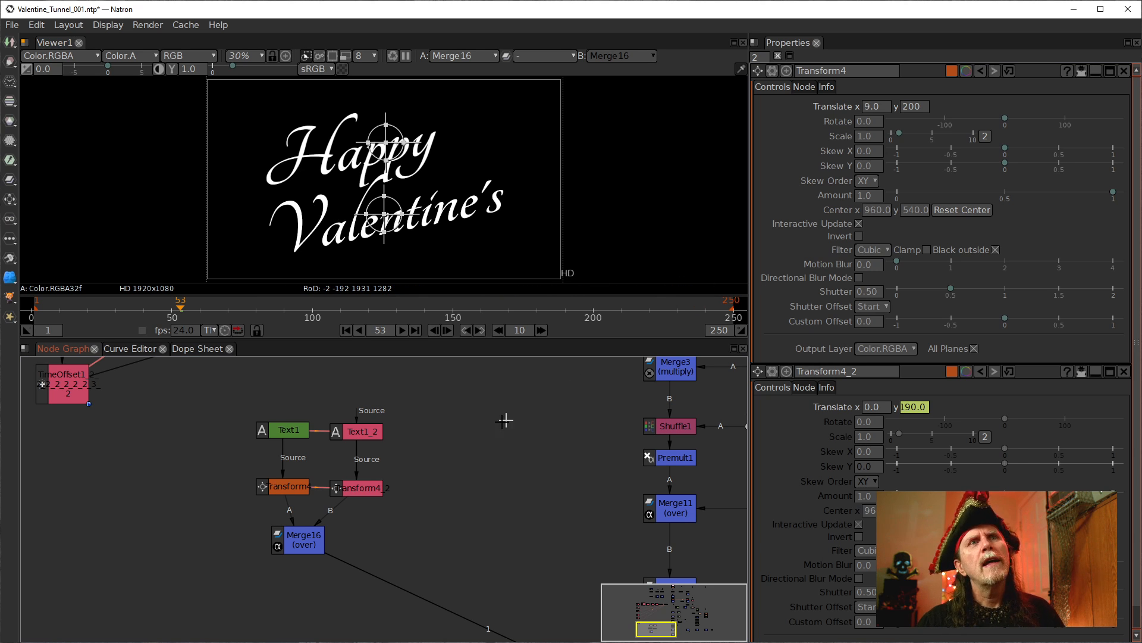
Step: Edit the expression on Transform4_2's vertical translation to read Transform4.translate.get()[1]*-1+100
right_click(912, 406)
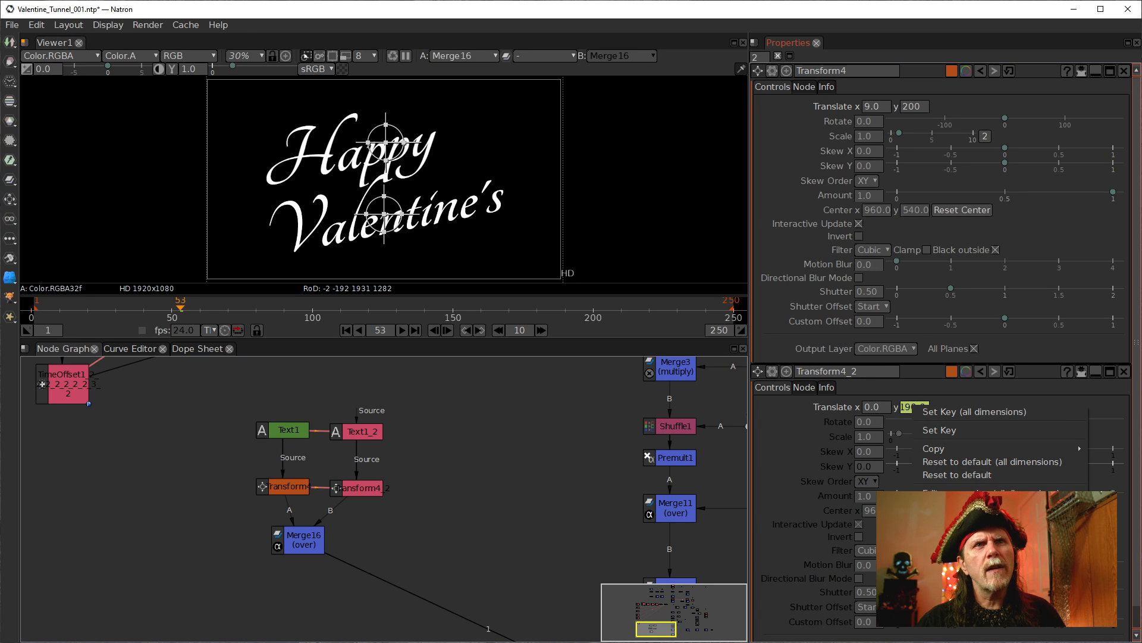
left_click(952, 505)
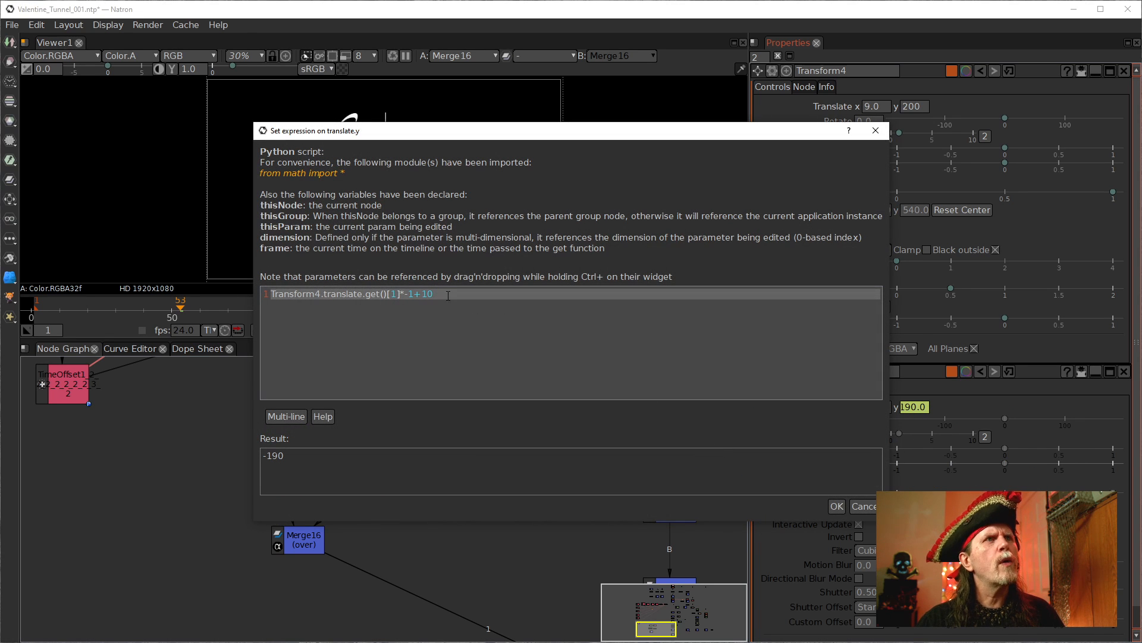
type("0")
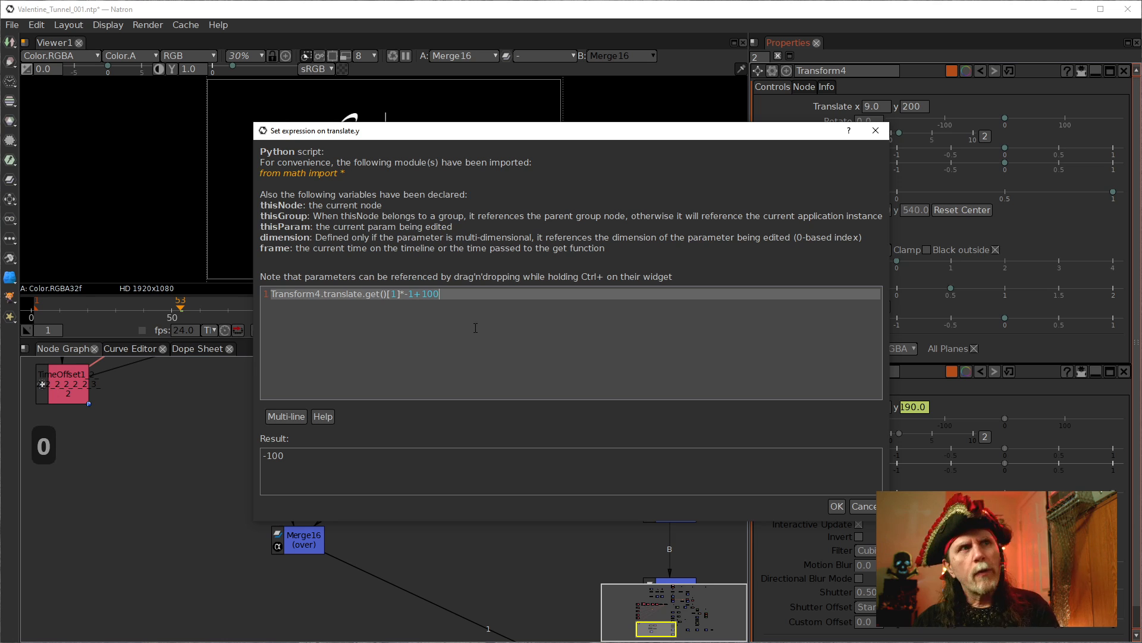
left_click(832, 506)
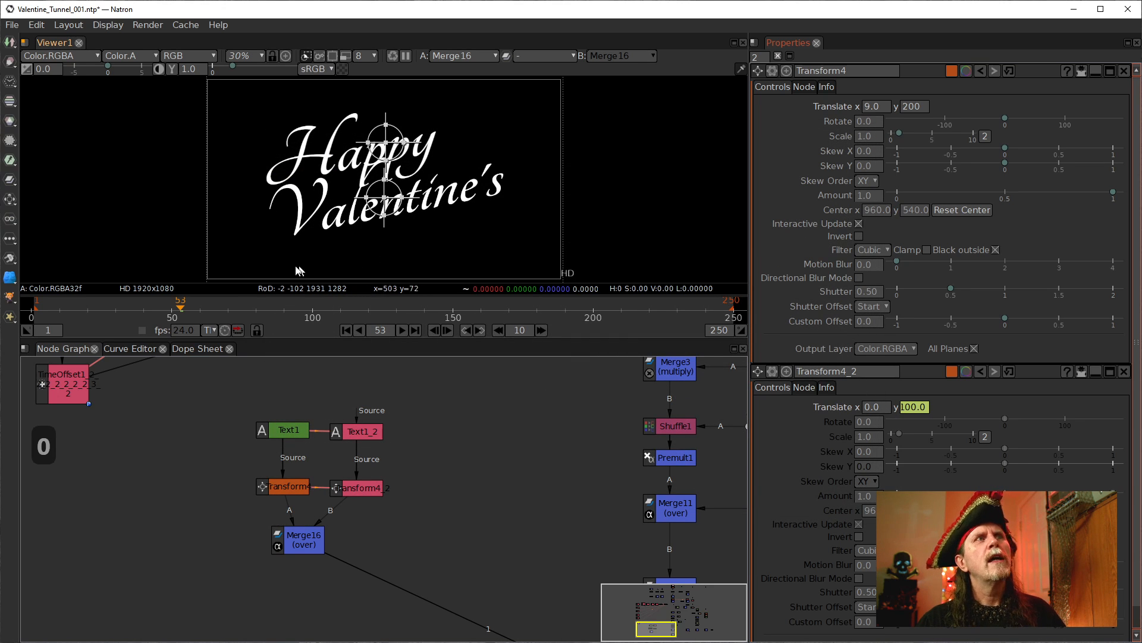
Step: Set the vertical translation of Transform4 to 240 to adjust the spacing between the two text lines
left_click(913, 108)
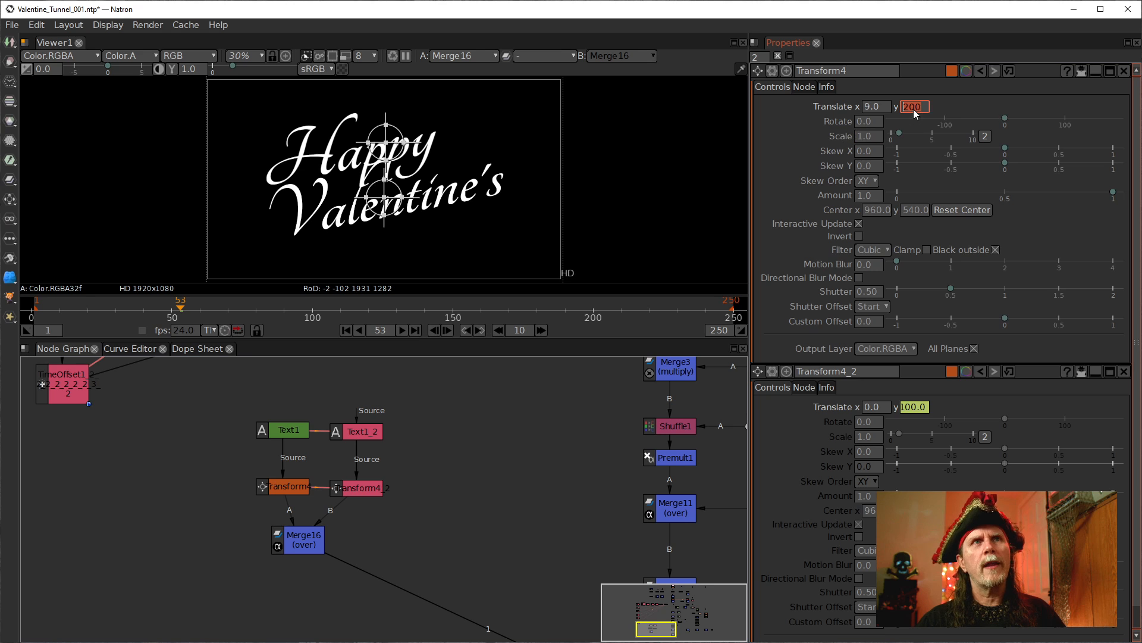
left_click(908, 109)
key("Up")
key("Up")
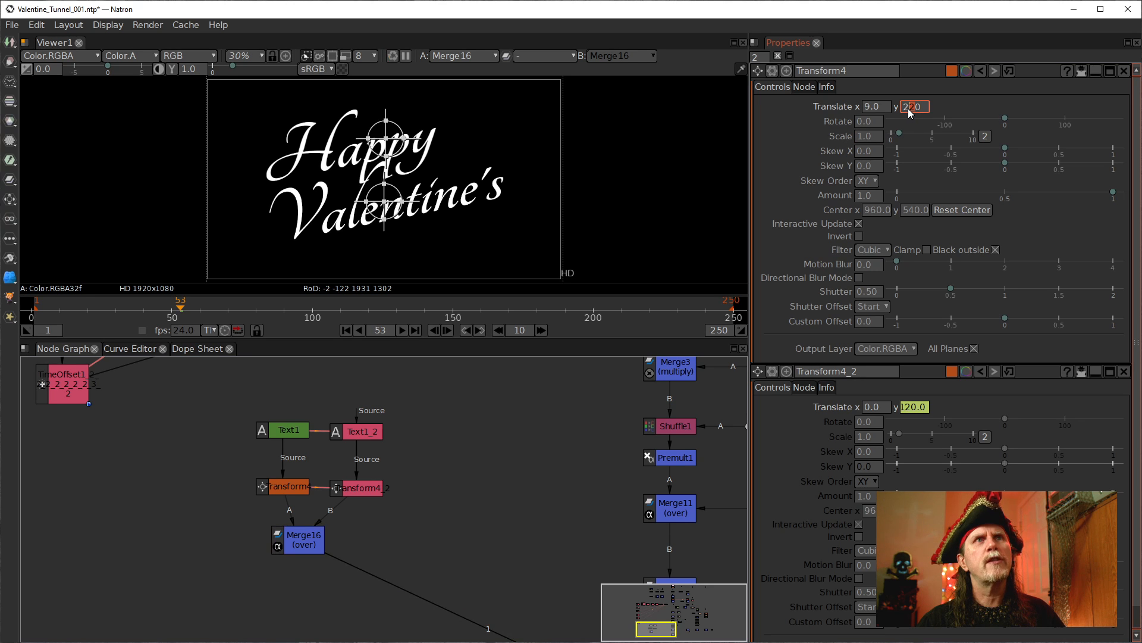
key("Up")
key("Up")
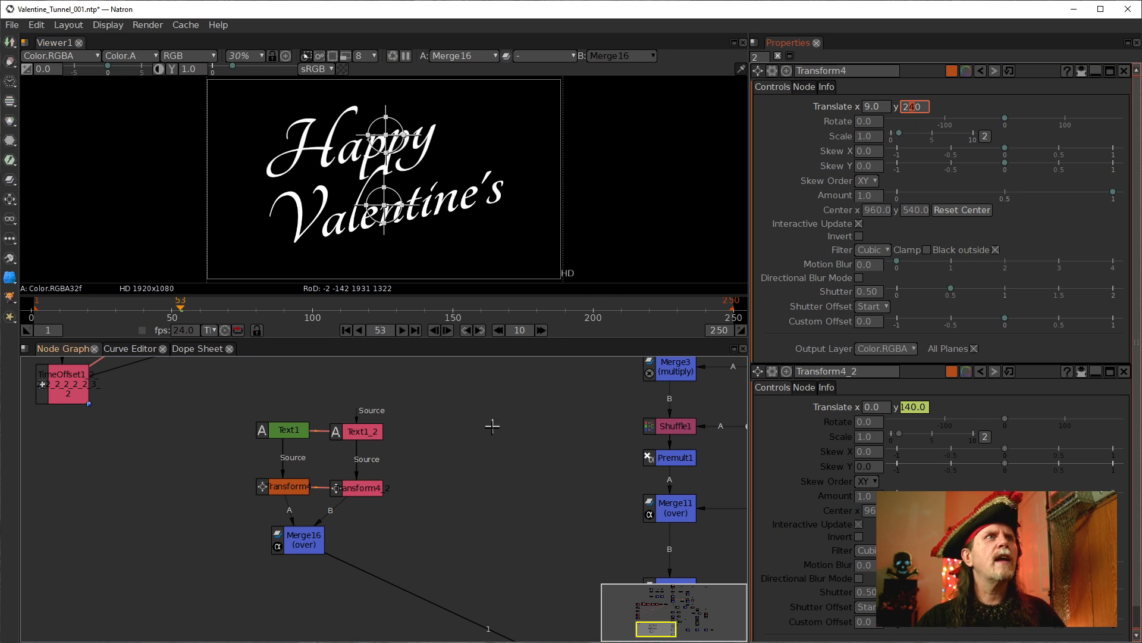
left_click(492, 426)
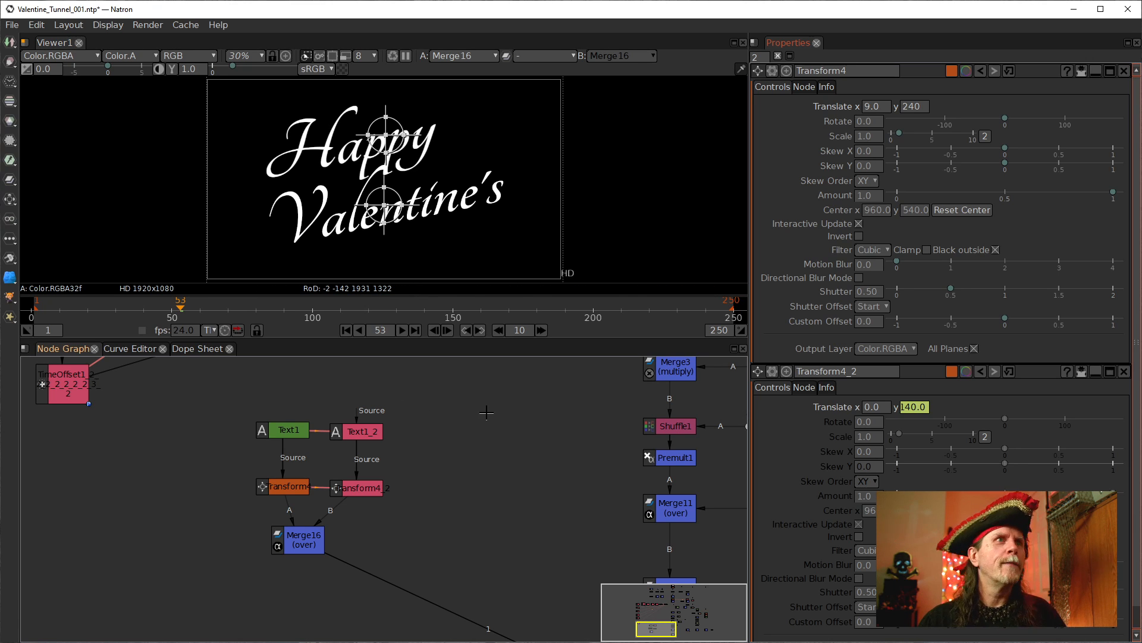
Step: Insert a Glow filter node between Merge16 and the viewer and place it well below Merge16
left_click_drag(277, 542, 301, 422)
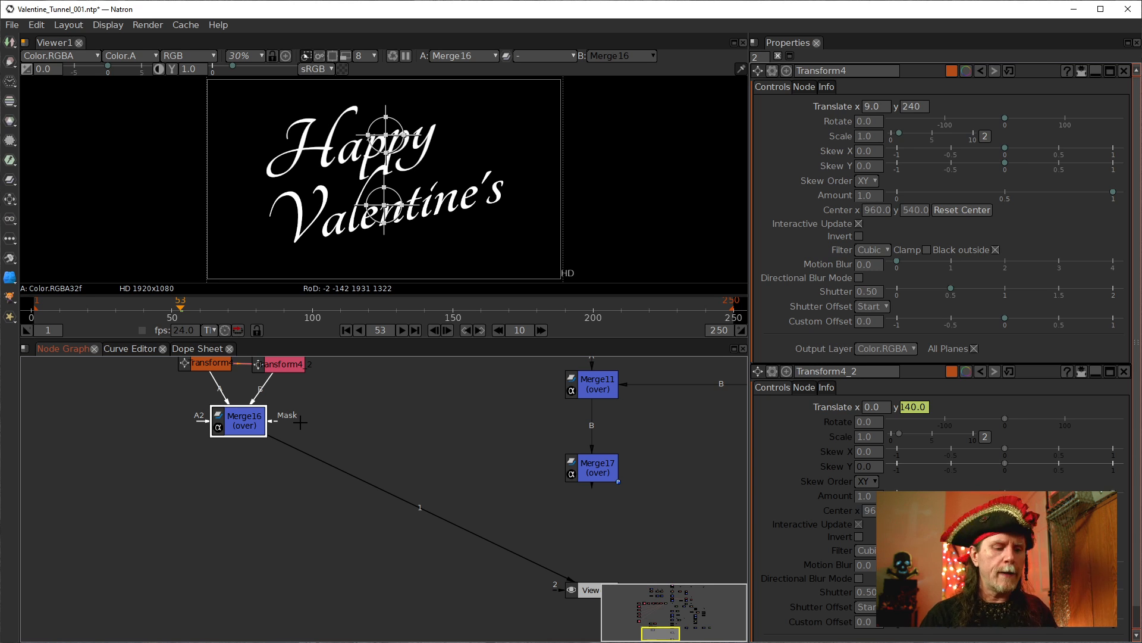
key("Tab")
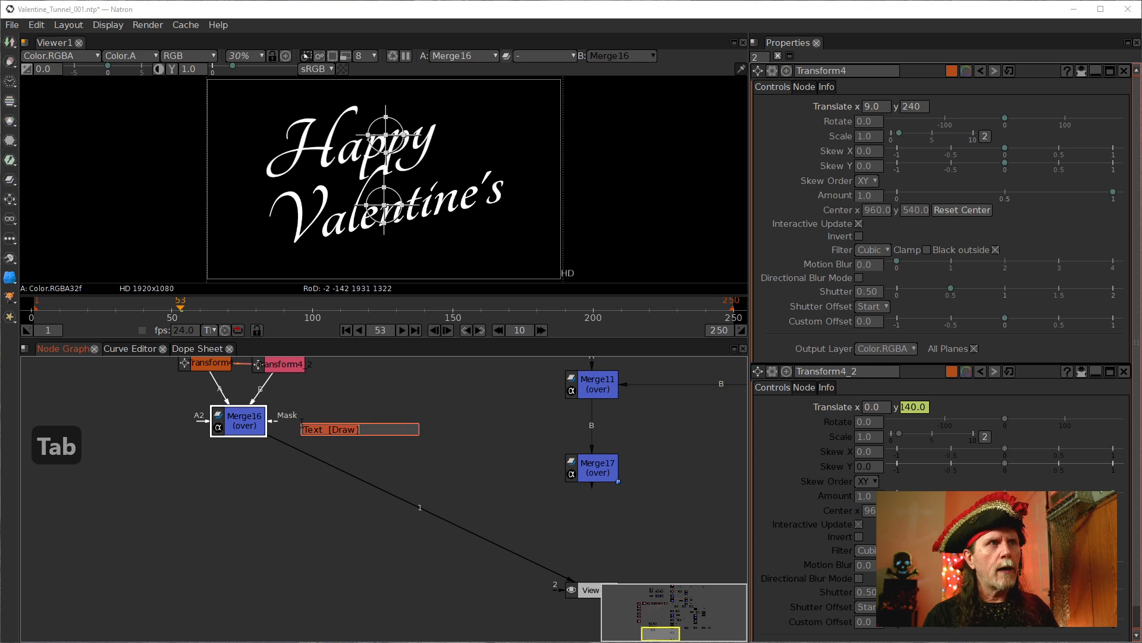
type("glow")
key("Down")
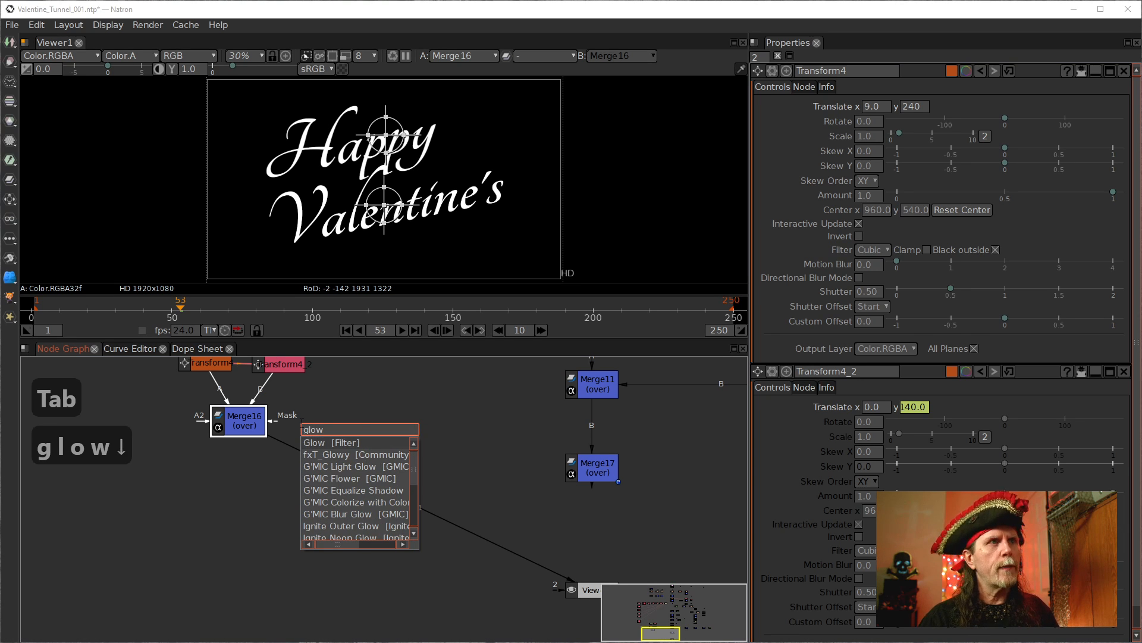
key("Return")
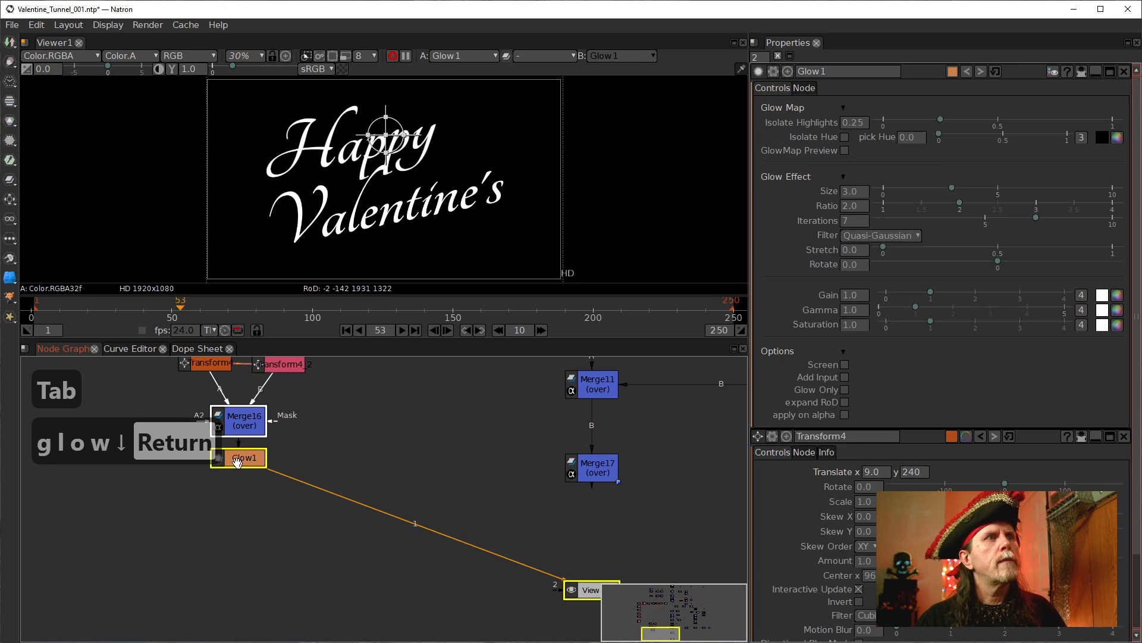
left_click_drag(253, 455, 249, 574)
Step: Move the text, transform and Merge16 nodes down together and line Glow1 up below Merge16, level with Viewer1
left_click_drag(365, 480, 85, 363)
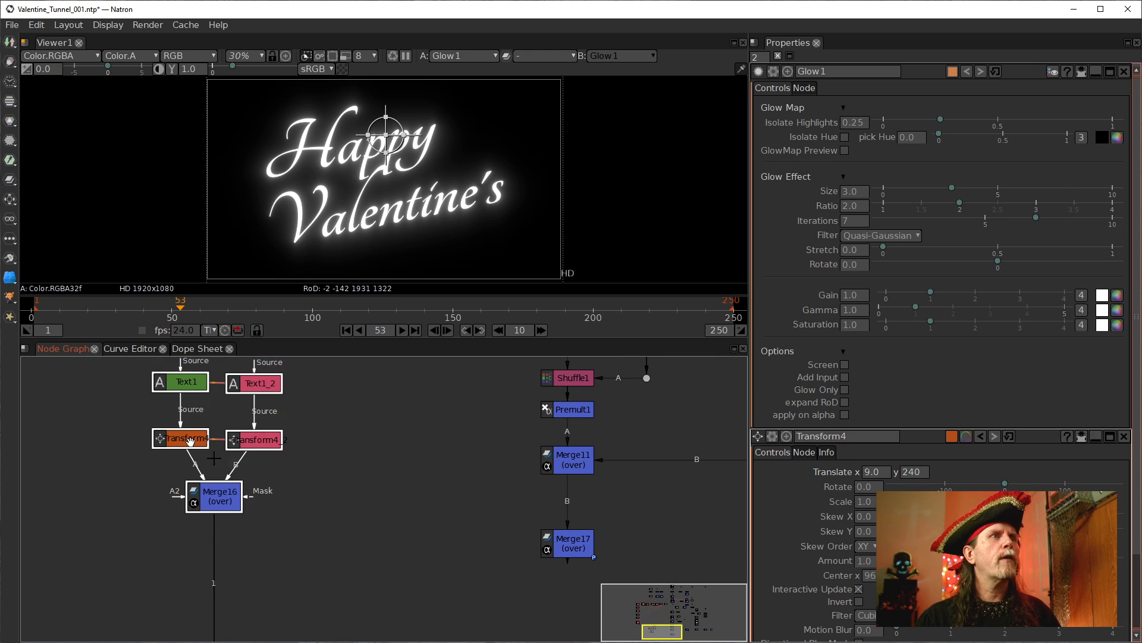
left_click_drag(297, 515, 282, 387)
left_click_drag(199, 372, 198, 474)
left_click(220, 511)
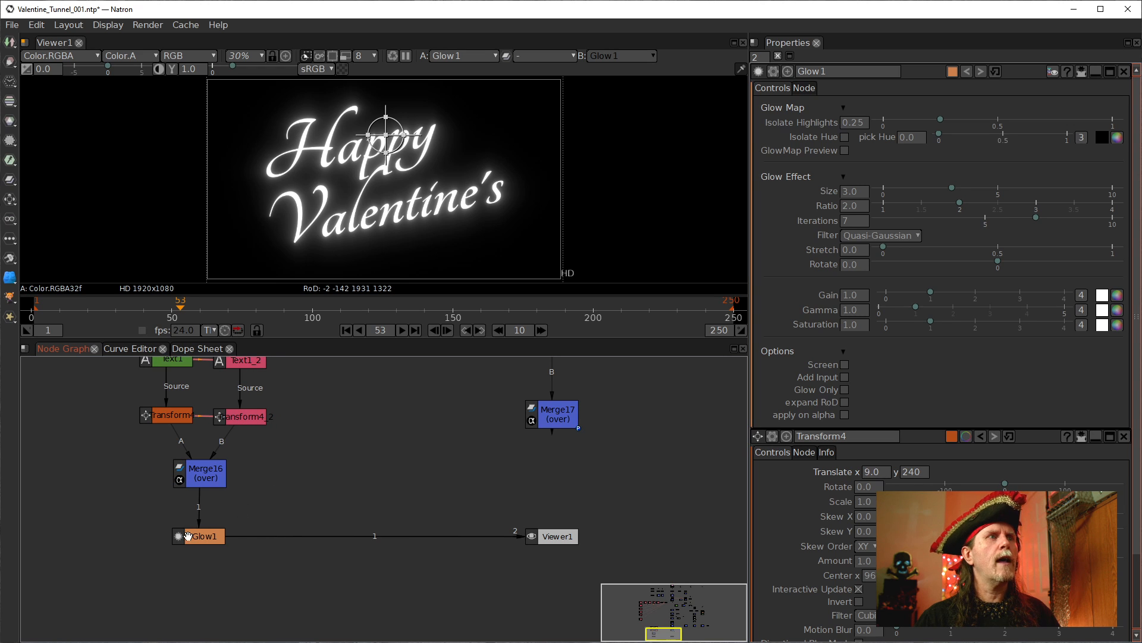
mouse_move(187, 535)
left_mouse_down()
mouse_move(273, 542)
mouse_move(175, 537)
mouse_move(202, 587)
mouse_move(192, 534)
mouse_move(155, 576)
mouse_move(191, 566)
mouse_move(209, 552)
mouse_move(138, 550)
mouse_move(203, 554)
mouse_move(198, 536)
left_mouse_up()
left_click(409, 515)
left_click(206, 543)
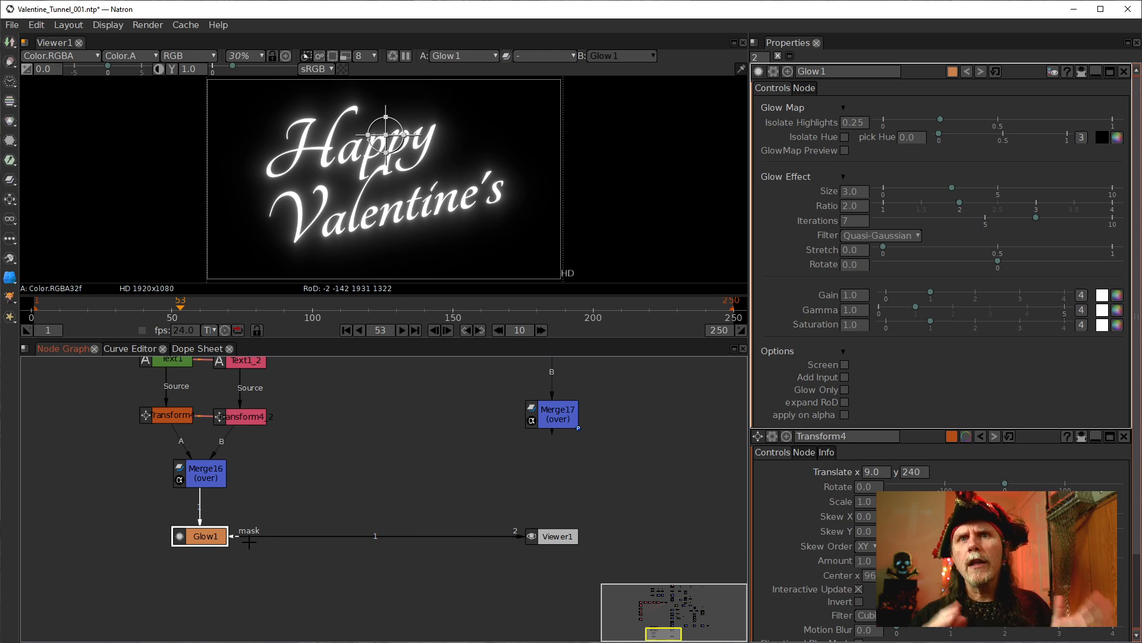
key("Tab")
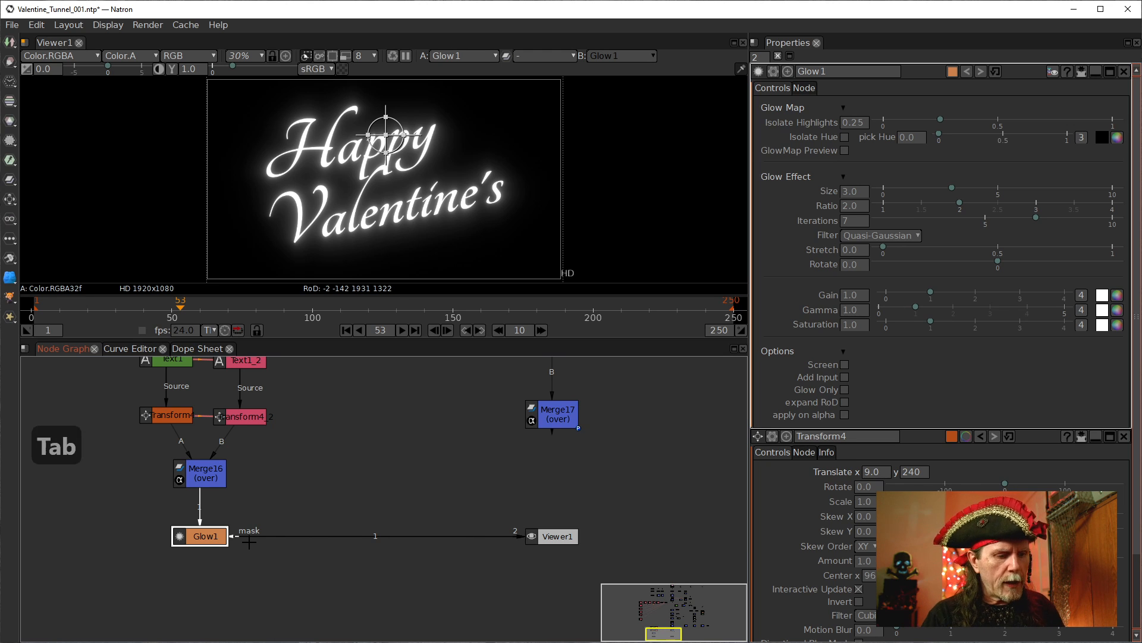
type("dis")
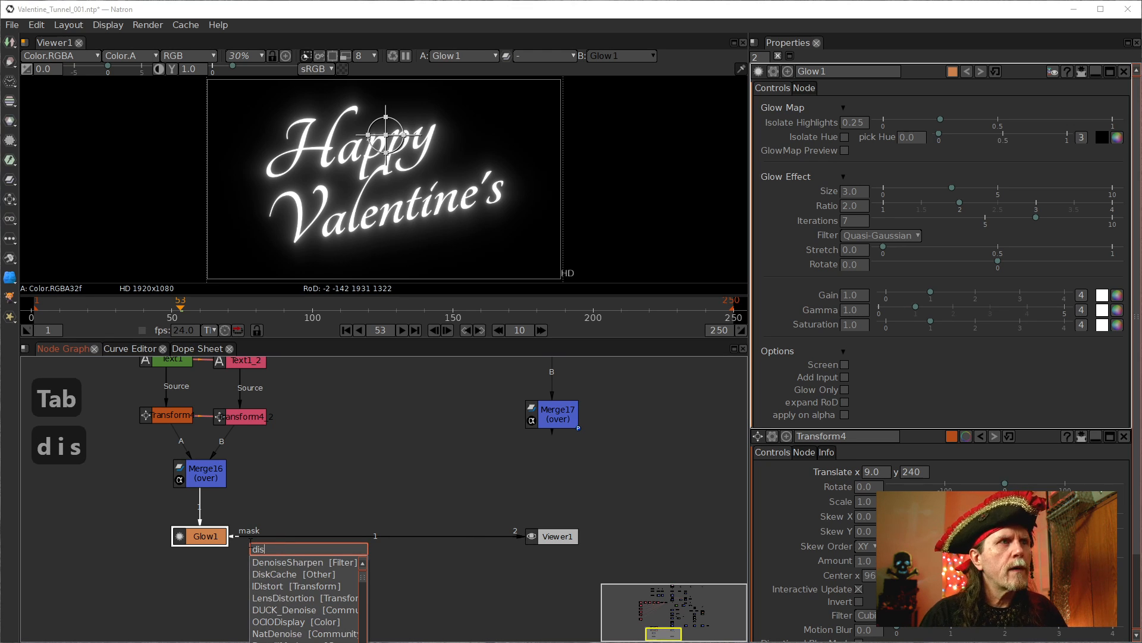
key("Escape")
Step: Duplicate the DiskCache1 and FrameHold1 nodes that sit below Multiply1 in the hearts branch
scroll(272, 479, "down", 3)
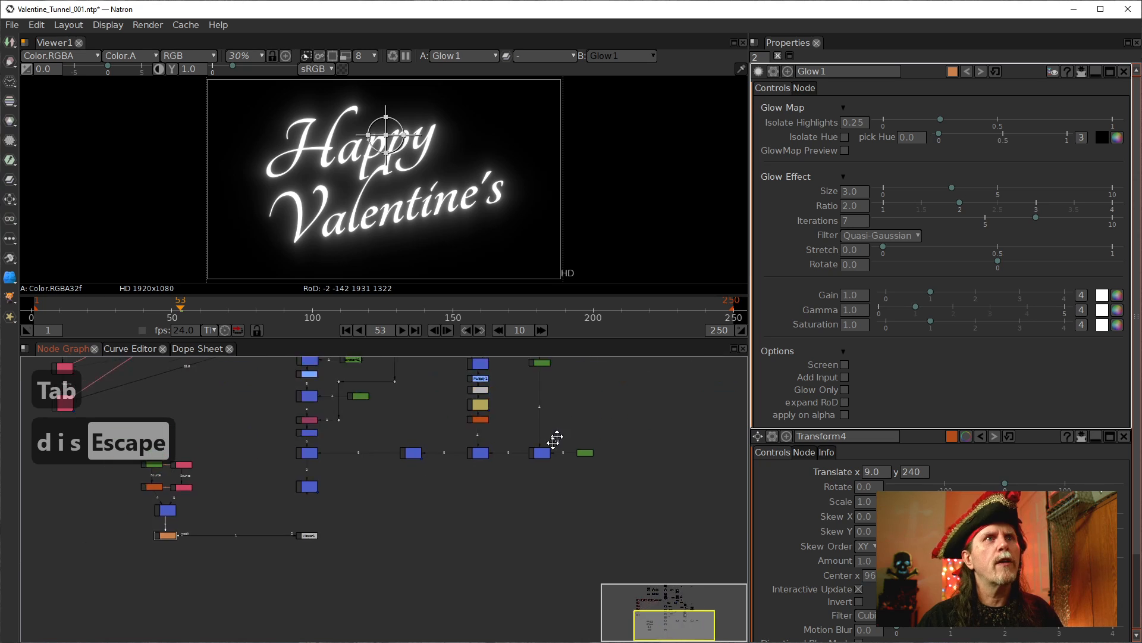
scroll(555, 439, "up", 3)
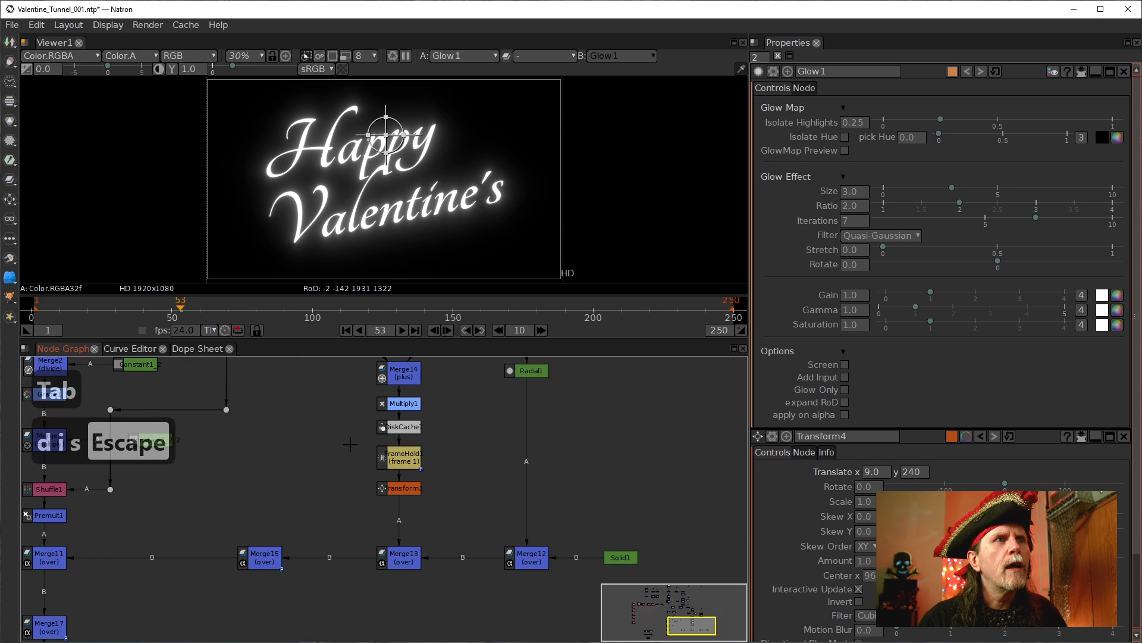
left_click_drag(357, 411, 452, 485)
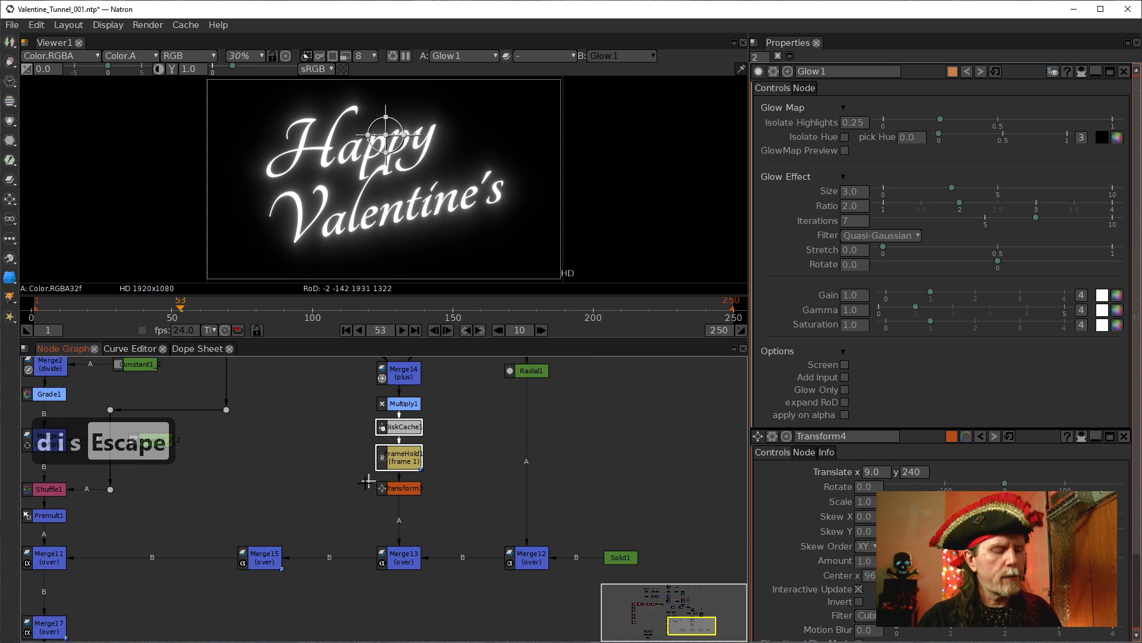
key("ctrl")
left_click_drag(312, 496, 392, 483)
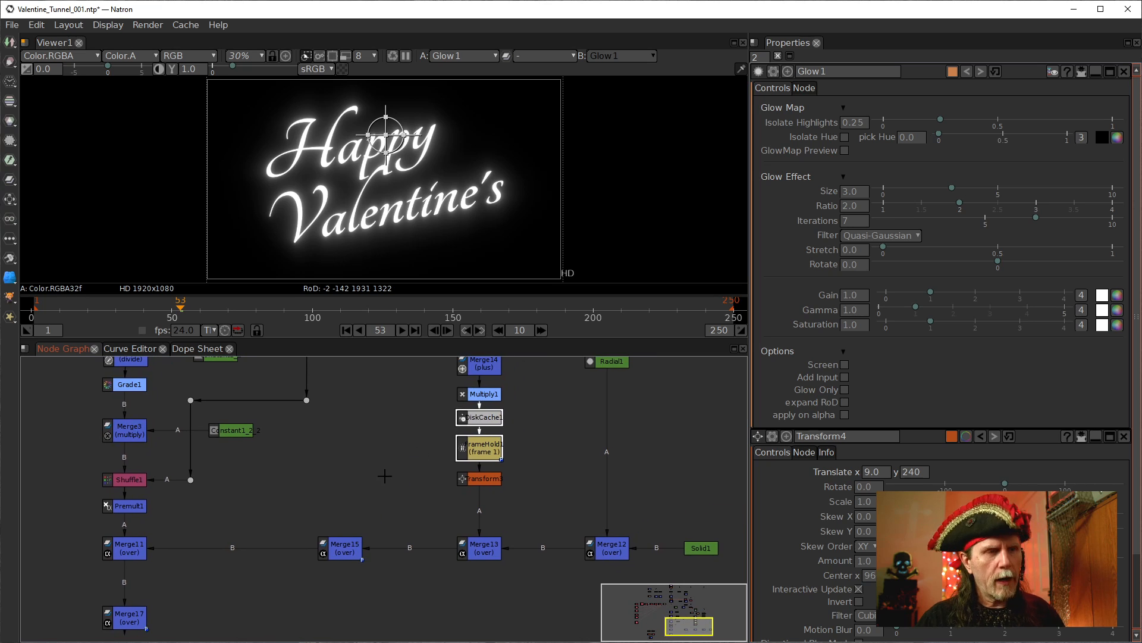
key("alt+c")
Step: Connect the duplicated DiskCache and FrameHold nodes after Glow1, line them up in a row and feed the result to Viewer1
left_click_drag(289, 604, 587, 482)
left_click_drag(611, 390, 217, 542)
left_click_drag(303, 563, 333, 469)
left_click_drag(258, 444, 168, 493)
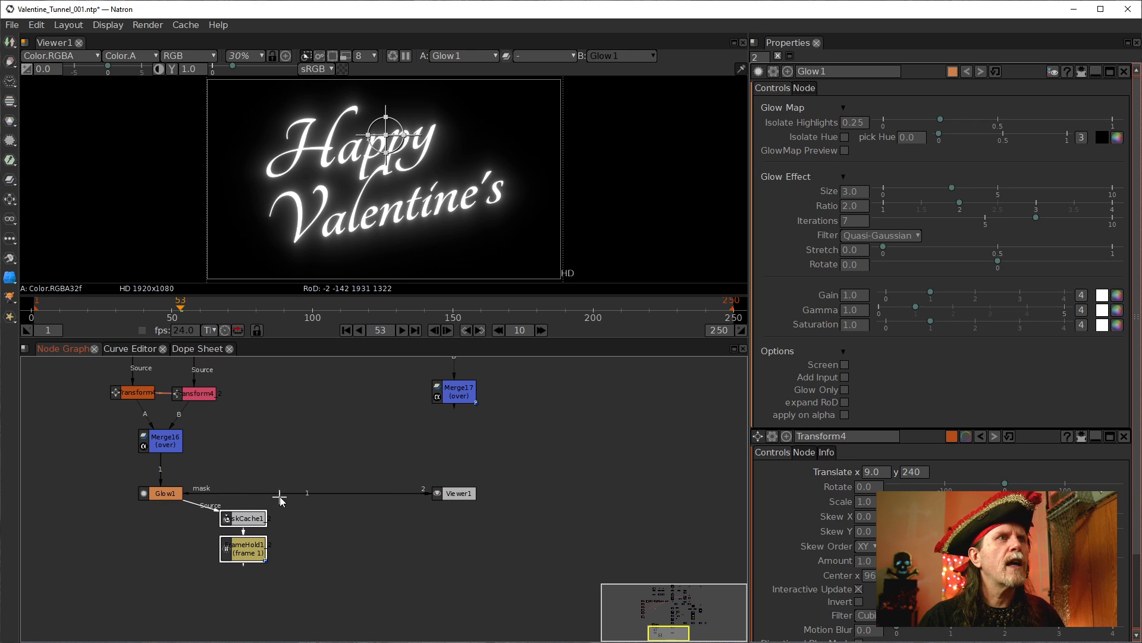
mouse_move(287, 502)
left_mouse_down()
mouse_move(264, 539)
mouse_move(246, 531)
mouse_move(235, 490)
mouse_move(325, 503)
mouse_move(304, 488)
mouse_move(224, 491)
mouse_move(303, 492)
left_mouse_up()
left_click(334, 484)
scroll(345, 538, "up", 2)
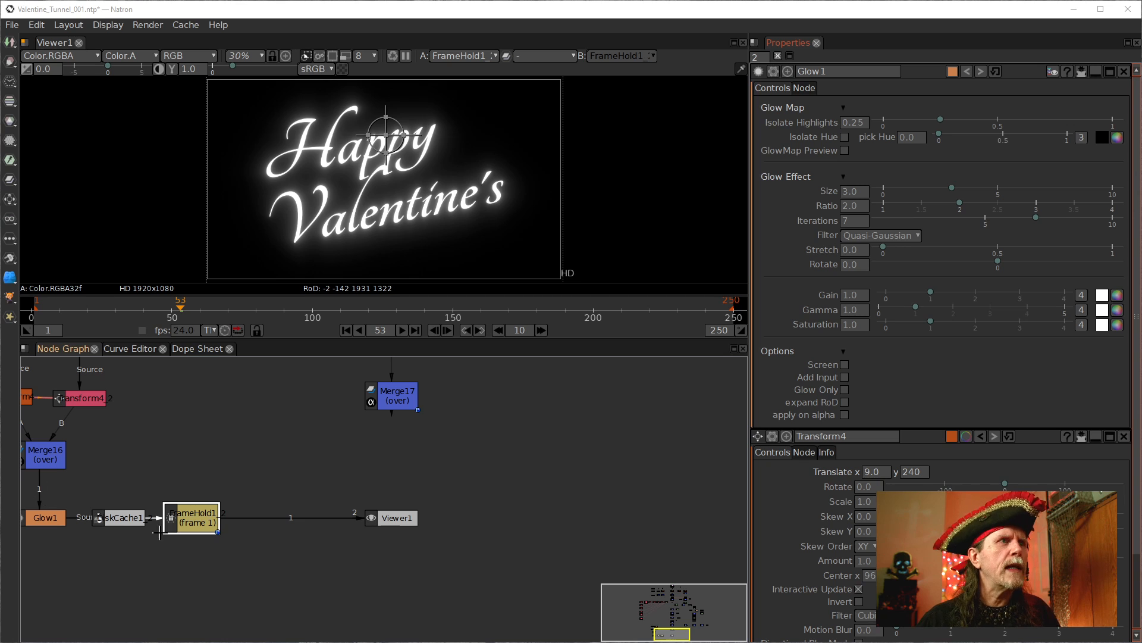
Step: Add a Card3D node after the duplicated FrameHold and place it in line with that row of nodes
key("Tab")
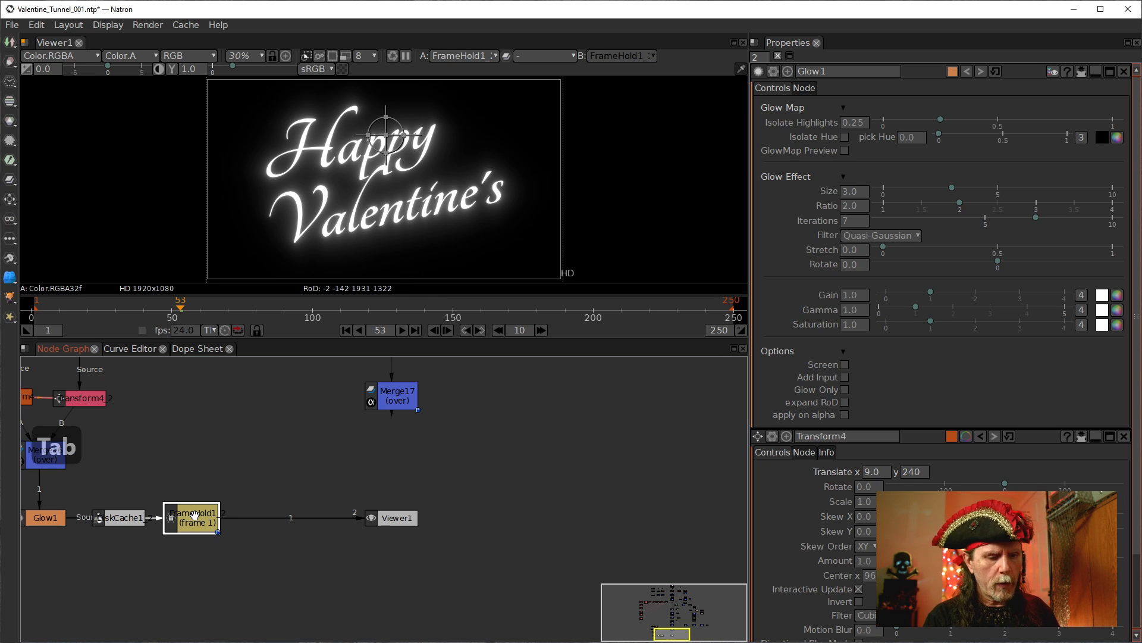
type("card")
key("Down")
key("Return")
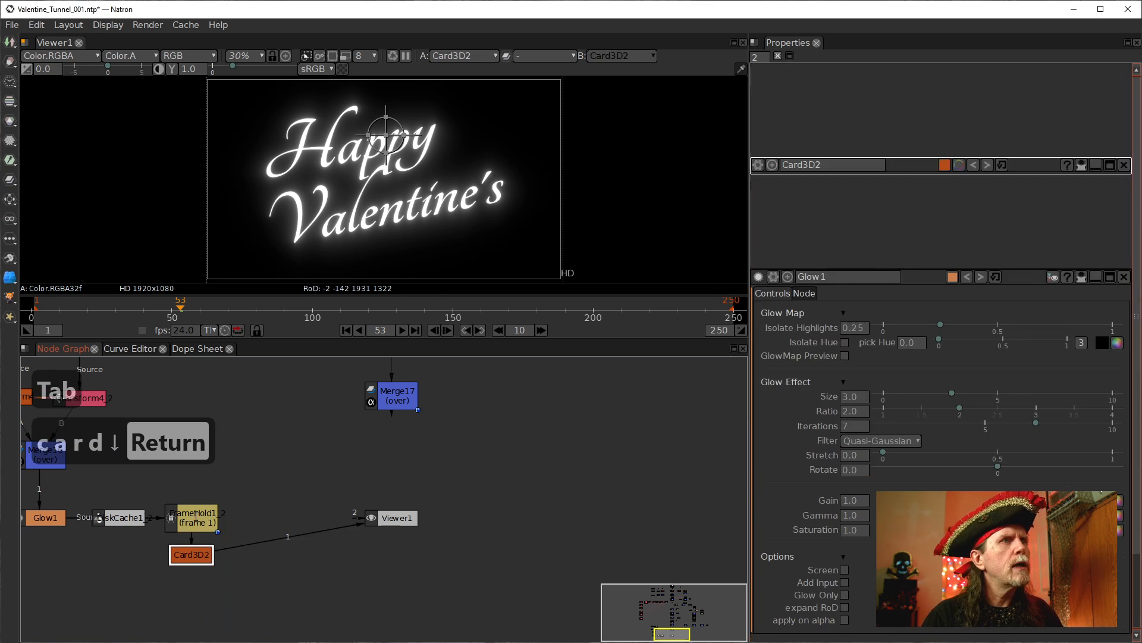
left_click_drag(179, 546, 261, 510)
Step: Move Viewer1 below the text branch's row and shift Merge17 further down beneath Merge11
left_click(391, 518)
left_click_drag(391, 518, 391, 570)
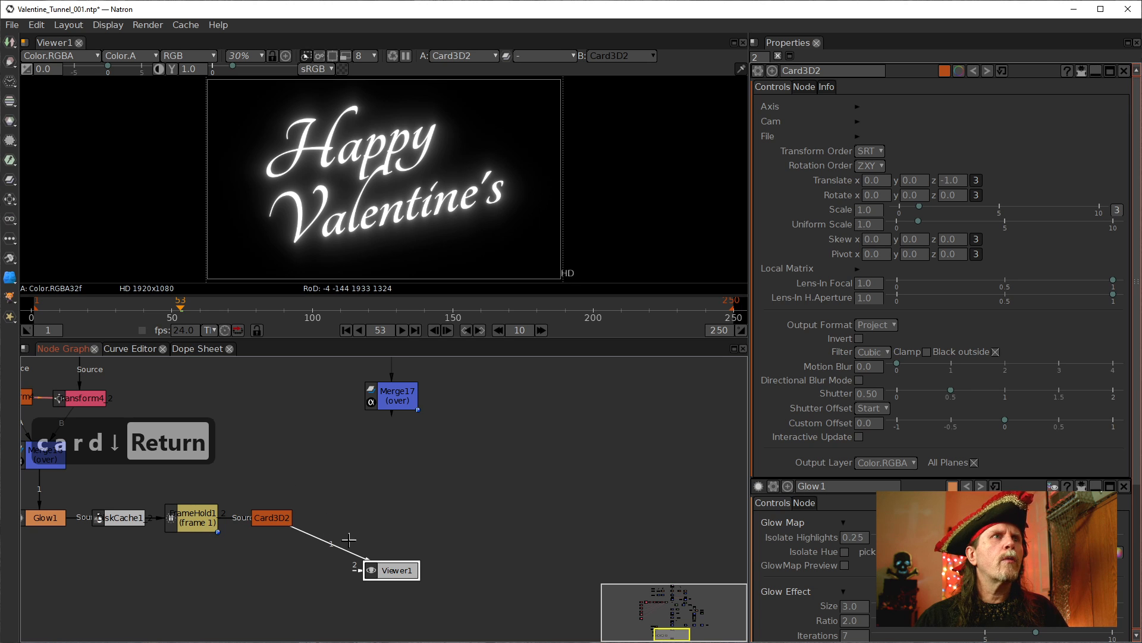
left_click_drag(417, 392, 367, 568)
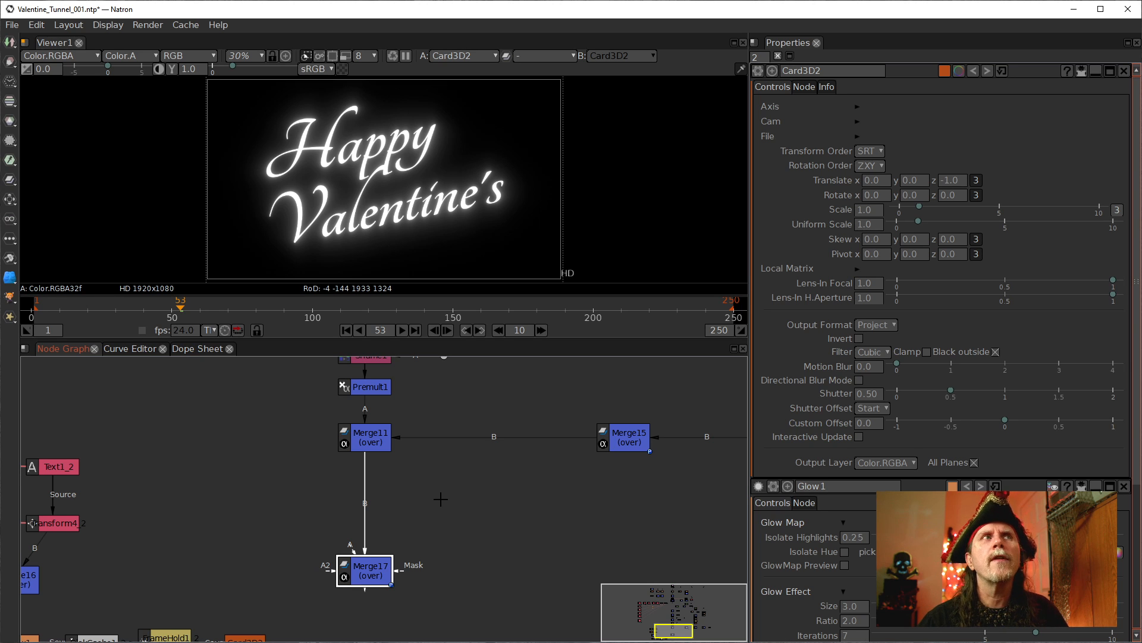
Step: Examine the tunnel node tree from Merge11 up to the Merge6 and Clamp1 area for places to add caching
left_click_drag(429, 483, 387, 606)
left_click_drag(408, 441, 360, 594)
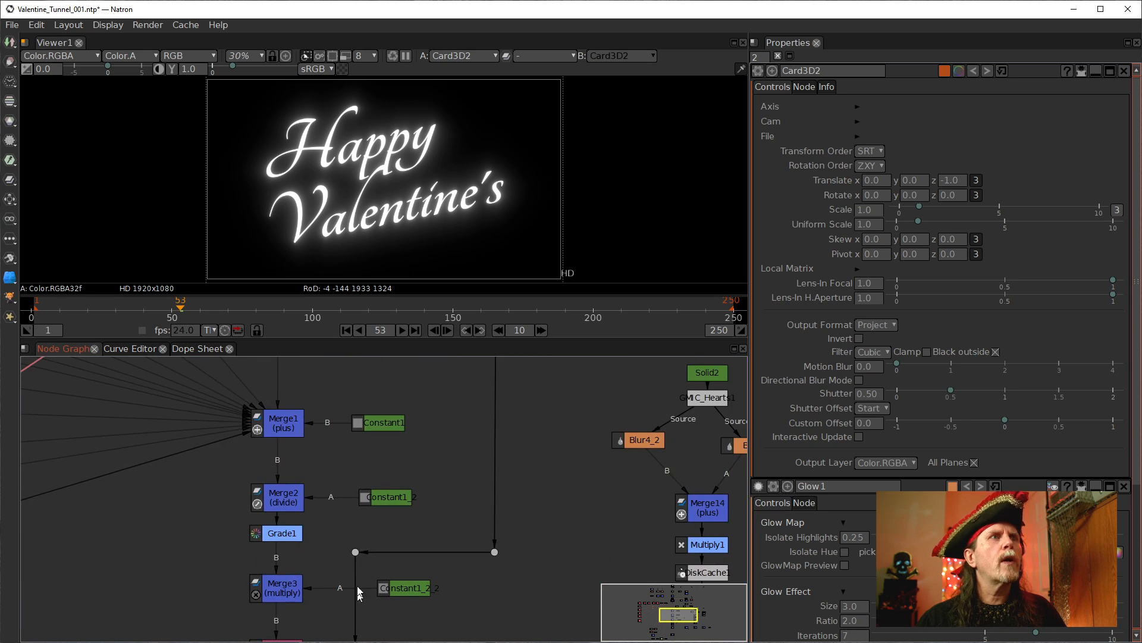
left_click_drag(294, 448, 307, 551)
left_click_drag(301, 451, 294, 586)
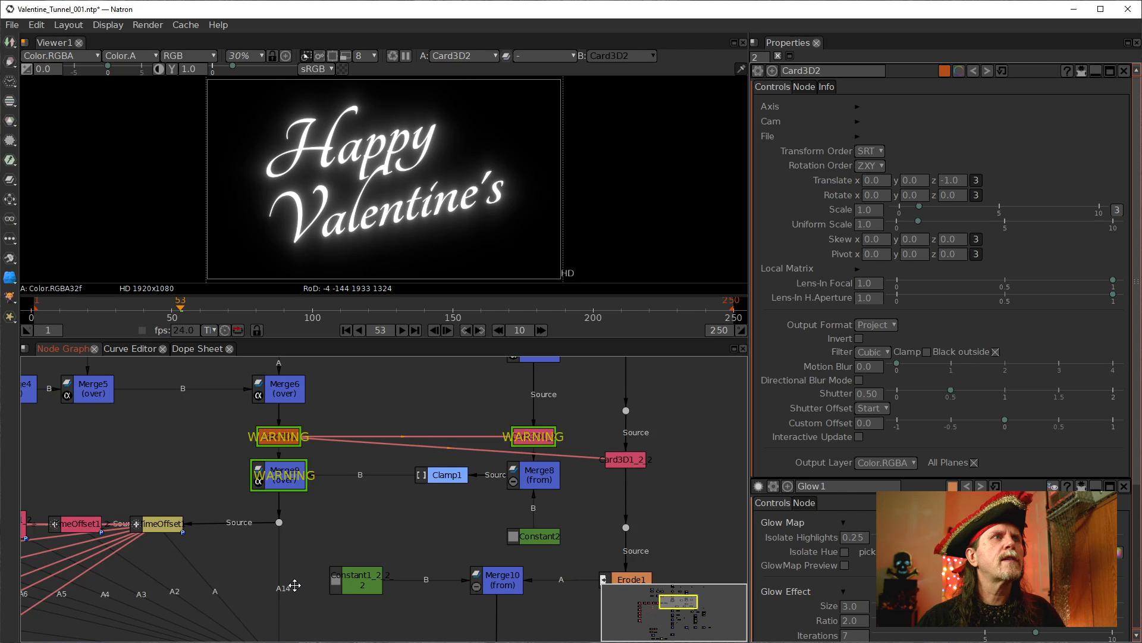
left_click(286, 475)
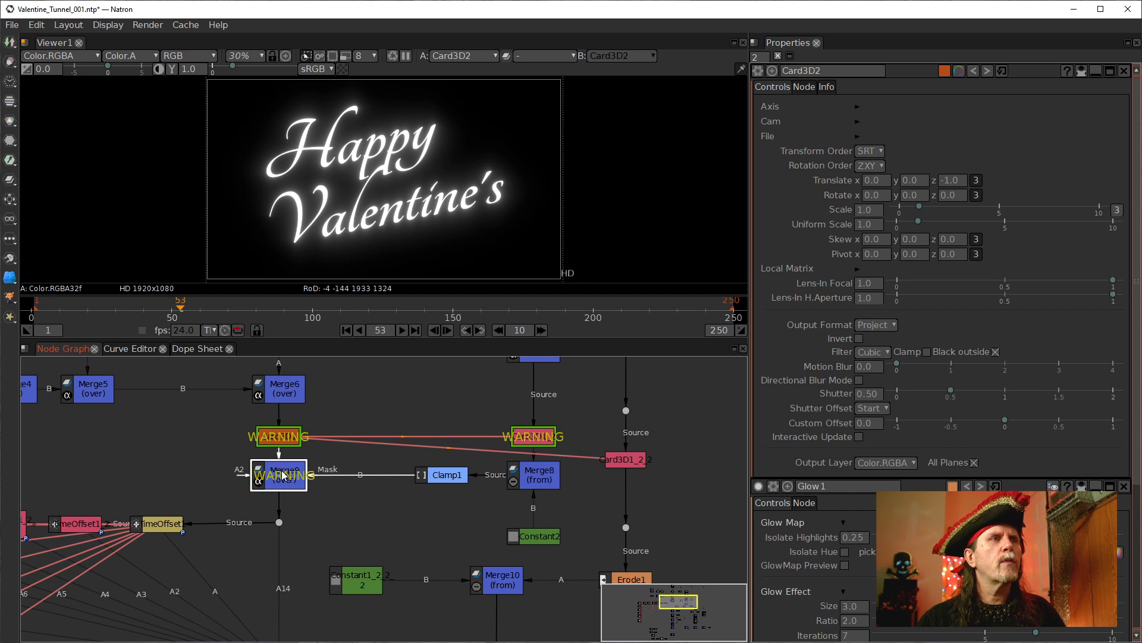
left_click_drag(274, 474, 238, 510)
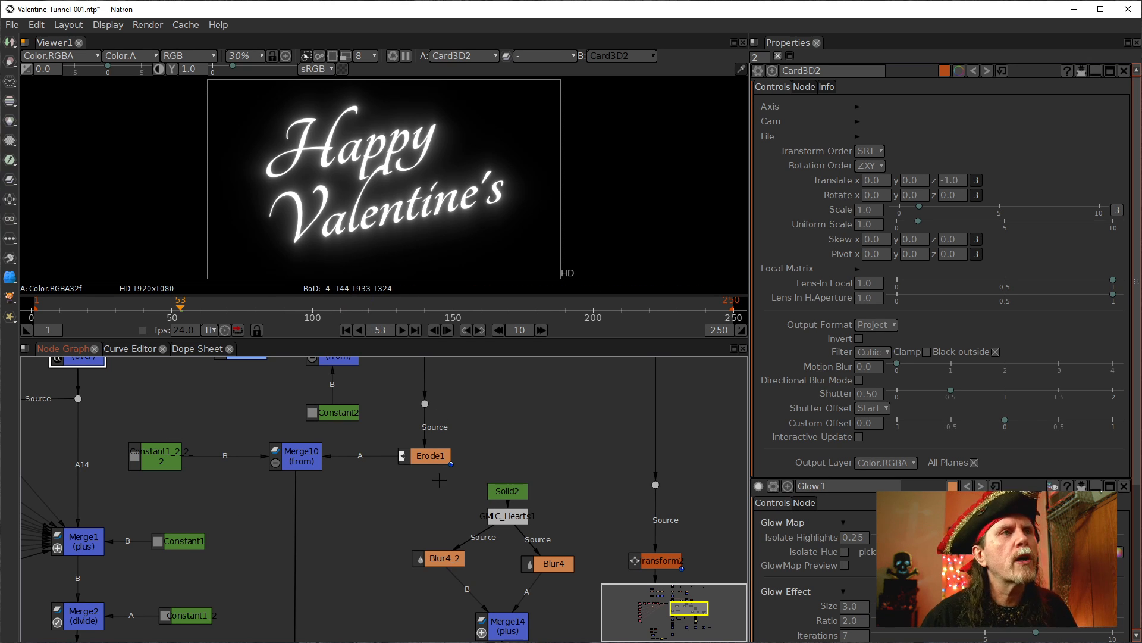
mouse_move(313, 514)
left_mouse_down()
mouse_move(314, 548)
mouse_move(334, 460)
mouse_move(327, 560)
mouse_move(297, 523)
left_mouse_up()
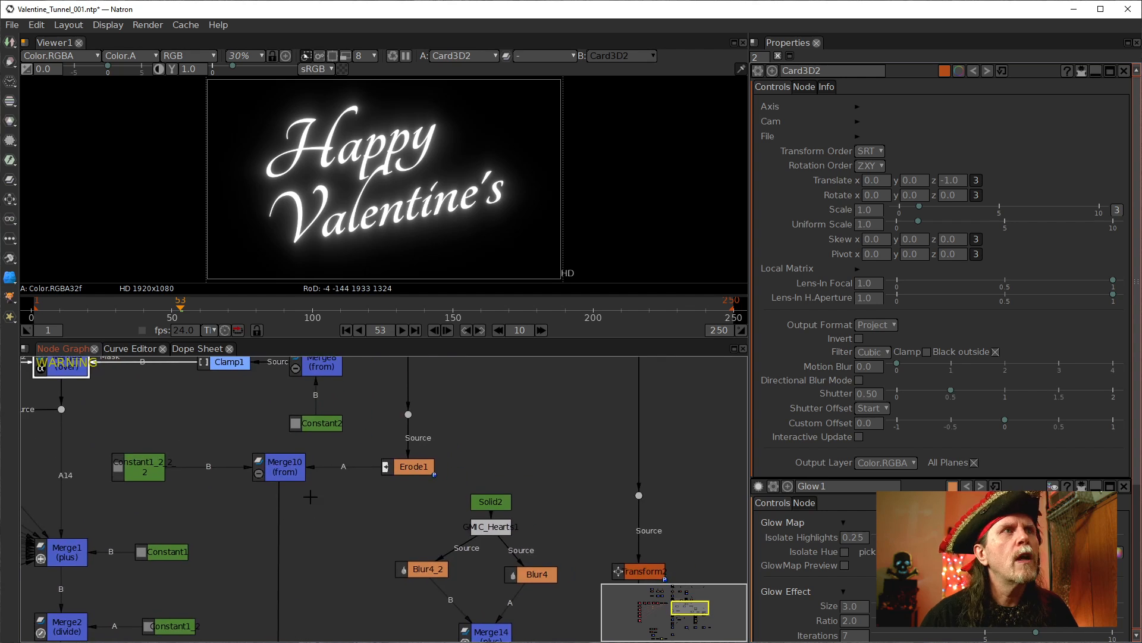
scroll(308, 539, "down", 4)
left_click_drag(336, 557, 302, 412)
scroll(313, 430, "up", 2)
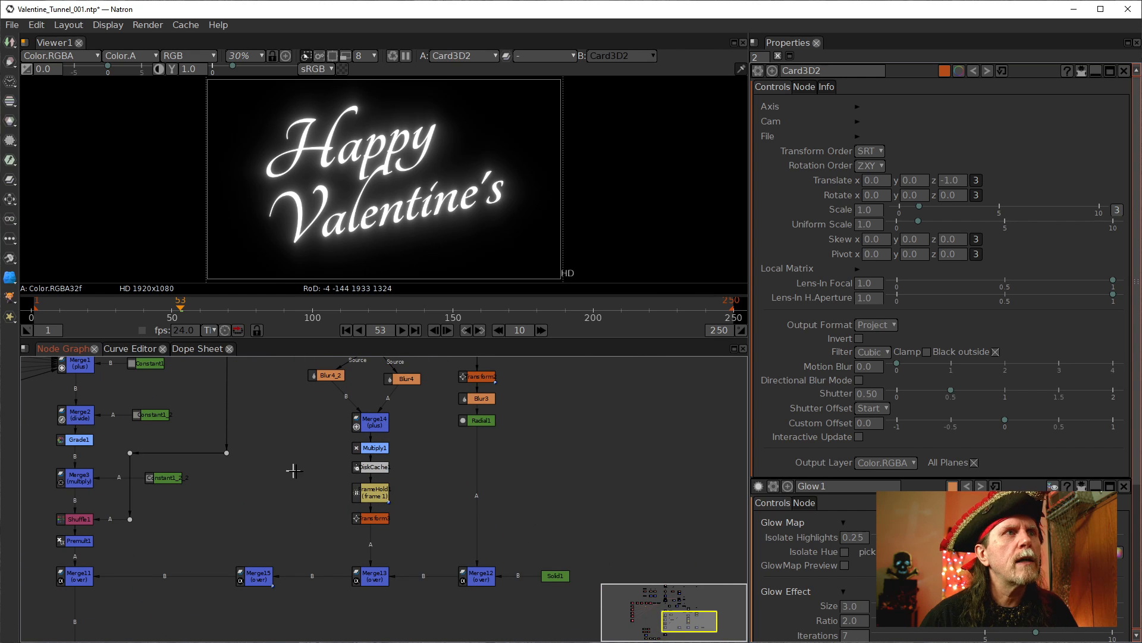
left_click_drag(318, 455, 441, 515)
left_click_drag(272, 457, 326, 637)
left_click_drag(339, 524, 298, 637)
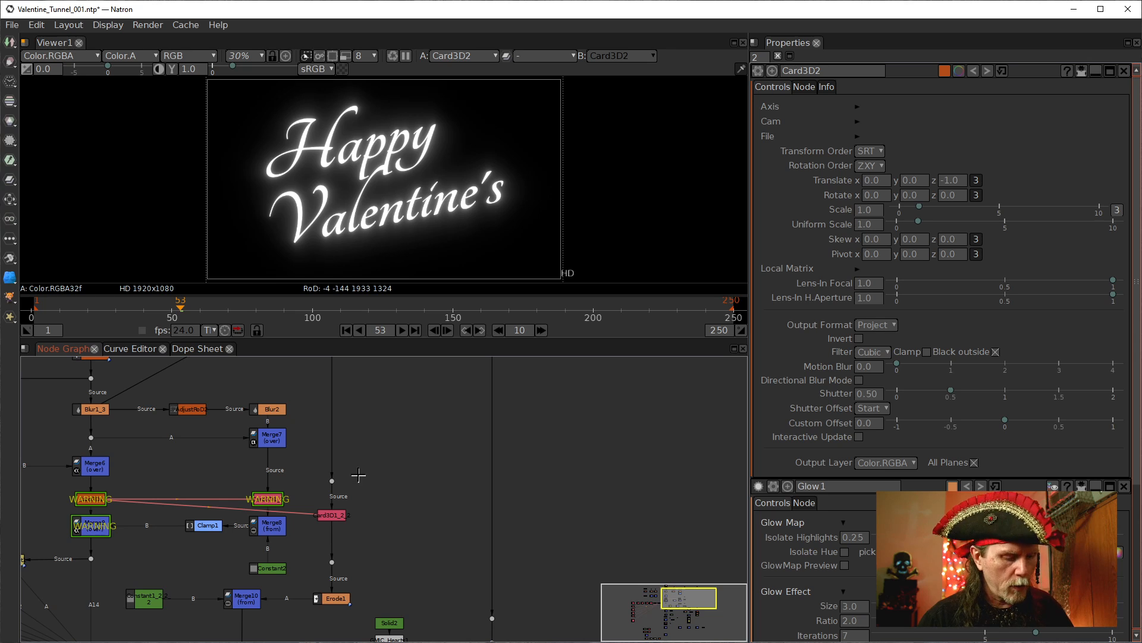
Step: Duplicate the DiskCache and FrameHold pair and place the copy just beside Merge6
key("alt+c")
left_click_drag(347, 424, 405, 429)
left_click_drag(335, 464, 487, 439)
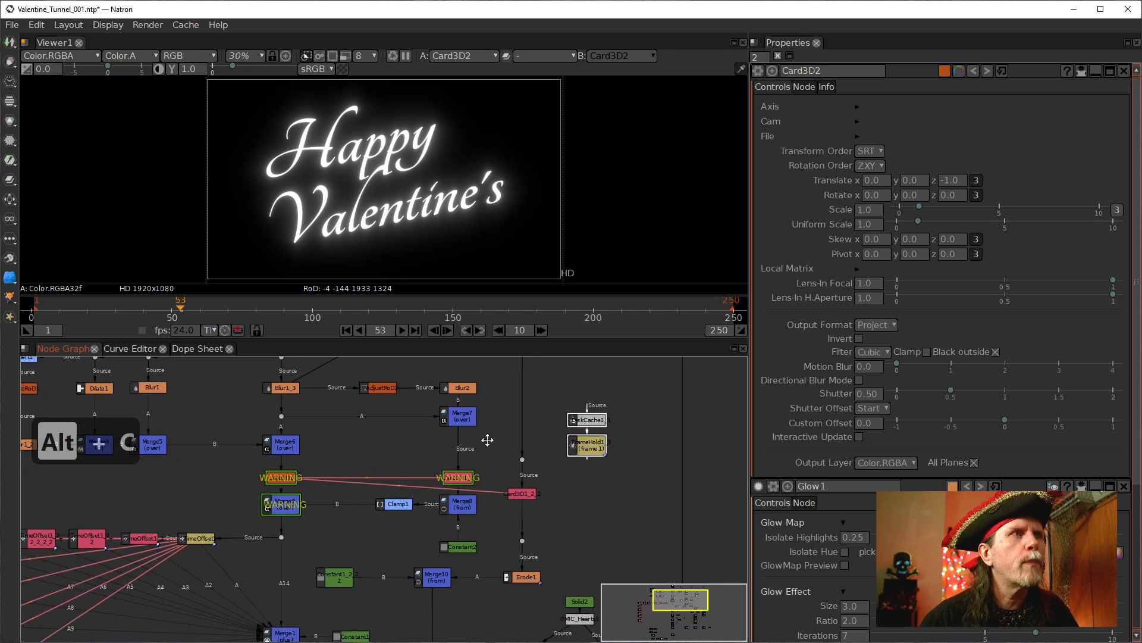
scroll(386, 491, "up", 2)
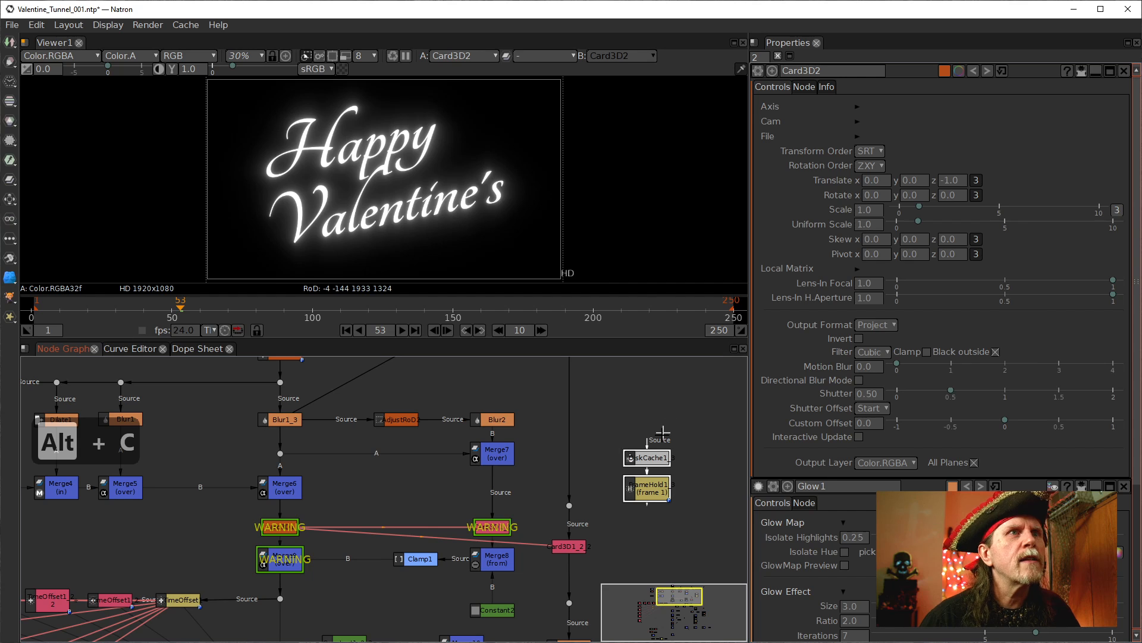
left_click_drag(658, 458, 351, 483)
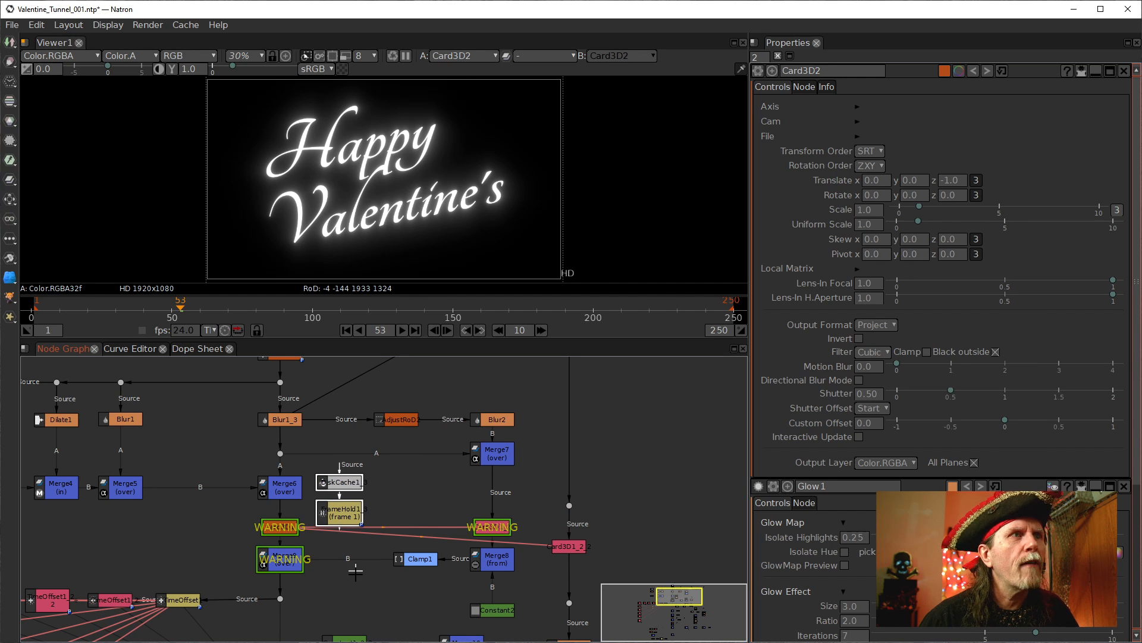
left_click_drag(356, 550, 386, 483)
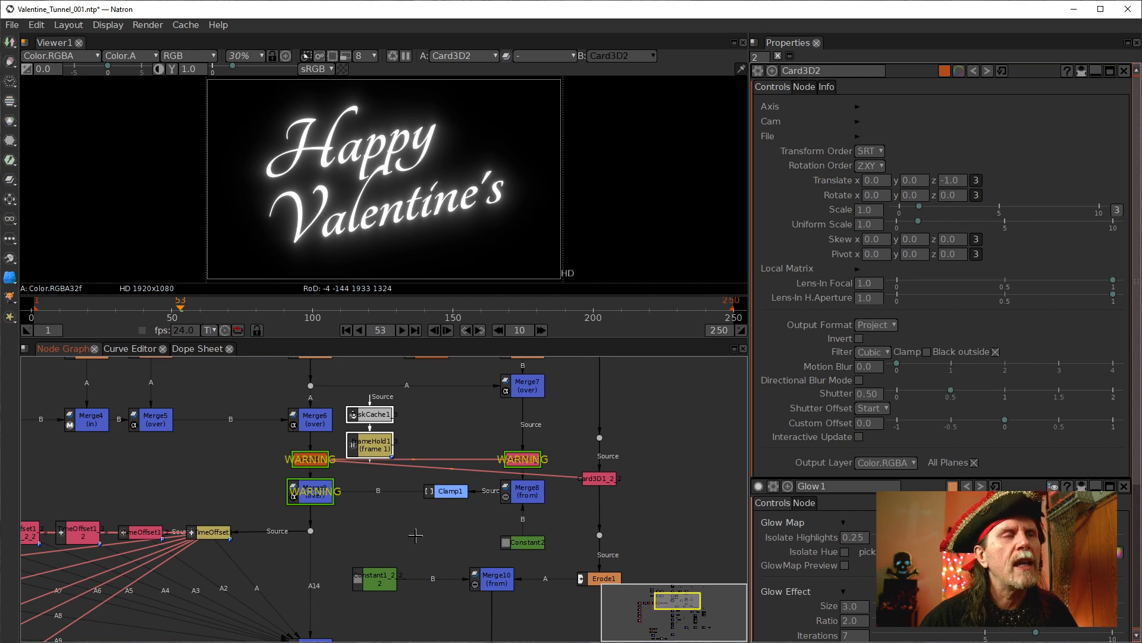
left_click_drag(395, 537, 389, 564)
scroll(390, 564, "up", 2)
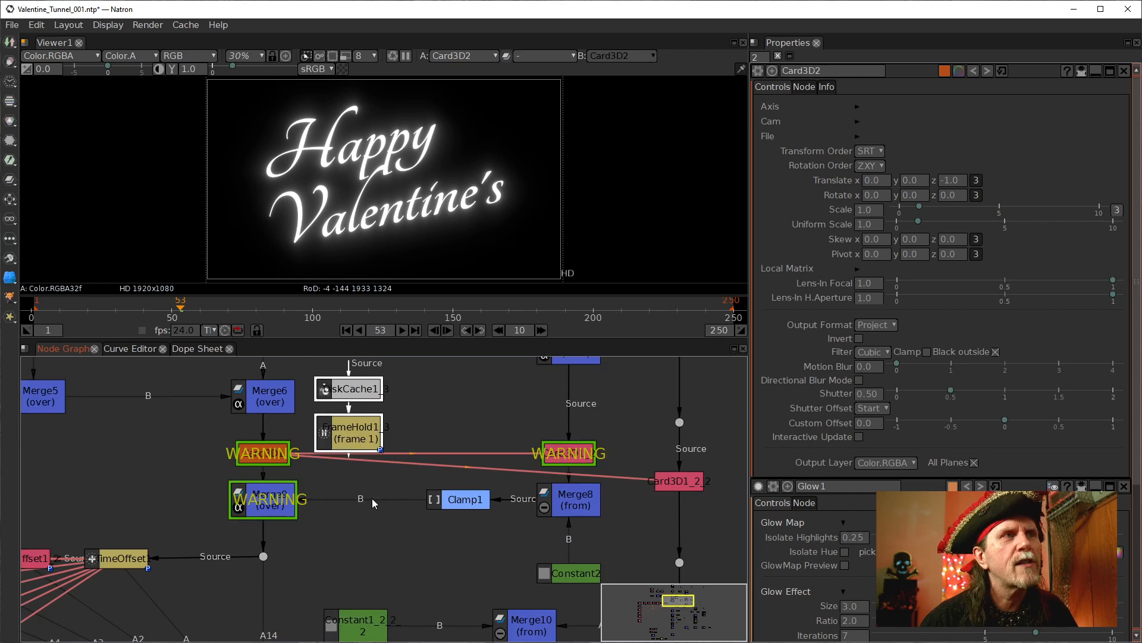
scroll(361, 519, "up", 1)
left_click_drag(360, 520, 338, 583)
scroll(338, 583, "down", 4)
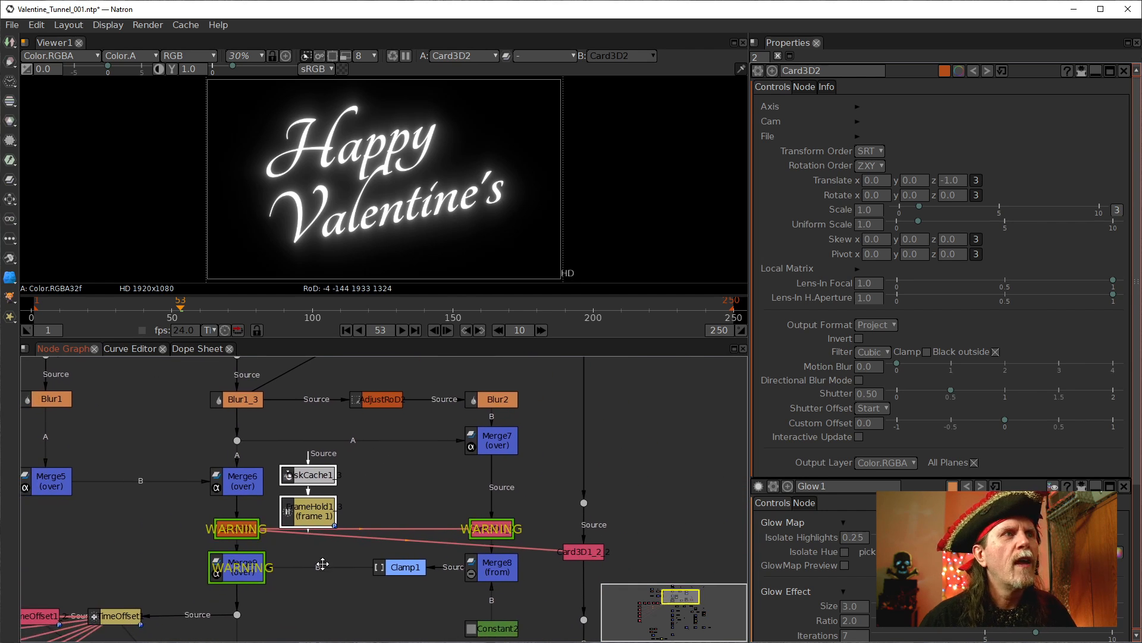
scroll(555, 495, "up", 1)
Step: Duplicate the DiskCache and FrameHold pair again and place this copy above Clamp1, next to Merge7
left_click_drag(555, 493, 335, 440)
key("alt+c")
left_click_drag(476, 466, 336, 492)
left_click_drag(475, 516, 478, 568)
Step: Insert another duplicate of the DiskCache and FrameHold pair between Card3D1_2_2 and the dot above it, raising the dot for room
key("alt+c")
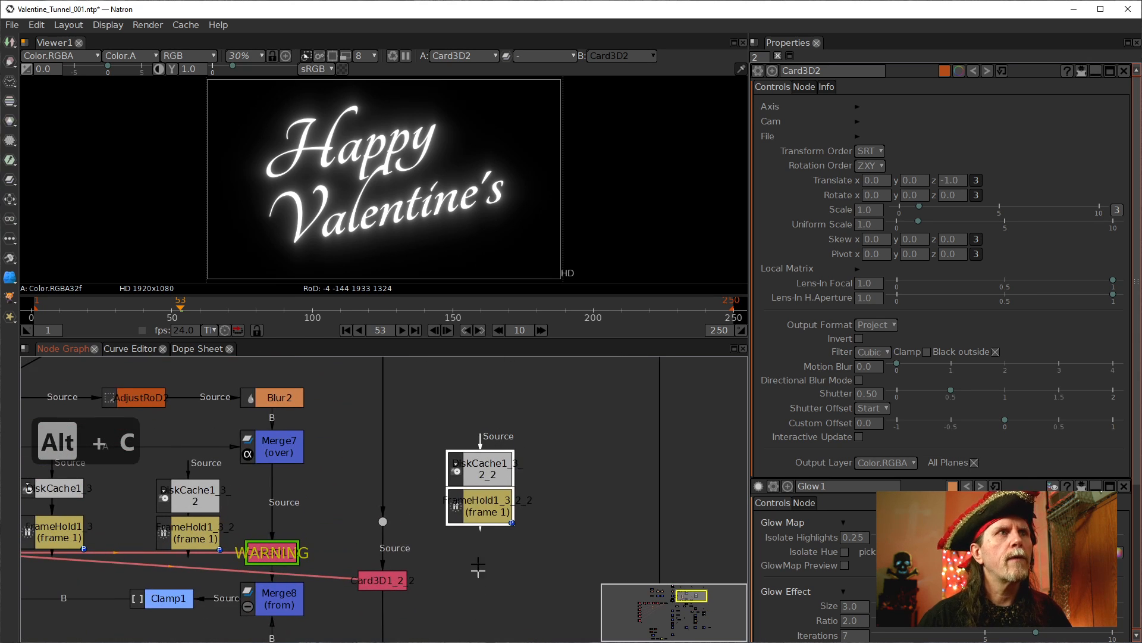
left_click_drag(422, 487, 588, 479)
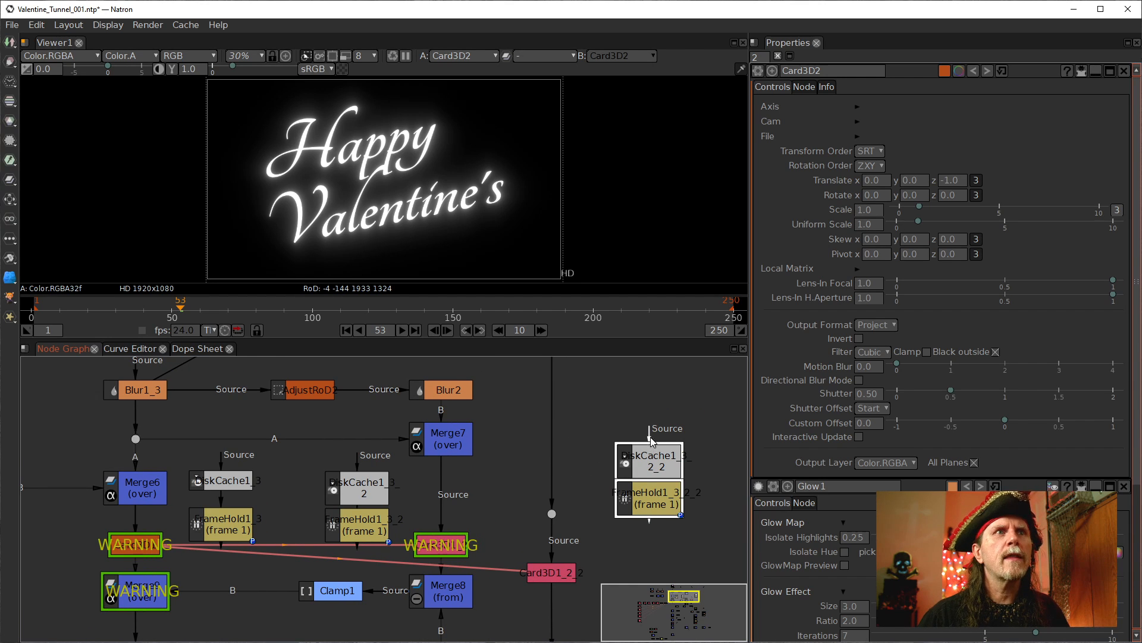
left_click_drag(566, 464, 515, 490)
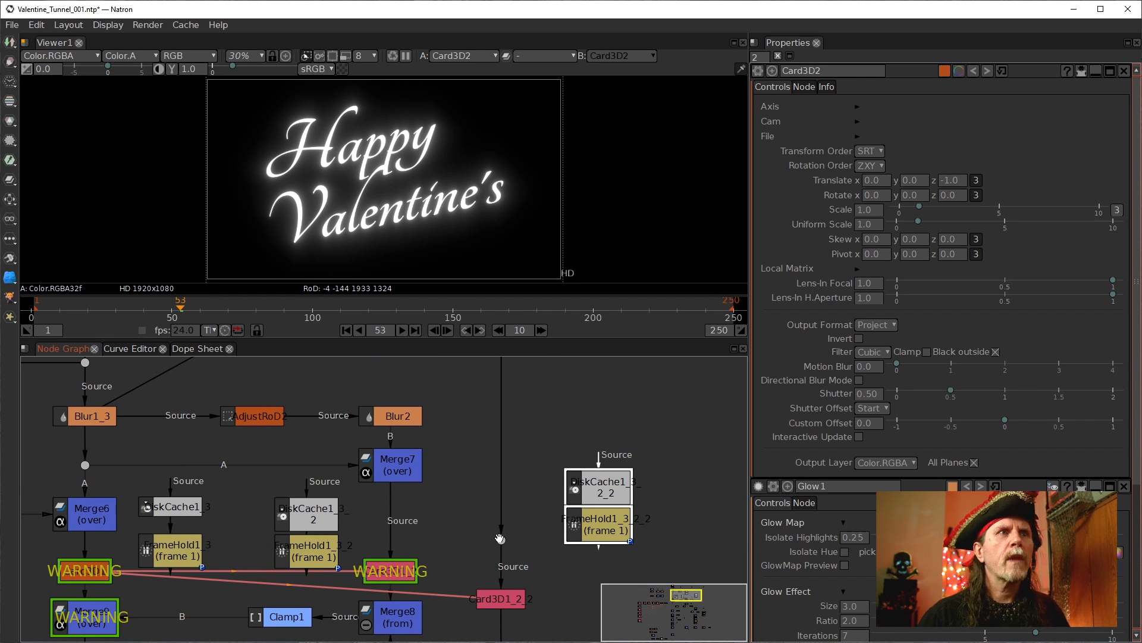
left_click_drag(503, 542, 506, 420)
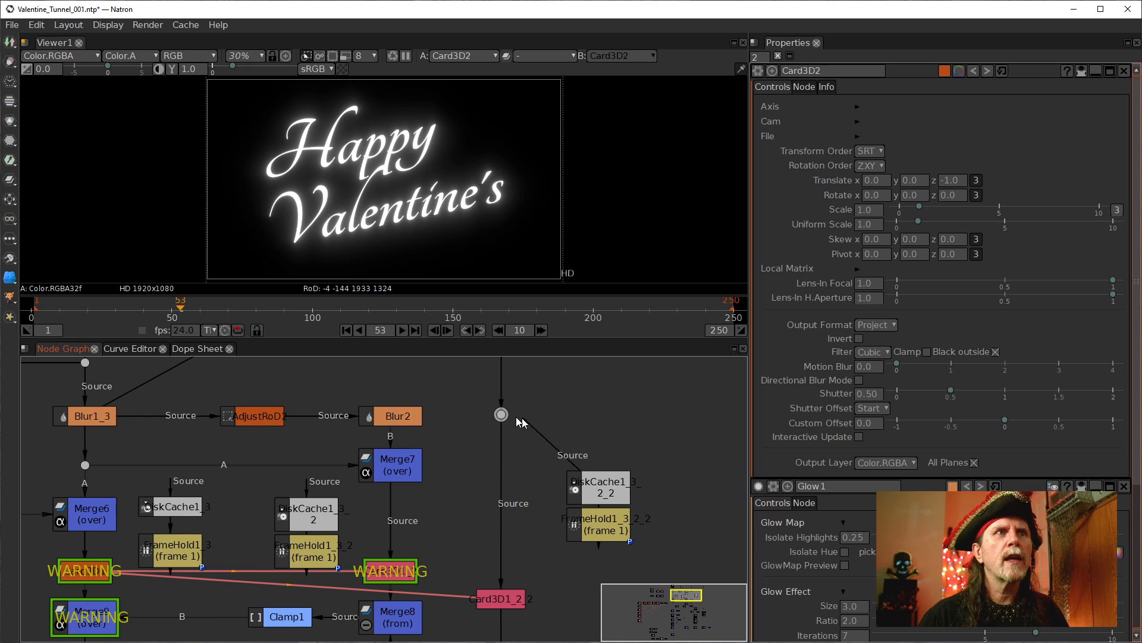
left_click_drag(556, 537, 556, 498)
Step: Duplicate the DiskCache and FrameHold pair once more and connect it between Radial1 and Merge12's A input
left_click_drag(440, 476, 432, 642)
left_click_drag(453, 597, 362, 351)
left_click_drag(556, 562, 301, 399)
left_click_drag(369, 565, 483, 348)
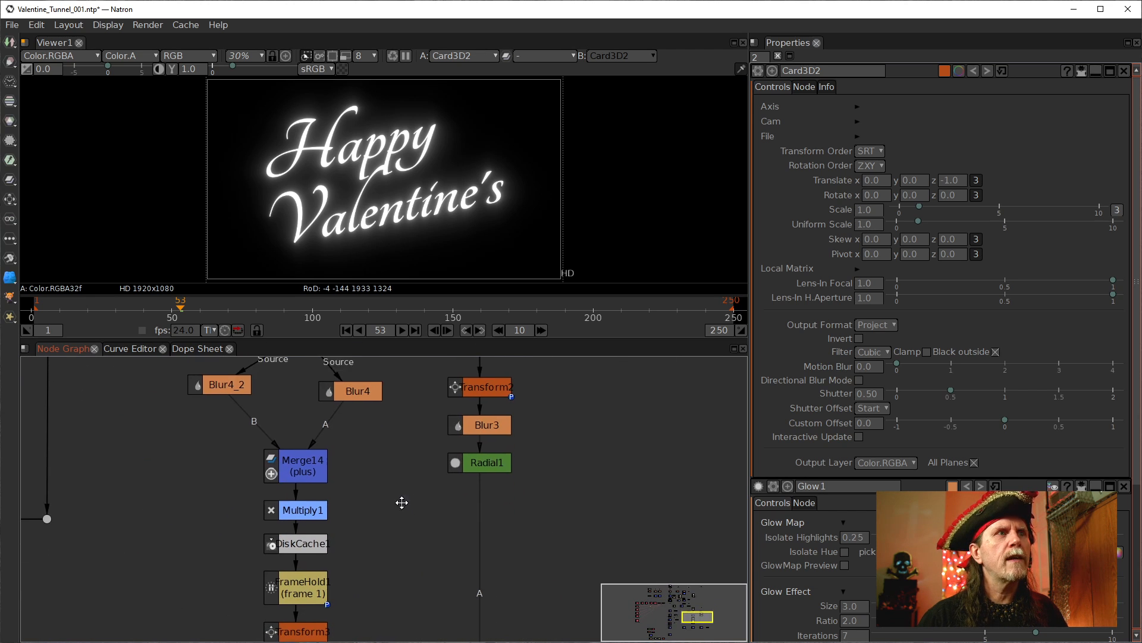
left_click_drag(400, 500, 403, 589)
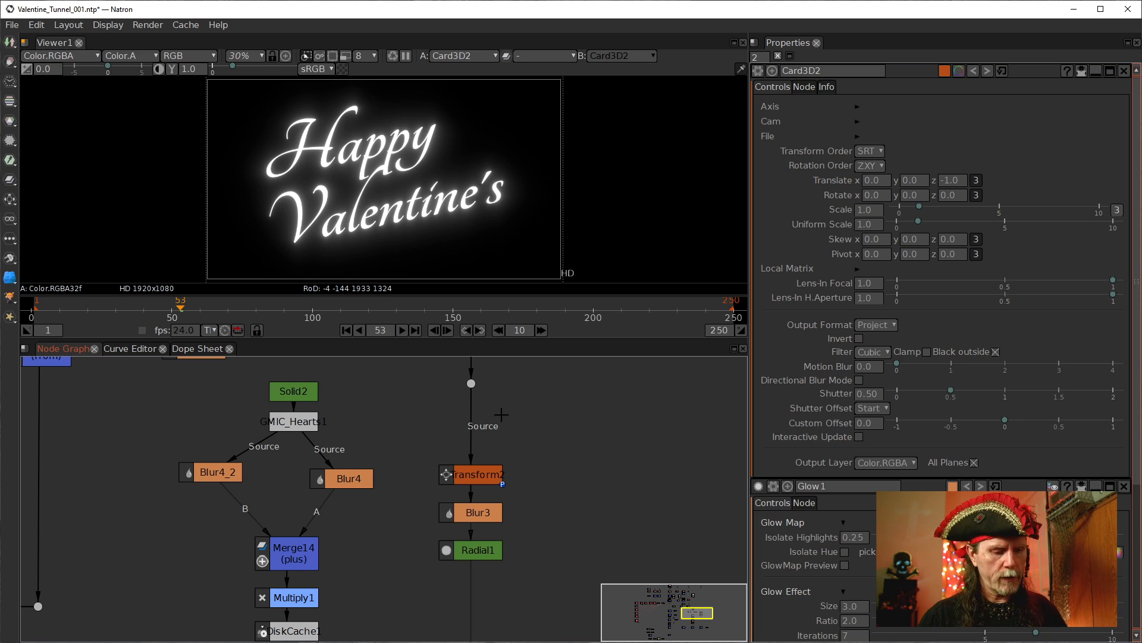
left_click_drag(403, 417, 484, 582)
left_click_drag(427, 432, 426, 635)
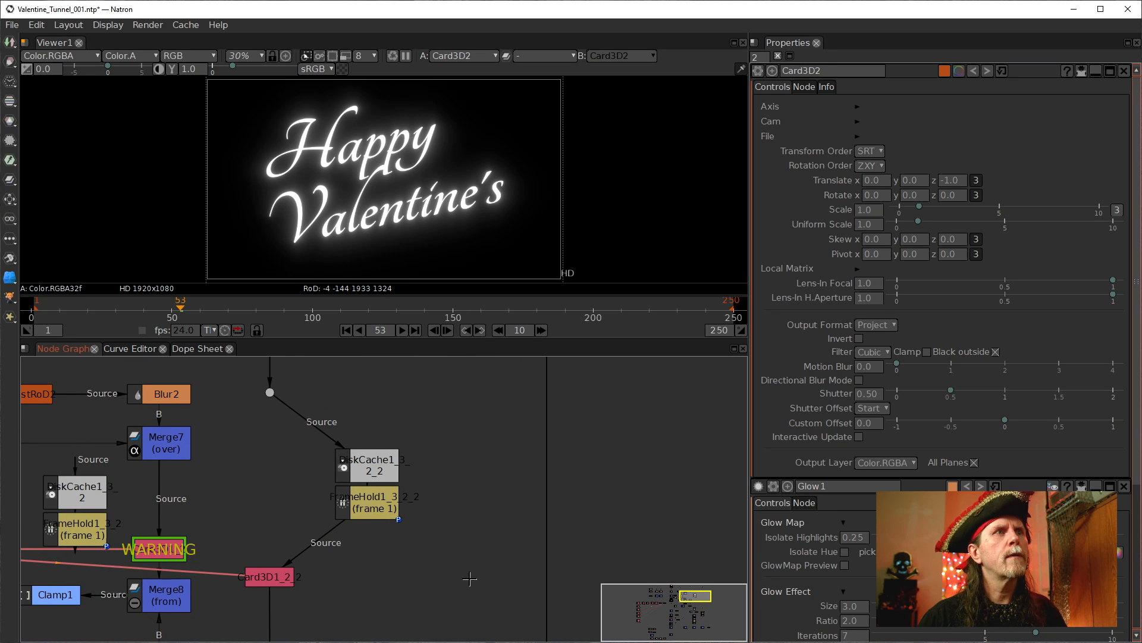
left_click_drag(475, 580, 313, 420)
left_click_drag(511, 574, 527, 395)
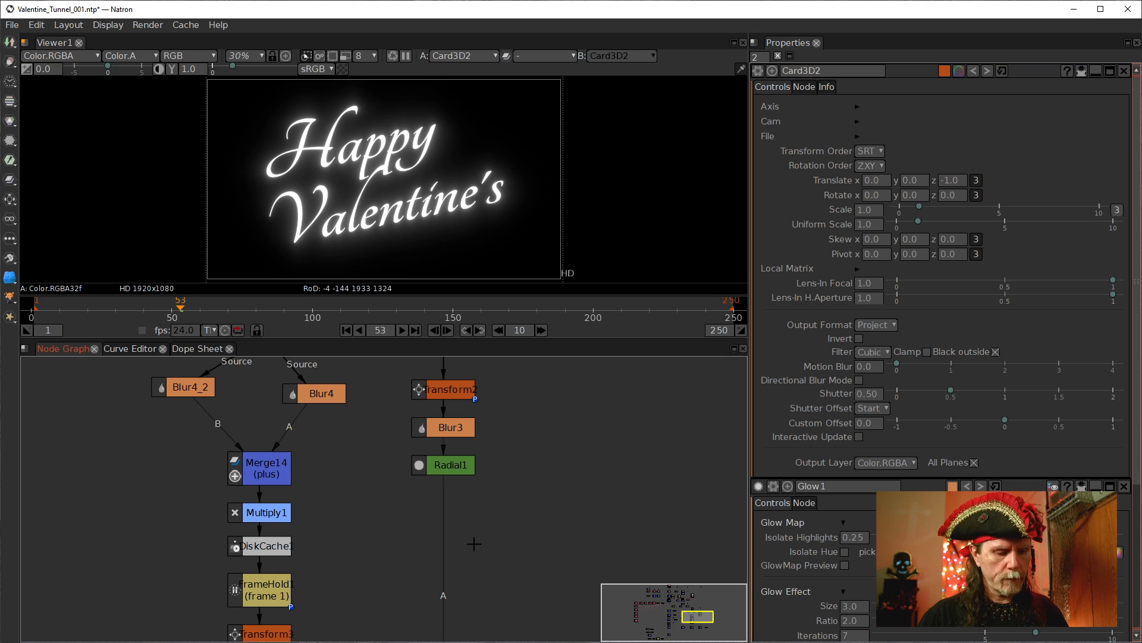
key("alt+c")
left_click_drag(501, 519, 450, 476)
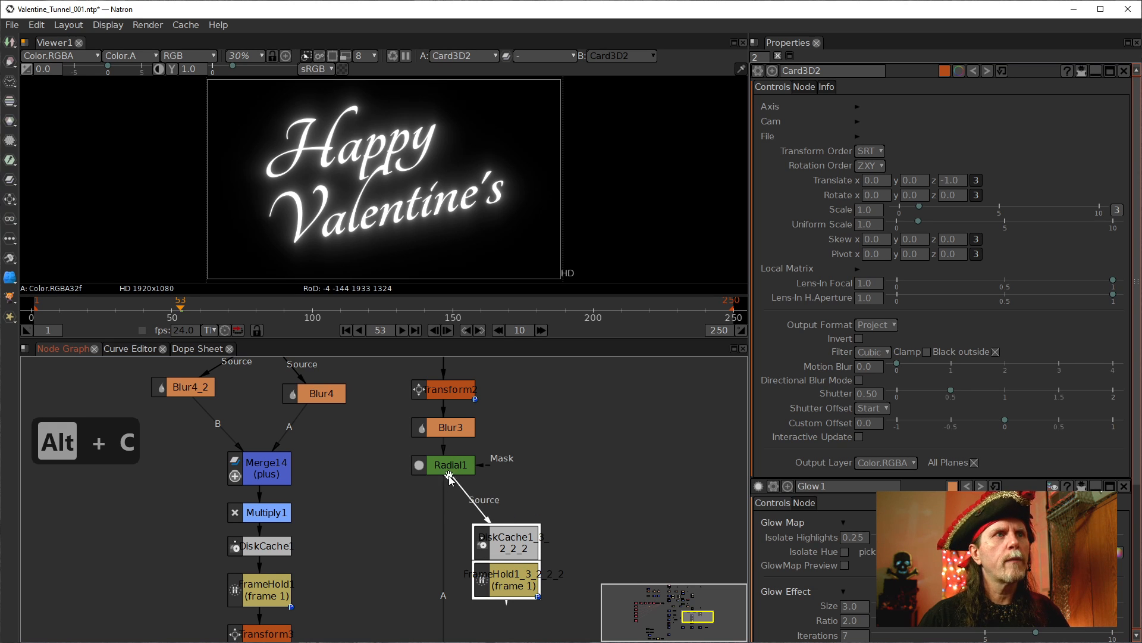
left_click_drag(447, 522, 509, 580)
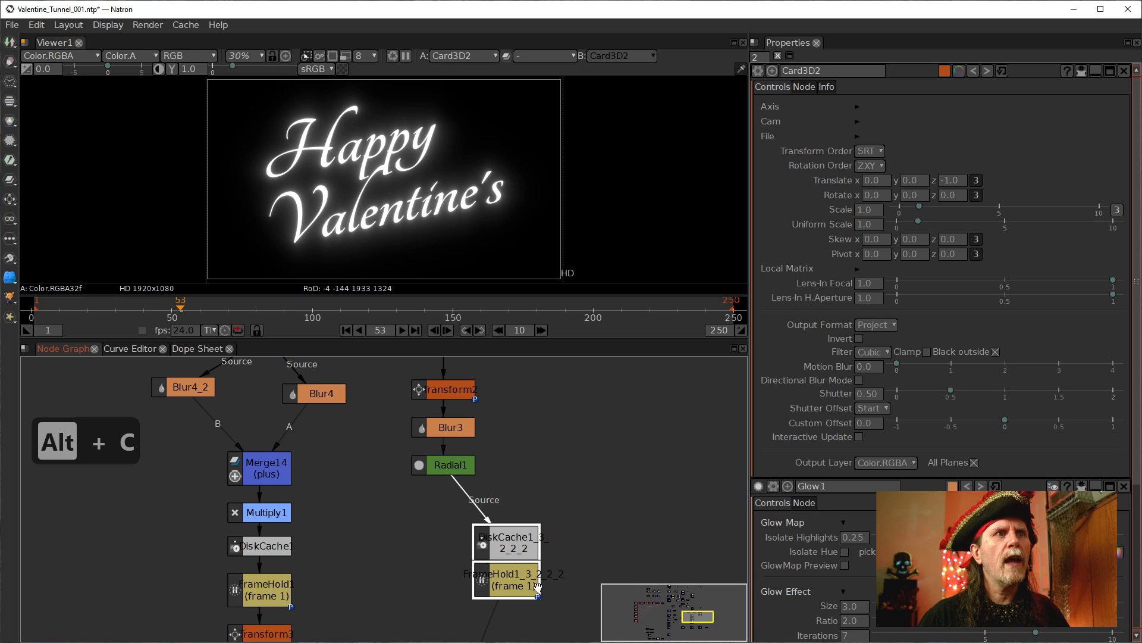
Step: Line up the new DiskCache and FrameHold in the column beneath Radial1 and space them apart
left_click_drag(538, 586, 461, 578)
left_click_drag(524, 481, 509, 364)
left_click_drag(433, 460, 432, 491)
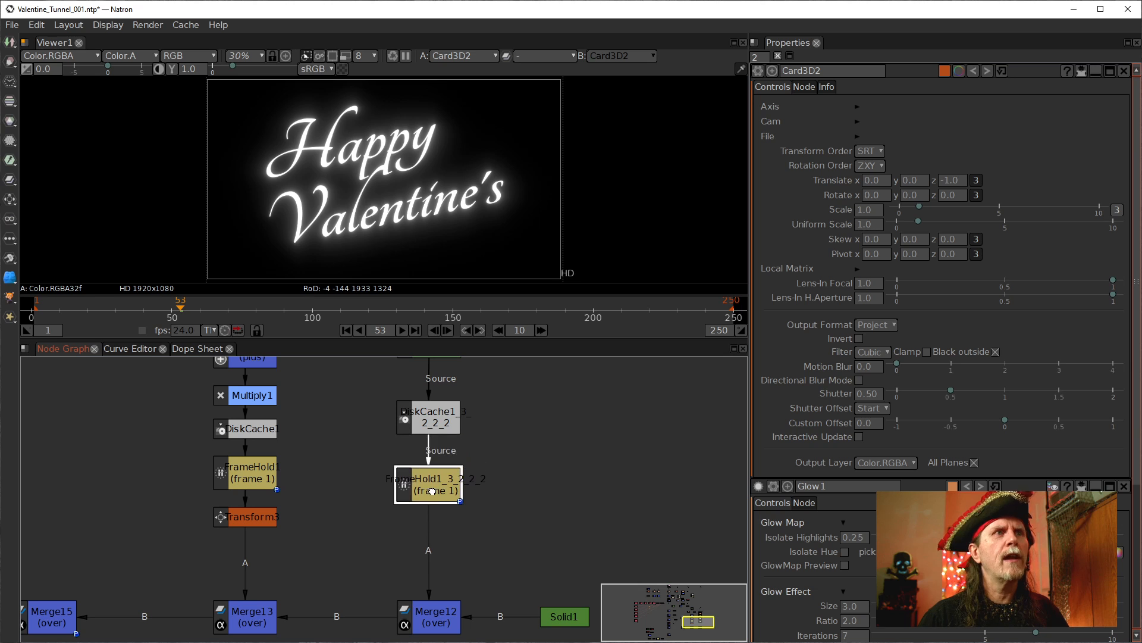
mouse_move(426, 415)
left_mouse_down()
mouse_move(555, 414)
mouse_move(429, 415)
left_mouse_up()
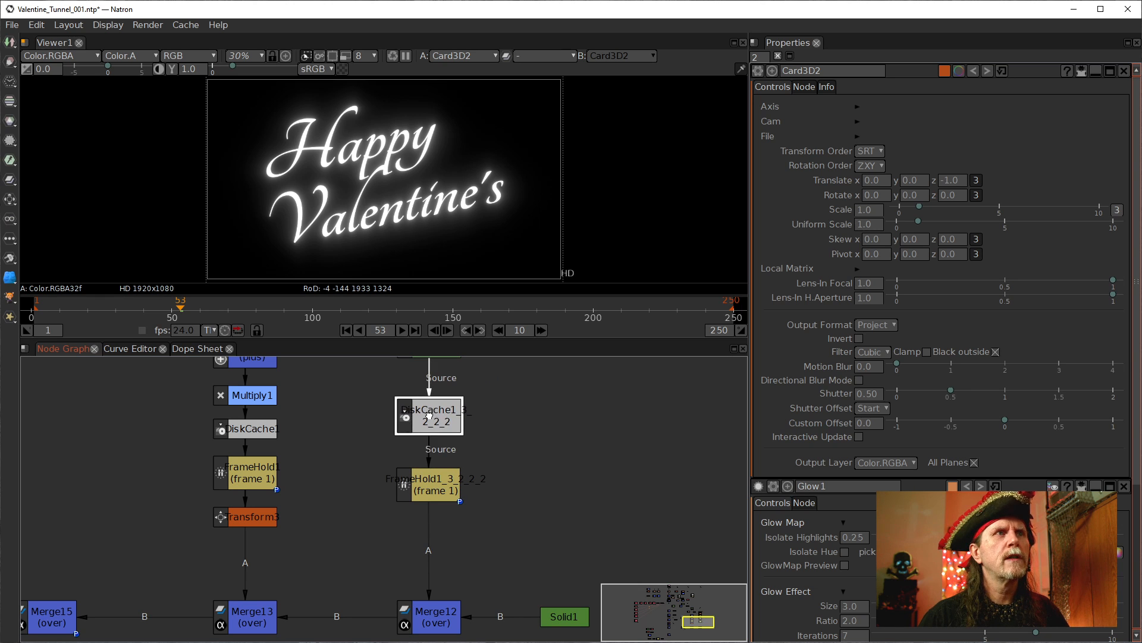
mouse_move(436, 486)
left_mouse_down()
mouse_move(527, 514)
mouse_move(436, 507)
left_mouse_up()
left_click_drag(515, 439, 507, 550)
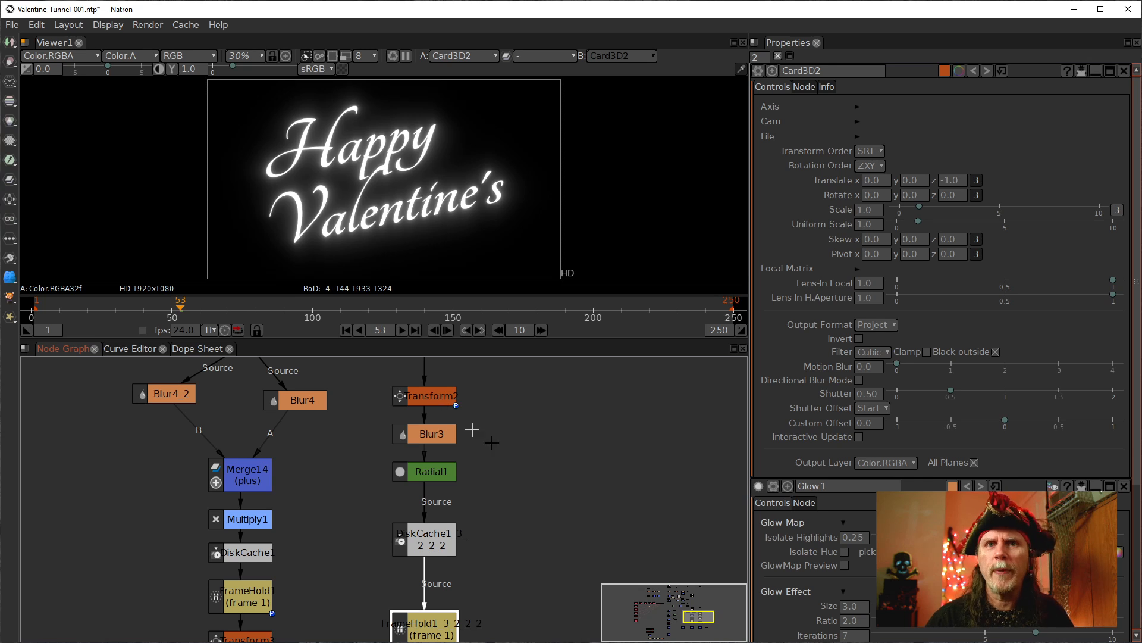
left_click_drag(528, 522, 544, 425)
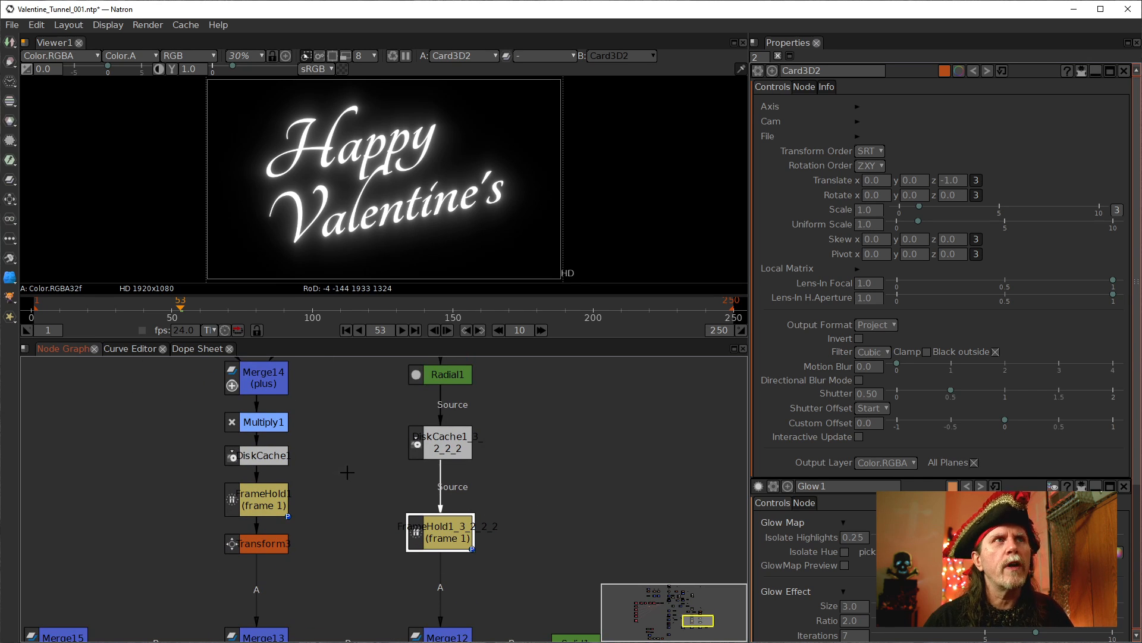
Step: Shift Merge12 and Solid1 away from Merge13 and reconnect Merge12's A input directly to Radial1
left_click_drag(347, 472, 403, 447)
left_click_drag(422, 514, 287, 548)
left_click_drag(439, 579, 272, 392)
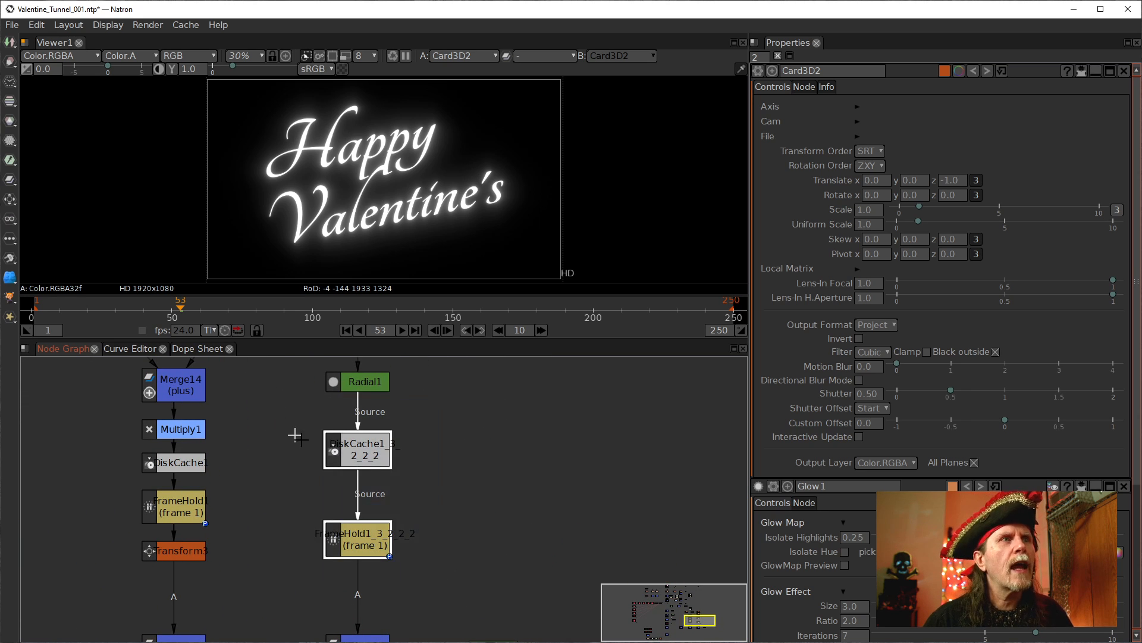
left_click_drag(445, 548, 483, 523)
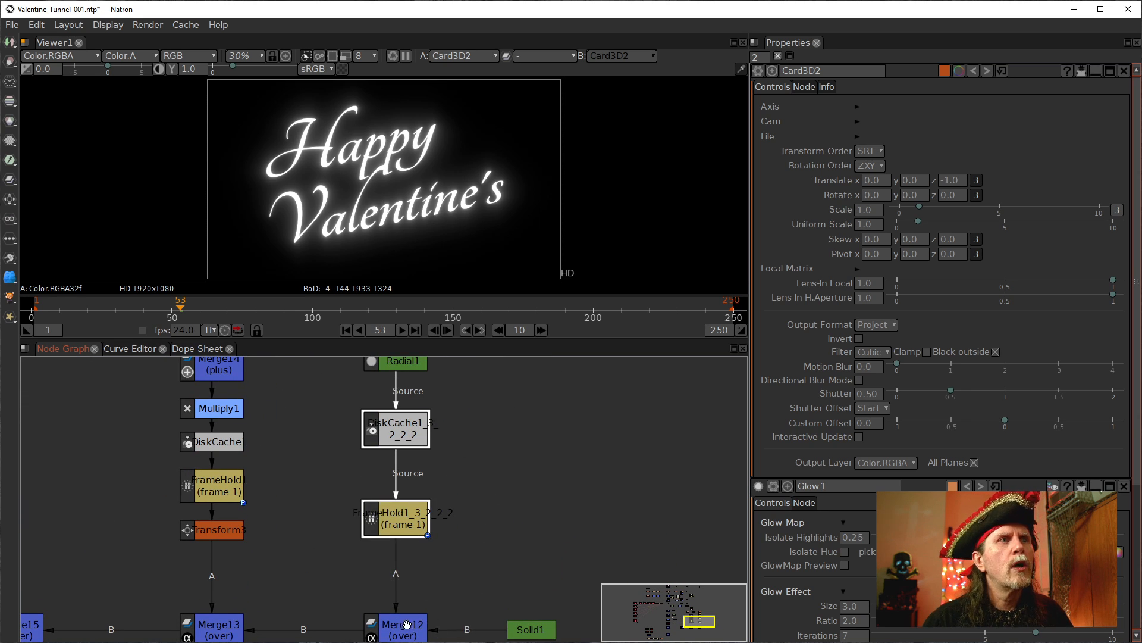
left_click_drag(407, 624, 455, 624)
left_click_drag(546, 631, 613, 630)
left_click_drag(475, 585, 399, 590)
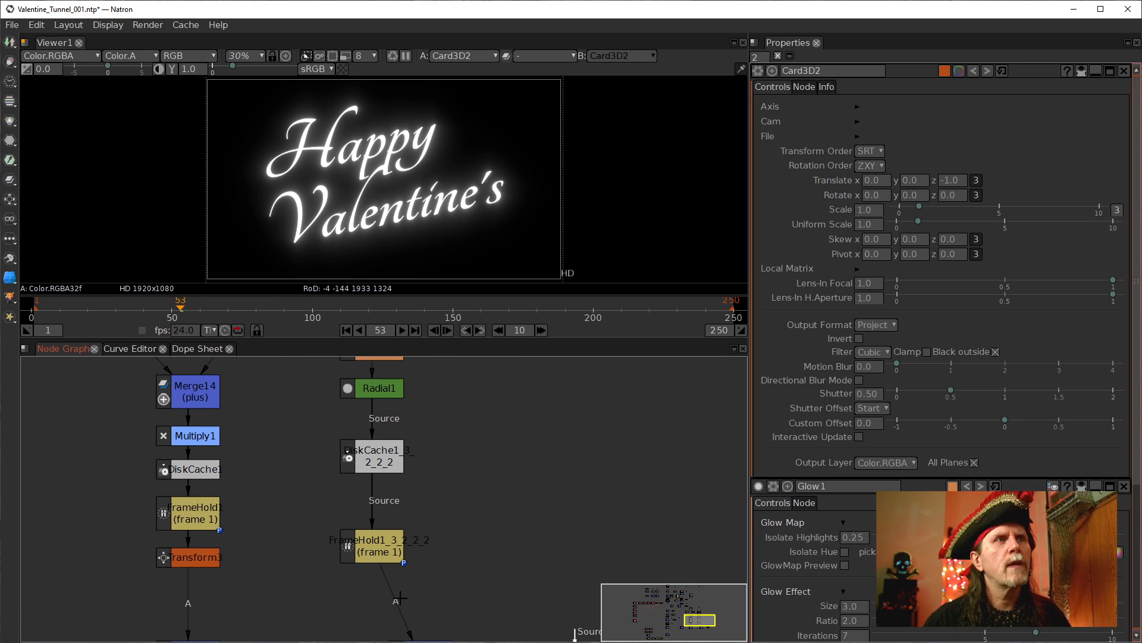
left_click_drag(464, 522, 518, 403)
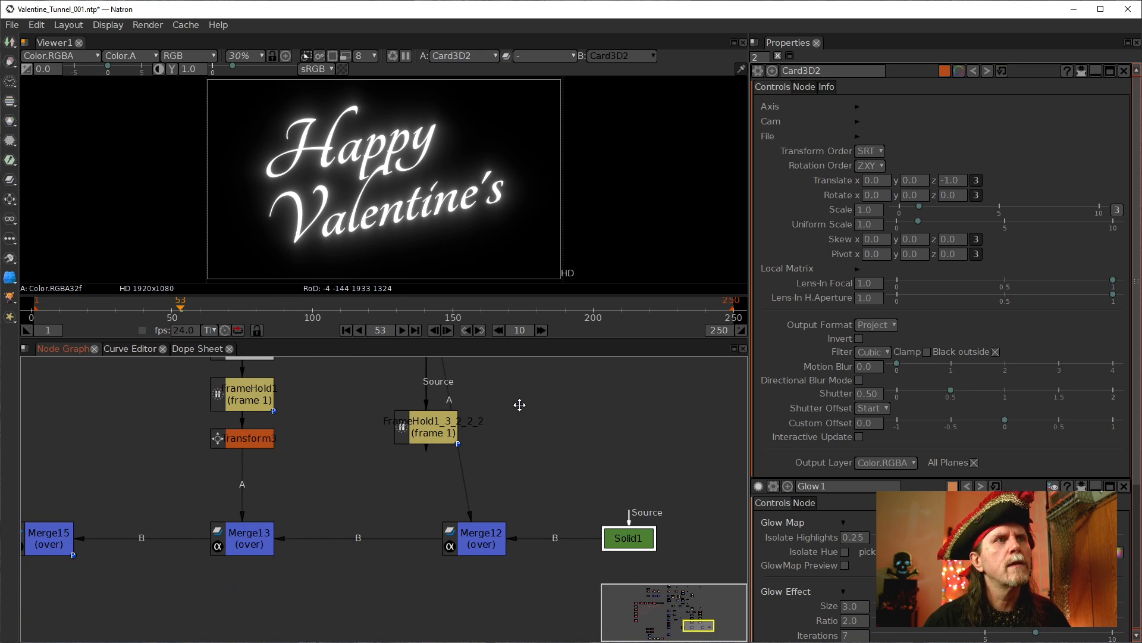
Step: Move the detached FrameHold and DiskCache between Merge13 and Merge12 and connect the DiskCache's source to Merge12
left_click(422, 437)
left_click_drag(422, 424, 348, 506)
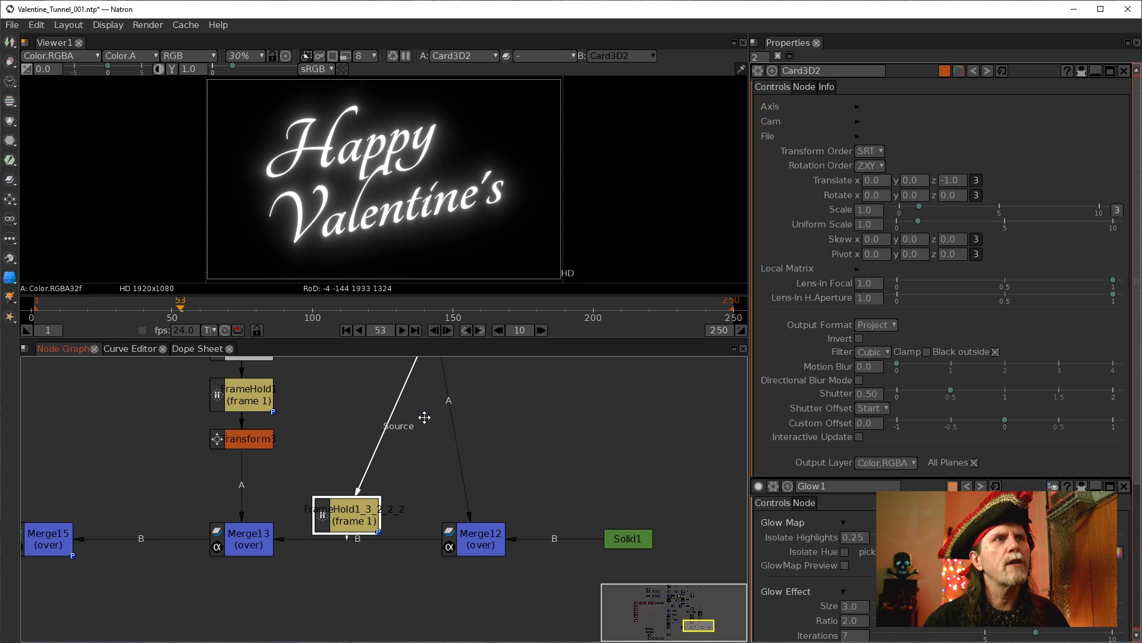
left_click_drag(424, 415, 376, 550)
left_click_drag(382, 489, 456, 584)
left_click_drag(479, 536, 487, 403)
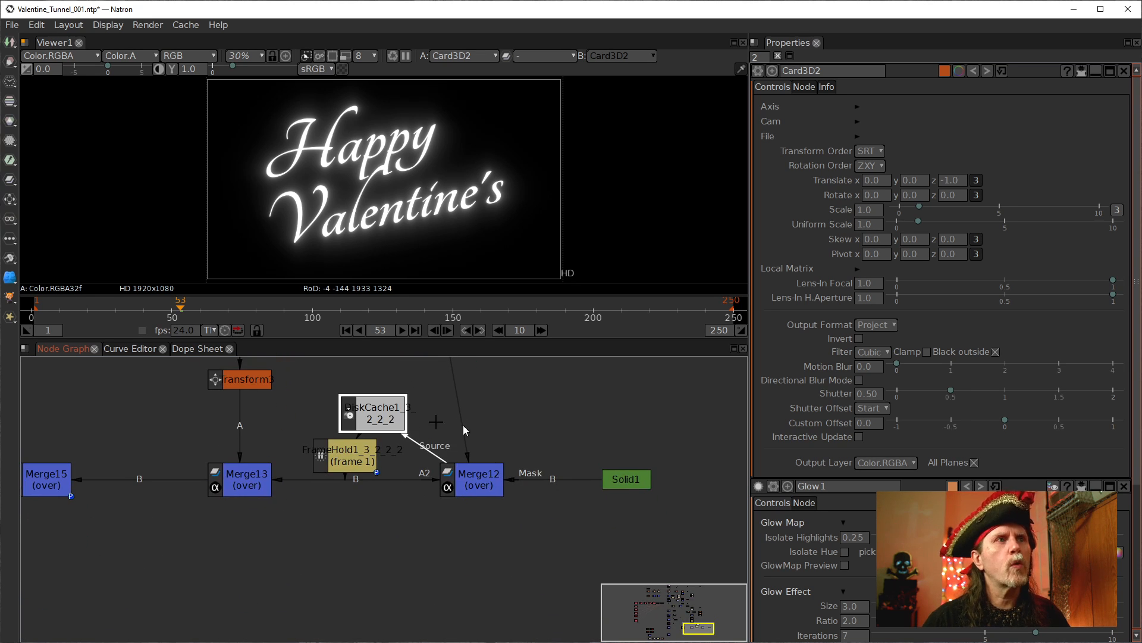
Step: Place the DiskCache below Merge12 and the FrameHold below Merge13, feed Merge13's B input from the FrameHold, and realign Merge12 under Radial1
left_click_drag(345, 451, 324, 474)
left_click_drag(365, 425, 478, 548)
left_click(469, 481)
left_click_drag(326, 487, 235, 550)
left_click_drag(466, 485, 415, 485)
left_click_drag(477, 540, 416, 536)
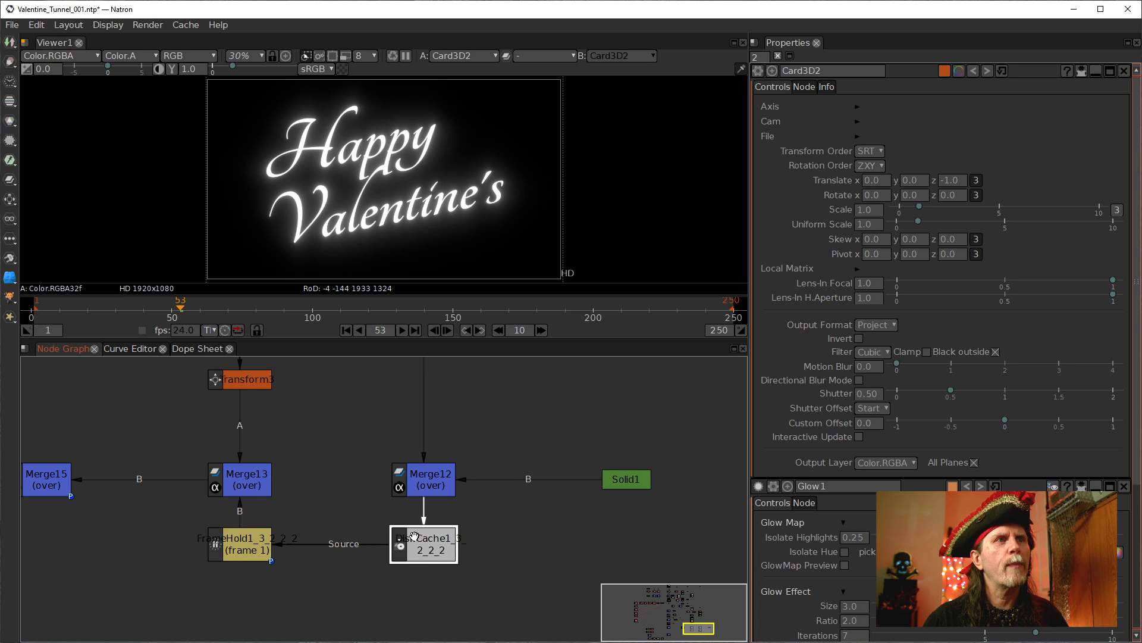
left_click_drag(322, 427, 261, 387)
left_click_drag(414, 578, 436, 391)
left_click_drag(419, 431, 391, 498)
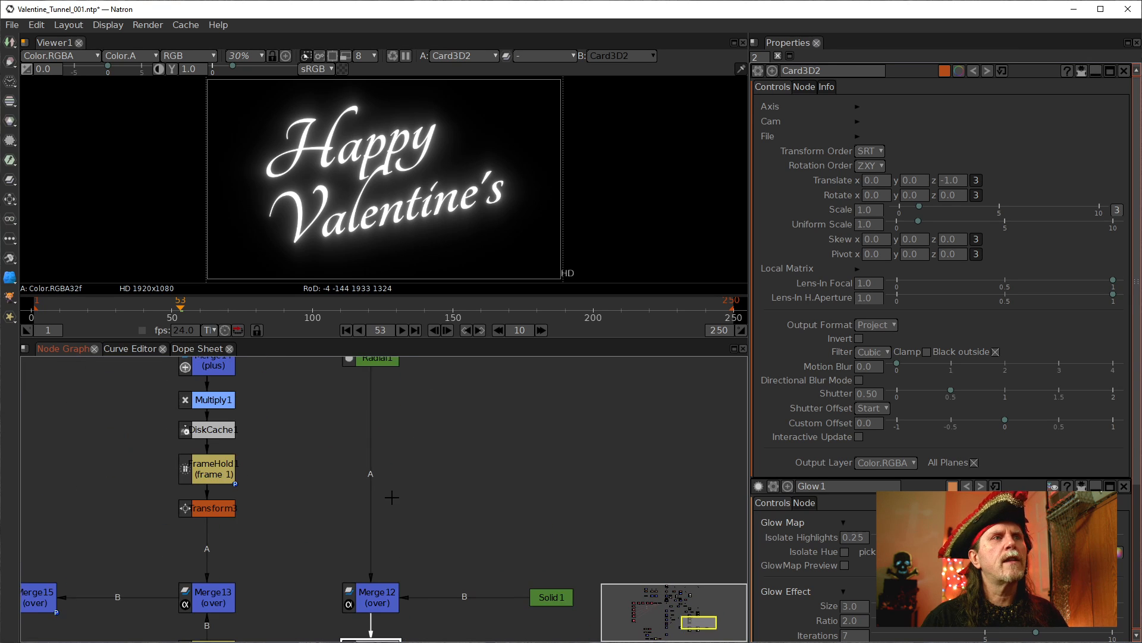
Step: Show Merge12 and Merge13 in turn in the viewer to check their output
left_click_drag(409, 556, 500, 525)
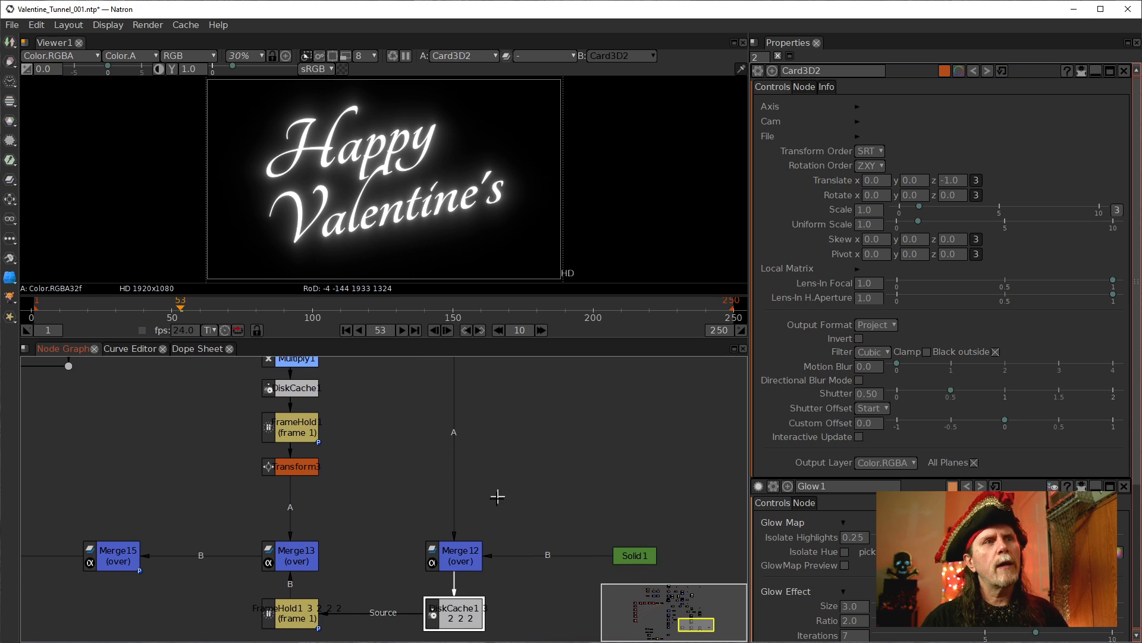
left_click(456, 557)
key("1")
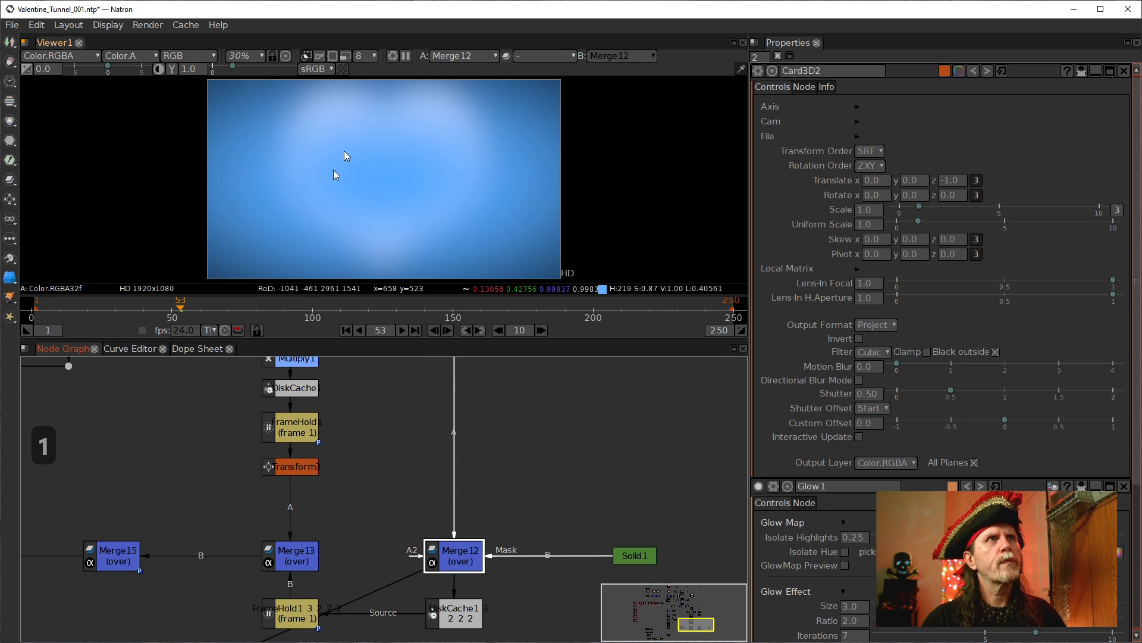
left_click_drag(409, 479, 495, 400)
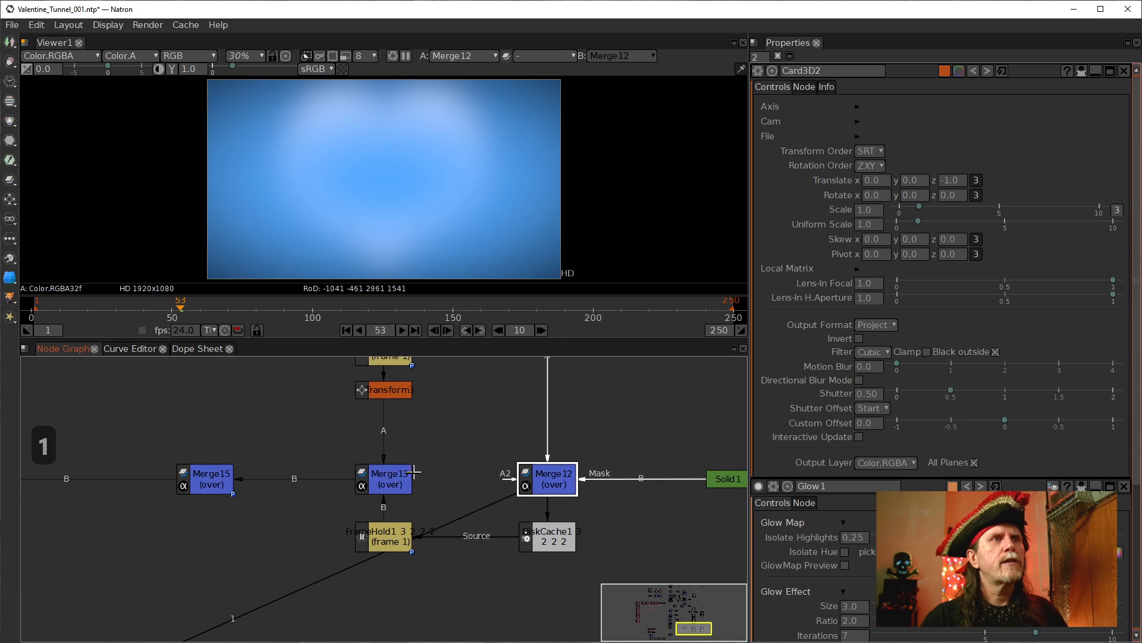
left_click(392, 476)
key("1")
Step: Open the settings of Card3D1_2_2 and limit the properties area to 1 open node
left_click_drag(413, 417, 393, 470)
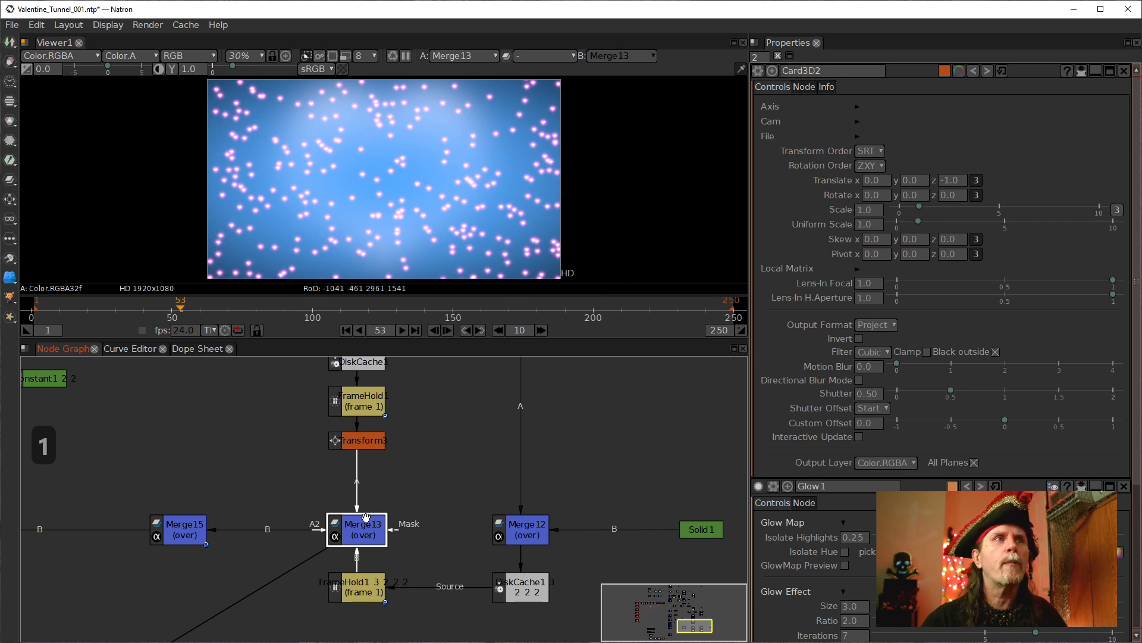
left_click_drag(437, 453, 434, 595)
scroll(434, 595, "up", 1)
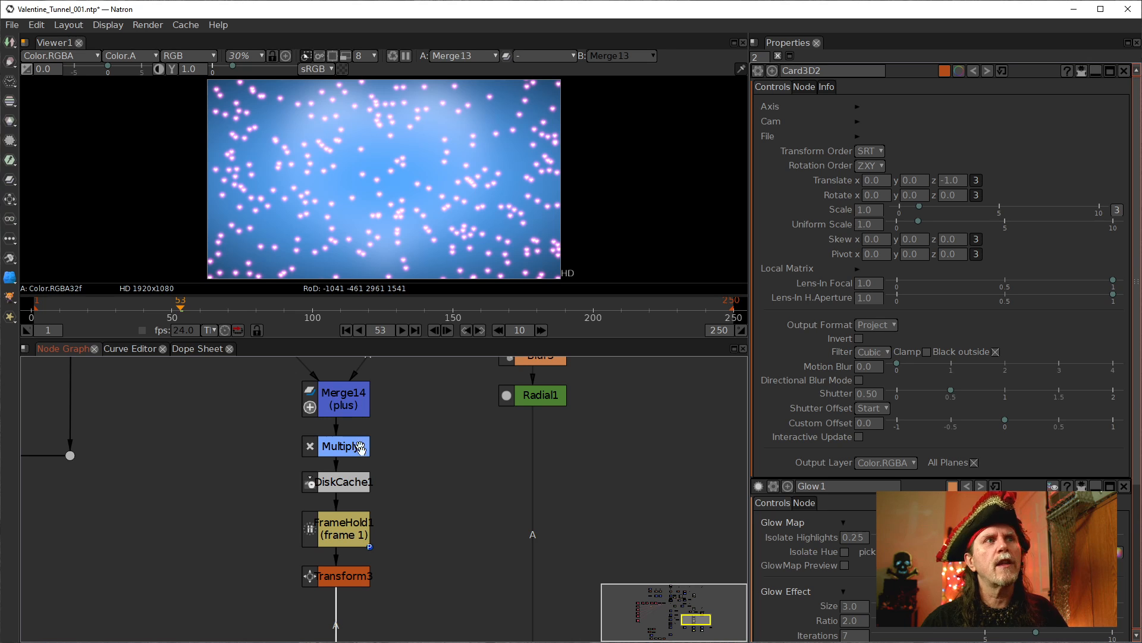
left_click_drag(533, 449, 476, 639)
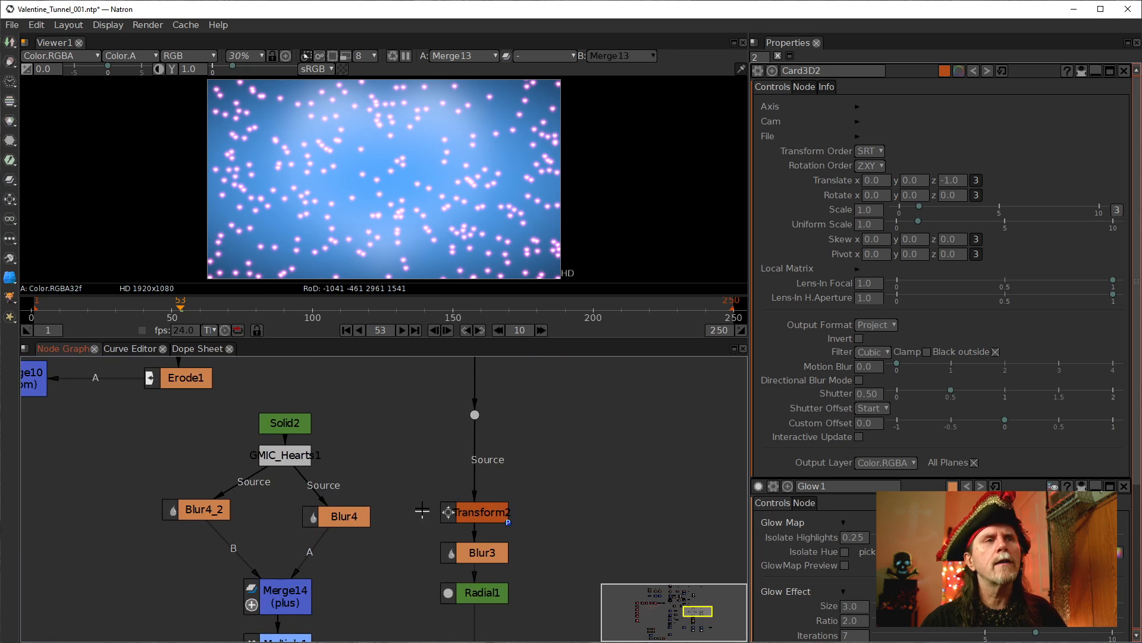
left_click_drag(404, 450, 280, 344)
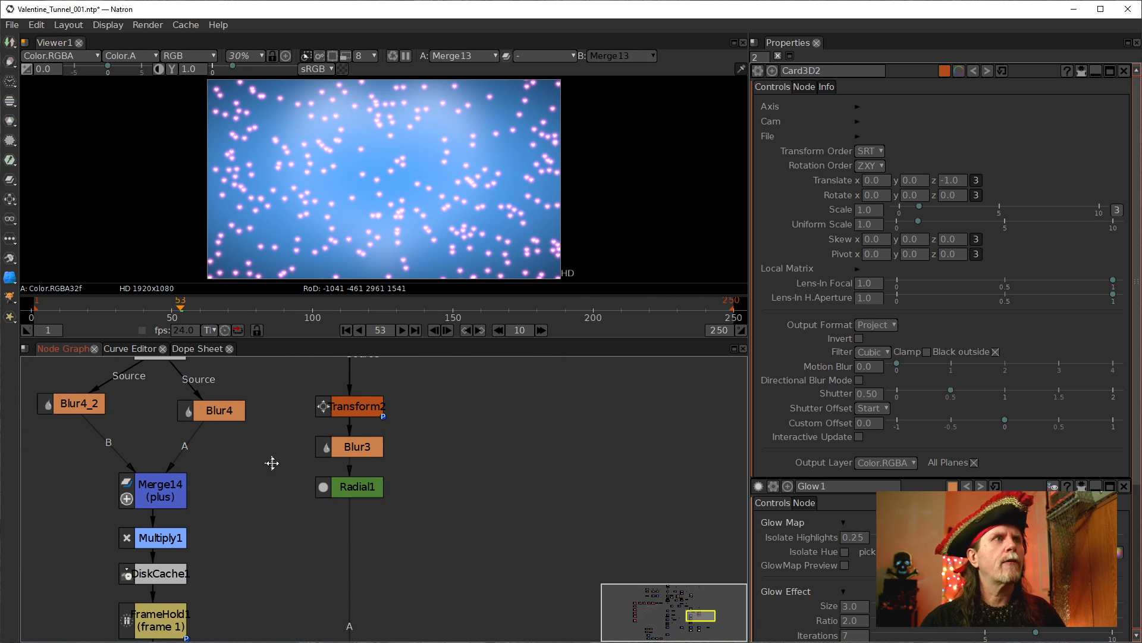
left_click_drag(271, 461, 612, 554)
left_click_drag(360, 431, 349, 541)
mouse_move(421, 476)
left_mouse_down()
mouse_move(414, 585)
mouse_move(412, 541)
mouse_move(401, 584)
left_mouse_up()
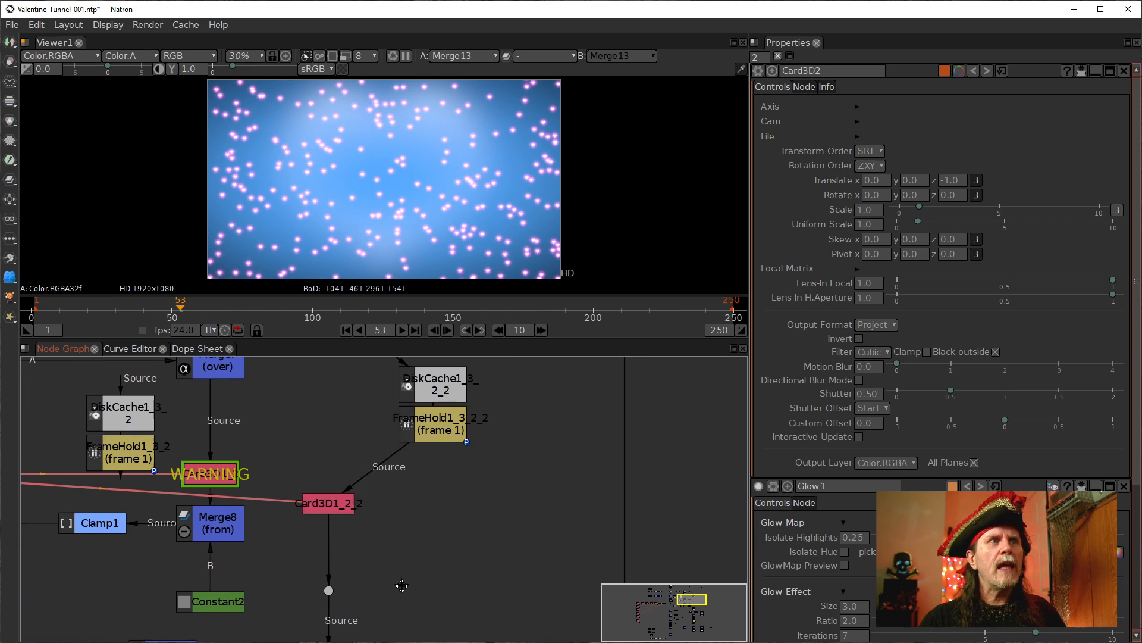
left_click(323, 504)
double_click(323, 504)
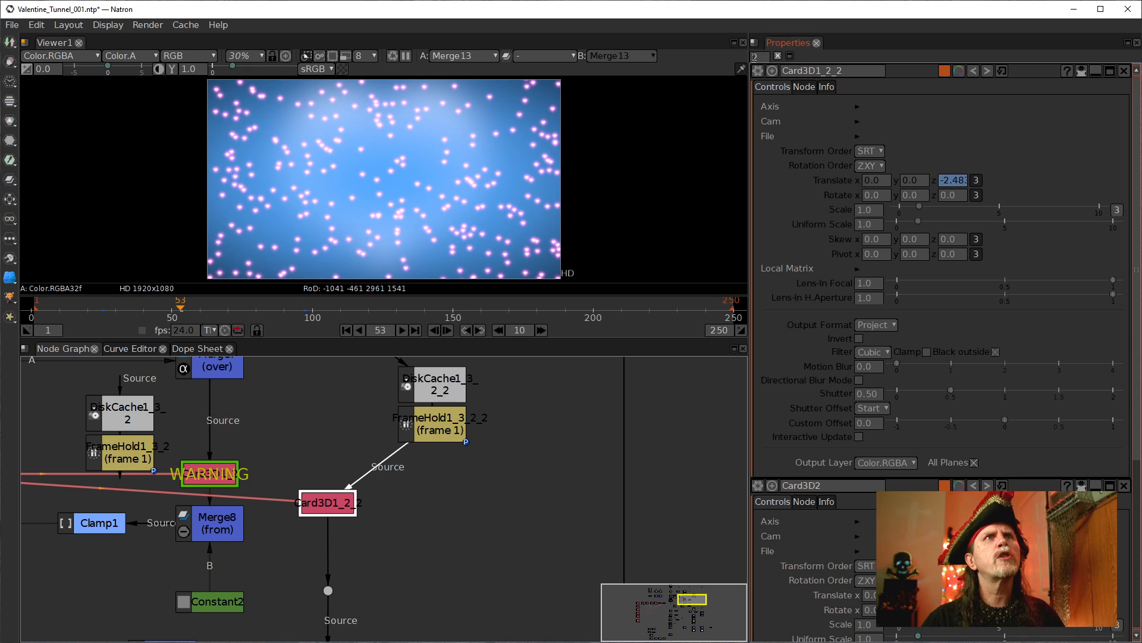
type("1")
key("Return")
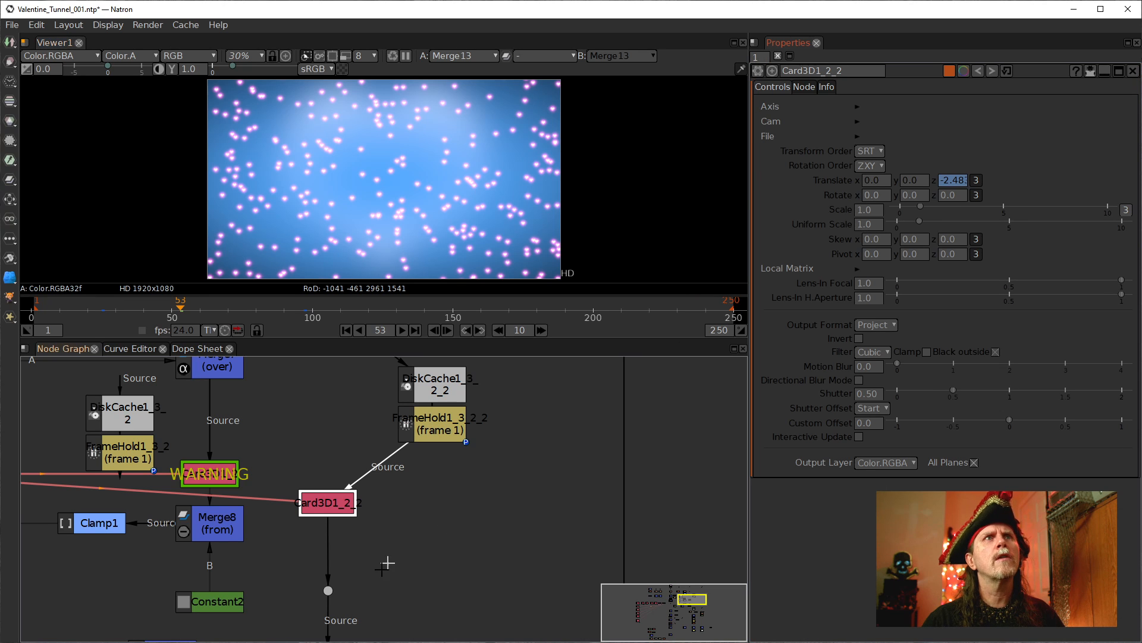
Step: Line up DiskCache1_3_2_2 and FrameHold1_3_2_2 in a straight column above Card3D1_2_2
left_click_drag(435, 503, 438, 601)
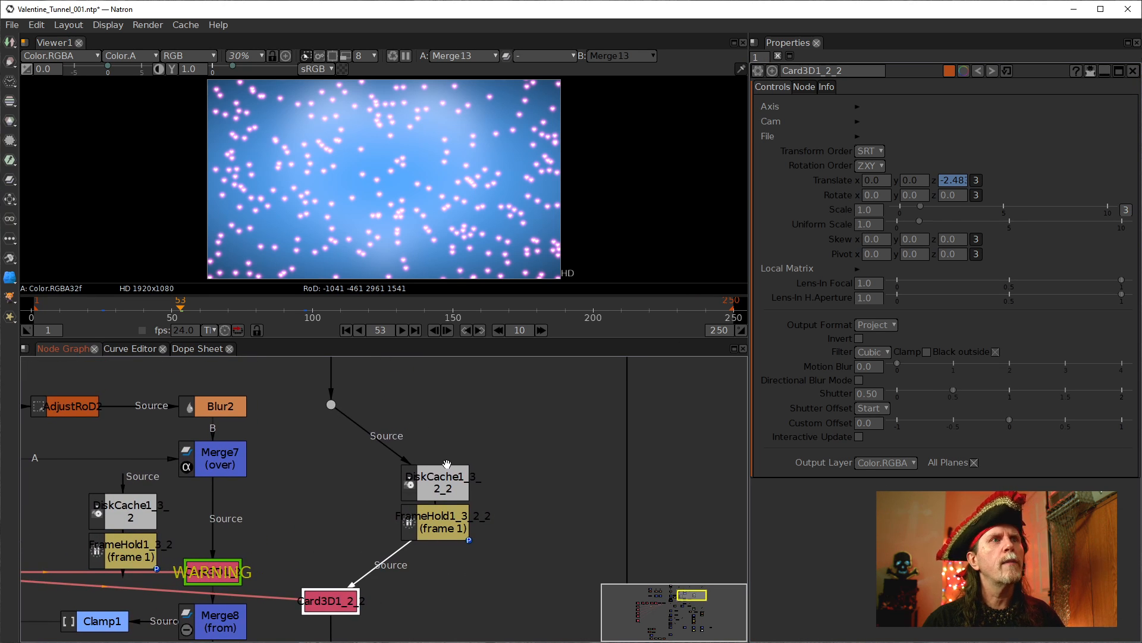
left_click_drag(447, 463, 341, 441)
left_click_drag(433, 525, 330, 527)
left_click_drag(426, 558, 432, 526)
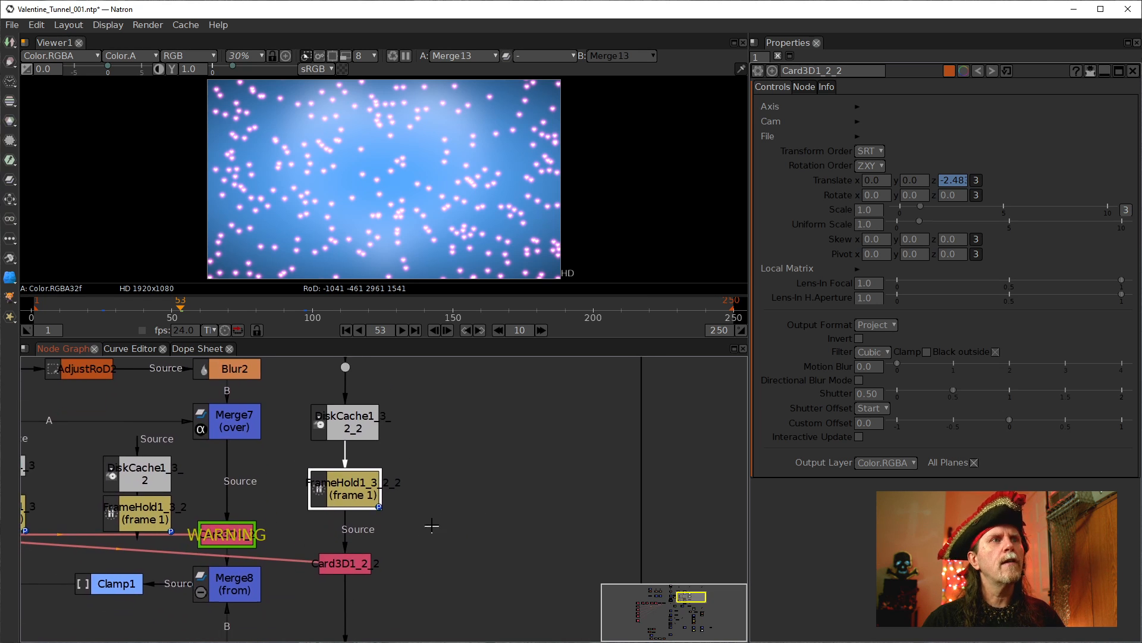
Step: Show the output of Card3D1_2_2 in the viewer
left_click(345, 564)
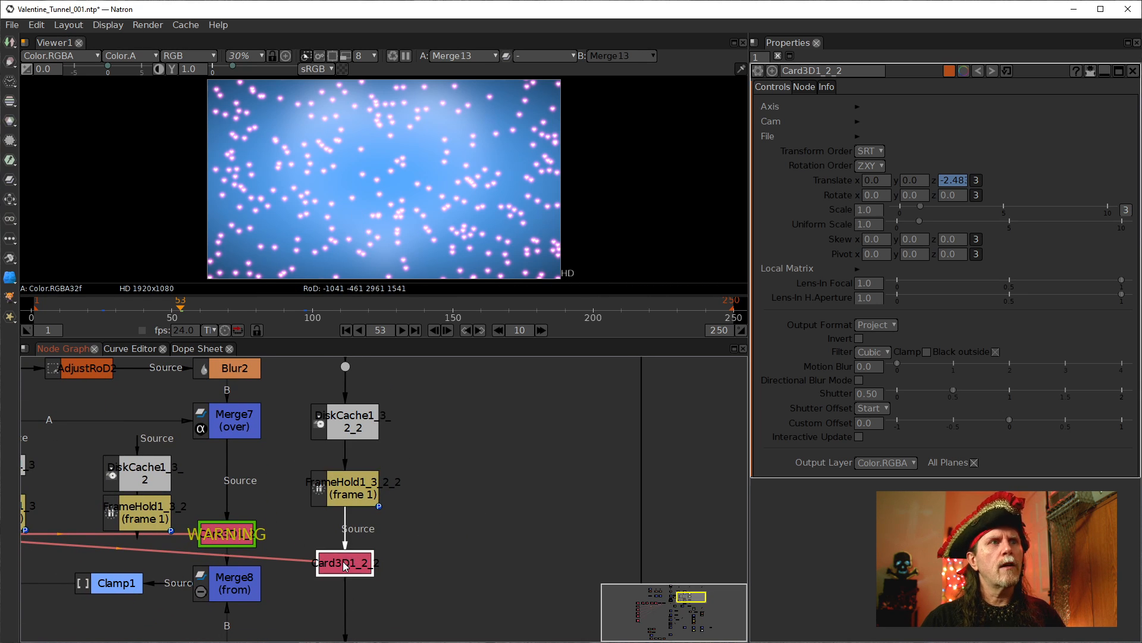
key("1")
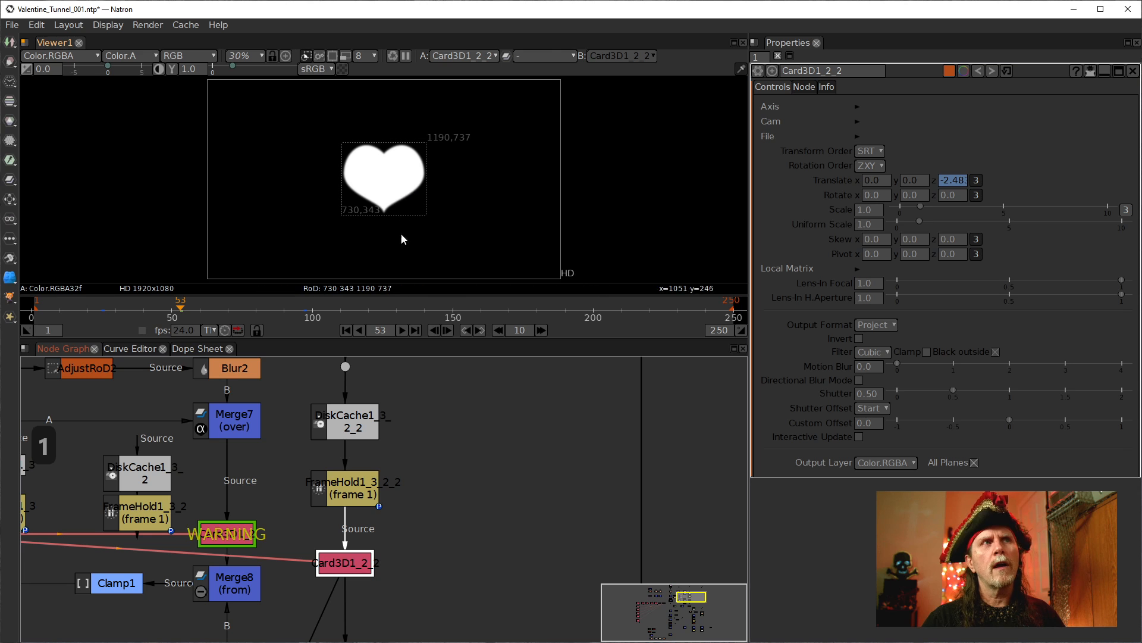
left_click_drag(452, 472, 517, 486)
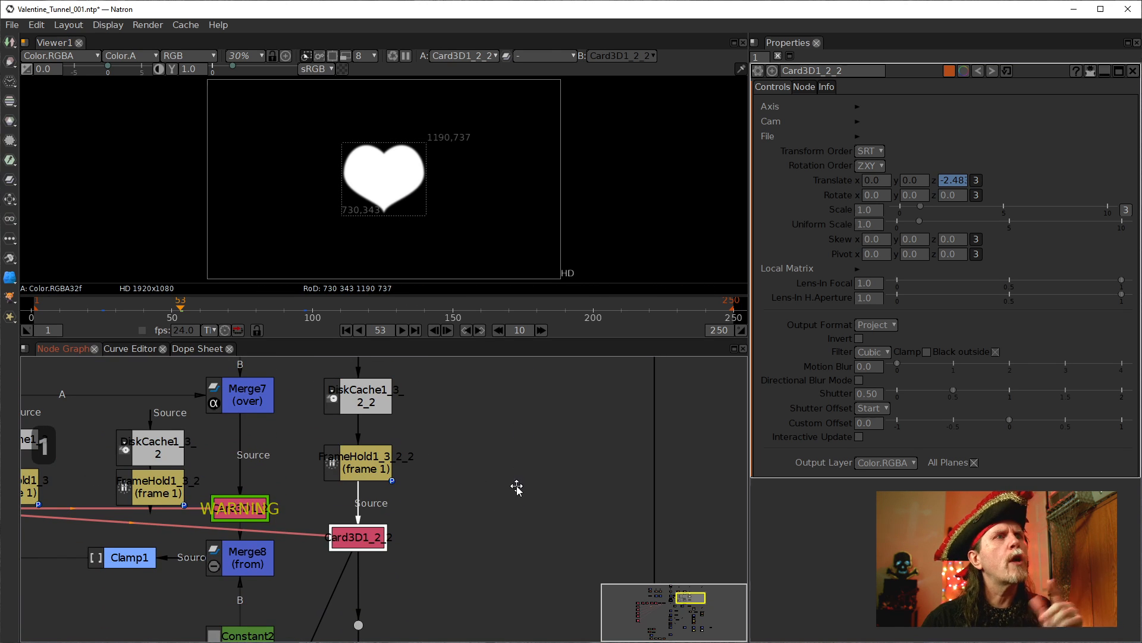
Step: Connect DiskCache1_3_2's source to Merge7 and feed Card3D1_2 from FrameHold1_3_2
left_click(374, 457)
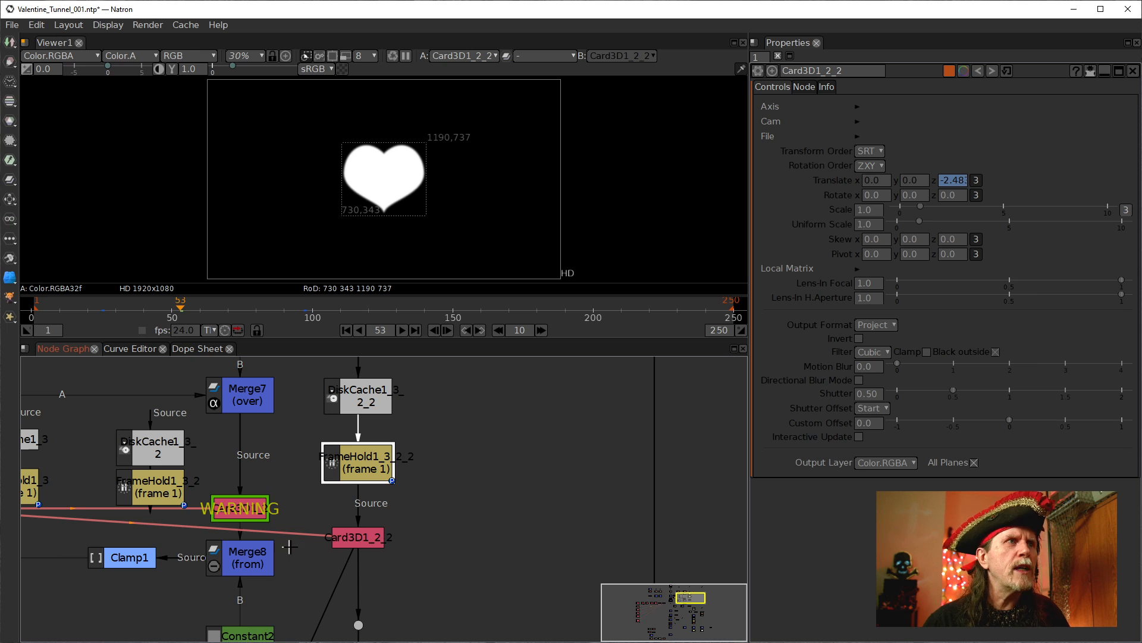
left_click_drag(289, 546, 473, 552)
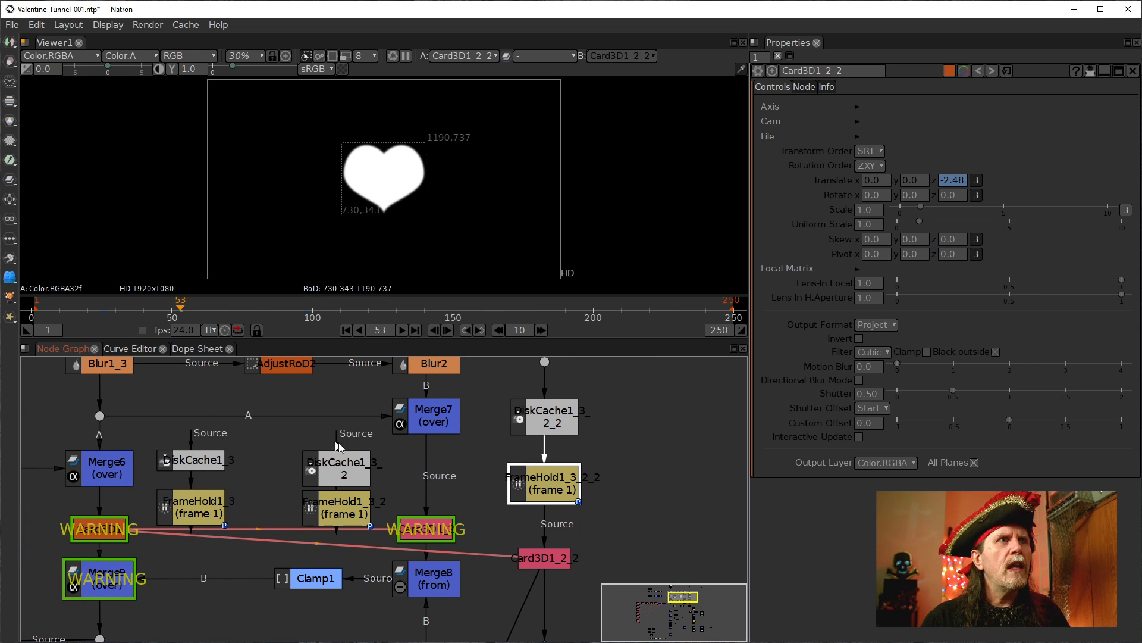
left_click(429, 527)
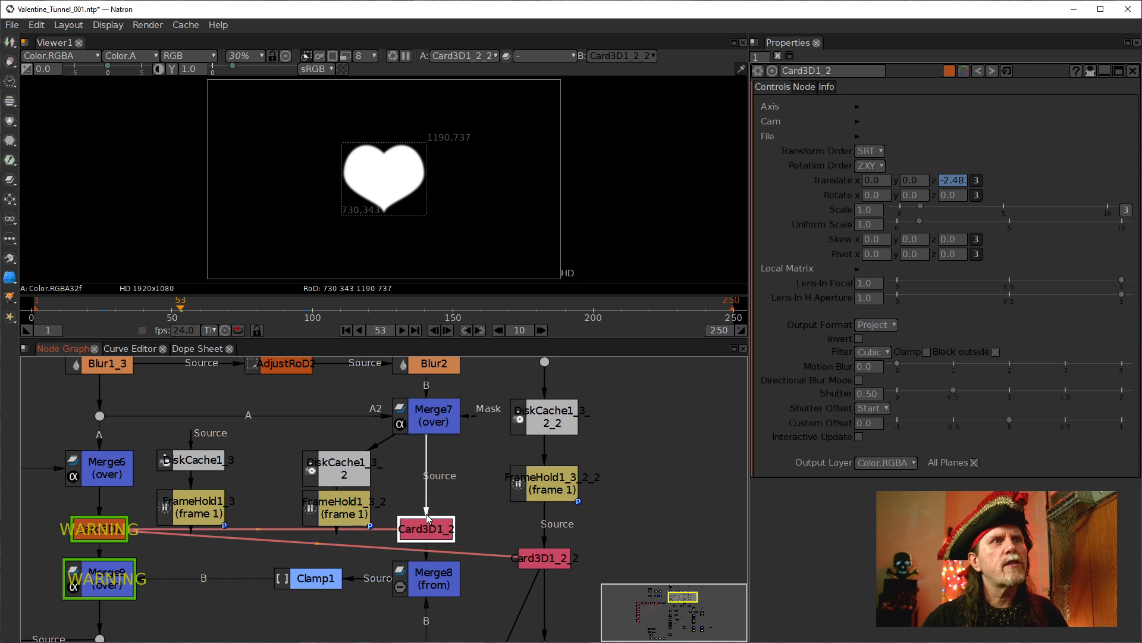
left_click_drag(426, 496, 329, 504)
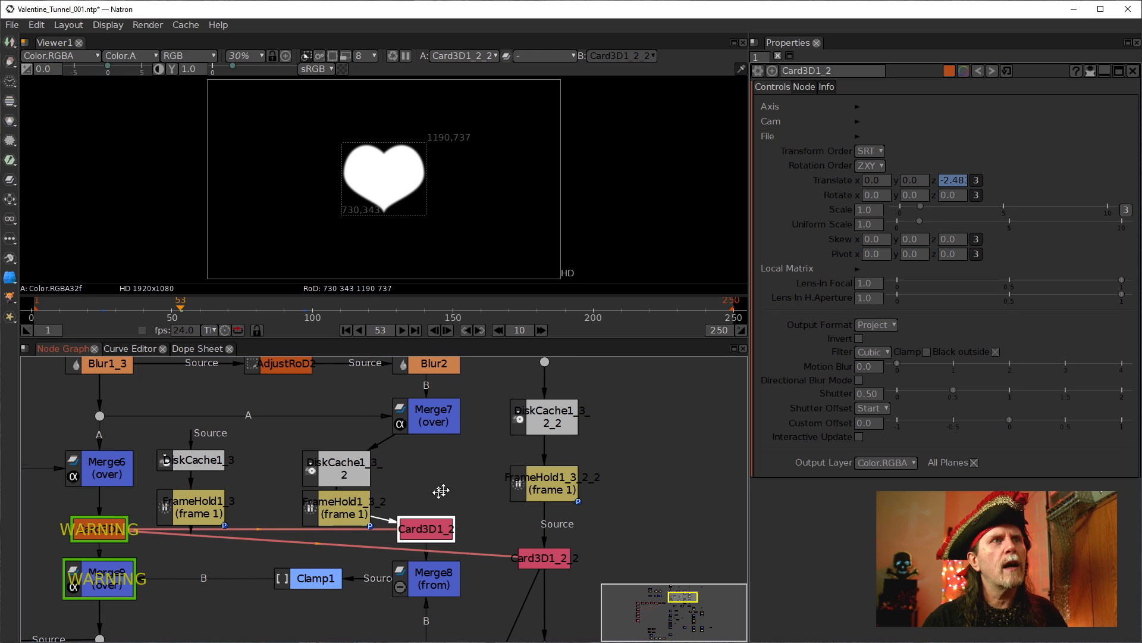
Step: Show Merge6 in the viewer and connect DiskCache1_3's source to it
scroll(441, 491, "left", 6)
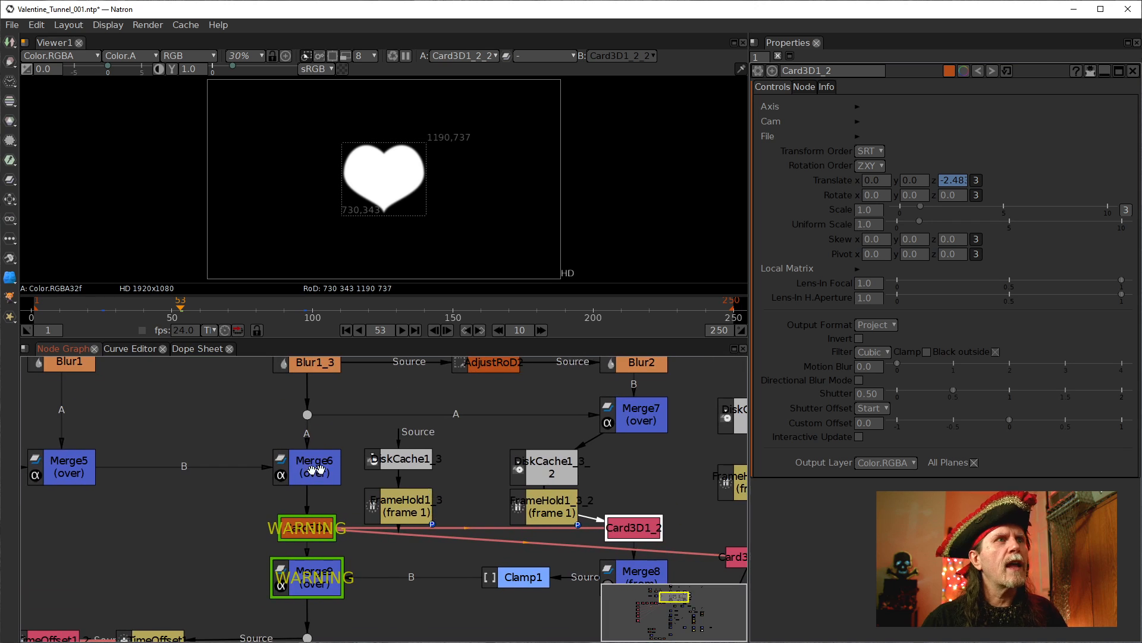
left_click(302, 471)
scroll(327, 438, "down", 2)
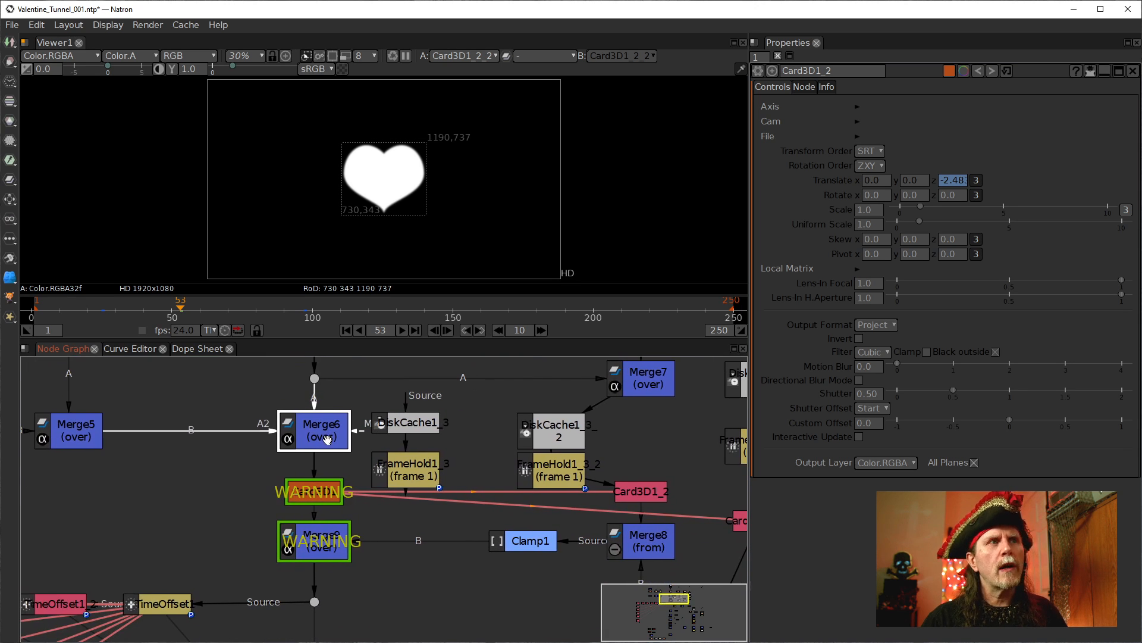
key("1")
scroll(326, 438, "right", 3)
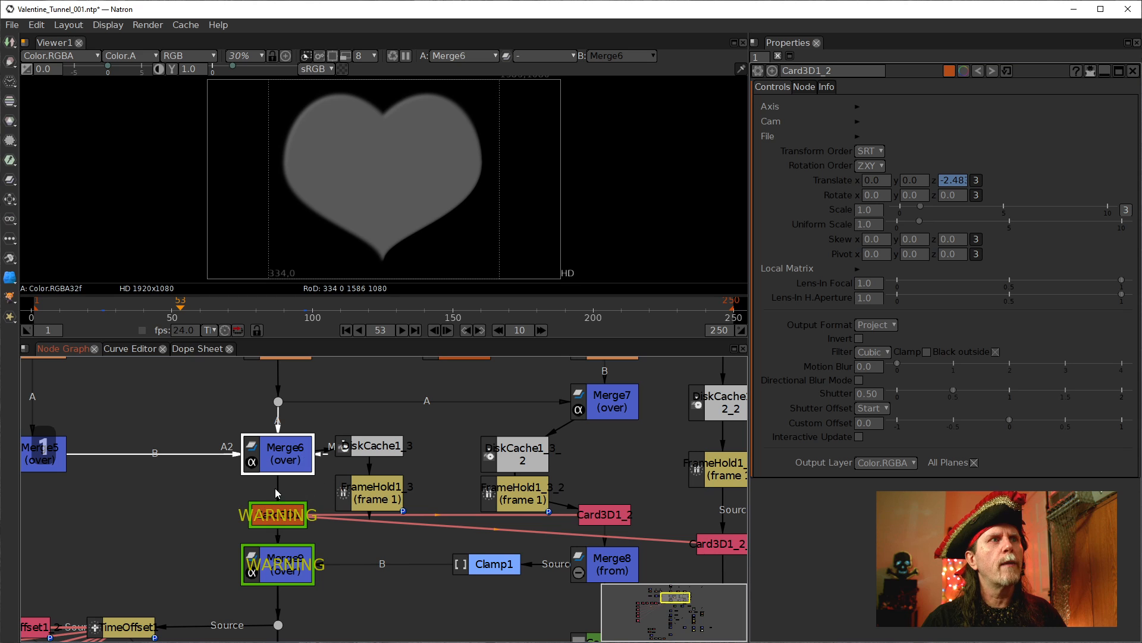
Step: Feed the orange node beneath Merge6 from FrameHold1_3 and move the FrameHold to the left of that node
left_click_drag(276, 489, 370, 506)
left_click(309, 488)
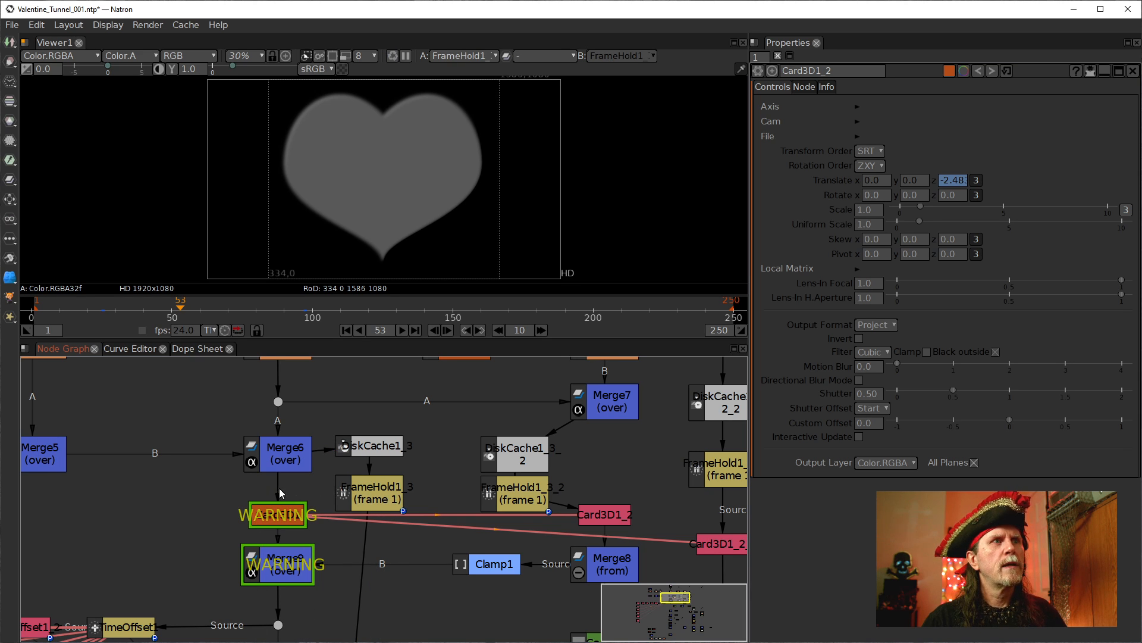
left_click_drag(279, 489, 174, 516)
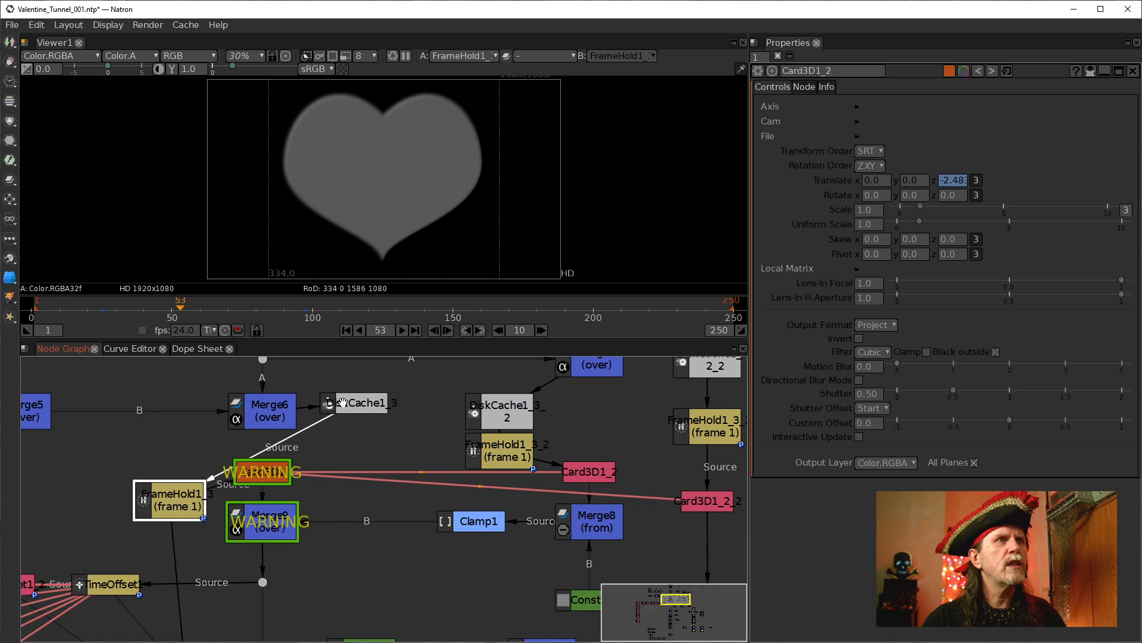
Step: Stack DiskCache1_3 above FrameHold1_3 left of the Merge6 column, and lower the orange node and the merge beneath it
left_click_drag(343, 403, 155, 448)
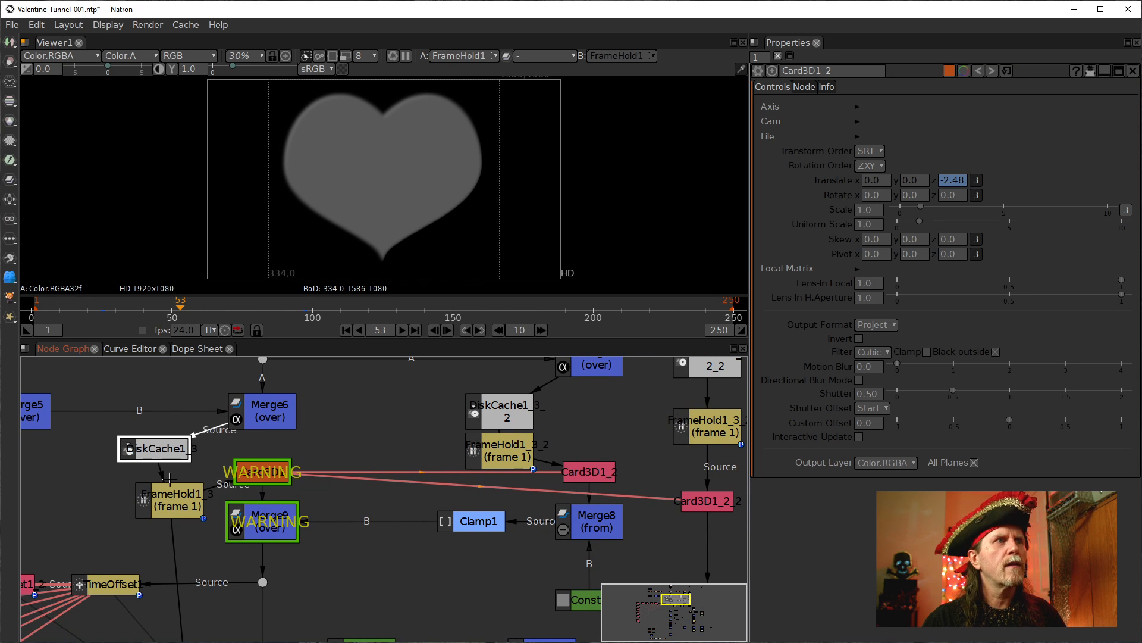
left_click_drag(182, 493, 157, 437)
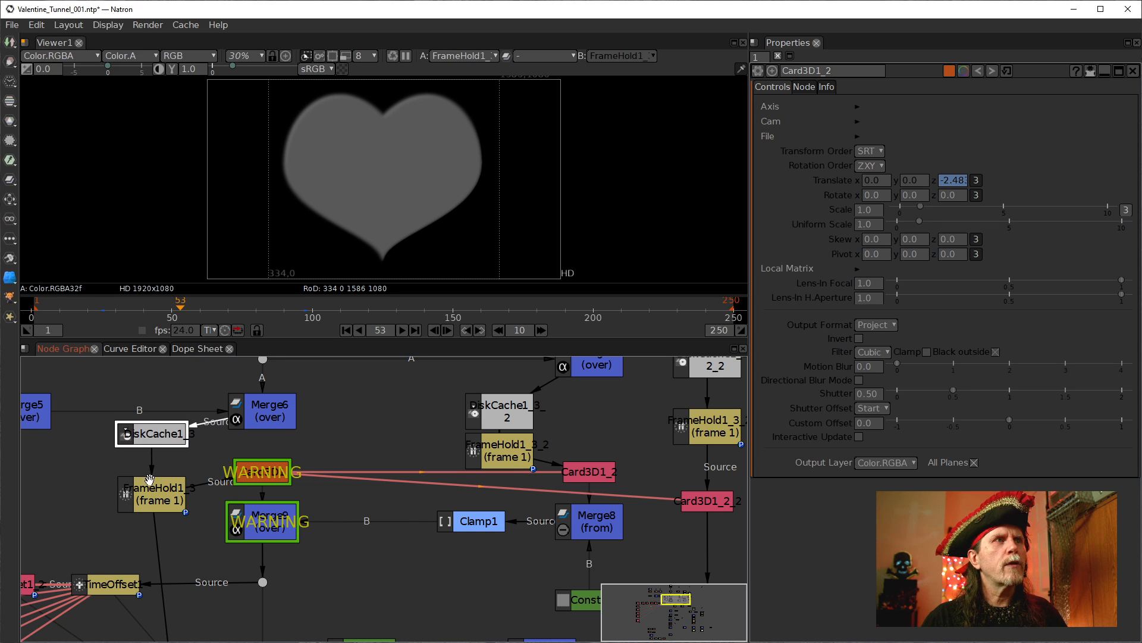
left_click_drag(147, 486, 148, 480)
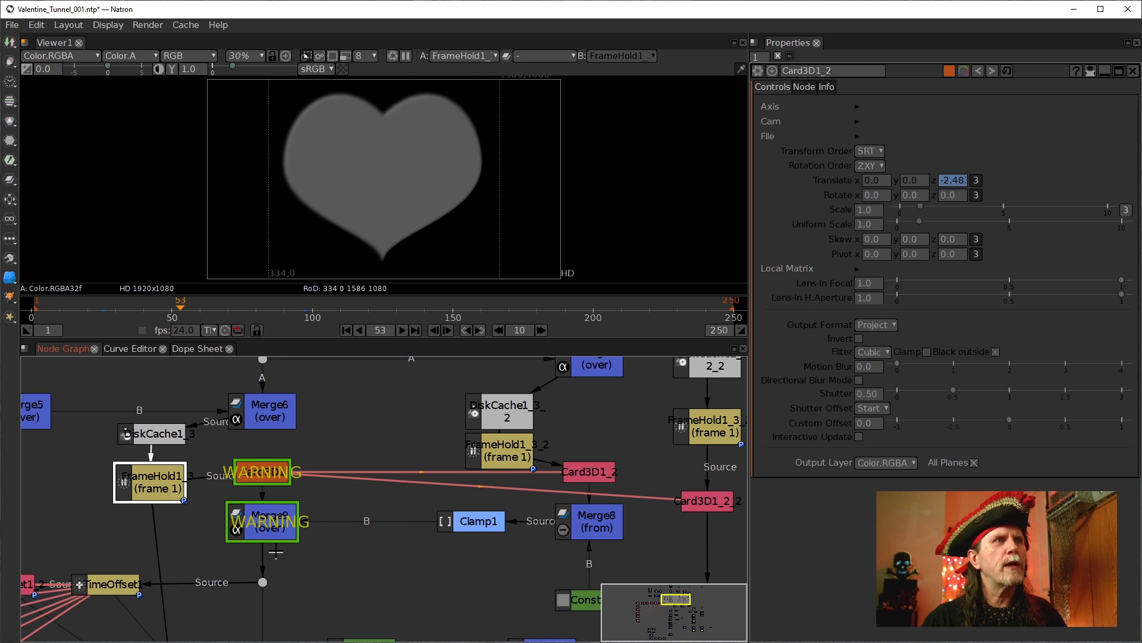
left_click_drag(275, 534, 270, 566)
left_click_drag(256, 467, 256, 477)
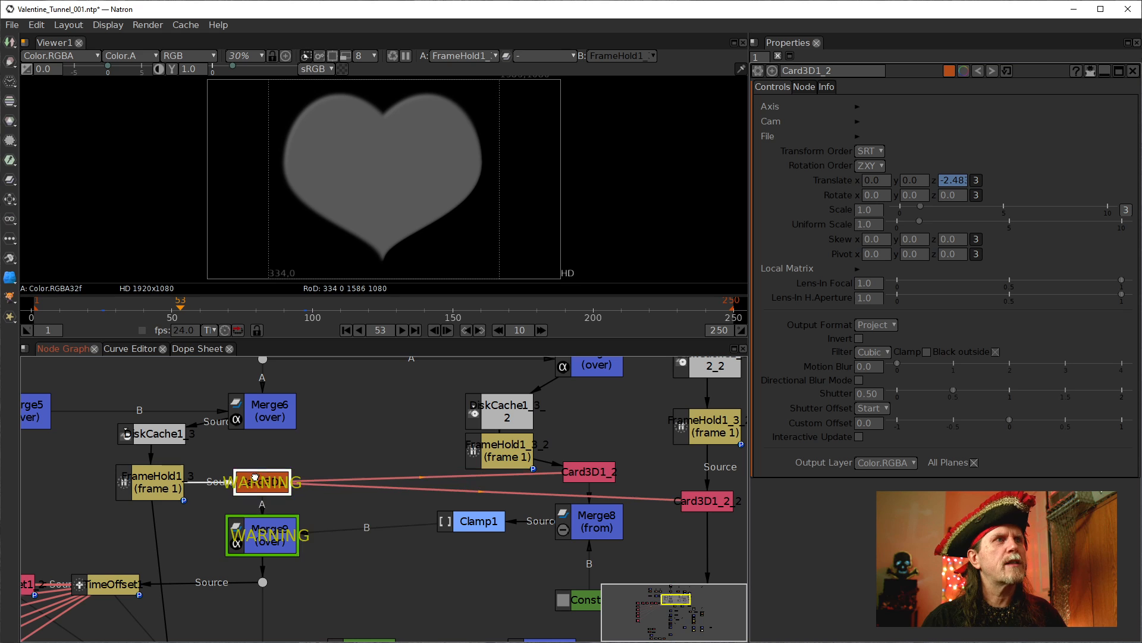
Step: Move FrameHold1_3 to the right of the Merge6 column and level DiskCache1_3 with it on the opposite side
left_click_drag(153, 492, 365, 444)
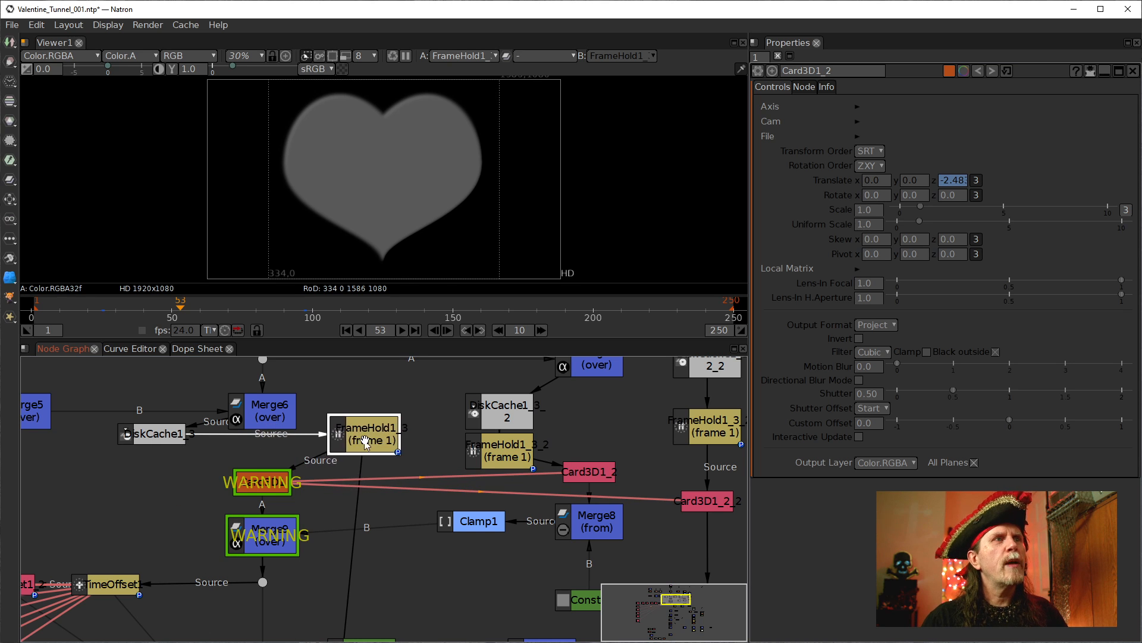
left_click_drag(162, 435, 161, 465)
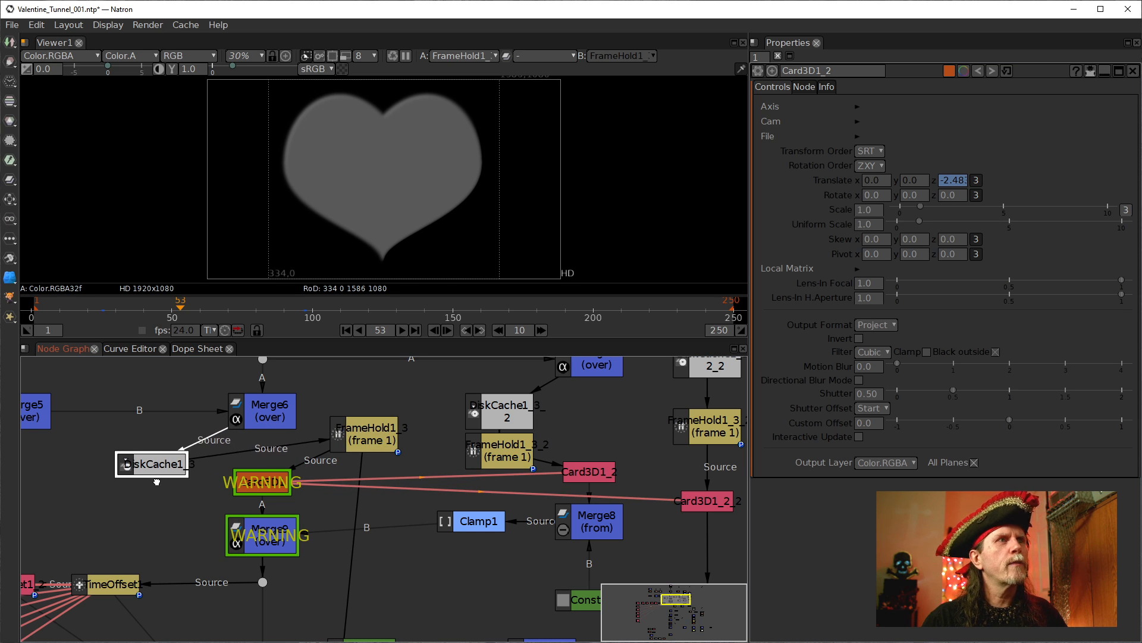
left_click_drag(371, 421, 368, 430)
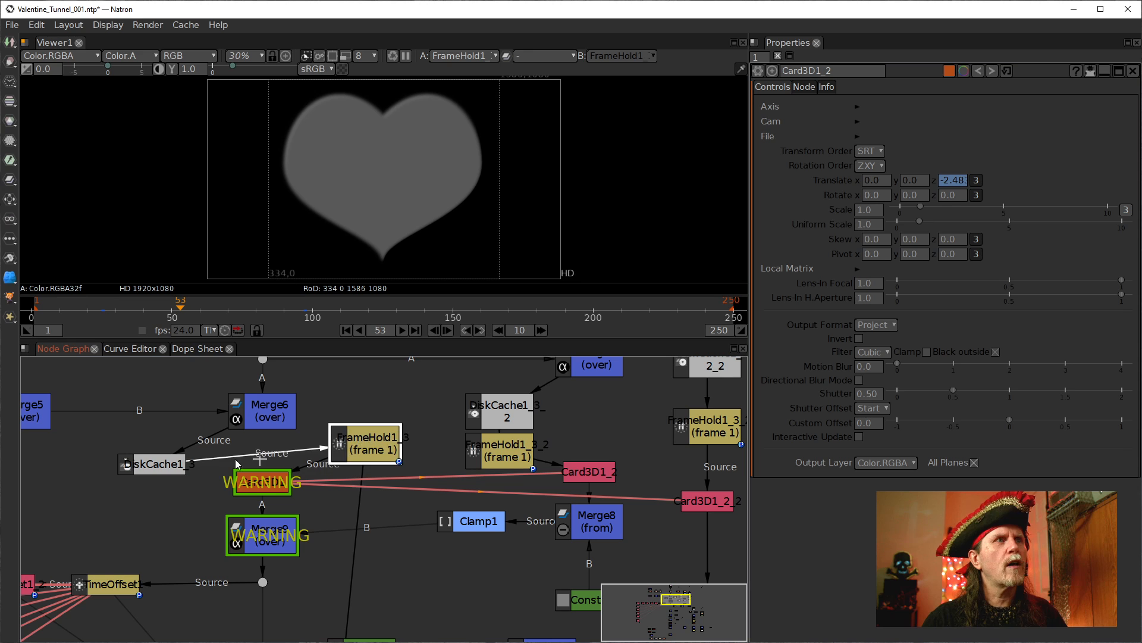
left_click_drag(128, 464, 148, 450)
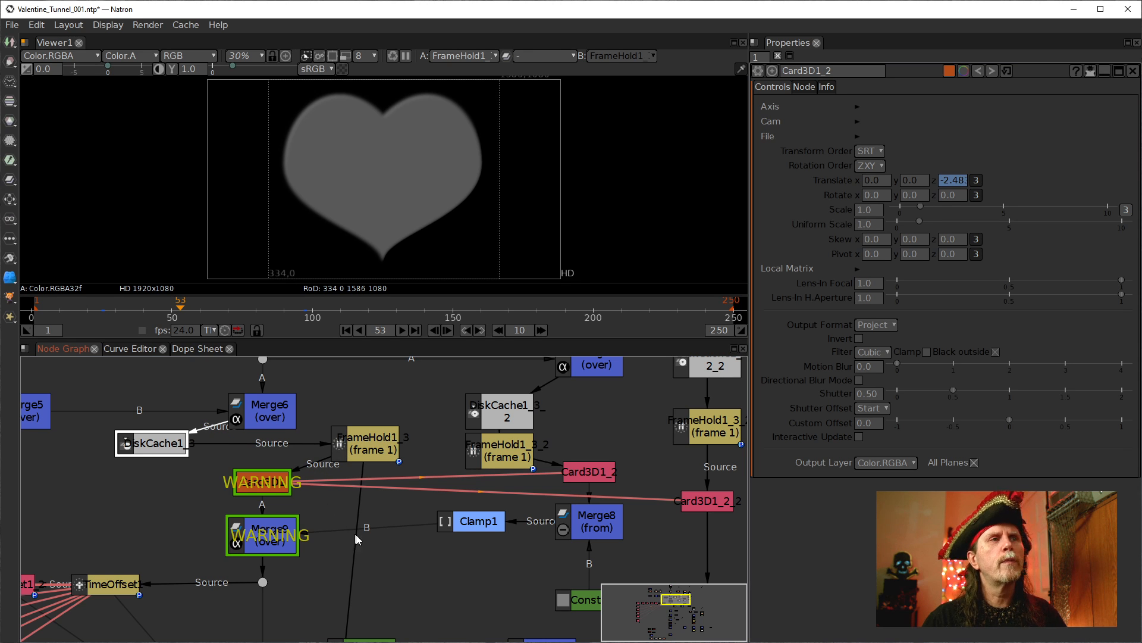
Step: Move DiskCache1_3_2 and FrameHold1_3_2 over into the column above Card3D1_2
left_click(372, 568)
scroll(362, 541, "down", 4)
left_click_drag(375, 565, 320, 518)
scroll(320, 519, "up", 5)
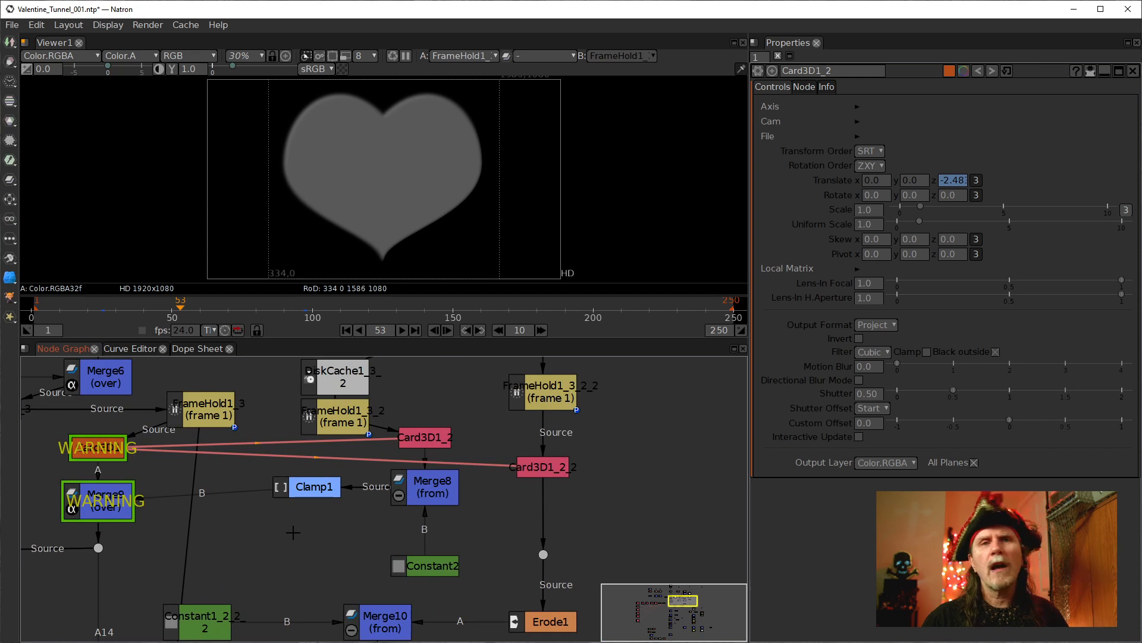
left_click_drag(414, 496, 321, 599)
left_click_drag(238, 479, 326, 471)
left_click_drag(264, 506, 330, 505)
left_click_drag(398, 561, 447, 445)
Step: Lower Merge8, Clamp1 and Card3D1_2 to make room, and align FrameHold1_3_2 directly above Card3D1_2
left_click_drag(377, 487, 377, 510)
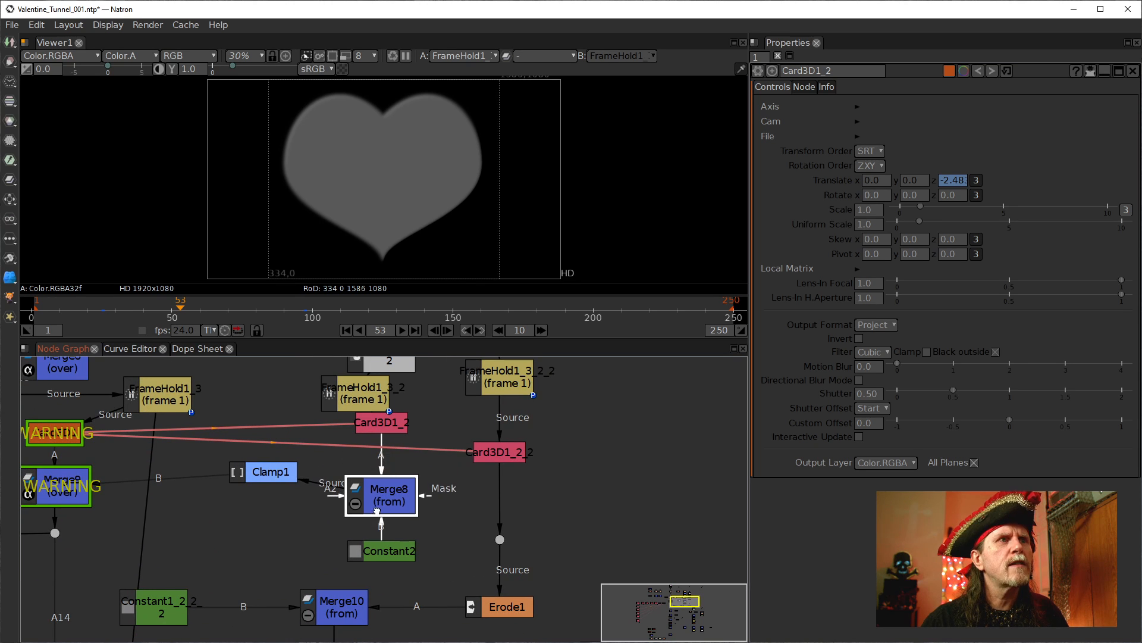
left_click_drag(267, 463, 269, 487)
left_click_drag(374, 504, 371, 530)
left_click_drag(384, 427, 384, 459)
left_click_drag(360, 396, 387, 413)
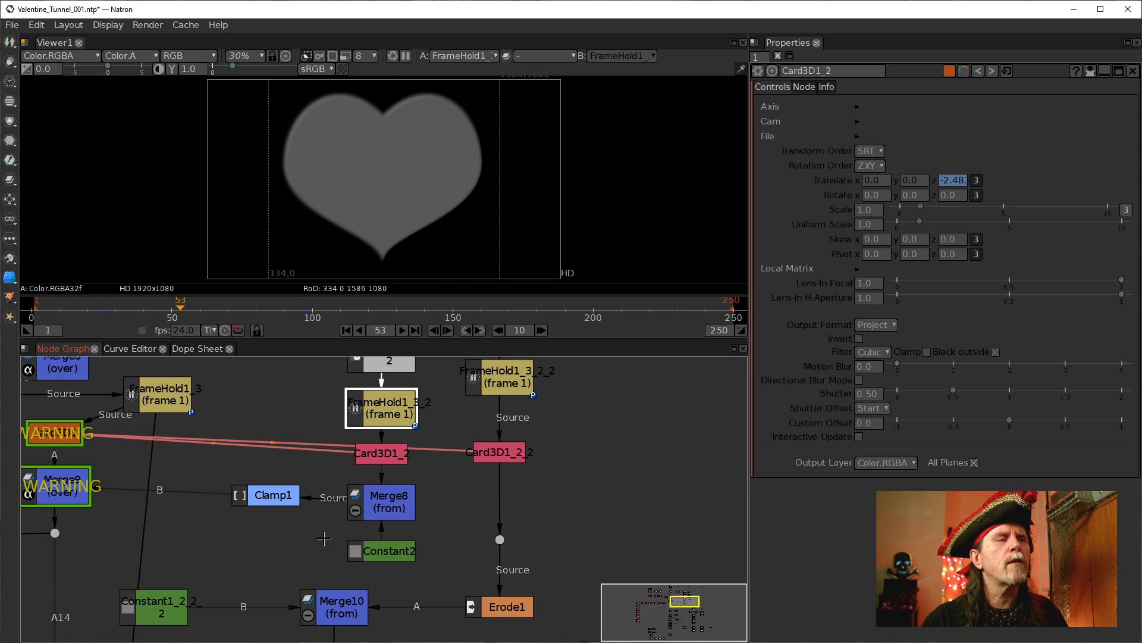
Step: Move Clamp1 closer to Merge8 and level it with that merge
mouse_move(286, 496)
left_mouse_down()
mouse_move(286, 515)
mouse_move(288, 501)
left_mouse_up()
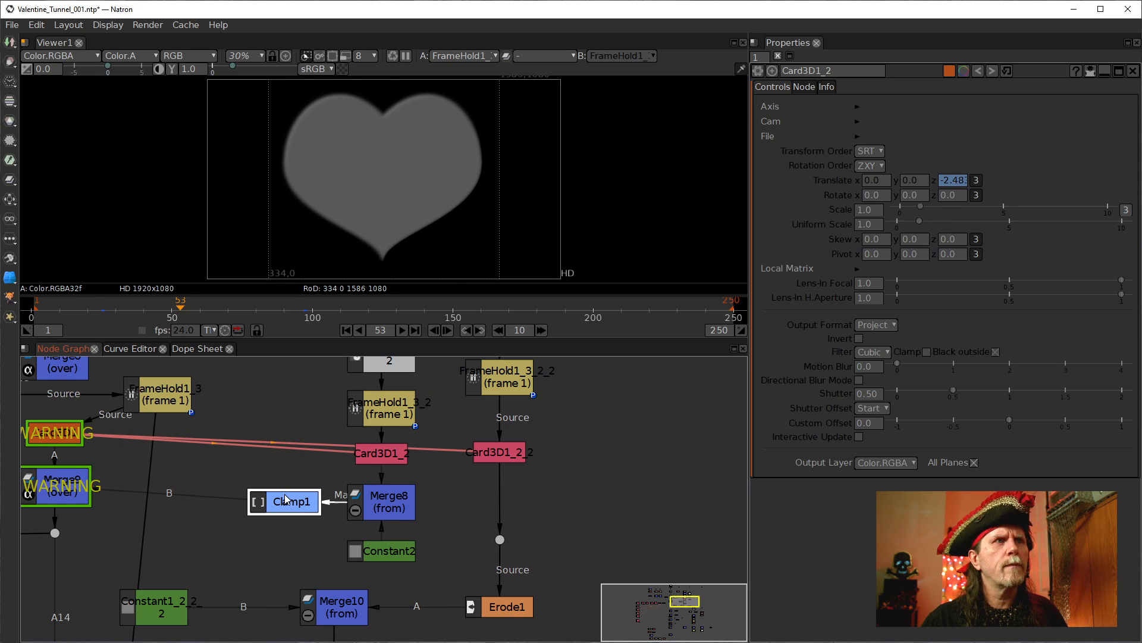
scroll(418, 472, "down", 3)
left_click_drag(419, 472, 447, 524)
left_click_drag(414, 447, 415, 450)
left_click_drag(366, 532, 526, 443)
left_click_drag(457, 569, 523, 602)
left_click_drag(468, 555, 552, 503)
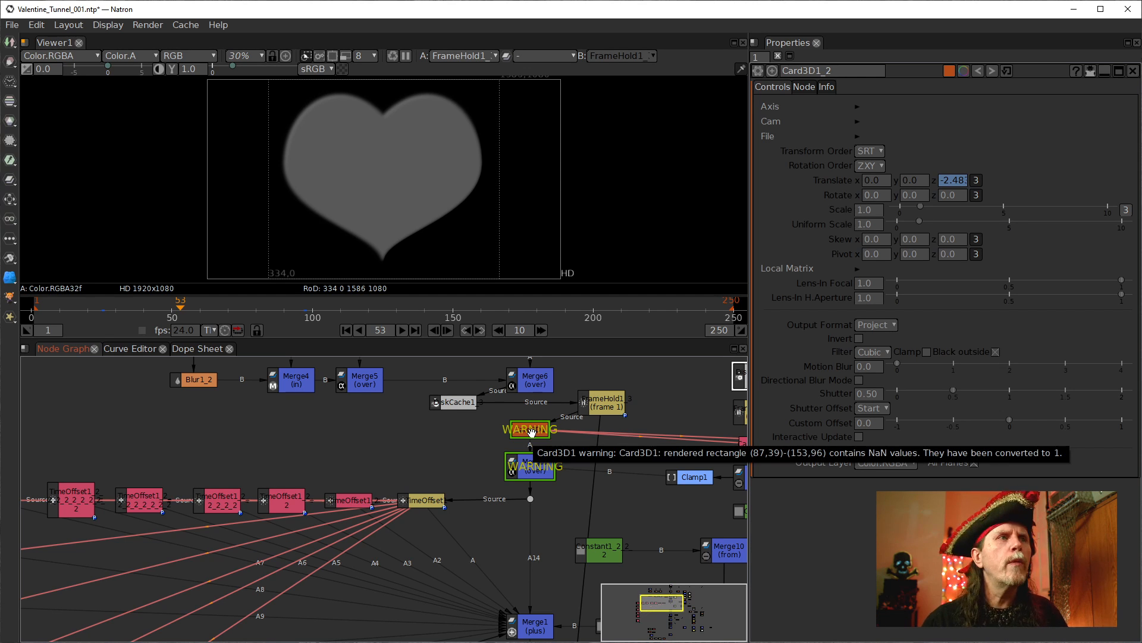
Step: Save the project as a new version, Valentine_Tunnel_002.ntp
left_click_drag(266, 574, 168, 260)
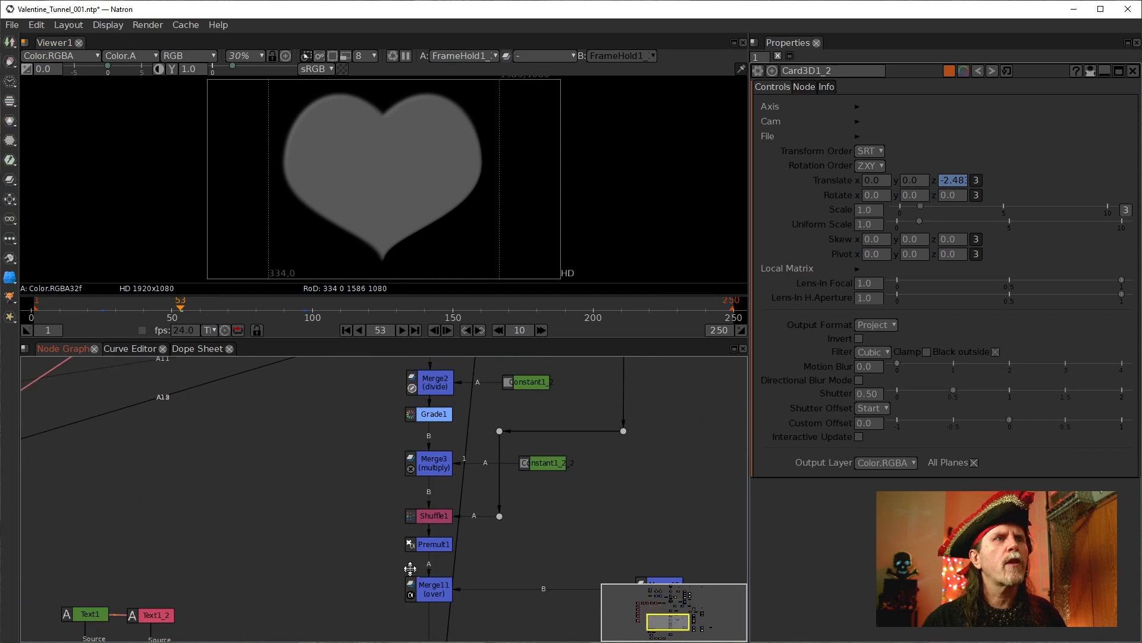
left_click_drag(411, 569, 375, 410)
mouse_move(437, 589)
left_mouse_down()
mouse_move(459, 536)
mouse_move(324, 579)
mouse_move(443, 479)
mouse_move(418, 497)
left_mouse_up()
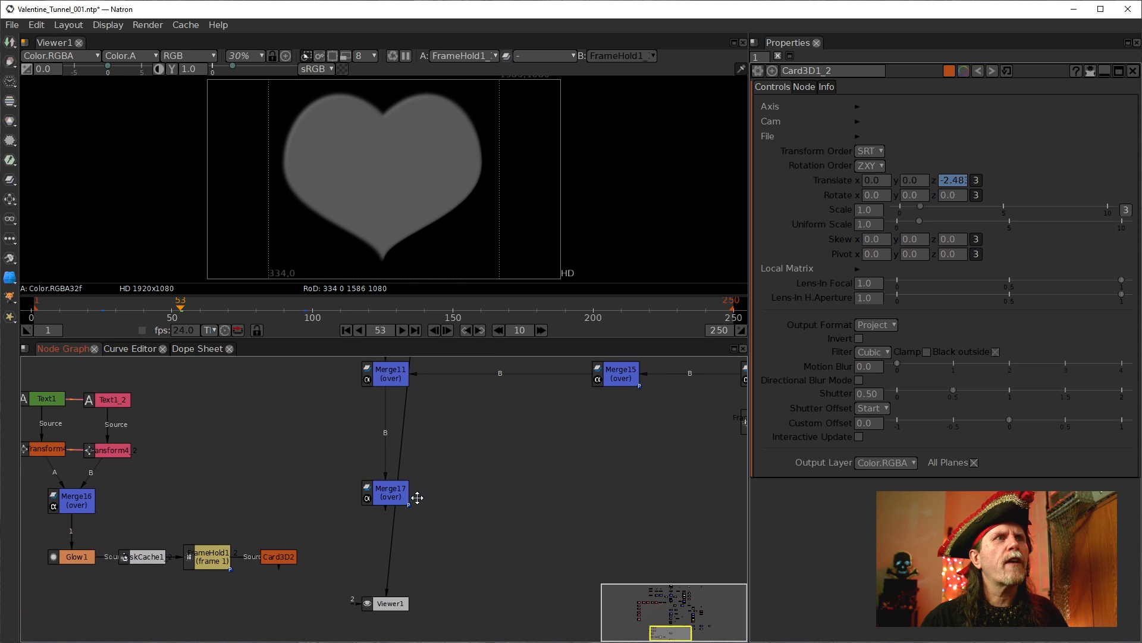
left_click(12, 25)
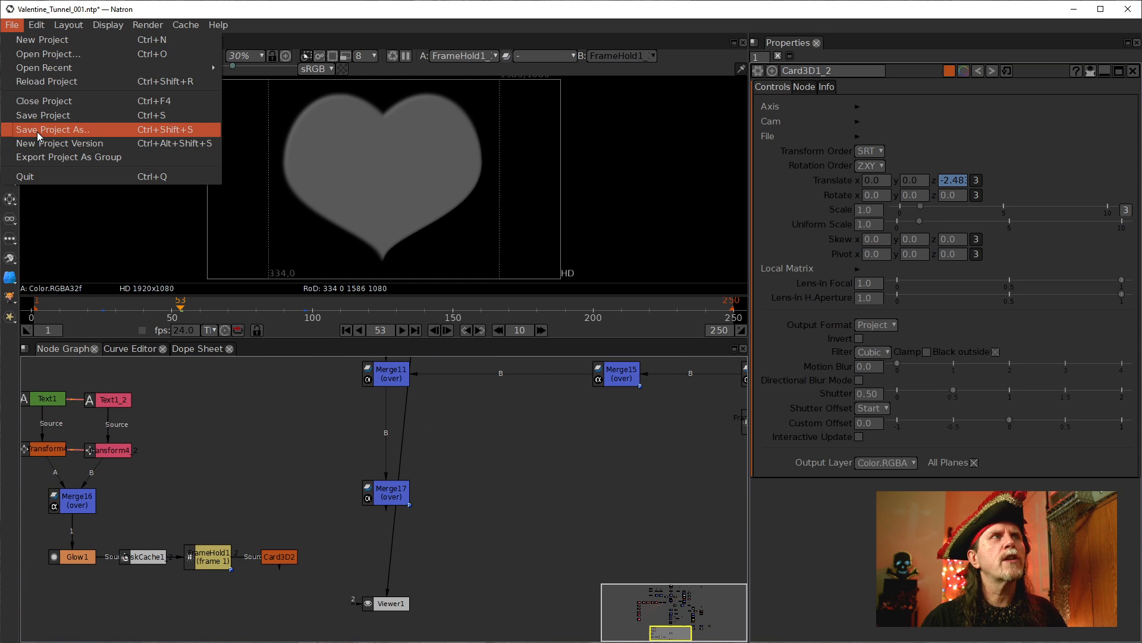
left_click(46, 147)
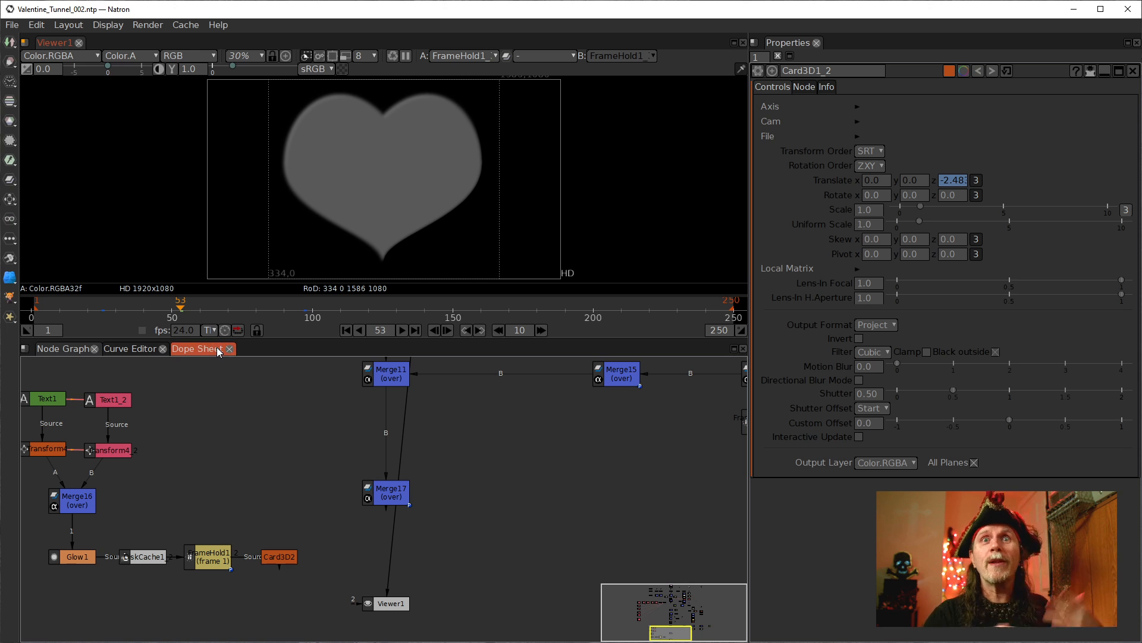
Step: Lower Merge17 to just above Viewer1 and display its output in the viewer
left_click_drag(376, 485, 381, 535)
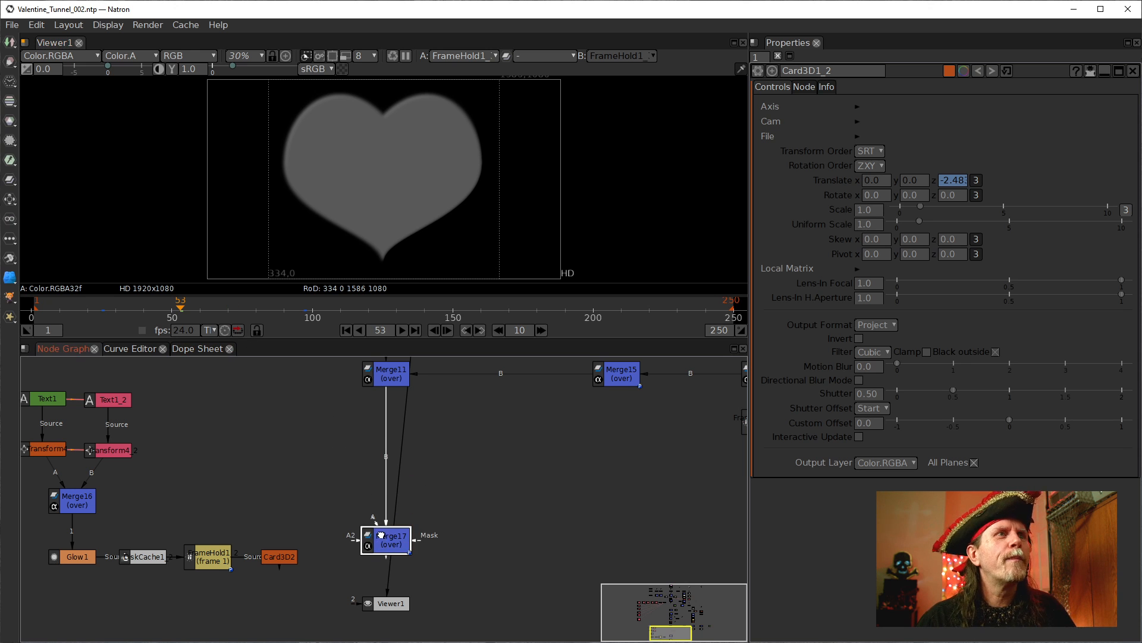
key("1")
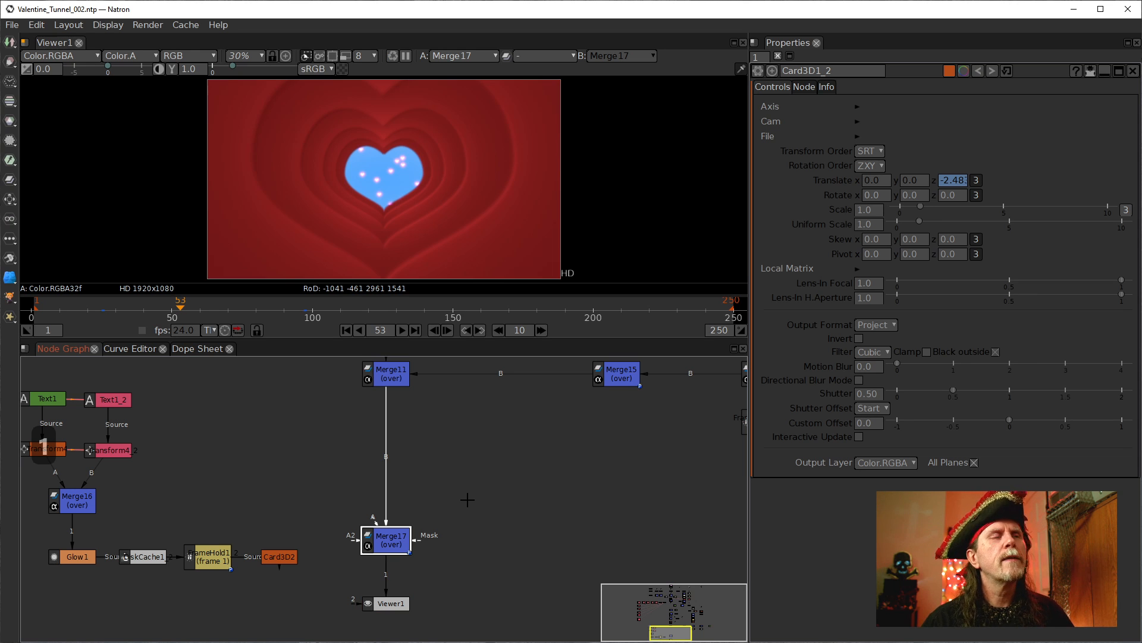
left_click(329, 35)
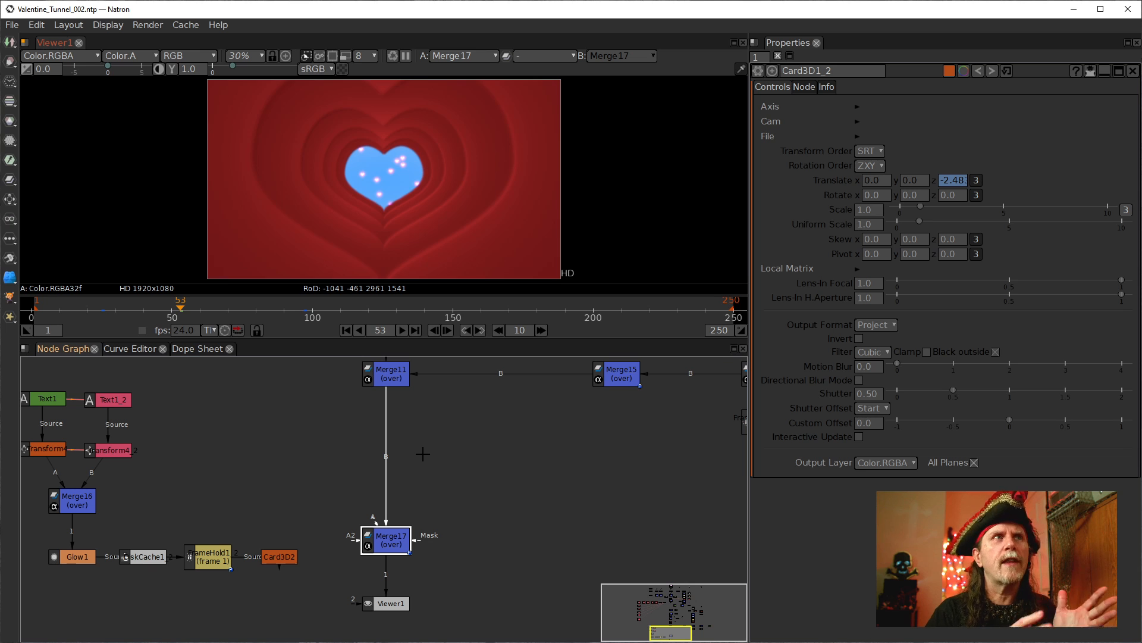
left_click(343, 55)
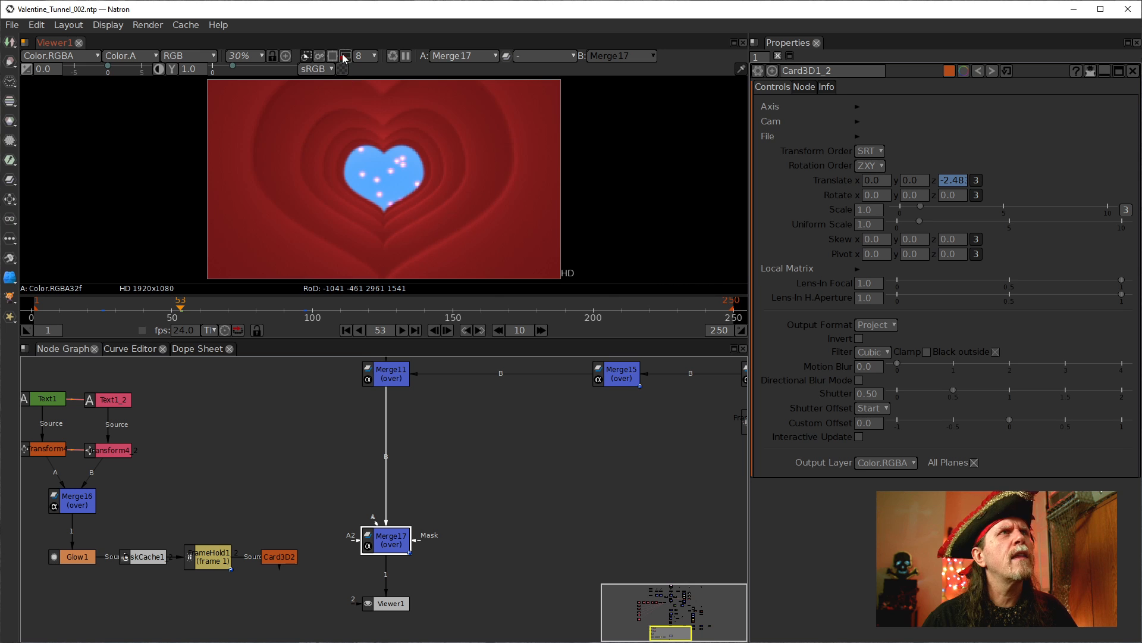
Step: Inspect Merge13's output of the floating hearts in the maximized viewer at 100% zoom, then restore the layout and fit the image
left_click_drag(462, 474, 132, 595)
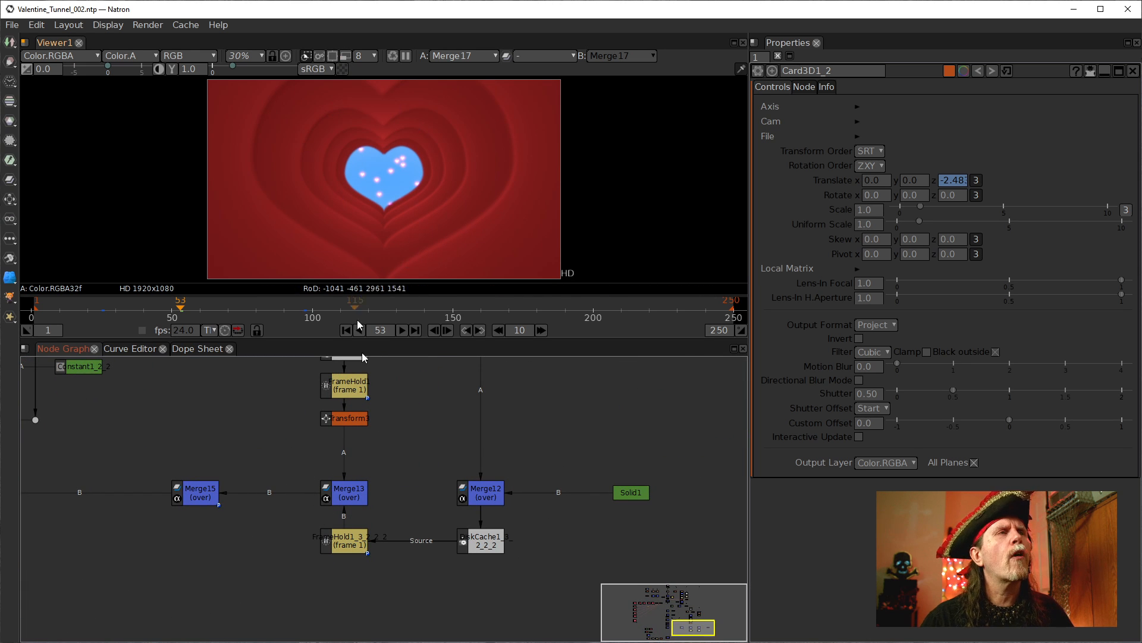
left_click(345, 495)
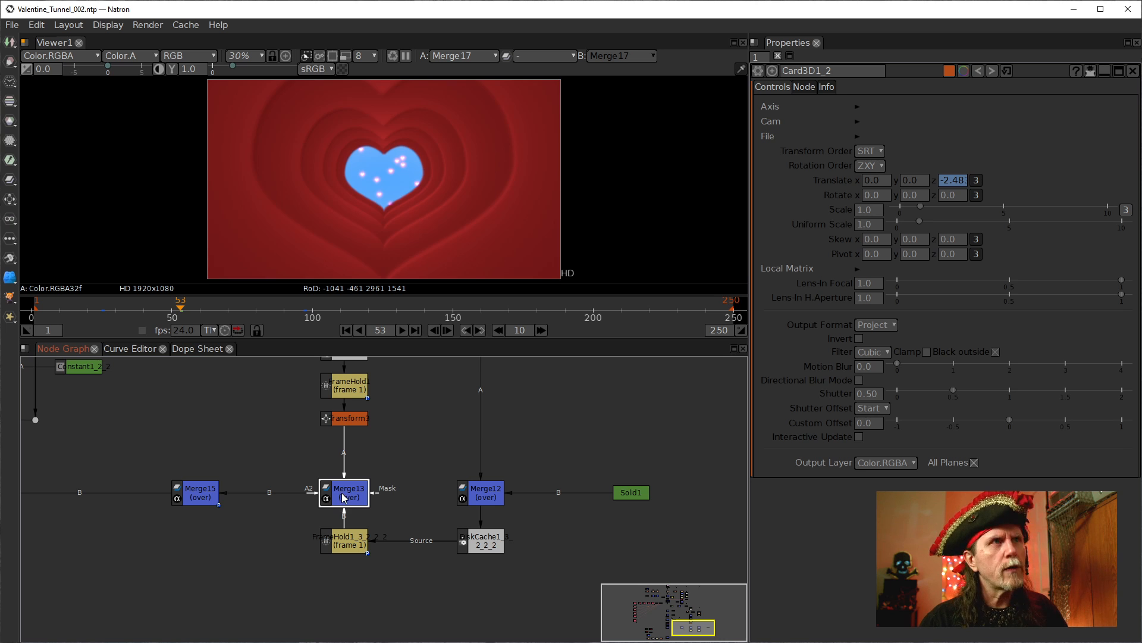
key("1")
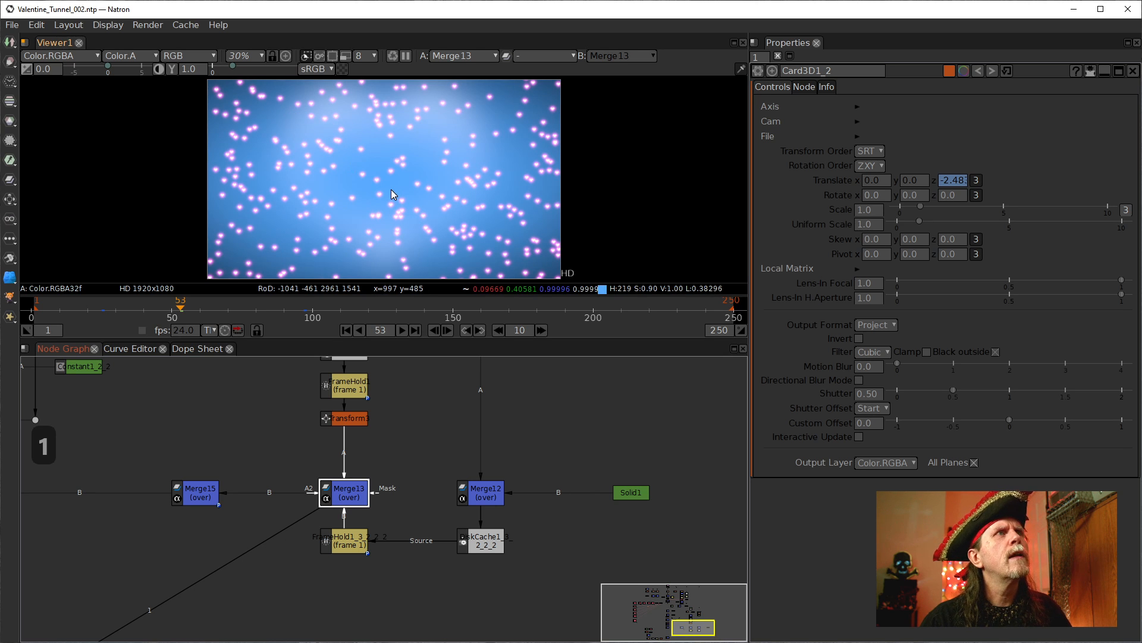
key("space")
key("ctrl+1")
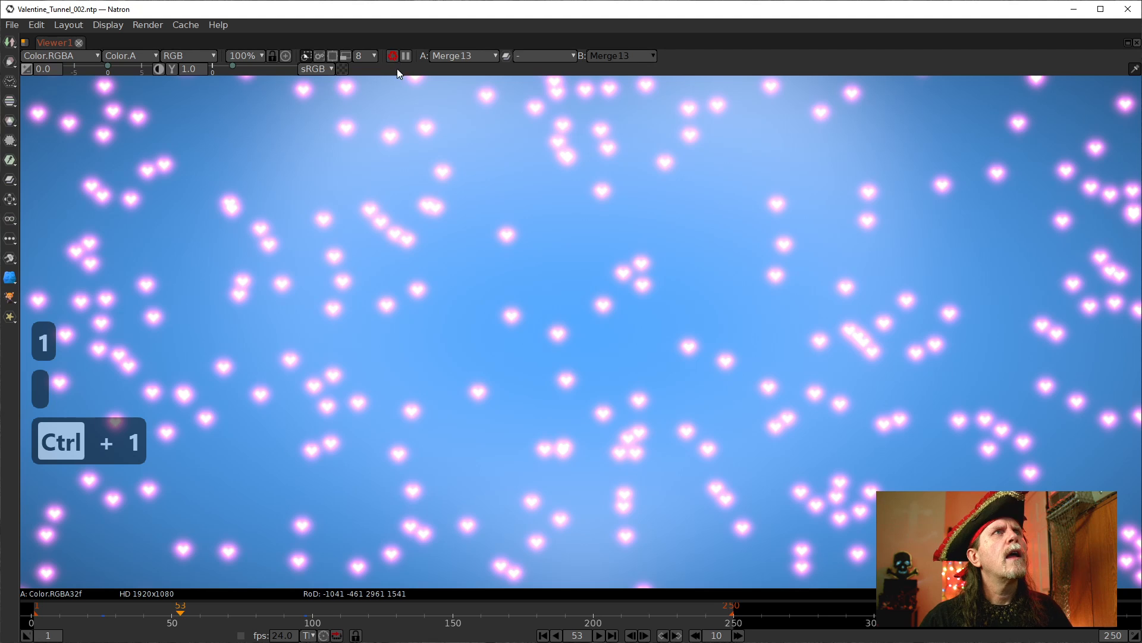
left_click(393, 55)
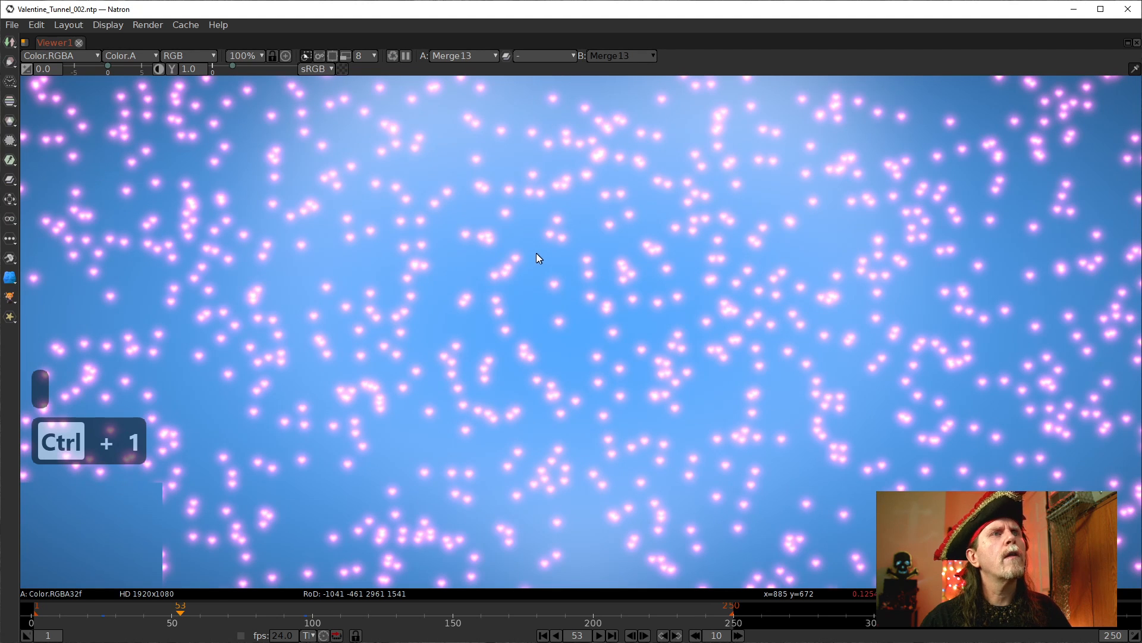
key("space")
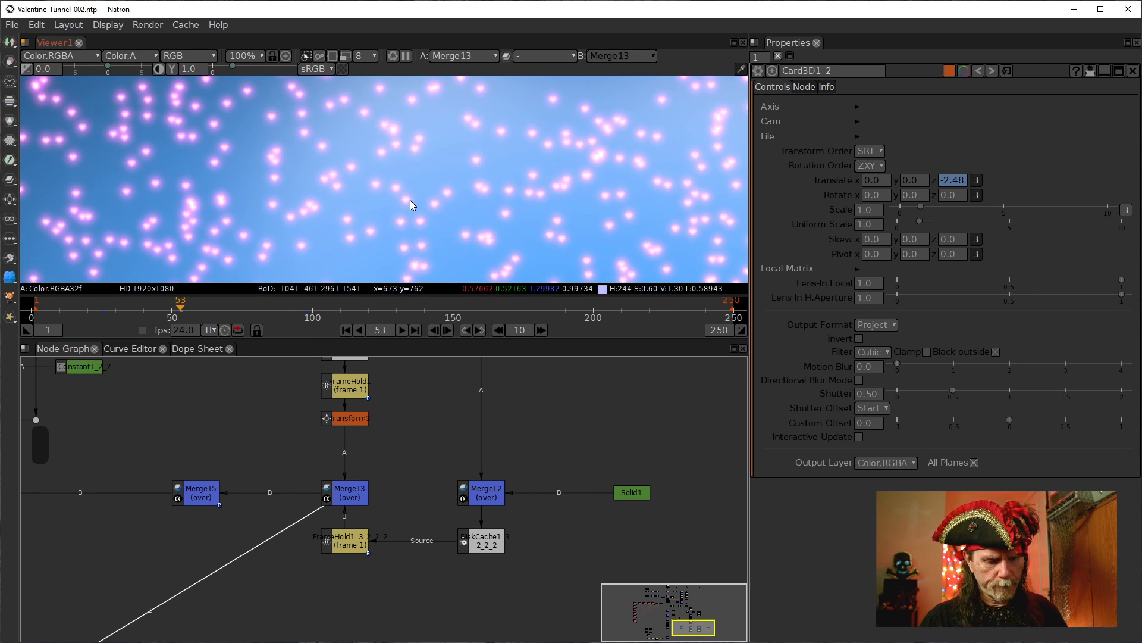
key("f")
Step: Switch the viewer back to Merge17 and connect Merge17's A input to Card3D2
left_click_drag(237, 515, 672, 368)
left_click(408, 521)
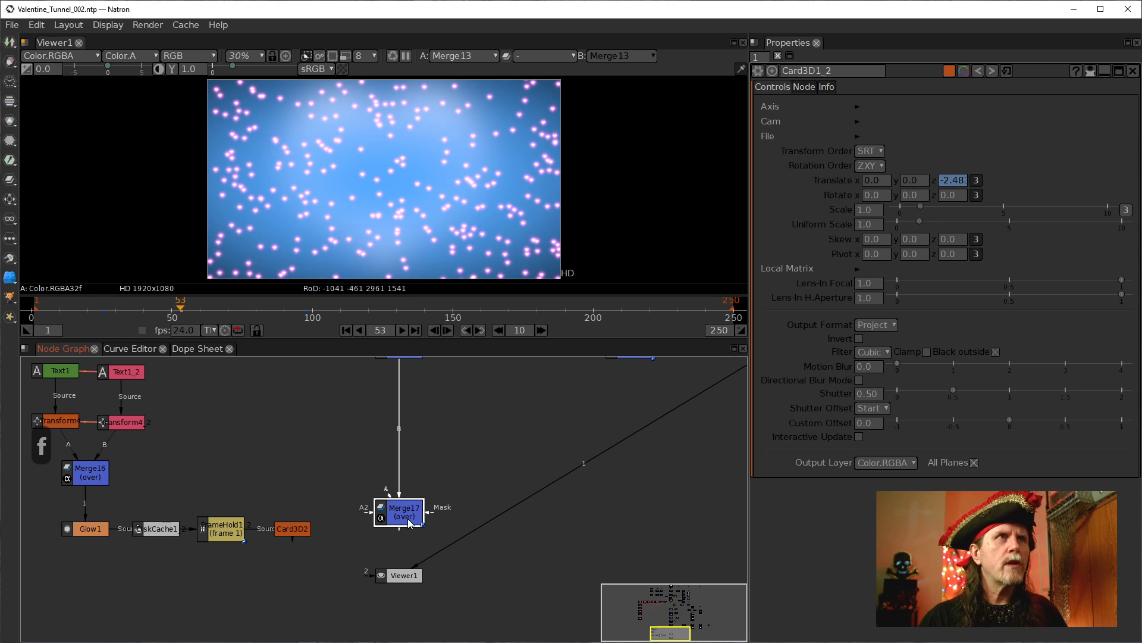
key("1")
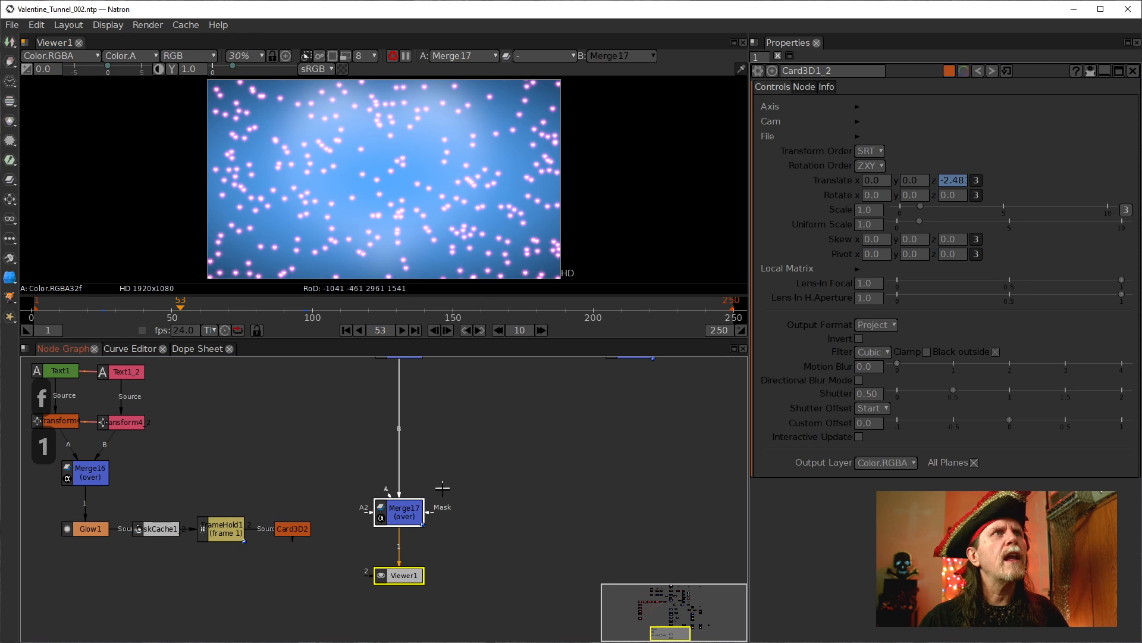
left_click_drag(442, 488, 369, 461)
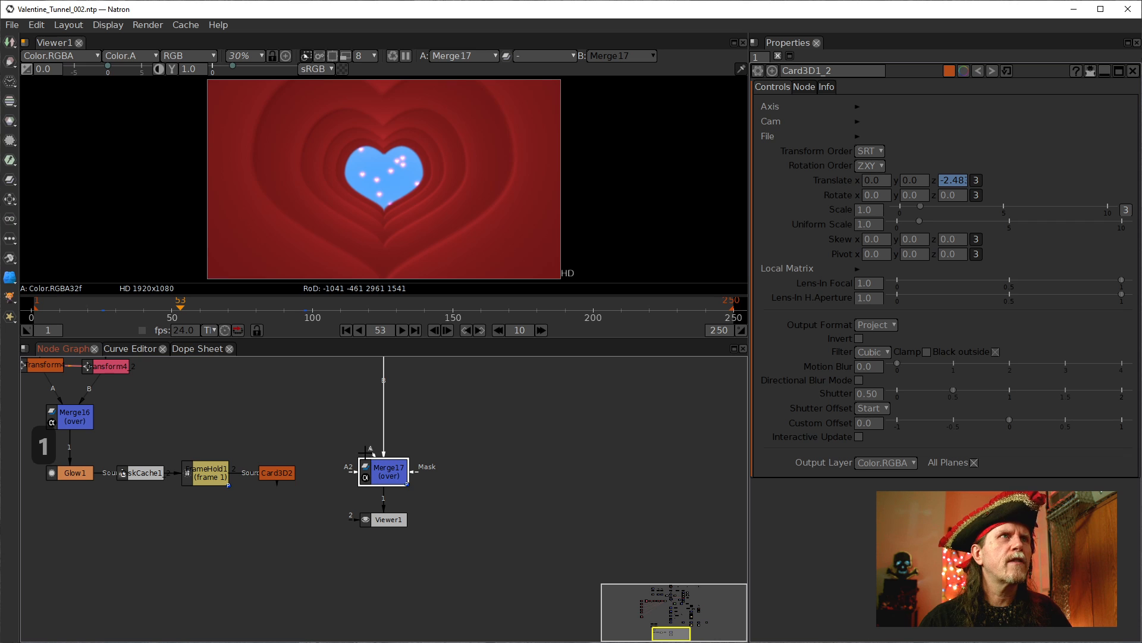
left_click_drag(369, 453, 284, 476)
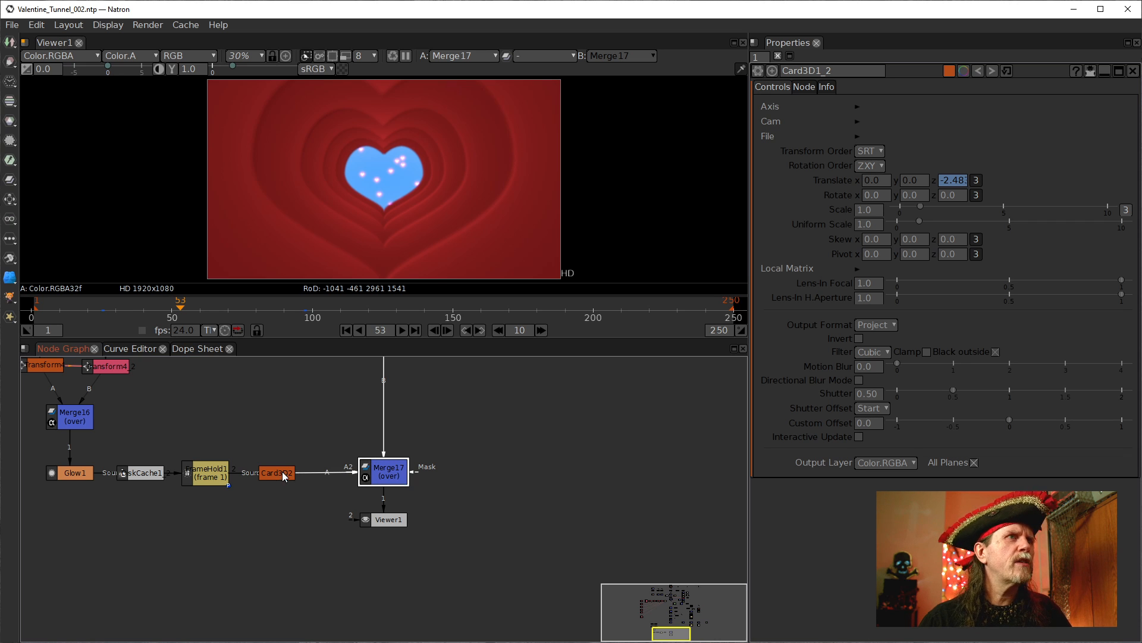
Step: Lower Viewer1 to leave more room beneath Merge17 and fine-tune Merge17's position beside Card3D2
left_click(394, 519)
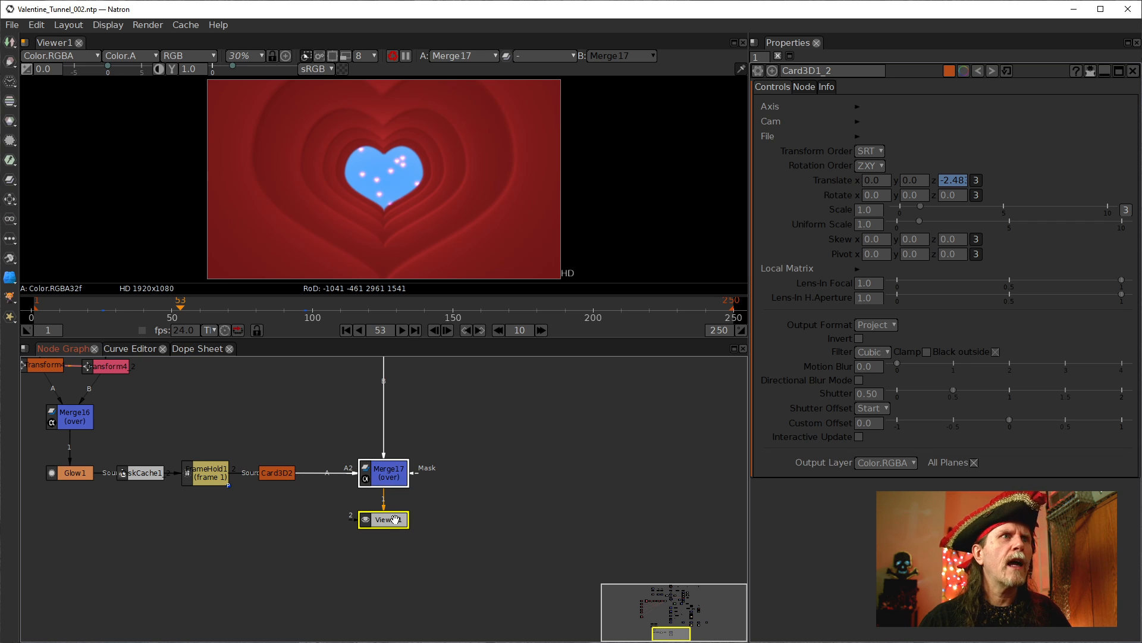
left_click_drag(395, 520, 394, 561)
mouse_move(383, 473)
left_mouse_down()
mouse_move(381, 520)
mouse_move(449, 472)
mouse_move(383, 472)
left_mouse_up()
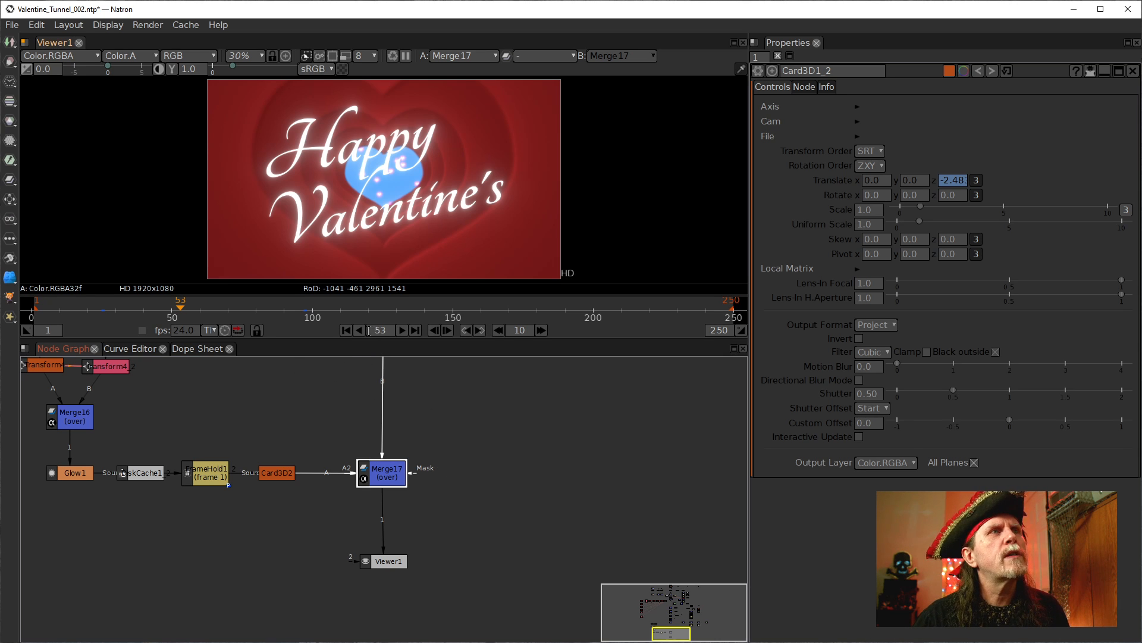
Step: Go to the first frame and set the playback frame increment to 24
left_click(346, 330)
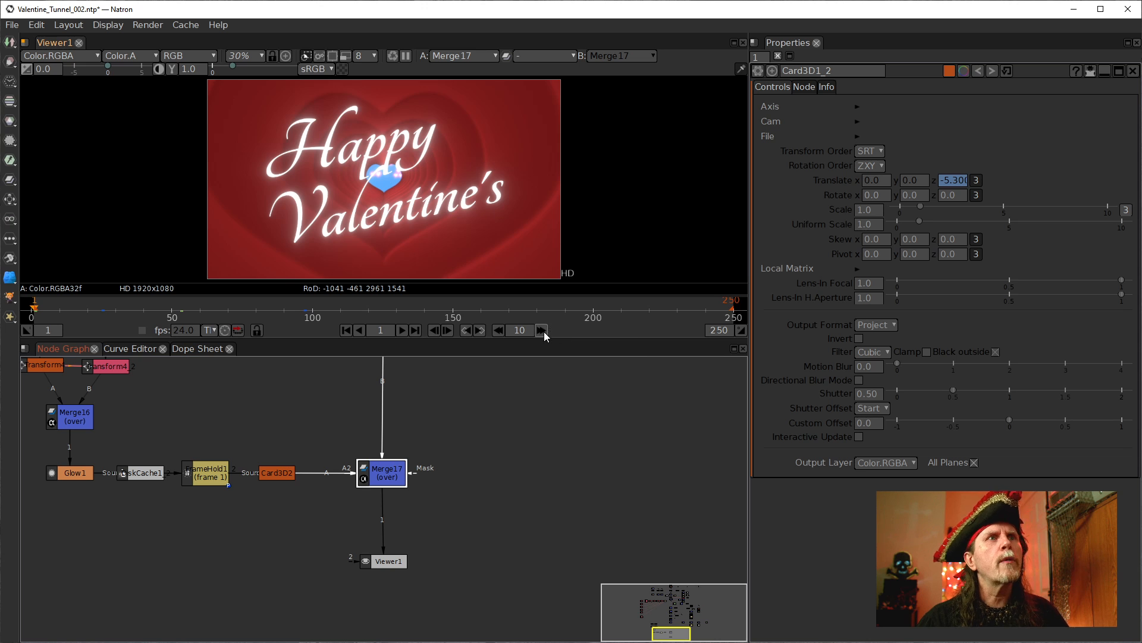
left_click(520, 330)
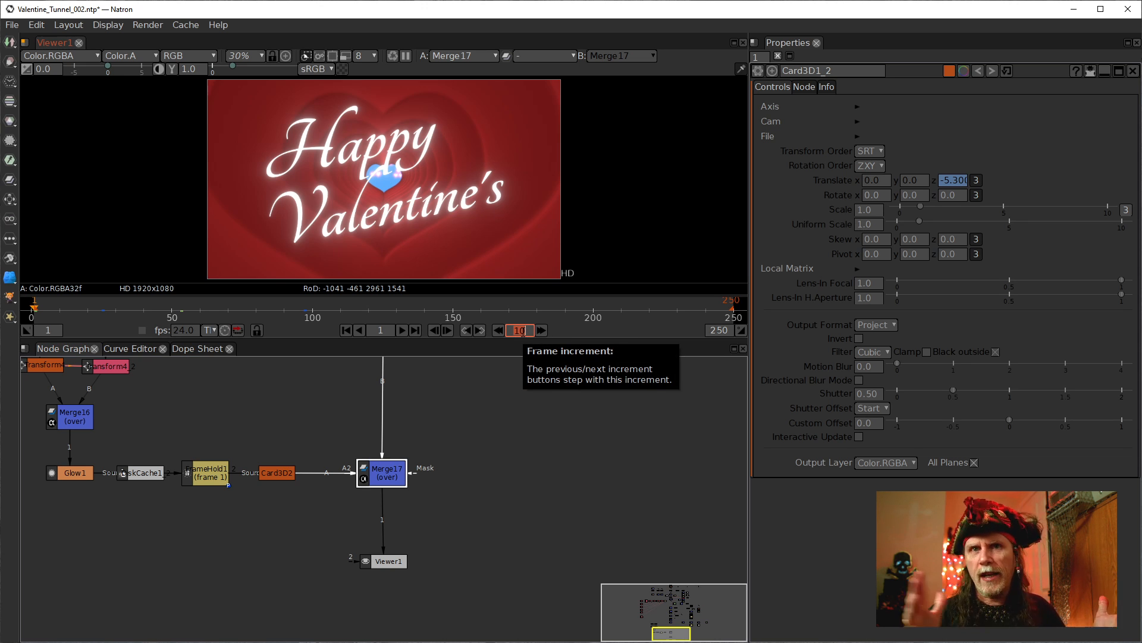
type("24.")
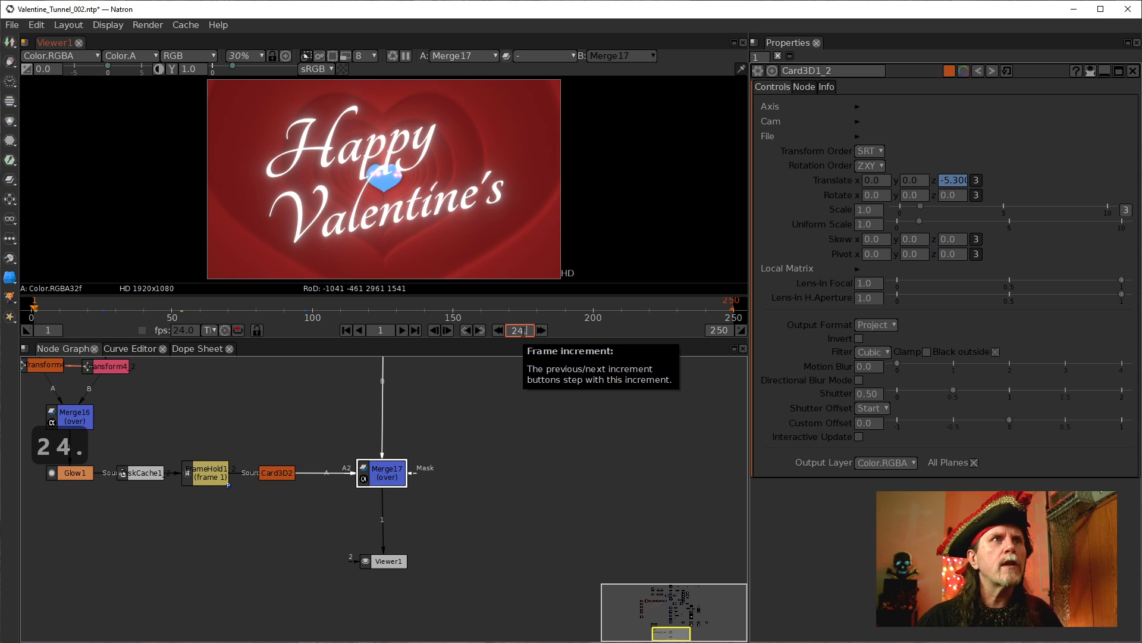
key("BackSpace")
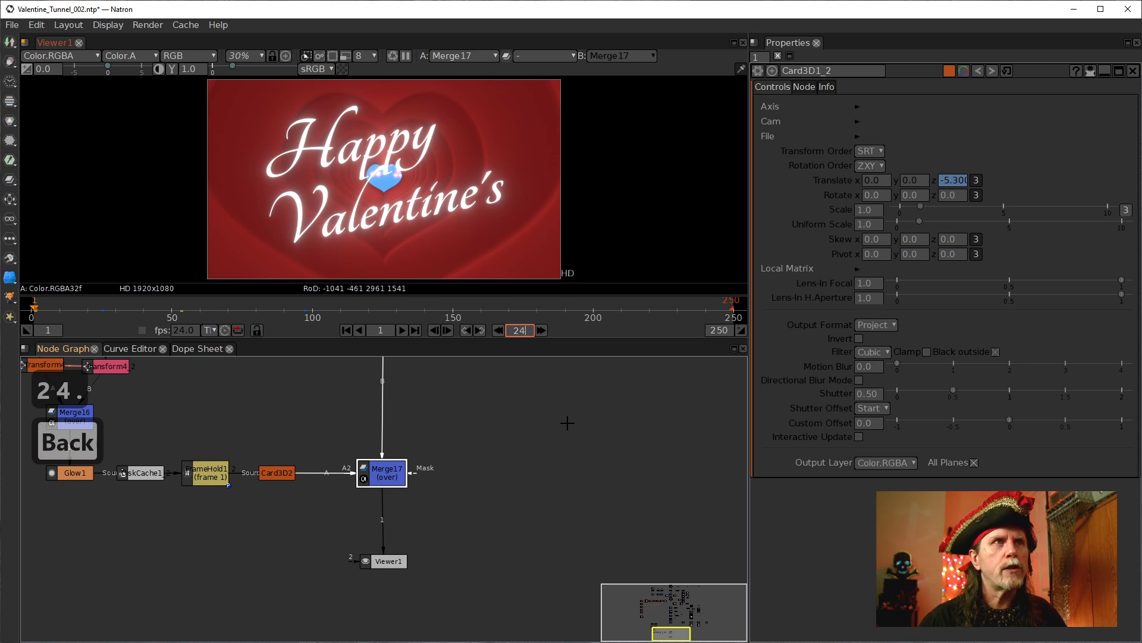
left_click(581, 446)
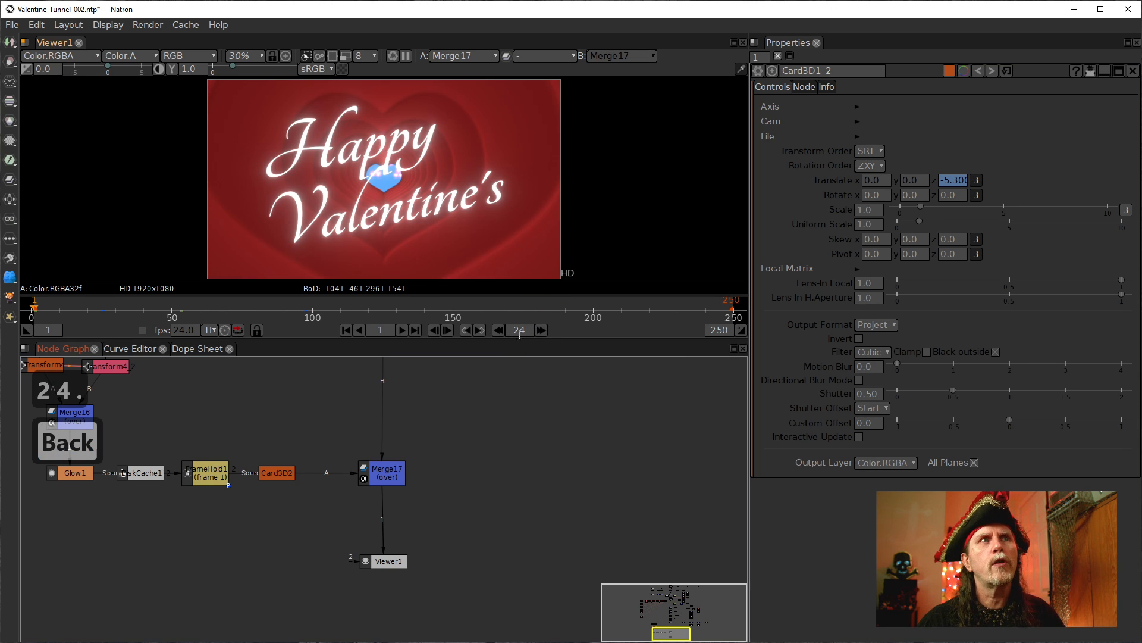
Step: Advance to frame 25 and set a key on Card3D2's Z translation there
left_click(540, 330)
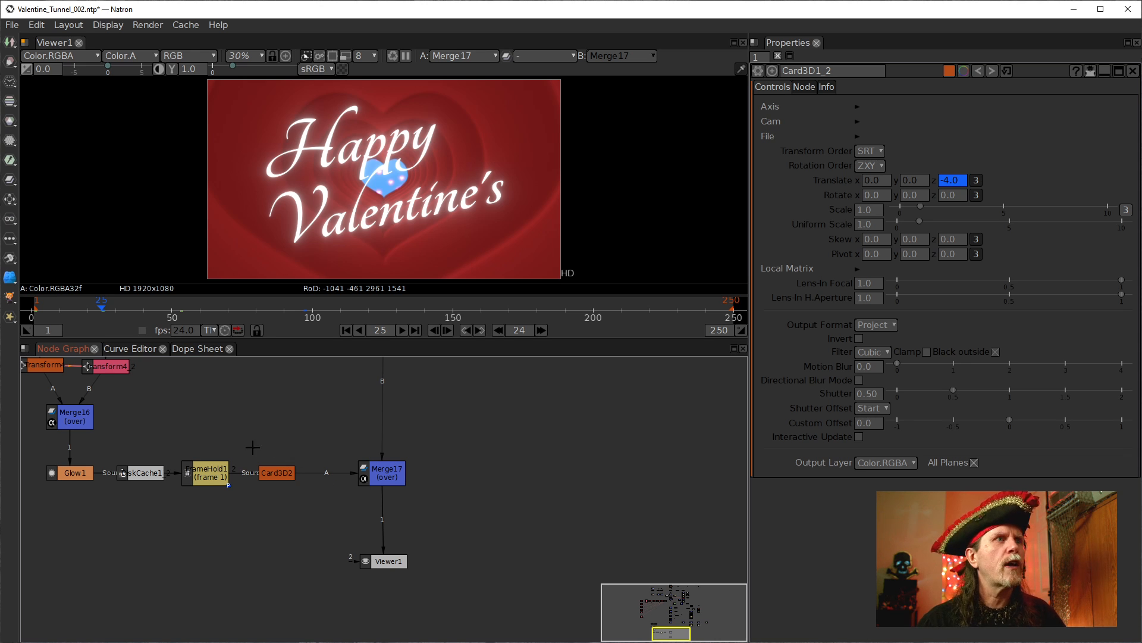
left_click(282, 474)
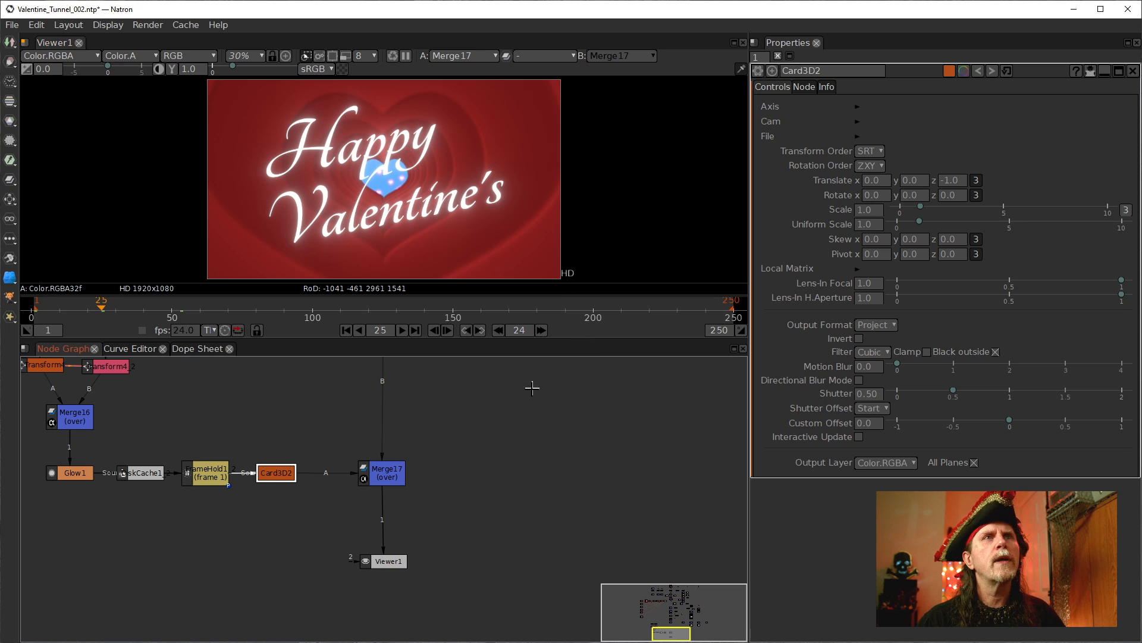
left_click_drag(533, 389, 516, 449)
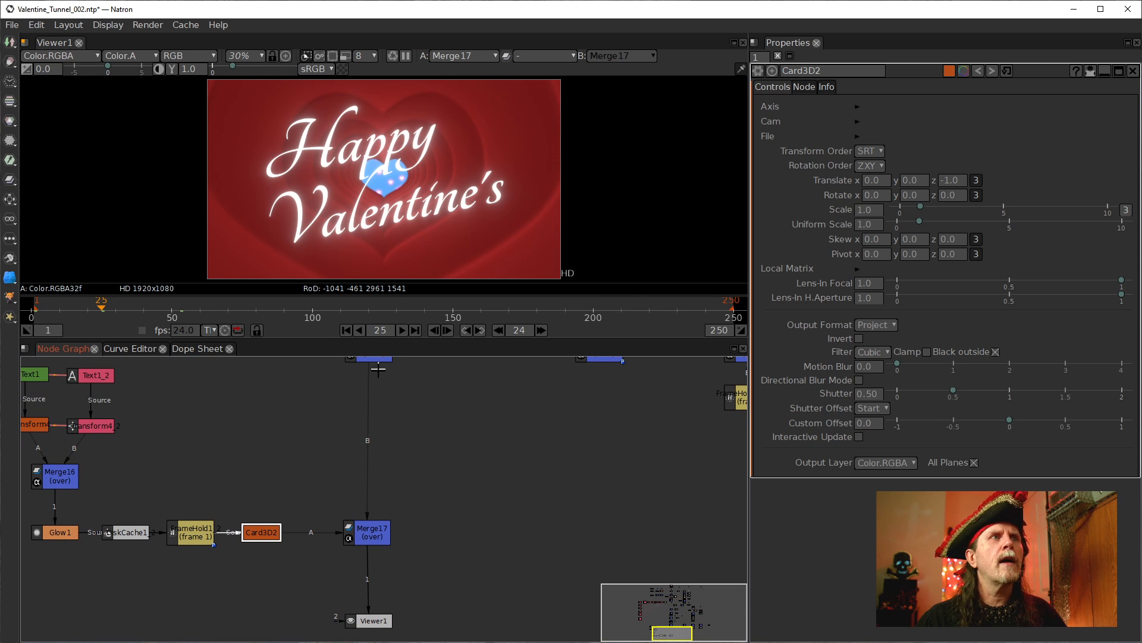
left_click(947, 185)
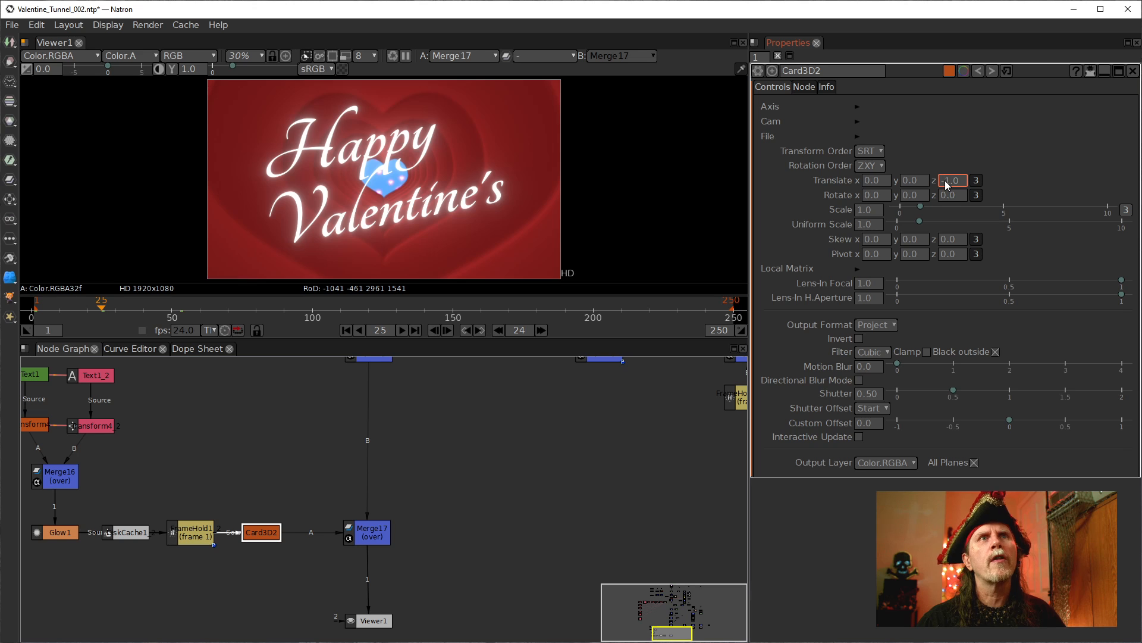
right_click(947, 184)
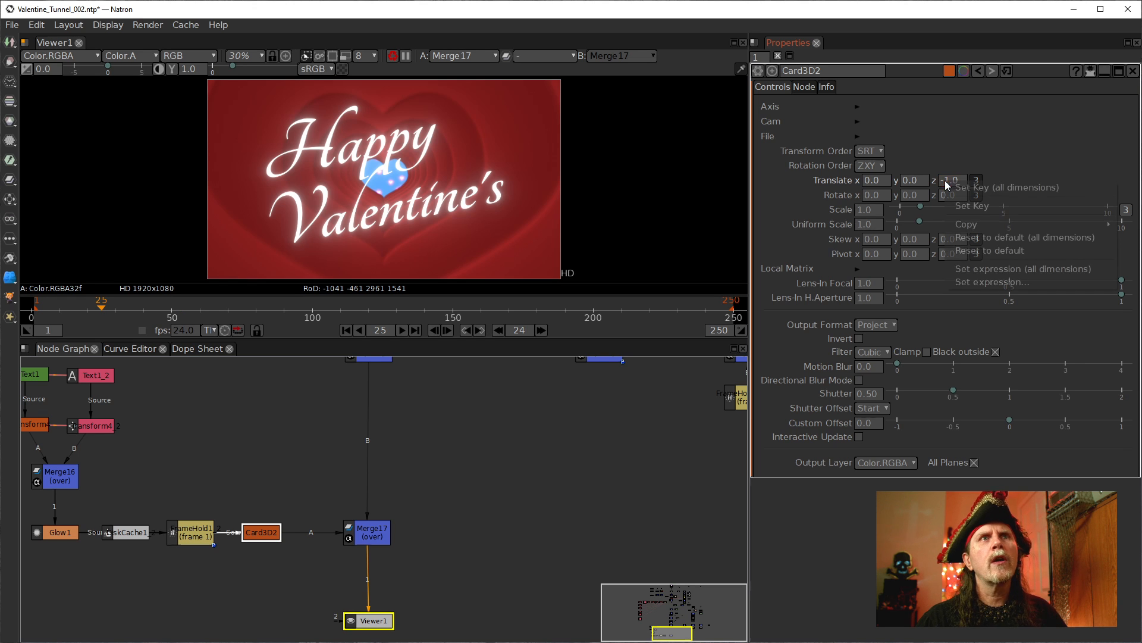
left_click(970, 206)
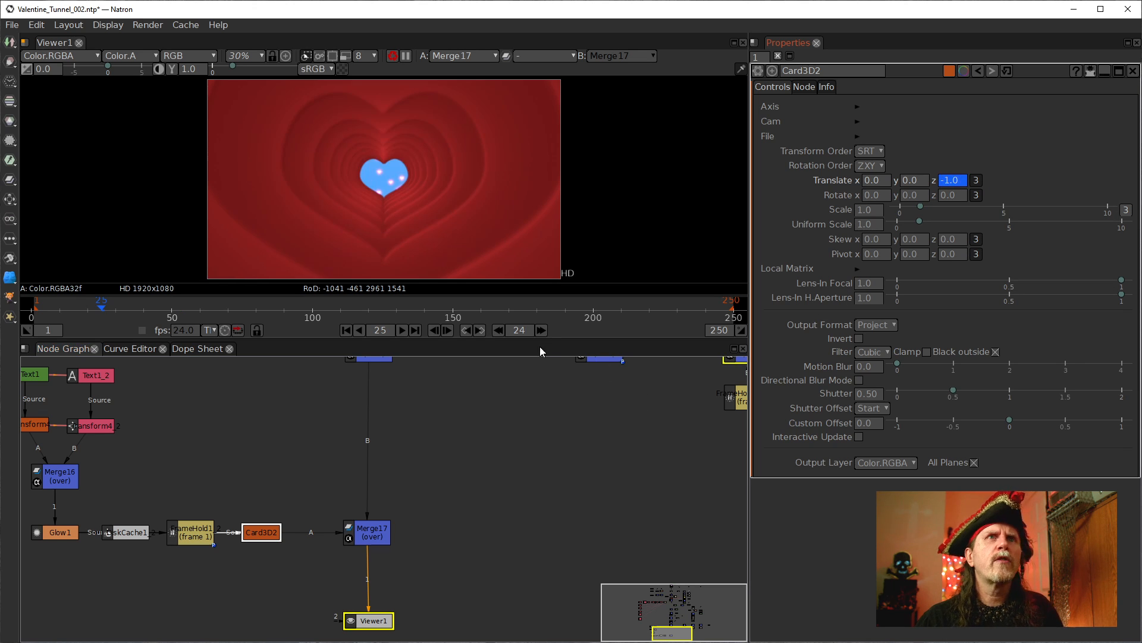
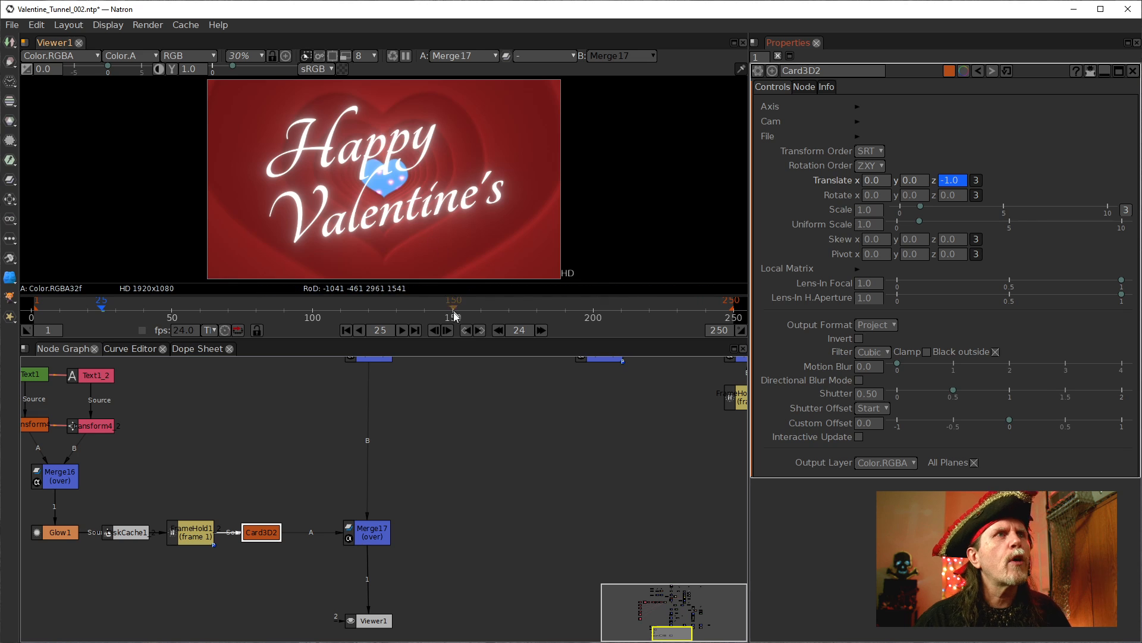
Step: Step through the composite in 24-frame increments up to frame 121, then back to frame 73
left_click(542, 330)
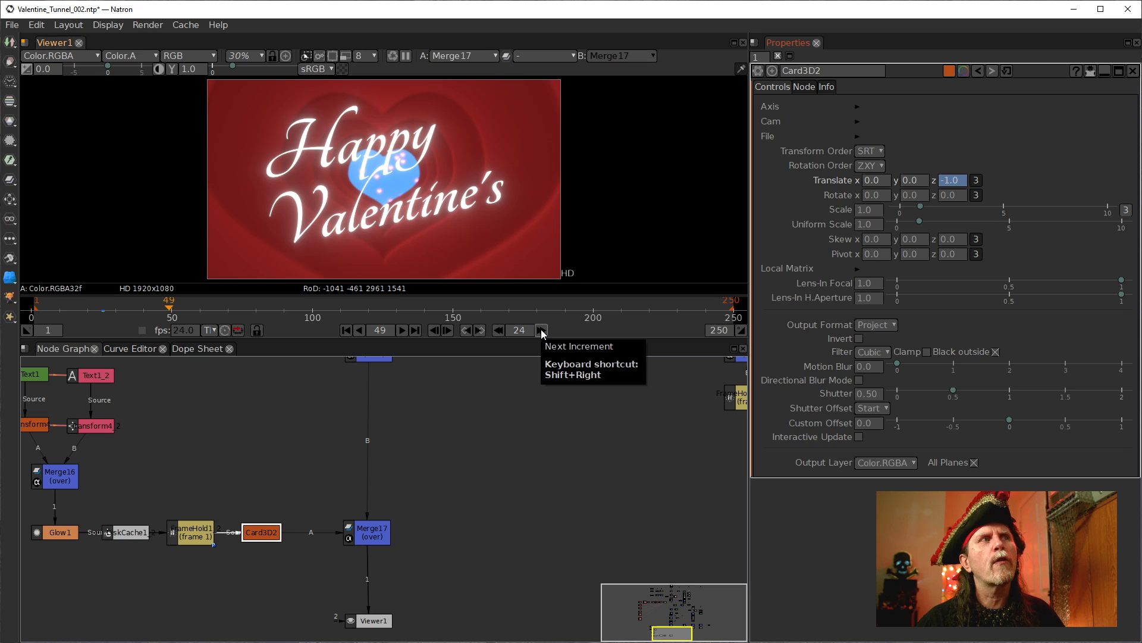
left_click(541, 330)
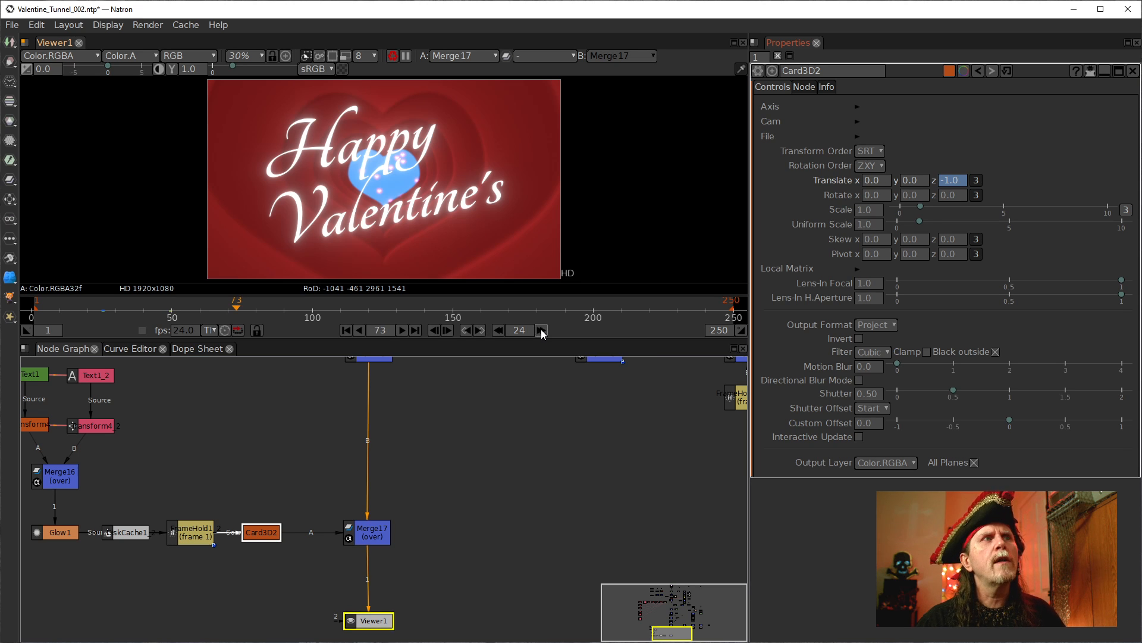
left_click(541, 330)
left_click(541, 330)
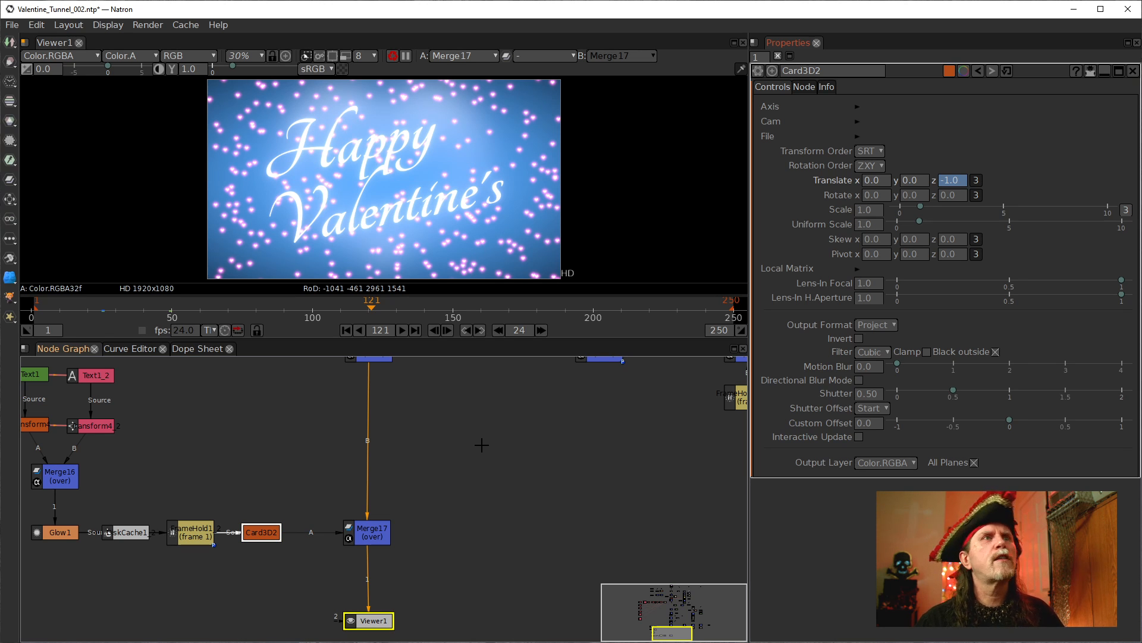
left_click(498, 331)
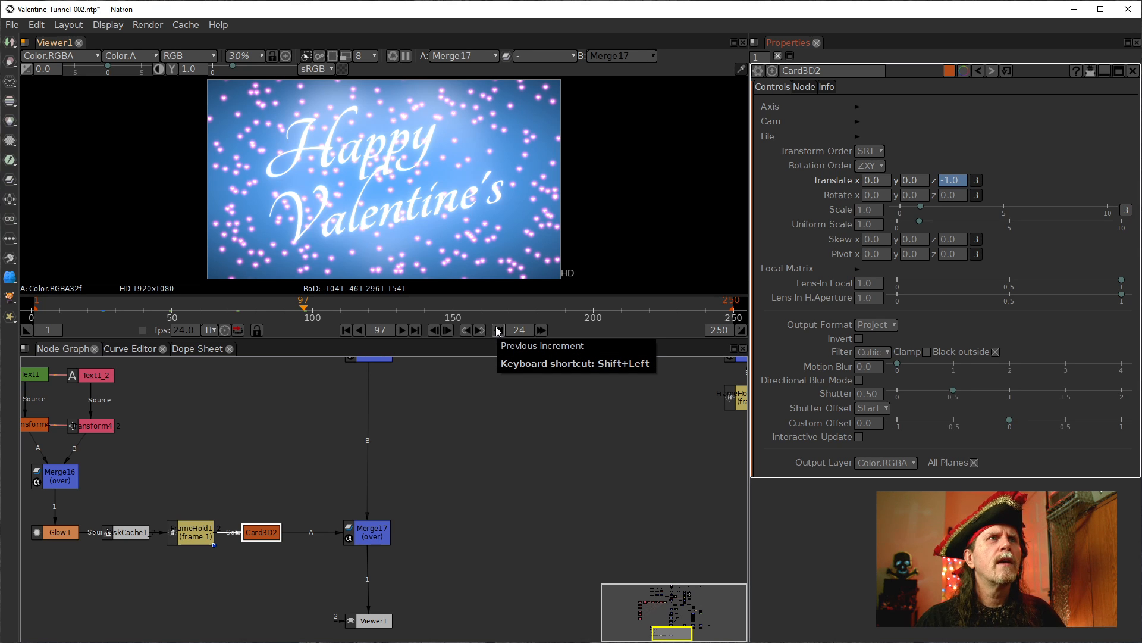
left_click(498, 331)
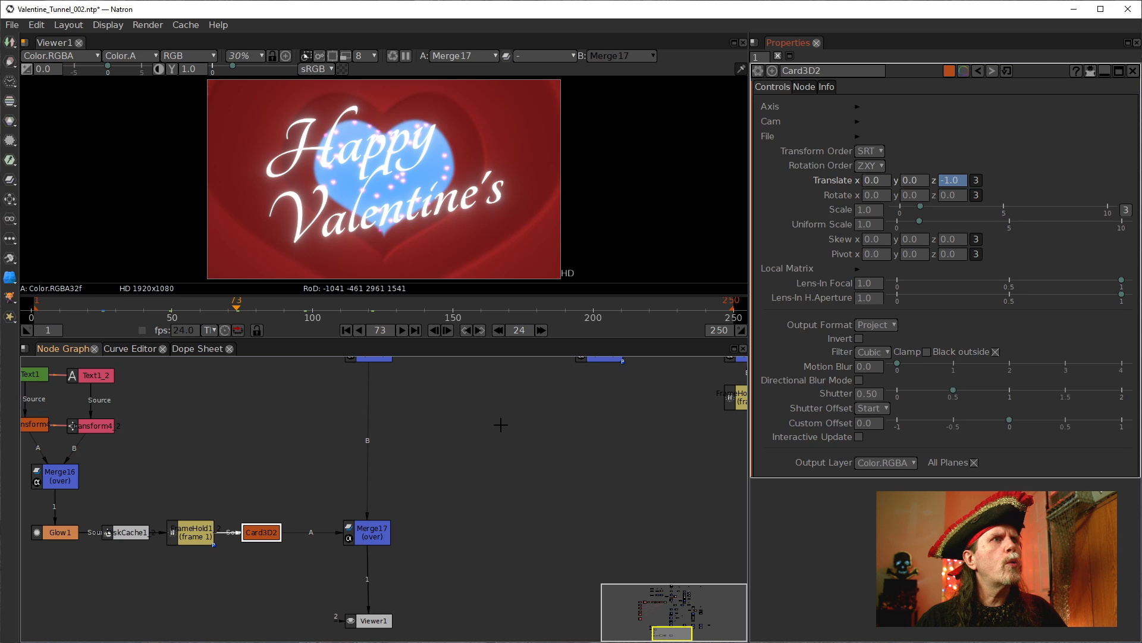
Step: Find Card3D1 in the upper part of the node graph and open its properties
left_click_drag(501, 415, 466, 611)
left_click_drag(351, 475, 351, 617)
left_click_drag(411, 375, 383, 512)
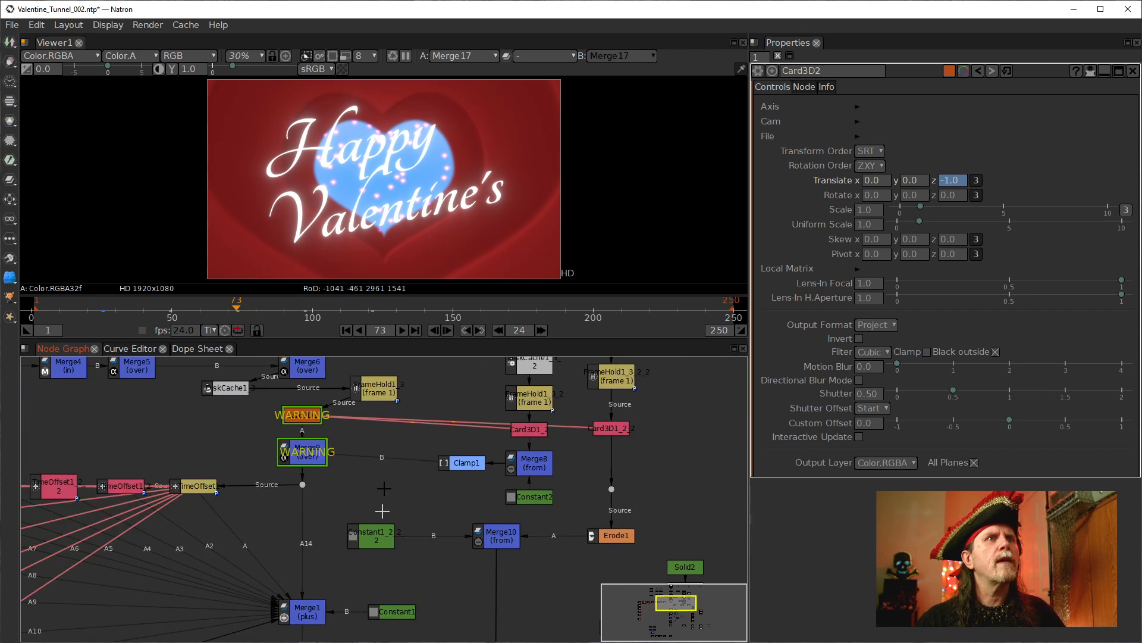
left_click_drag(400, 405, 415, 454)
left_click(317, 461)
double_click(317, 461)
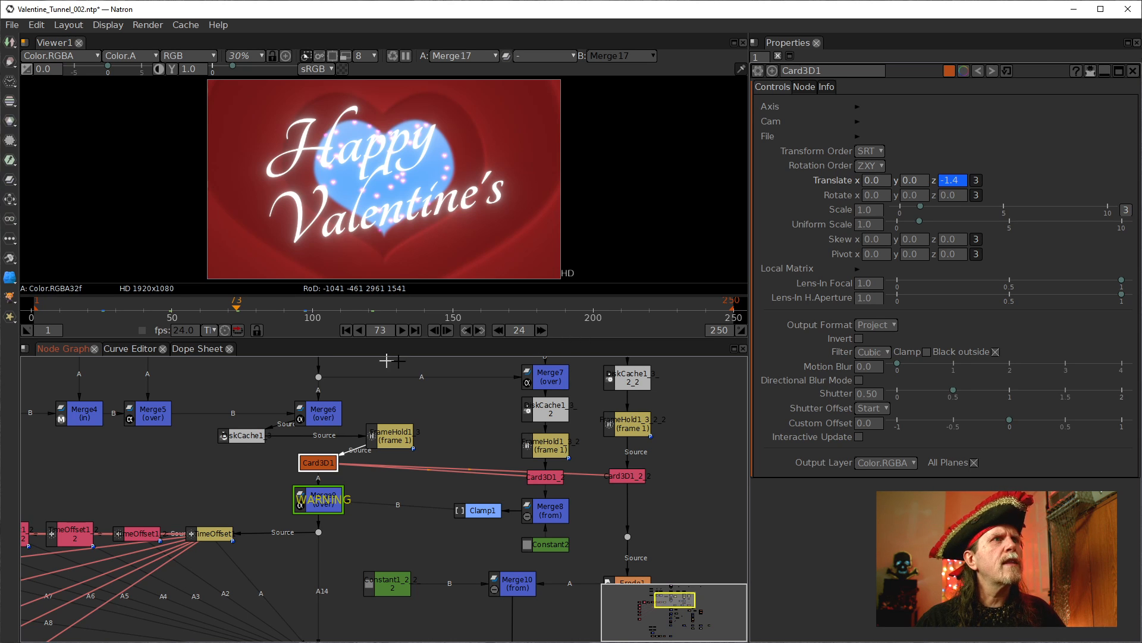
Step: Move Card3D1's last Translate Z keyframe to frame 121 in the Dope Sheet
left_click(479, 331)
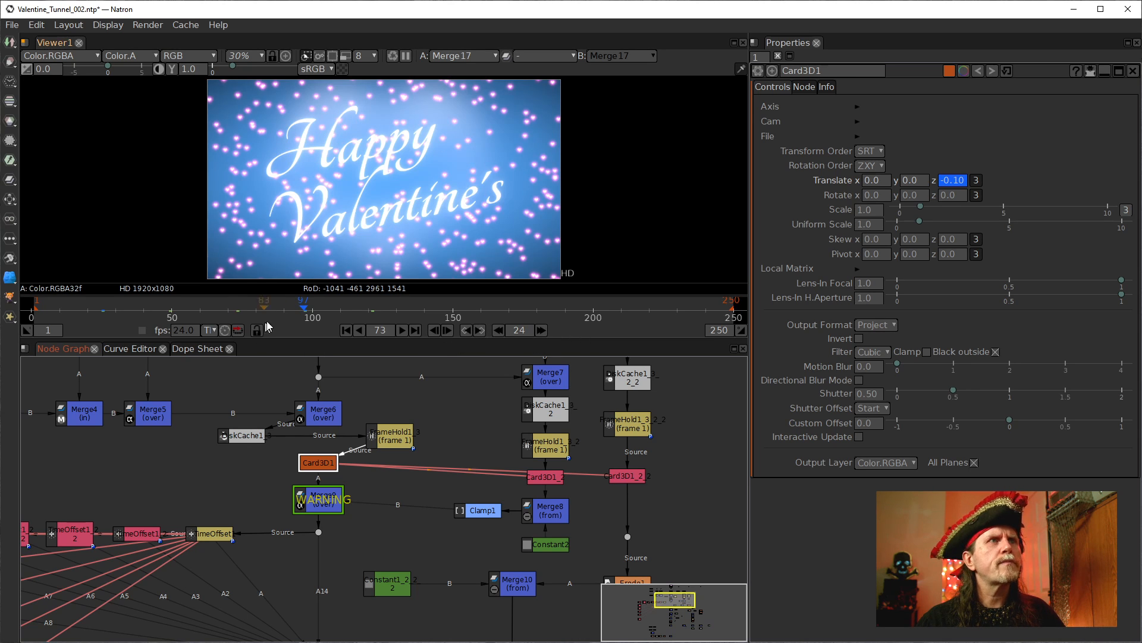
left_click(540, 330)
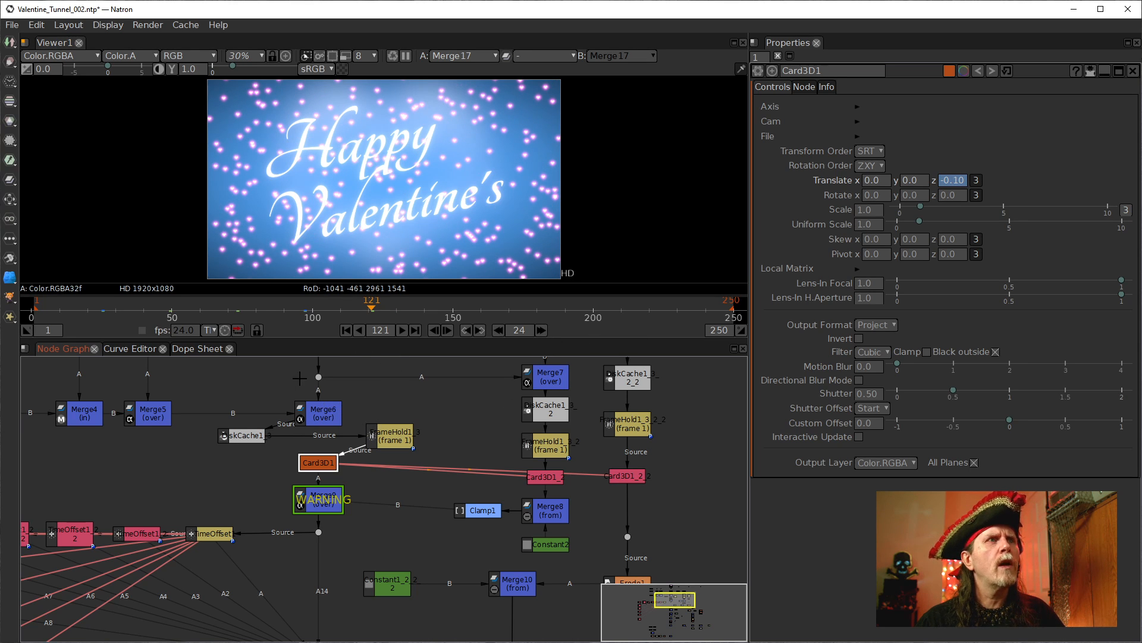
left_click(183, 350)
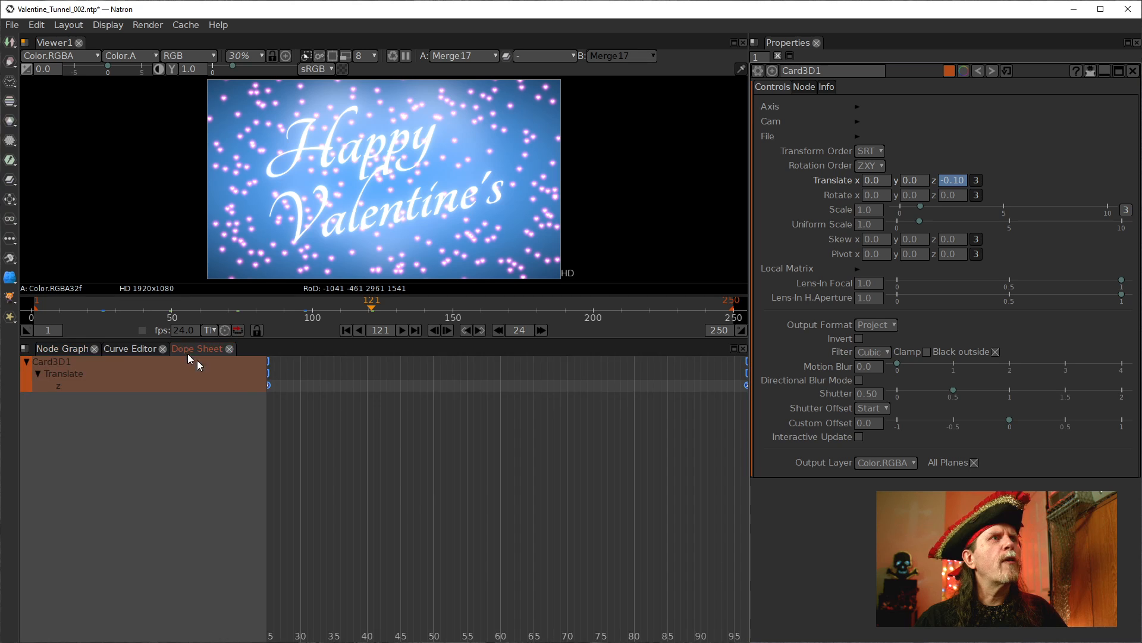
left_click_drag(580, 464, 279, 459)
left_click_drag(473, 461, 406, 430)
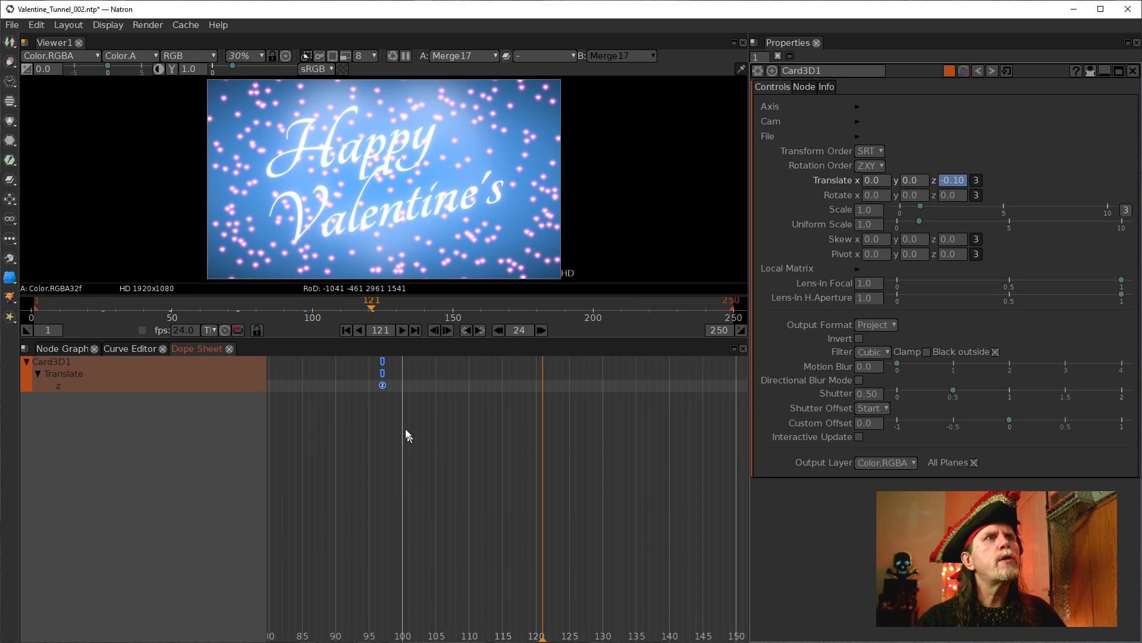
left_click(382, 385)
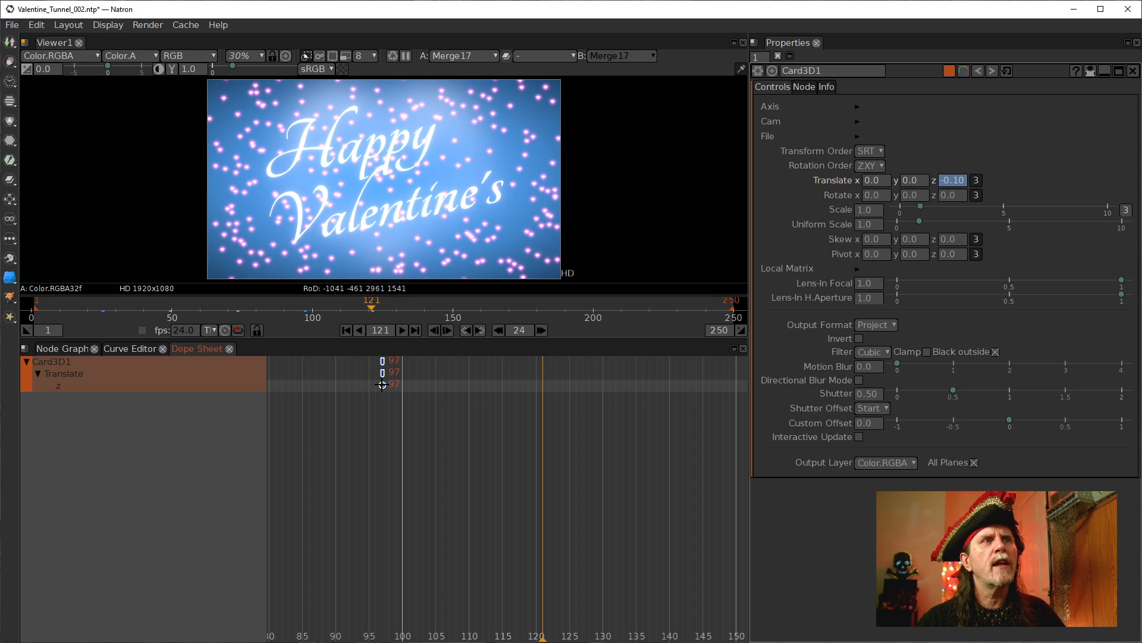
left_click_drag(382, 385, 544, 407)
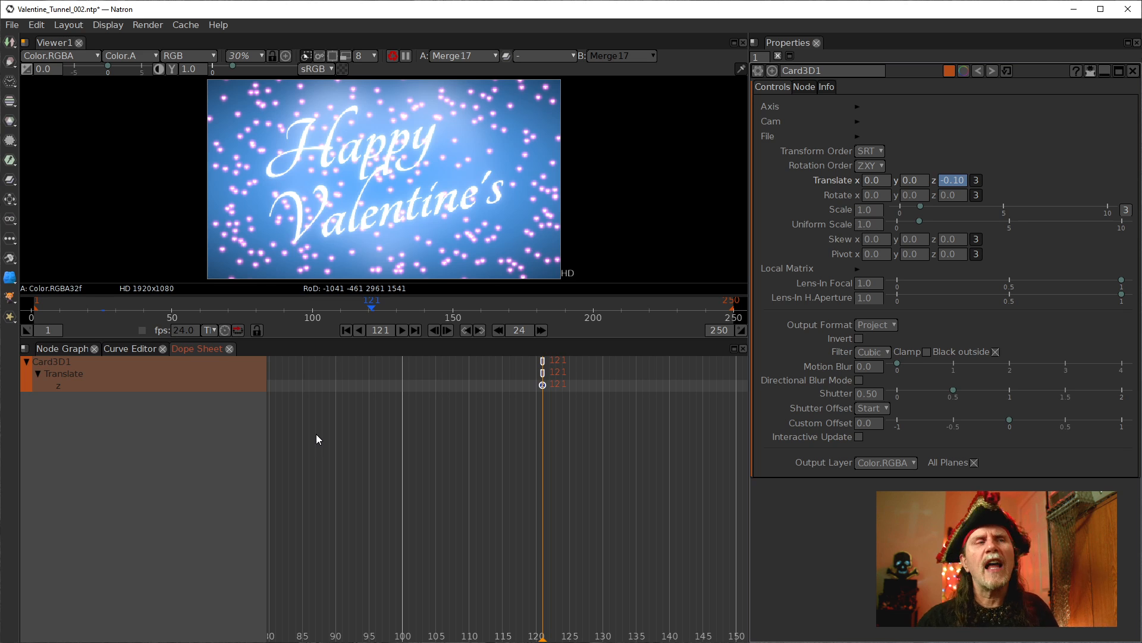
Step: Return to the node graph, examine the tunnel and title branches, and check the composite at frame 97
left_click(58, 348)
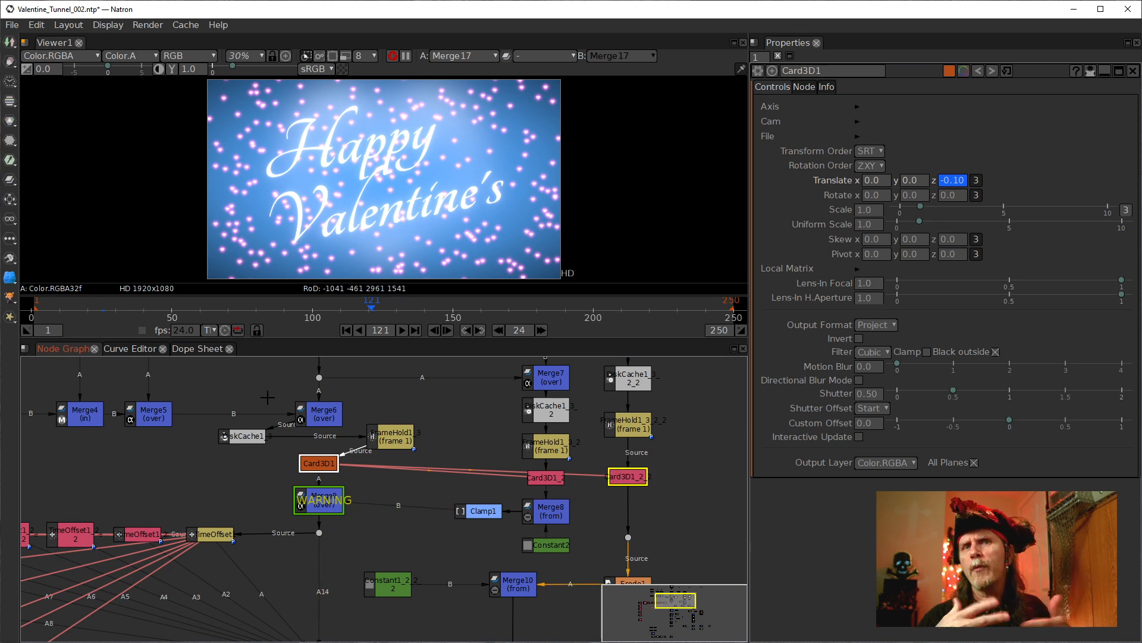
left_click_drag(325, 548, 357, 459)
mouse_move(351, 562)
left_mouse_down()
mouse_move(375, 506)
mouse_move(377, 433)
left_mouse_up()
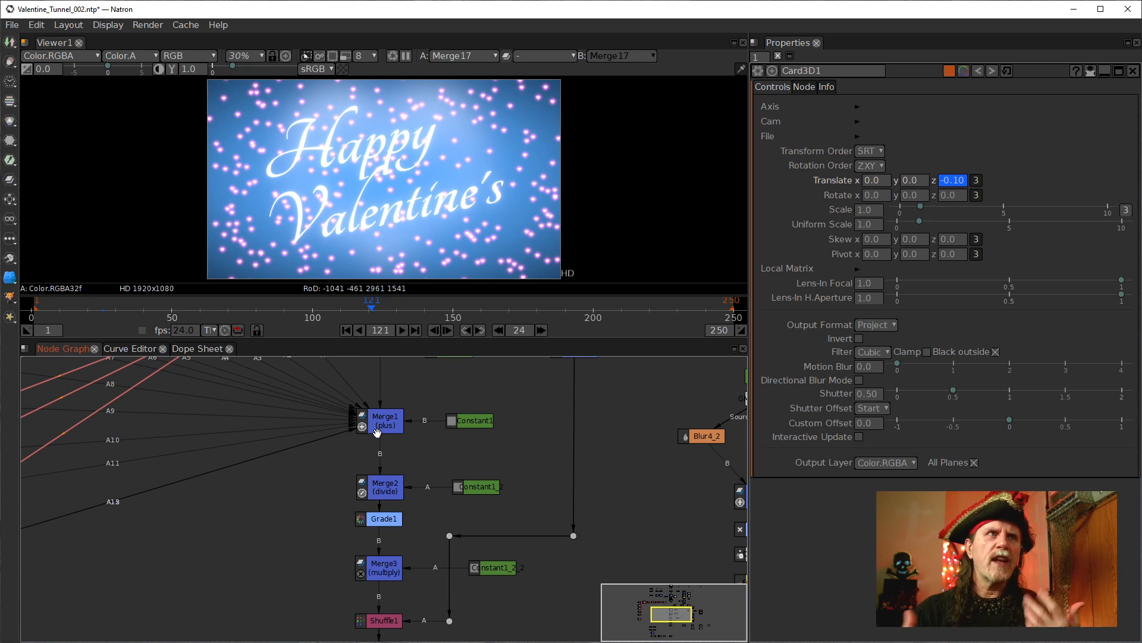
left_click_drag(353, 505, 360, 436)
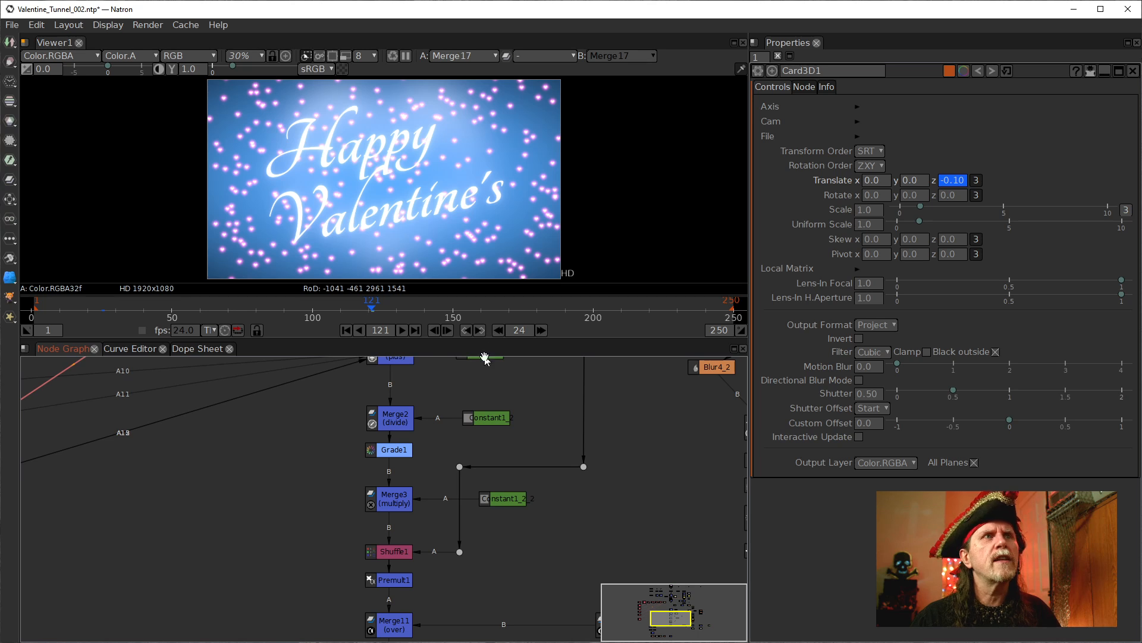
left_click_drag(479, 357, 466, 423)
left_click(499, 331)
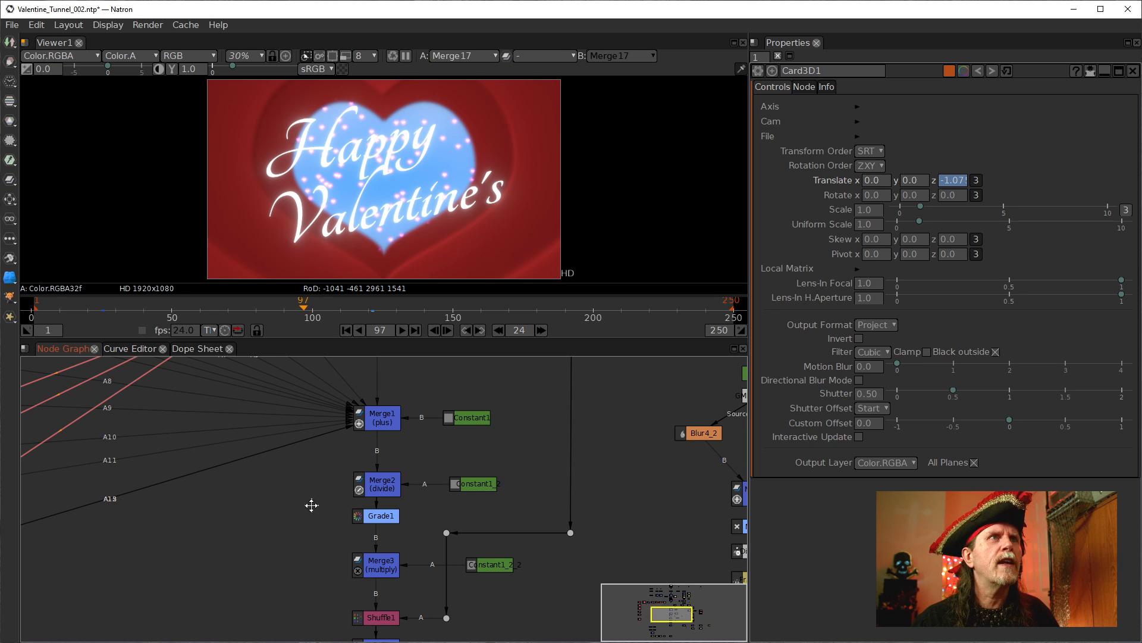
left_click_drag(311, 503, 321, 446)
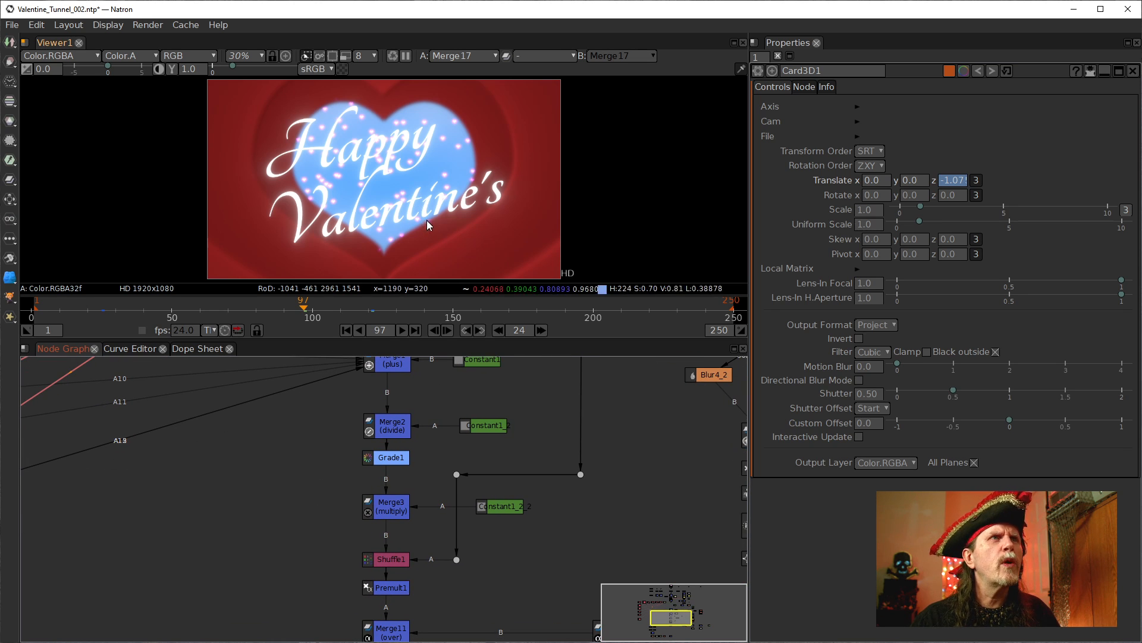
left_click_drag(303, 501, 302, 348)
left_click_drag(310, 464, 311, 316)
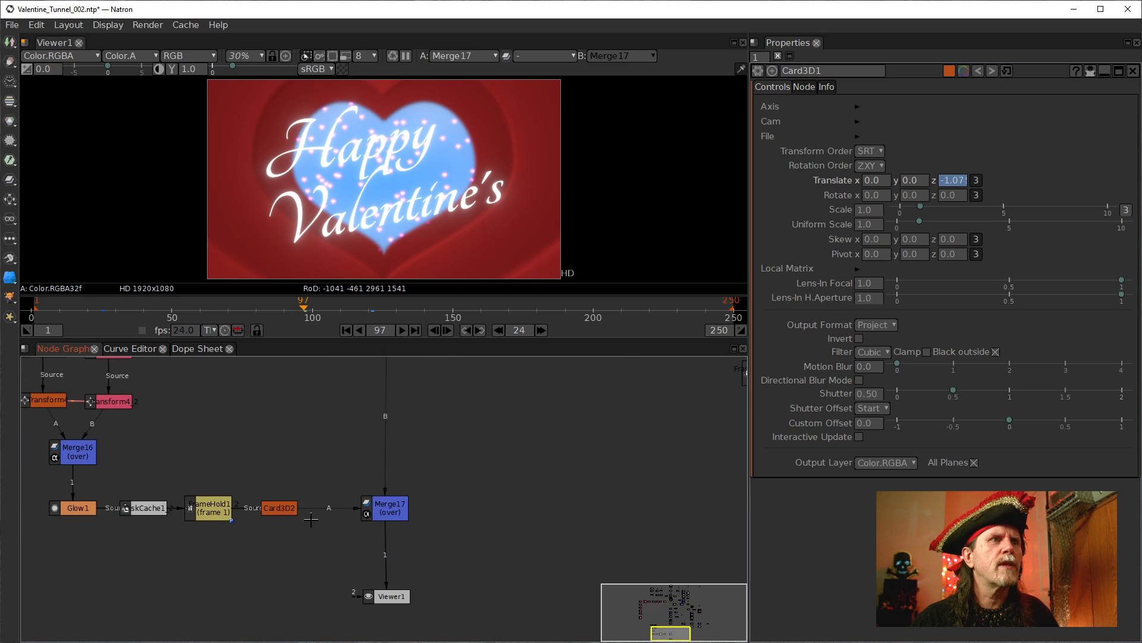
left_click_drag(312, 520, 328, 526)
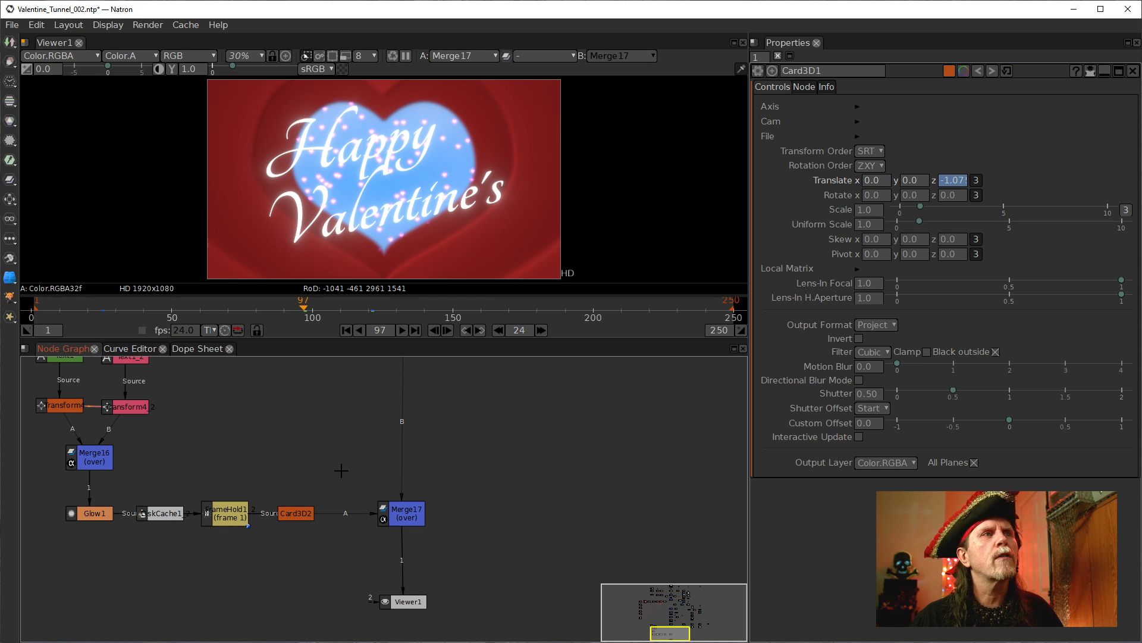
left_click_drag(463, 437, 430, 633)
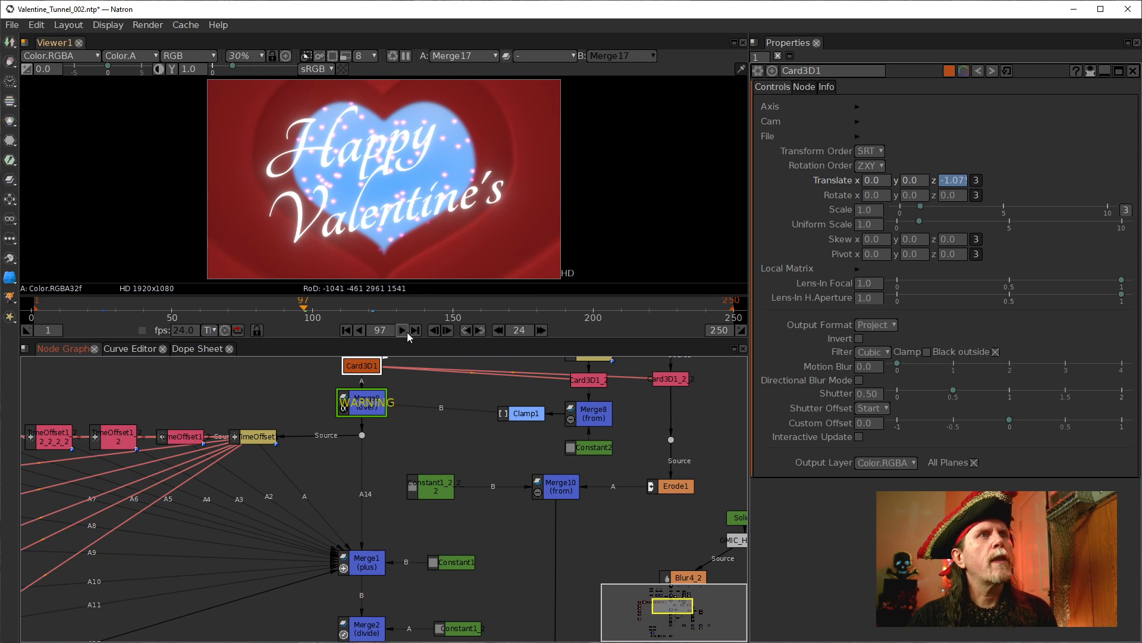
Step: Compare the title with the tunnel at frames 1, 25 and 49, ending with a closer look at frame 49
left_click(347, 333)
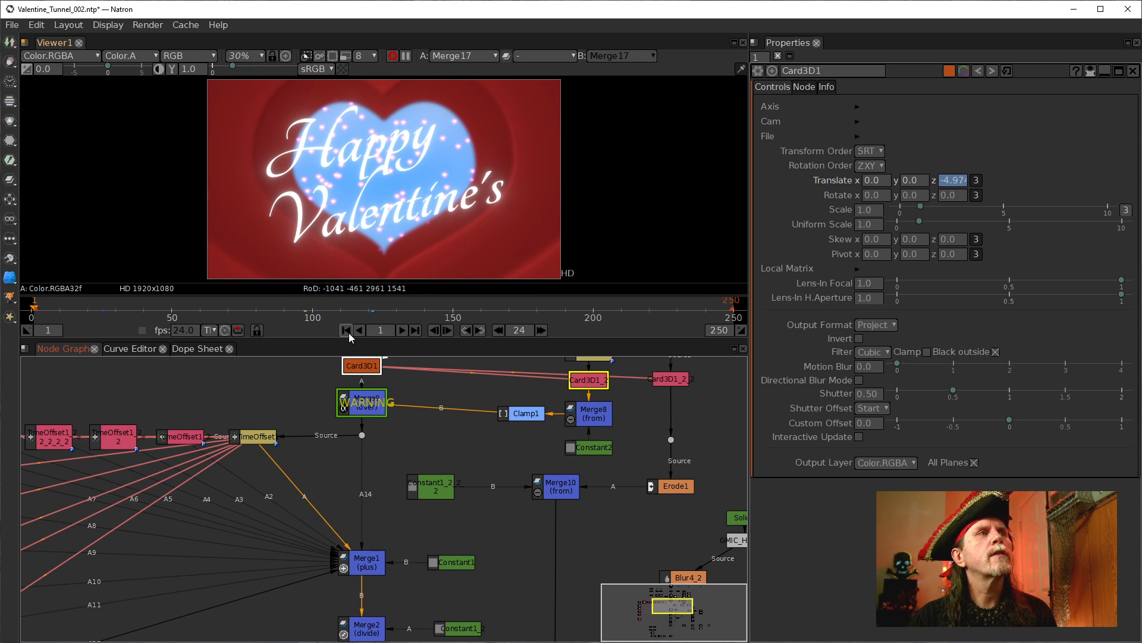
left_click(479, 330)
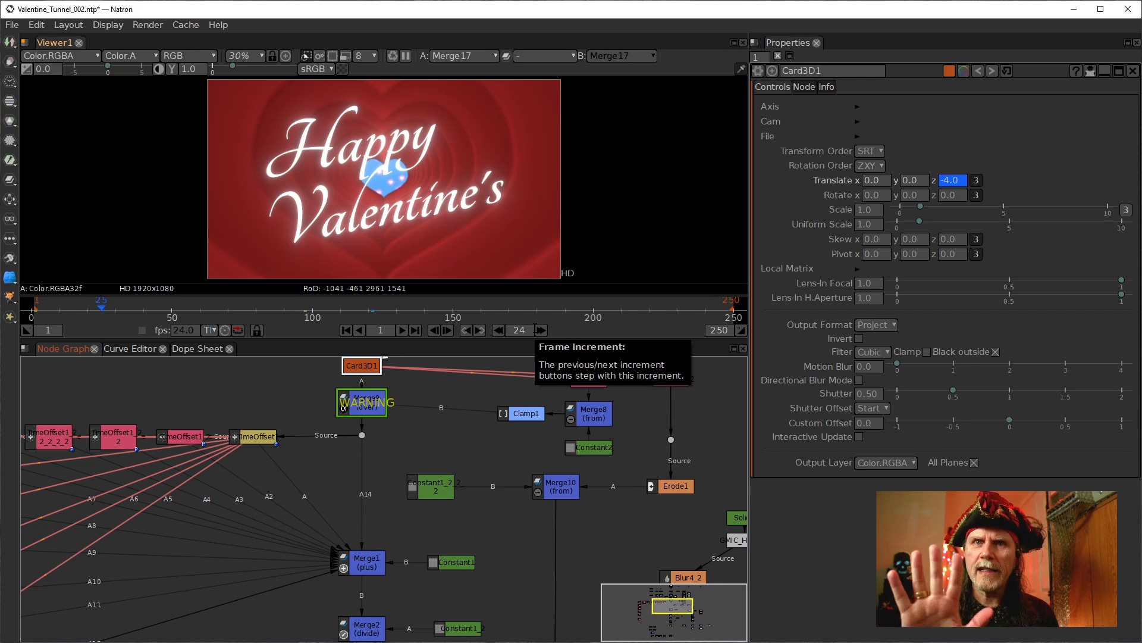
left_click(542, 331)
left_click(542, 330)
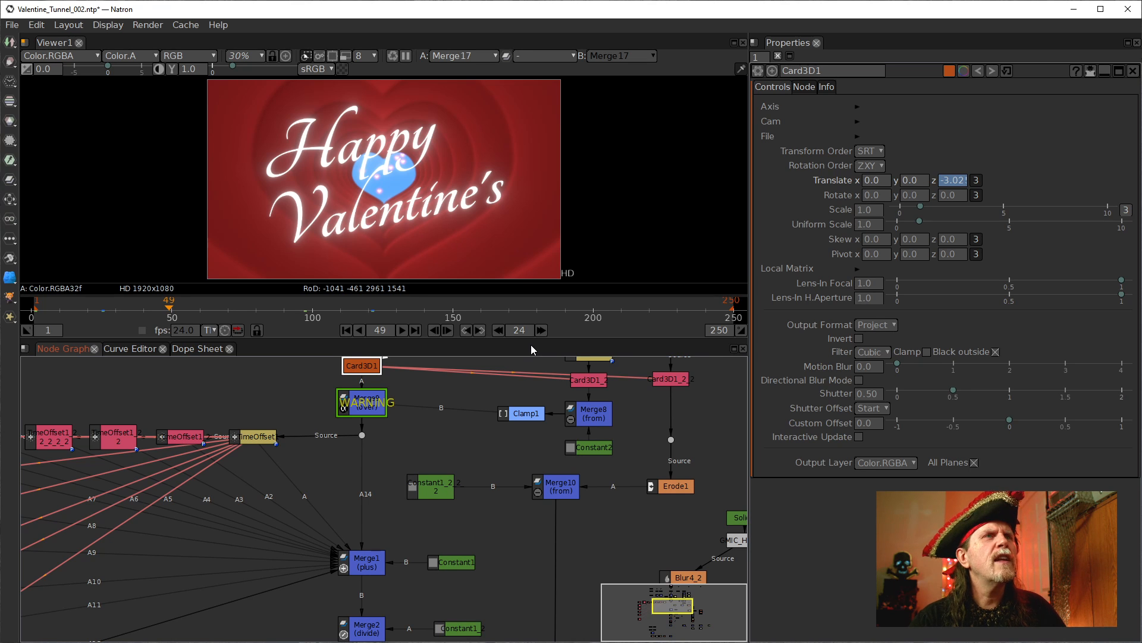
left_click(502, 331)
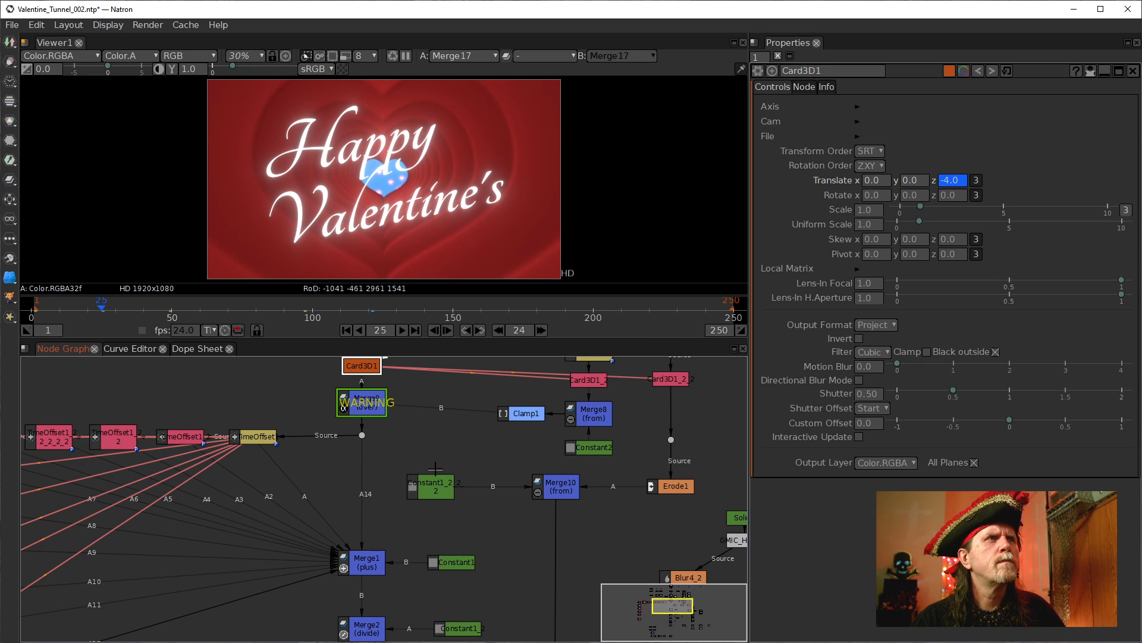
left_click(542, 329)
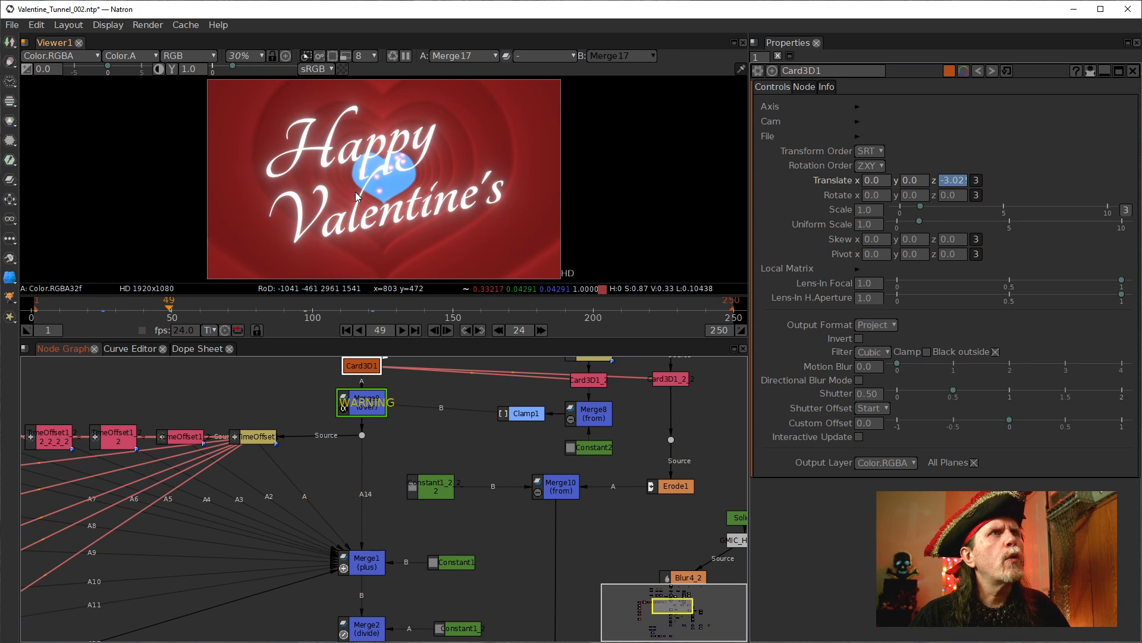
scroll(355, 191, "up", 6)
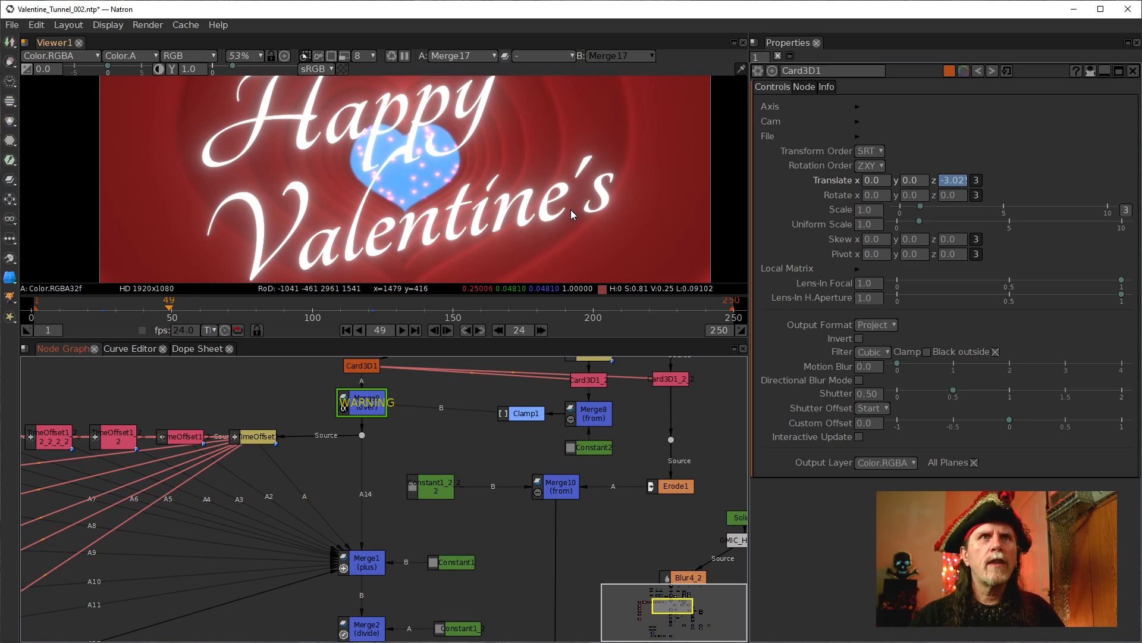
Step: Open Card3D2, key its Z translation at frame 49 and lower the value to push the title deeper into the tunnel
left_click_drag(356, 563, 359, 369)
left_click_drag(345, 533, 355, 395)
left_click_drag(341, 507, 377, 352)
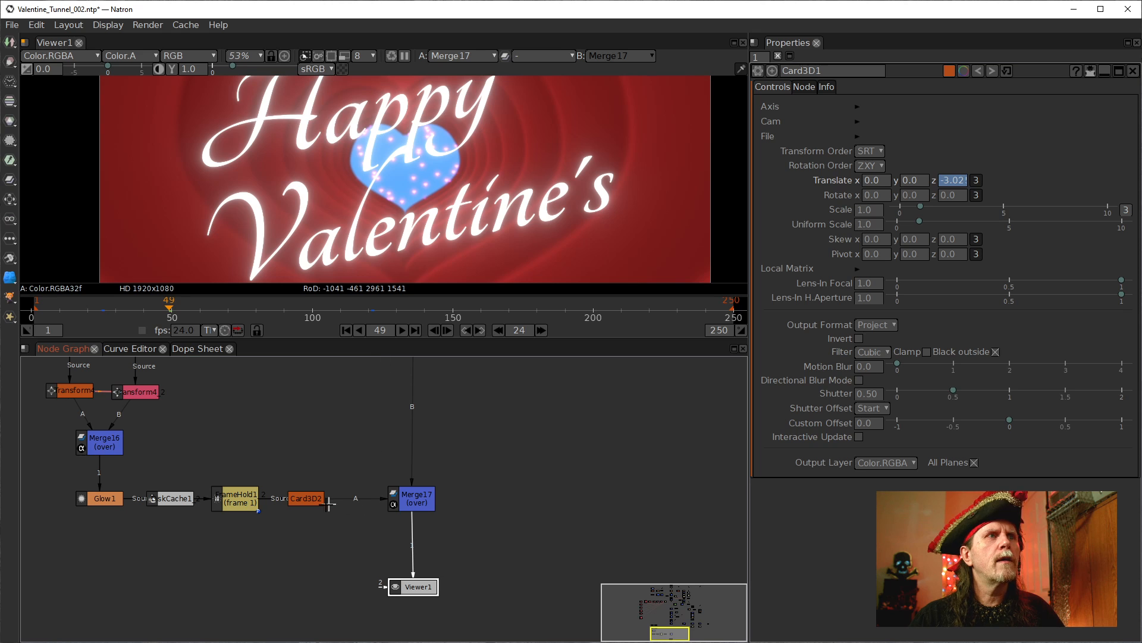
left_click(314, 498)
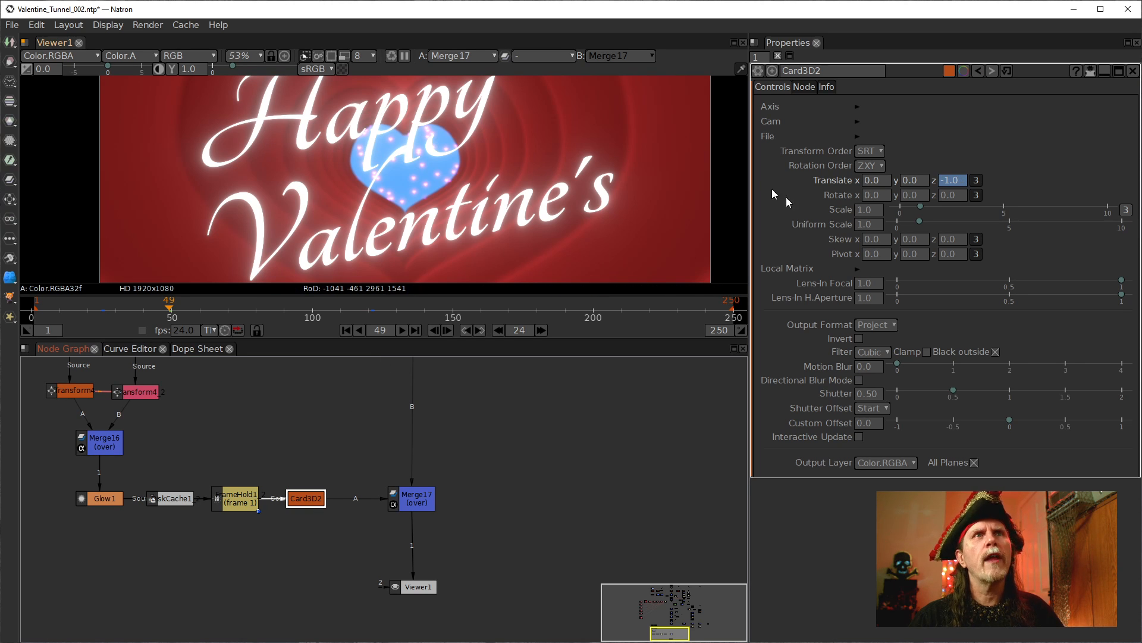
left_click(958, 182)
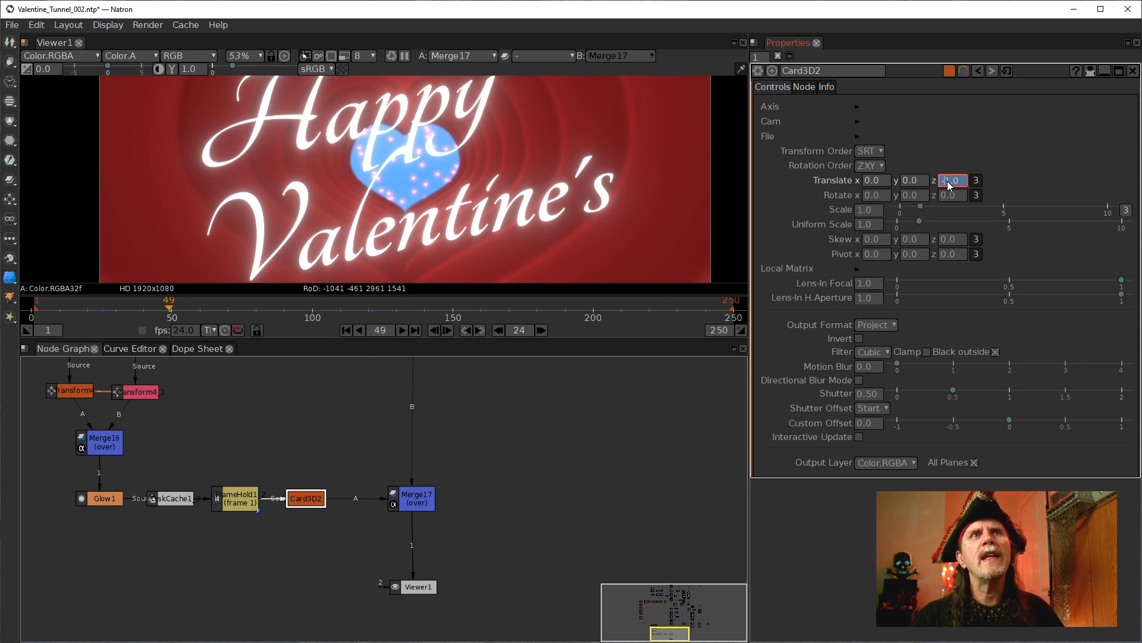
scroll(948, 185, "down", 1)
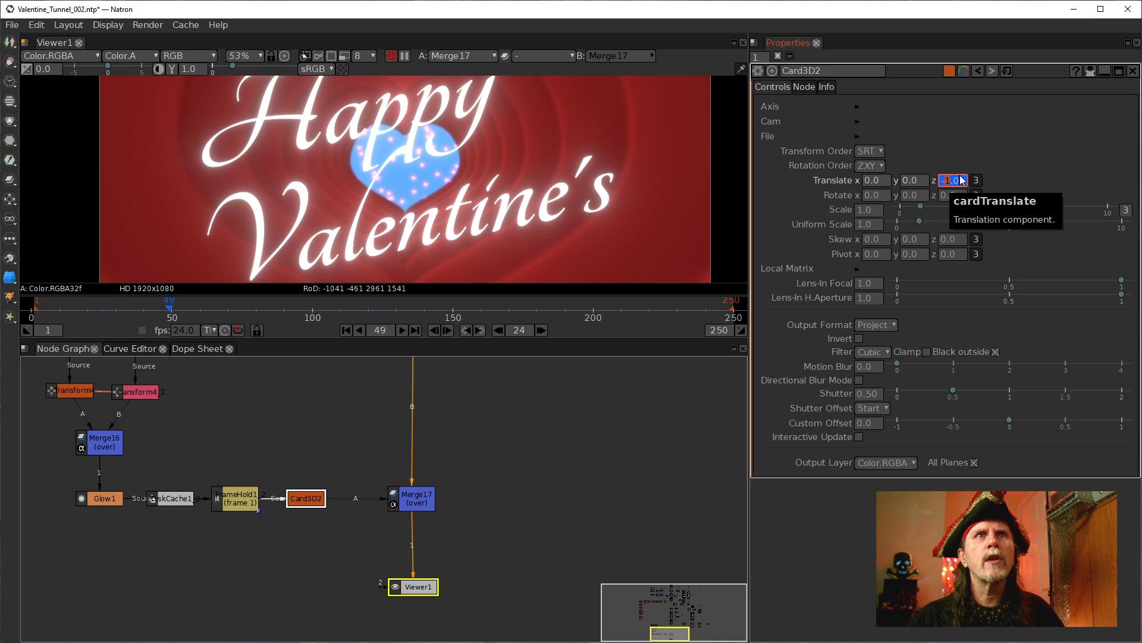
scroll(951, 183, "down", 1)
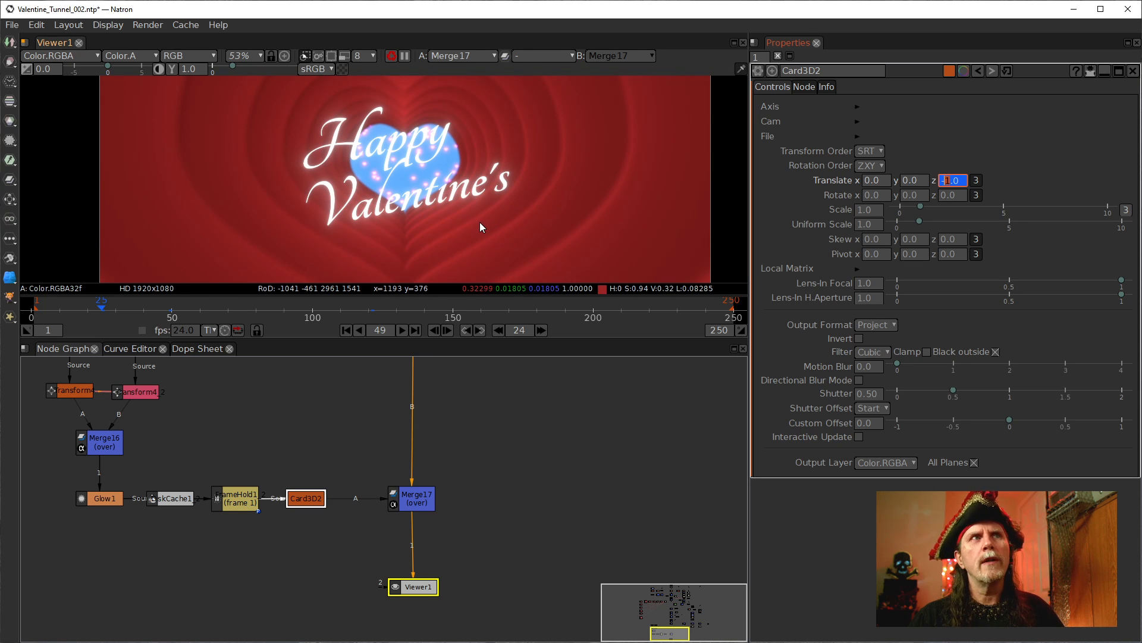
Step: Go back to the keyframe at frame 25 and inspect the title's size against the tunnel
scroll(480, 217, "down", 3)
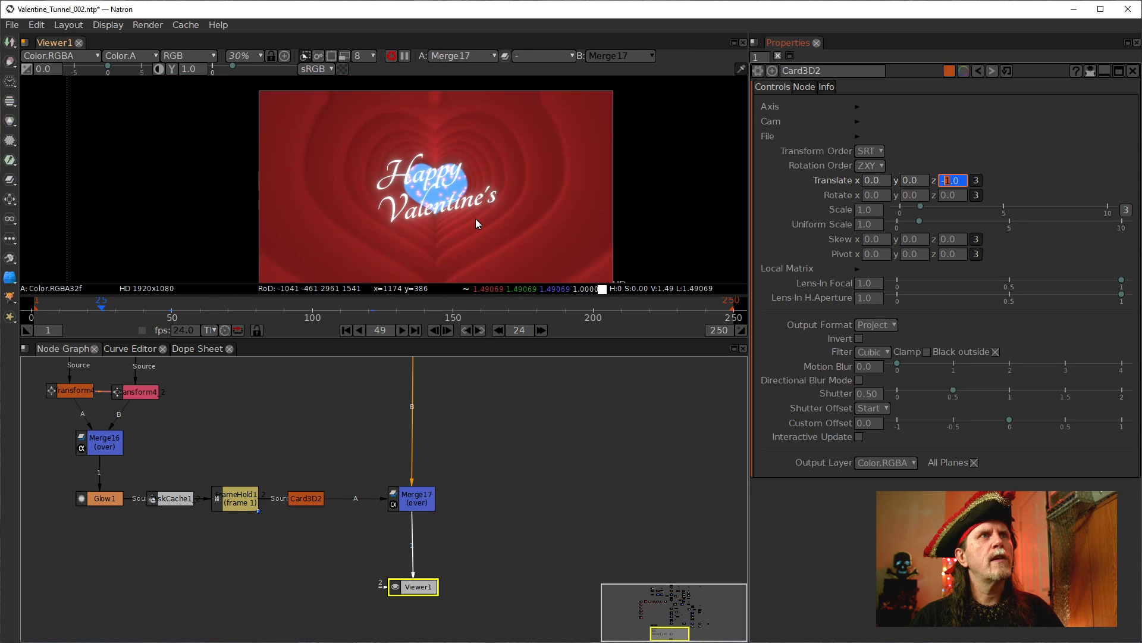
left_click_drag(499, 220, 440, 169)
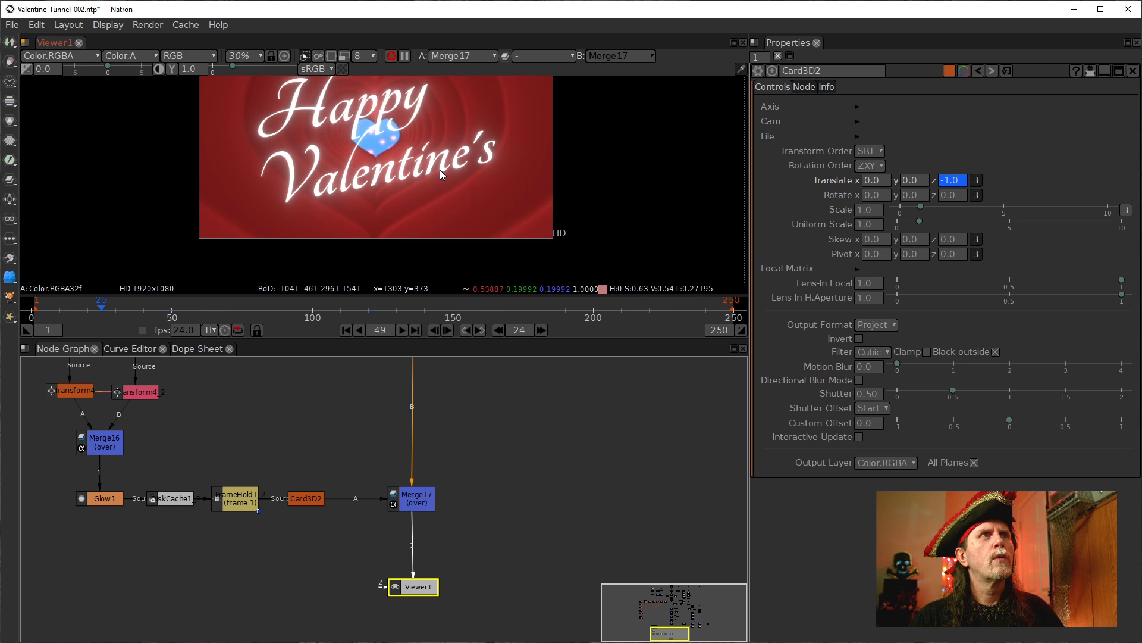
scroll(437, 155, "up", 3)
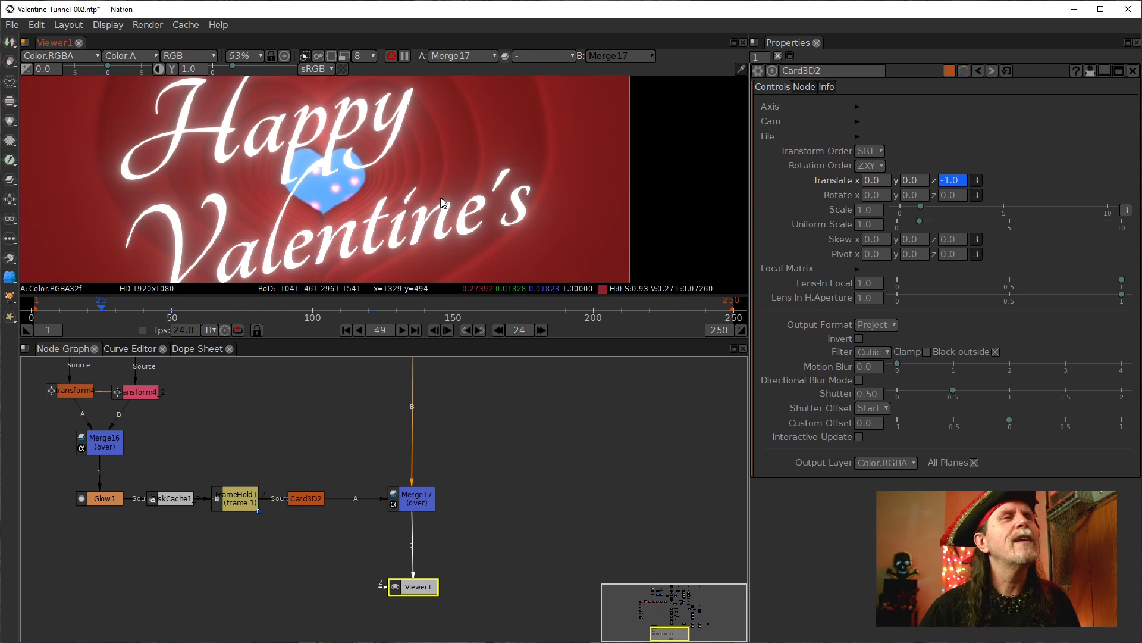
Step: Set Card3D2's Z translation at frame 25 to -2.8 so the title sits deeper in the tunnel
left_click_drag(395, 203, 439, 202)
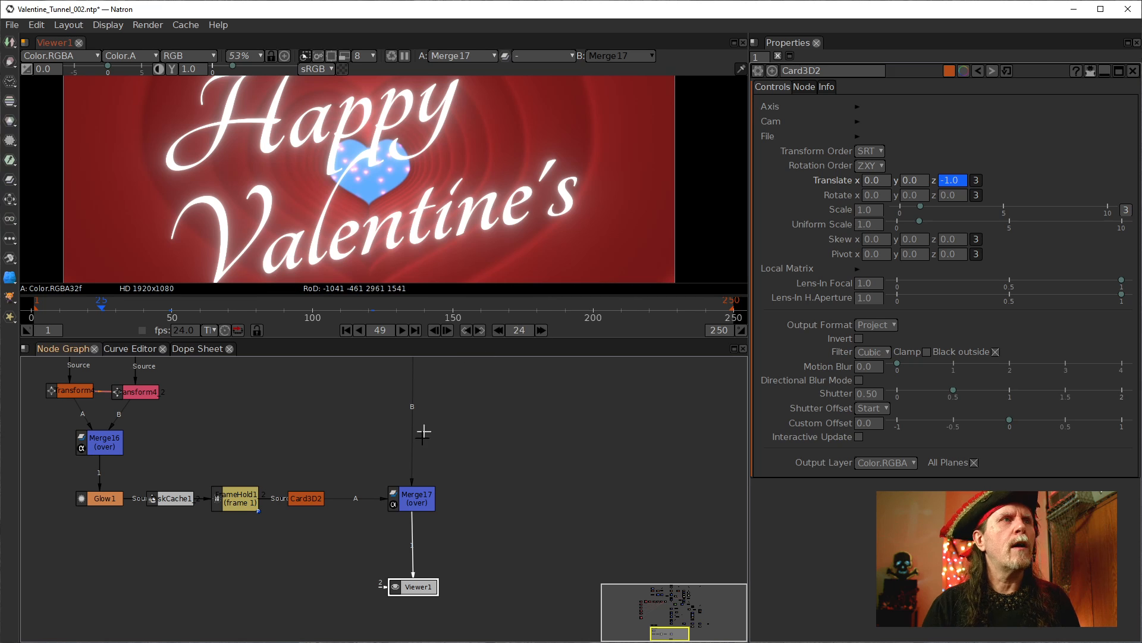
left_click(308, 503)
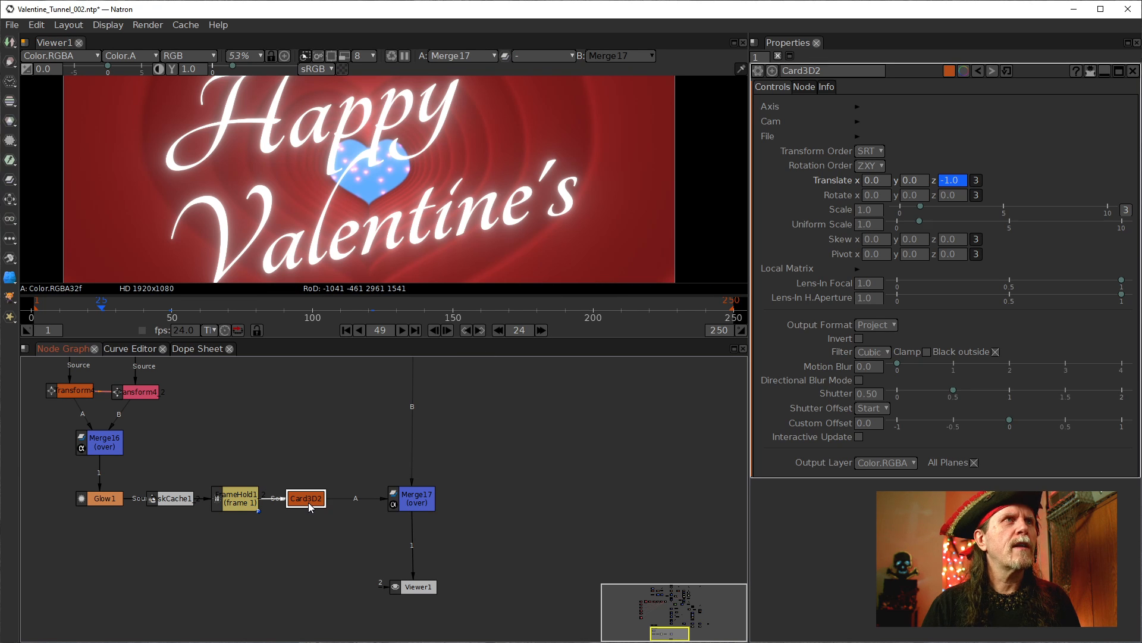
left_click(955, 183)
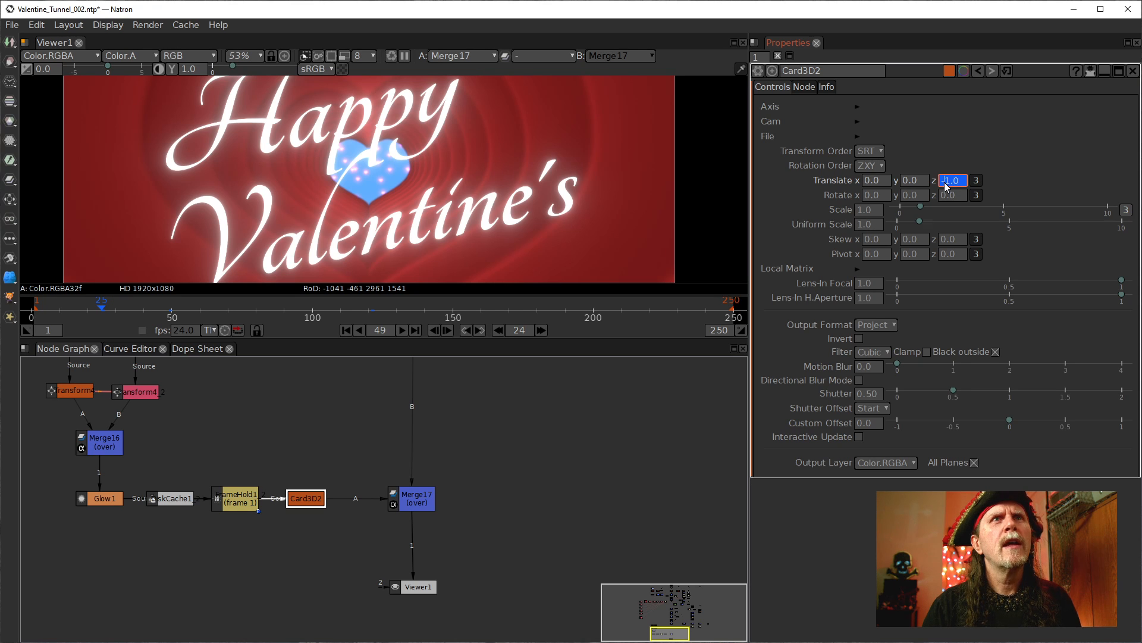
scroll(944, 182, "down", 1)
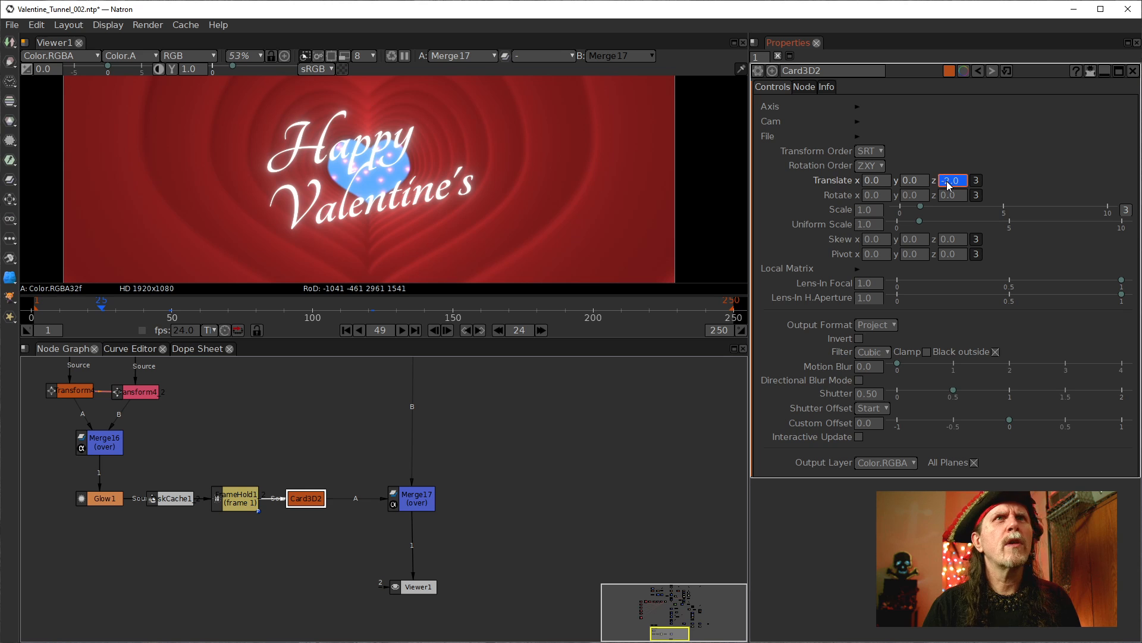
scroll(947, 180, "down", 1)
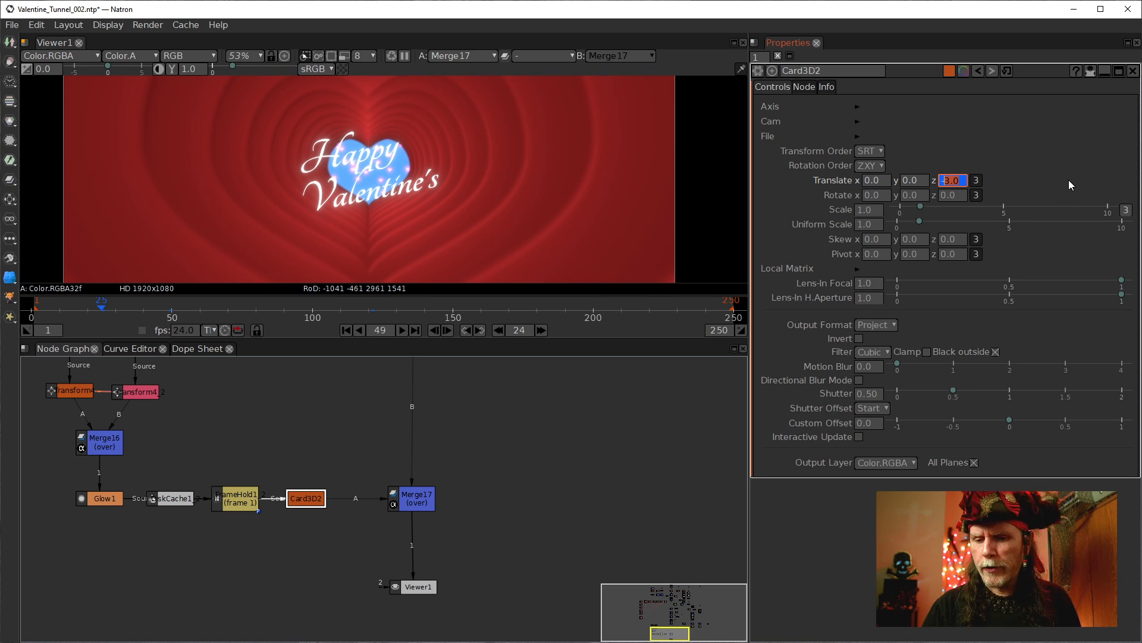
type("2.8")
key("Return")
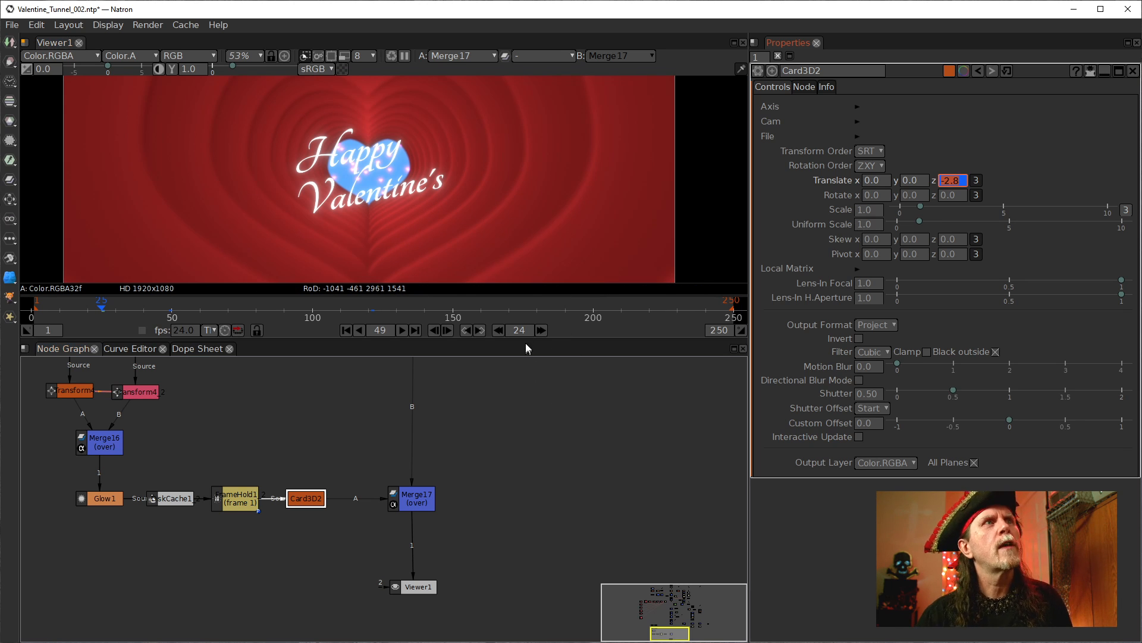
Step: Examine the whole composite with its region outline at frame 25, and check the bounding box settings of Merge17 and Merge11
left_click(414, 586)
scroll(414, 216, "down", 4)
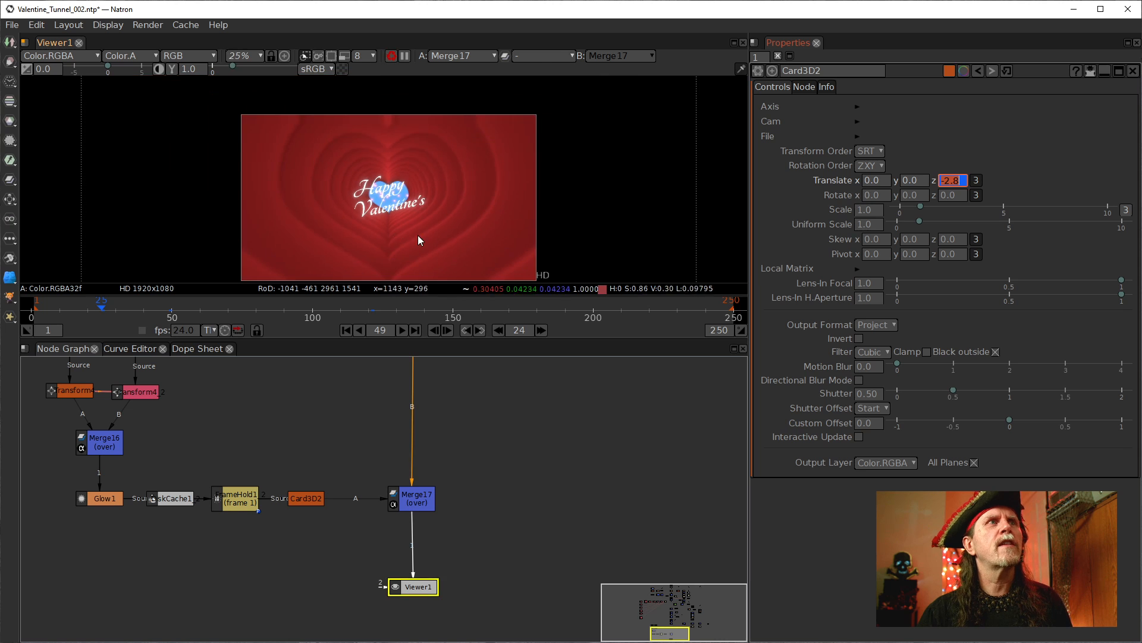
left_click_drag(418, 235, 399, 184)
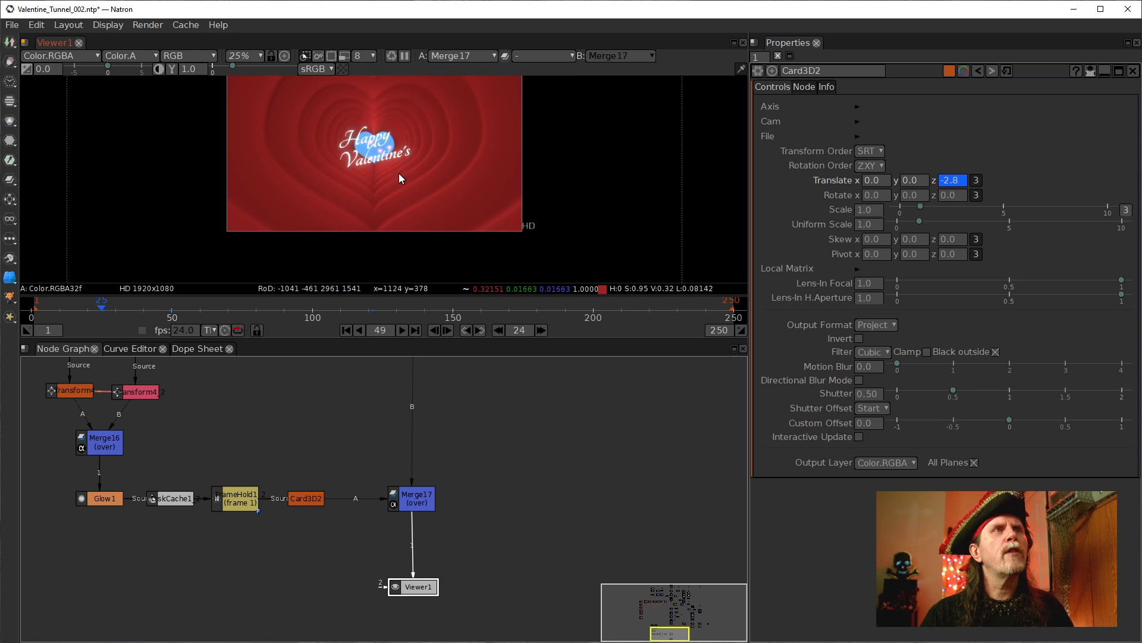
left_click_drag(391, 171, 377, 217)
scroll(315, 182, "down", 2)
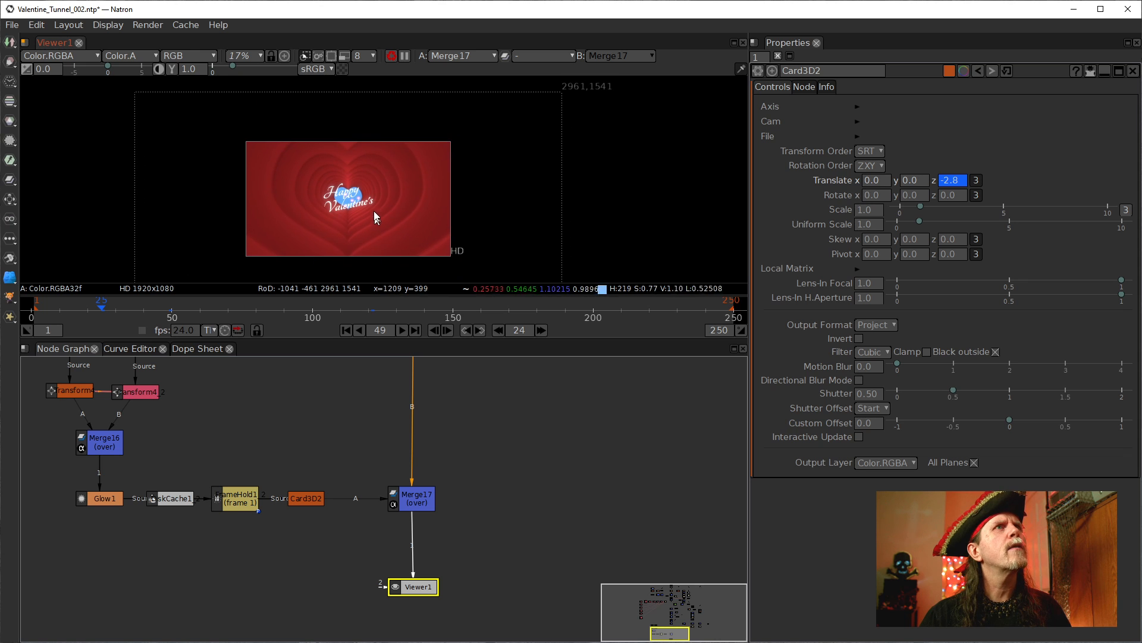
left_click(409, 497)
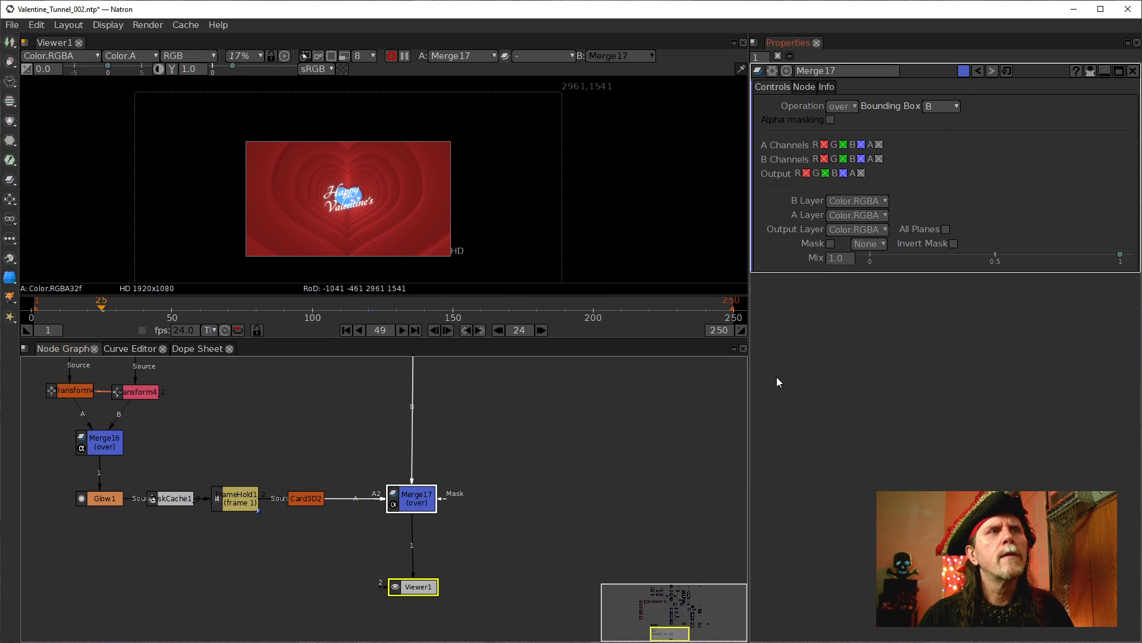
left_click_drag(536, 468, 432, 597)
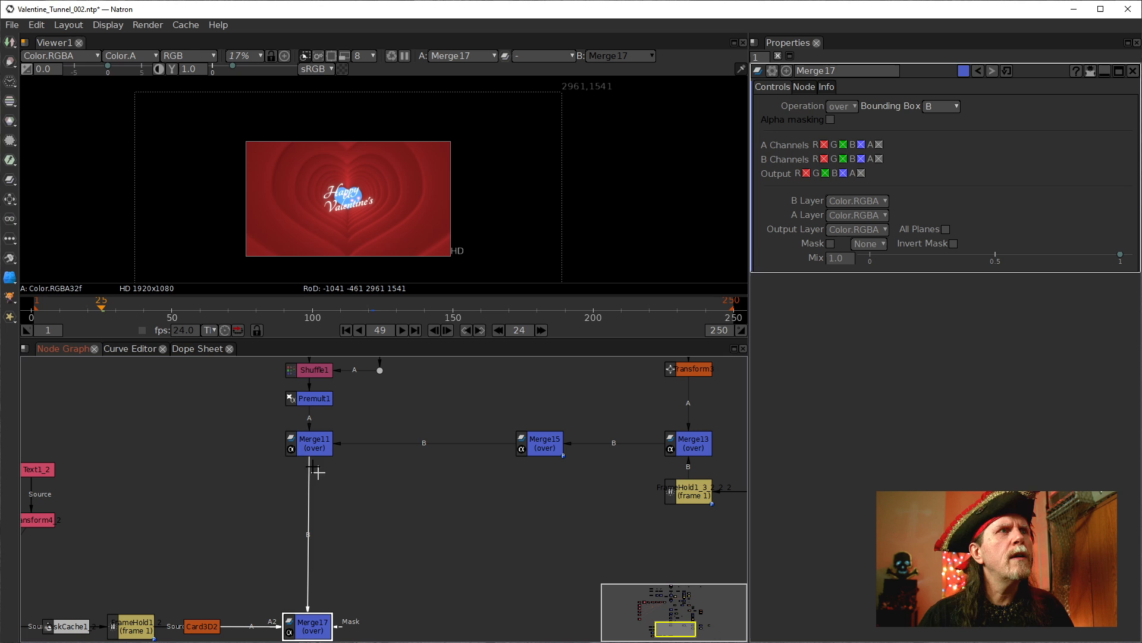
left_click(301, 439)
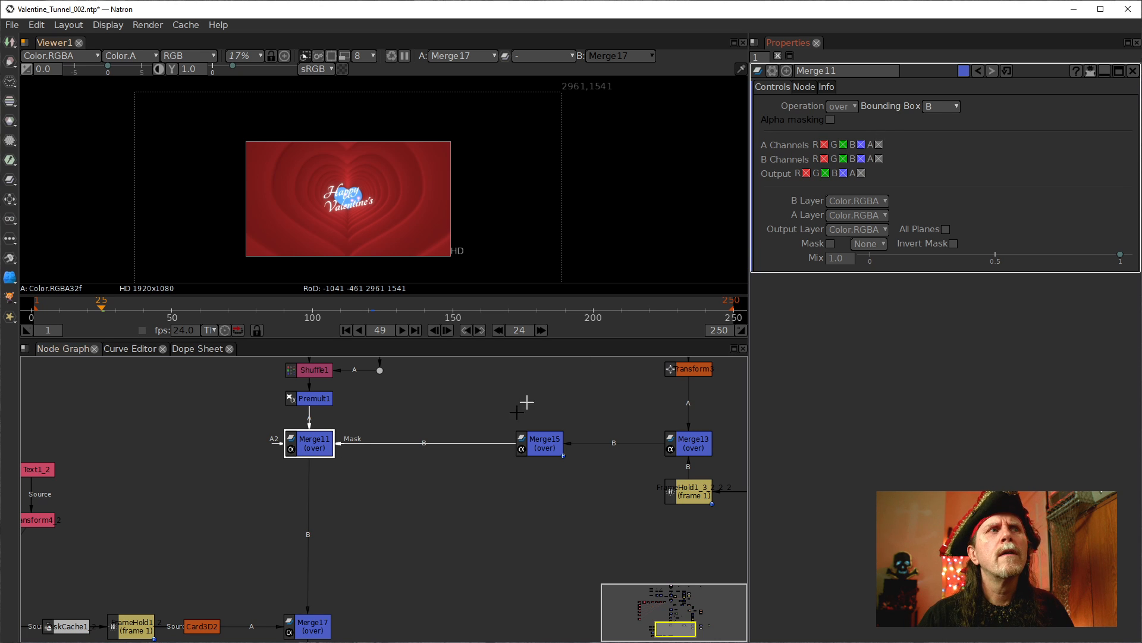
left_click_drag(339, 499, 309, 485)
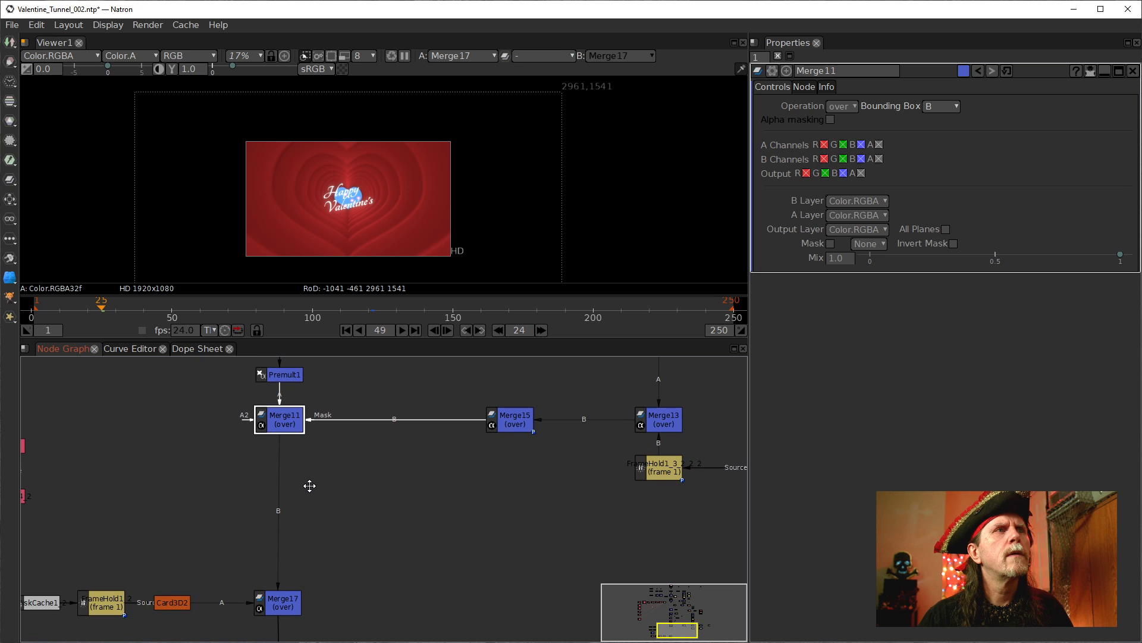
Step: Inspect Merge15 between Merge11 and Merge13, and disable the node
left_click(508, 417)
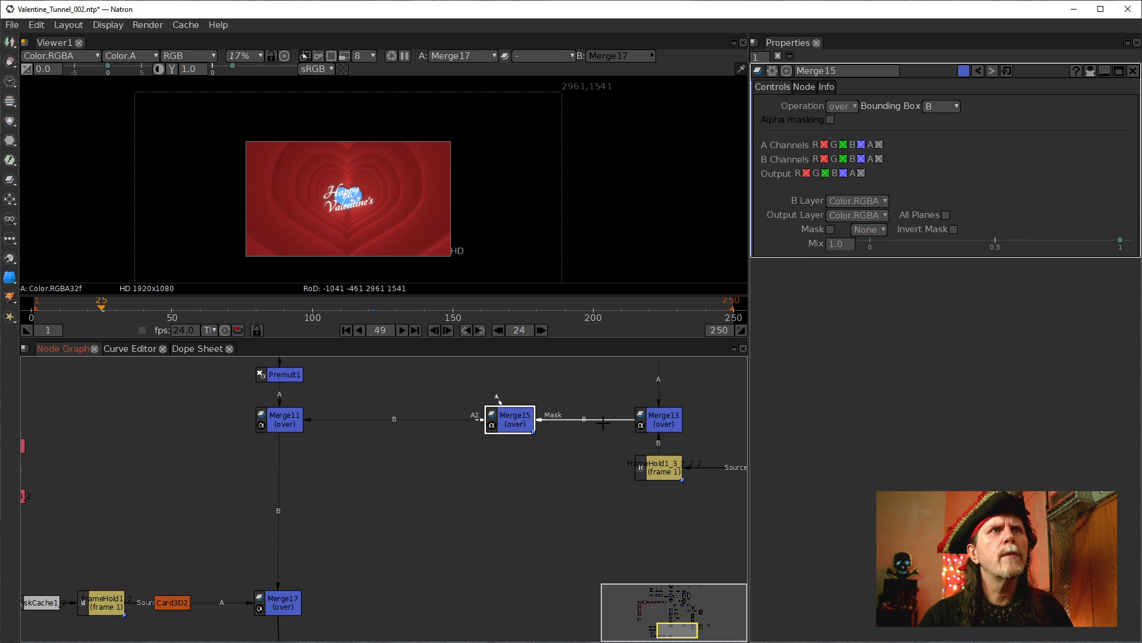
left_click_drag(599, 441, 471, 505)
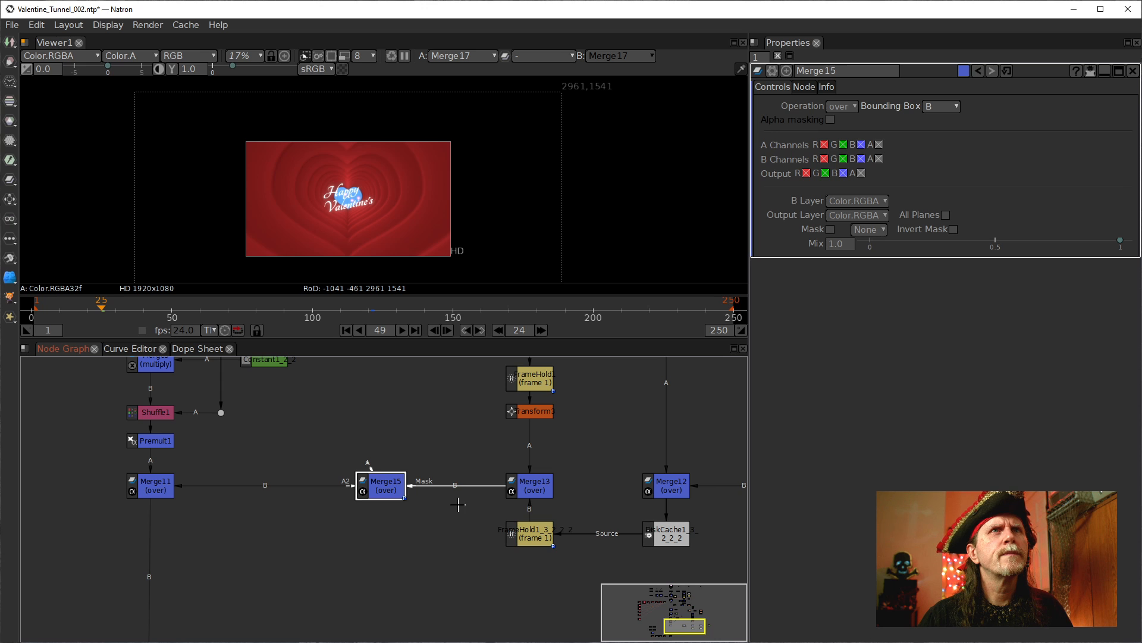
key("d")
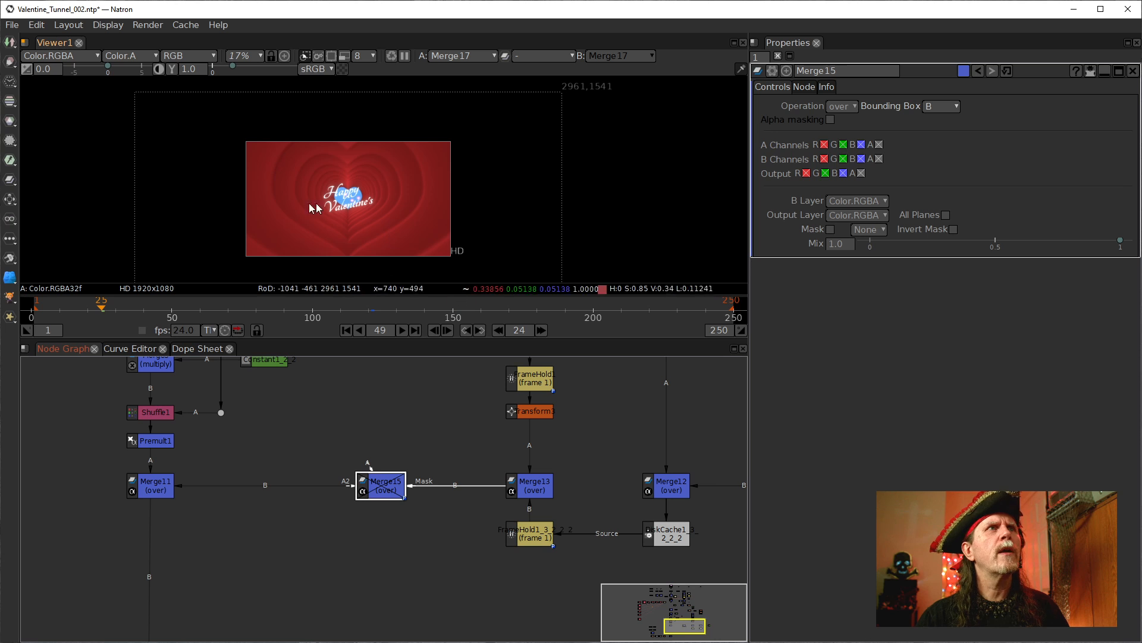
left_click_drag(387, 485, 521, 377)
left_click_drag(403, 459, 397, 533)
left_click_drag(554, 495, 297, 486)
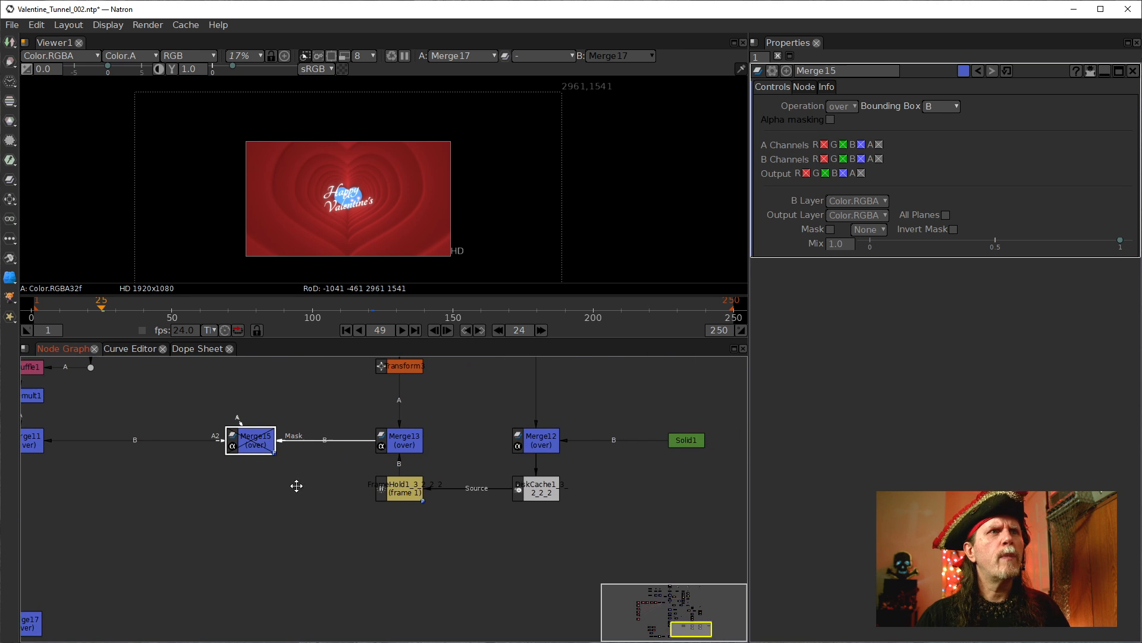
Step: Set Merge12's bounding box to B and check the same setting on Merge13 and Merge15
left_click(546, 446)
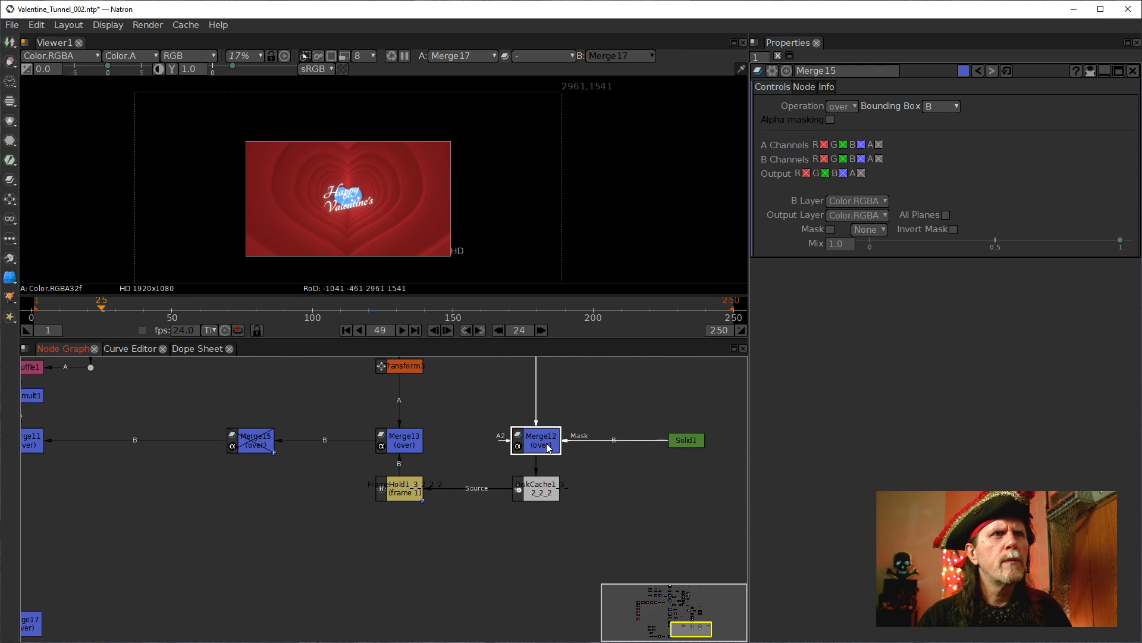
double_click(545, 441)
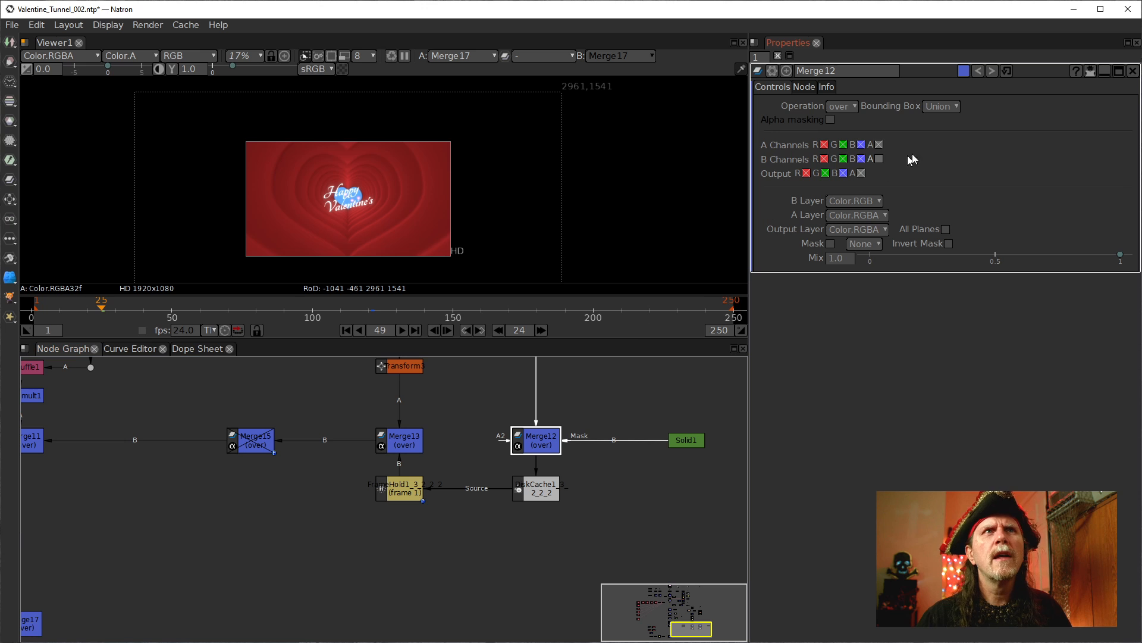
left_click(938, 108)
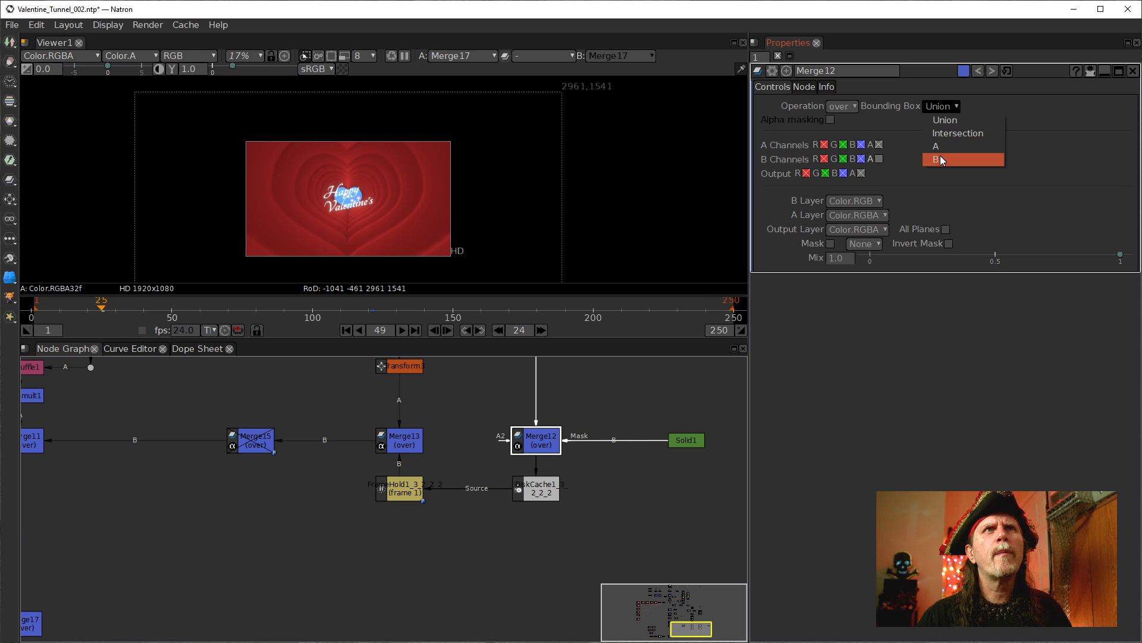
left_click(940, 156)
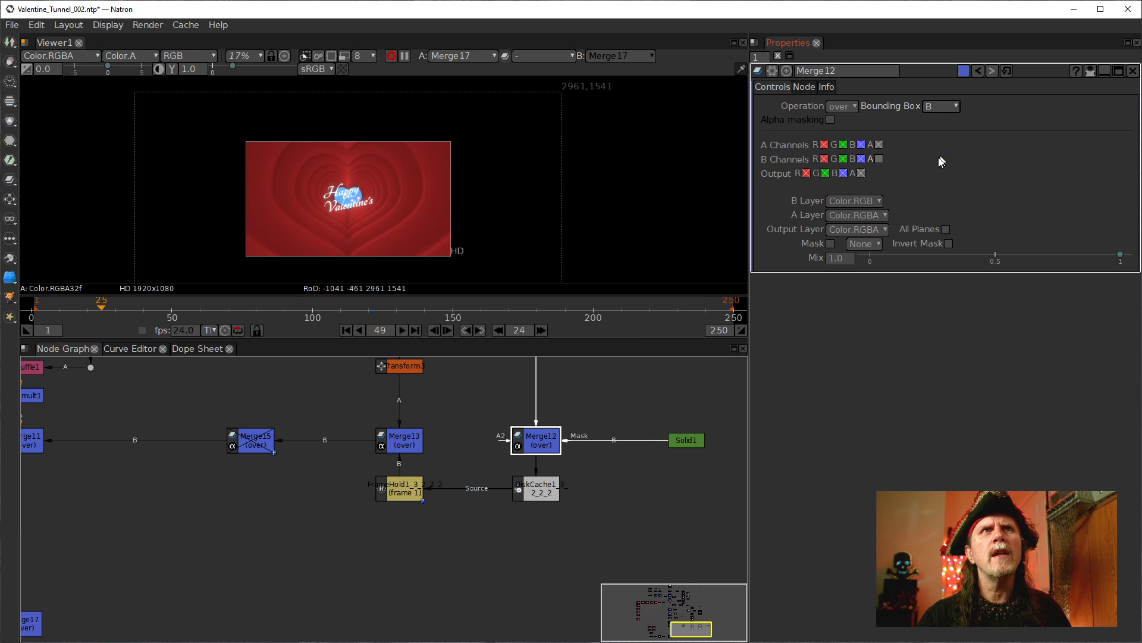
double_click(413, 440)
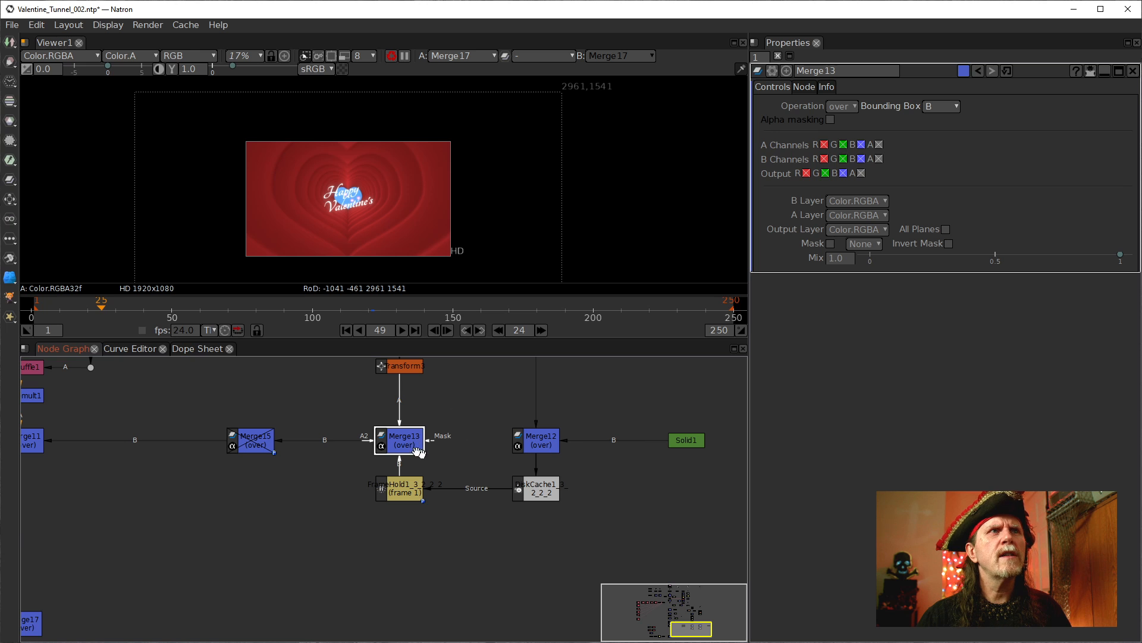
double_click(249, 443)
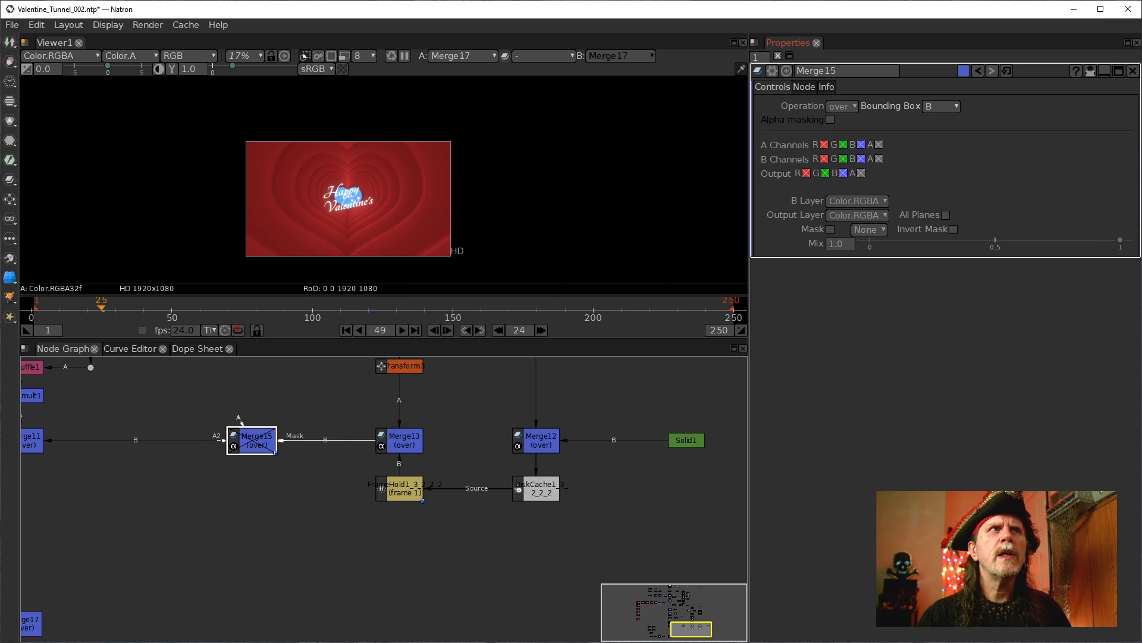
Step: Look over the tunnel branch, return to the end of the node tree, and fit the full composite in the viewer
left_click_drag(194, 557, 150, 605)
left_click_drag(415, 542, 283, 574)
mouse_move(386, 393)
left_mouse_down()
mouse_move(380, 462)
mouse_move(378, 404)
left_mouse_up()
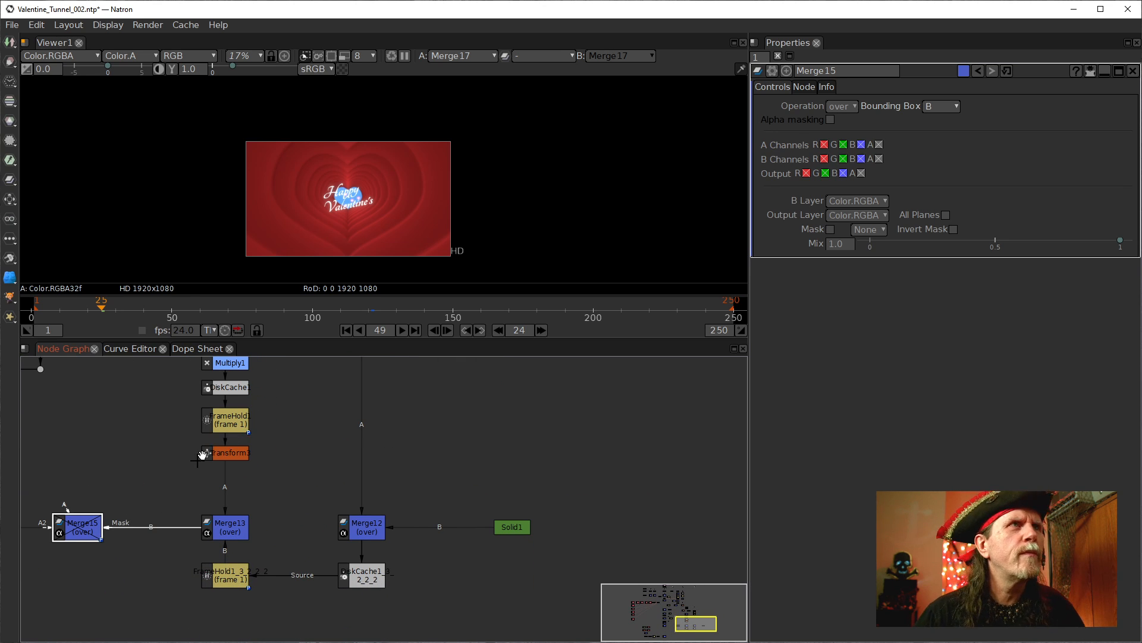
left_click_drag(200, 459, 412, 453)
left_click_drag(57, 541, 345, 363)
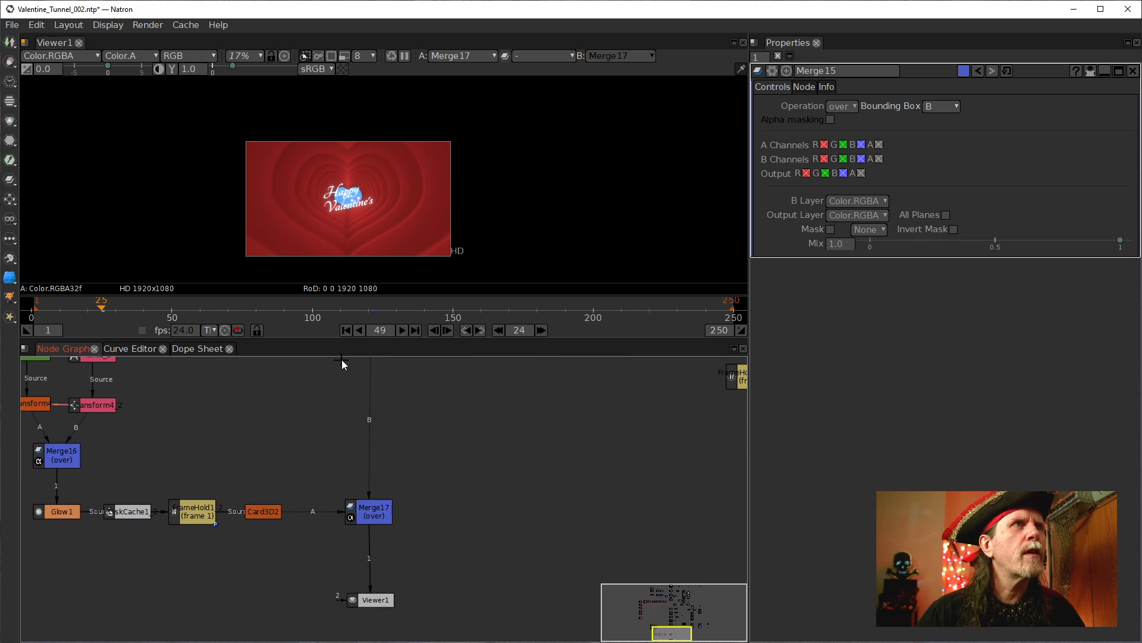
left_click(364, 213)
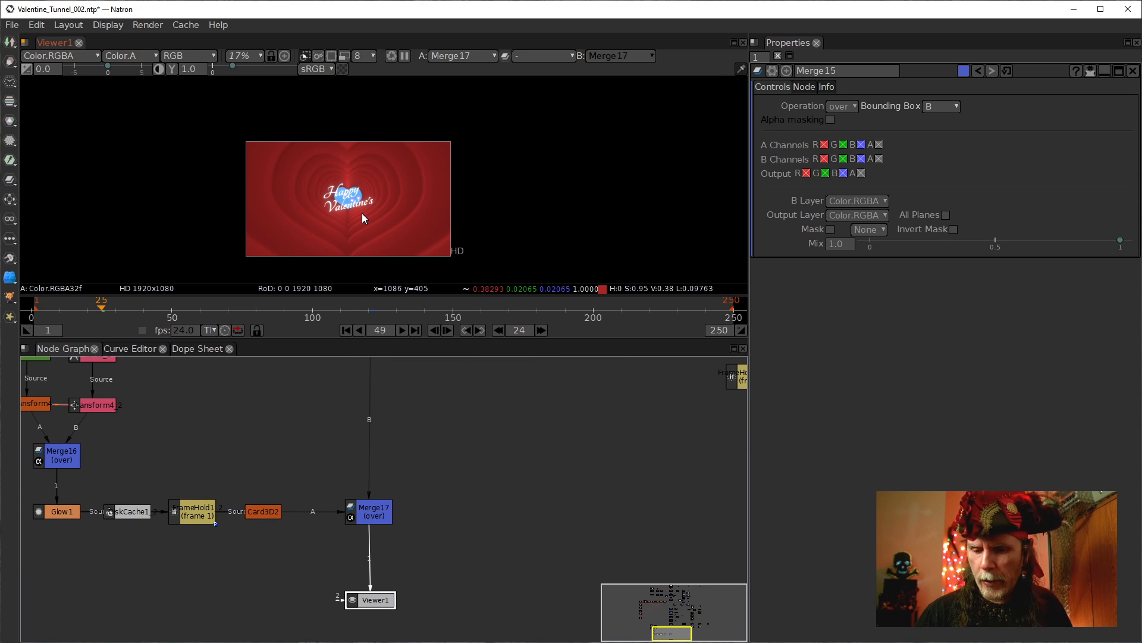
key("ctrl+0")
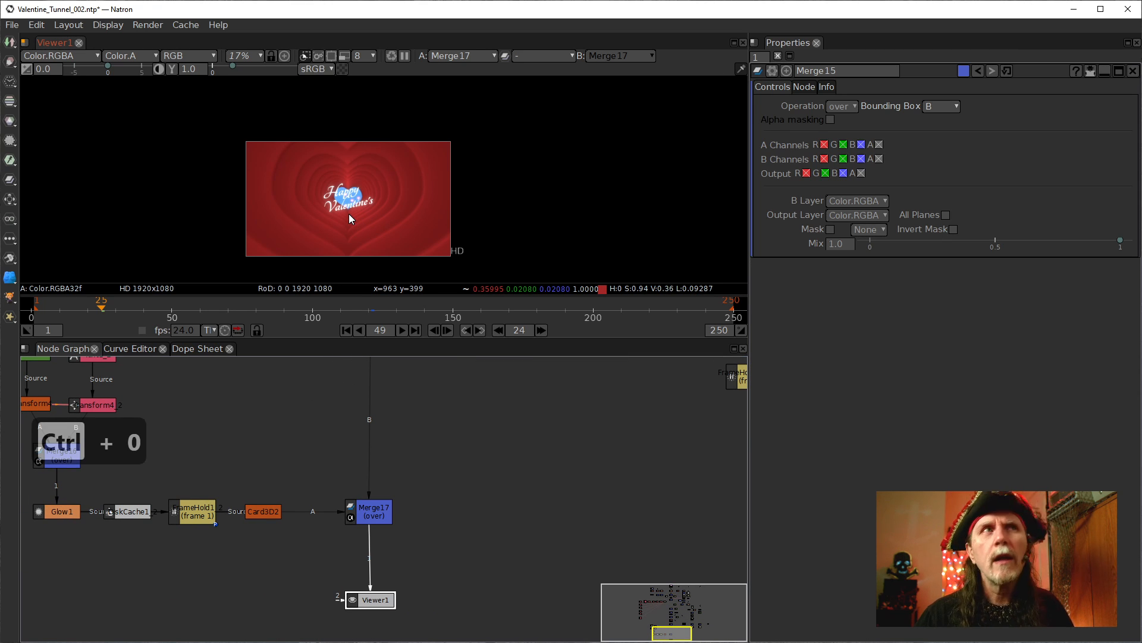
key("f")
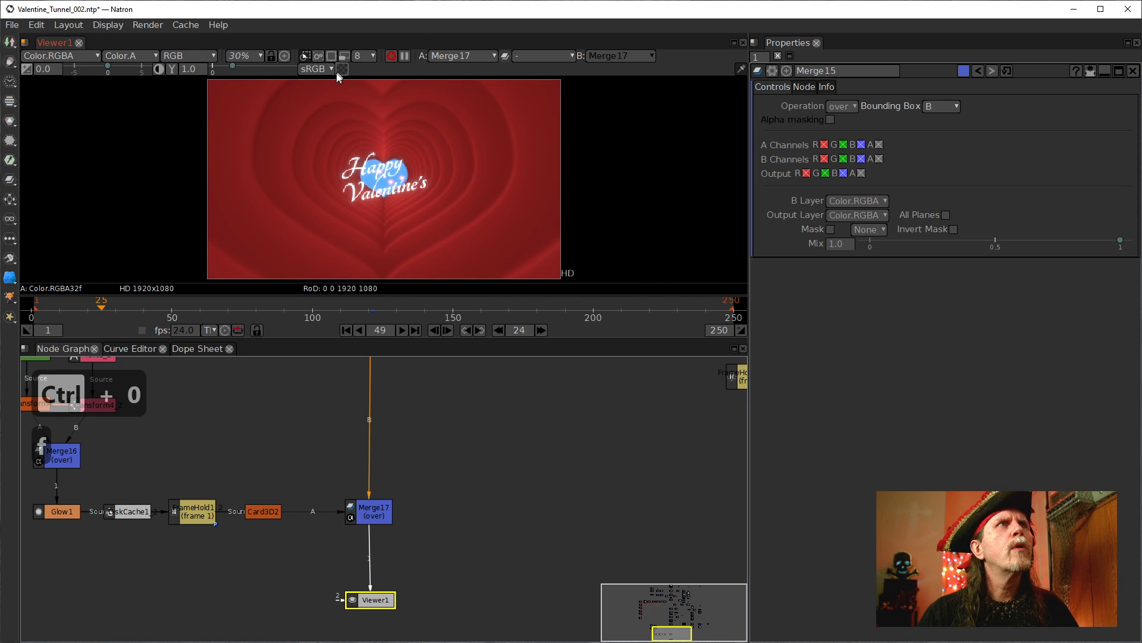
Step: Play the composite from frame 25 to check how the title moves with the tunnel, and return to frame 25
left_click(402, 330)
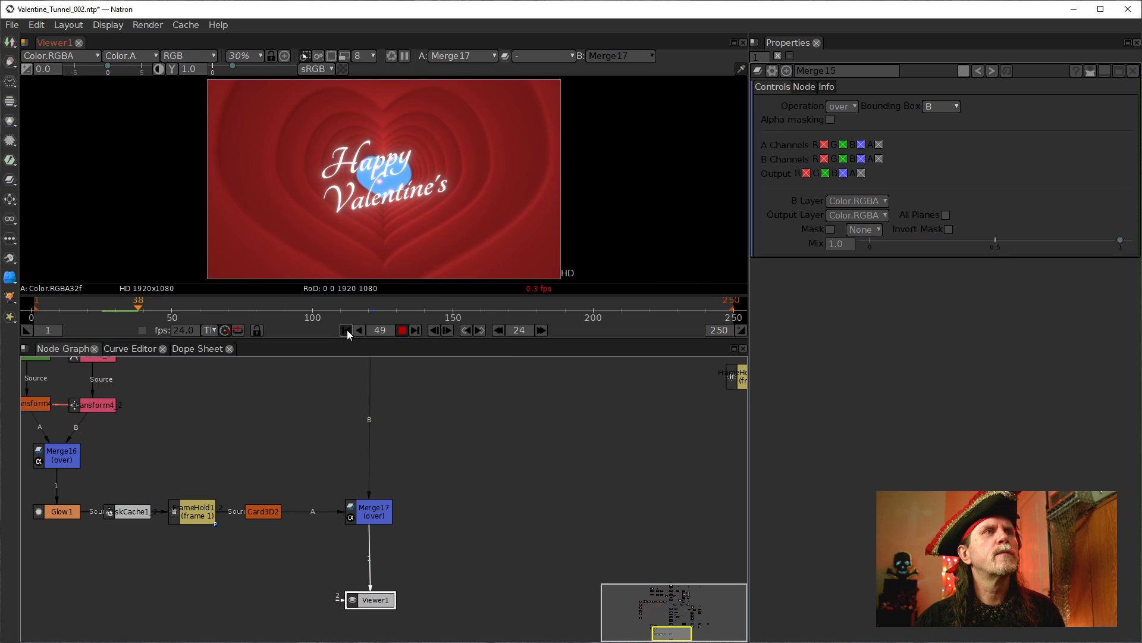
left_click(102, 312)
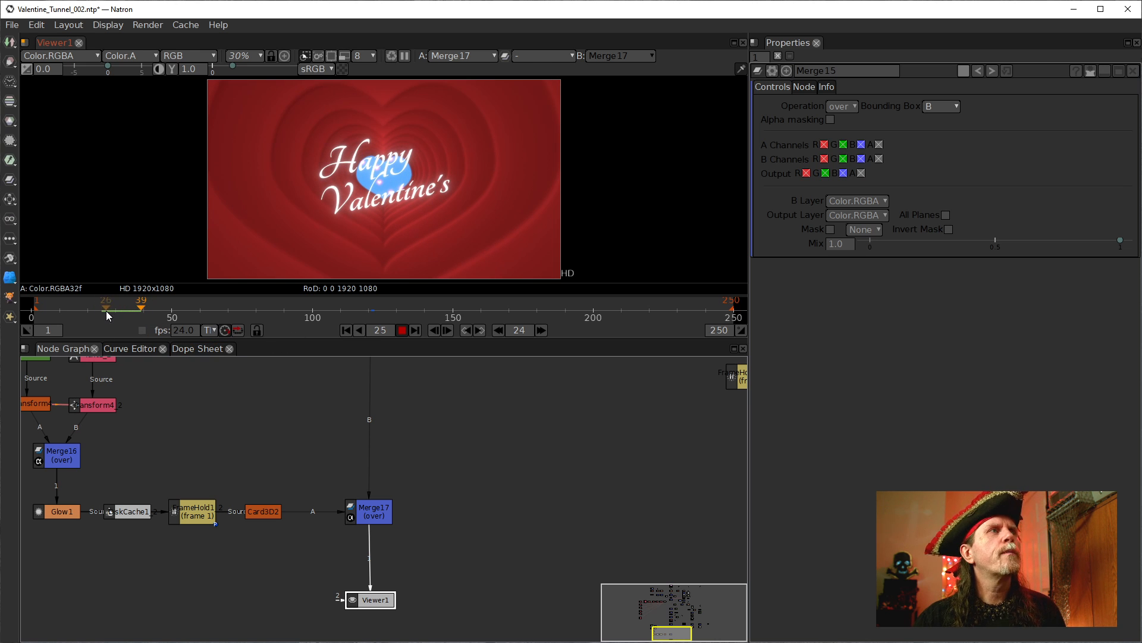
key("l")
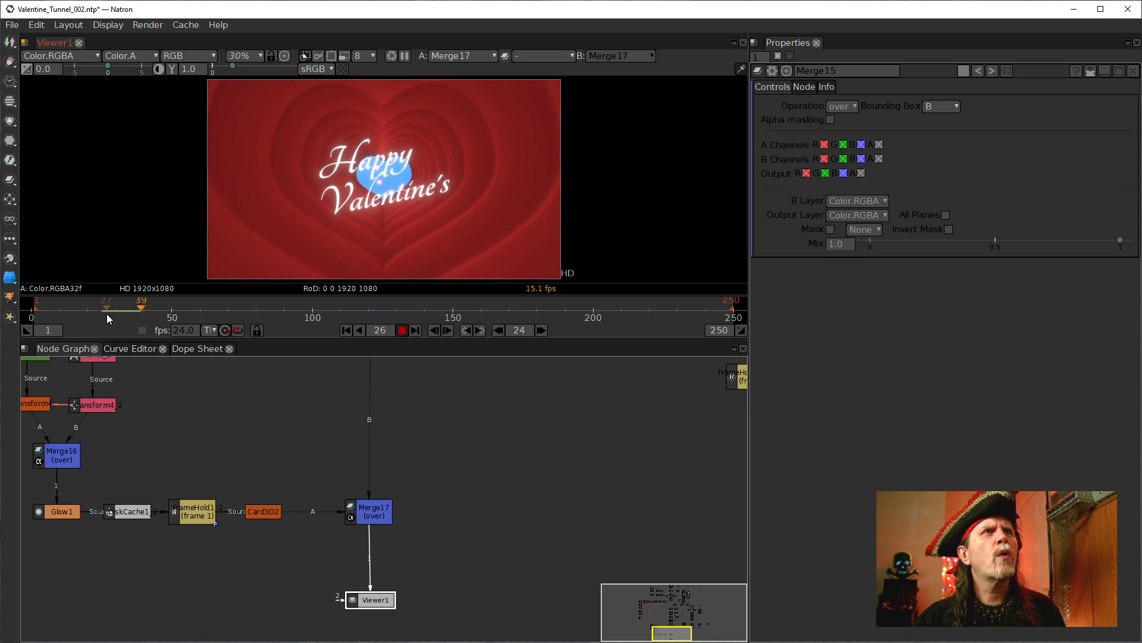
key("k")
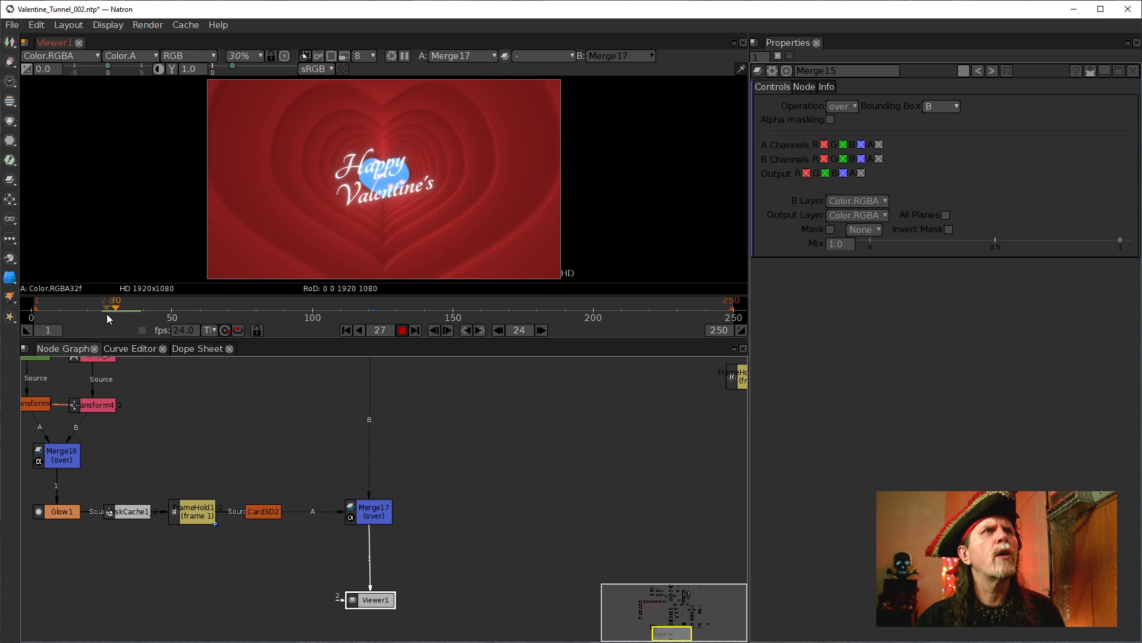
left_click(106, 314)
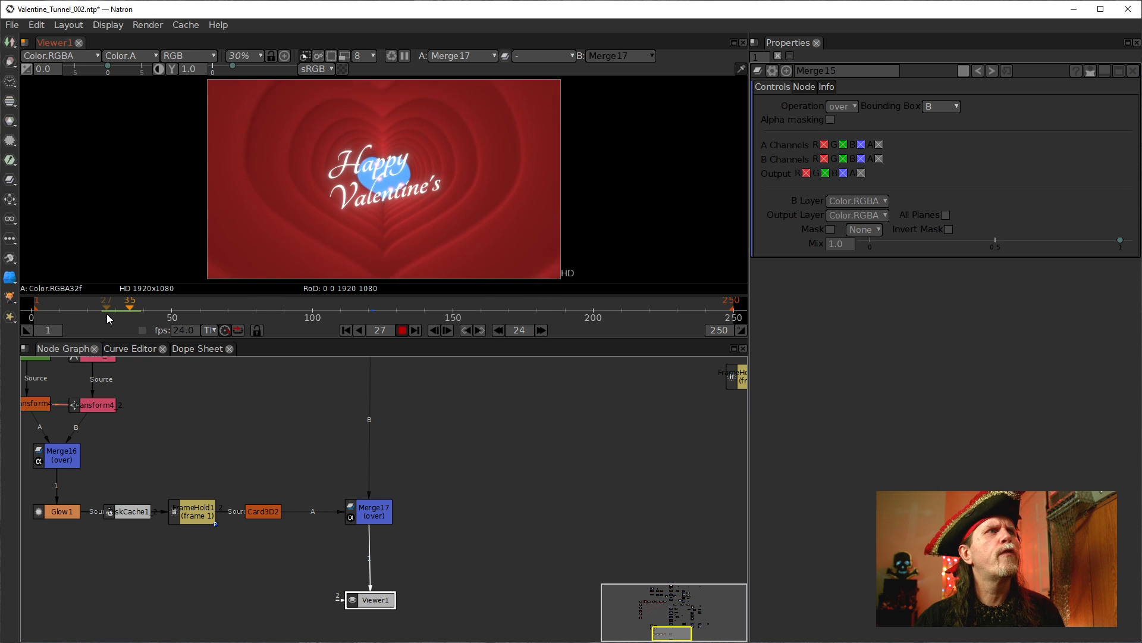
left_click(403, 333)
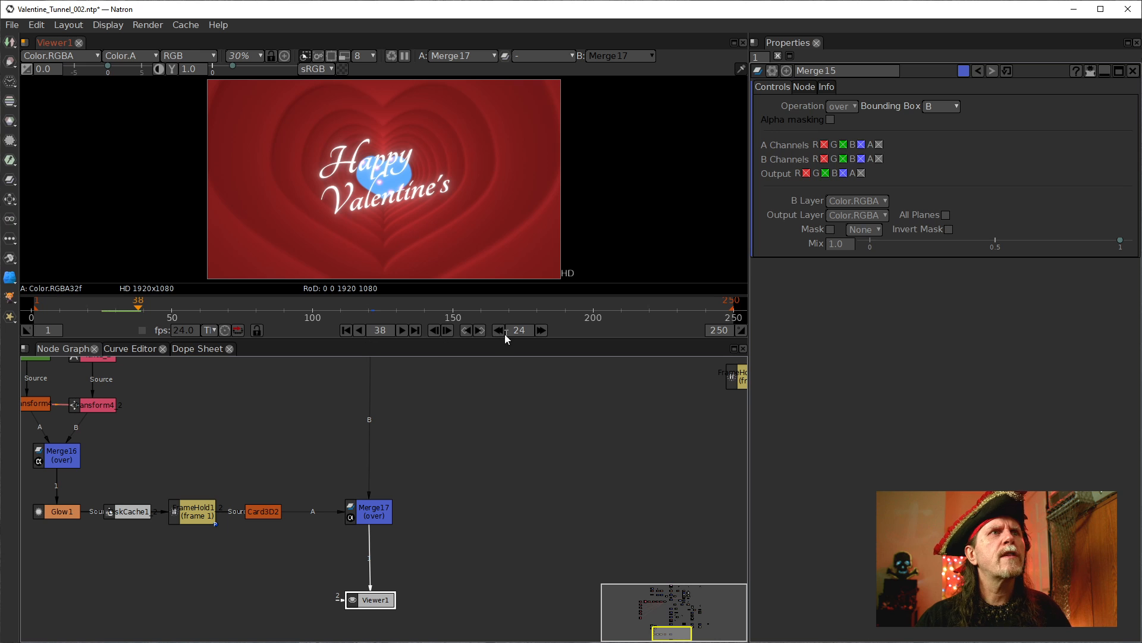
left_click(102, 323)
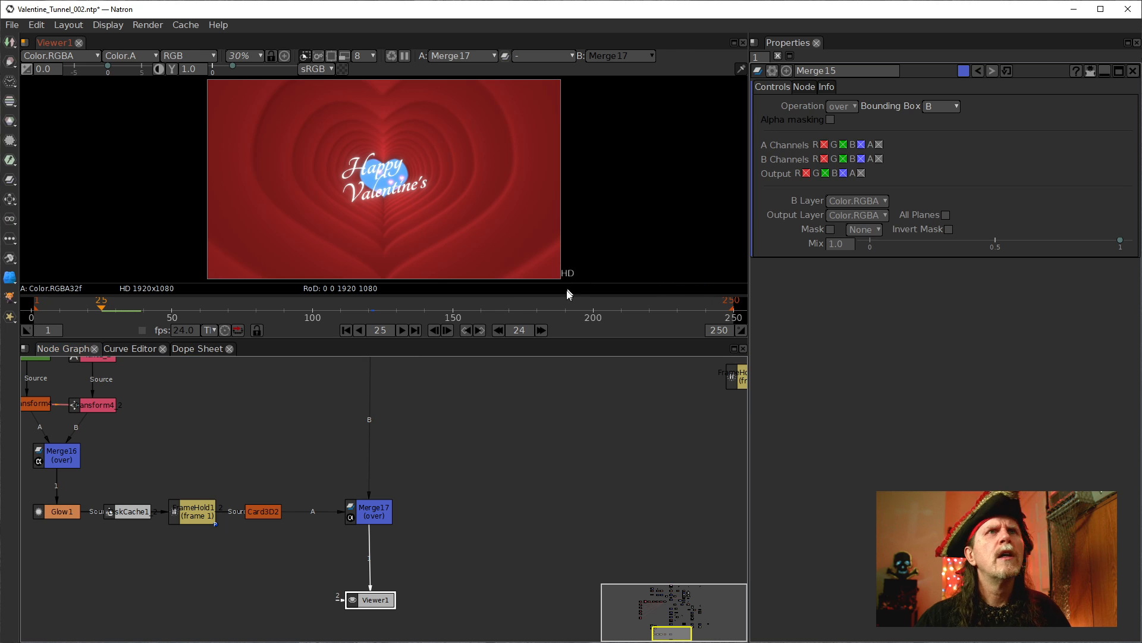
Step: Try a Translate z of -2.4 on Card3D2 at frame 25
left_click(269, 513)
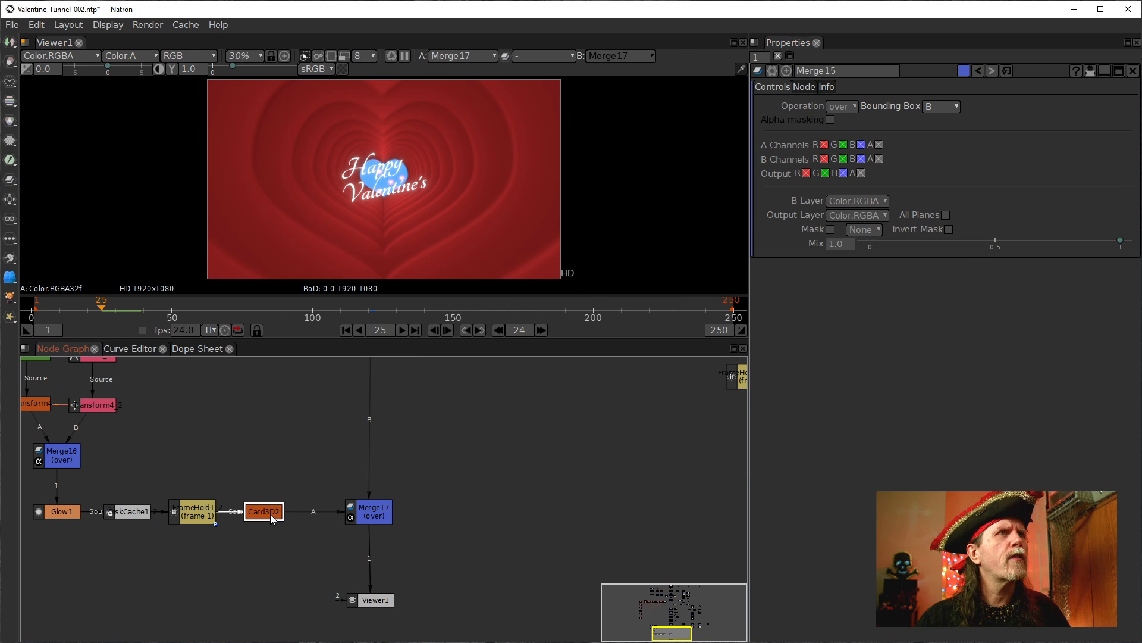
scroll(416, 202, "up", 10)
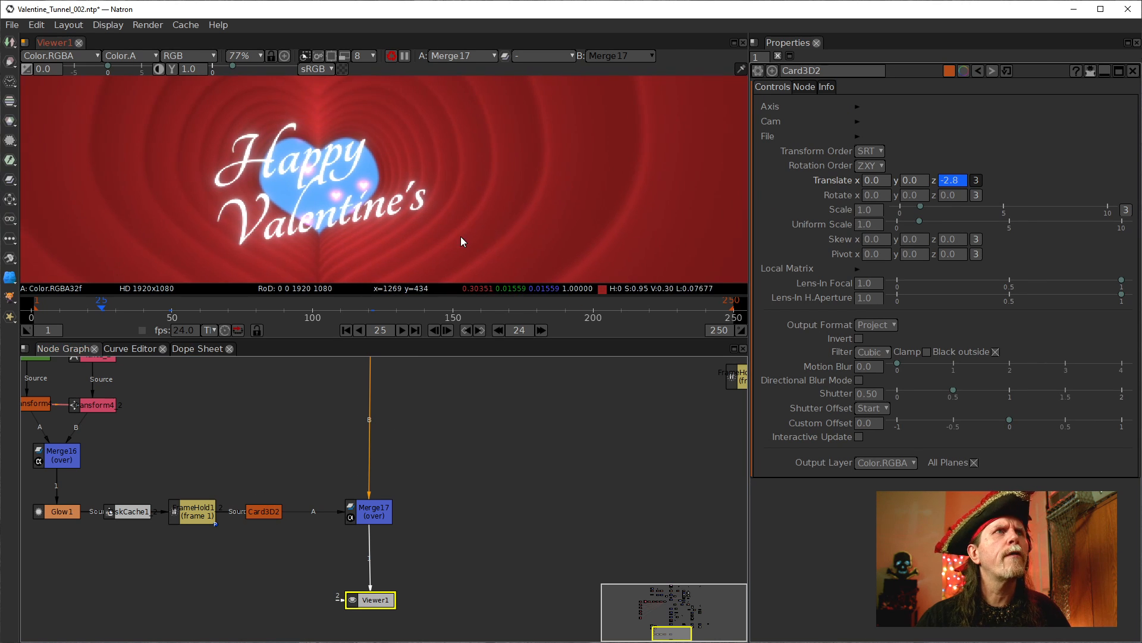
left_click(953, 181)
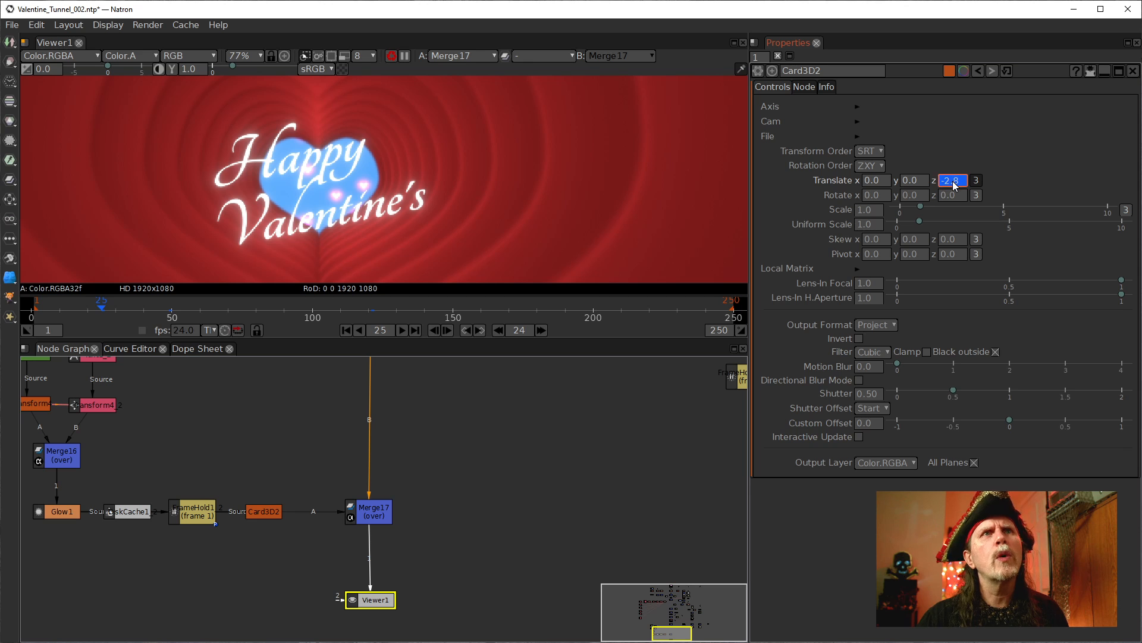
left_click_drag(960, 181, 954, 180)
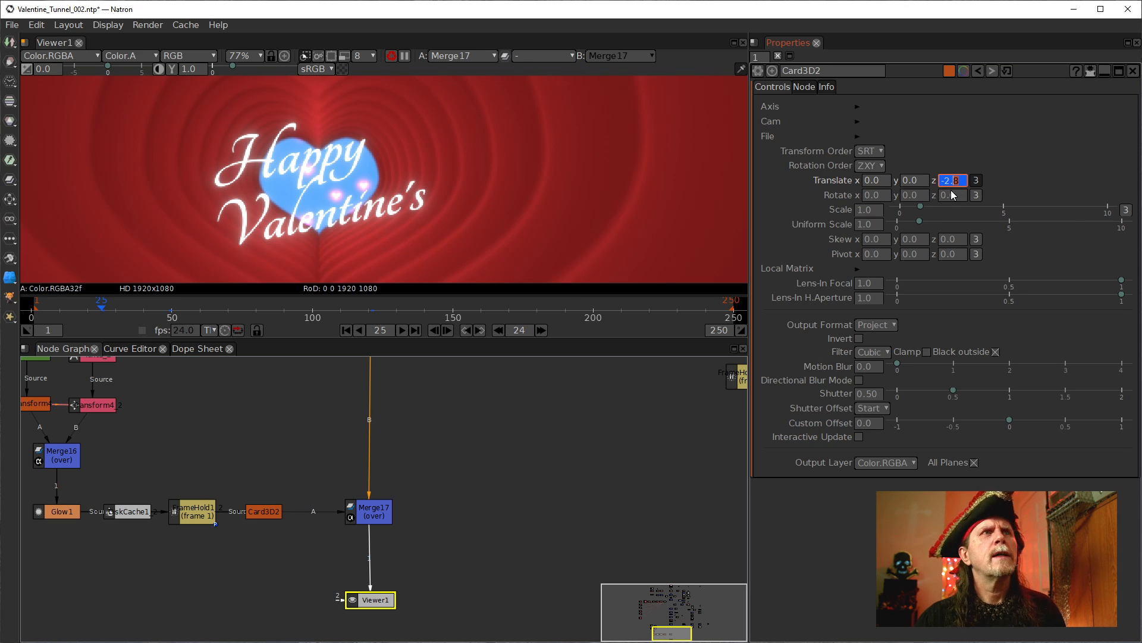
type("4")
key("Return")
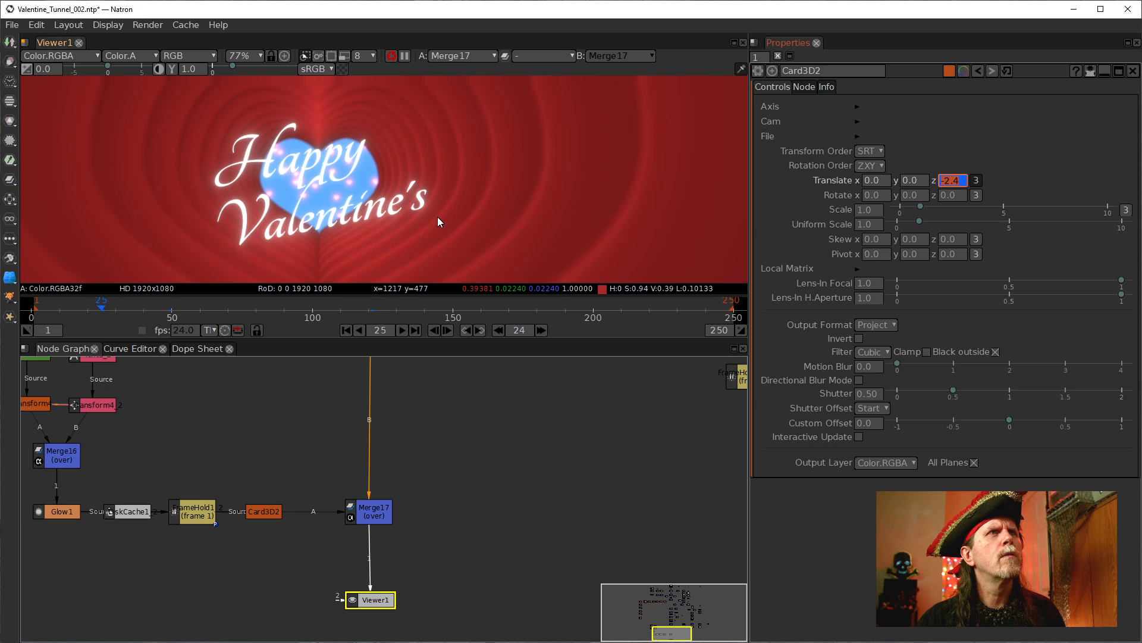
Step: Return Card3D2's Translate z to -2.8 at frame 25 and compare the title's size
mouse_move(530, 220)
left_mouse_down()
mouse_move(566, 188)
mouse_move(513, 212)
left_mouse_up()
double_click(962, 180)
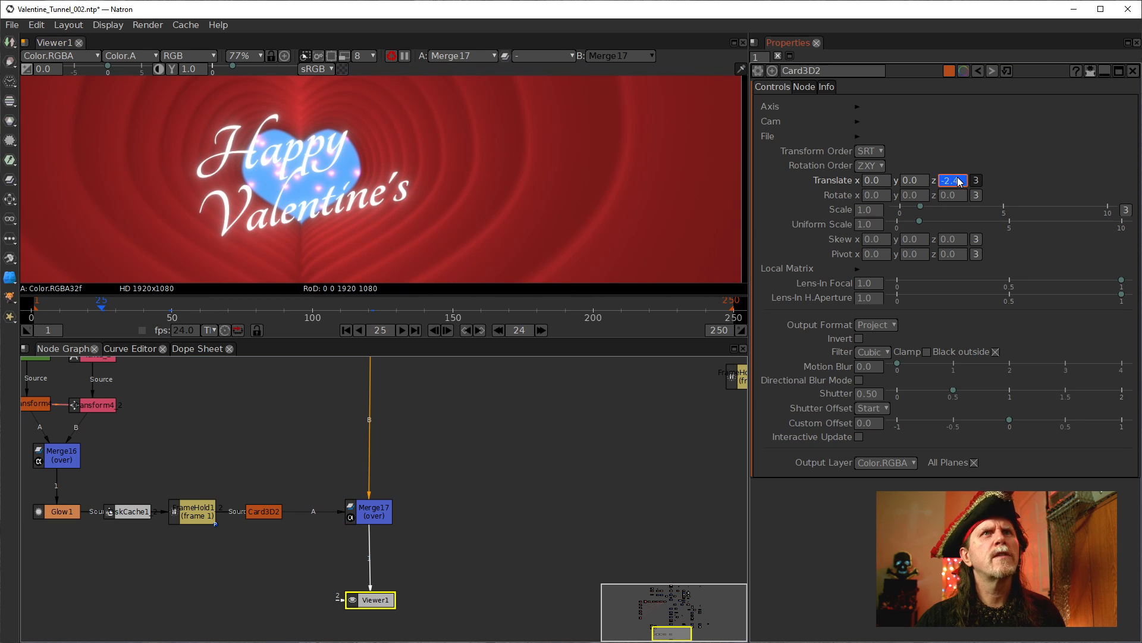
type("8")
key("Return")
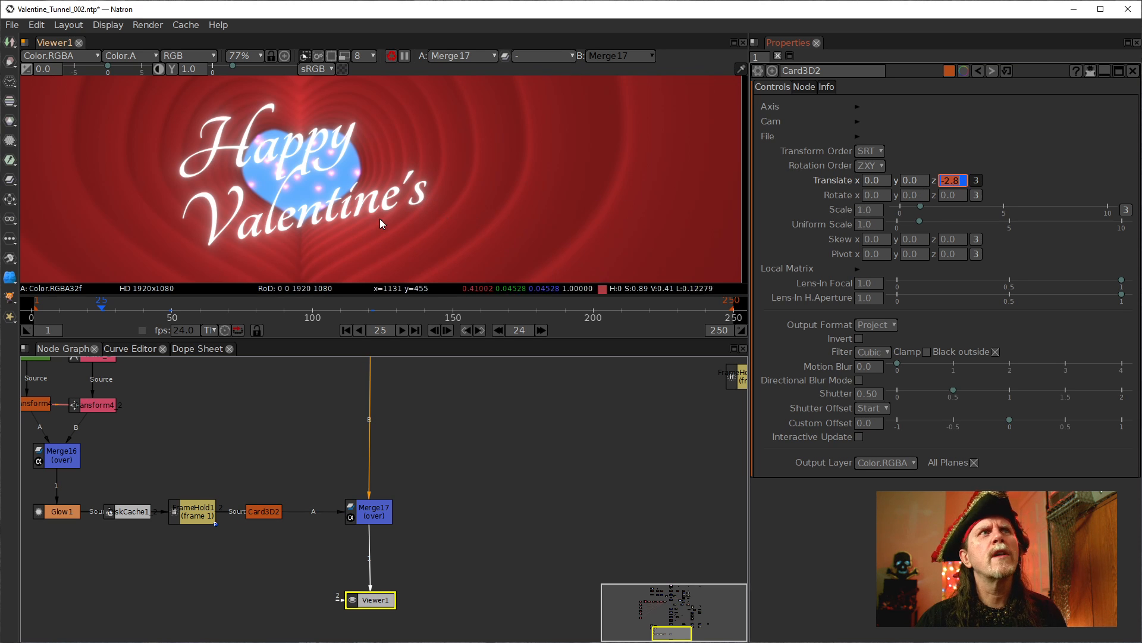
Step: Set Card3D2's Translate z to -2.35 at frame 25 and check the title against the whole frame
left_click_drag(962, 180, 957, 180)
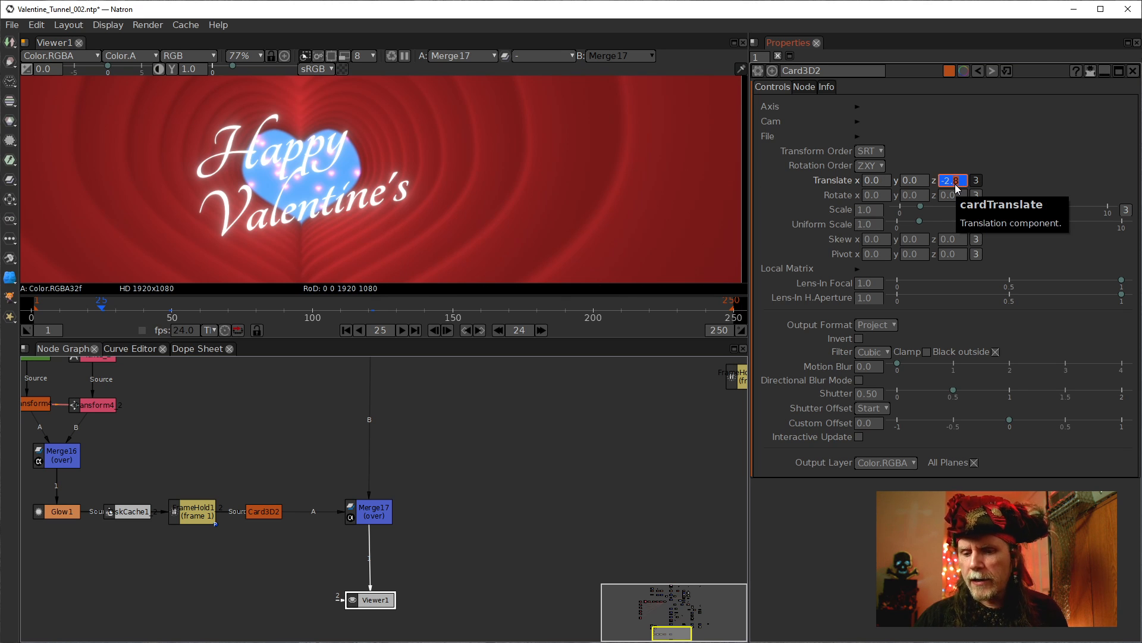
type("3")
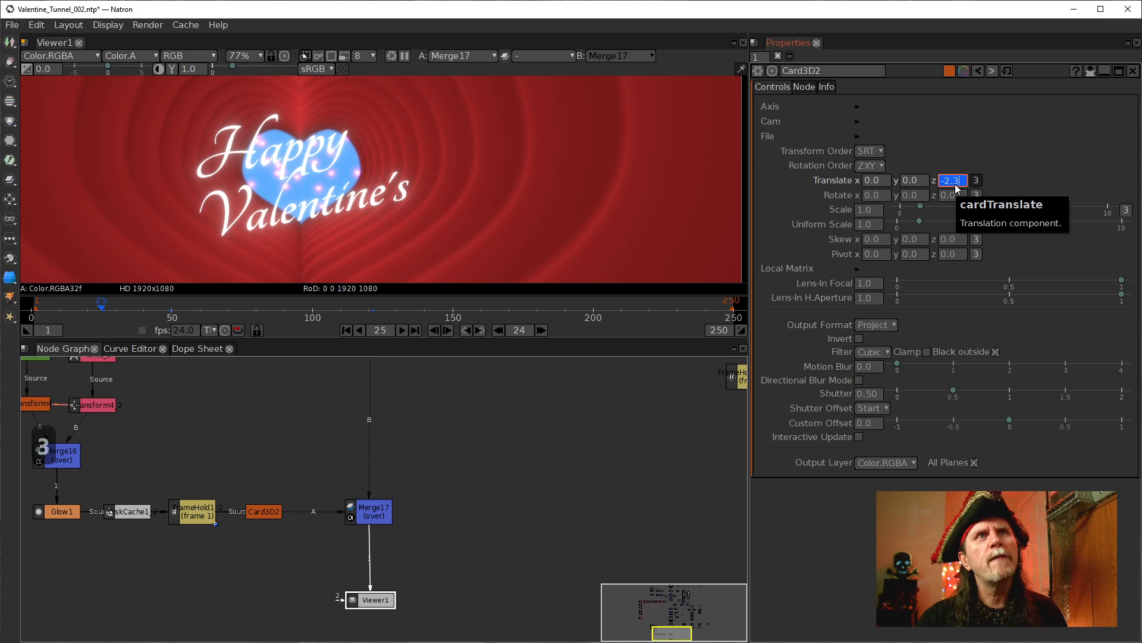
type("5")
key("Return")
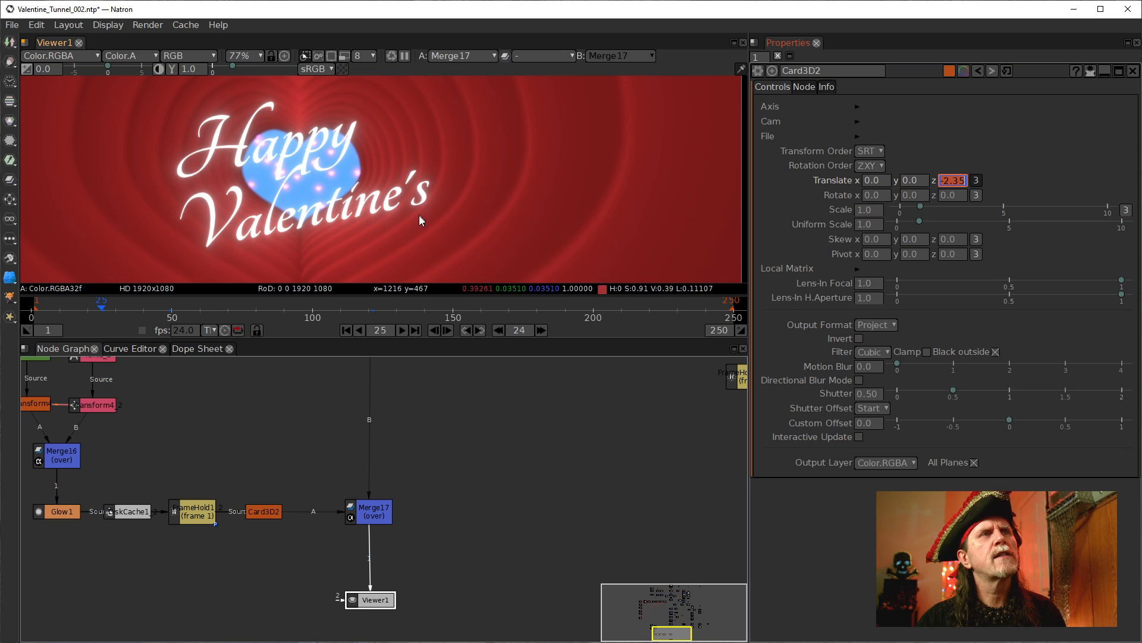
scroll(416, 233, "up", 2)
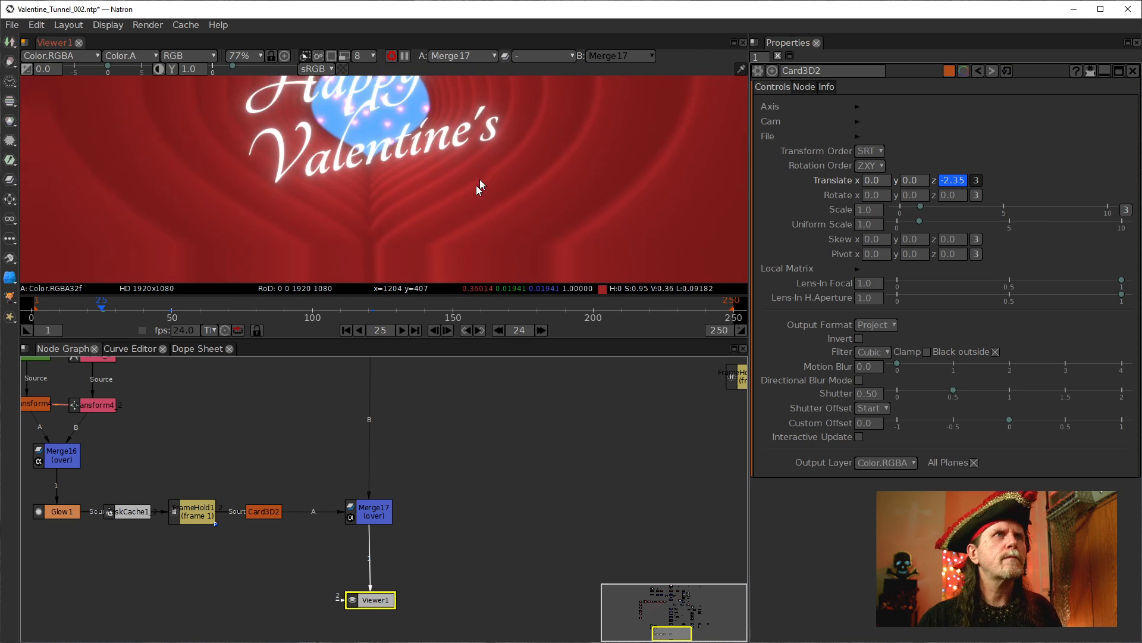
scroll(480, 180, "down", 5)
scroll(424, 230, "down", 2)
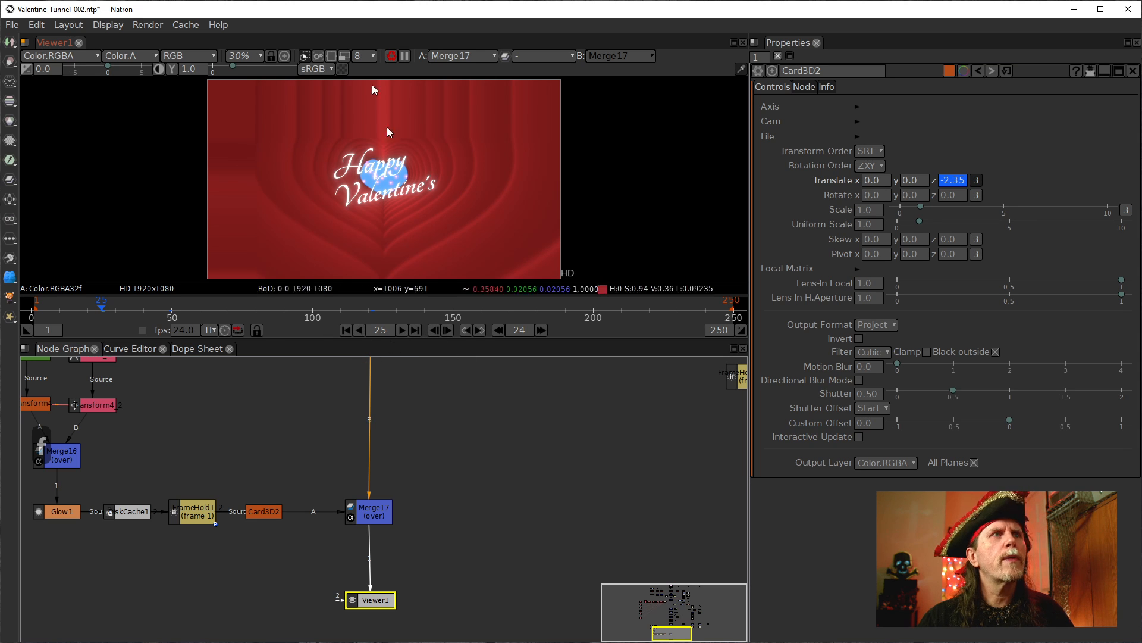
Step: Set the viewer's proxy level to 2 and enable proxy mode
left_click(372, 55)
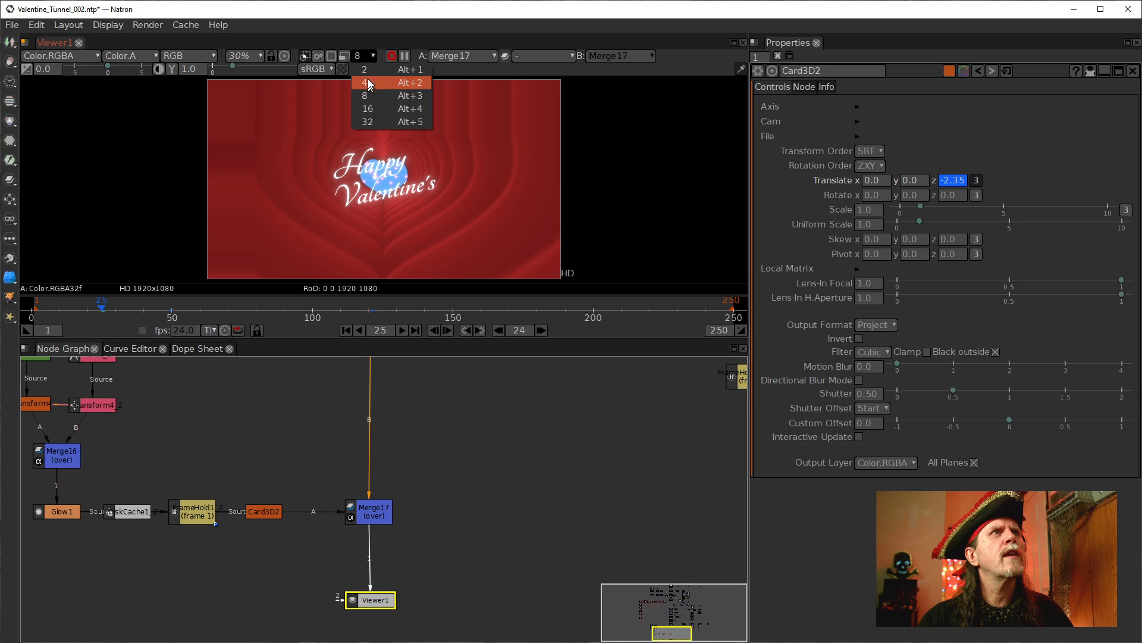
left_click(365, 70)
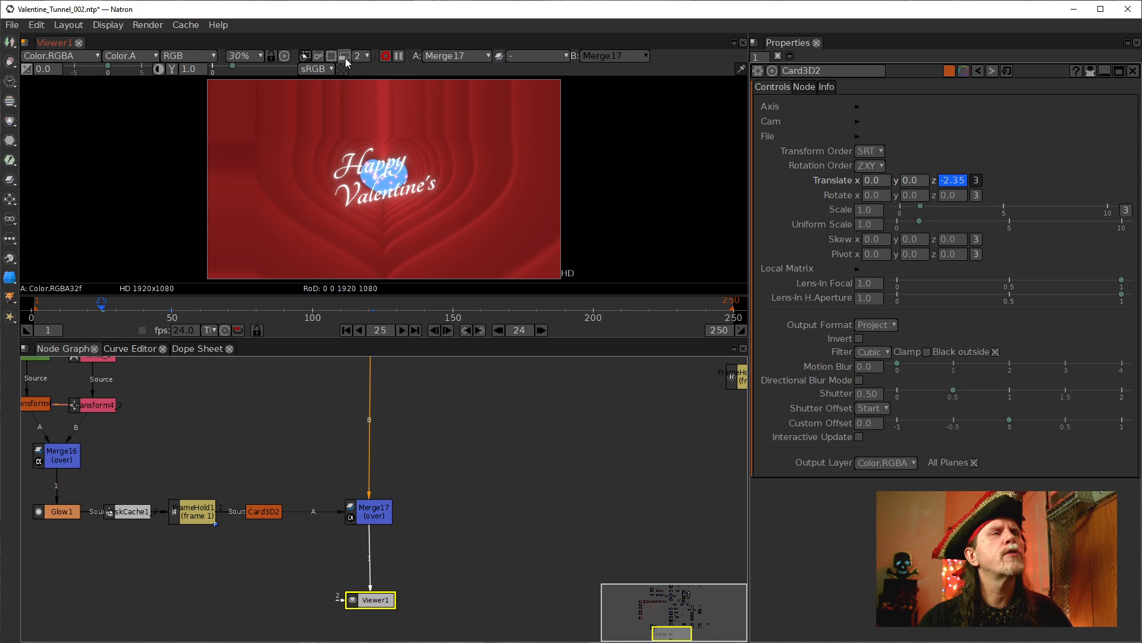
left_click(347, 55)
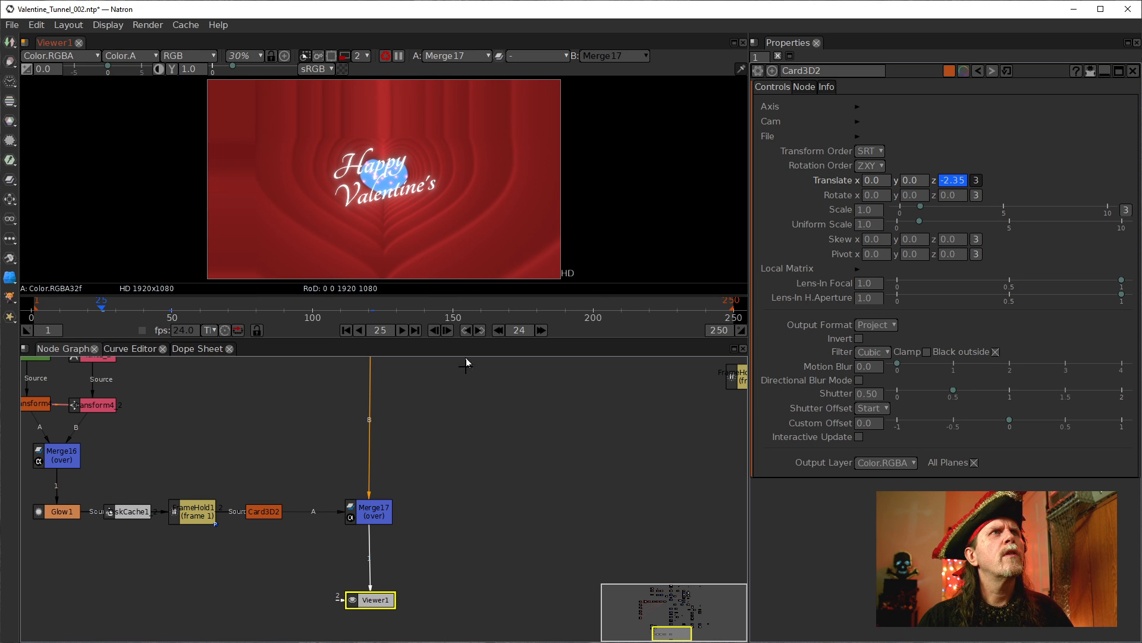
Step: Play the composite from frame 25, review the title's approach through the cached frames, and stop at frame 42
left_click(402, 329)
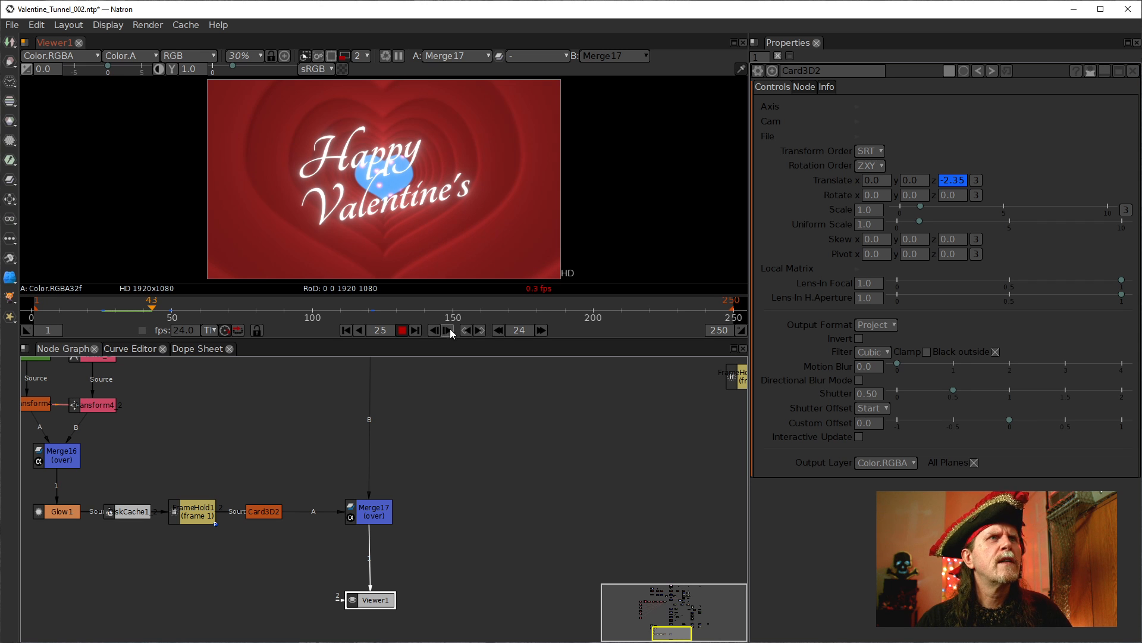
left_click(465, 330)
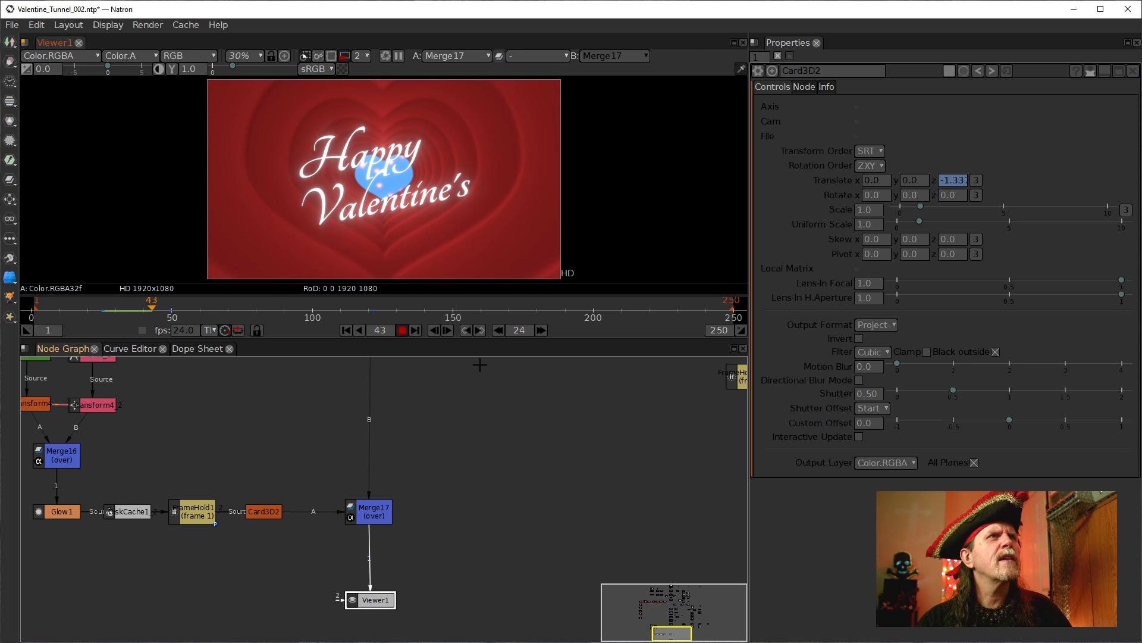
left_click(466, 330)
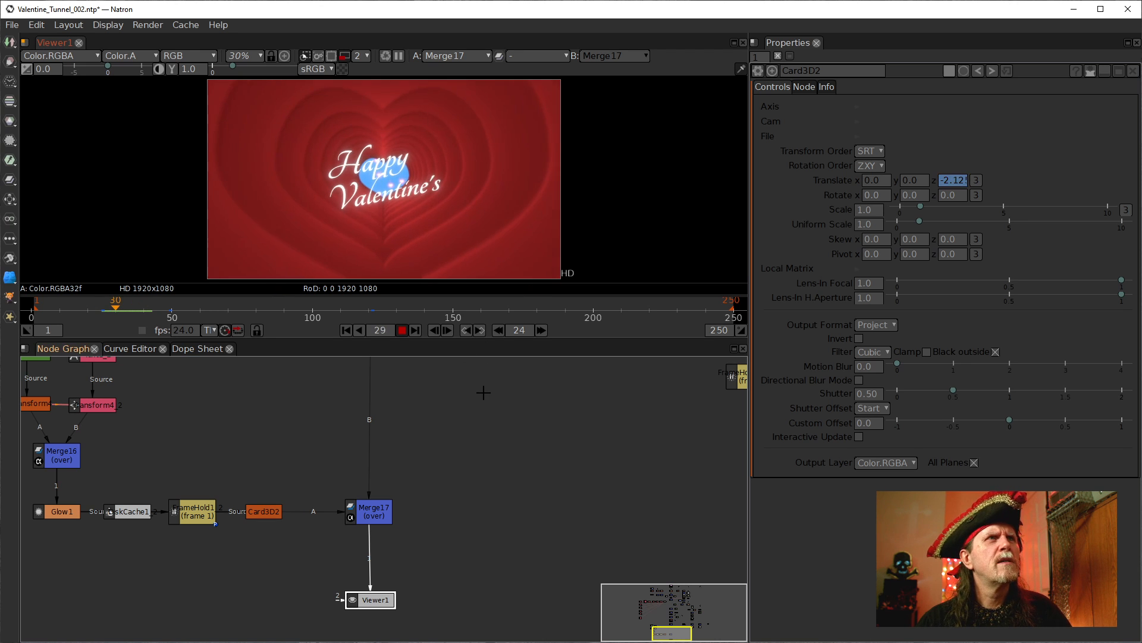
key("j")
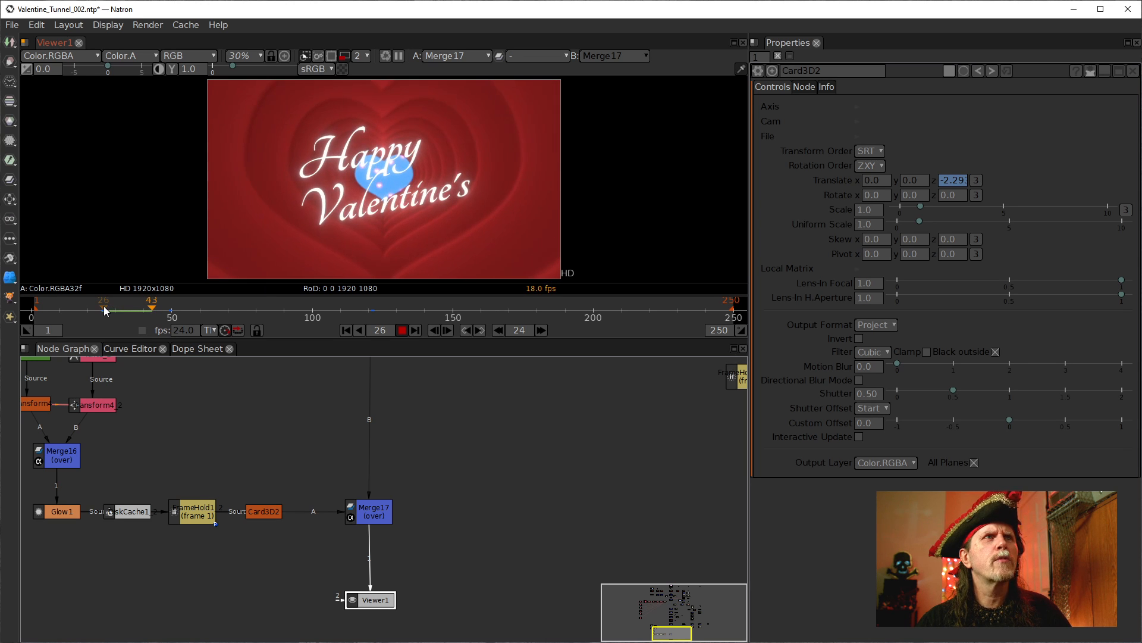
left_click(402, 332)
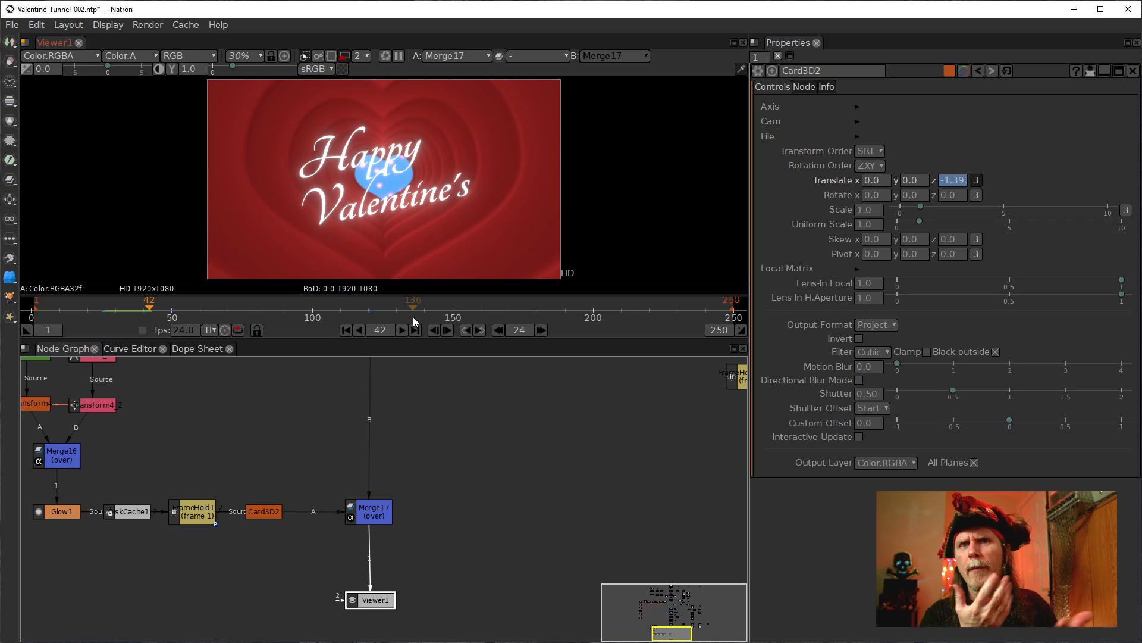
Step: Show Card3D2's Translate z animation curve and apply Horizontal Interpolation to its keyframe at frame 49
left_click(264, 512)
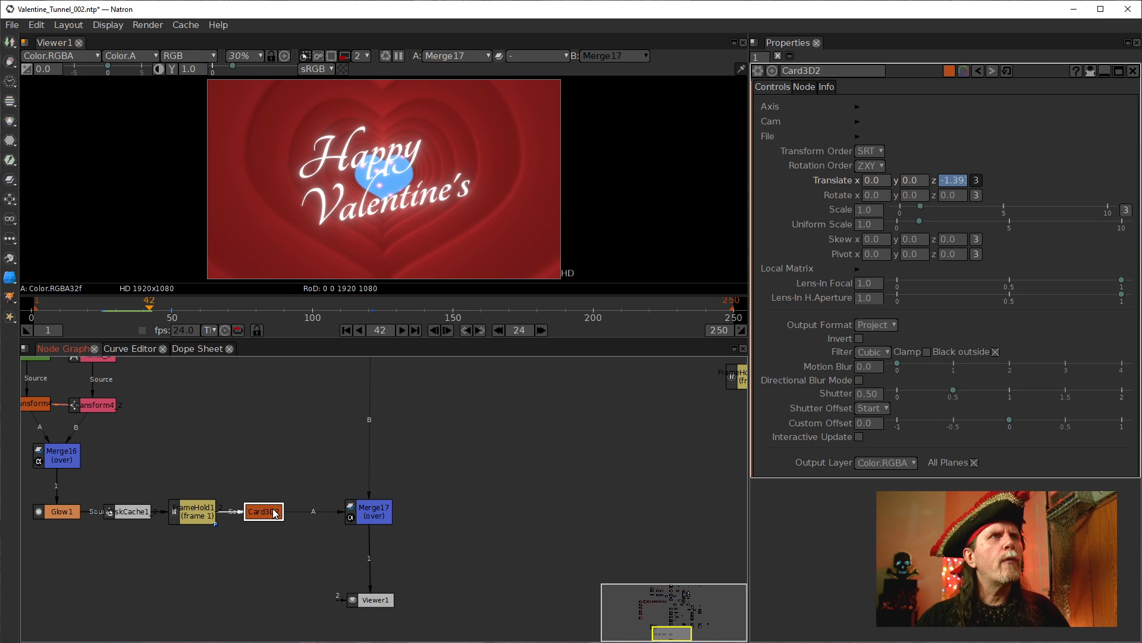
left_click(139, 348)
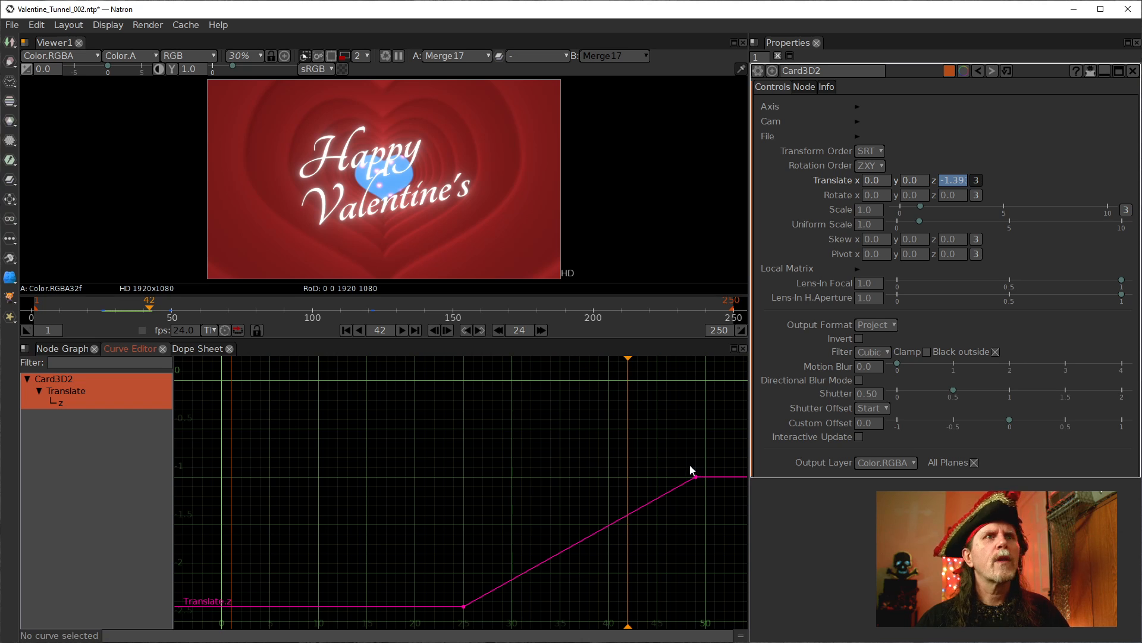
left_click_drag(689, 470, 541, 454)
left_click_drag(462, 426, 616, 491)
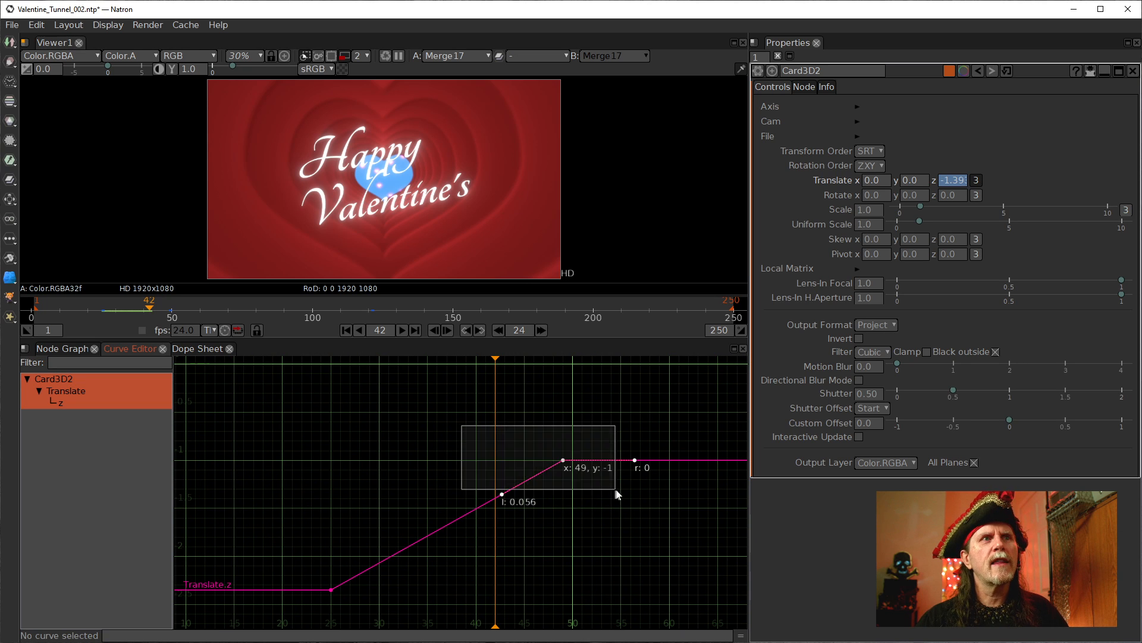
right_click(561, 459)
mouse_move(590, 511)
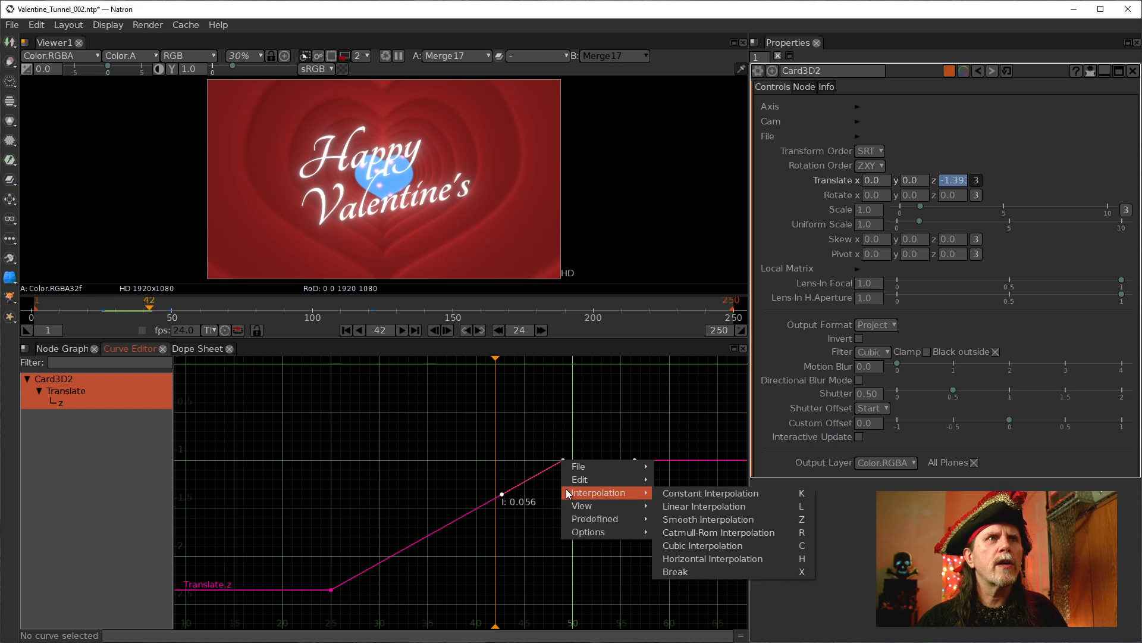
left_click_drag(520, 410, 569, 488)
right_click(563, 459)
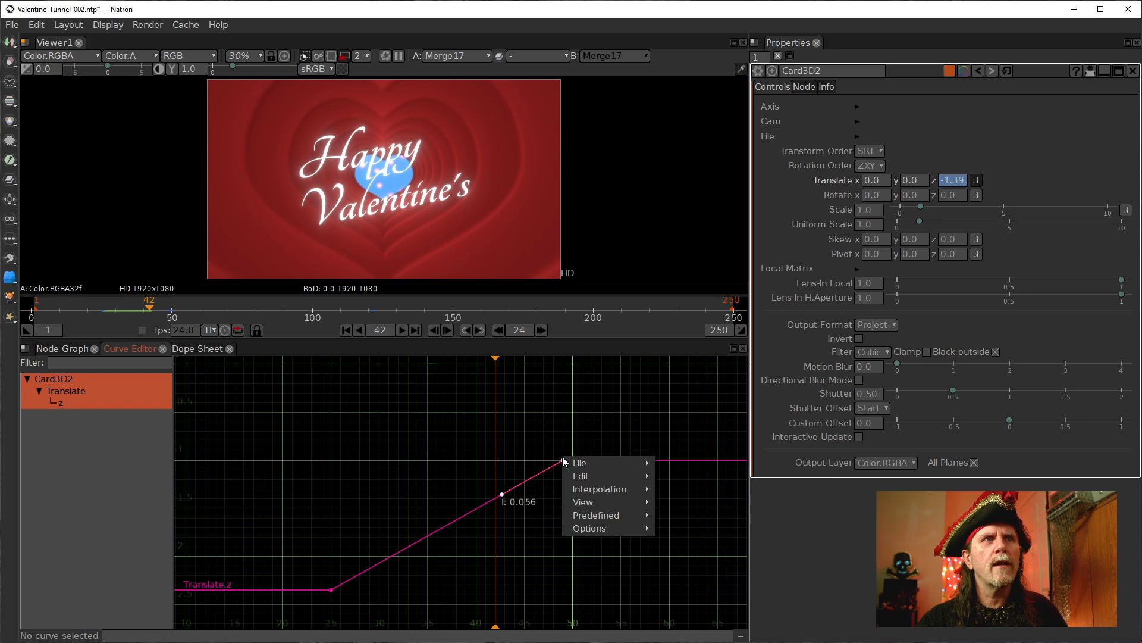
mouse_move(609, 490)
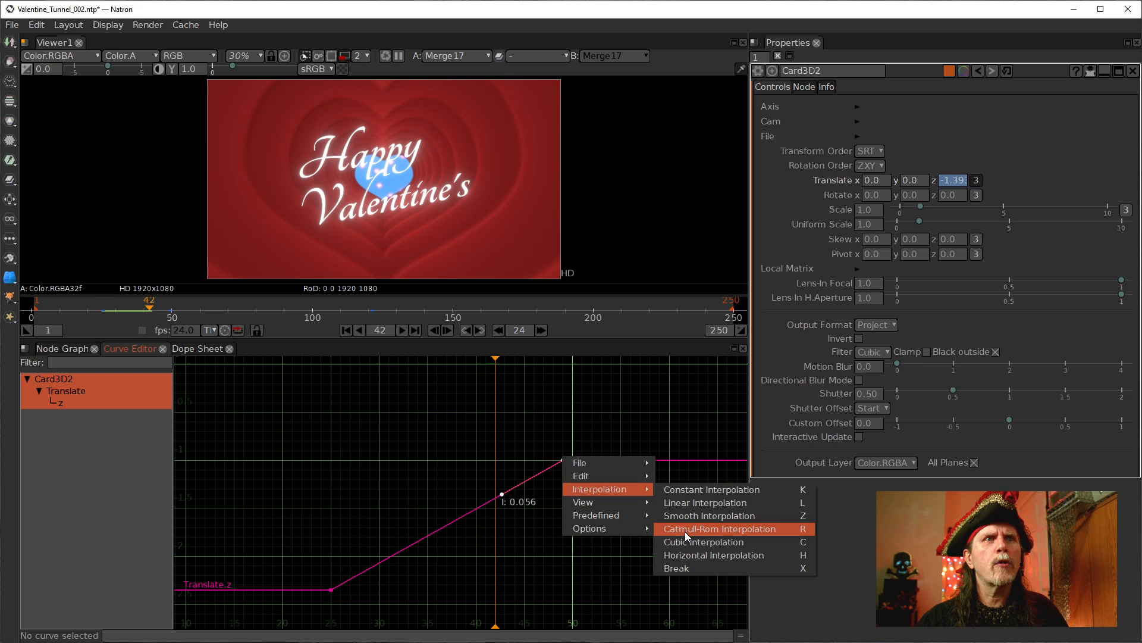
left_click(684, 553)
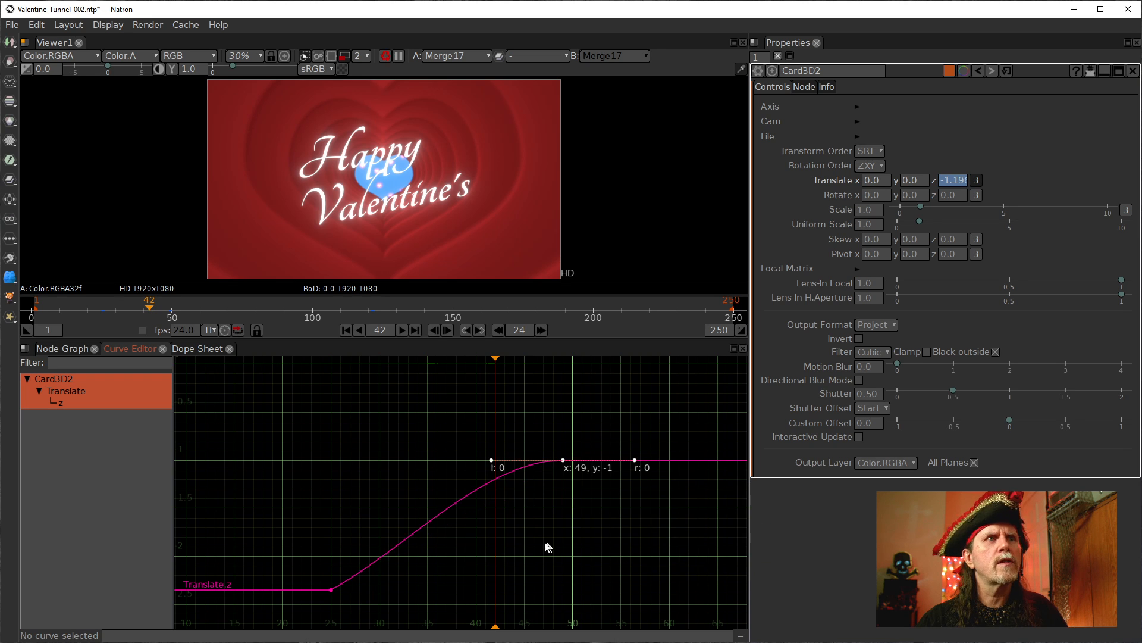
Step: Apply Catmull-Rom Interpolation to the Translate z keyframe at frame 25
left_click_drag(547, 547, 663, 441)
left_click_drag(387, 425, 465, 494)
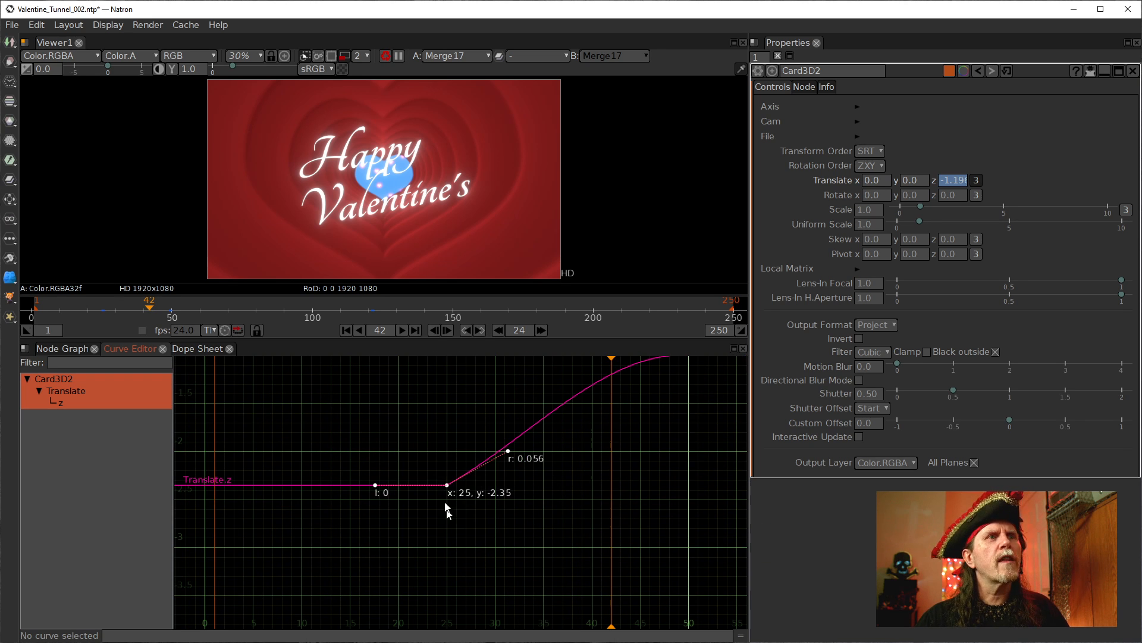
right_click(447, 485)
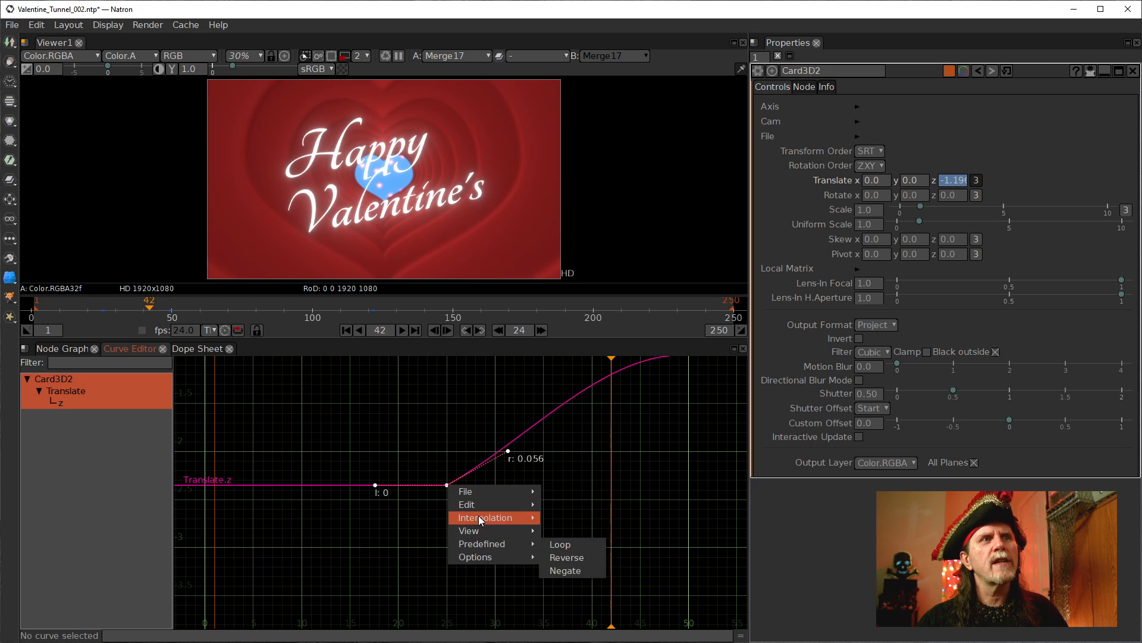
mouse_move(480, 521)
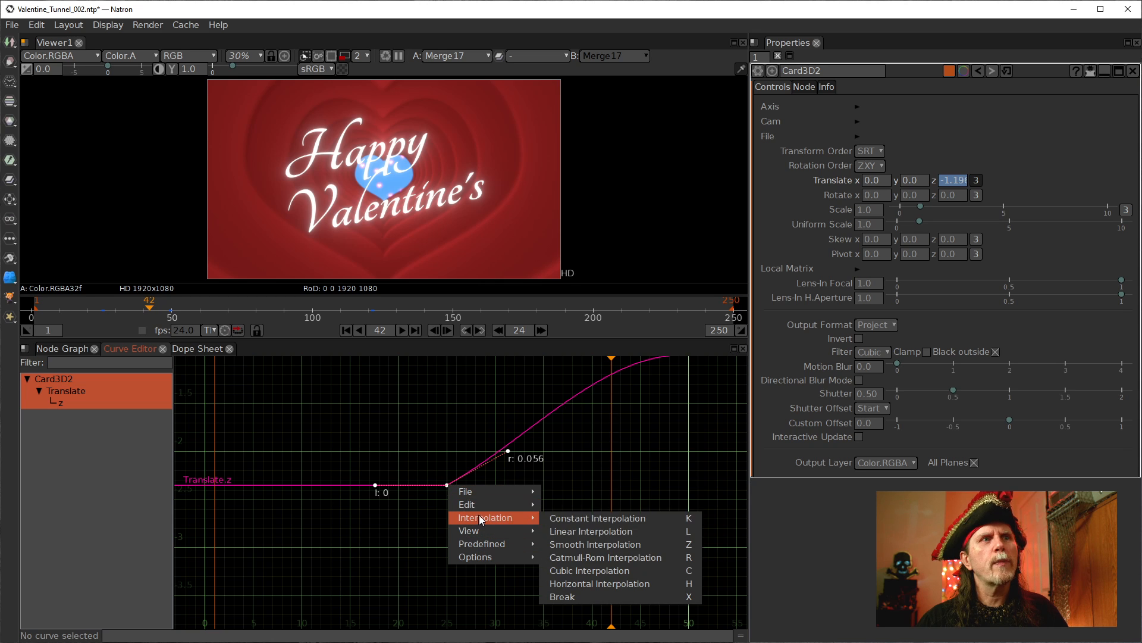
left_click(606, 537)
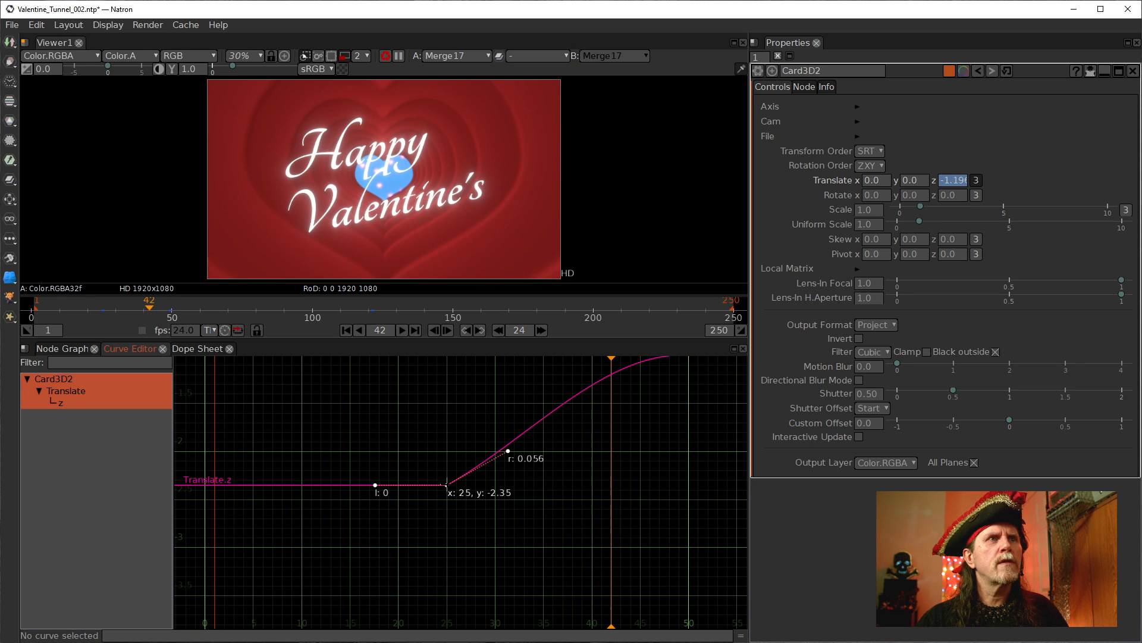
right_click(447, 485)
mouse_move(494, 523)
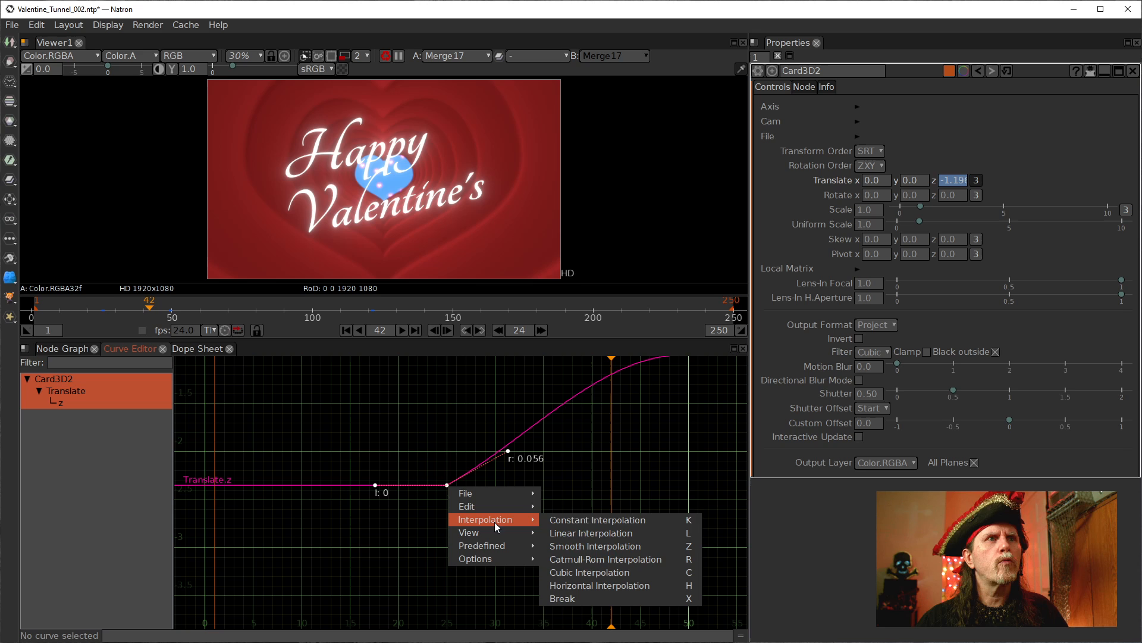
left_click(599, 560)
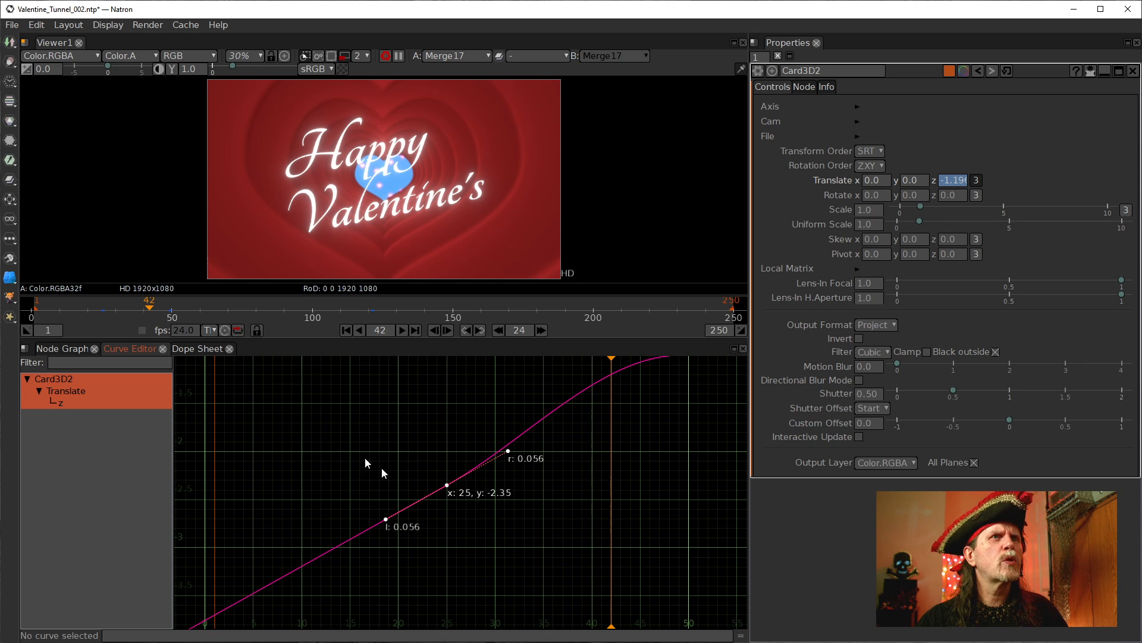
Step: Scrub the timeline back to frame 15 to check the title's depth before the frame 25 keyframe
left_click(143, 310)
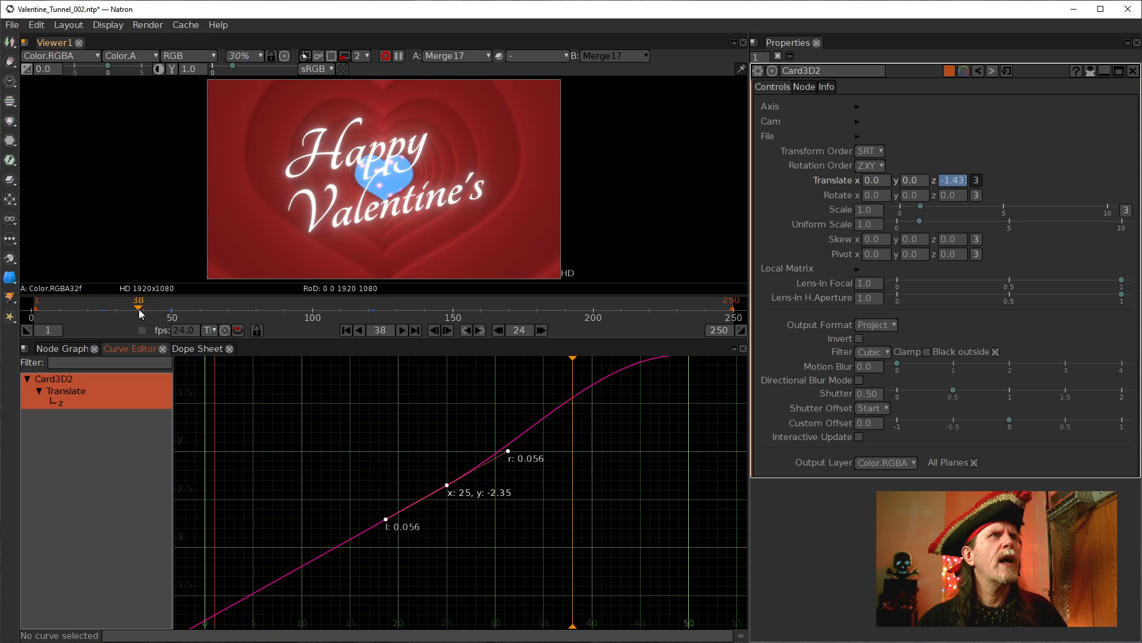
left_click(75, 304)
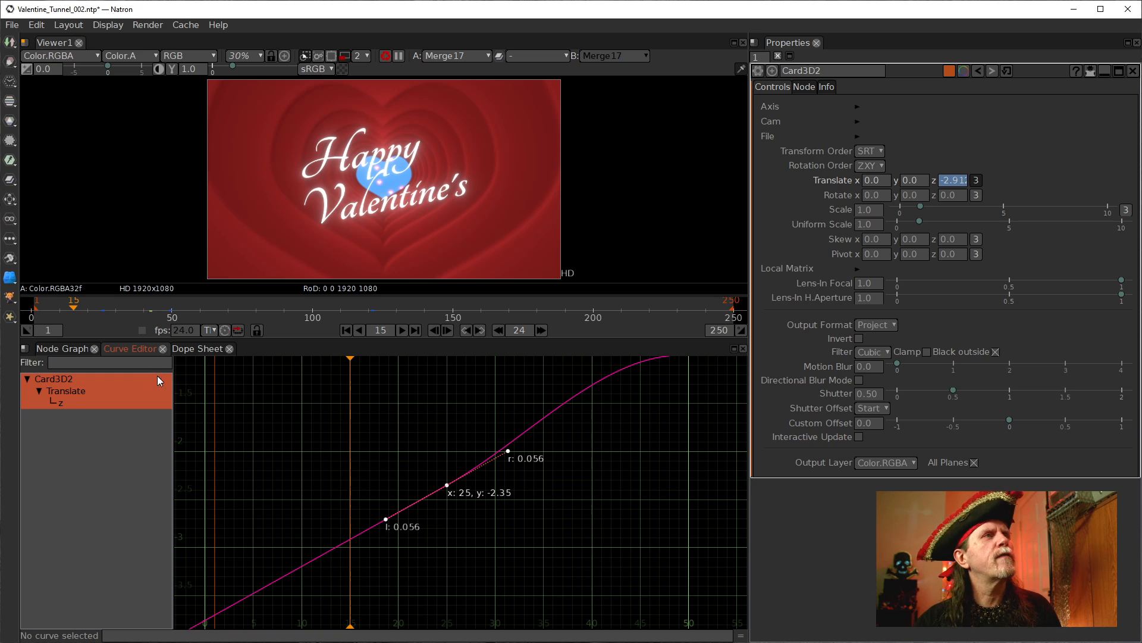
Step: Set a keyframe on Merge17's Mix at frame 25 with a value of 0.0
left_click_drag(39, 310, 45, 310)
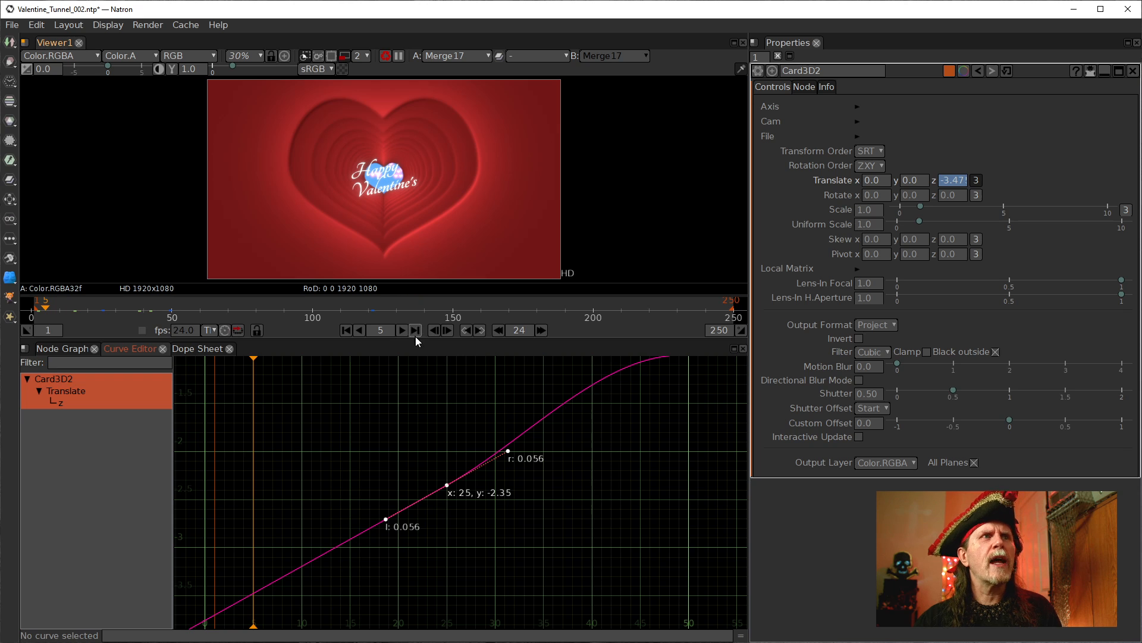
left_click(480, 331)
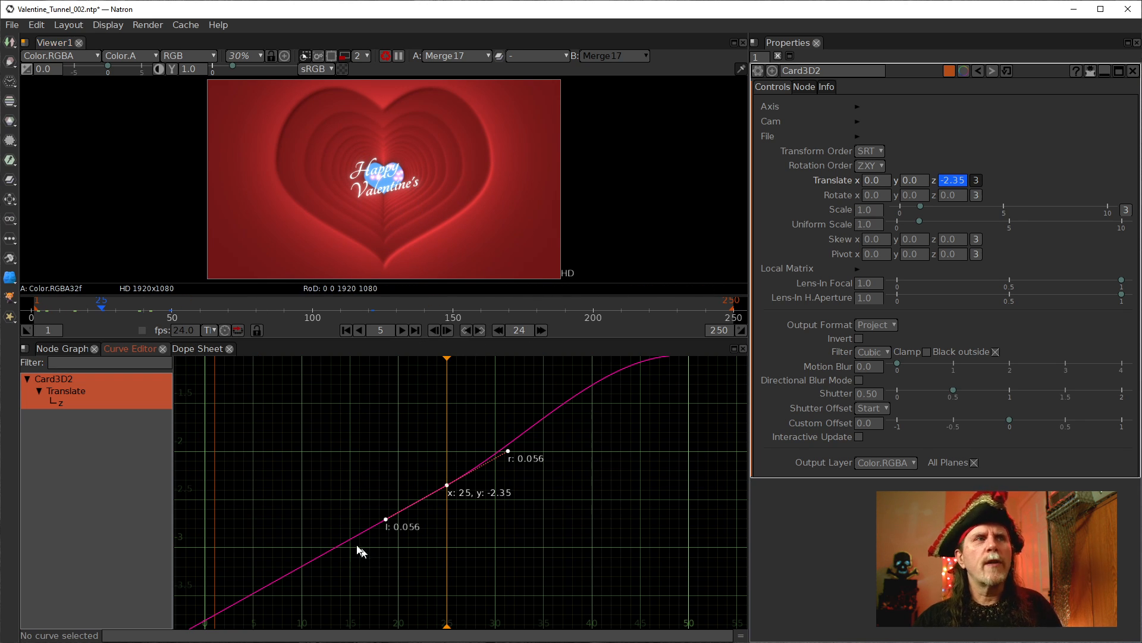
left_click(74, 350)
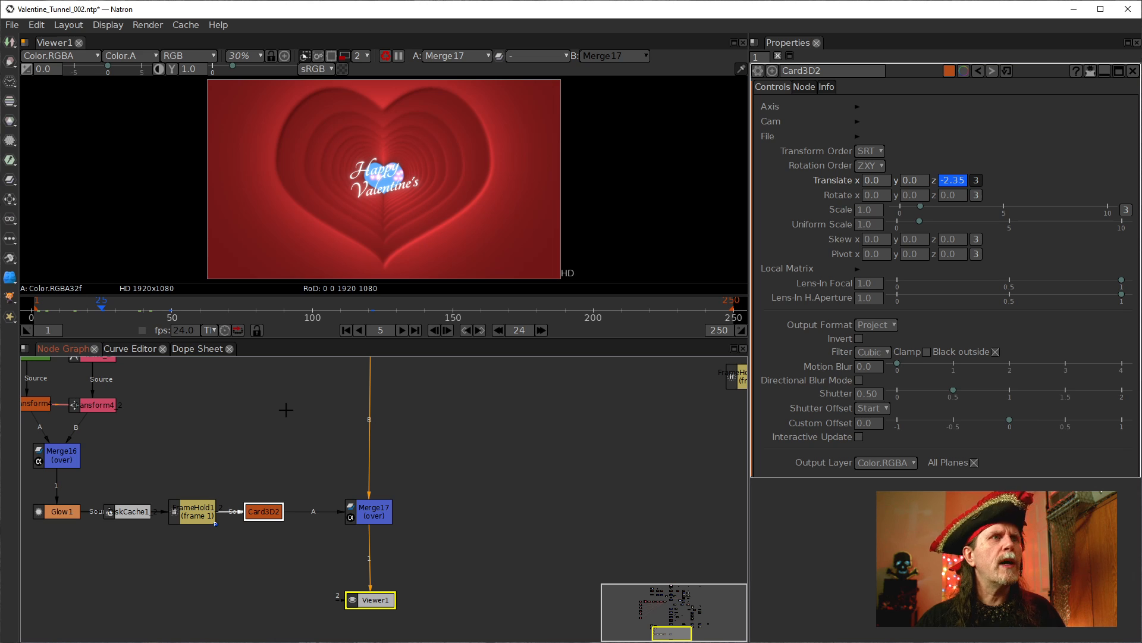
left_click(373, 521)
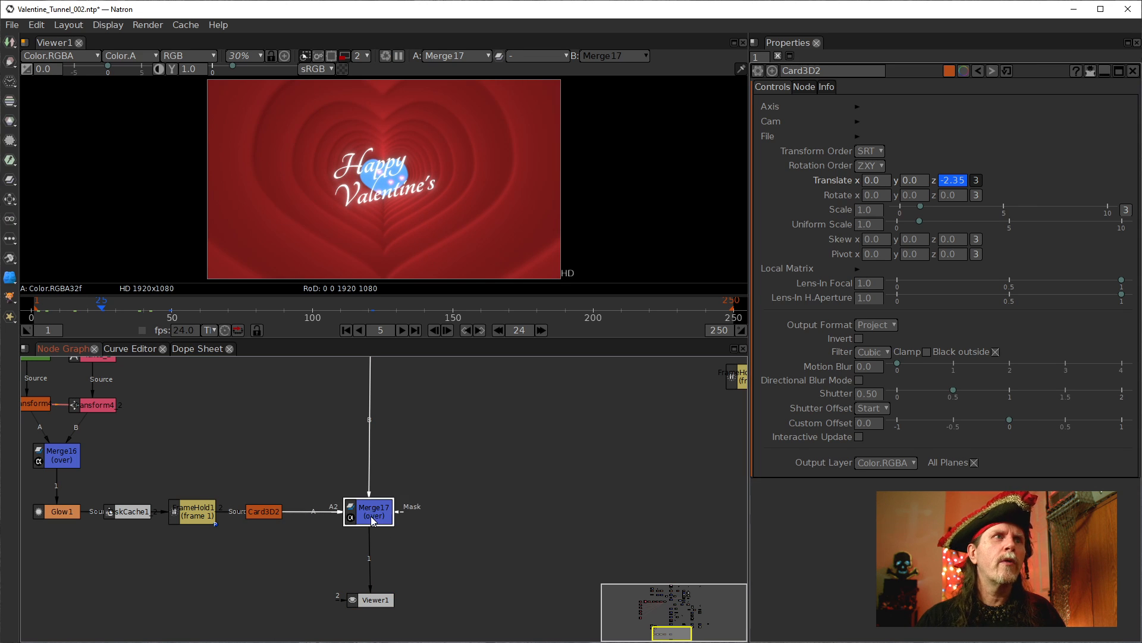
double_click(372, 518)
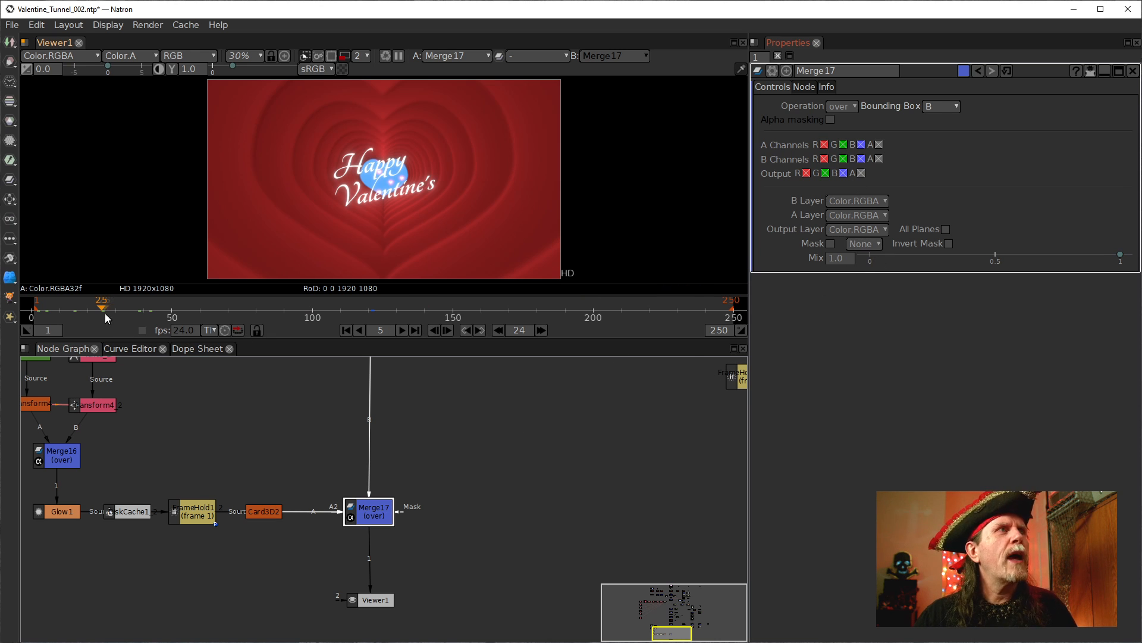
left_click(833, 261)
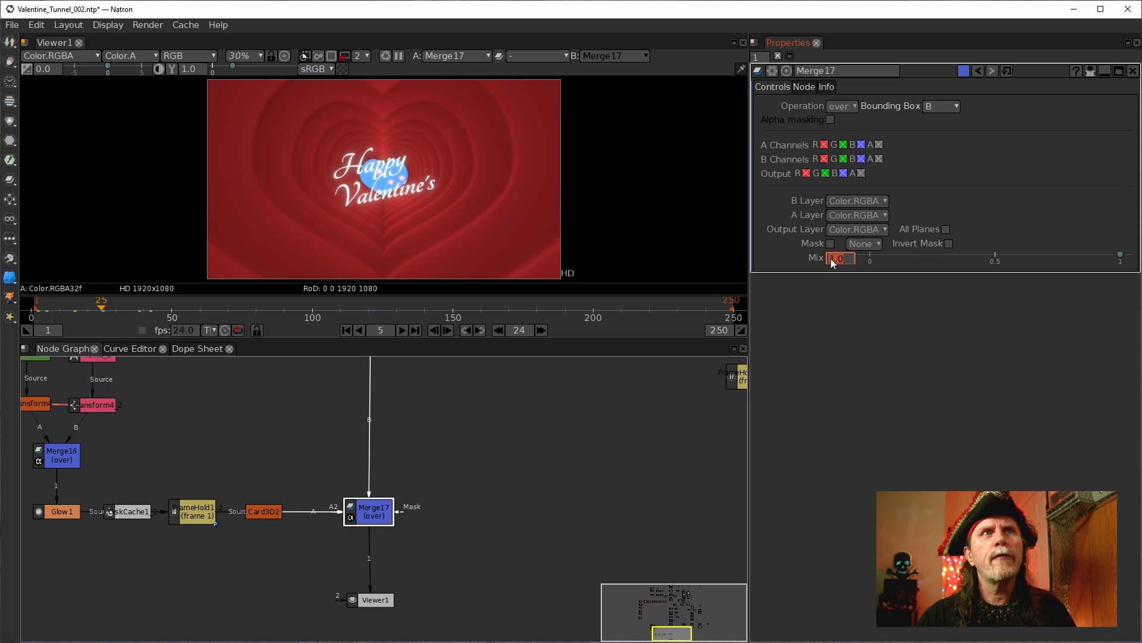
right_click(831, 259)
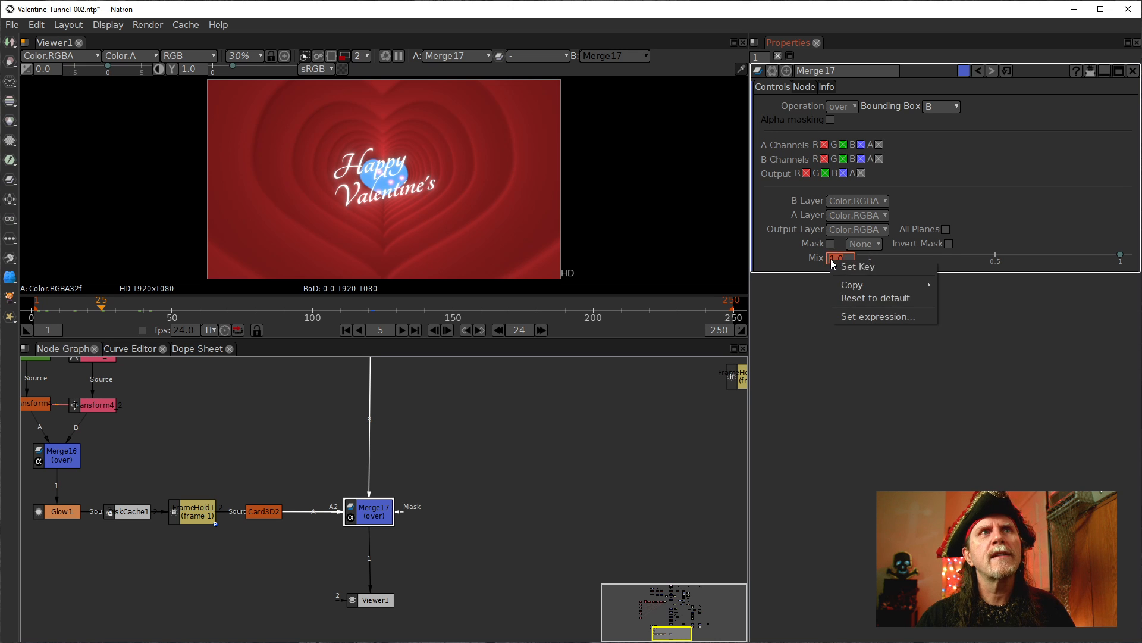
left_click(838, 267)
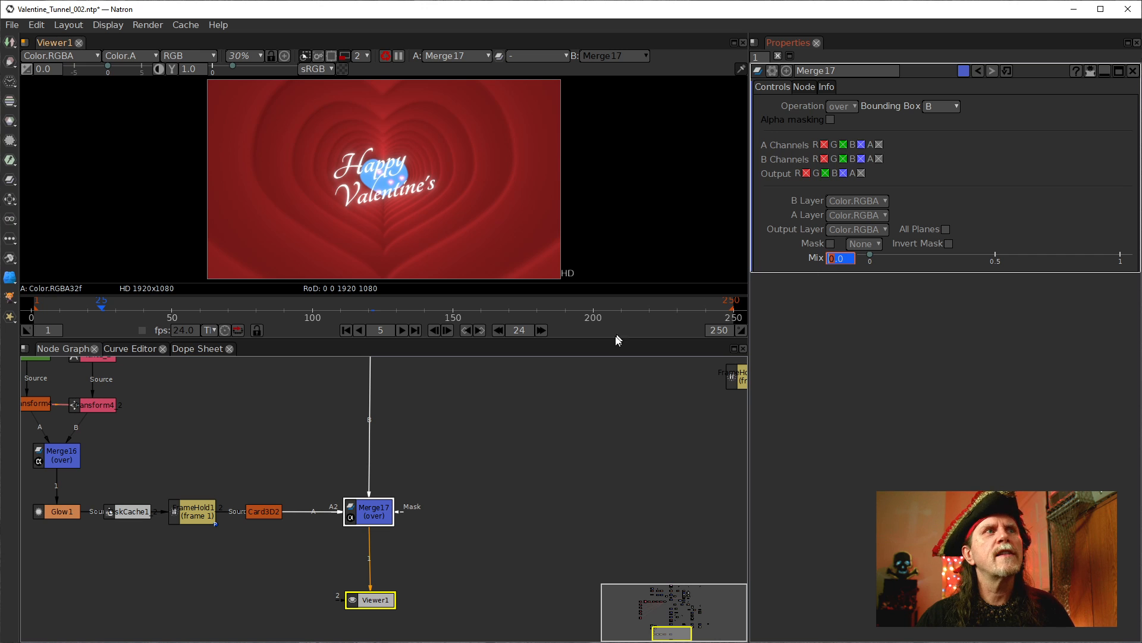
Step: Advance 24 frames to frame 49 and set Merge17's Mix to 1 there
left_click(541, 330)
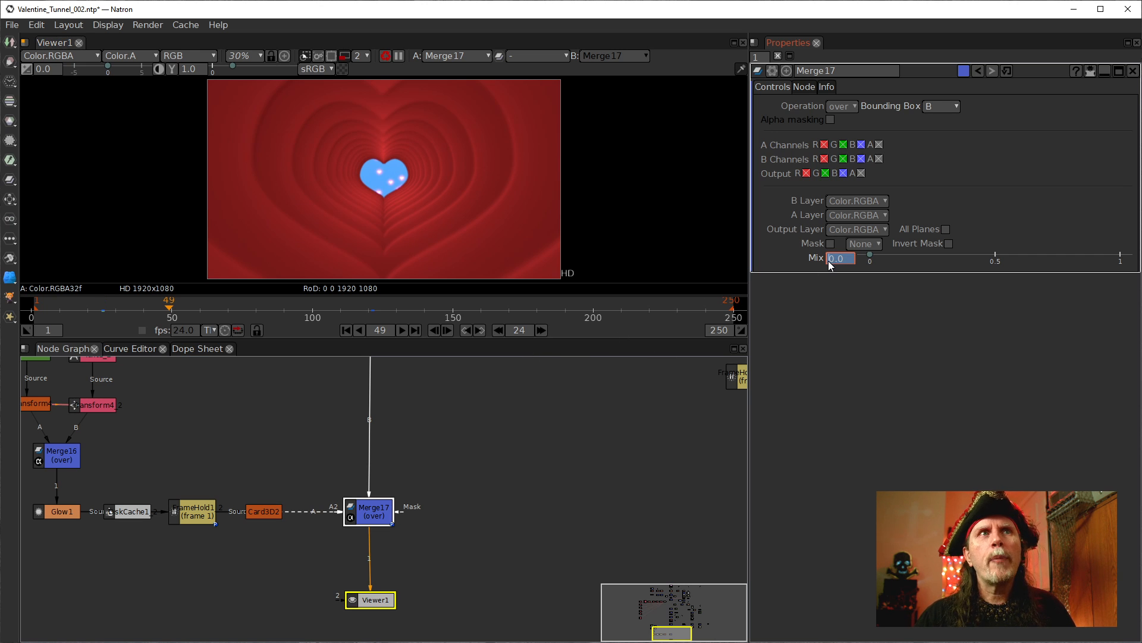
type("1")
key("Return")
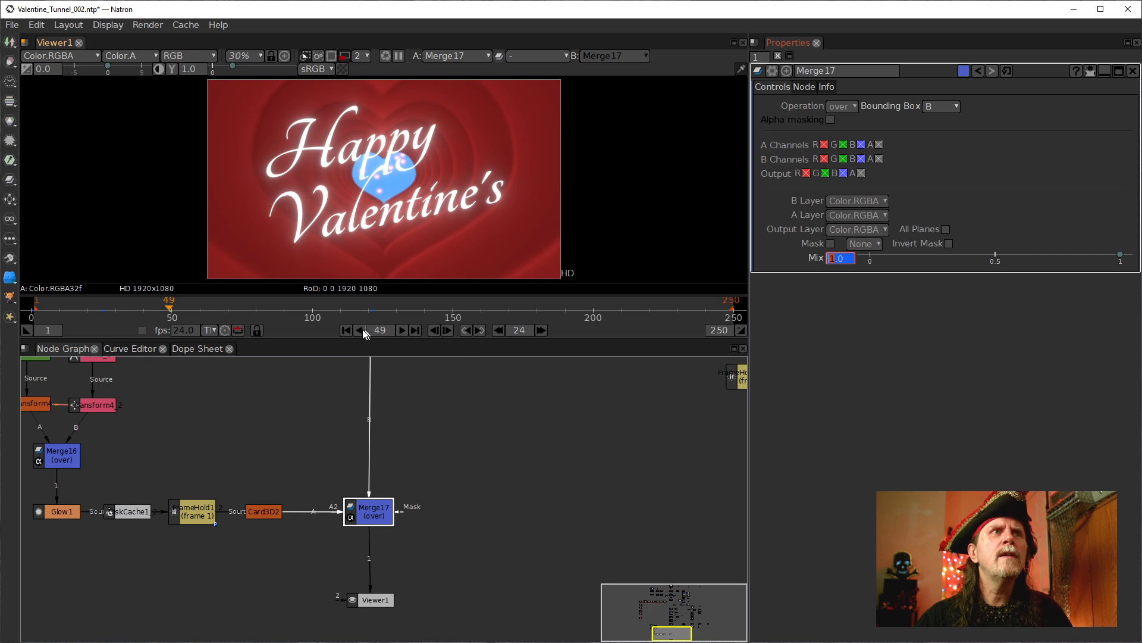
Step: Play the composite from frame 1 to review the title's fade-in, and stop at frame 34
left_click(345, 331)
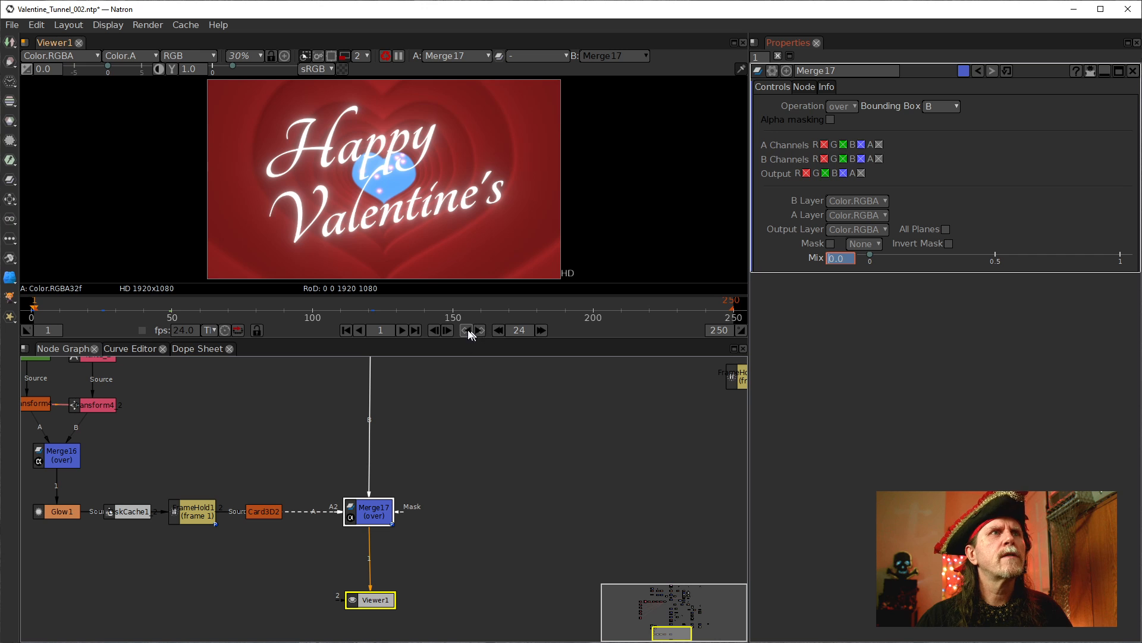
left_click(402, 331)
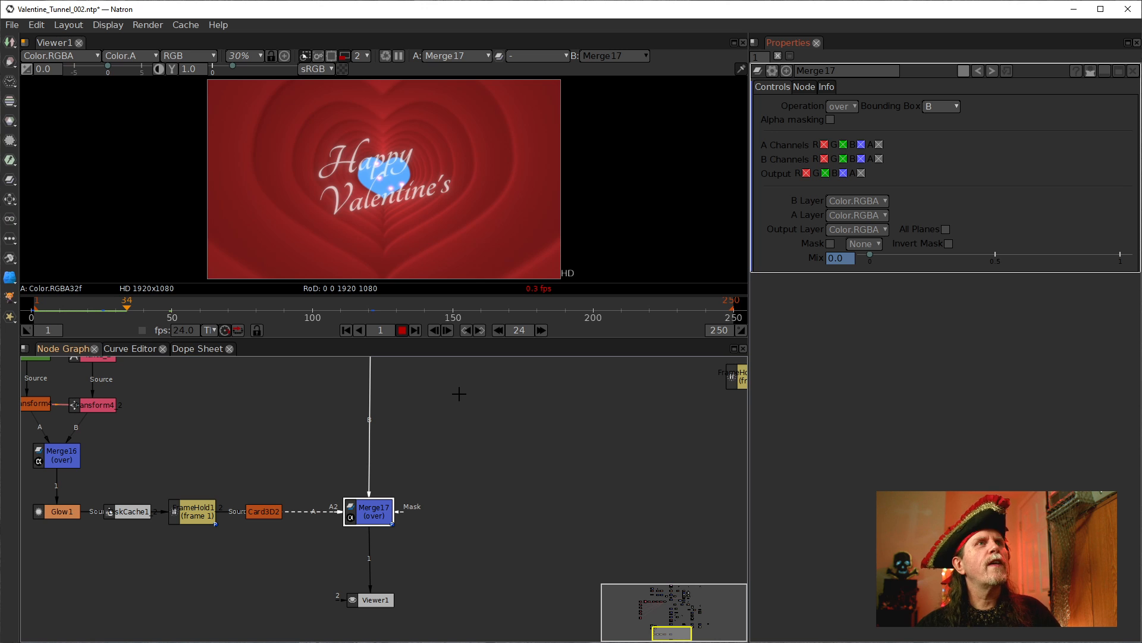
left_click(403, 331)
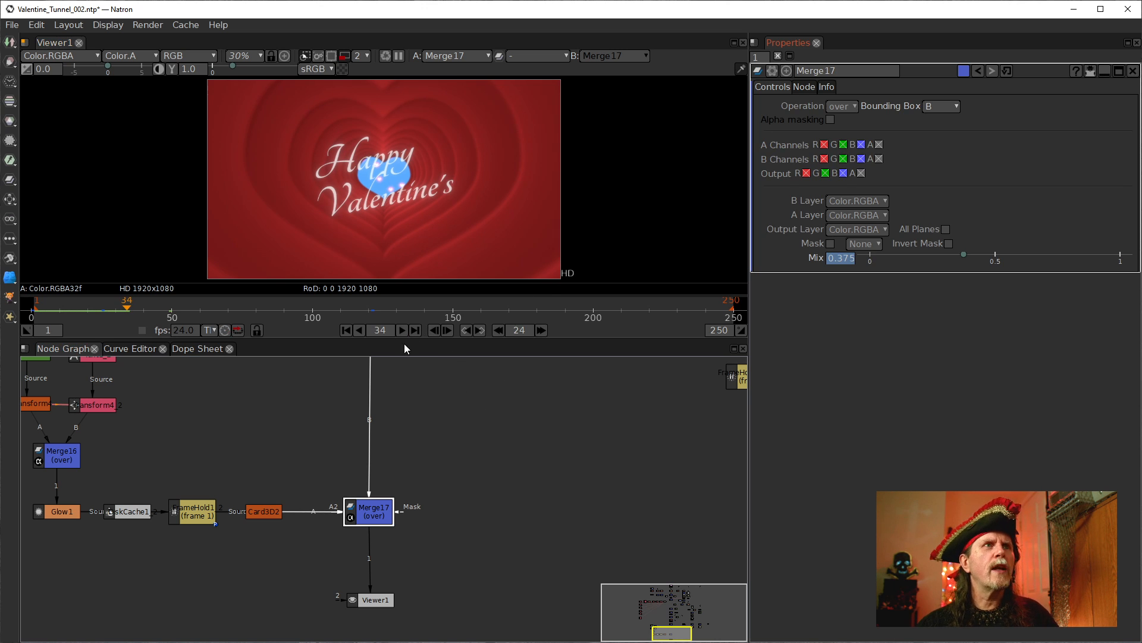
Step: Go to frame 97 and key Merge17's Mix at 1.0 to hold the title fully visible there
left_click(480, 331)
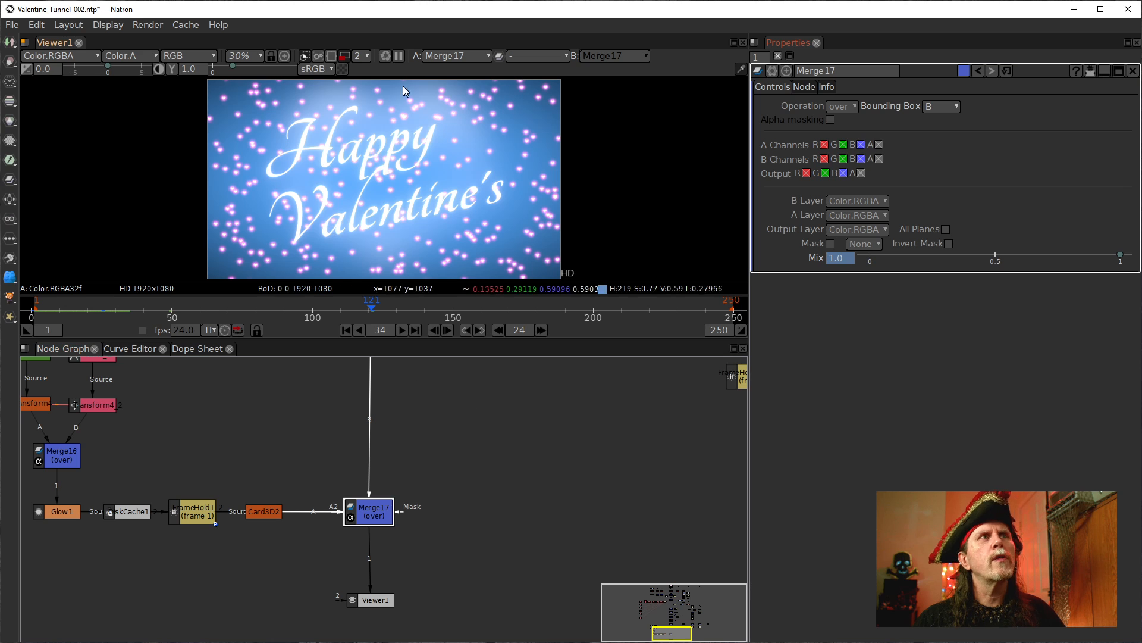
left_click(498, 330)
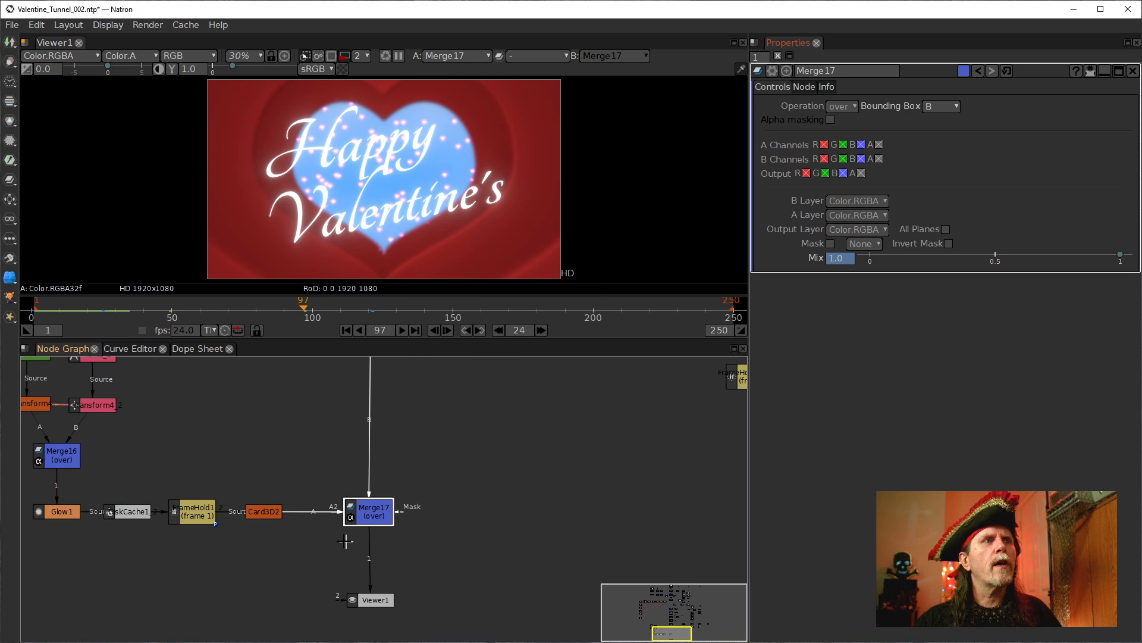
left_click(828, 259)
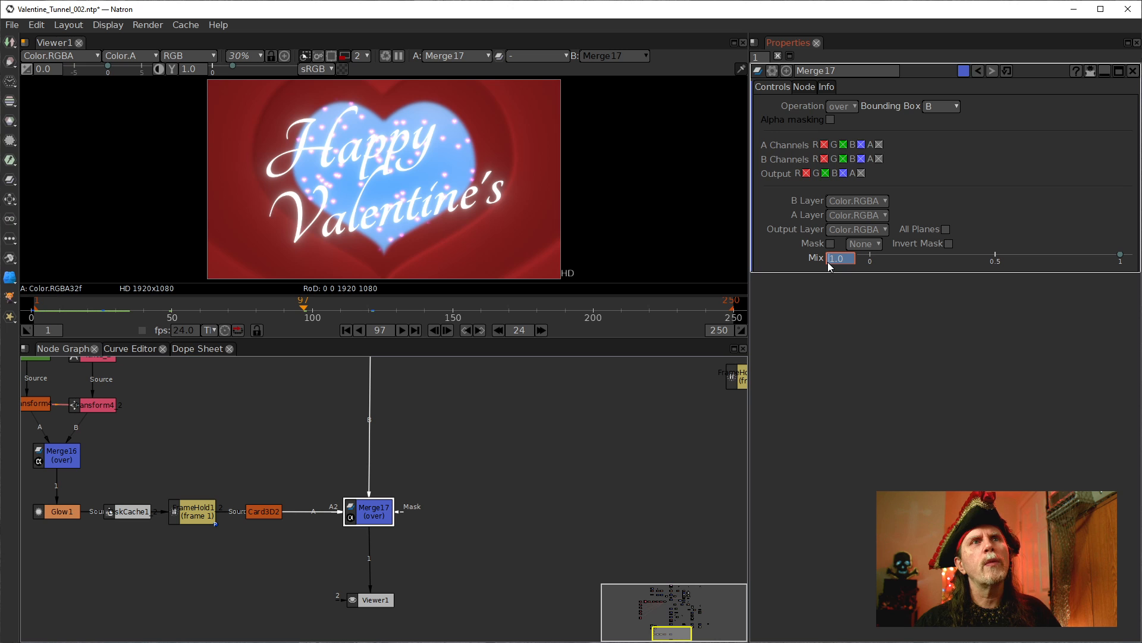
scroll(828, 262, "up", 1)
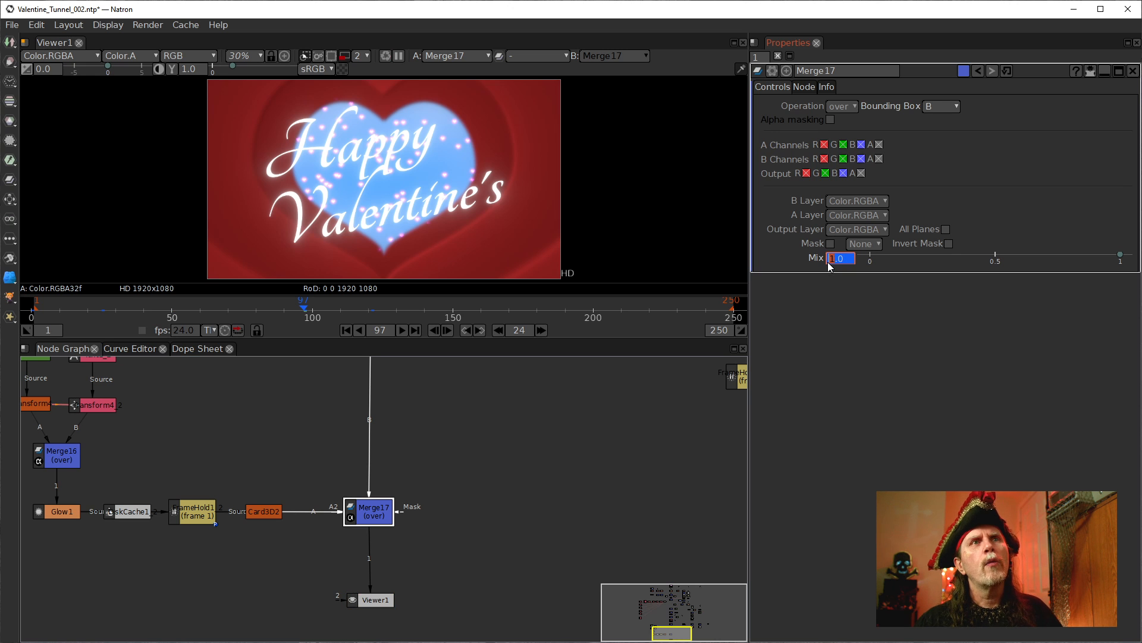
scroll(828, 263, "down", 1)
scroll(827, 263, "up", 1)
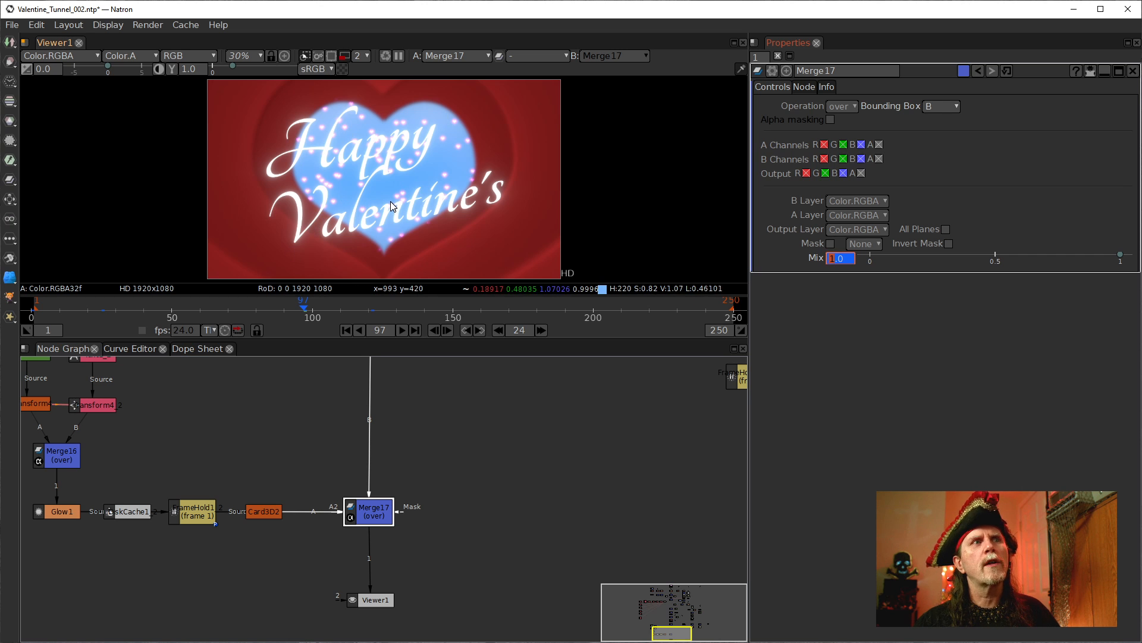
Step: Change the frame increment to 12, key Merge17's Mix at 0.0 on frame 109, and return to the frame 97 keyframe
left_click(526, 329)
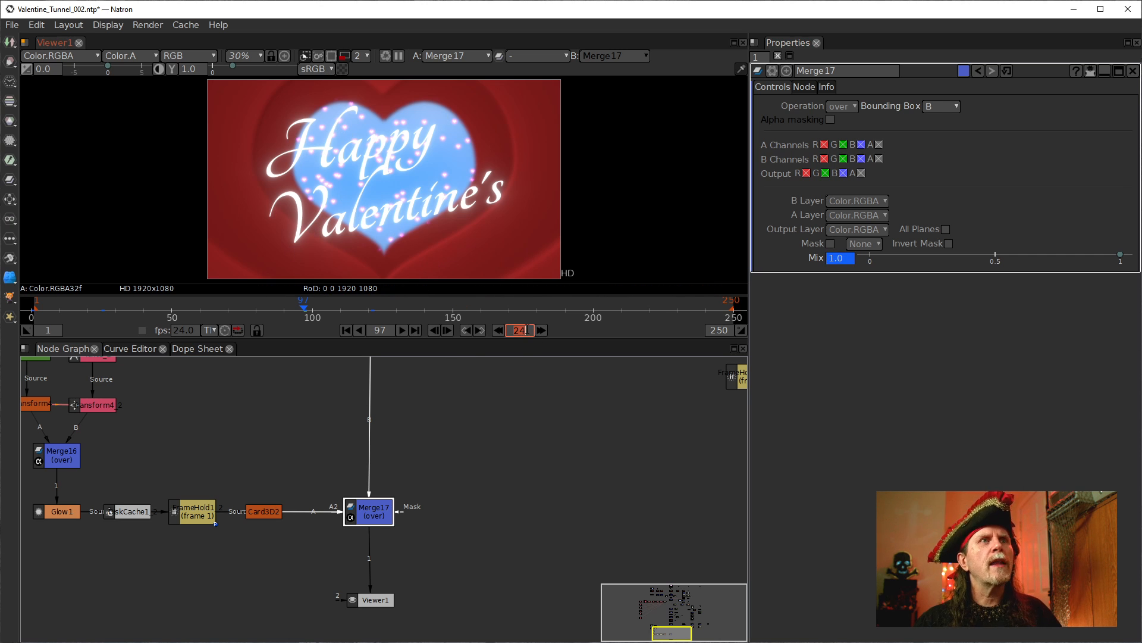
type("12")
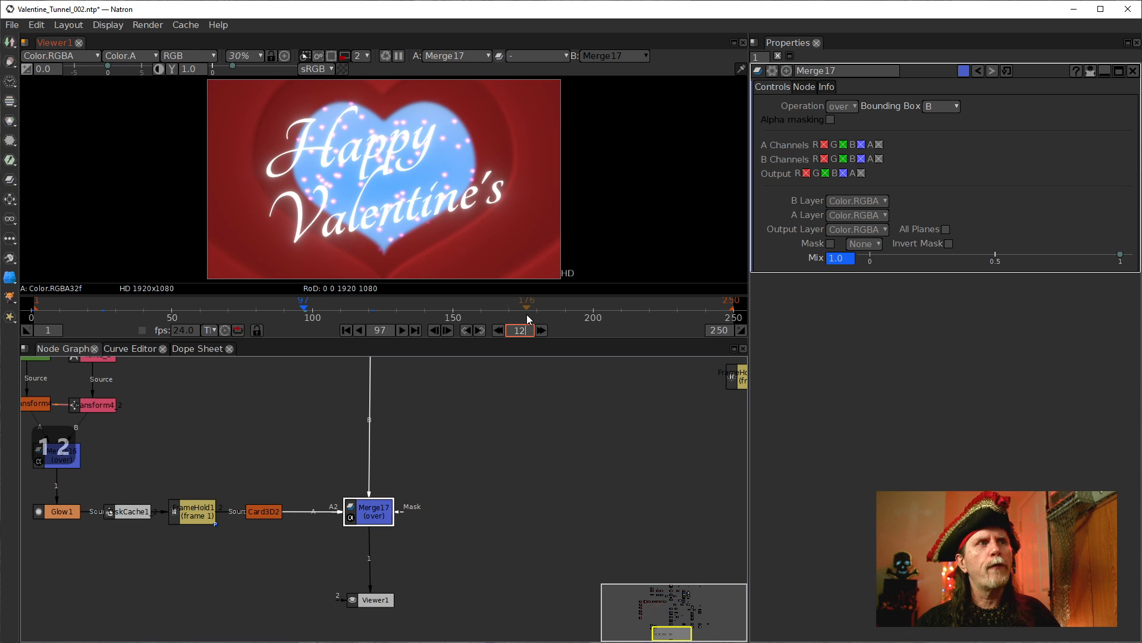
key("Return")
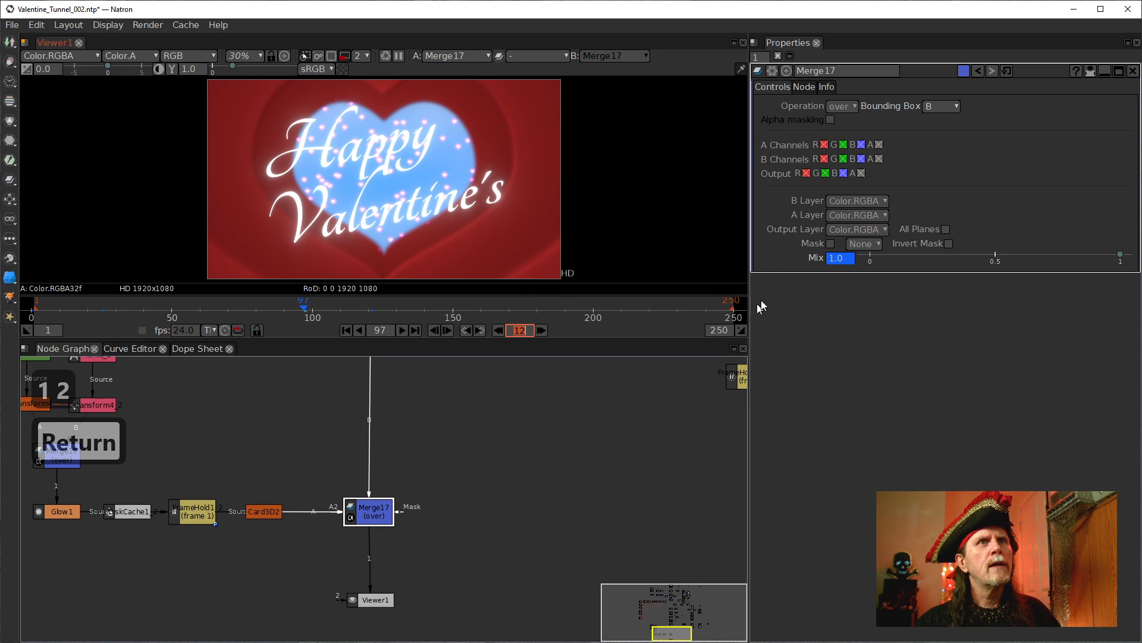
left_click(849, 261)
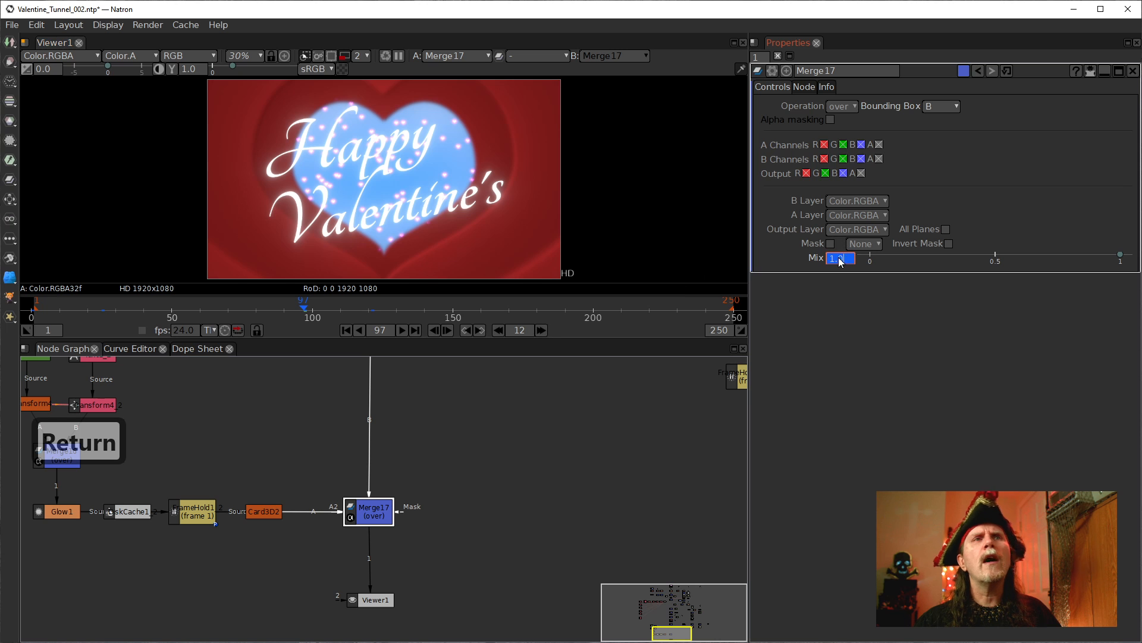
left_click_drag(851, 258, 772, 252)
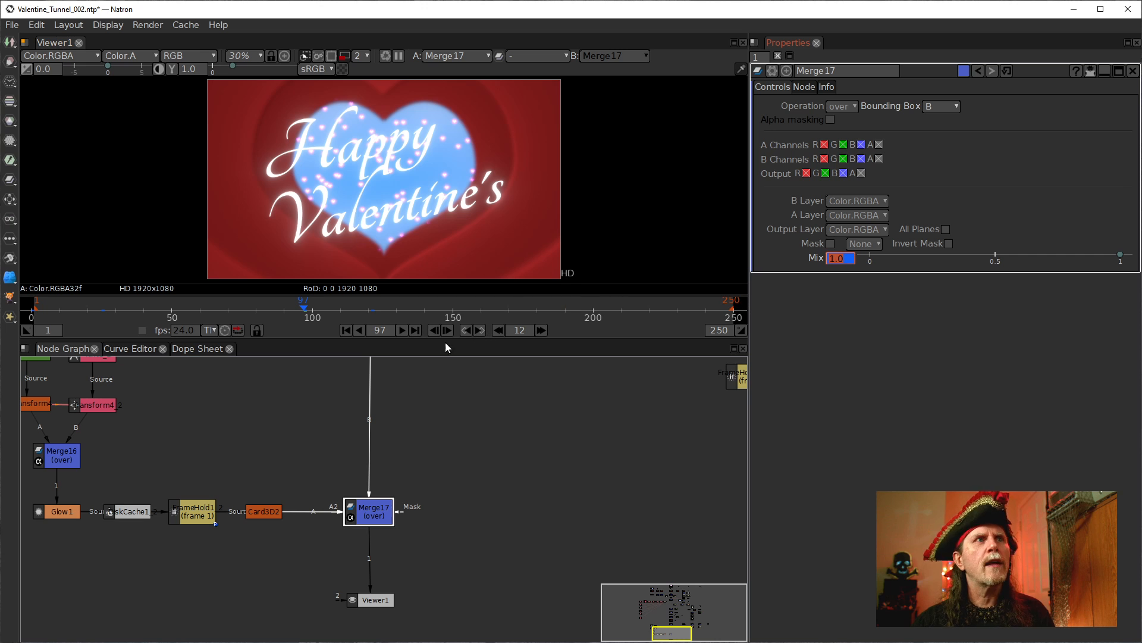
left_click(541, 330)
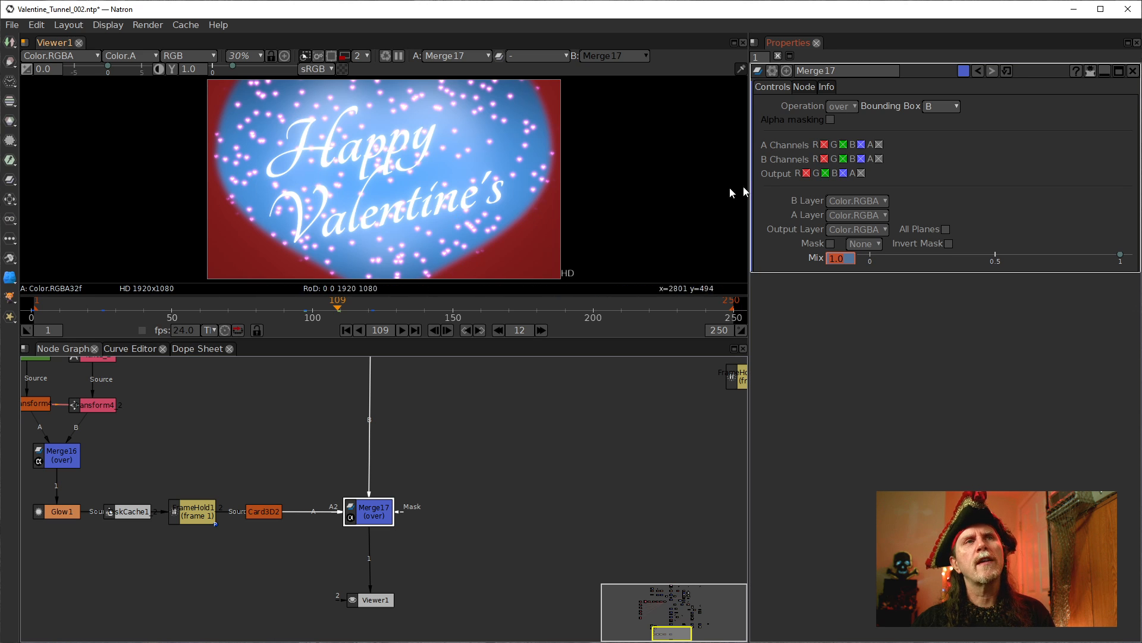
double_click(841, 260)
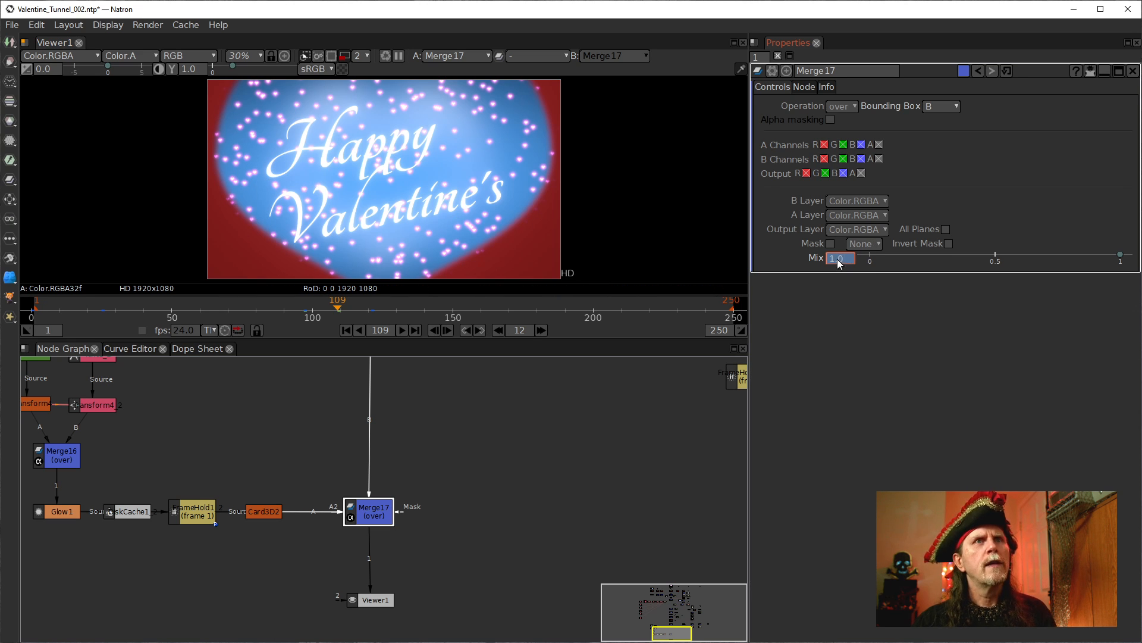
left_click(832, 260)
scroll(830, 261, "down", 1)
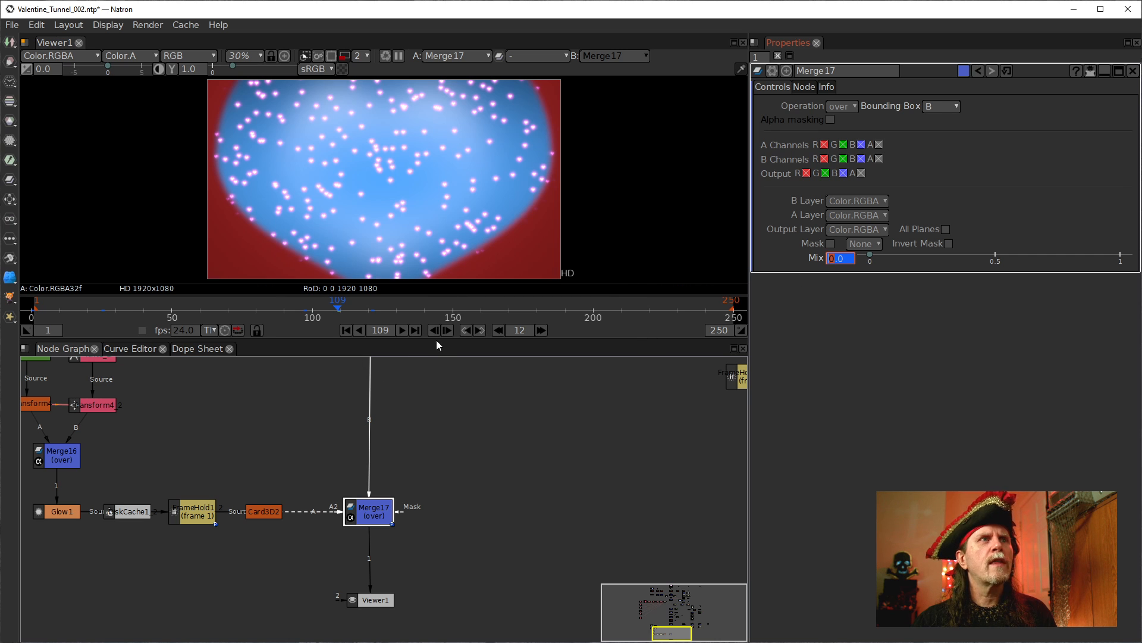
left_click(464, 330)
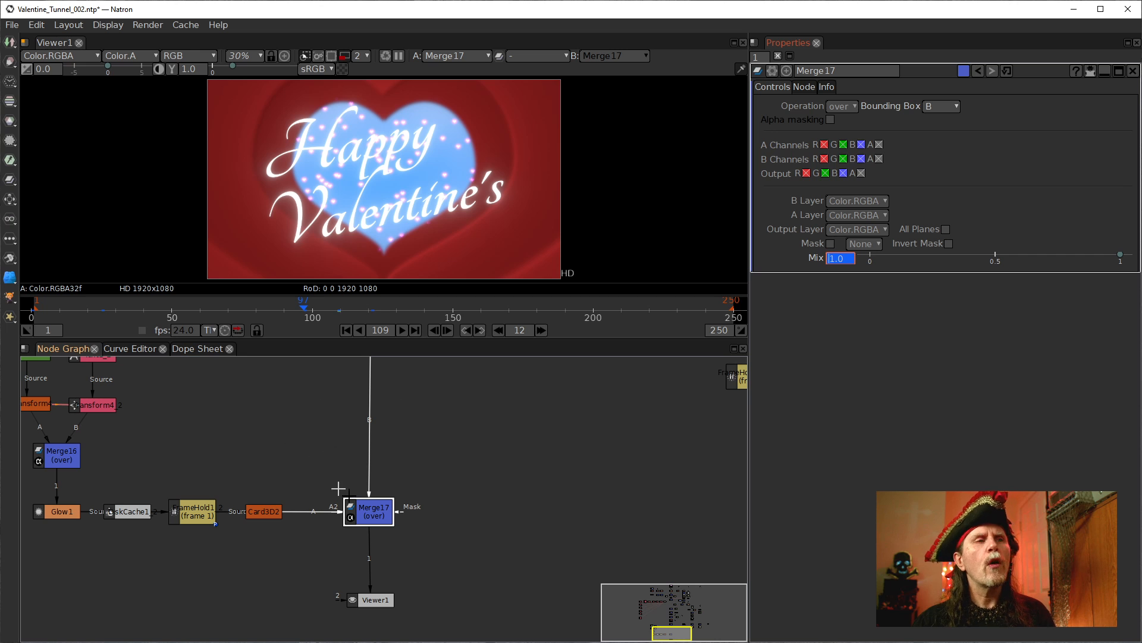
Step: Duplicate the whole title branch from the text nodes through Merge17, placing the copy beside the original
left_click(360, 513)
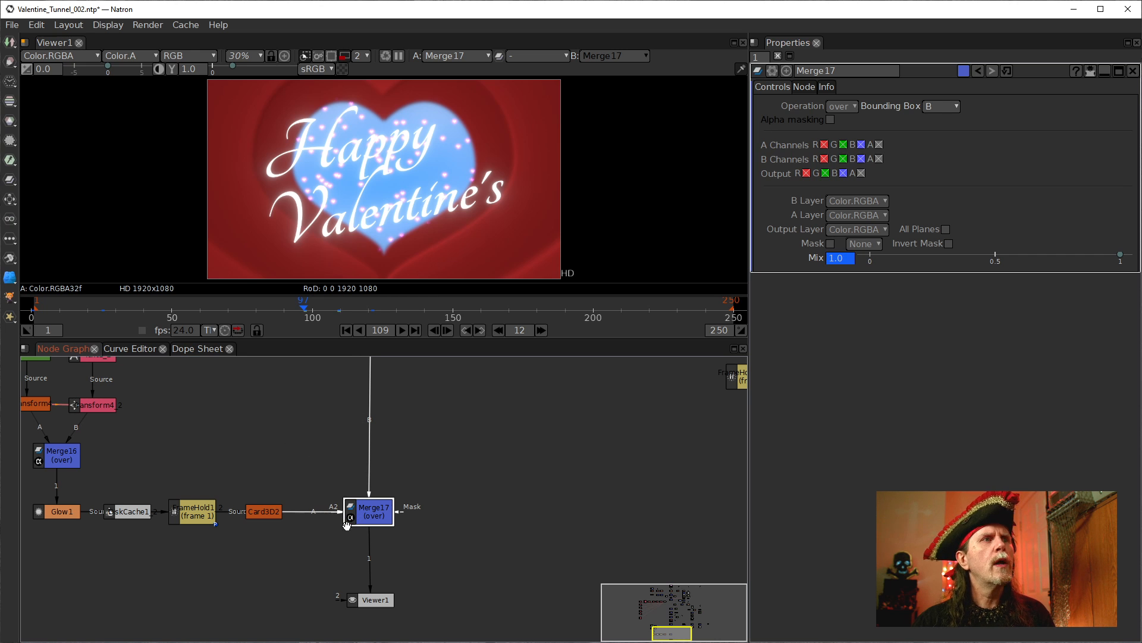
scroll(348, 527, "down", 1)
left_click_drag(349, 527, 386, 545)
left_click_drag(476, 571, 26, 377)
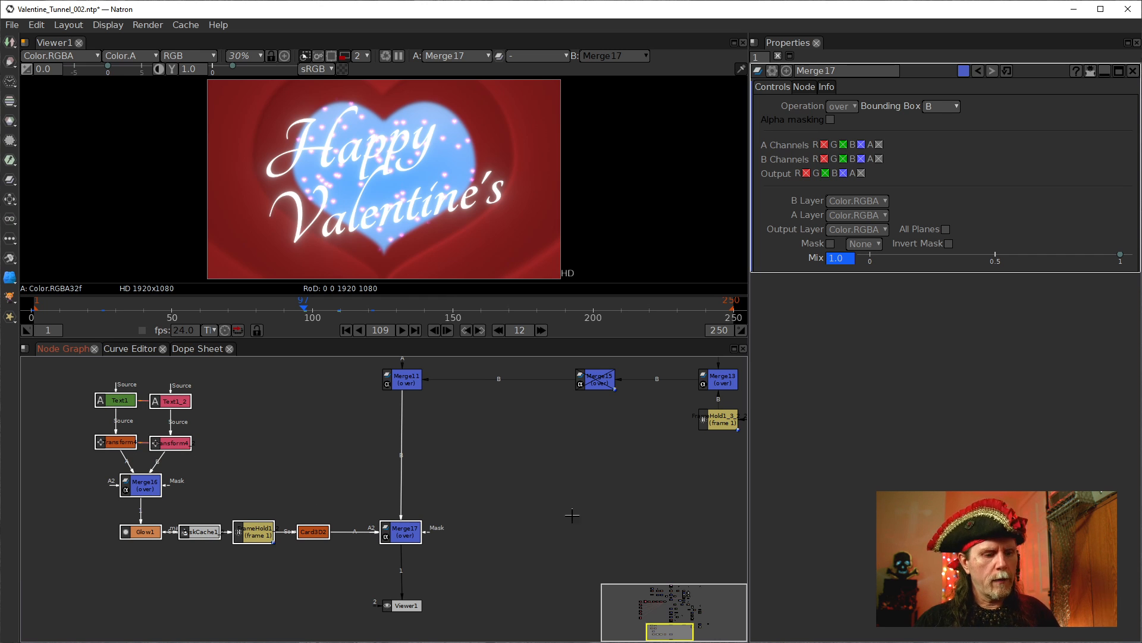
key("alt+c")
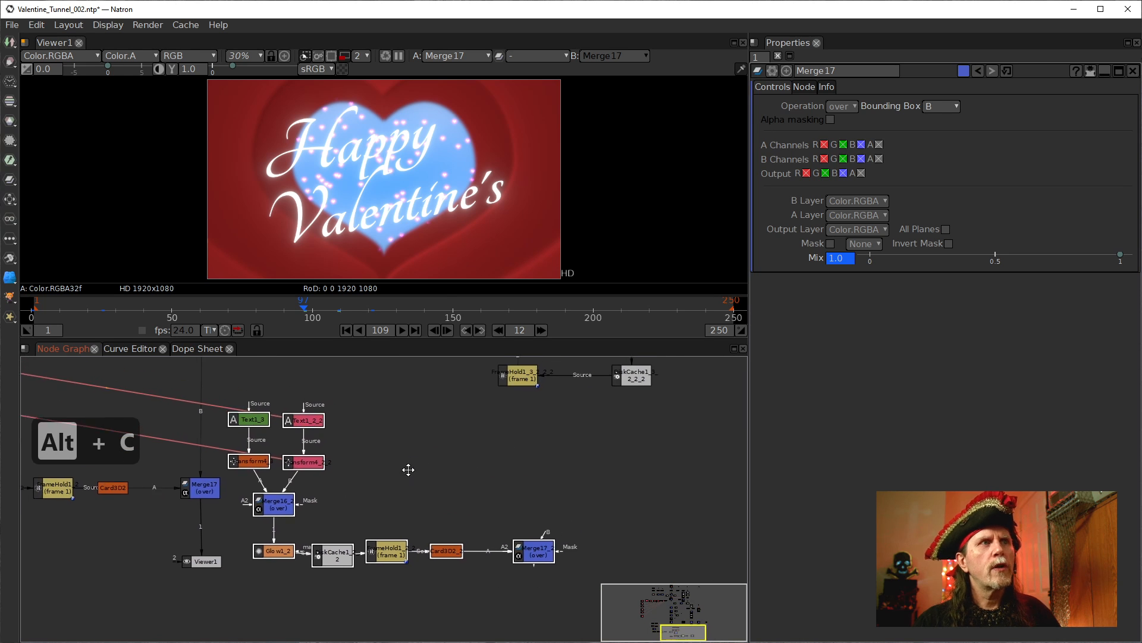
left_click_drag(378, 487, 441, 501)
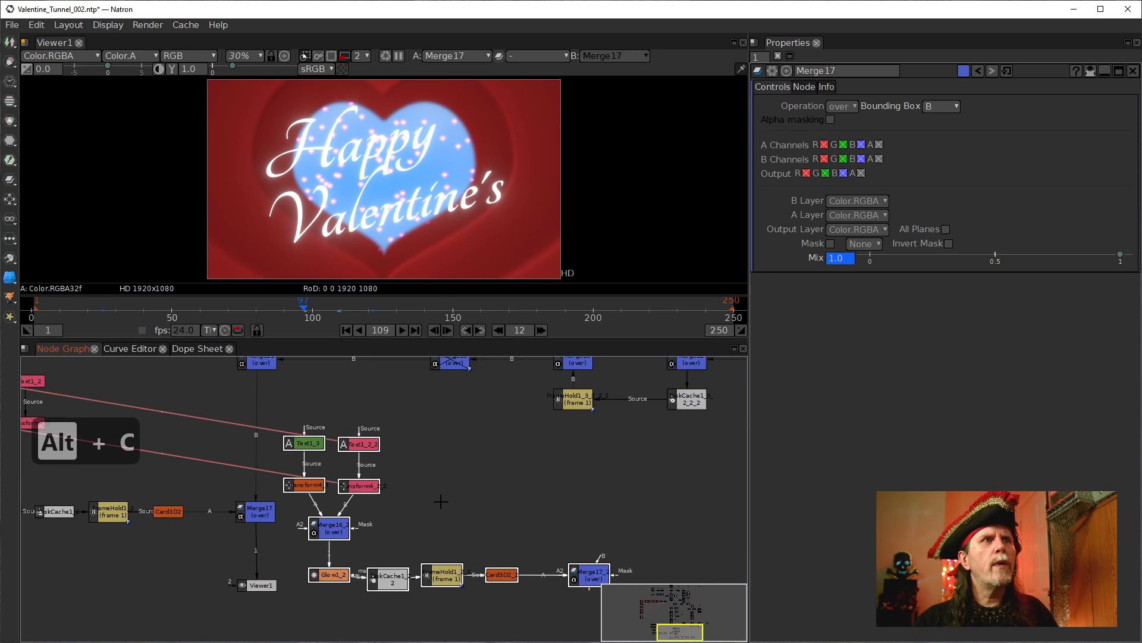
Step: Delete the duplicated "Valentine's" text node and its transform, and move the remaining copied nodes farther from the original Merge17
left_click(374, 445)
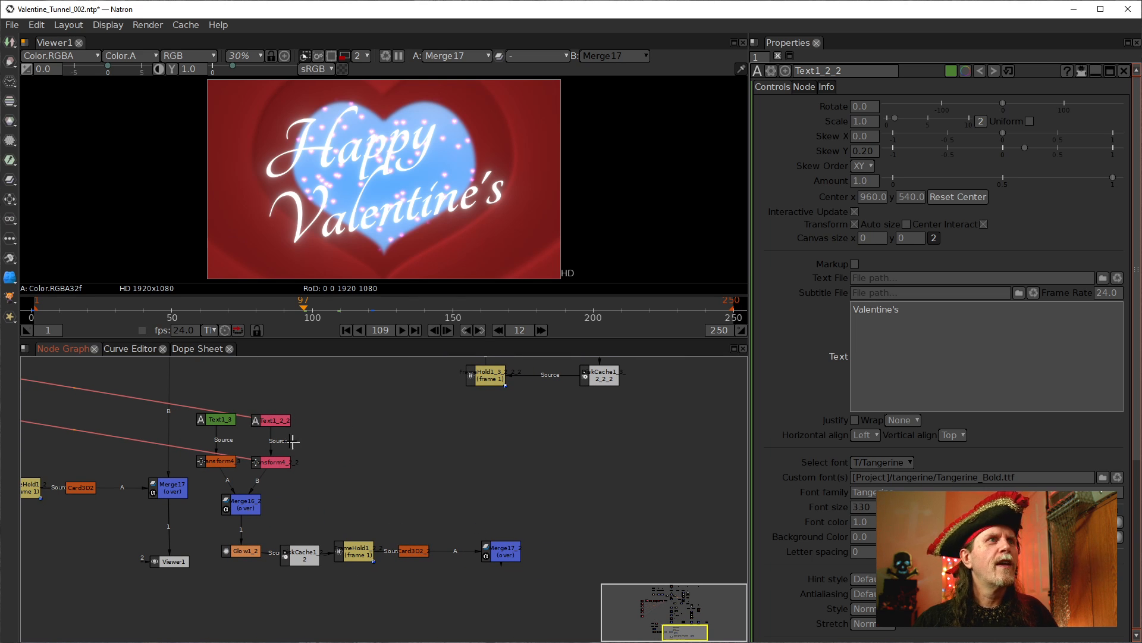
left_click(273, 420)
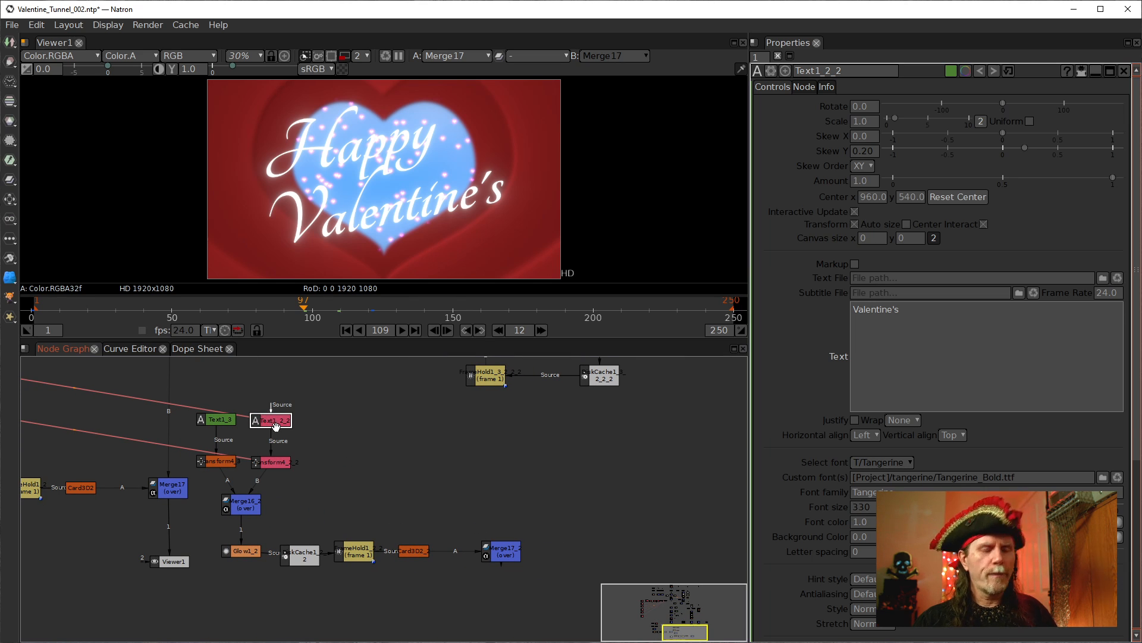
key("Delete")
left_click(278, 462)
key("Delete")
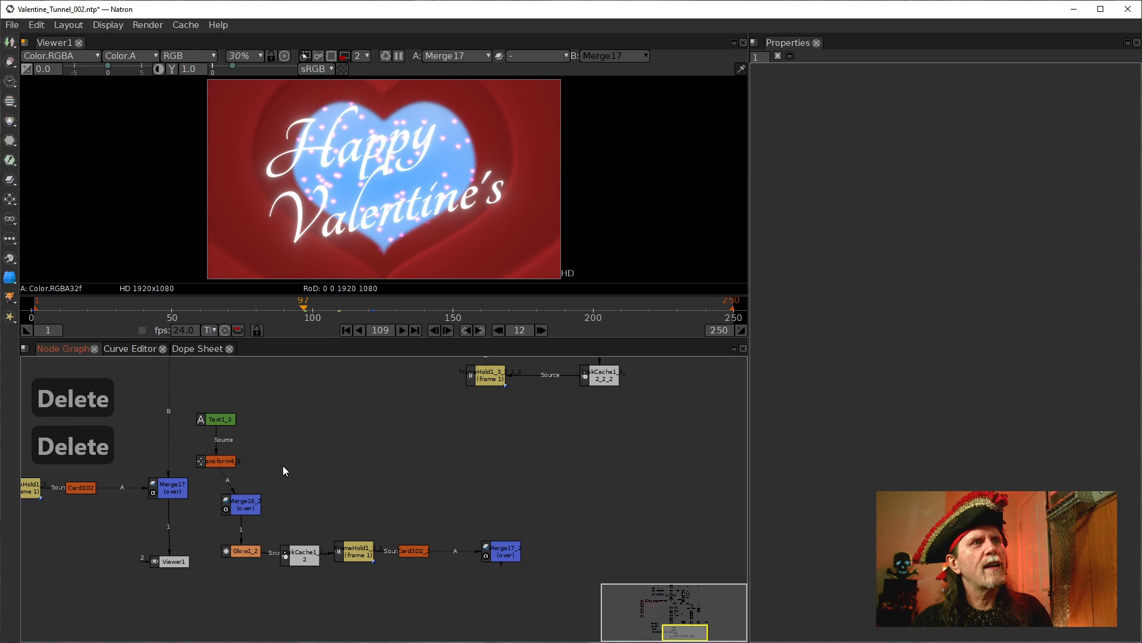
left_click_drag(558, 587, 194, 403)
left_click_drag(315, 434, 304, 416)
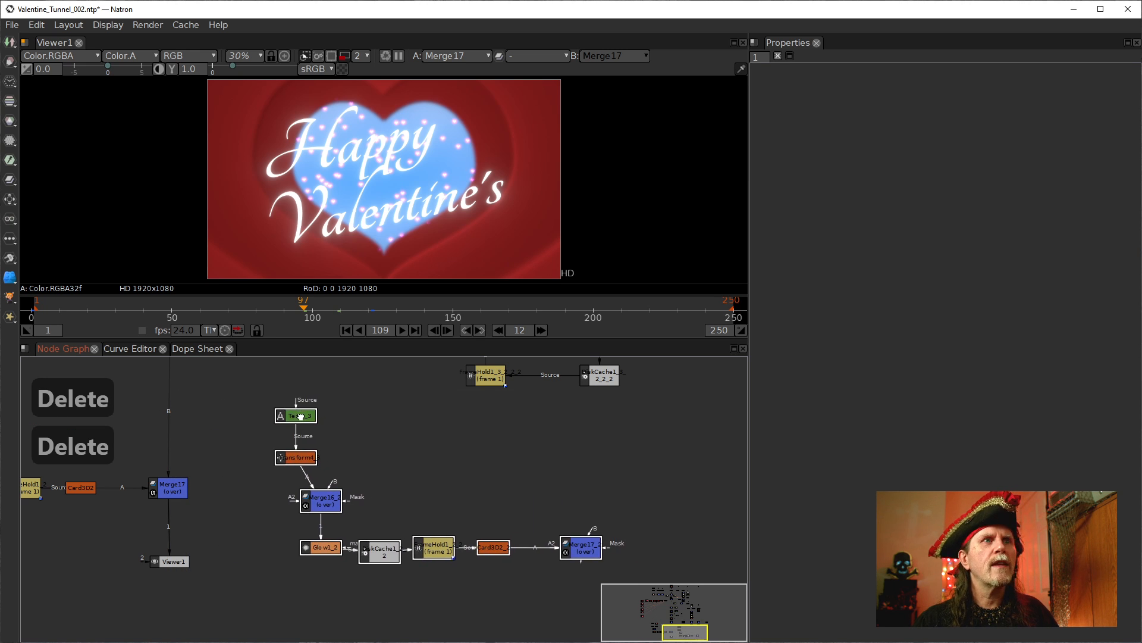
Step: Move the copied Merge17 node up beneath Merge15, and delete Merge15 from the chain between Merge13 and Merge11
left_click(559, 517)
left_click_drag(597, 494, 546, 514)
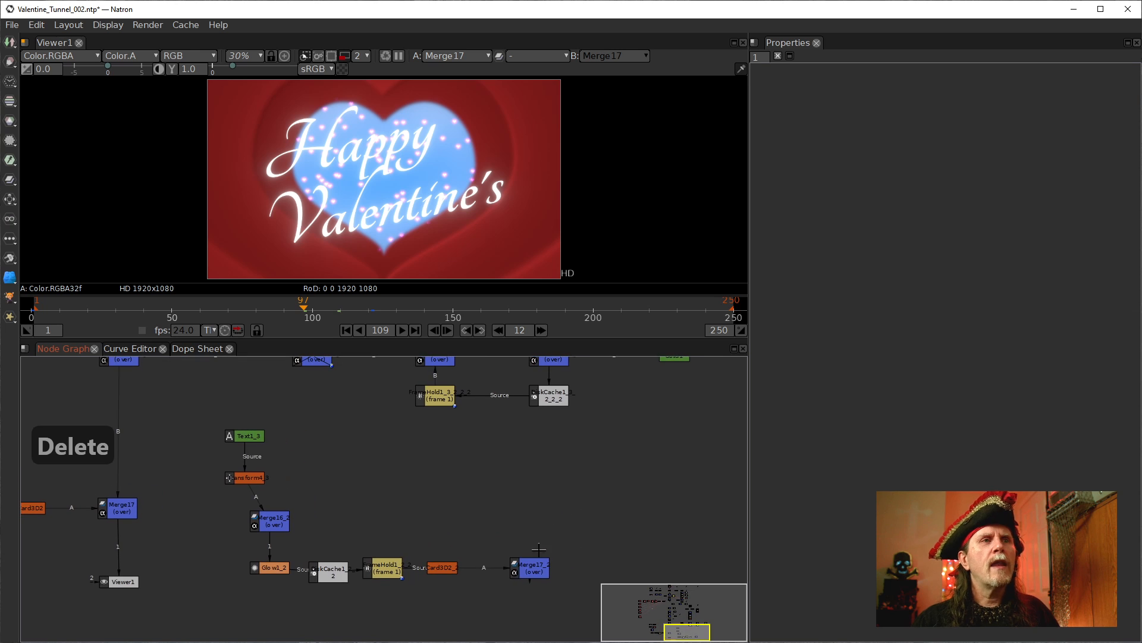
left_click_drag(536, 561, 412, 500)
left_click(341, 431)
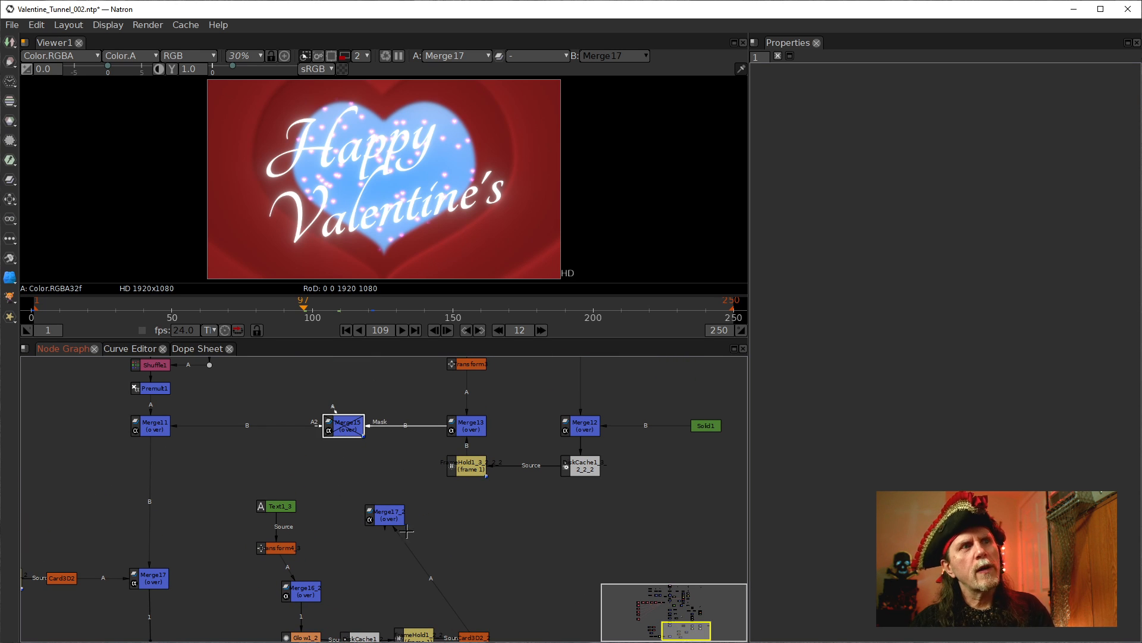
left_click_drag(390, 515, 368, 481)
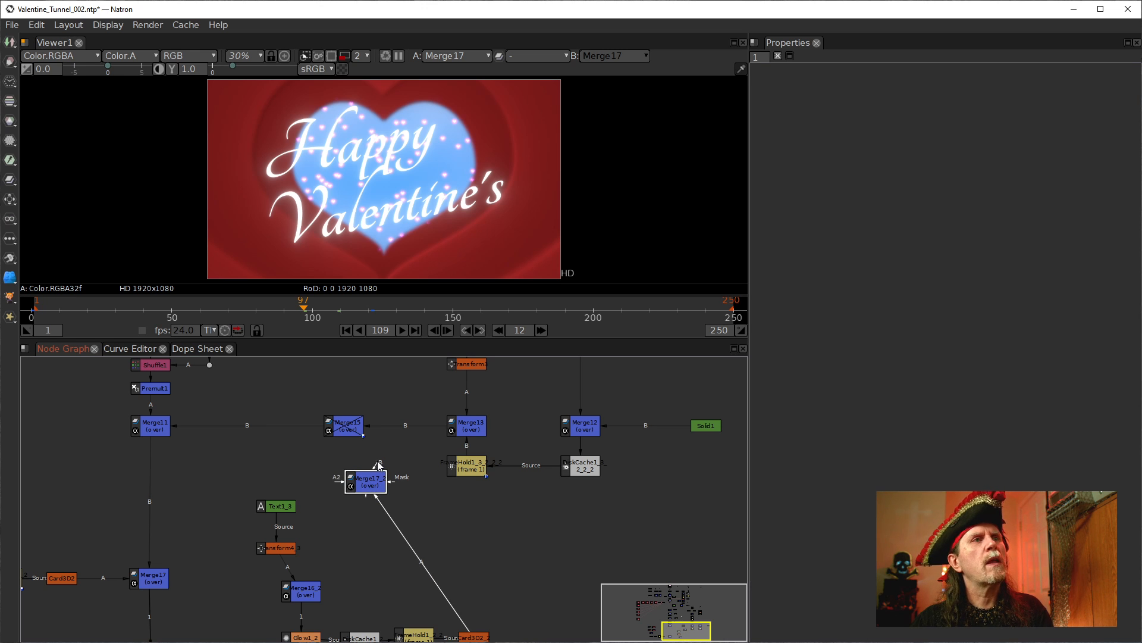
left_click(345, 425)
key("Delete")
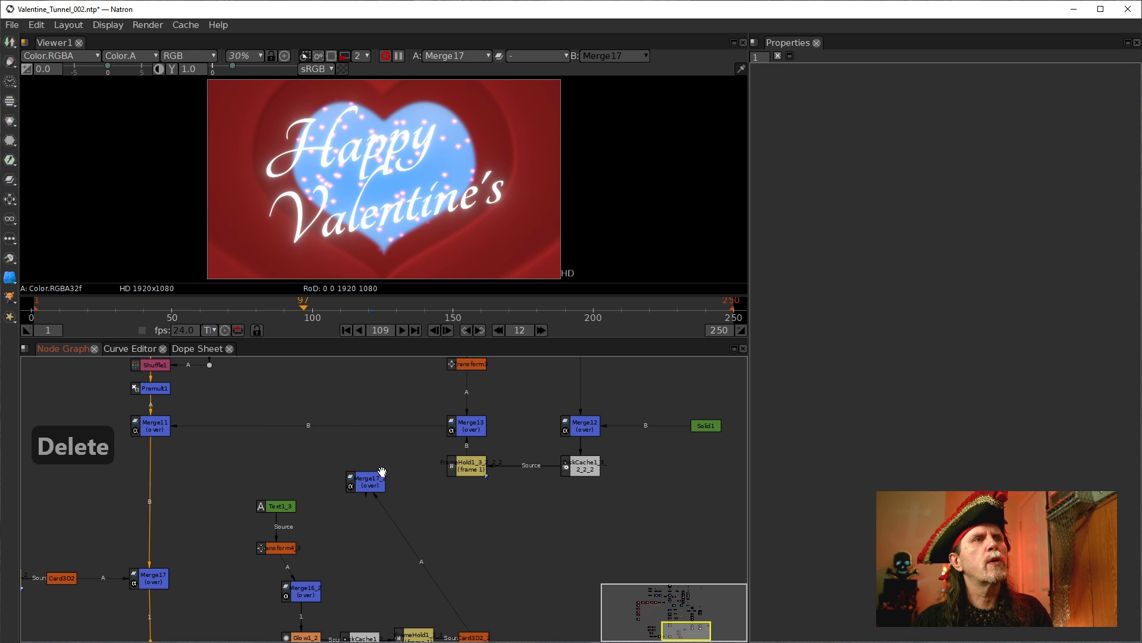
Step: Wire the copied Merge17 between Merge13 and Merge11 through its B input, and position it in line with them
left_click(371, 480)
left_click_drag(372, 462, 467, 424)
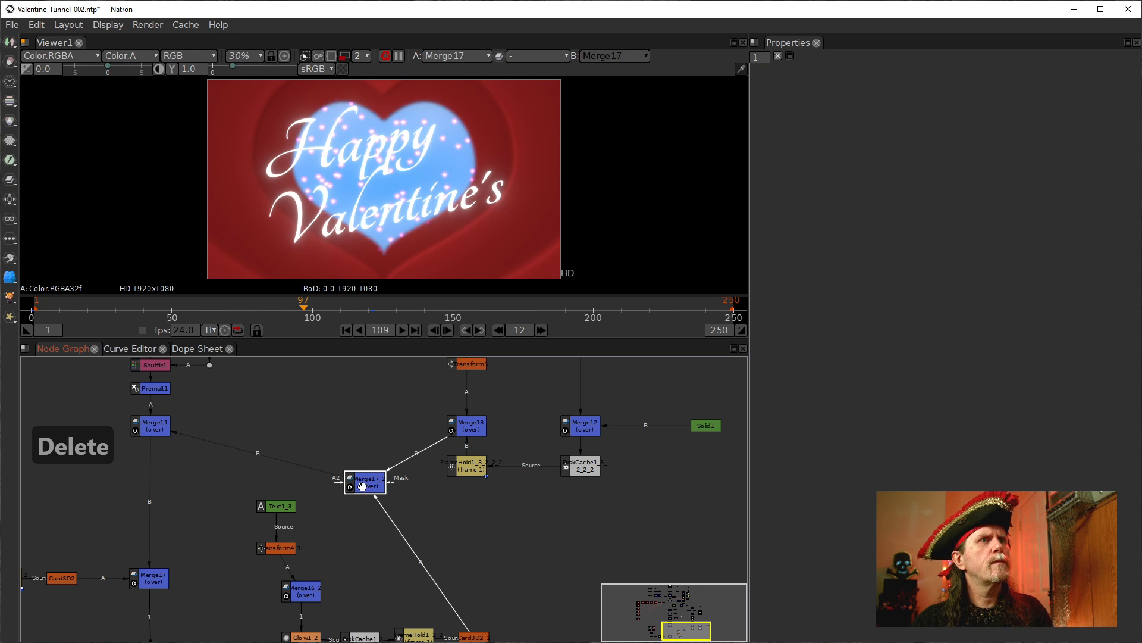
left_click_drag(369, 485, 483, 476)
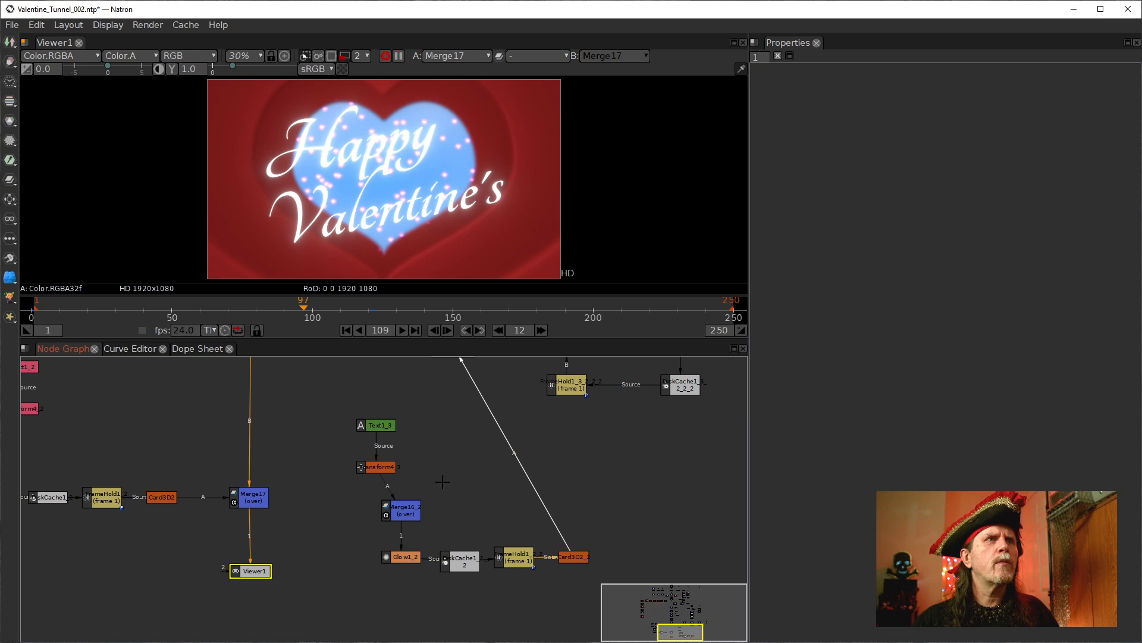
Step: Show Merge16_2 in the viewer and open the settings of the copied "Happy" text node
left_click(447, 515)
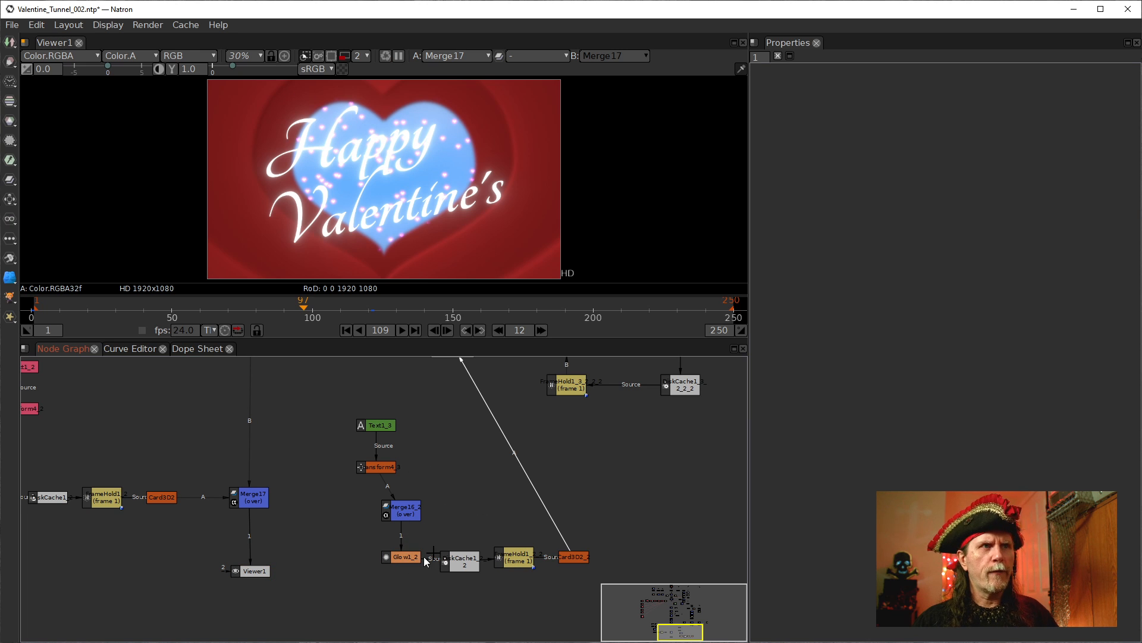
left_click(409, 515)
key("1")
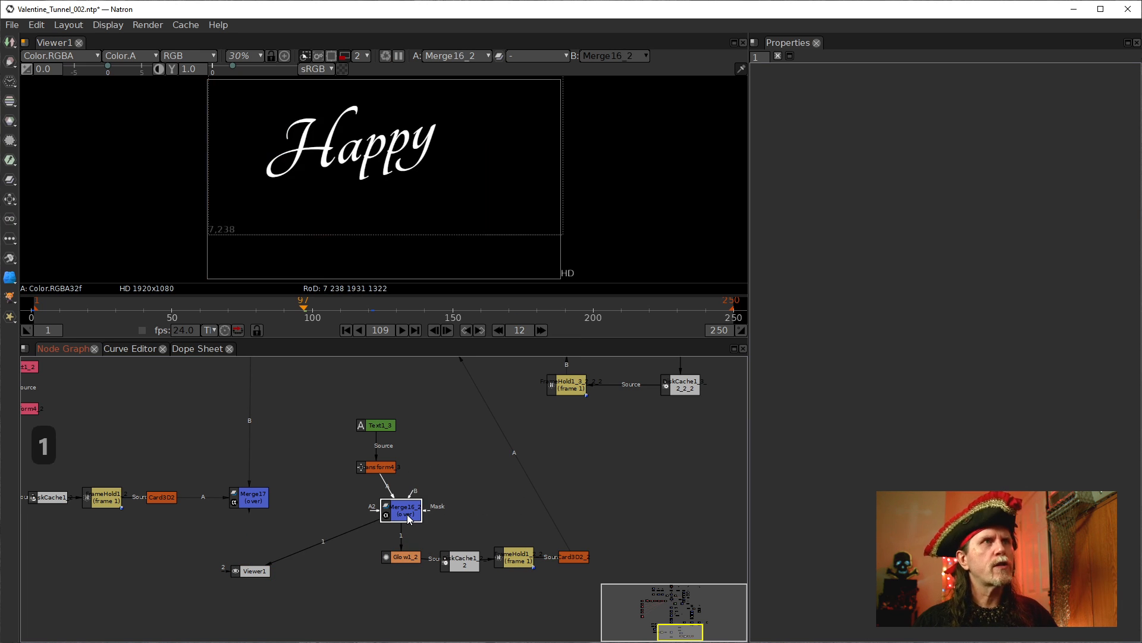
double_click(382, 429)
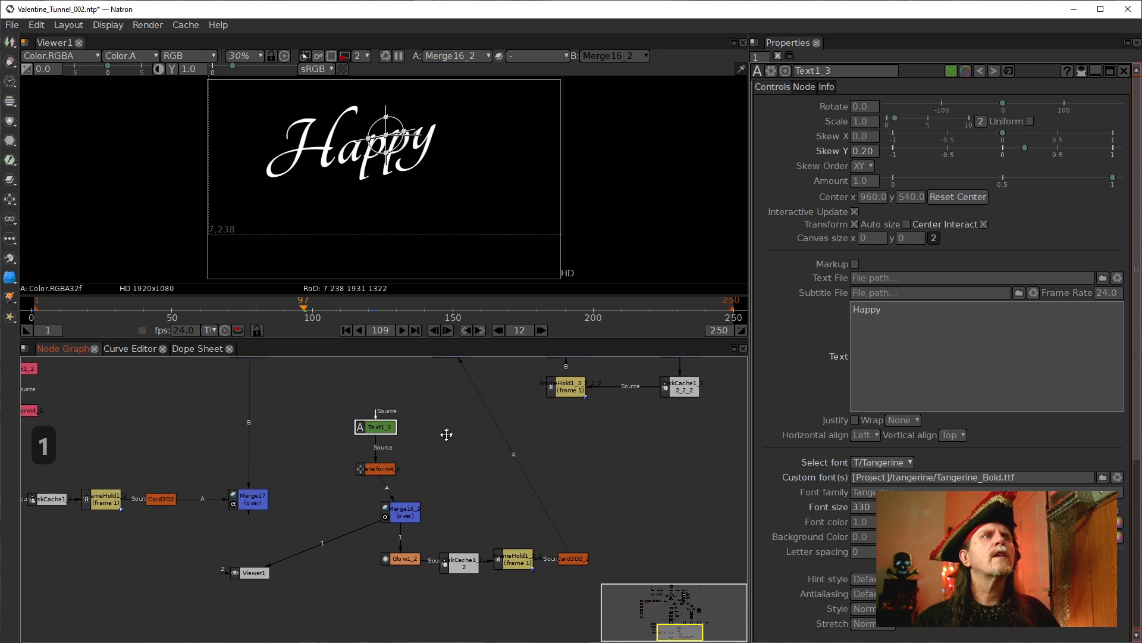
left_click_drag(446, 433, 431, 472)
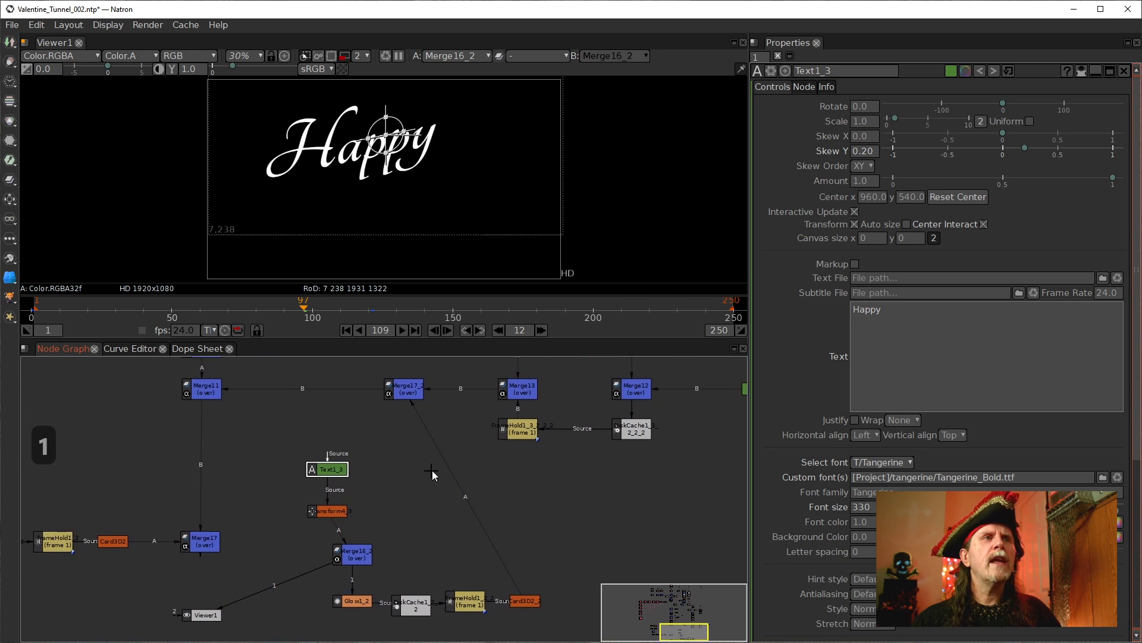
Step: Replace the copied text node's wording with "From:"
left_click(940, 329)
left_click_drag(941, 330, 829, 304)
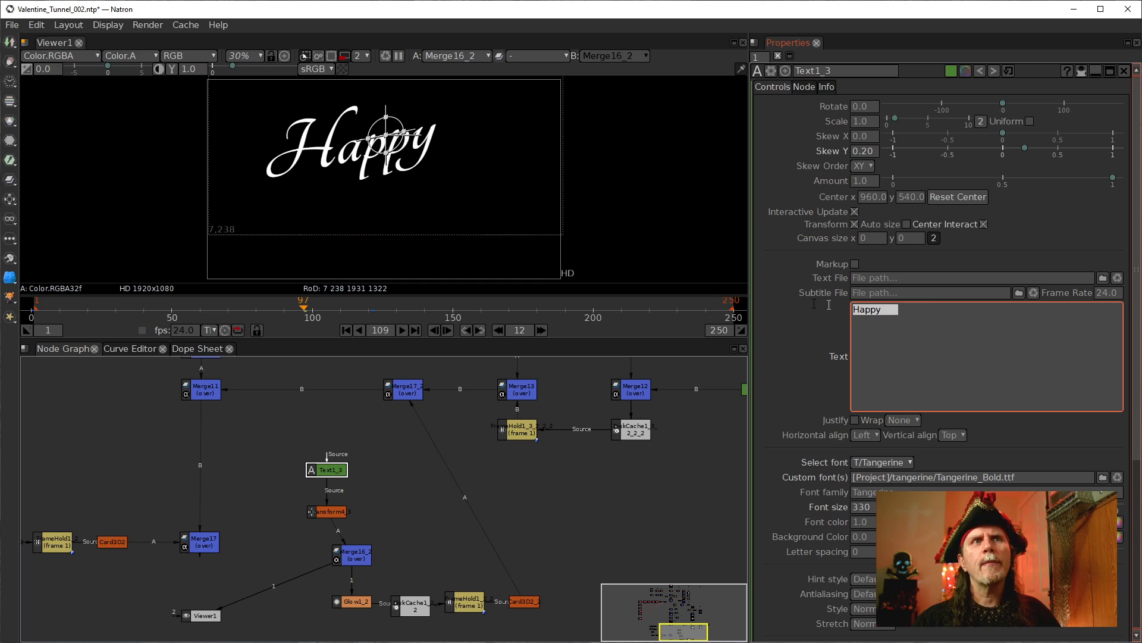
left_click(896, 325)
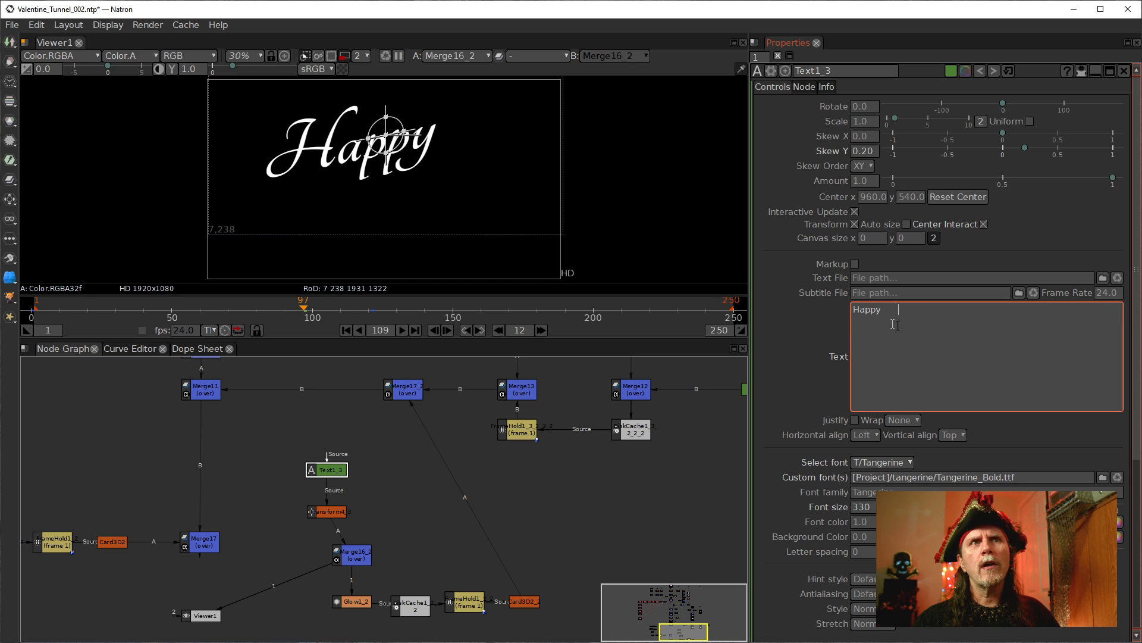
key("Left")
key("Left")
key("Left")
key("Left")
key("Left")
key("Left")
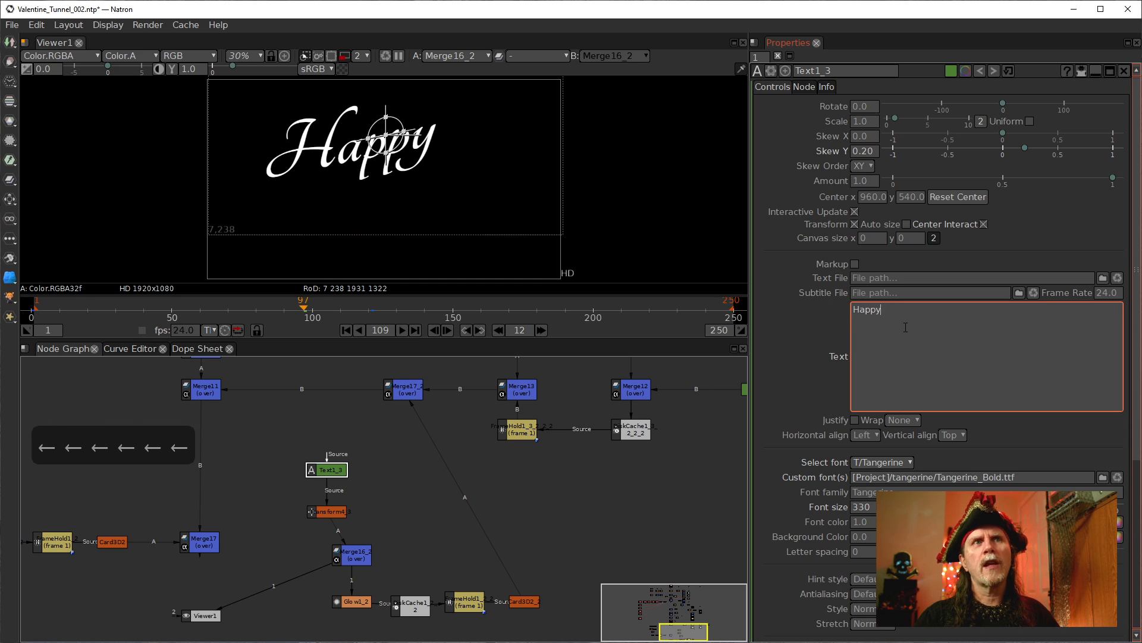
key("BackSpace")
key("BackSpace")
key("BackSpace")
key("BackSpace")
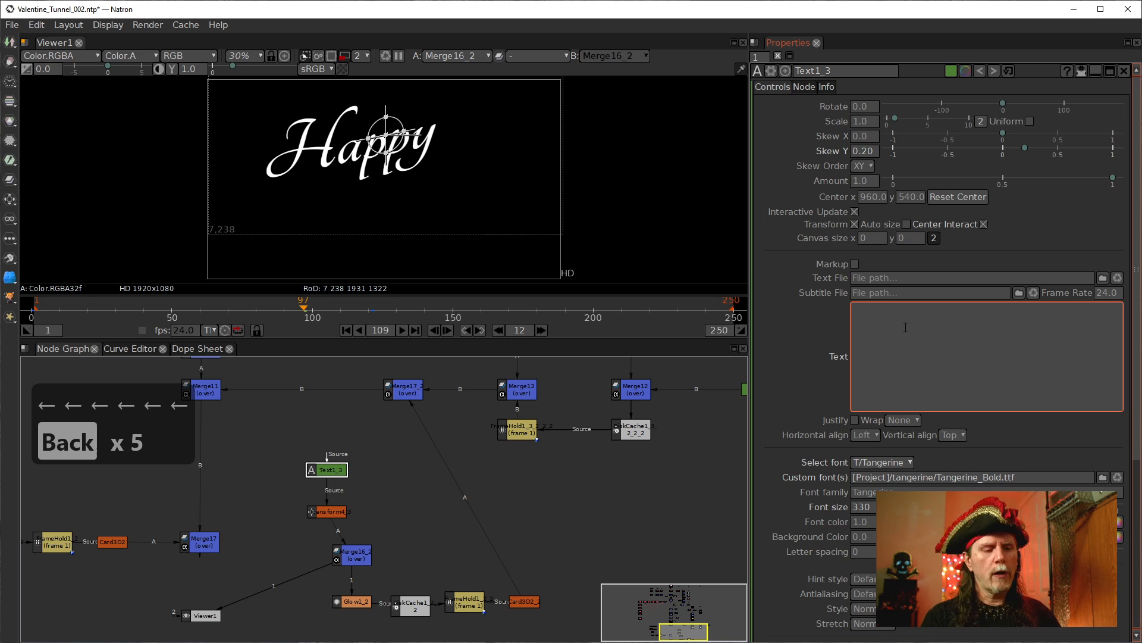
type("From")
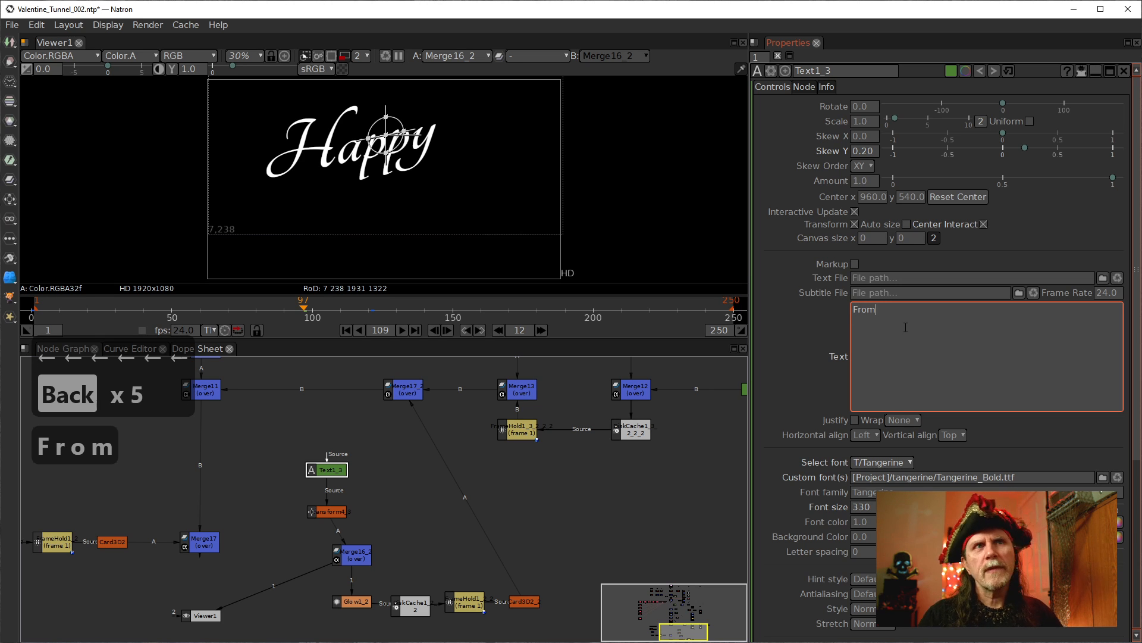
type(":")
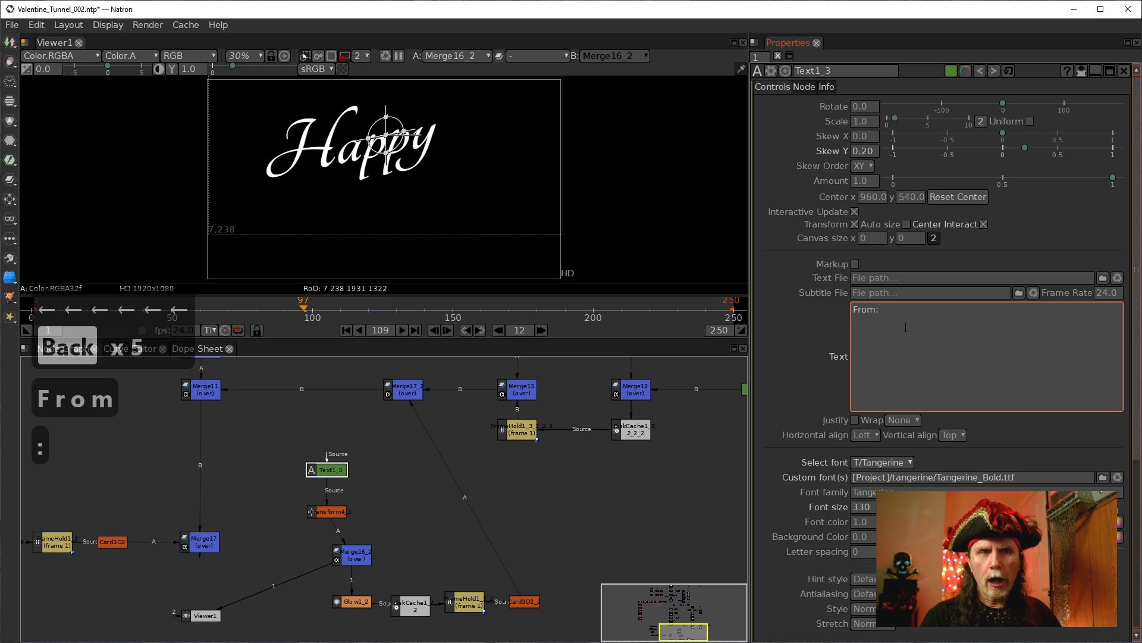
left_click(786, 341)
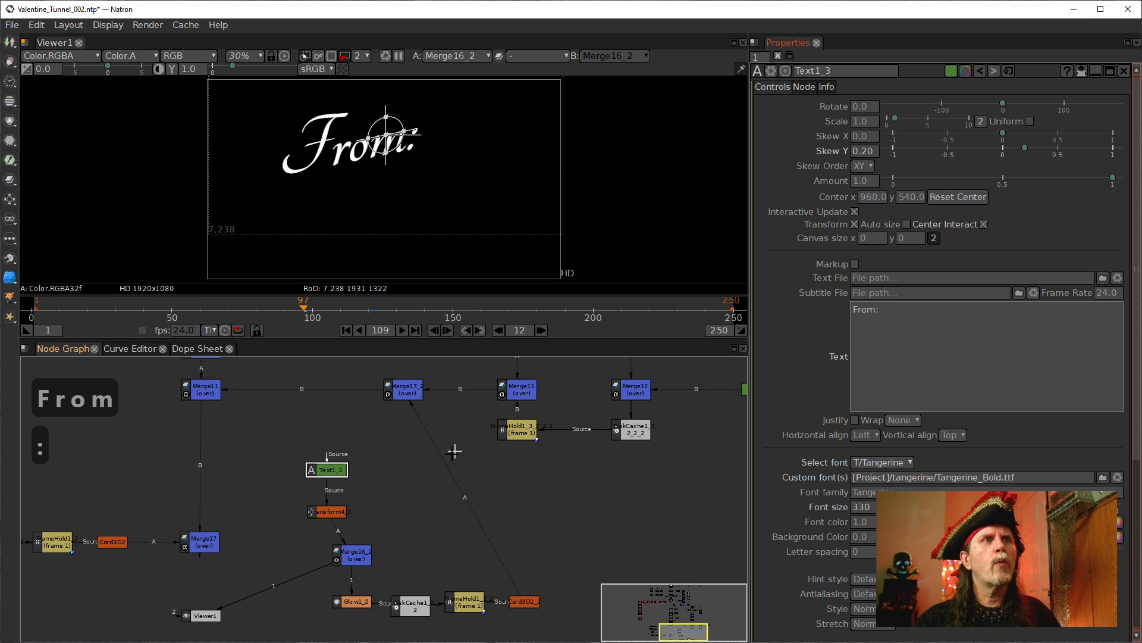
Step: Clone the "From:" text node together with its transform, and place the two clones beside the originals
left_click_drag(265, 440, 375, 538)
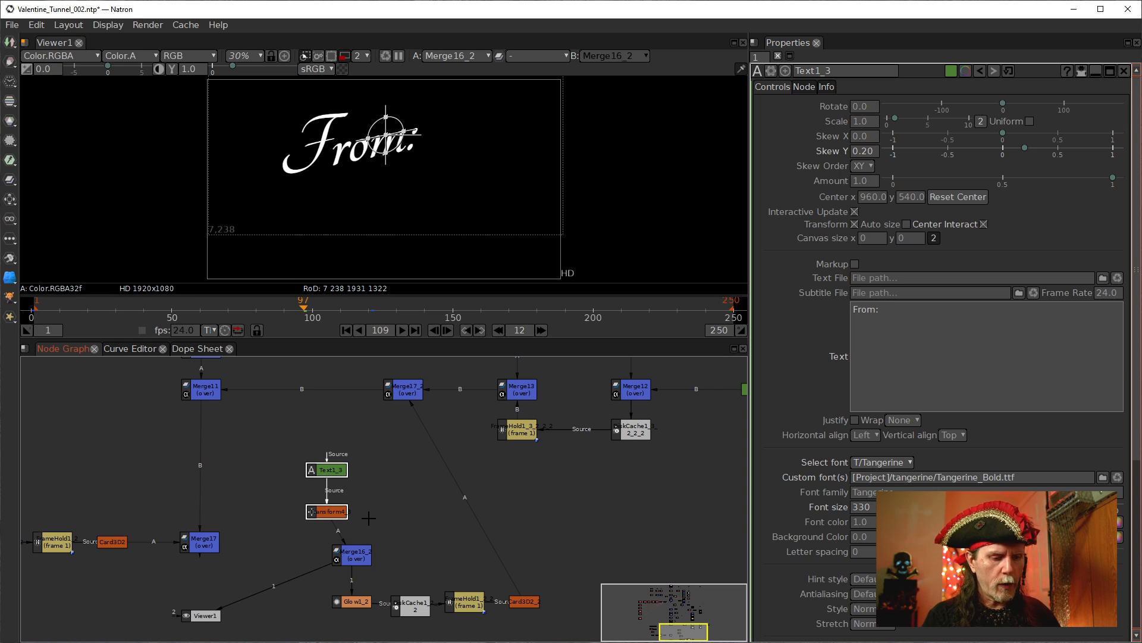
key("alt+k")
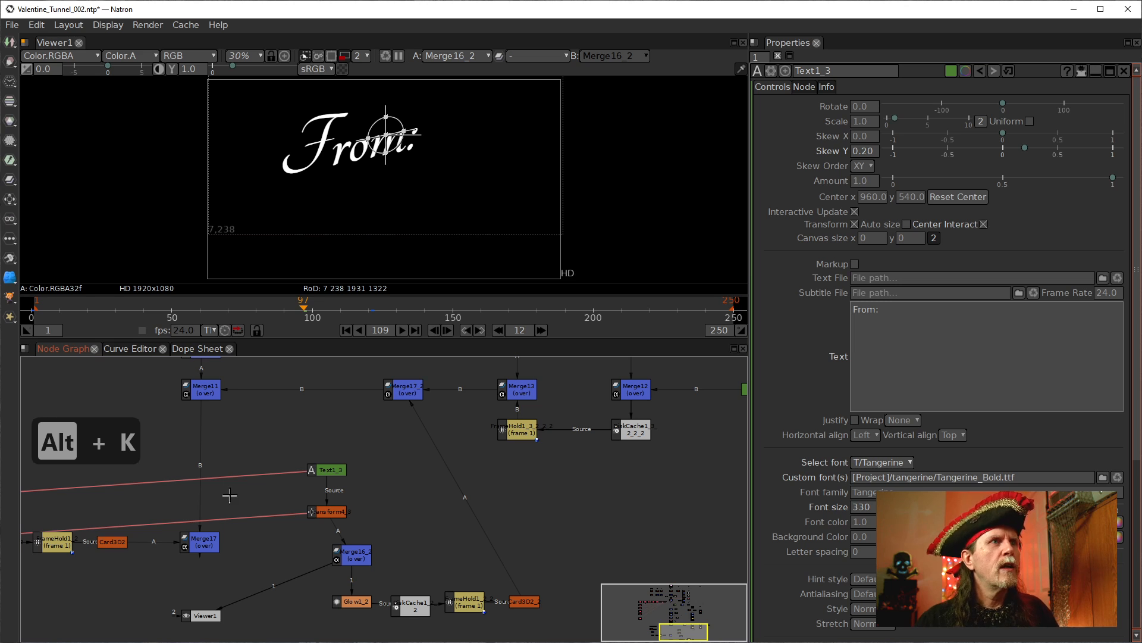
scroll(262, 491, "down", 8)
scroll(262, 491, "down", 5)
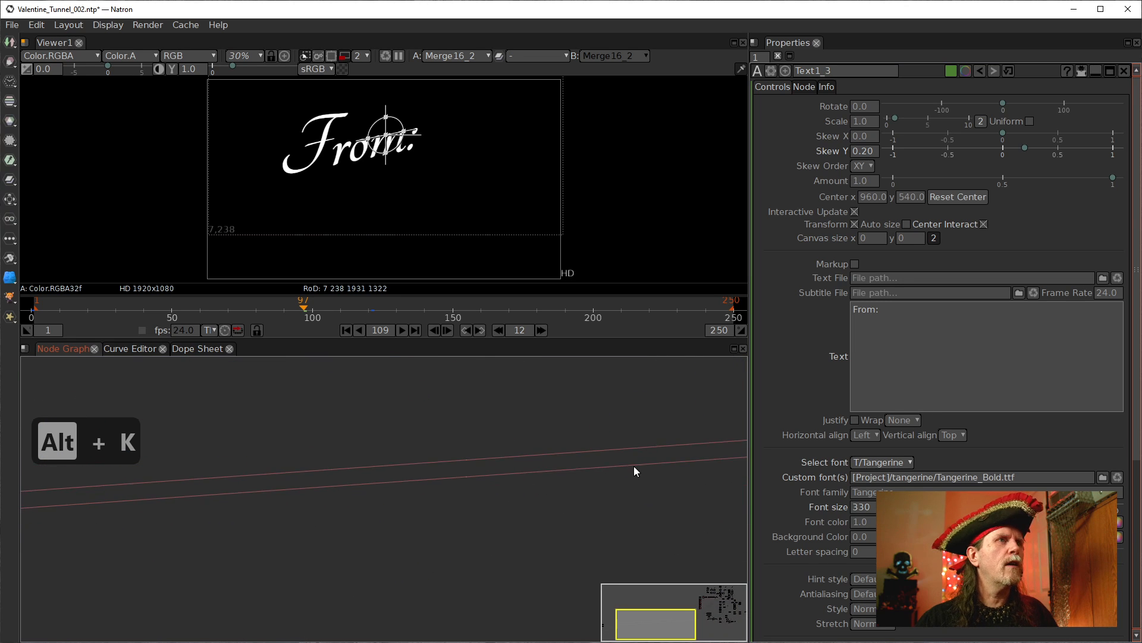
scroll(345, 574, "up", 6)
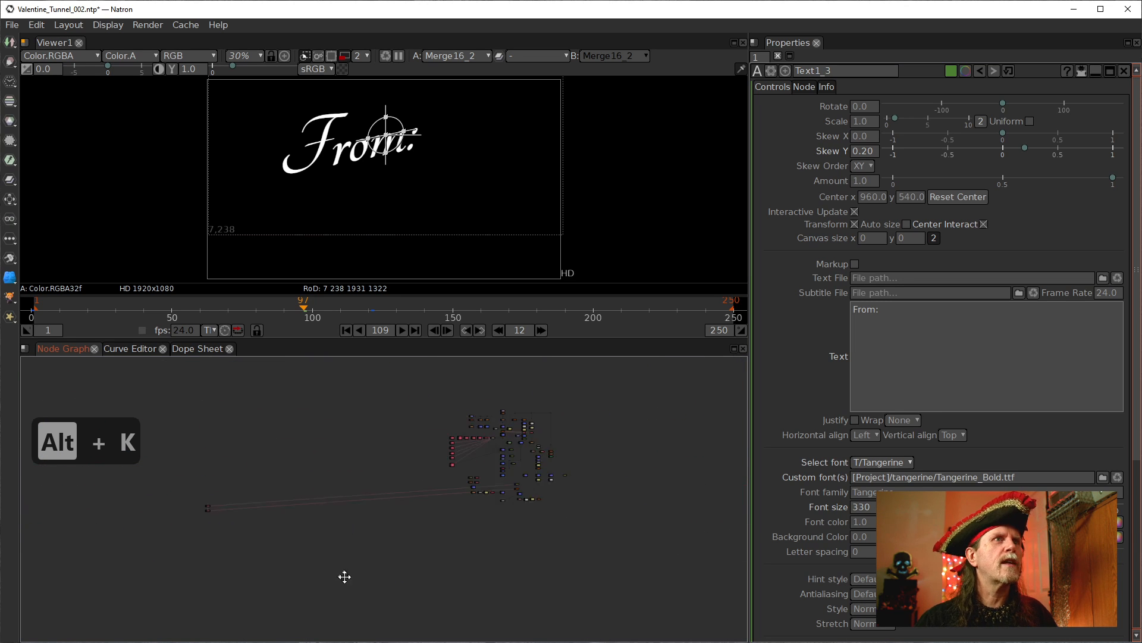
scroll(215, 534, "up", 3)
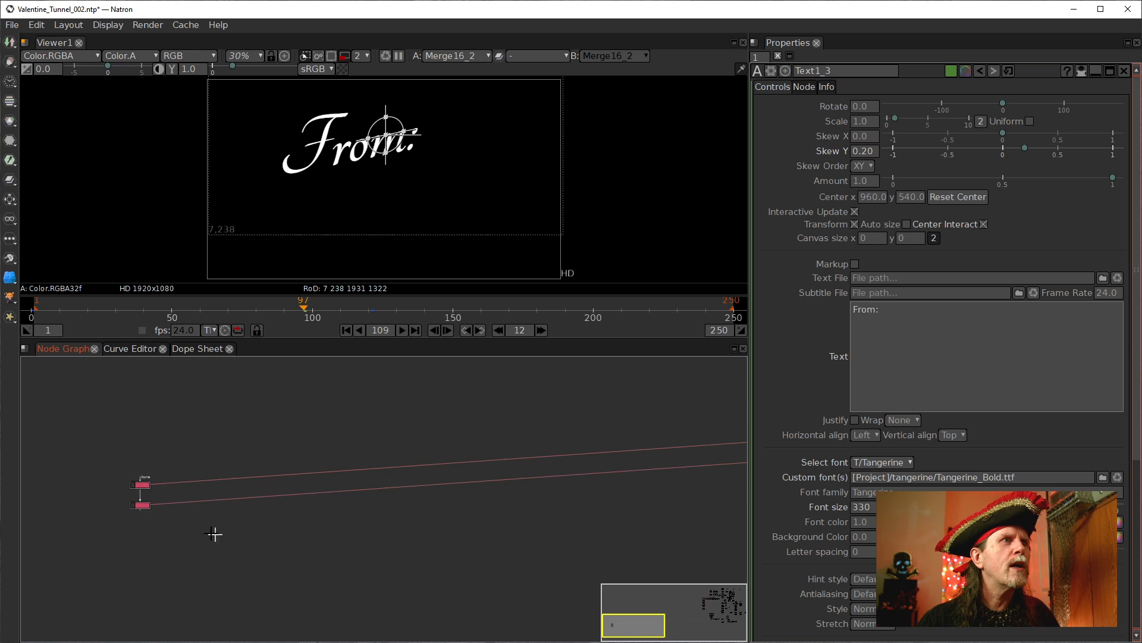
left_click_drag(142, 483, 789, 467)
left_click_drag(698, 476, 101, 508)
left_click_drag(191, 494, 214, 526)
left_click_drag(174, 476, 451, 486)
scroll(523, 466, "up", 5)
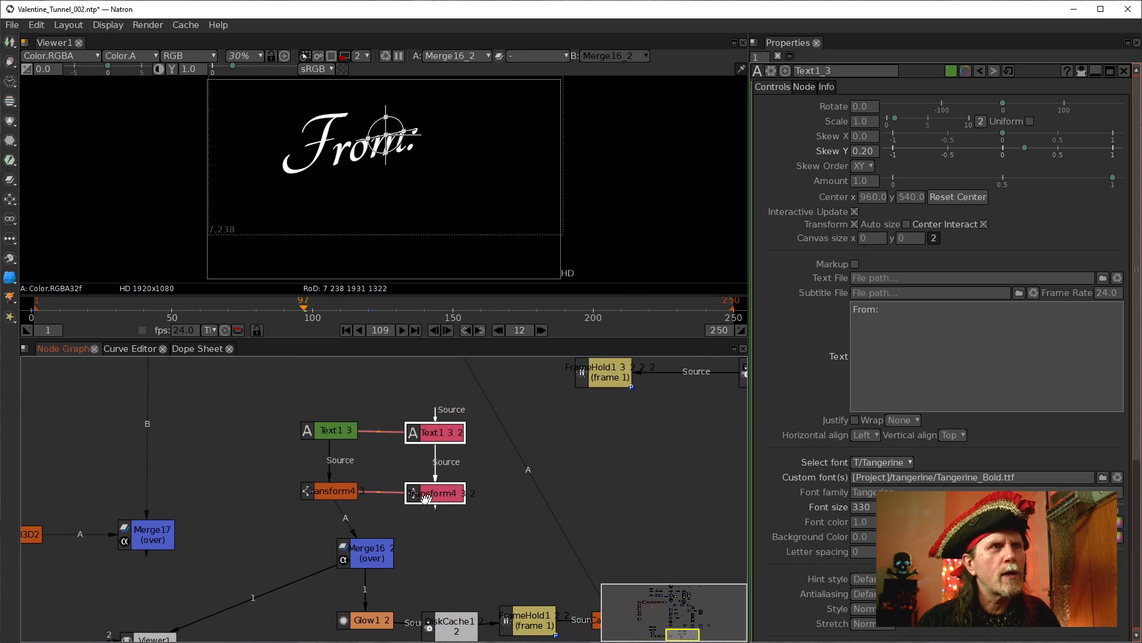
Step: Connect the B input of Merge16_2 to the cloned transform, and open that transform's settings
left_click(372, 557)
left_click_drag(390, 525, 446, 476)
left_click(434, 498)
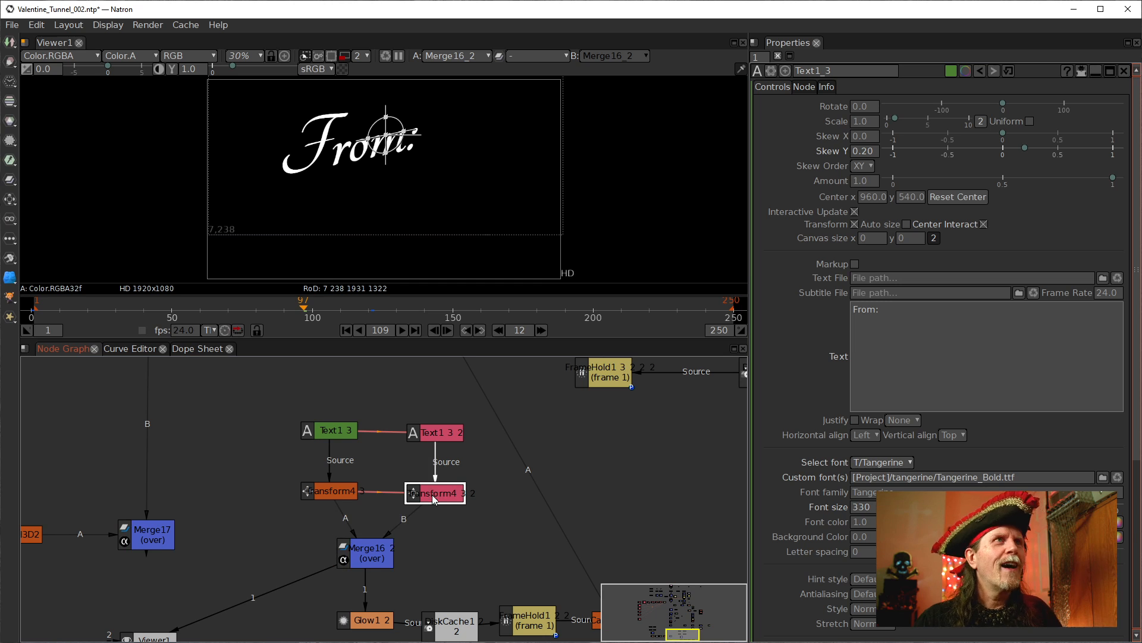
double_click(423, 497)
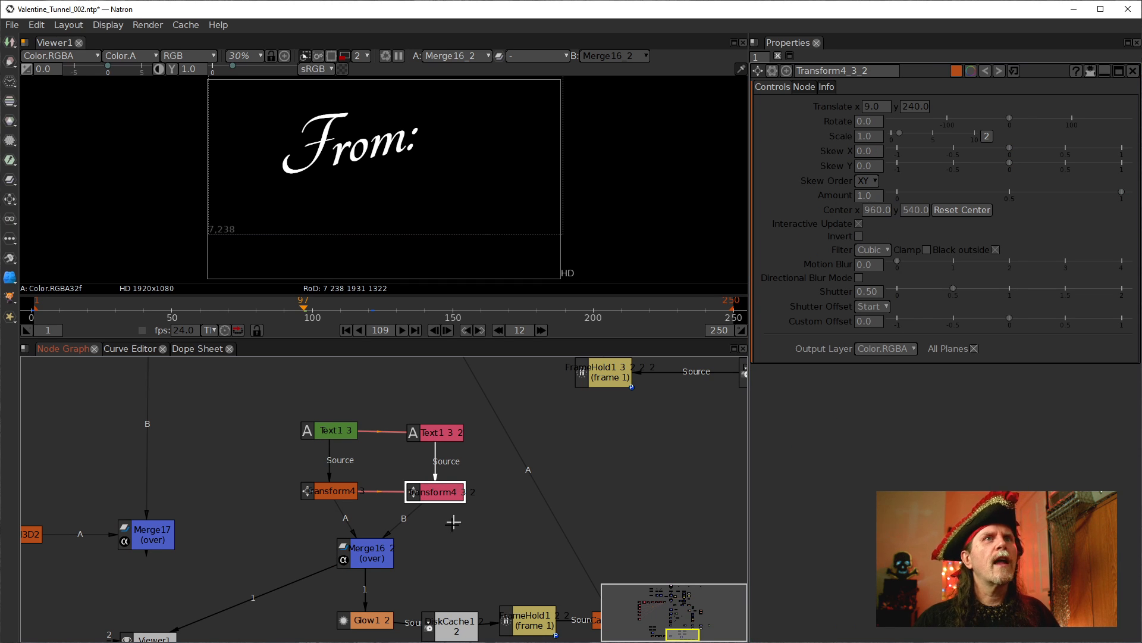
Step: Unlink the cloned text node's wording from the original and replace it with "Natron"
double_click(427, 434)
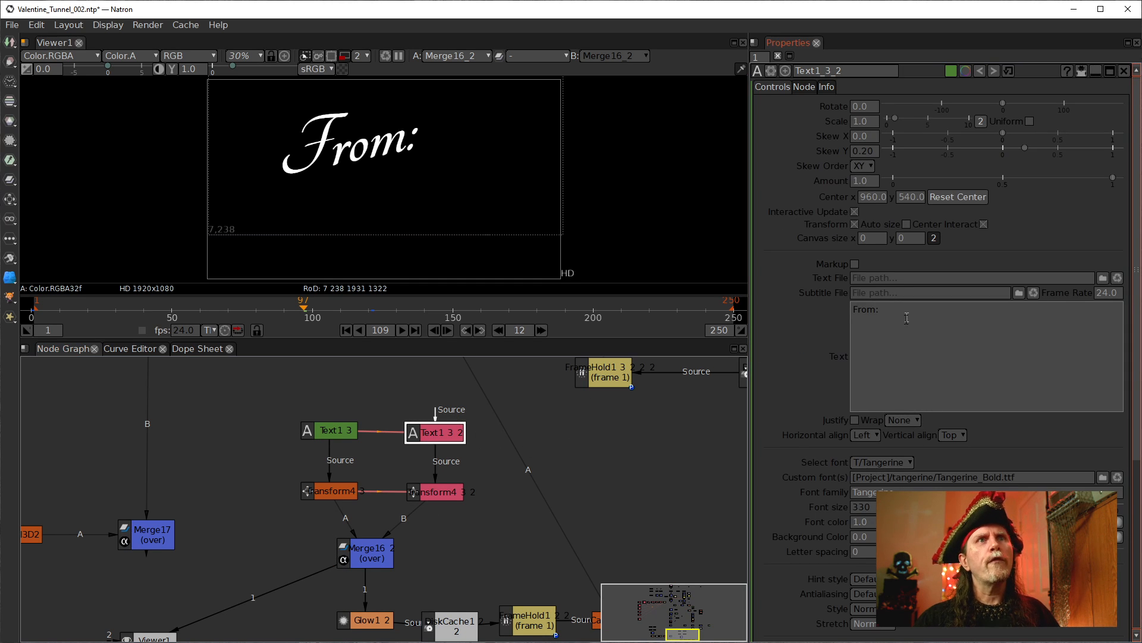
right_click(914, 325)
left_click(970, 351)
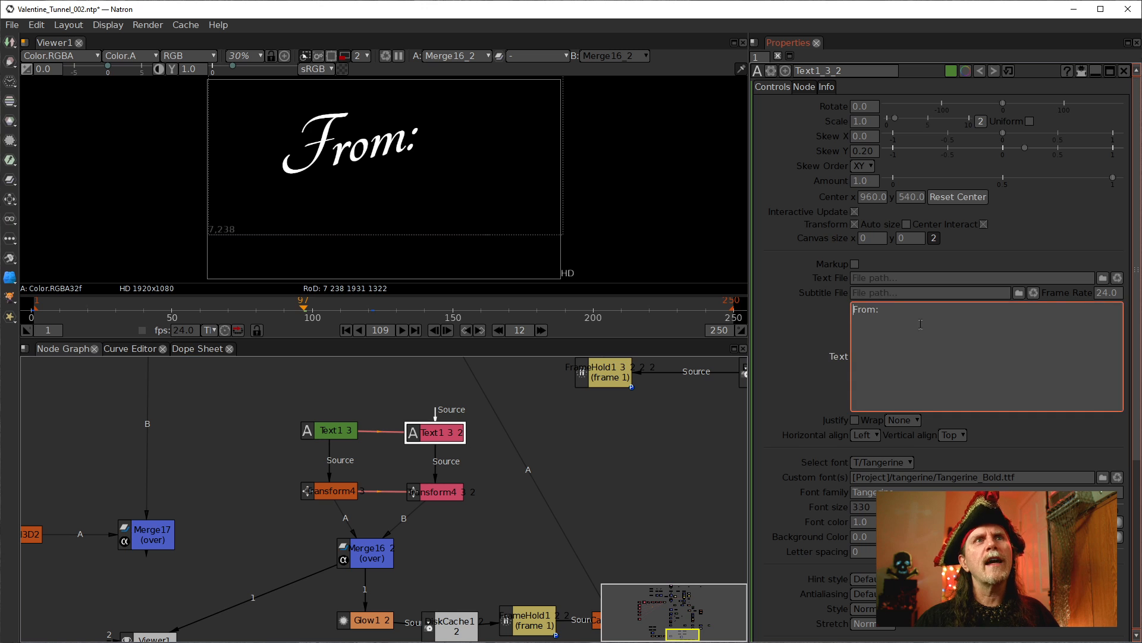
key("ctrl+a")
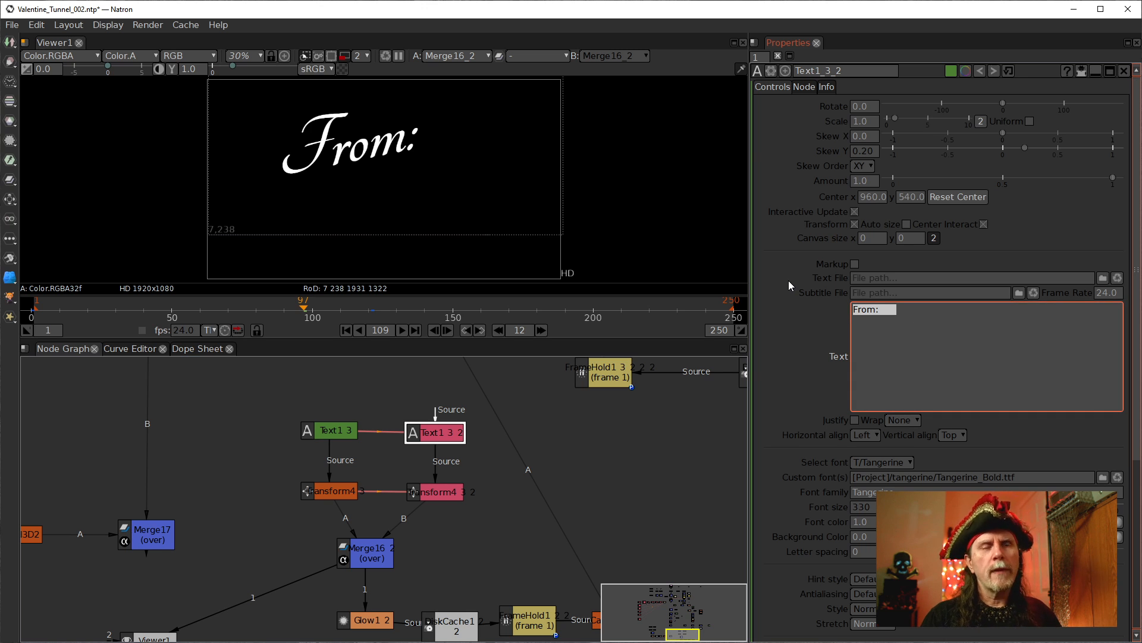
key("Delete")
key("Delete")
key("Delete")
key("Delete")
key("Delete")
key("Delete")
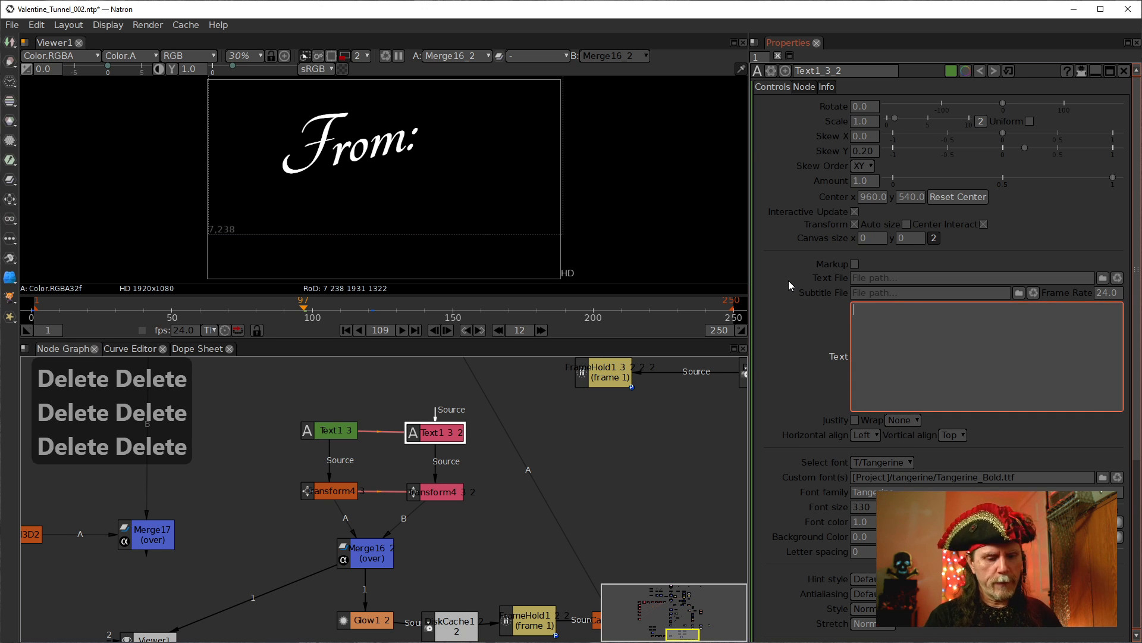
key("BackSpace")
key("BackSpace")
key("BackSpace")
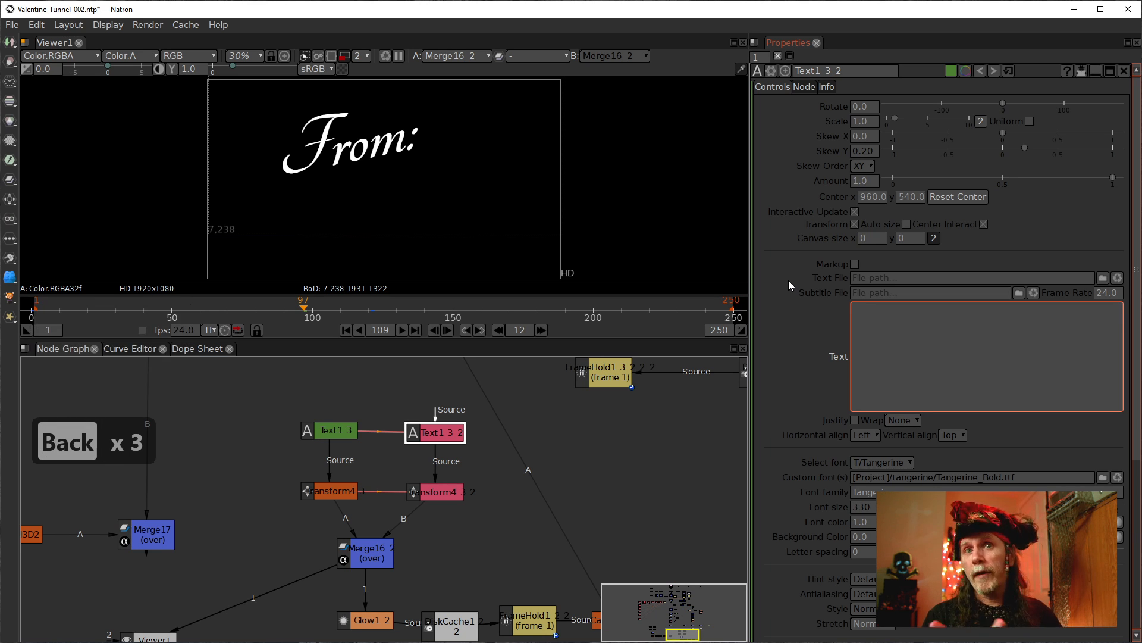
type("Na")
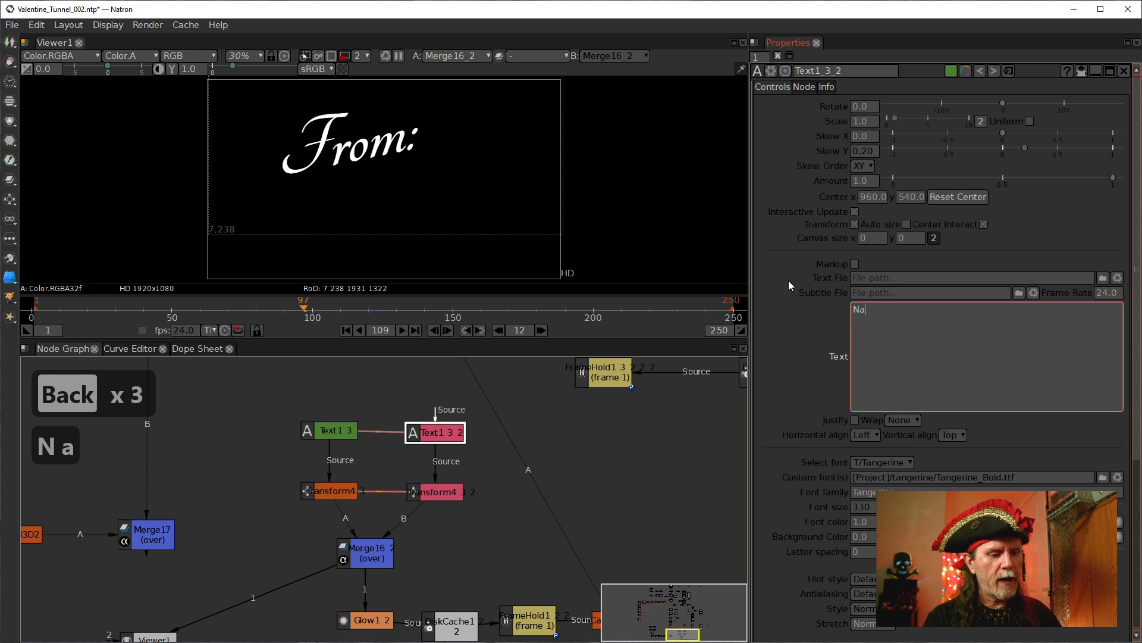
type("tron")
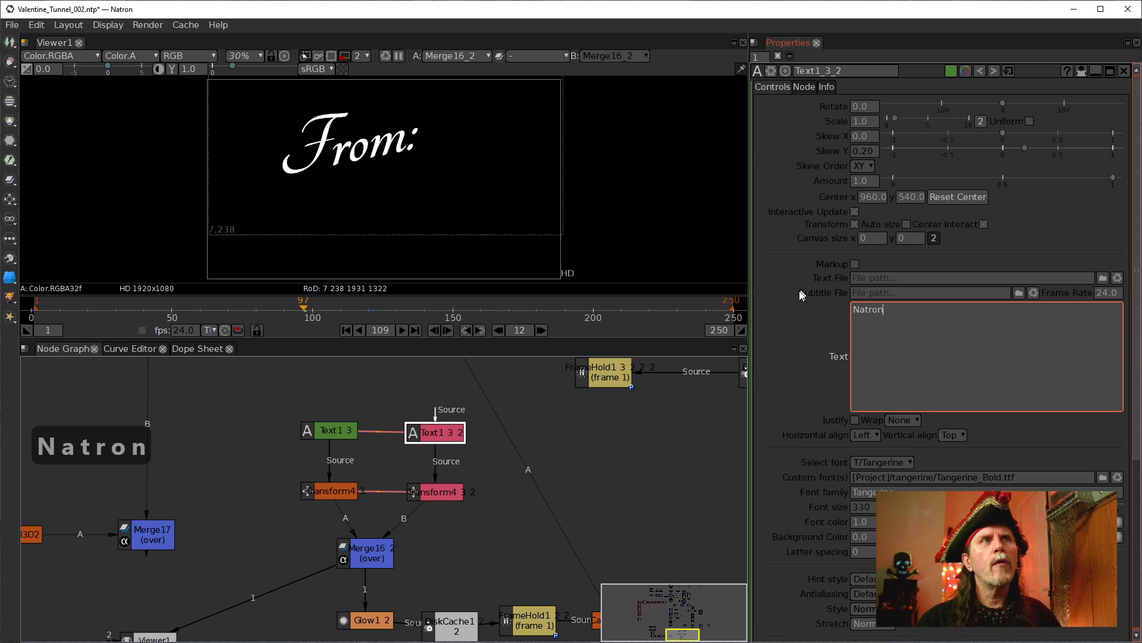
left_click(823, 344)
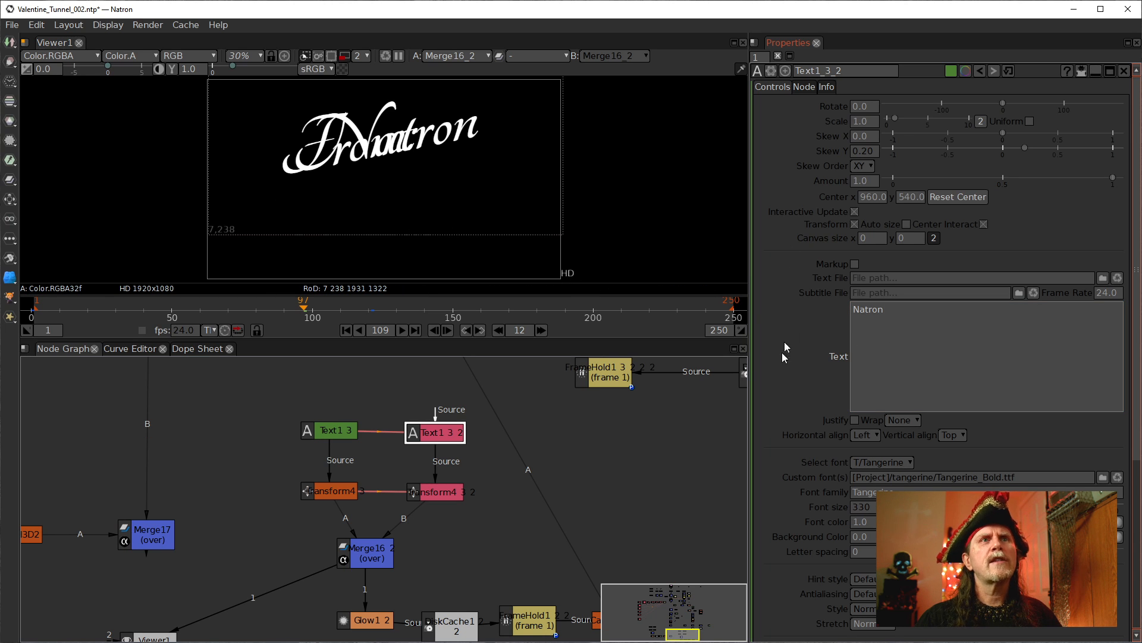
Step: Unlink the Translate x and y values of the cloned transform under the "Natron" text from the original
left_click(433, 492)
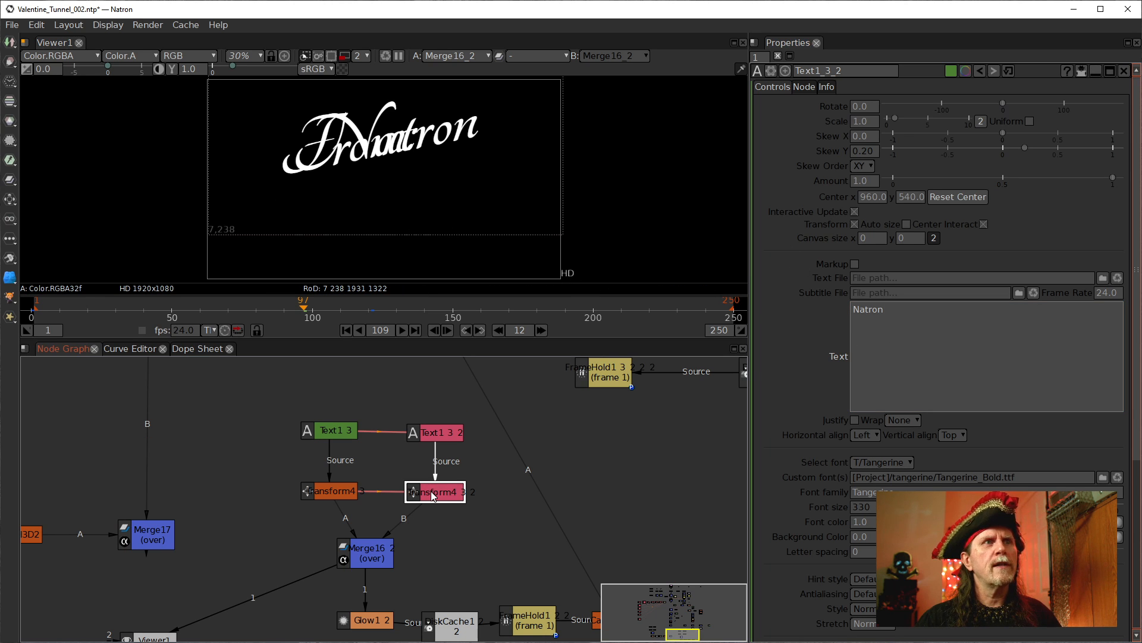
double_click(434, 494)
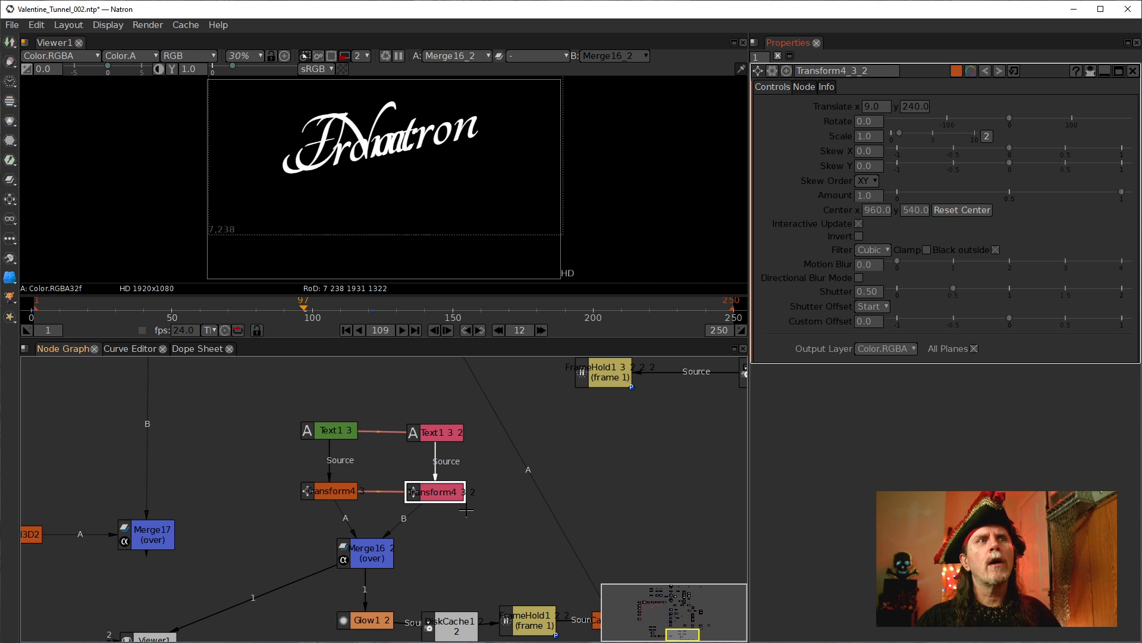
right_click(874, 109)
left_click(926, 132)
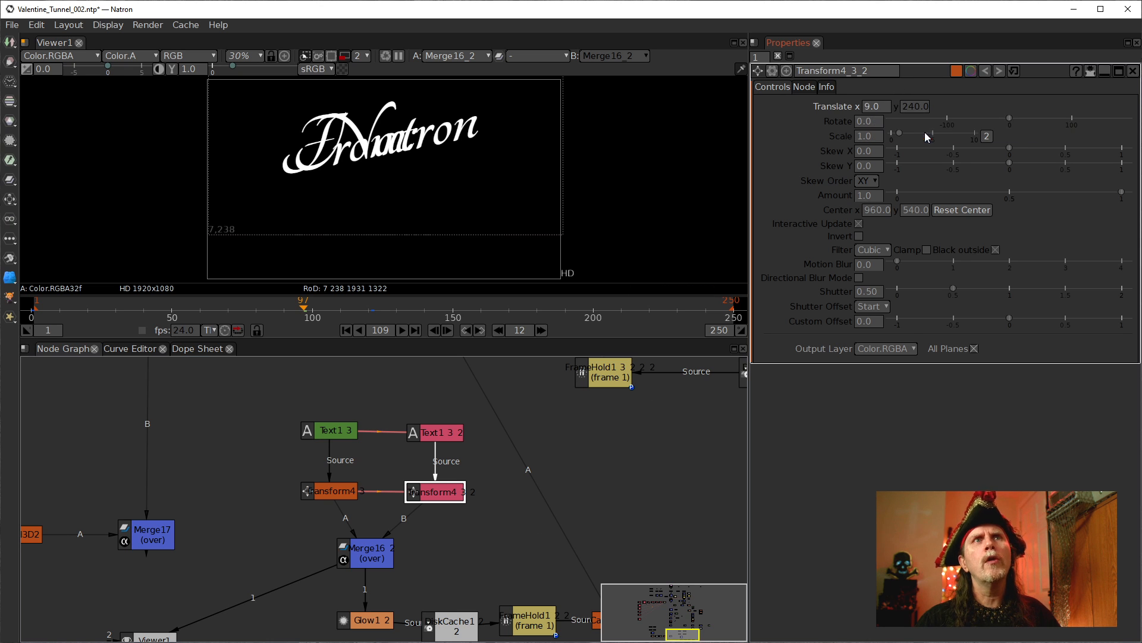
right_click(911, 108)
left_click(933, 132)
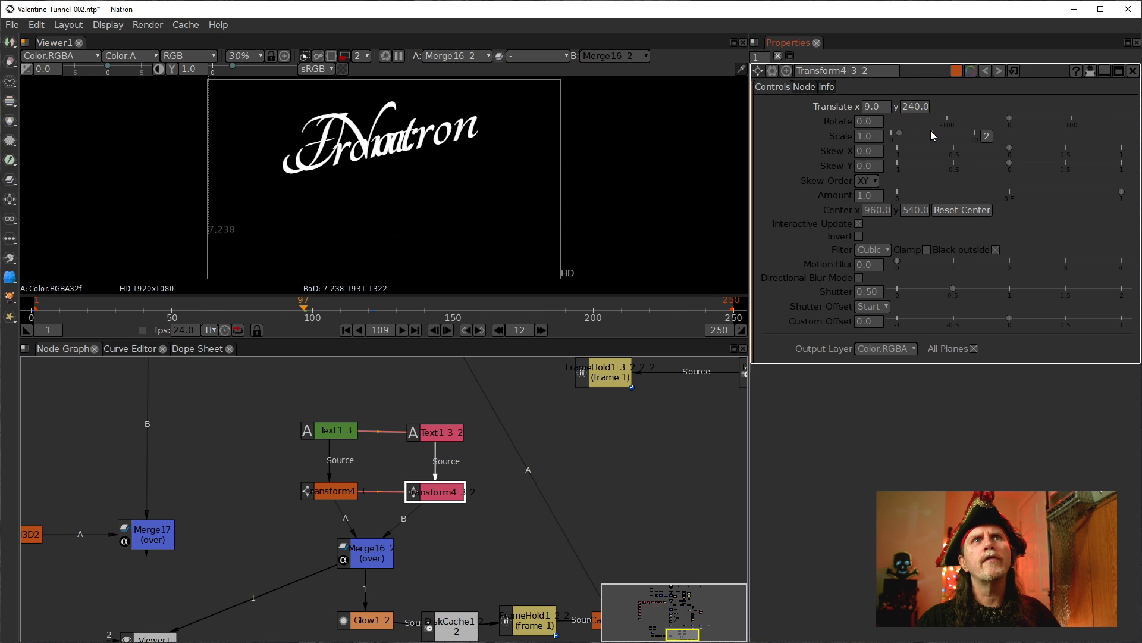
Step: Give the cloned transform's Translate y the expression Transform4_3.translate.get()[1]*-1+100, referencing the original transform's Translate y
right_click(908, 107)
left_click(926, 100)
right_click(909, 109)
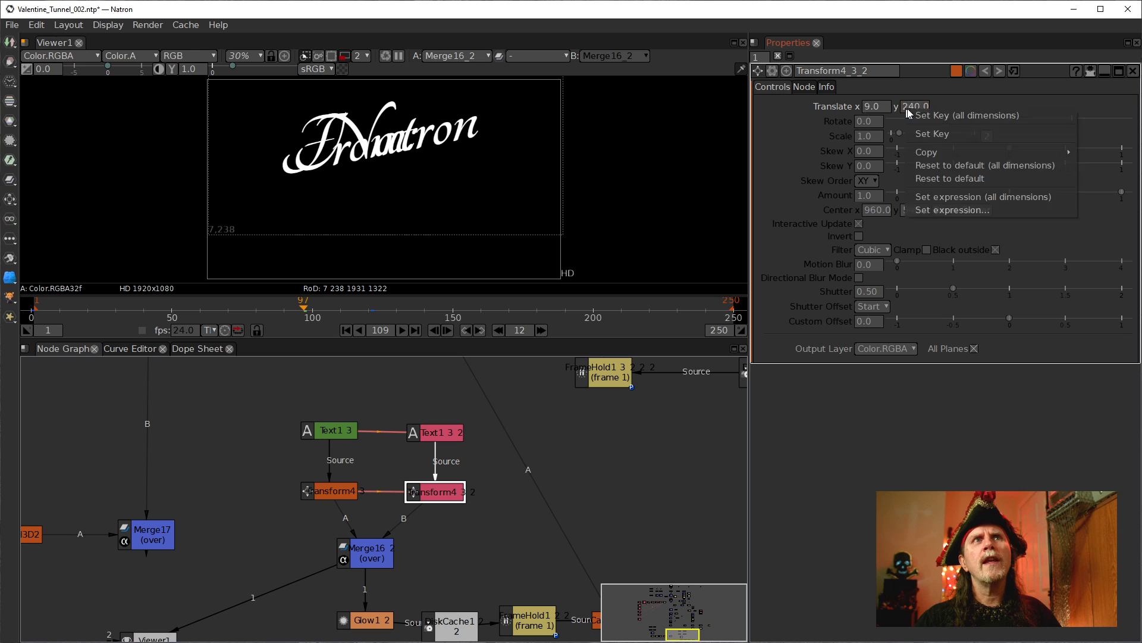
left_click(941, 212)
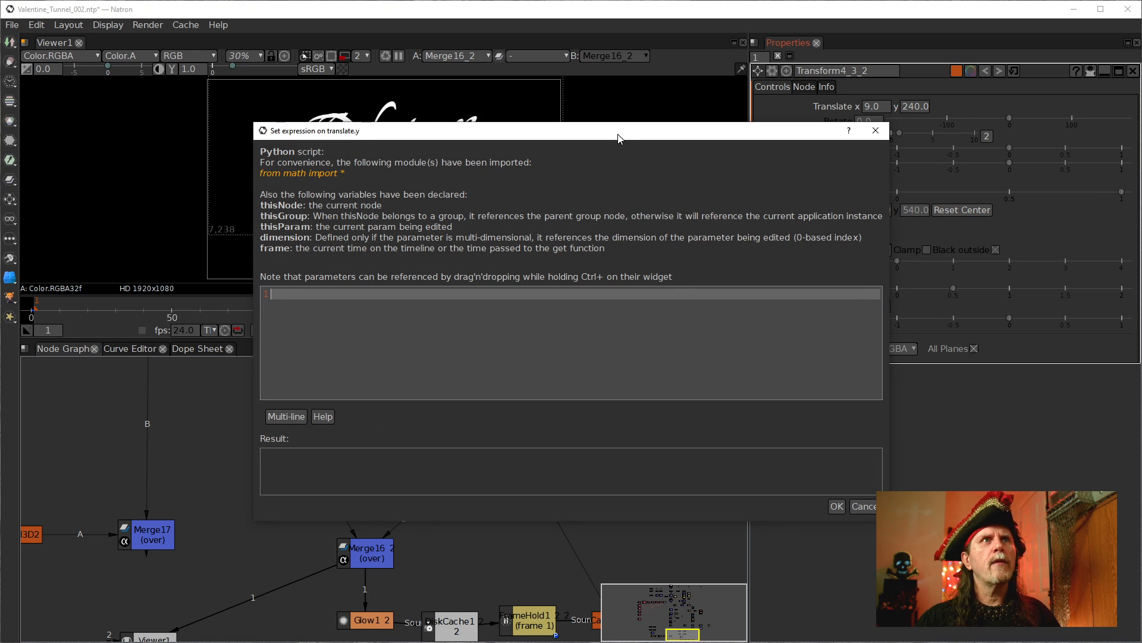
left_click_drag(618, 139, 393, 98)
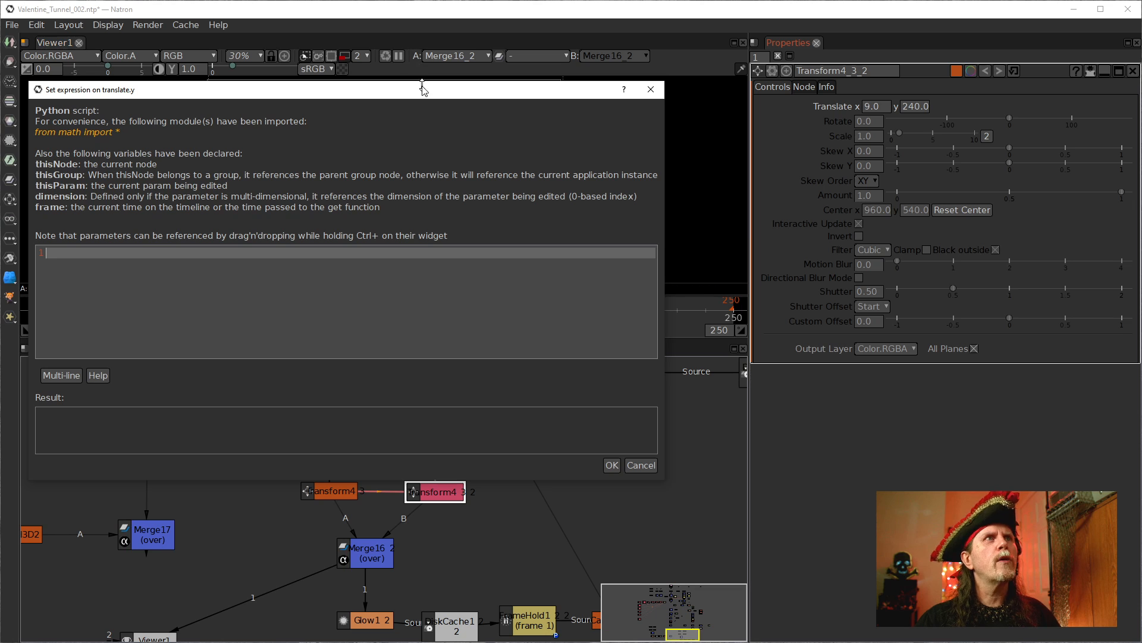
left_click(330, 495)
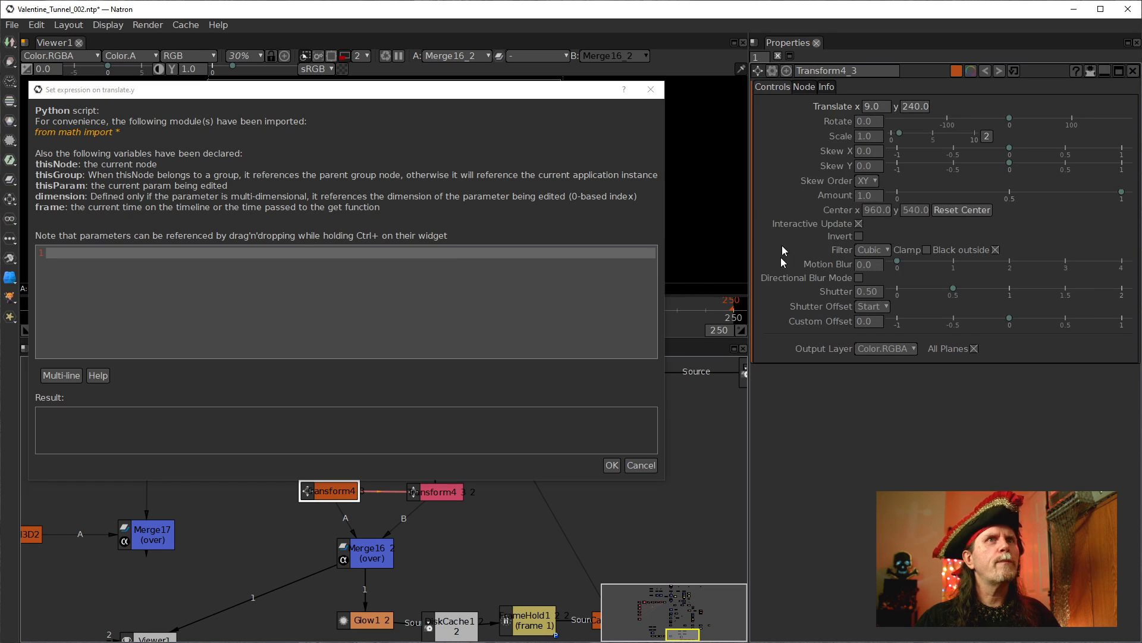
left_click_drag(919, 108, 254, 254)
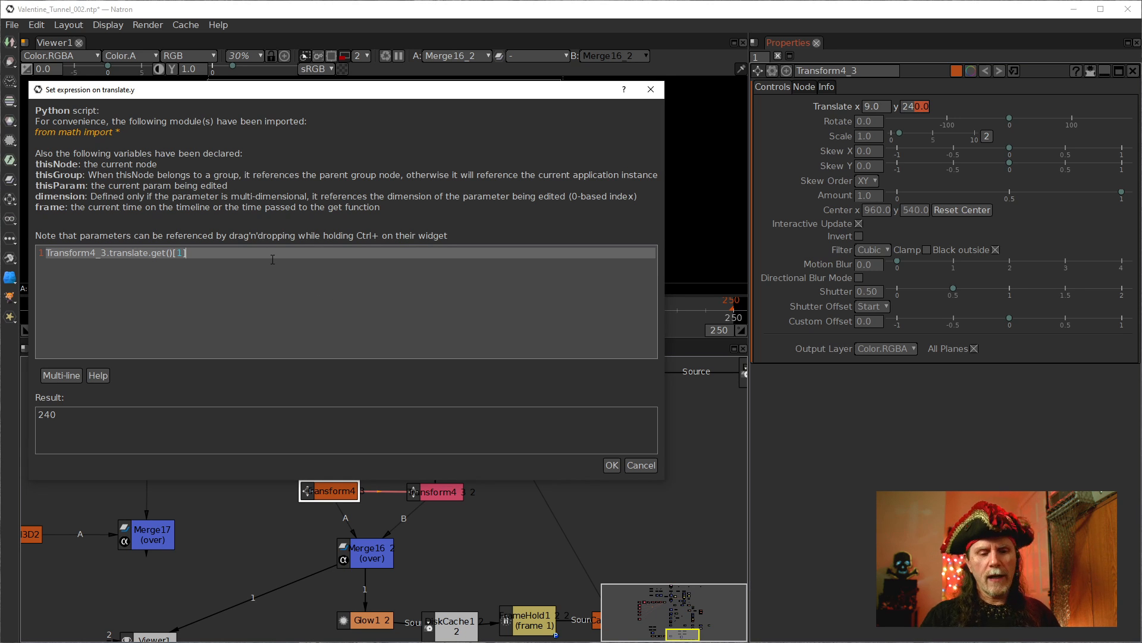
type("*-")
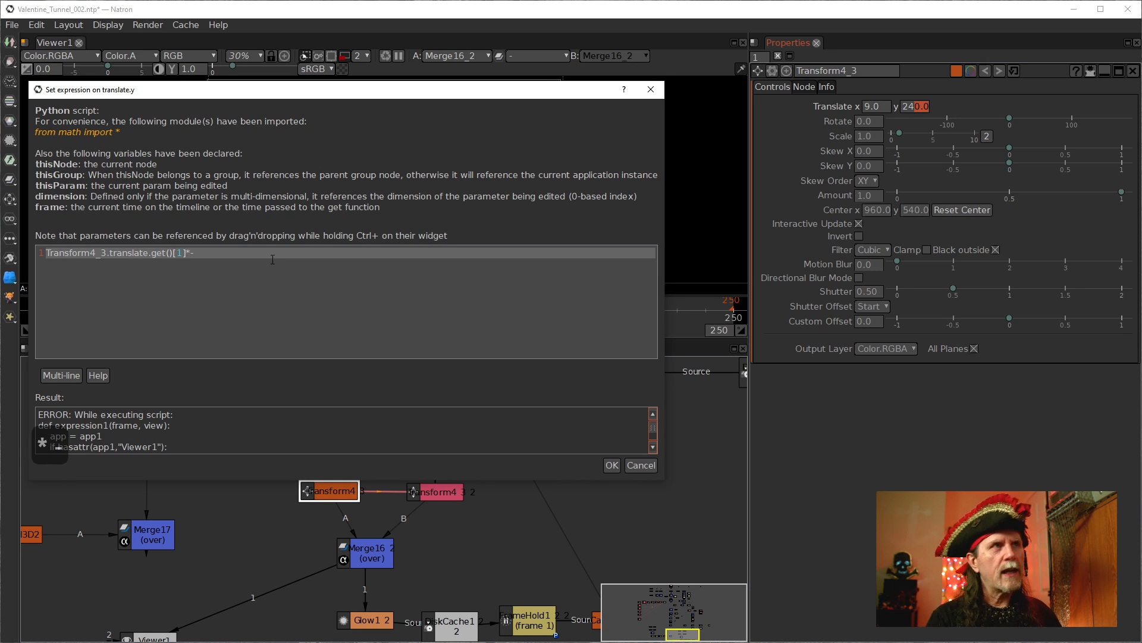
type("1")
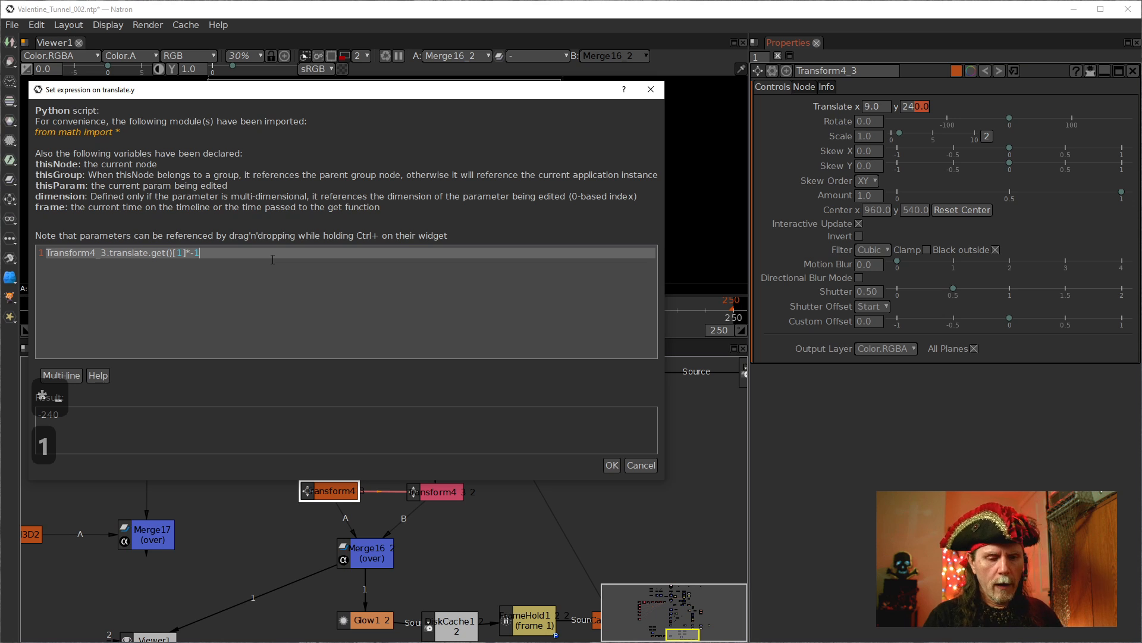
type("+100")
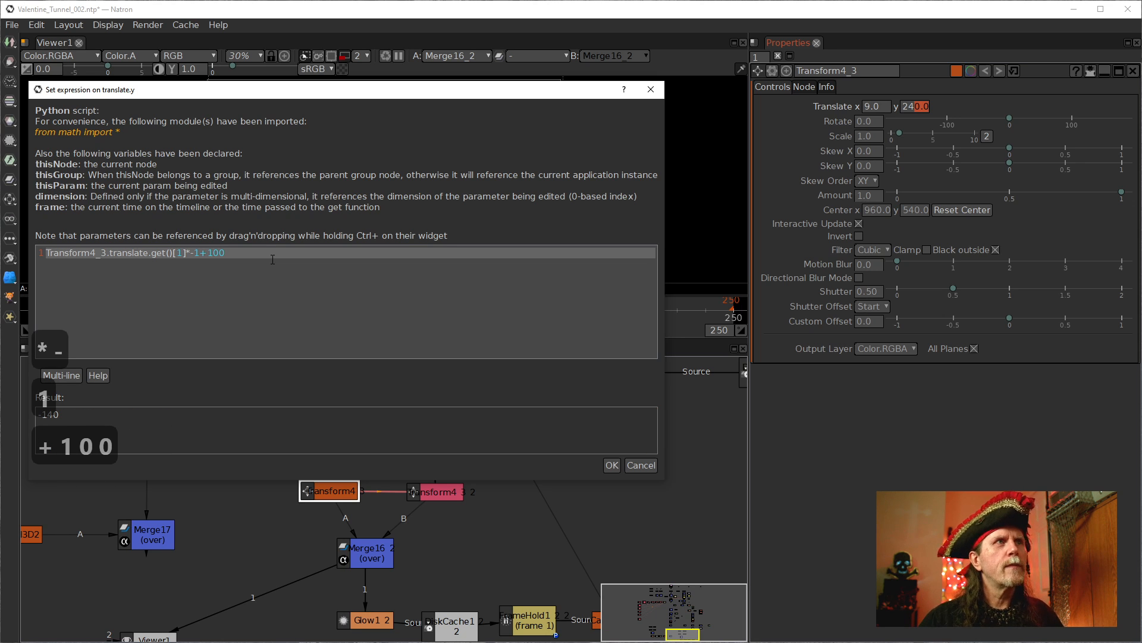
left_click(613, 465)
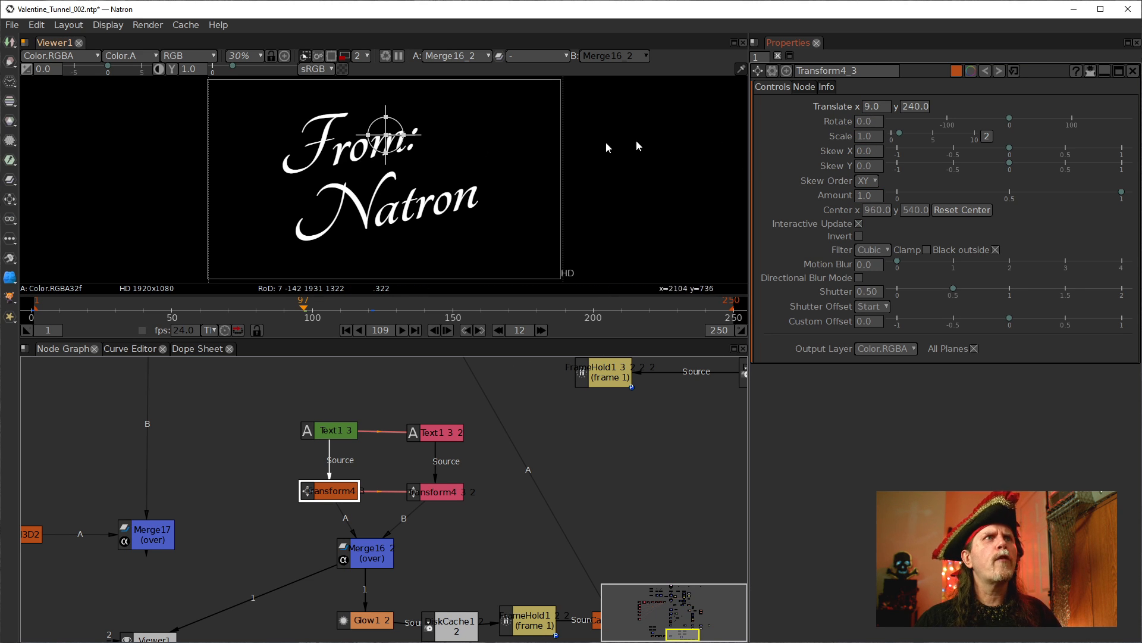
Step: Reset the original transform's Translate x to default and remove the trailing spaces after "From:" in its text node
right_click(869, 106)
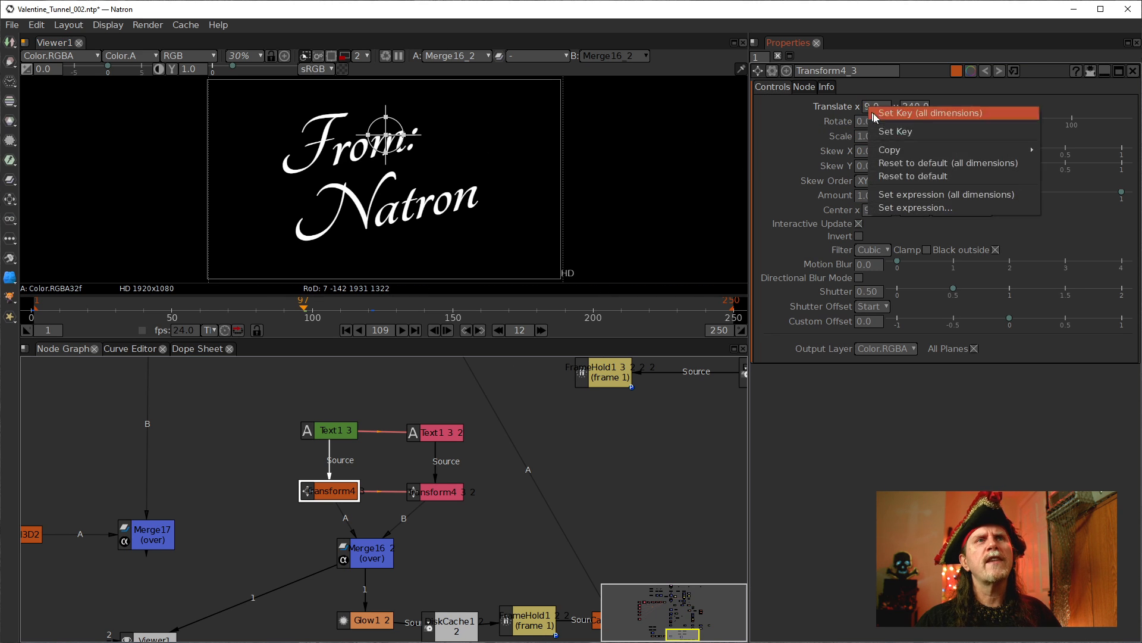
left_click(891, 176)
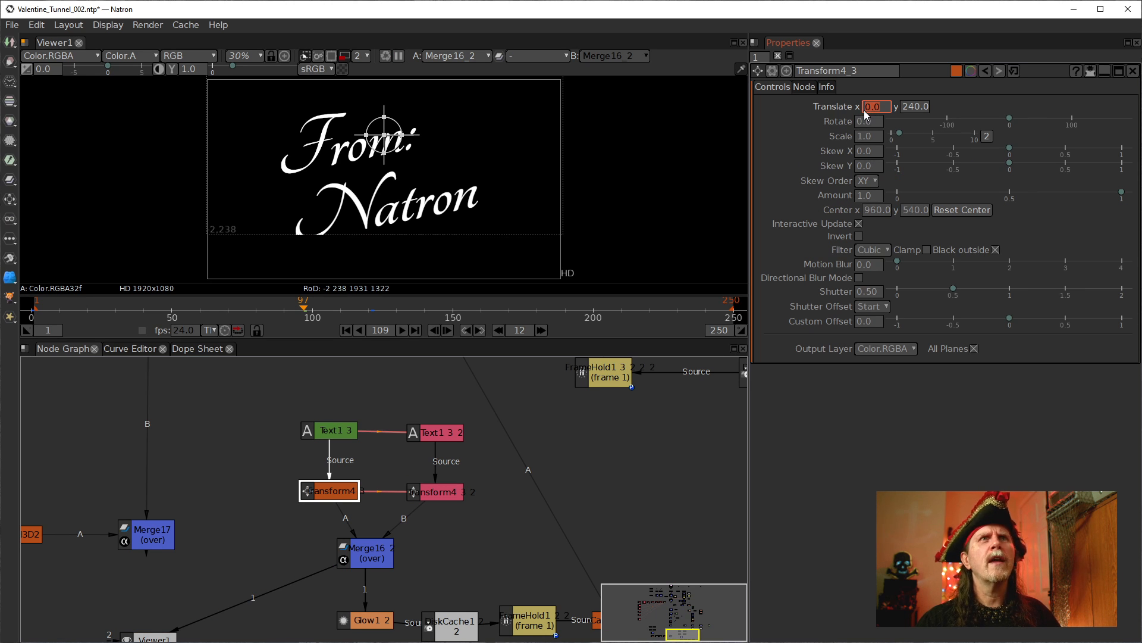
left_click(333, 430)
left_click(932, 320)
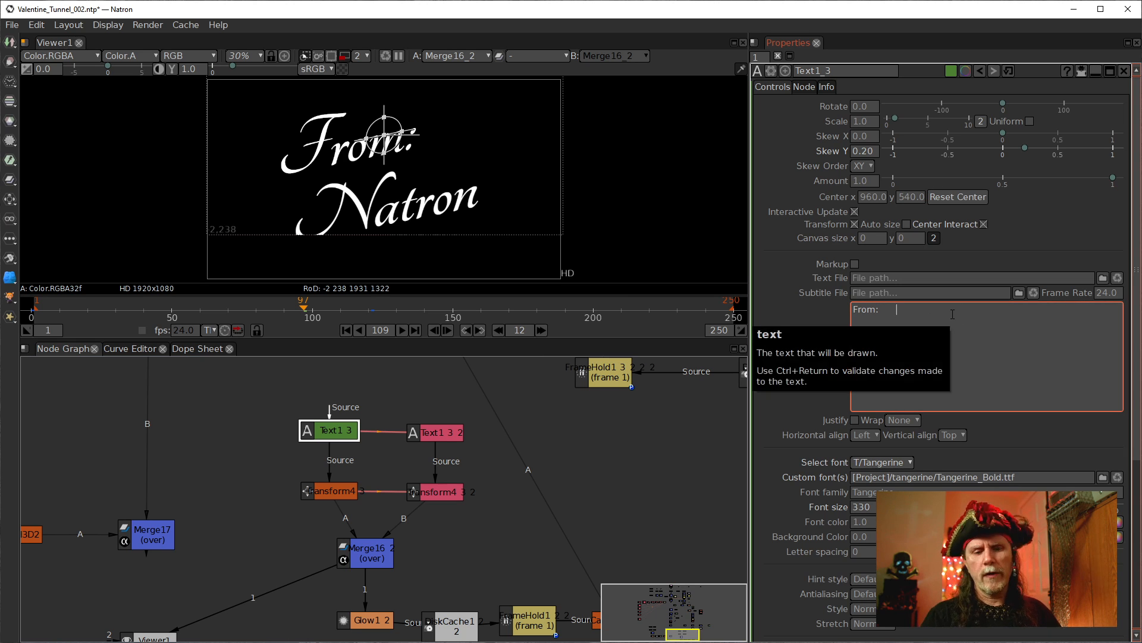
key("BackSpace")
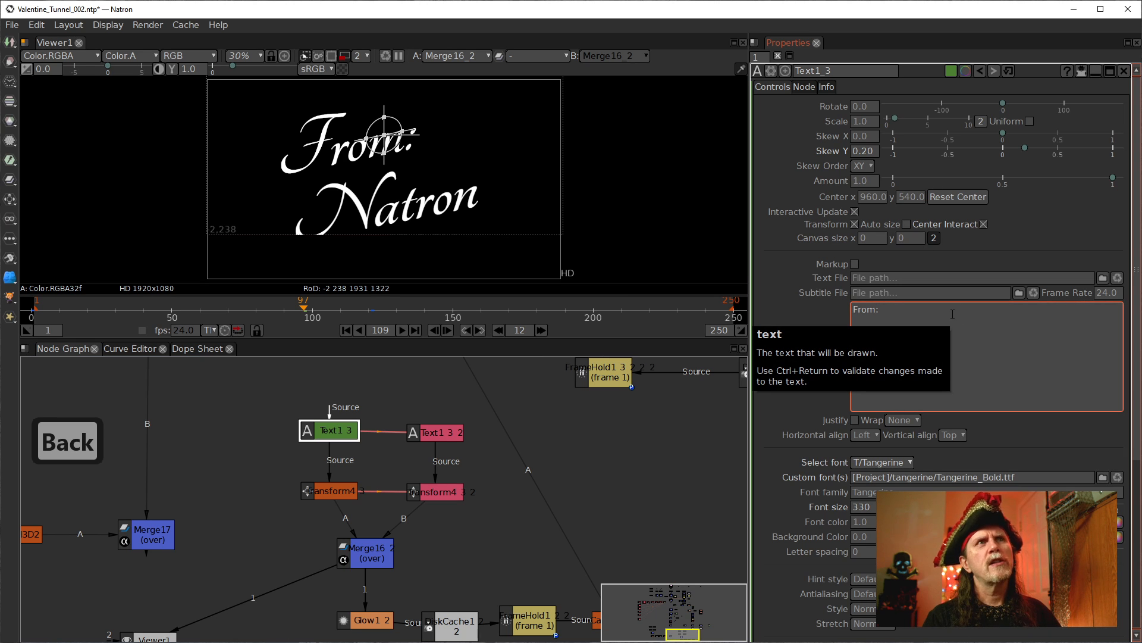
key("BackSpace")
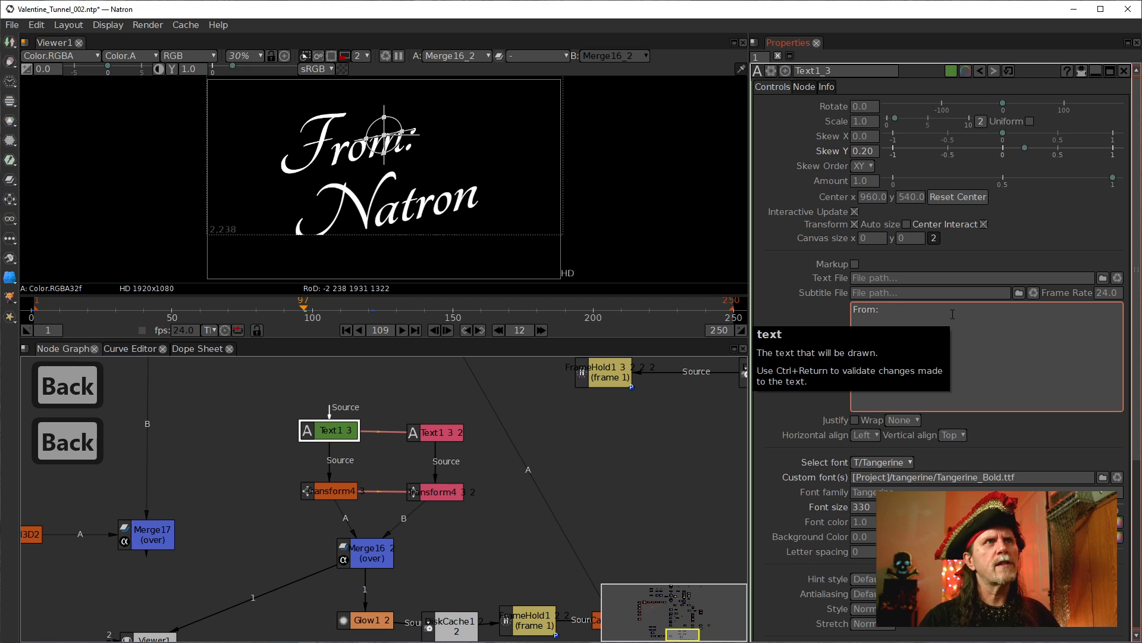
key("ctrl+Return")
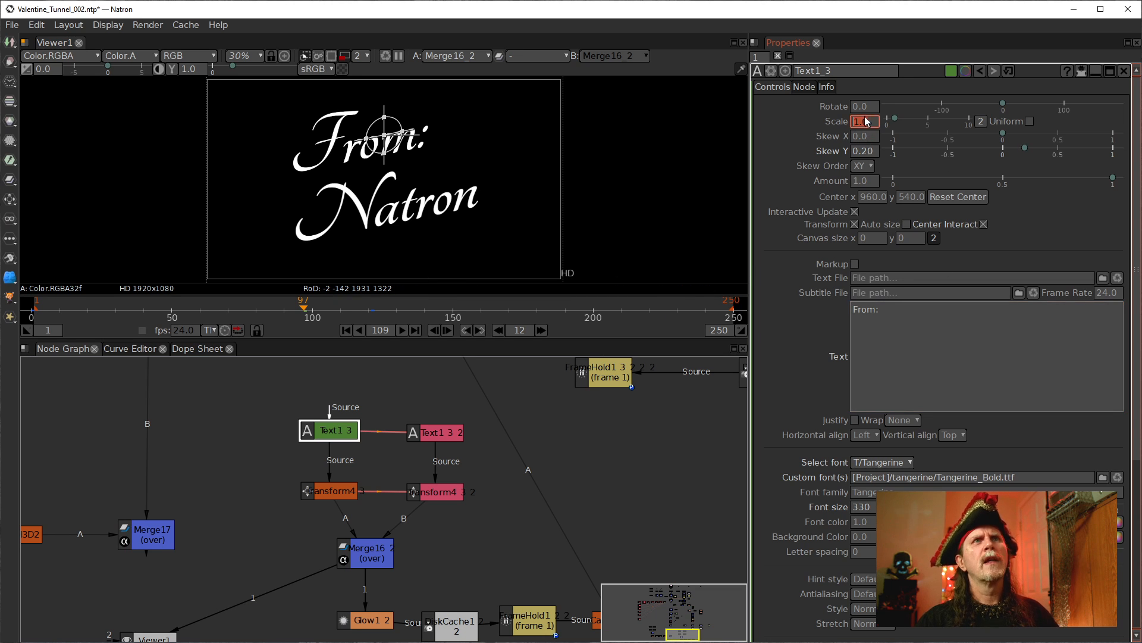
Step: Display the output of Merge17_2 in the viewer to see the new title over the tunnel background
left_click_drag(476, 528, 442, 429)
left_click_drag(512, 465, 504, 483)
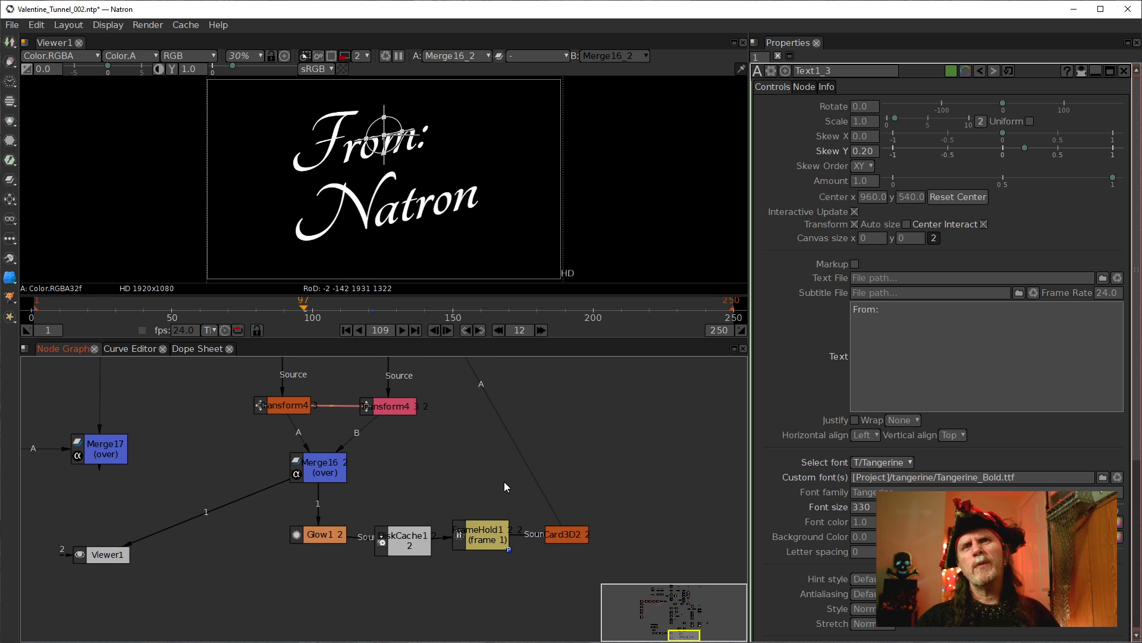
left_click_drag(433, 420, 440, 574)
left_click_drag(440, 515, 436, 554)
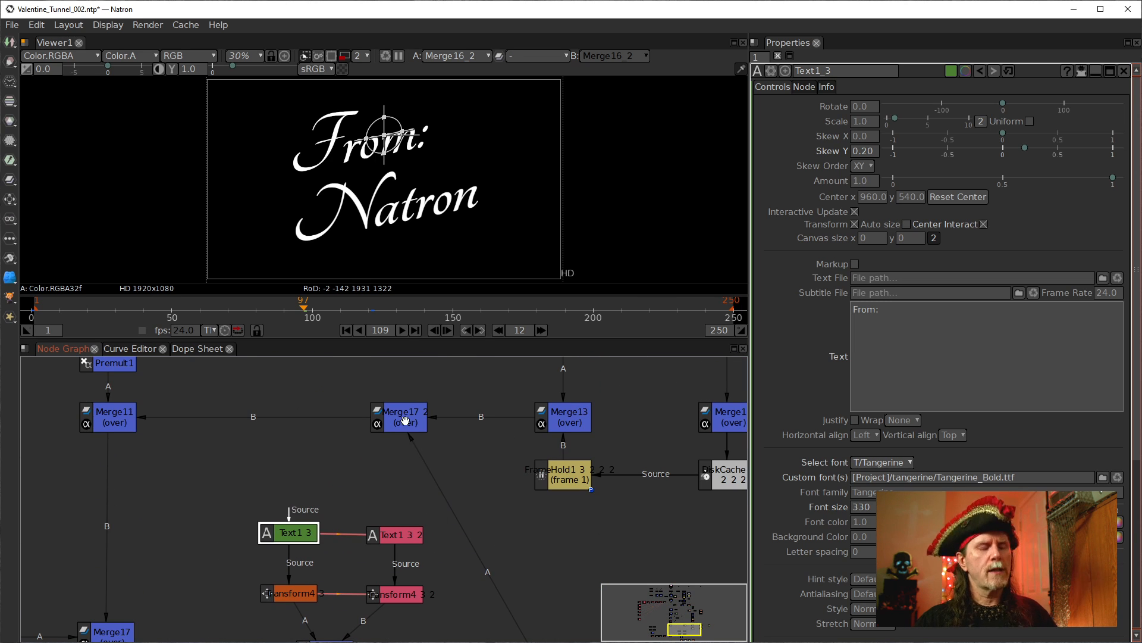
left_click(404, 420)
key("1")
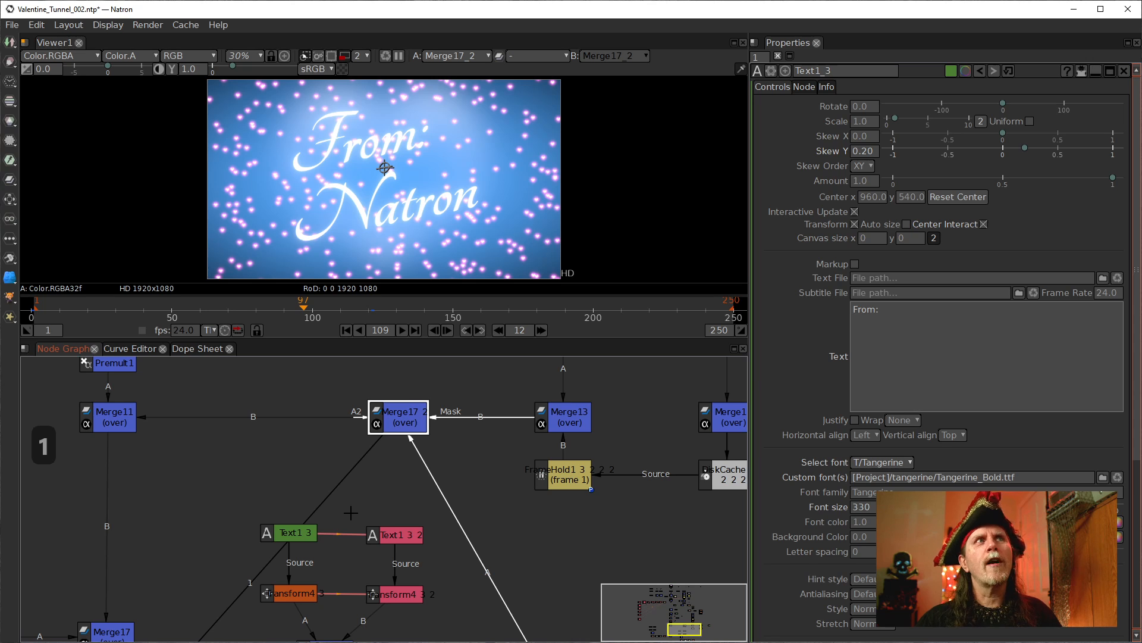
Step: Move the Card3D2_2 node up the graph to sit directly below Merge17_2
scroll(393, 482, "down", 4)
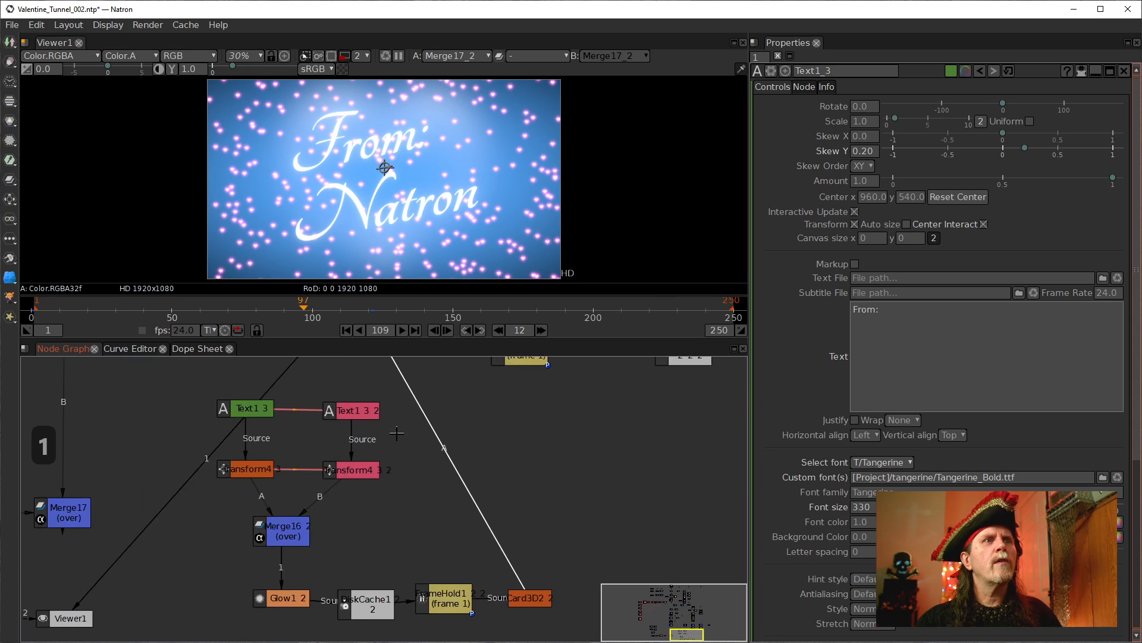
scroll(375, 479, "up", 2)
left_click_drag(426, 618, 316, 460)
scroll(348, 462, "up", 2)
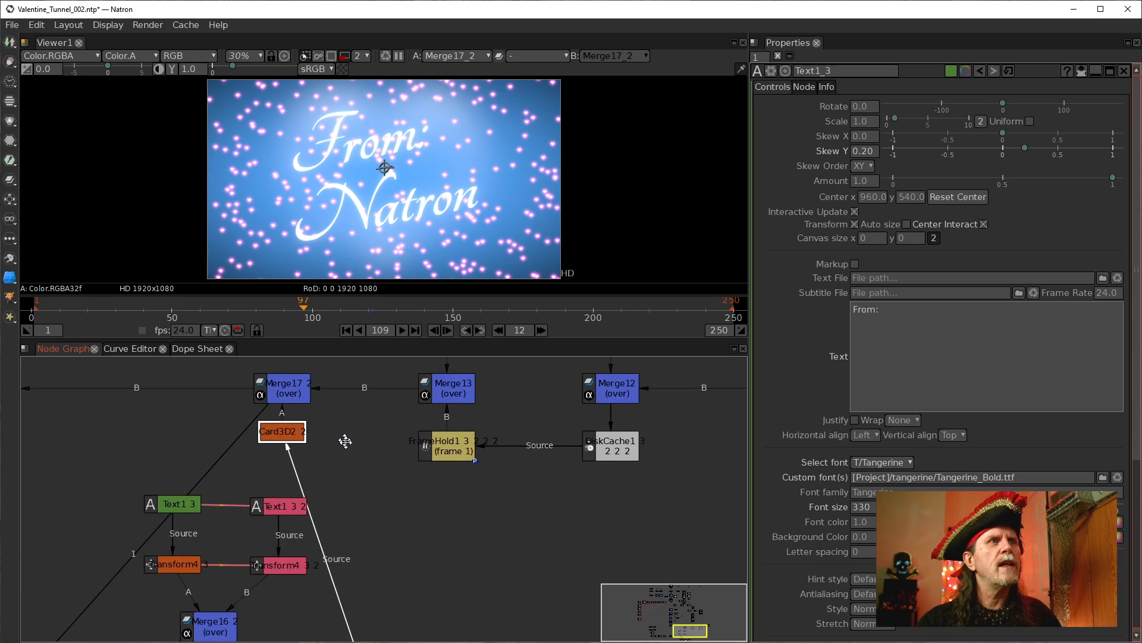
left_click_drag(339, 508, 367, 485)
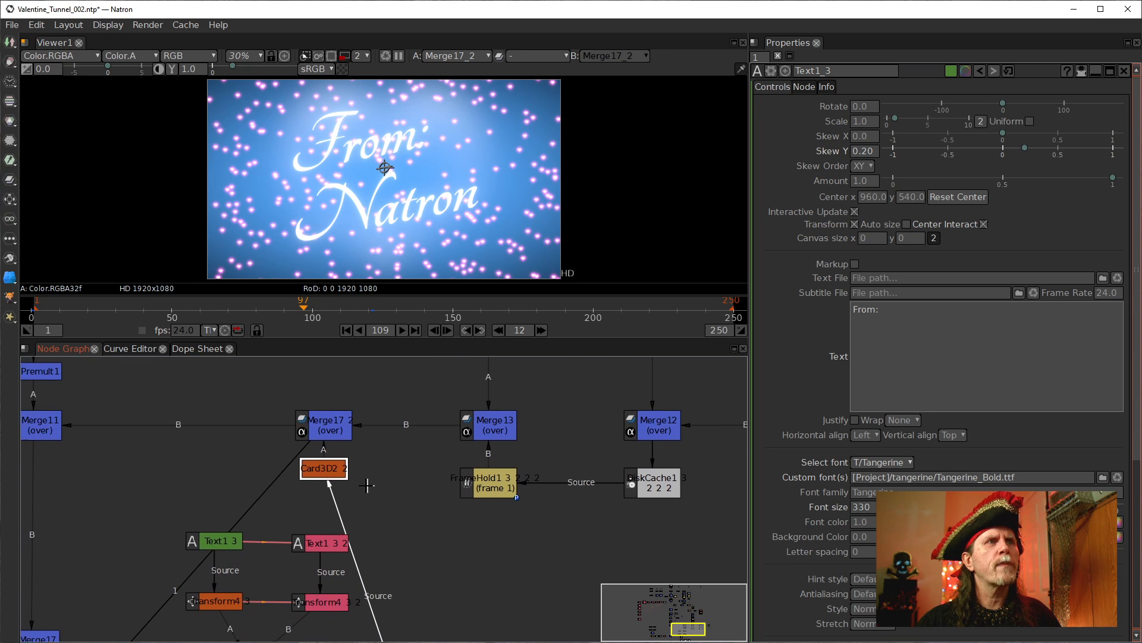
Step: Allow two nodes' settings to stay open, and show only the modified parameters of Card3D2_2 and Merge17_2
double_click(325, 470)
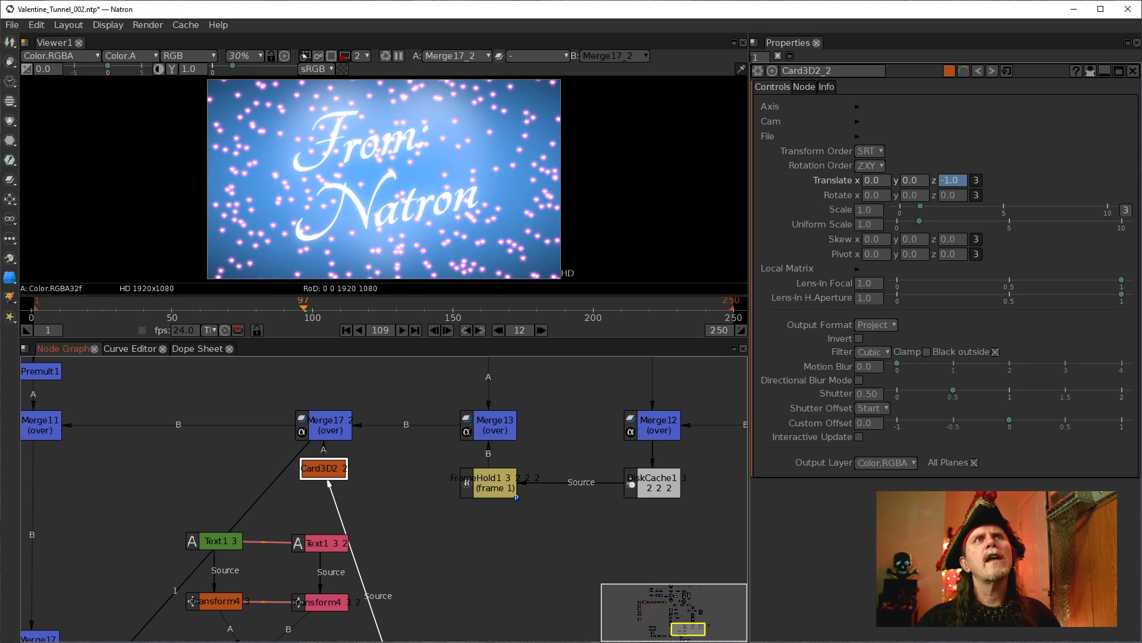
left_click(754, 57)
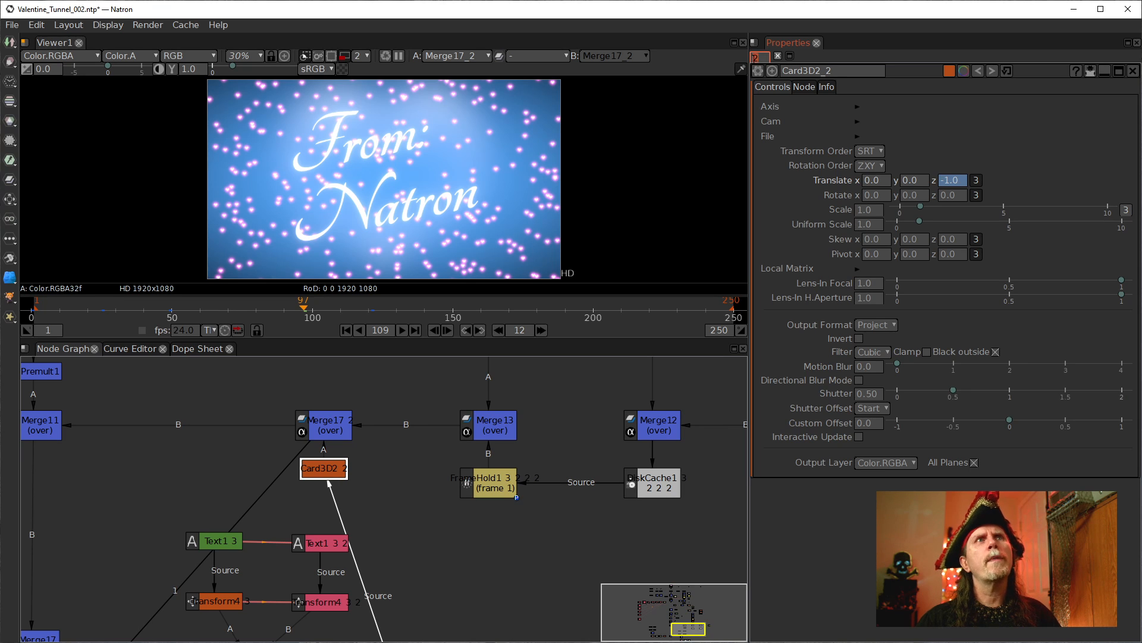
left_click(1089, 73)
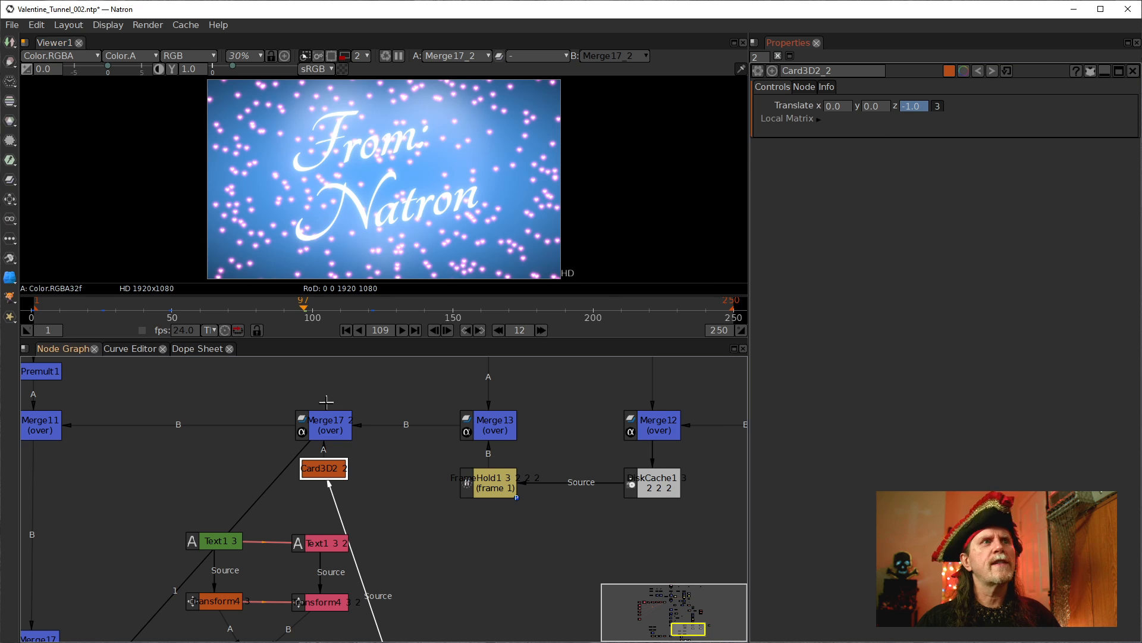
double_click(326, 423)
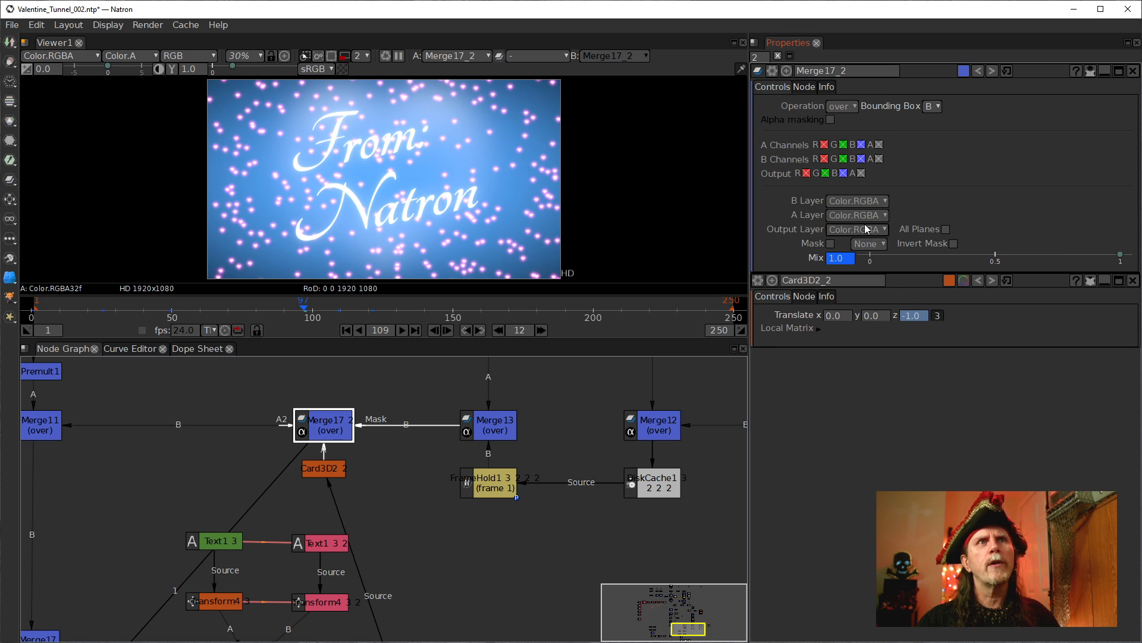
left_click(1090, 72)
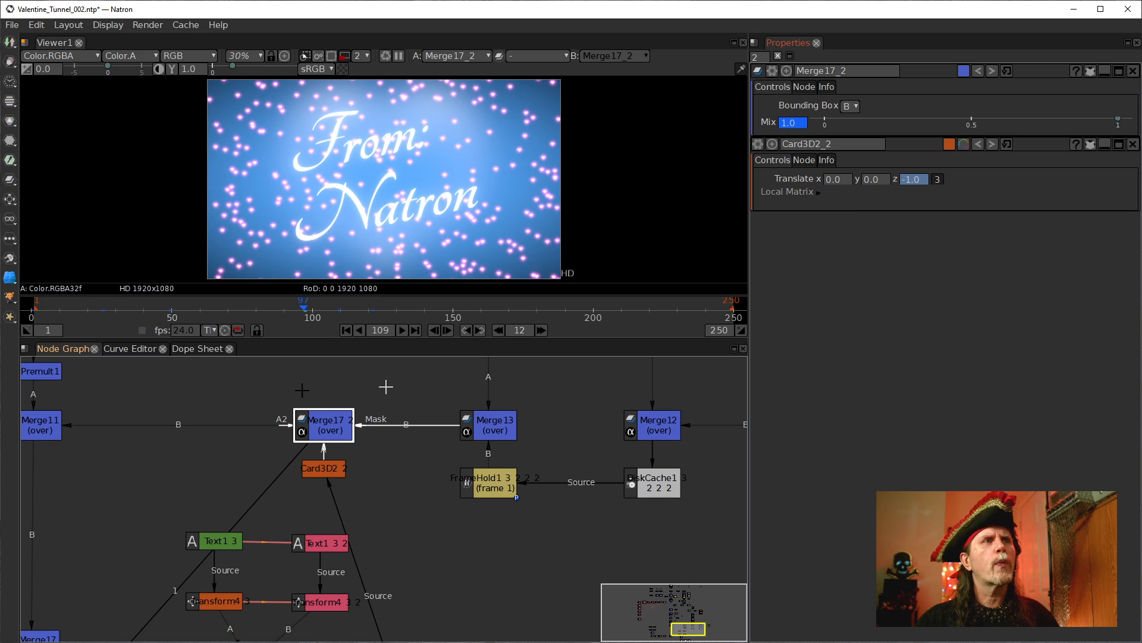
Step: Shift all Card3D2_2 Translate z and Merge17_2 Mix keyframes together in the Dope Sheet so the first ones sit at frame 97
left_click(183, 348)
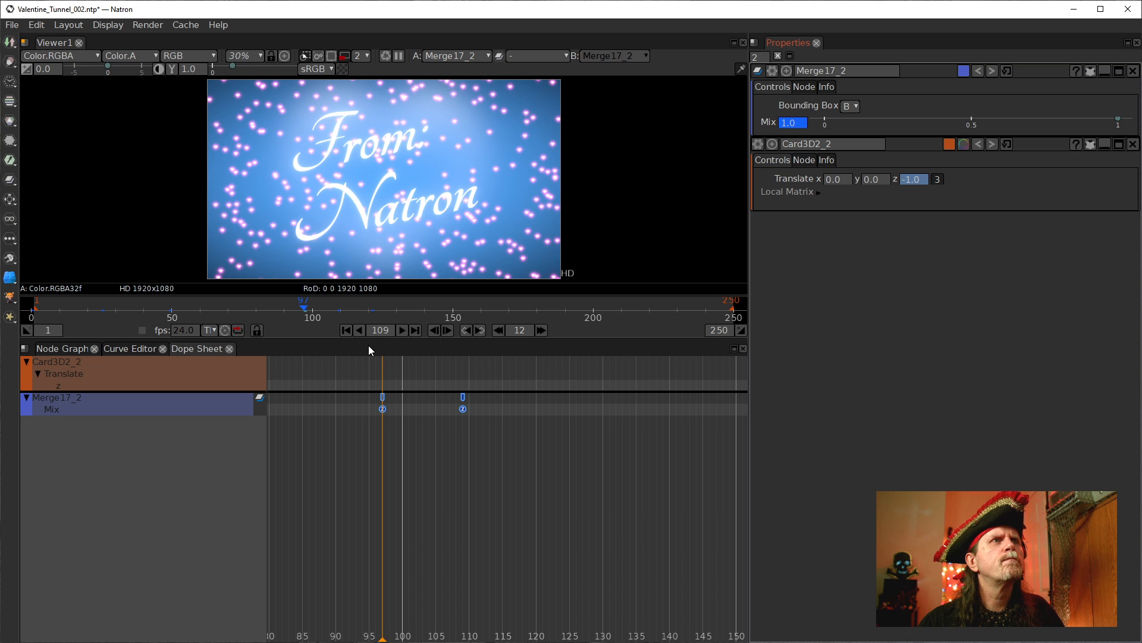
left_click(499, 330)
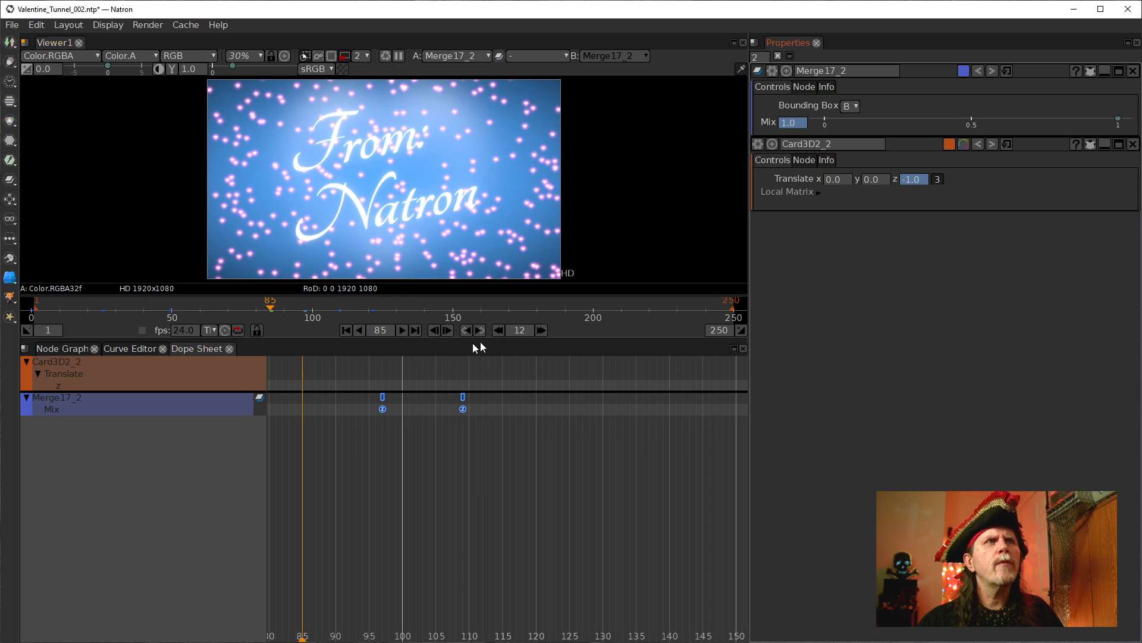
scroll(485, 449, "down", 6)
left_click_drag(583, 468, 516, 477)
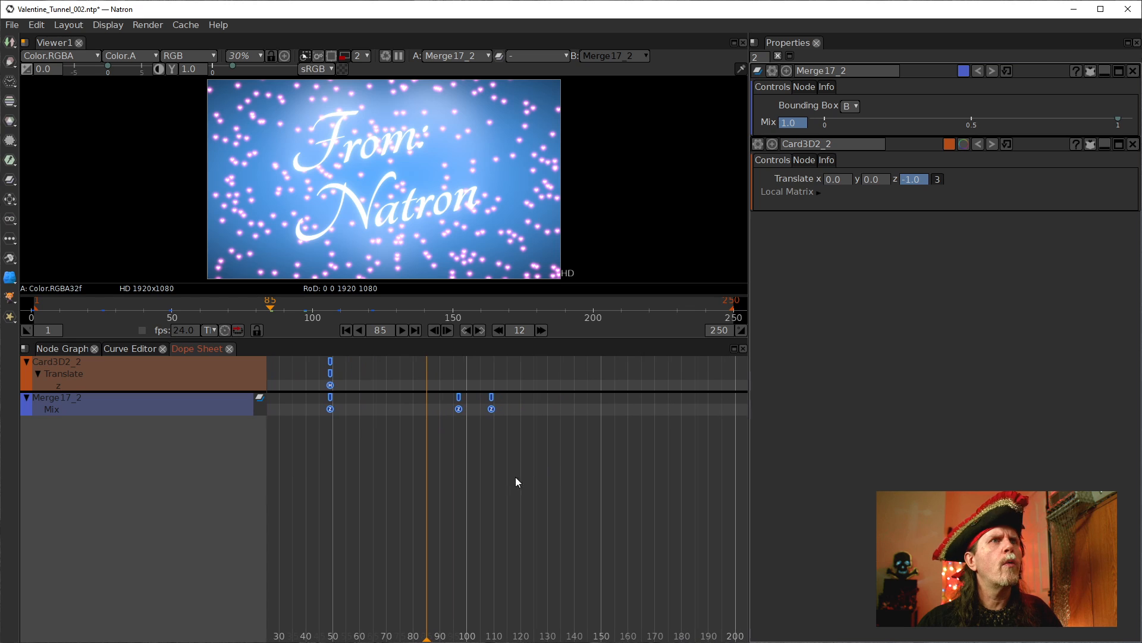
left_click(541, 330)
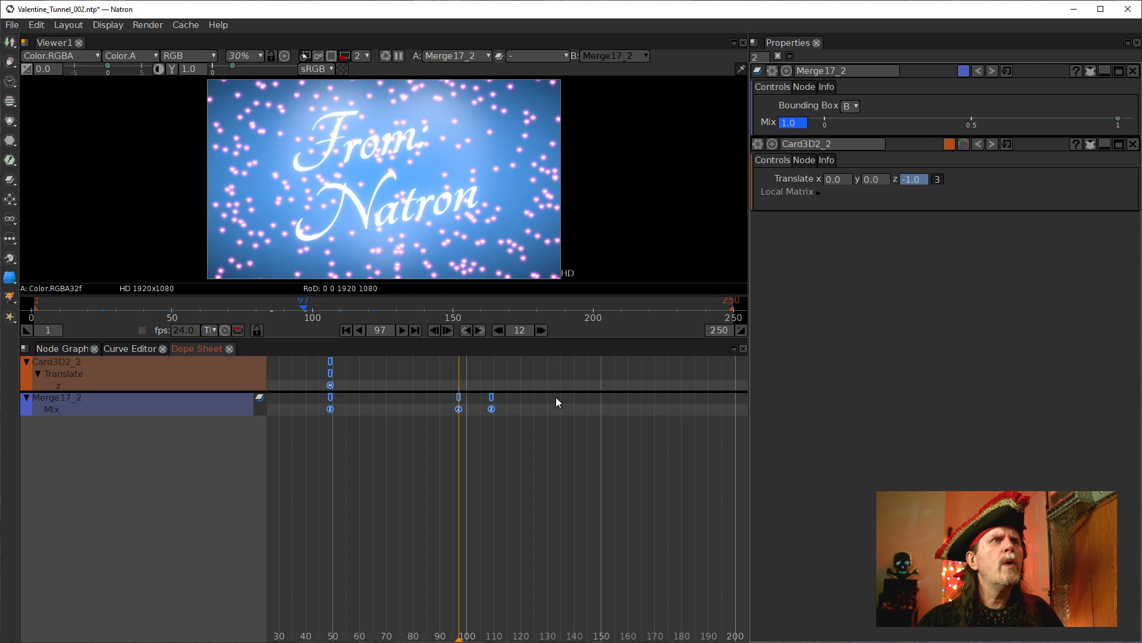
left_click_drag(448, 466, 474, 467)
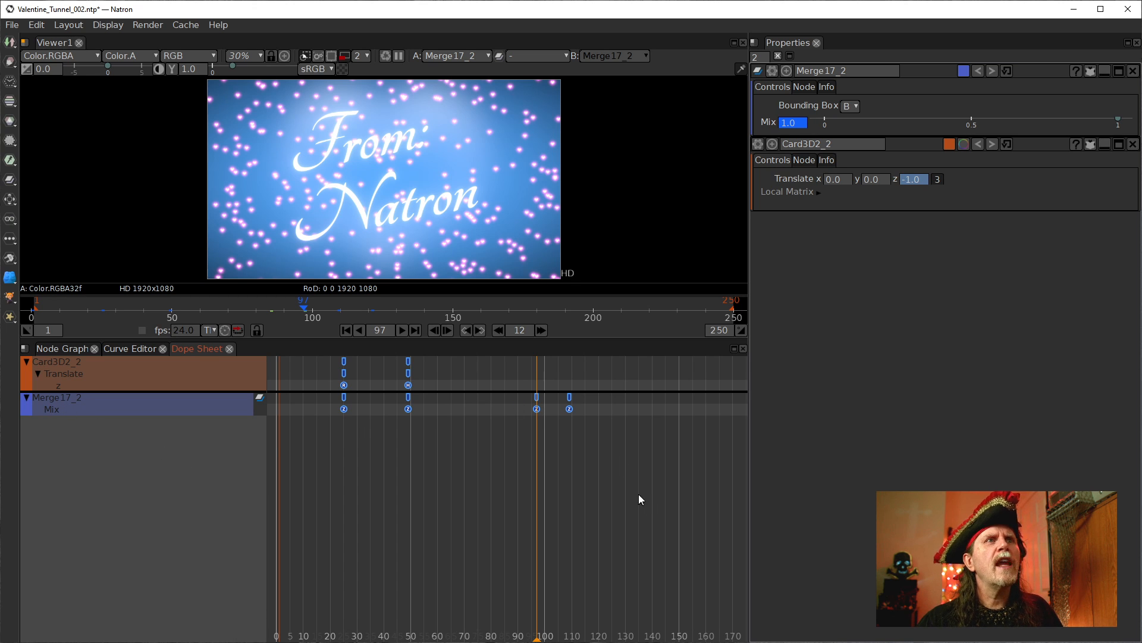
left_click_drag(625, 510, 317, 348)
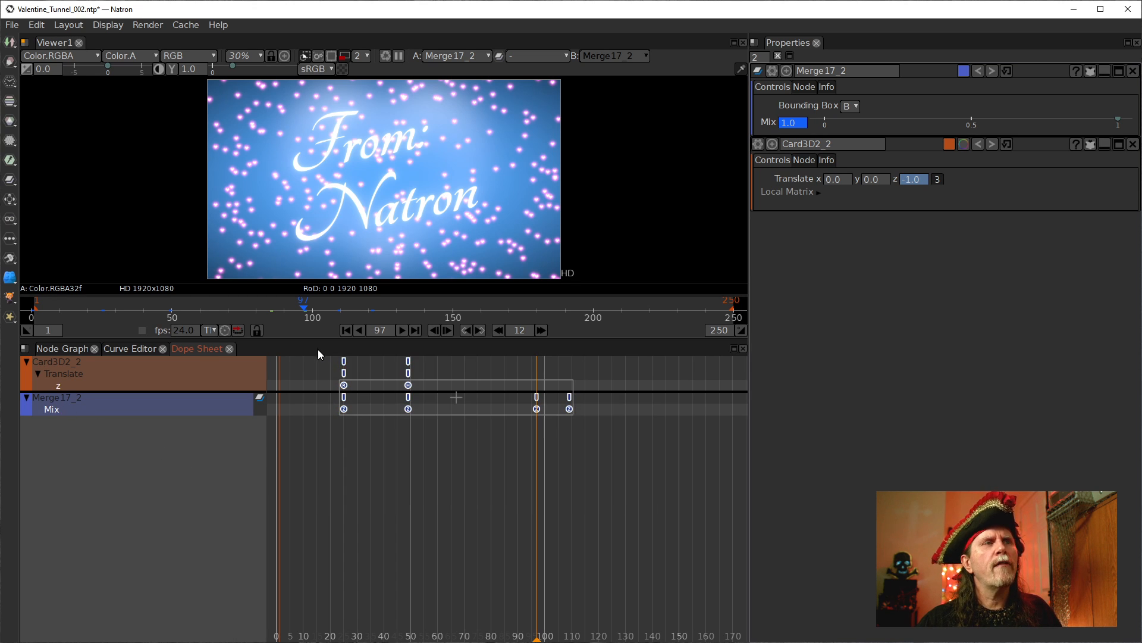
left_click_drag(653, 481, 298, 352)
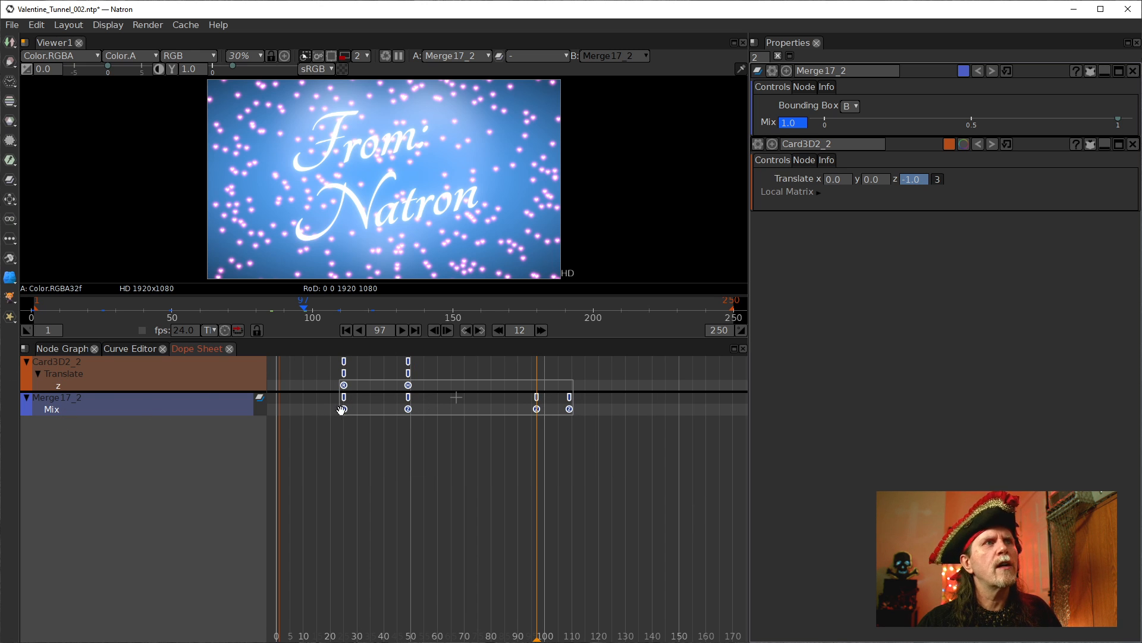
left_click_drag(354, 414, 541, 421)
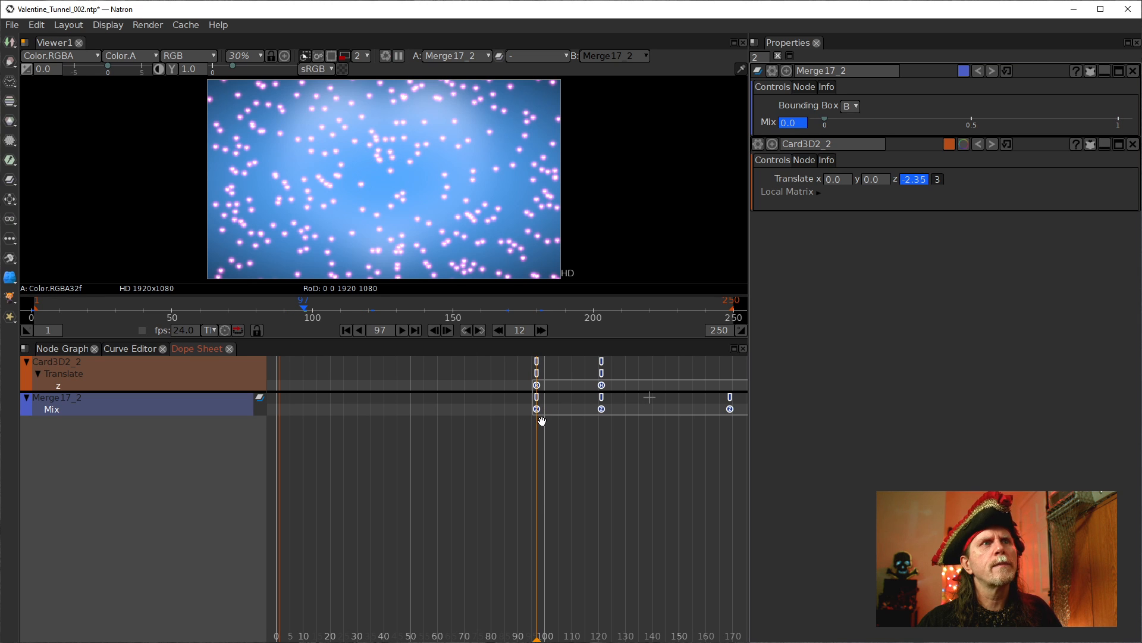
Step: Delete the last two Mix keyframes of Merge17_2 in the Dope Sheet
left_click_drag(681, 467, 530, 482)
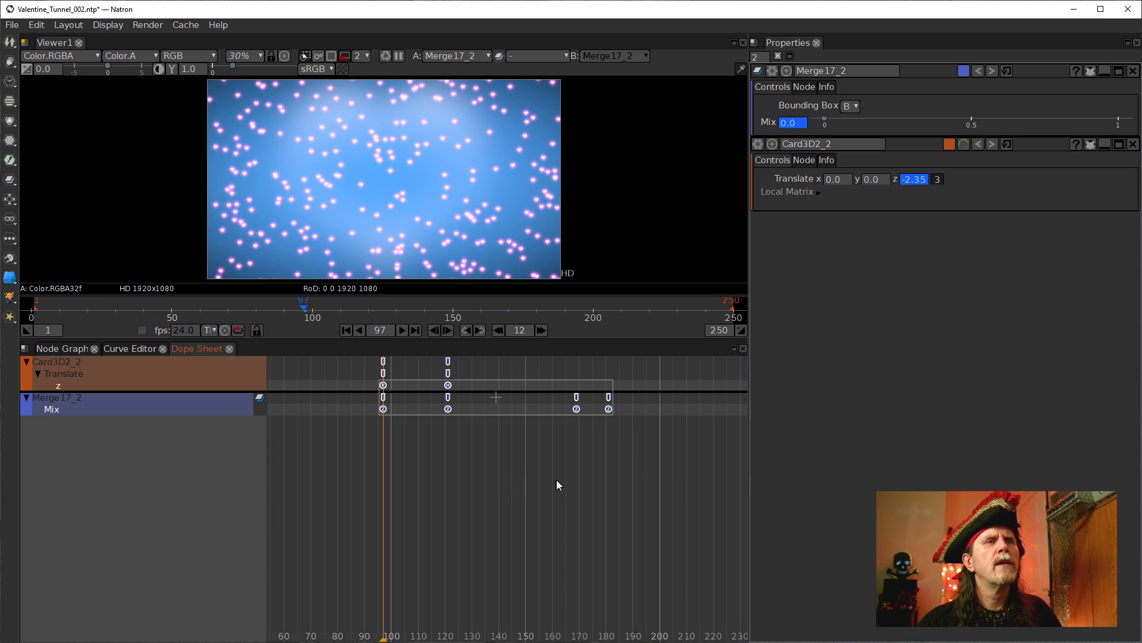
left_click(558, 485)
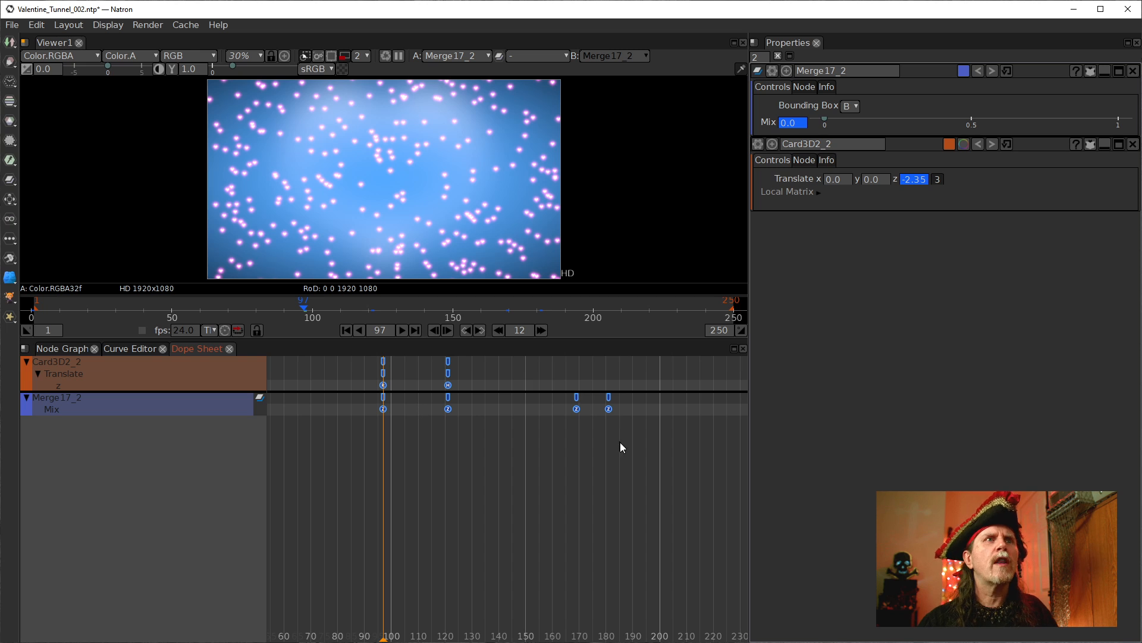
left_click_drag(531, 354, 597, 460)
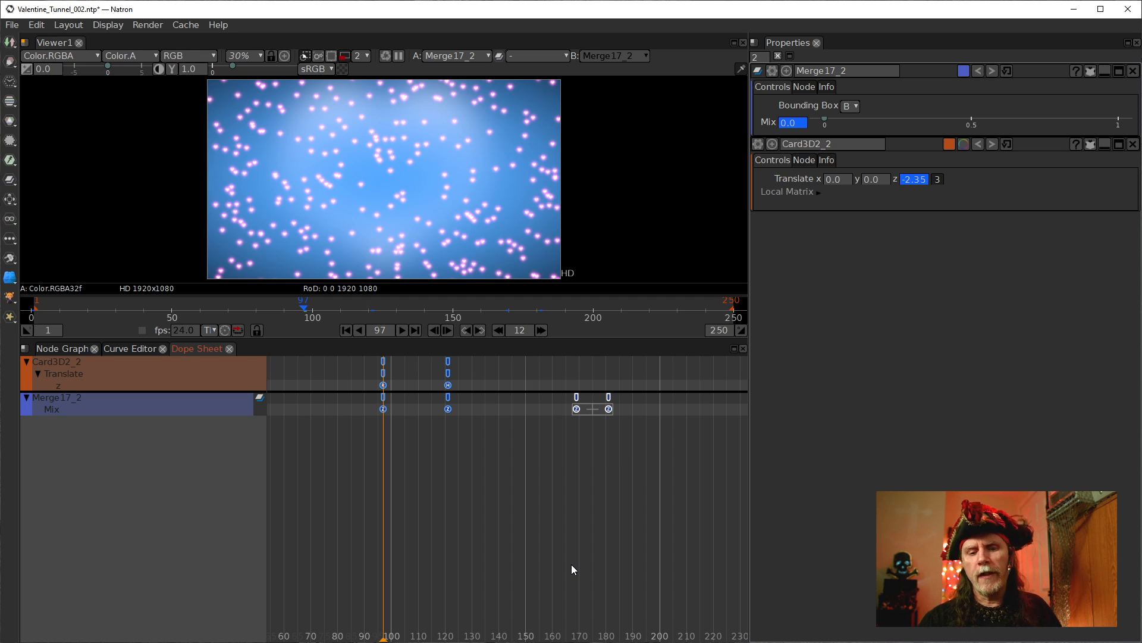
key("Delete")
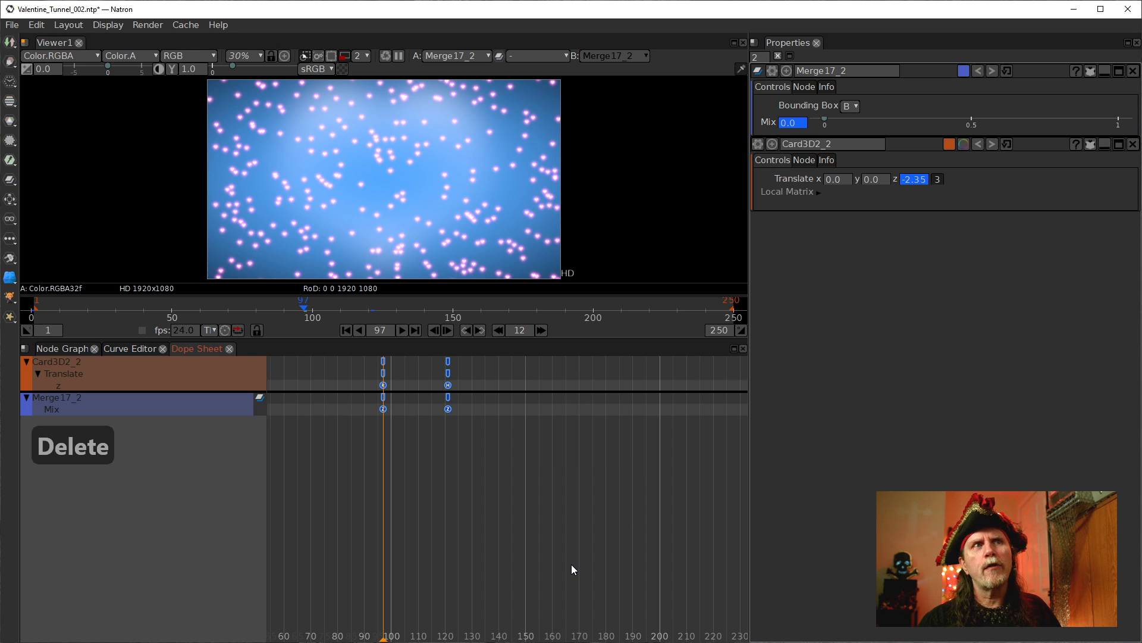
Step: Display the output of Merge17 in the viewer
left_click(56, 348)
left_click(381, 506)
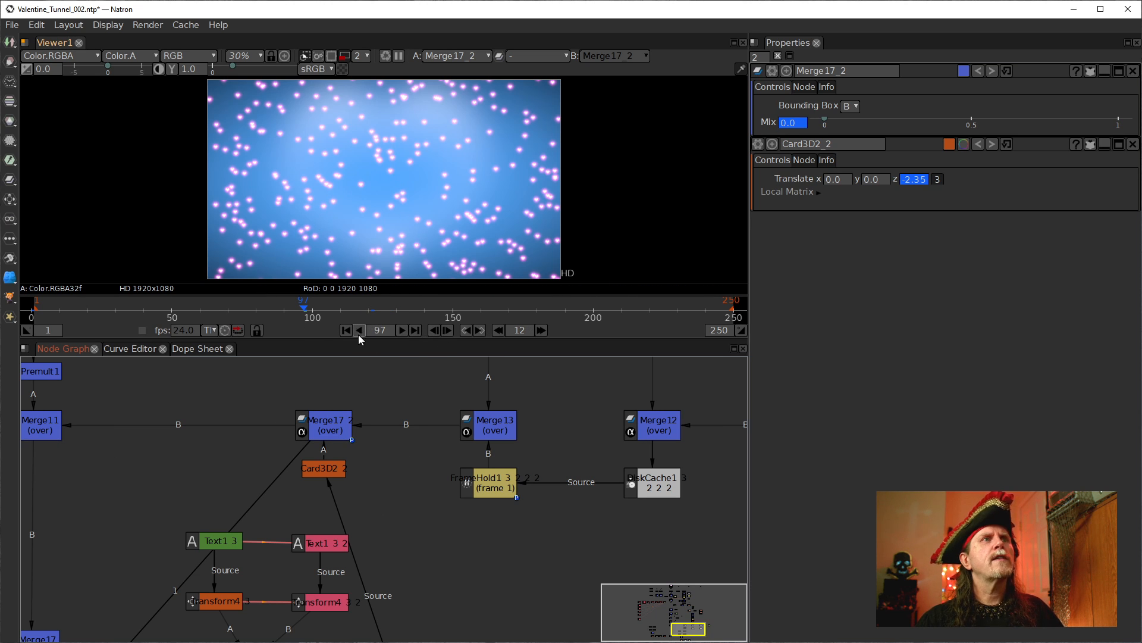
left_click_drag(398, 613, 352, 345)
left_click_drag(257, 512, 415, 514)
left_click_drag(279, 481, 459, 542)
left_click(342, 449)
key("1")
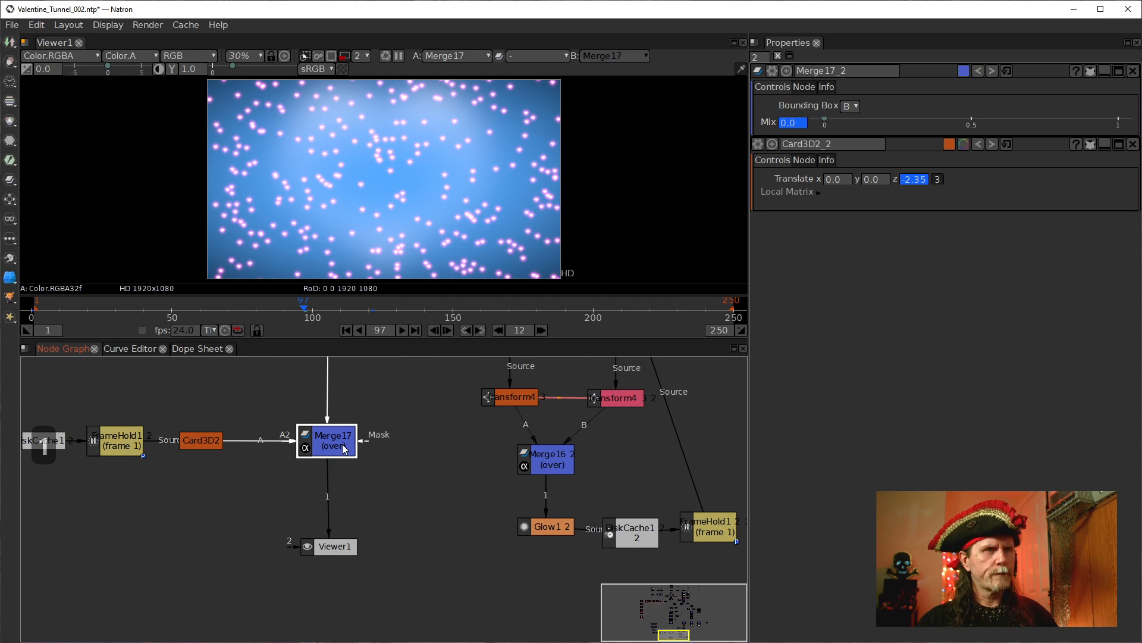
Step: Play the composite from frame 97, replay the title's entrance from about frame 98, and stop playback
left_click_drag(440, 417, 266, 500)
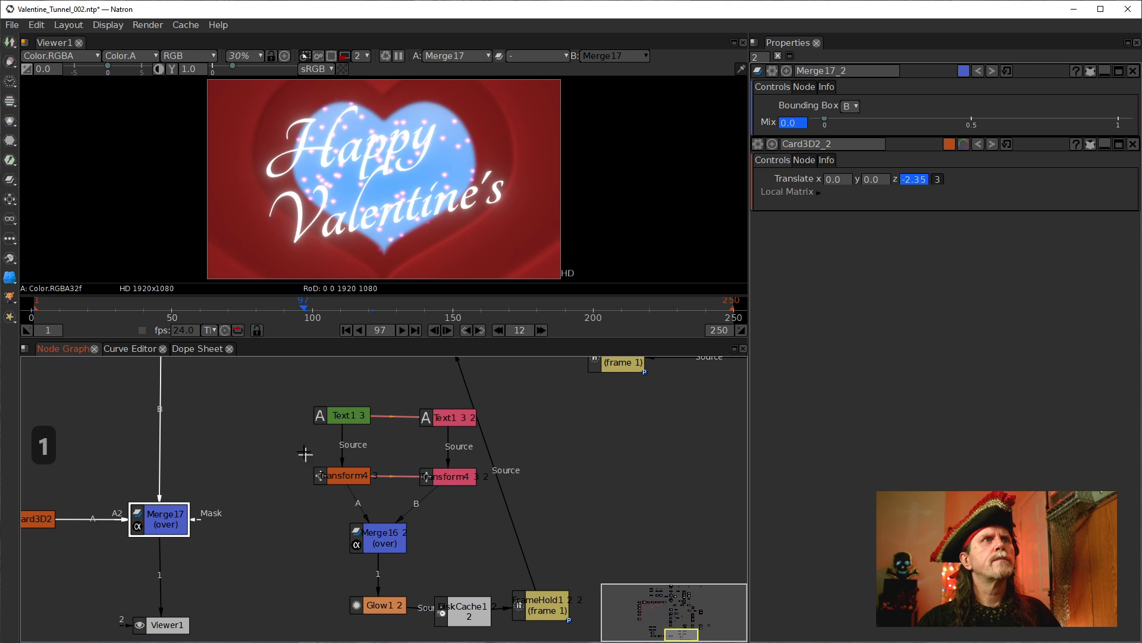
left_click_drag(280, 429, 315, 443)
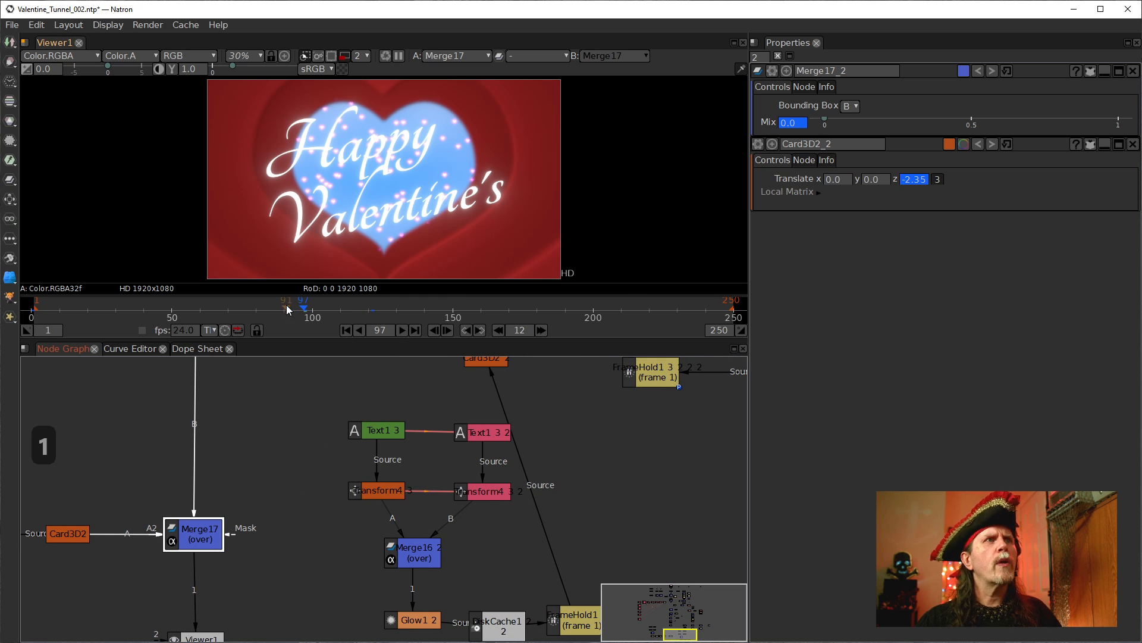
left_click(402, 332)
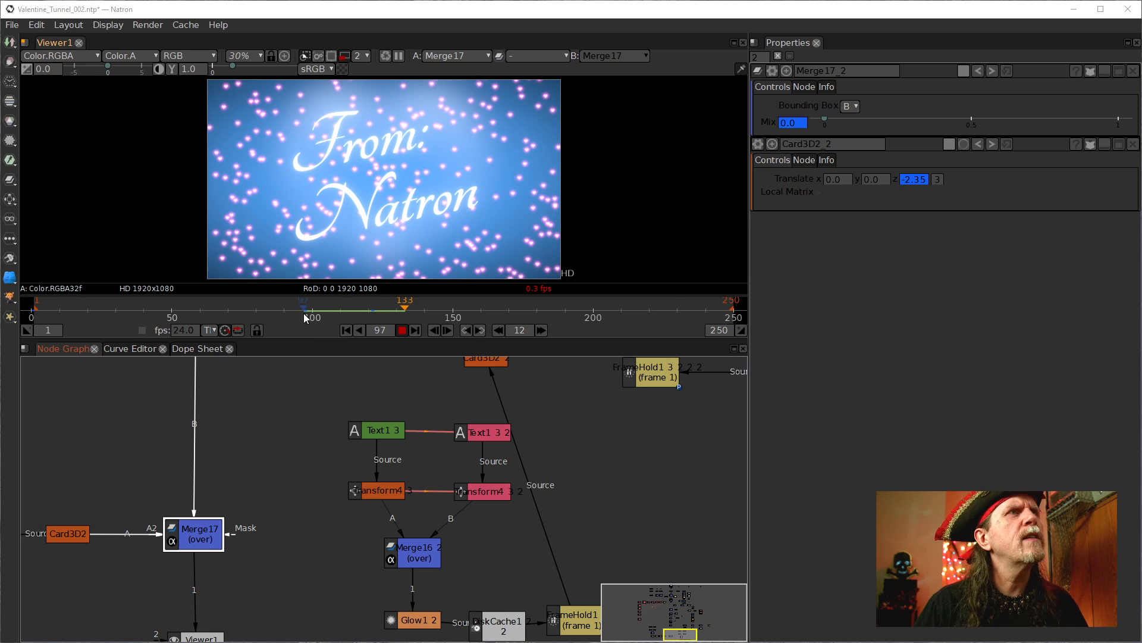
left_click(329, 313)
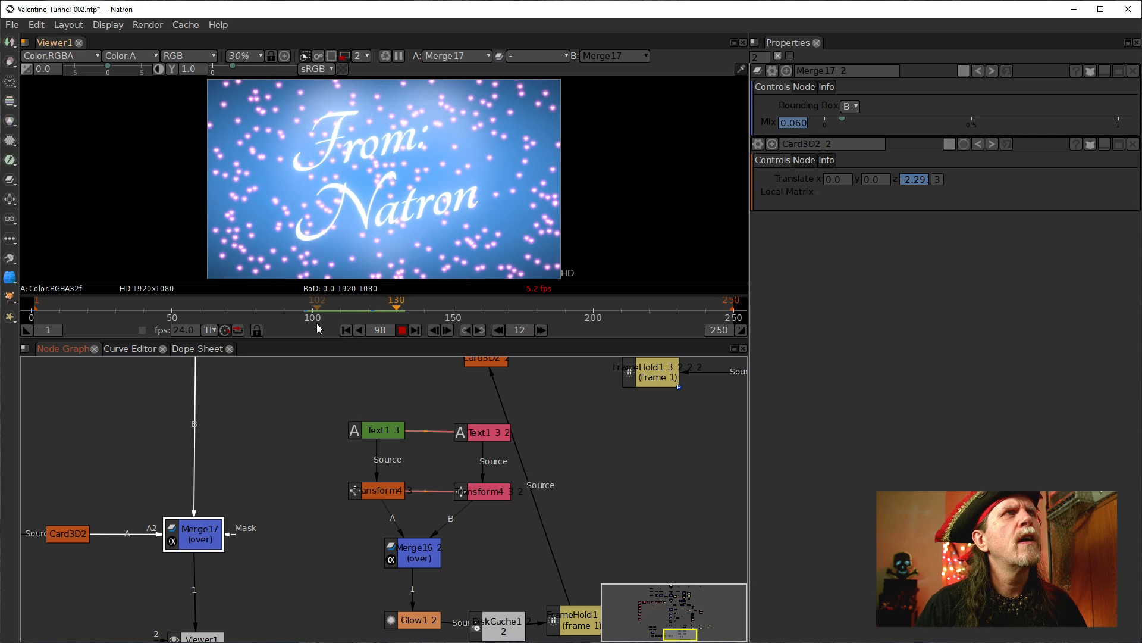
left_click(316, 313)
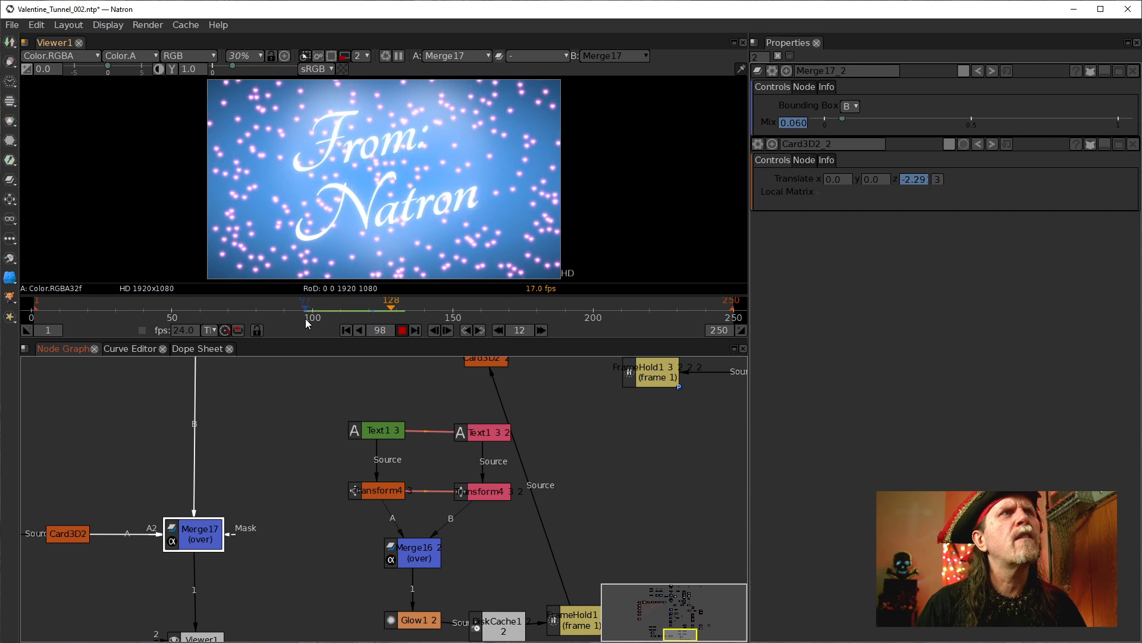
left_click(306, 319)
left_click(307, 320)
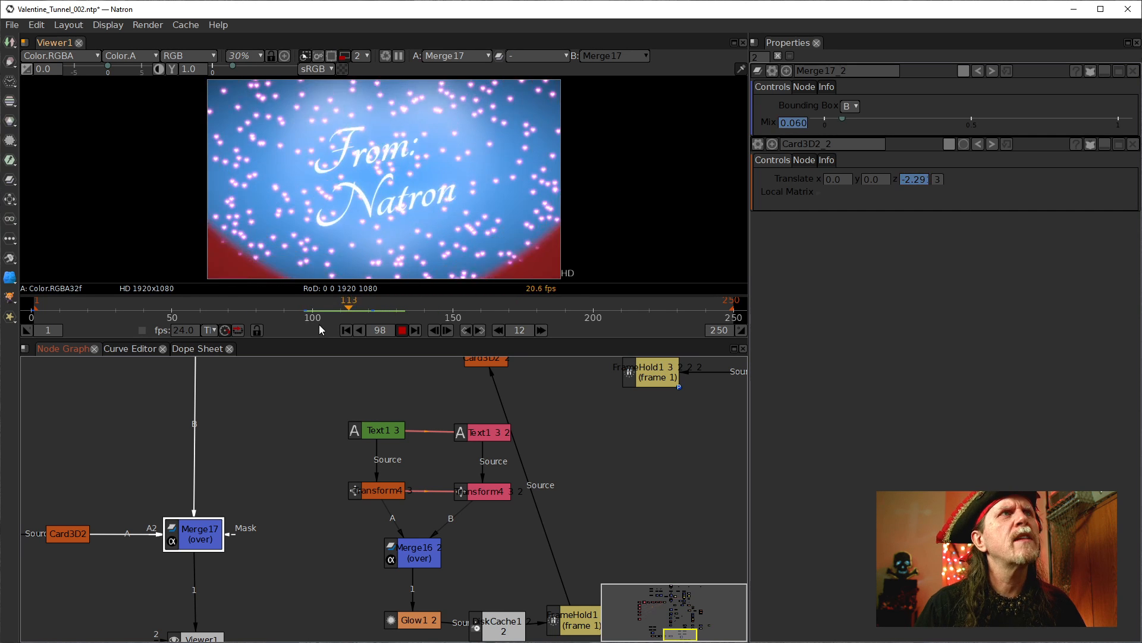
left_click(403, 329)
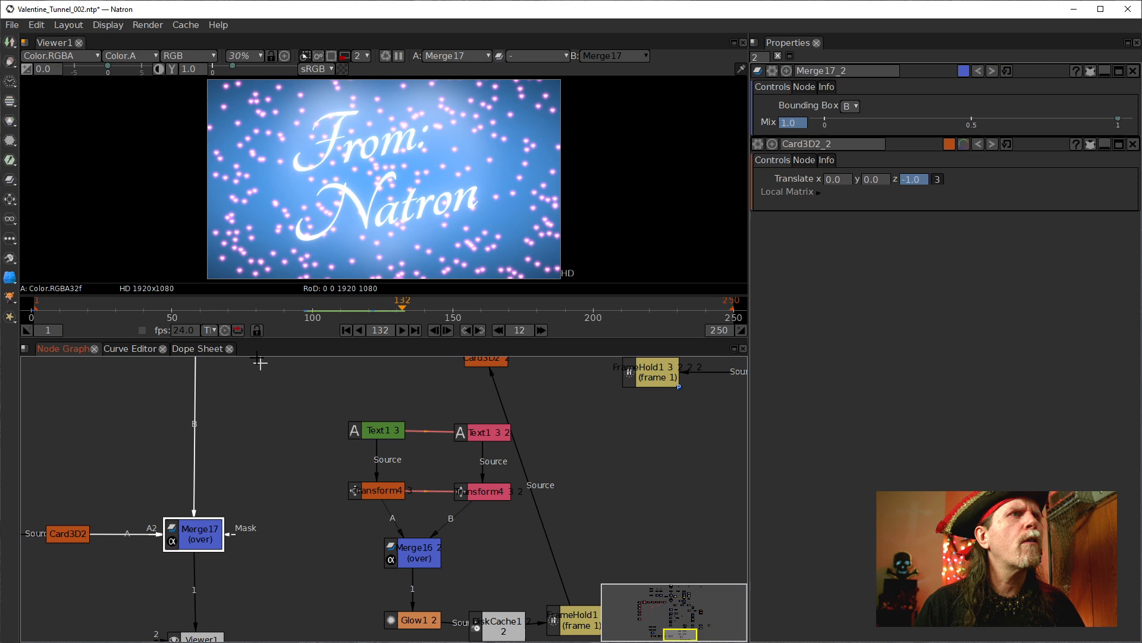
left_click(188, 350)
left_click(106, 348)
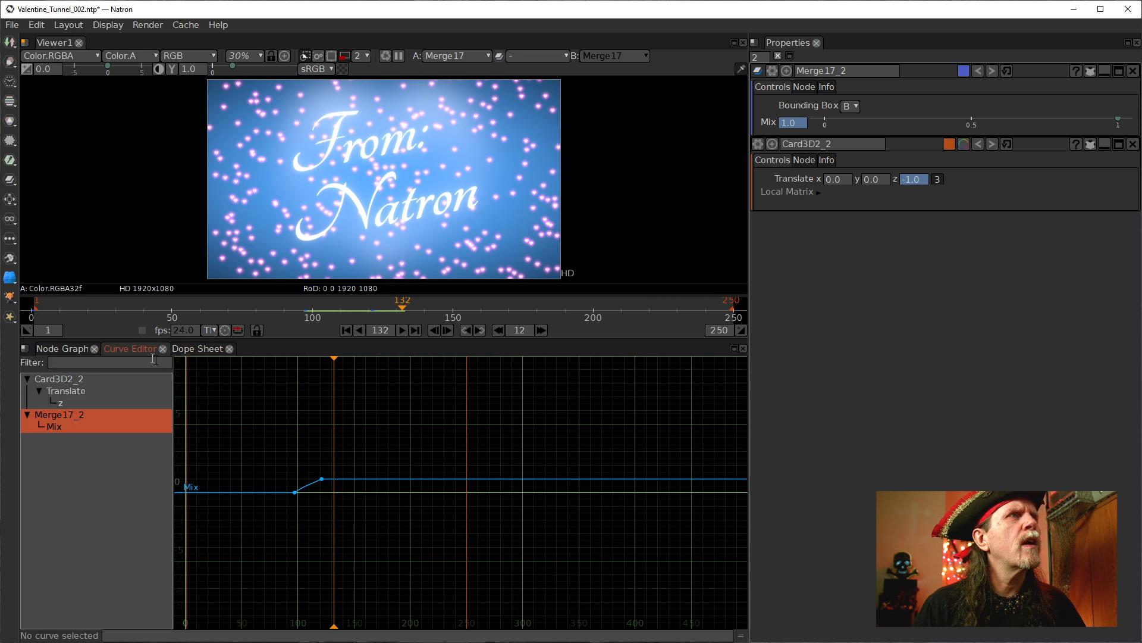
left_click(58, 349)
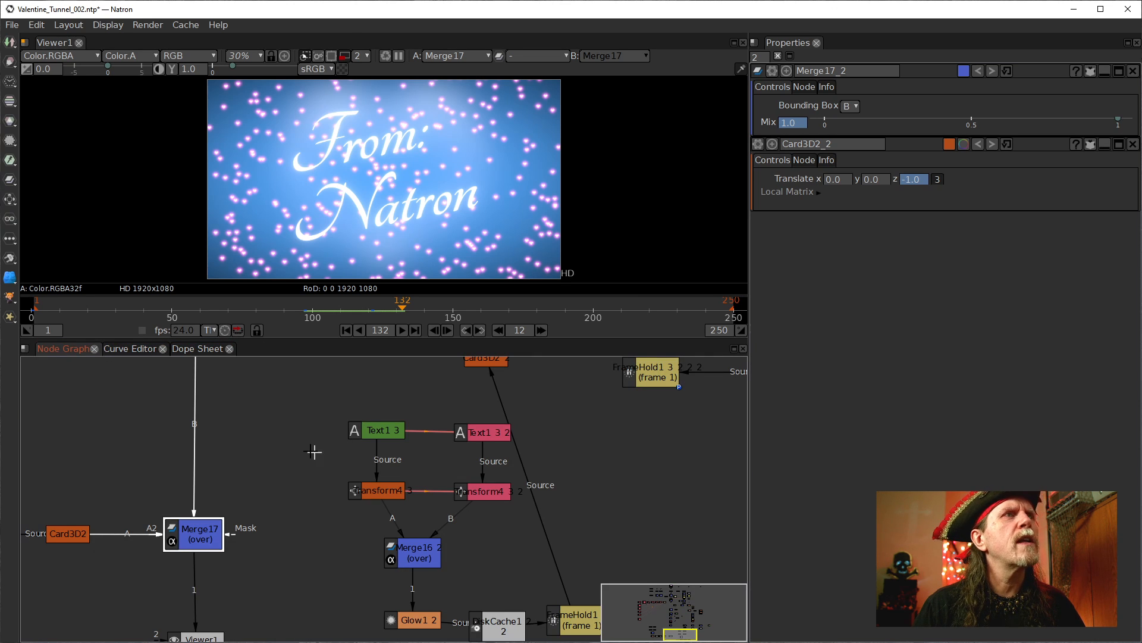
left_click(126, 350)
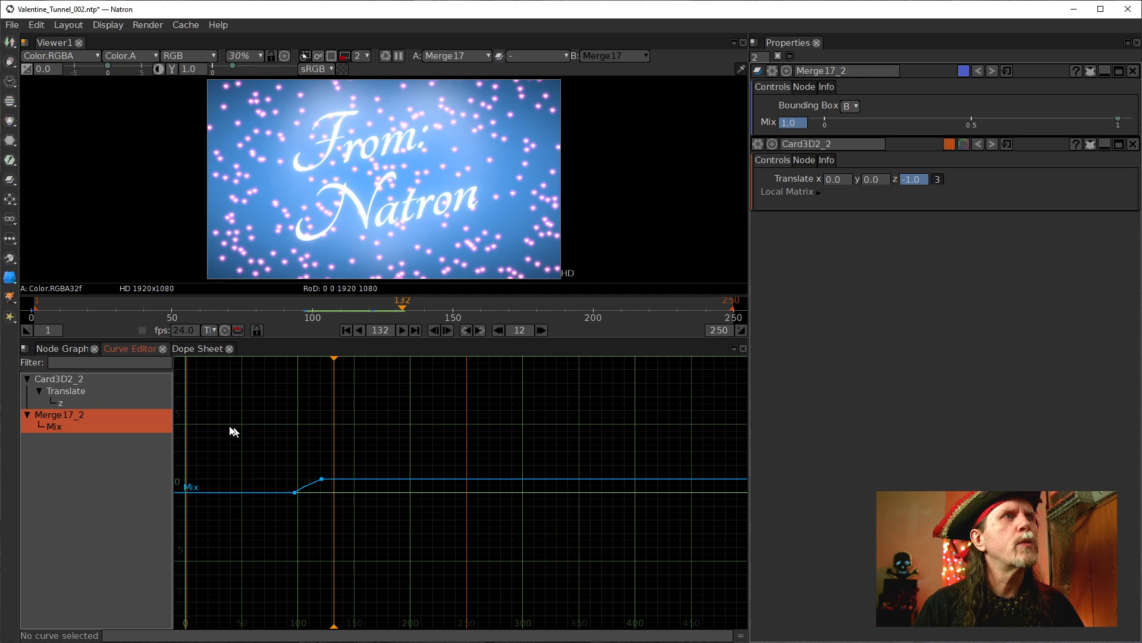
left_click(69, 352)
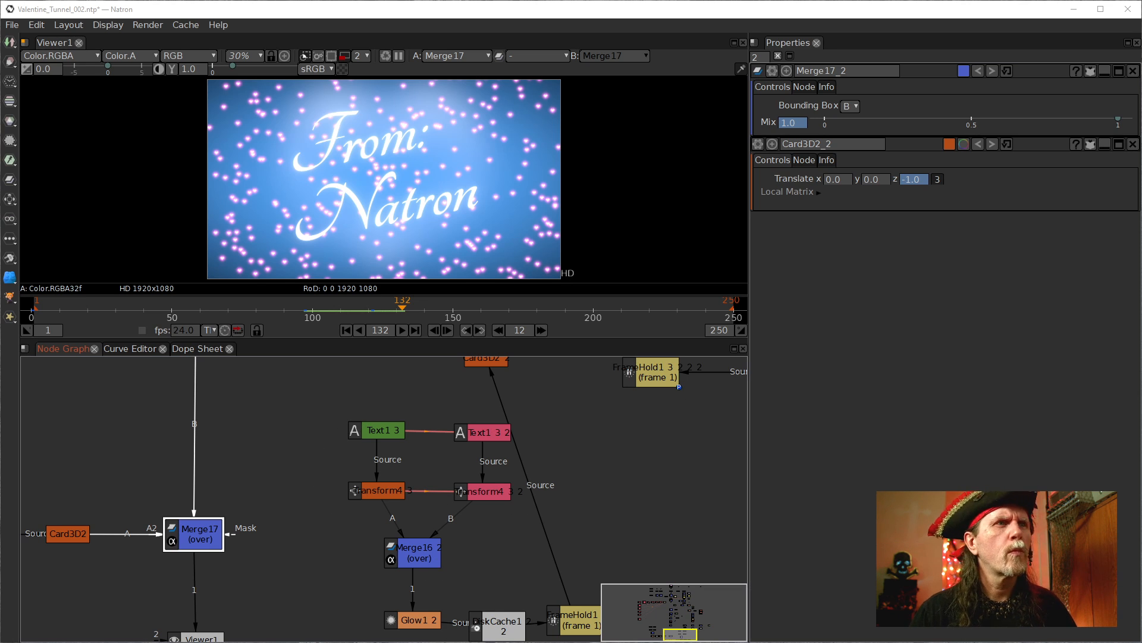
left_click_drag(347, 472, 377, 427)
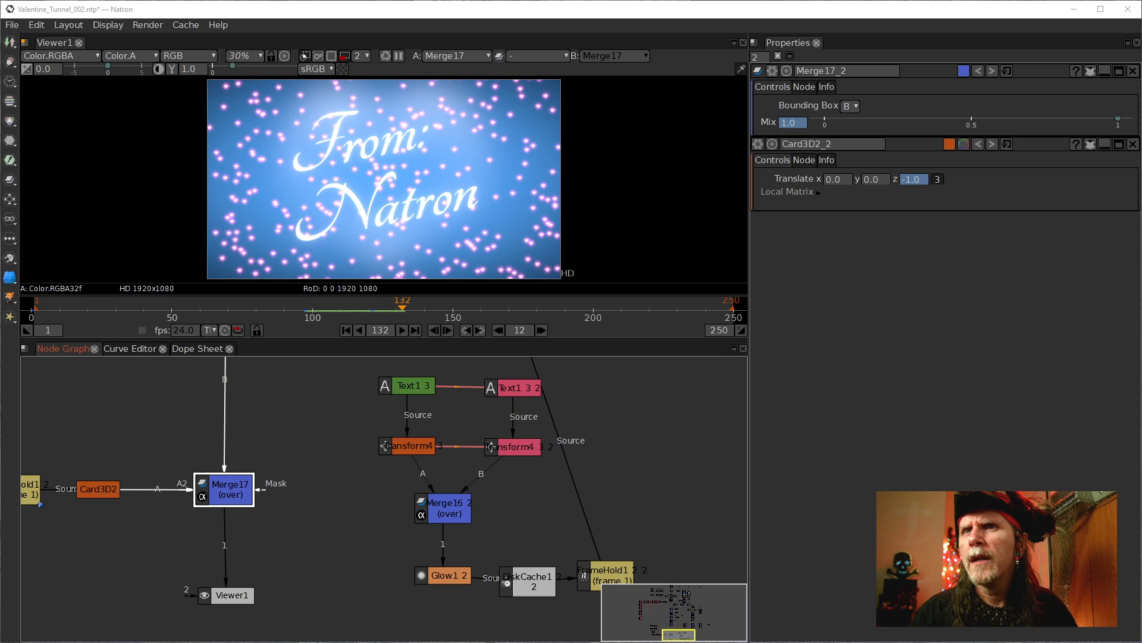
type("12")
key("Return")
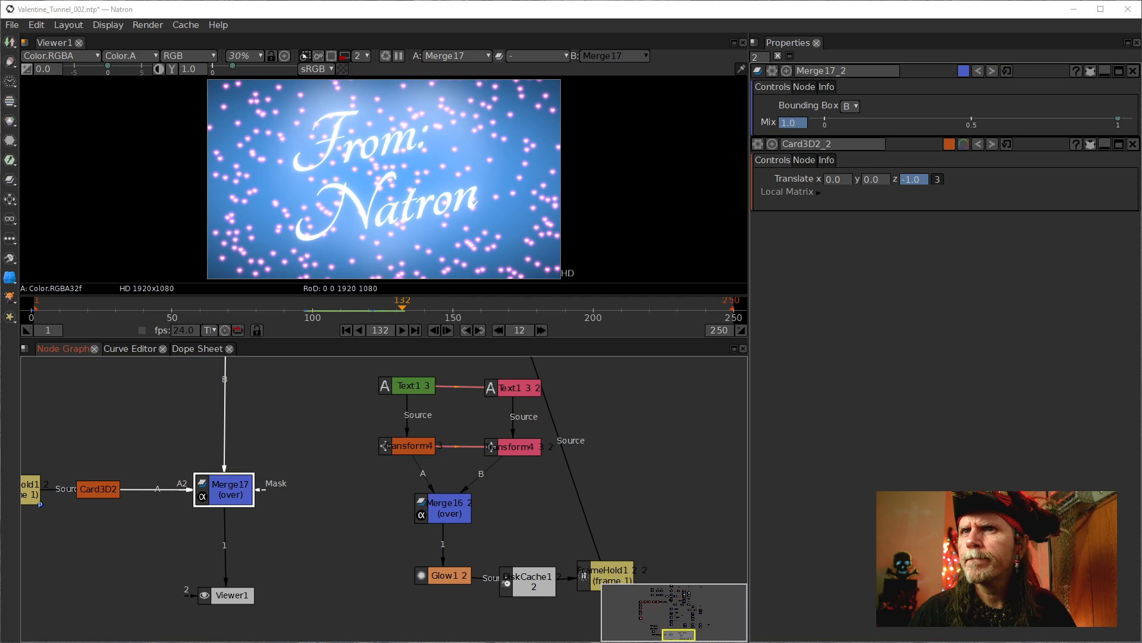
key("1")
key("2")
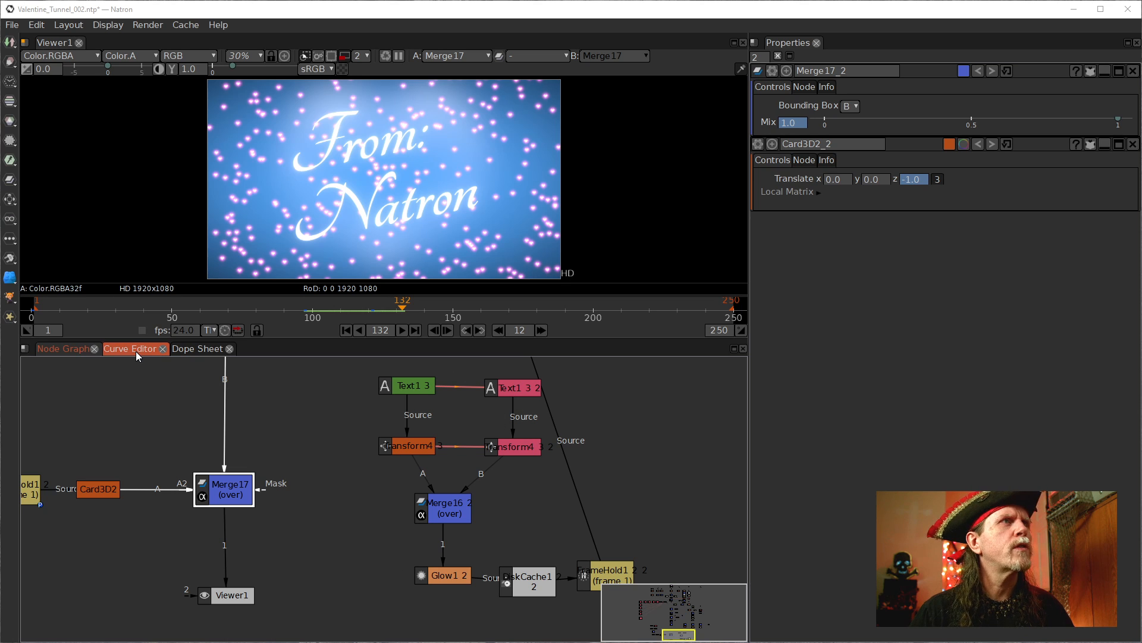
left_click(184, 349)
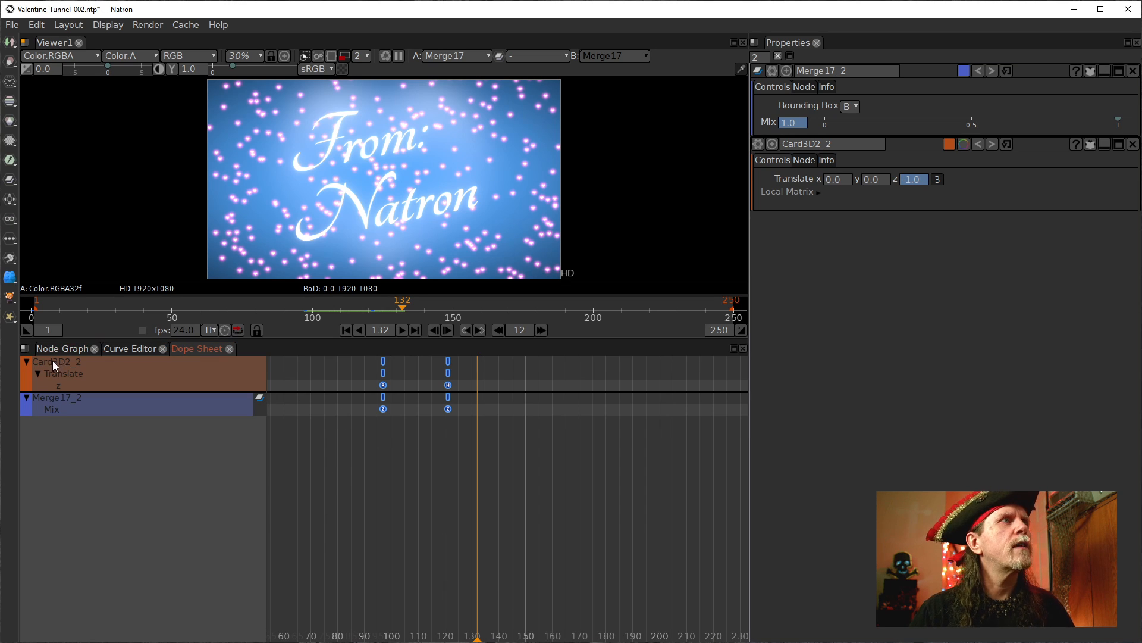
Step: Open the settings of Card3D2_2 and Merge17_2 again and show their keyframes in the Dope Sheet
left_click(62, 349)
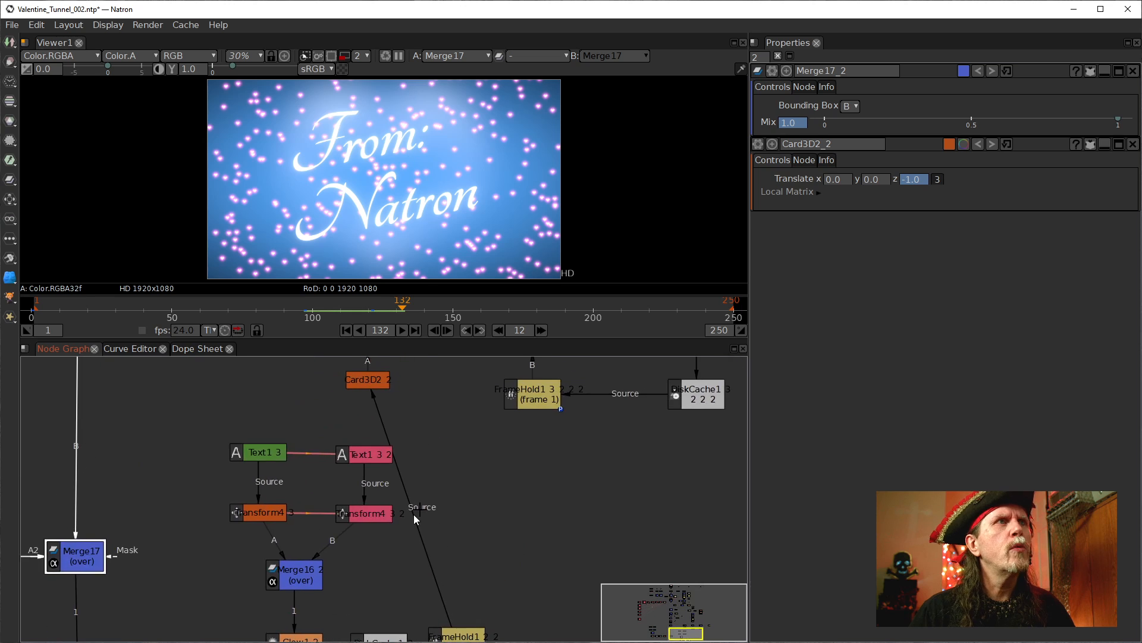
left_click_drag(415, 515, 291, 620)
double_click(238, 513)
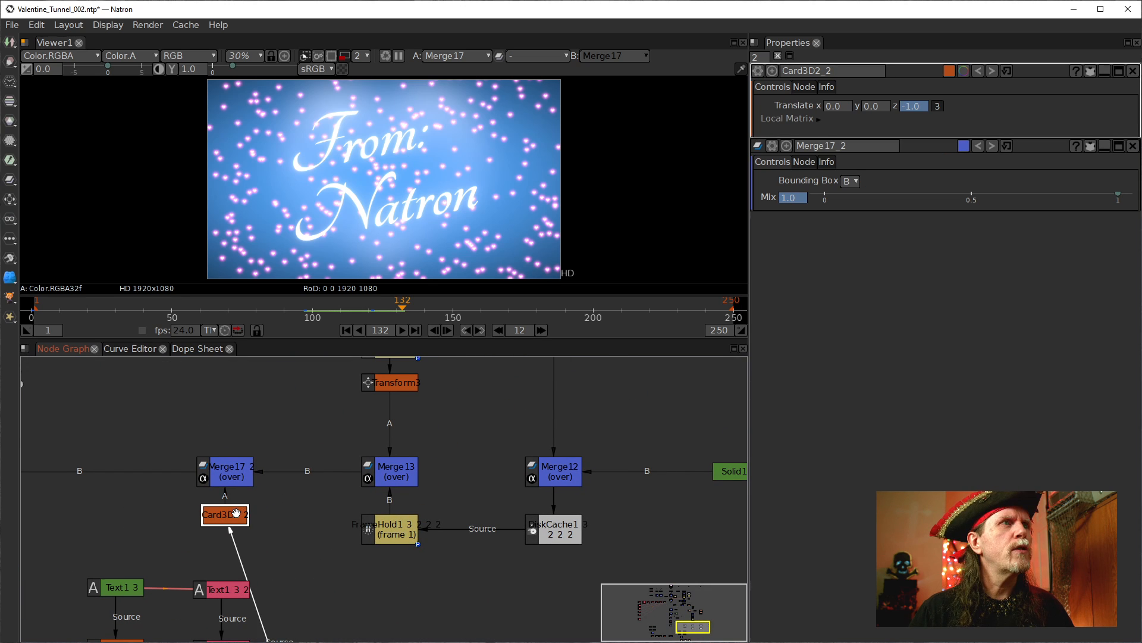
double_click(229, 470)
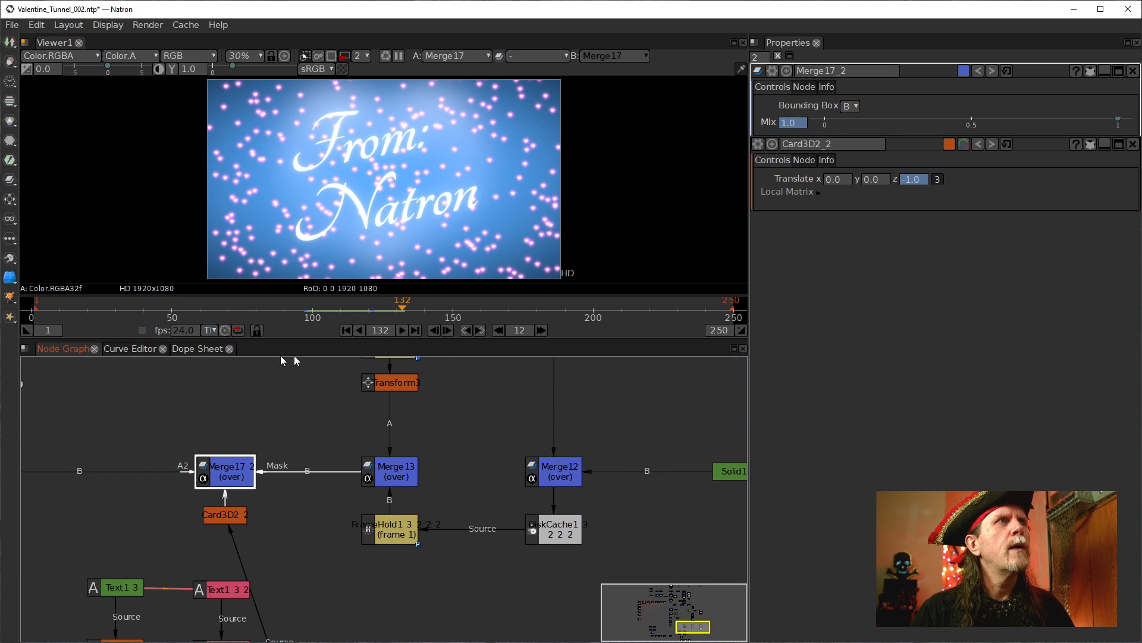
left_click(182, 349)
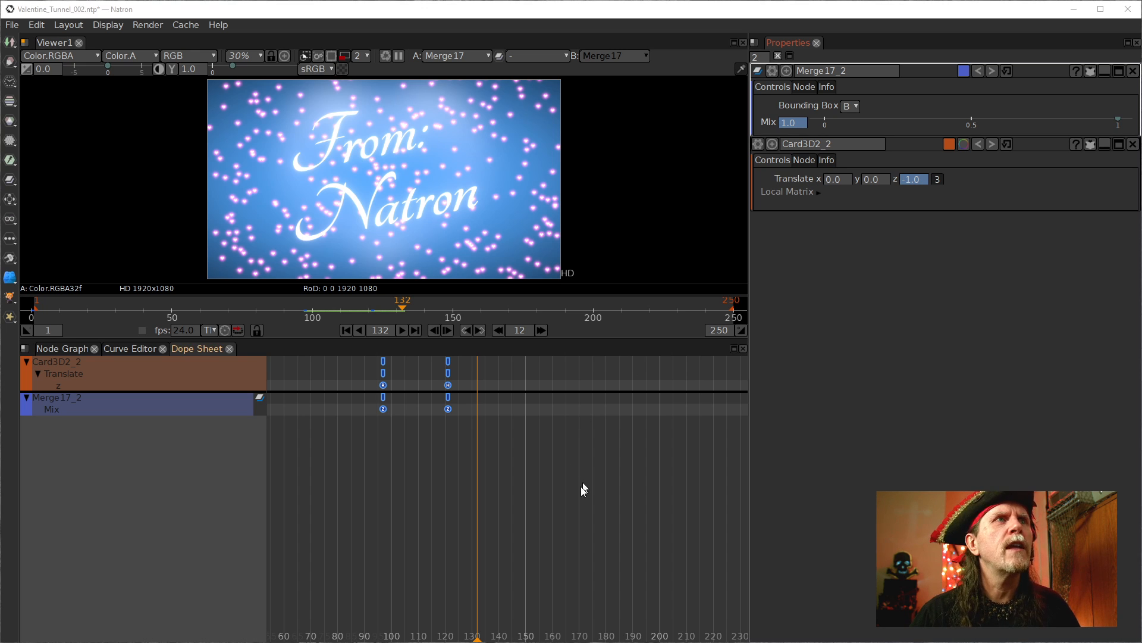
Step: Shift all Card3D2_2 Translate z and Merge17_2 Mix keyframes together so the last ones land on frame 150
left_click_drag(569, 516, 456, 483)
left_click(453, 309)
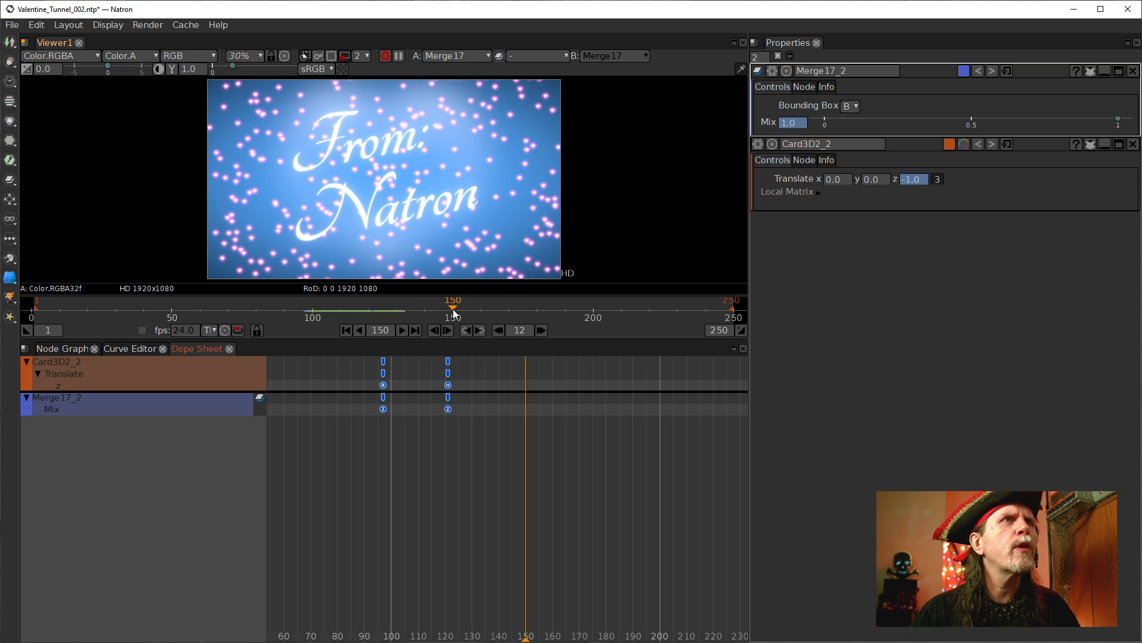
left_click_drag(537, 509, 331, 356)
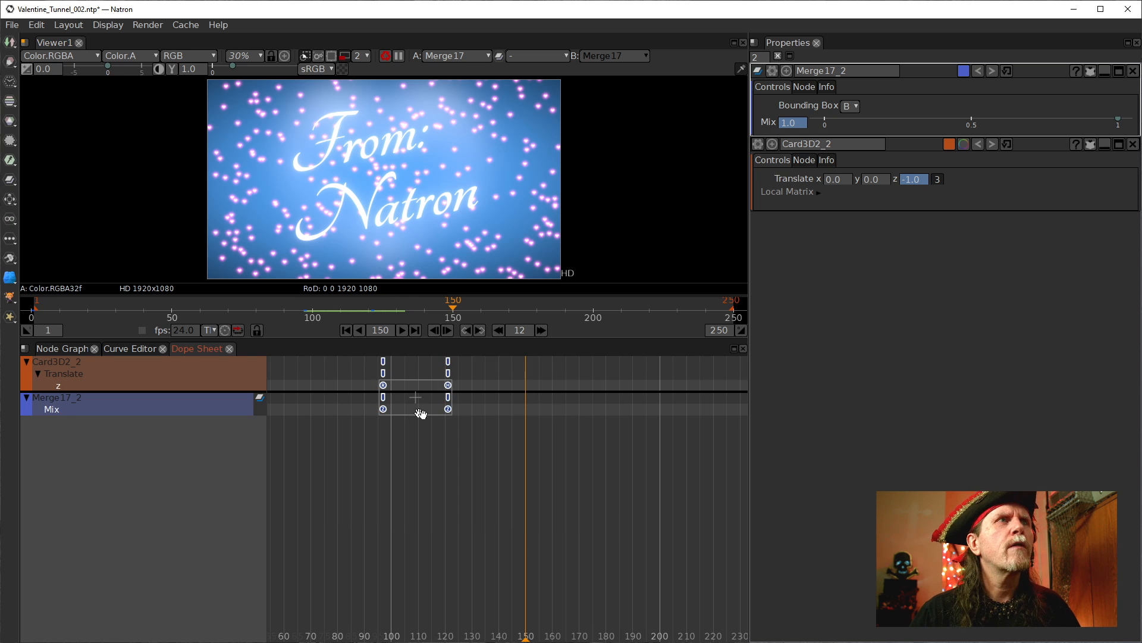
left_click_drag(415, 400, 497, 406)
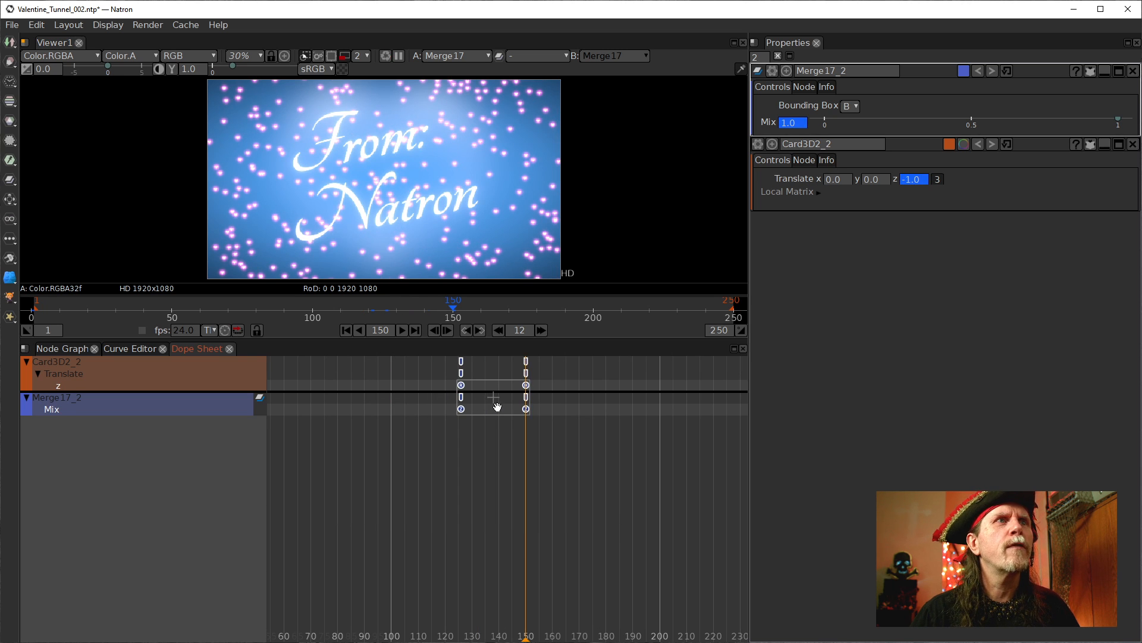
Step: Check the composite at frames 121 and 110, play it briefly from frame 120, and stop playback
left_click(373, 308)
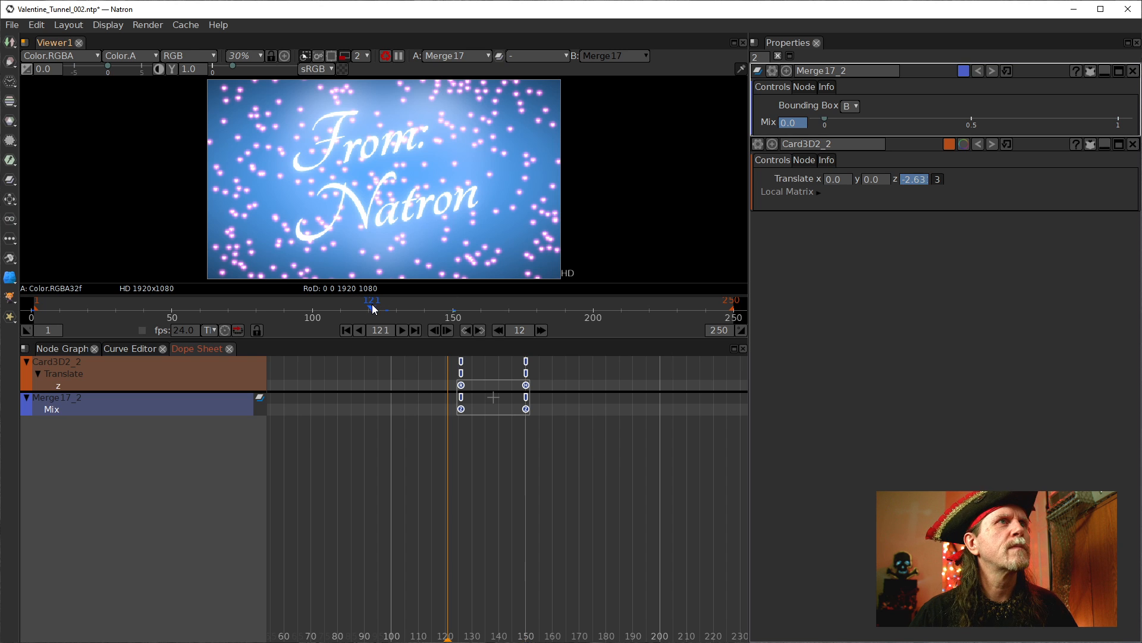
left_click(339, 308)
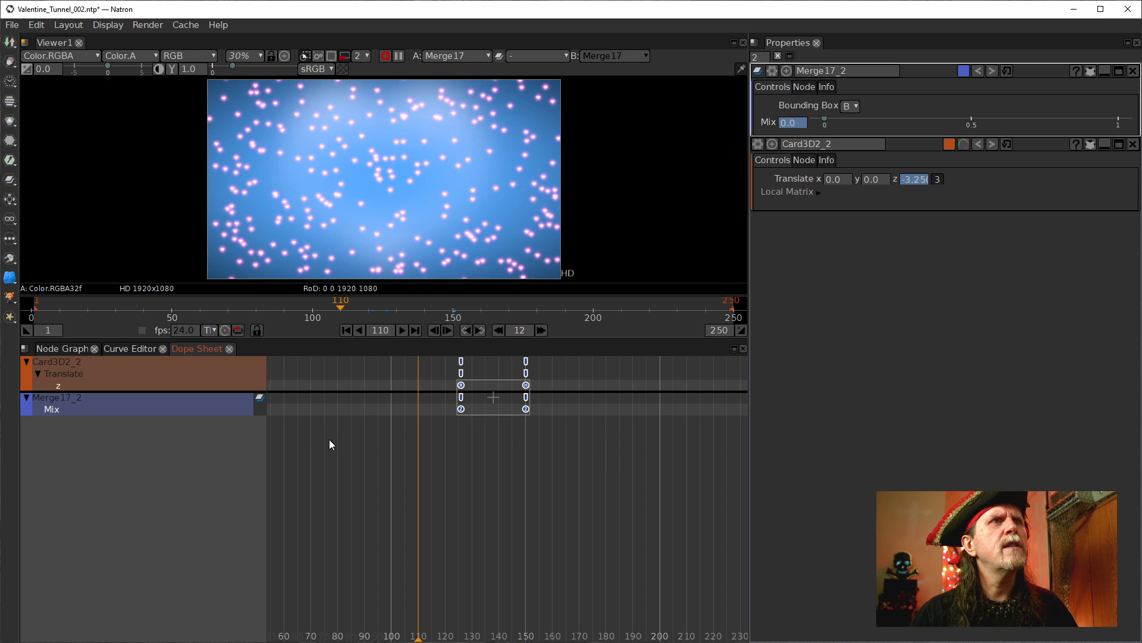
left_click_drag(329, 442, 555, 476)
scroll(357, 446, "down", 5)
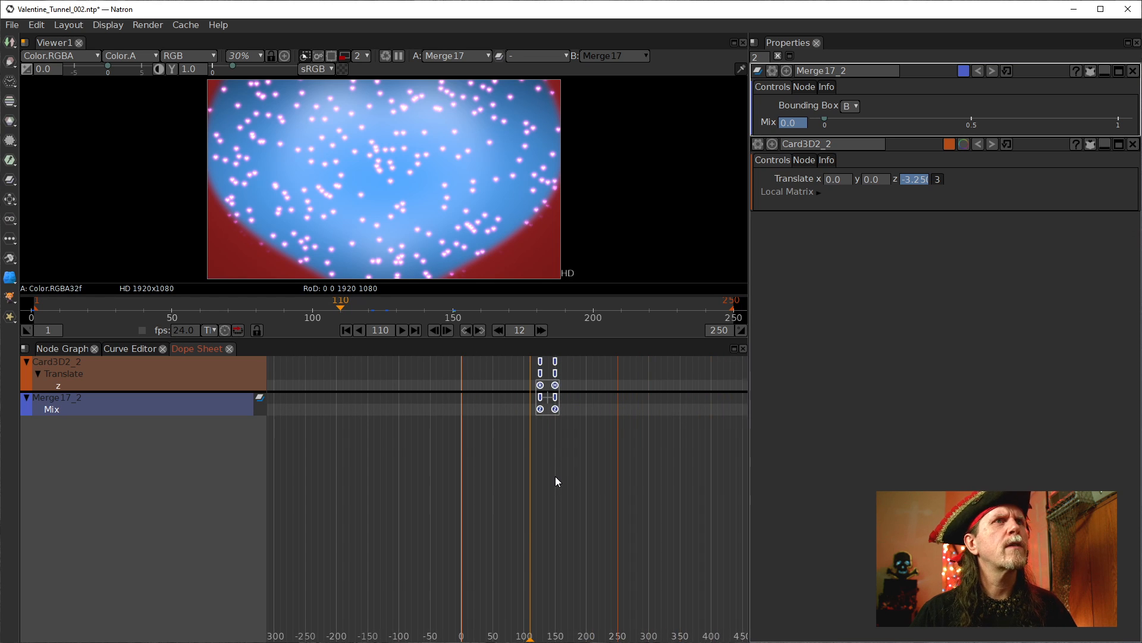
scroll(554, 477, "up", 4)
scroll(490, 419, "up", 2)
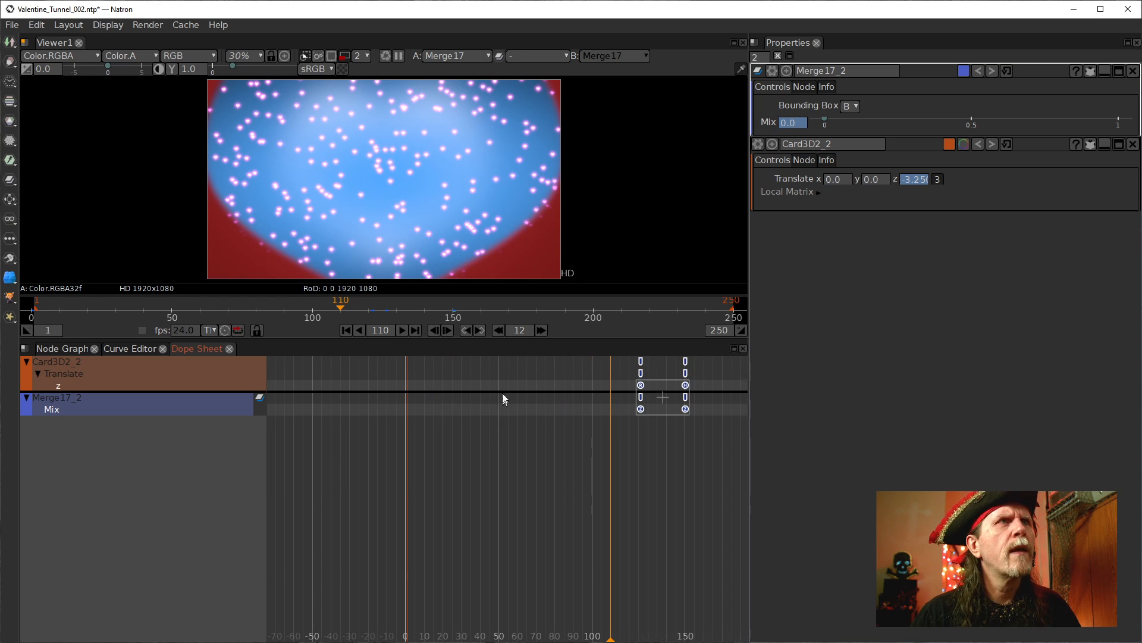
left_click(368, 311)
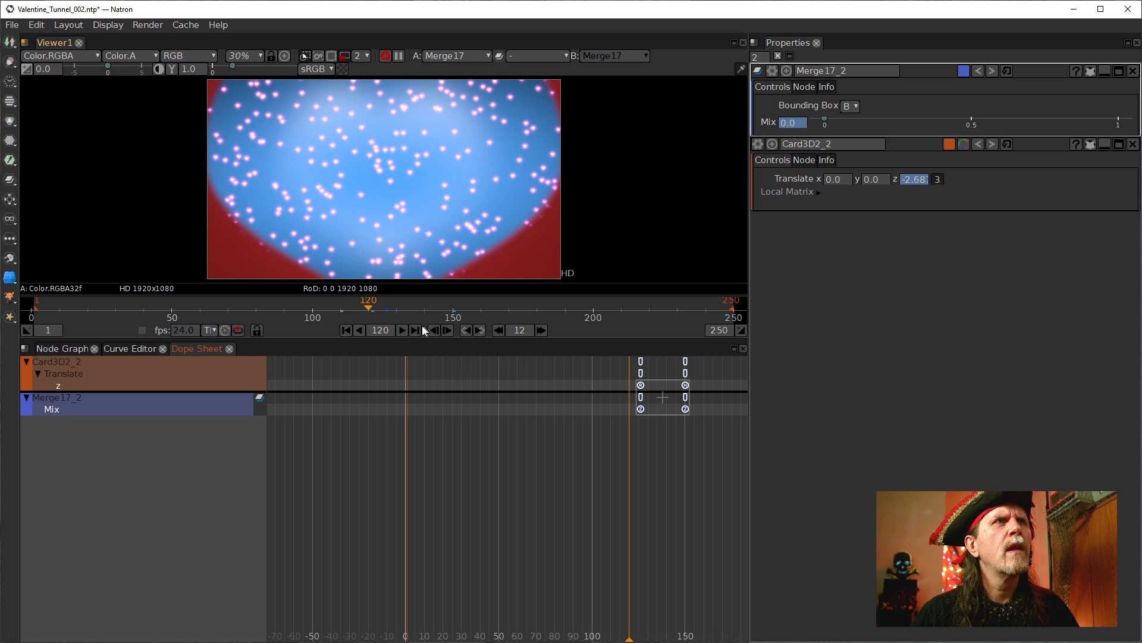
left_click(402, 330)
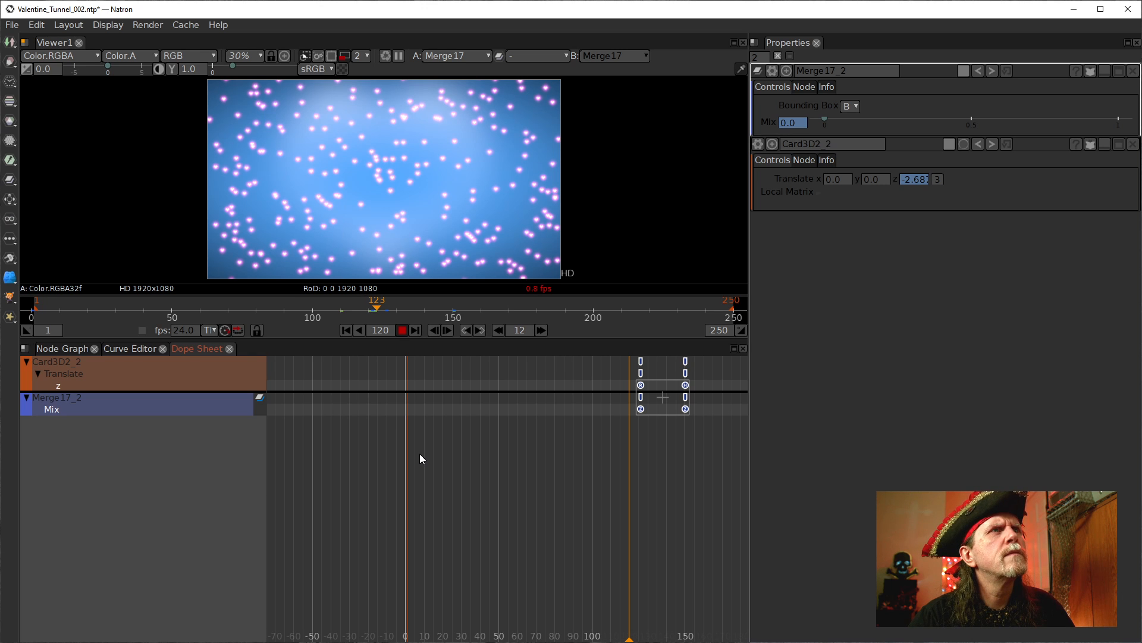
left_click(402, 330)
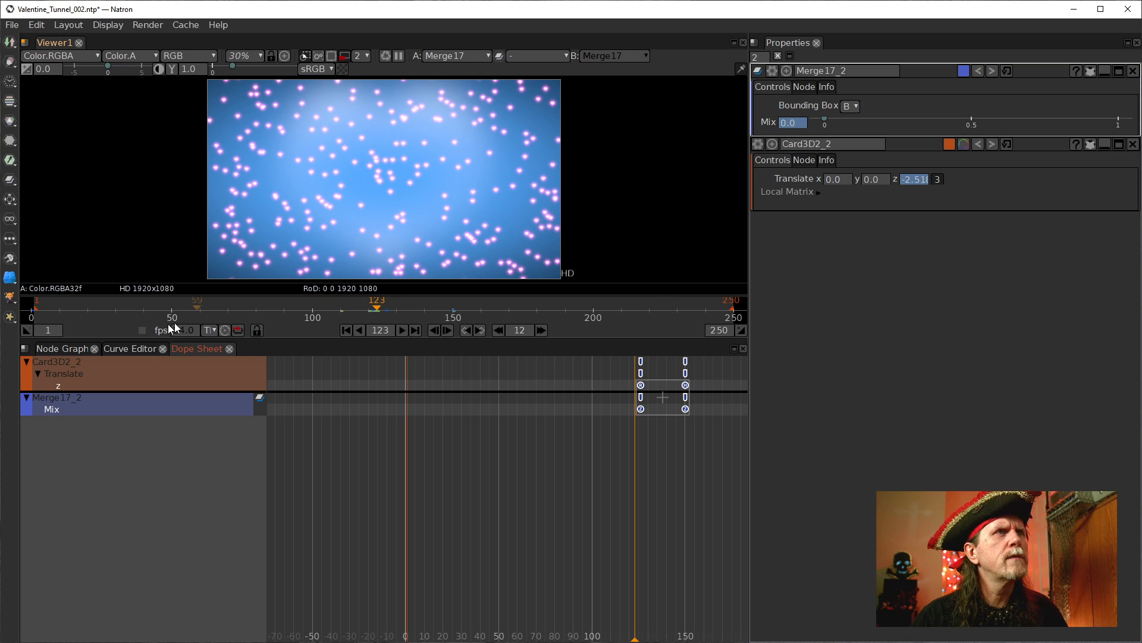
Step: Return to the node graph and select the Merge17 node above the viewer
left_click(64, 348)
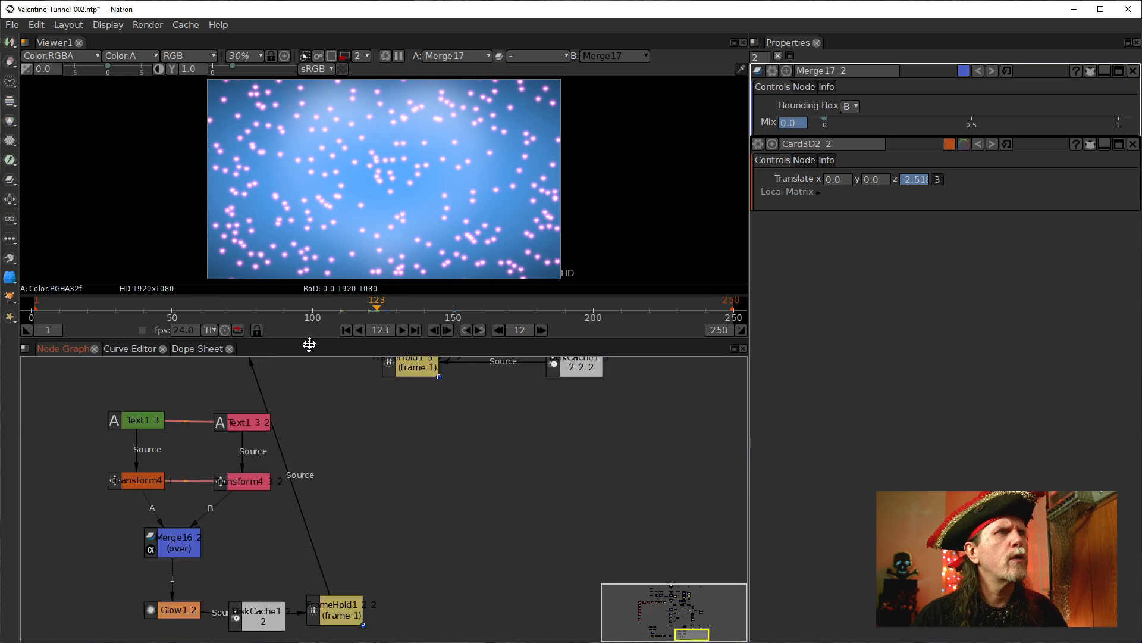
left_click_drag(294, 519, 431, 385)
scroll(362, 515, "down", 3)
left_click_drag(276, 441, 295, 574)
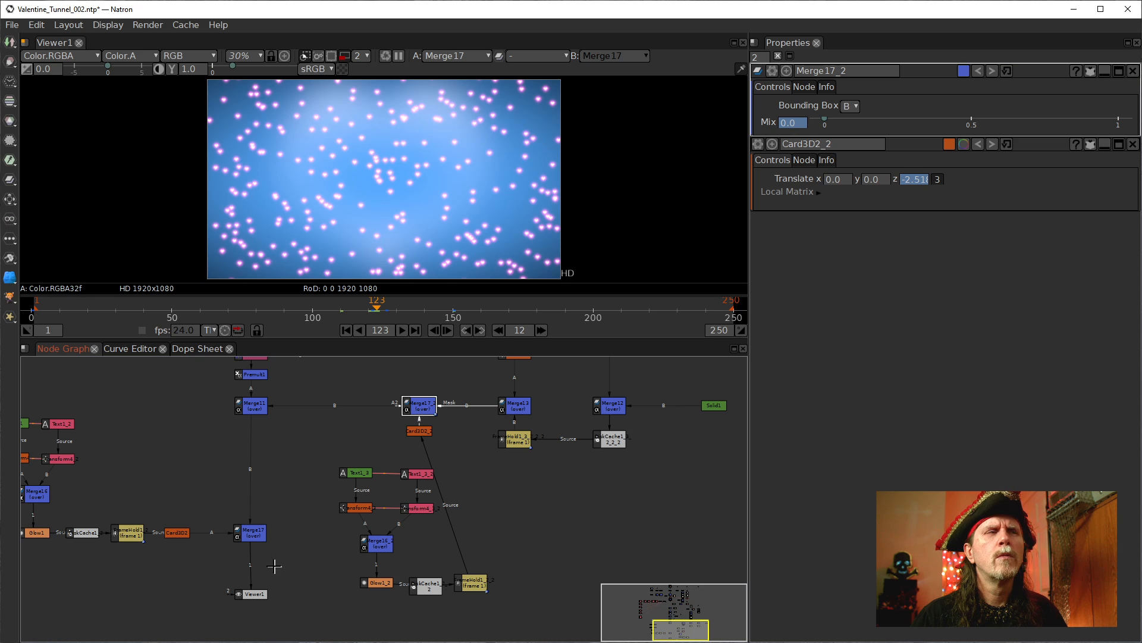
left_click(252, 532)
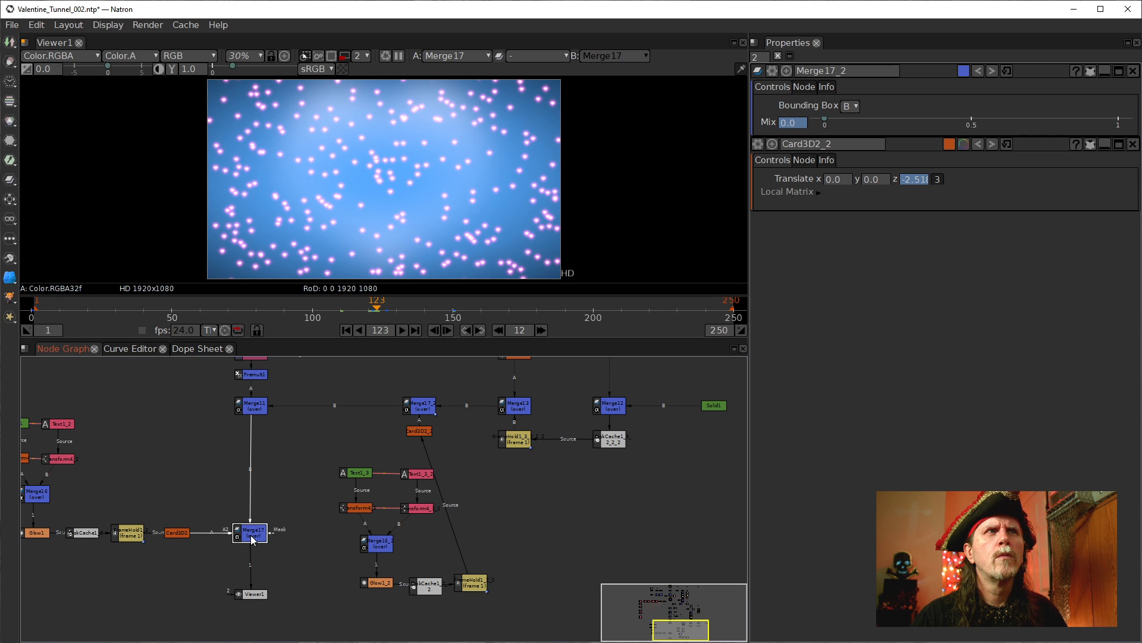
Step: Play the composite from frame 89, replay the second title's entrance several times from about that frame, and stop at frame 155
left_click(282, 313)
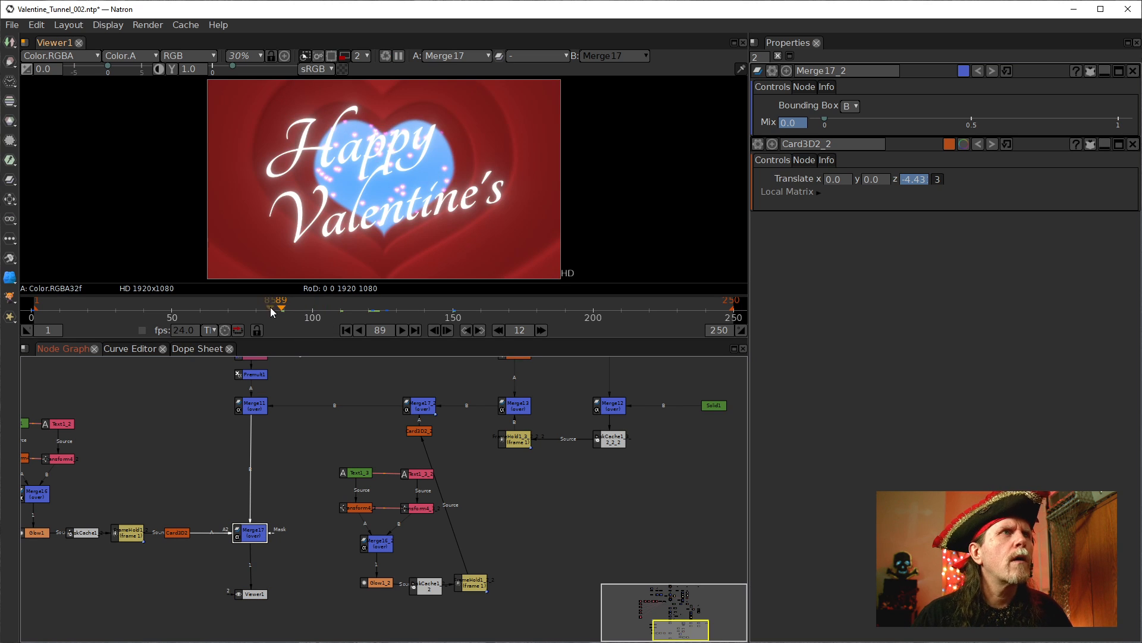
left_click(402, 330)
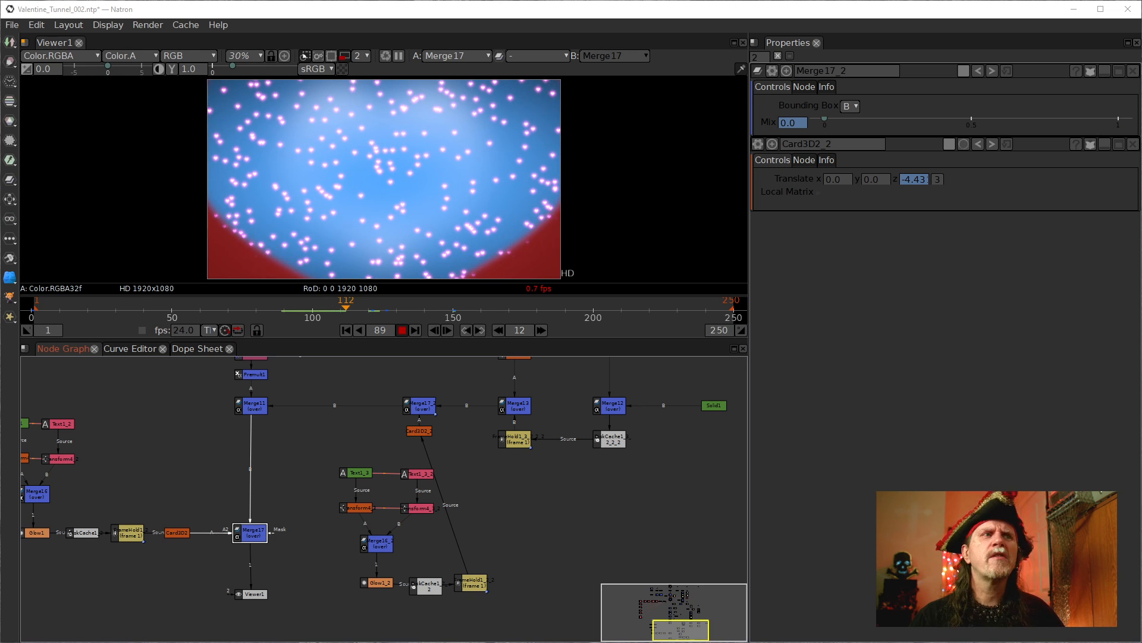
left_click(632, 521)
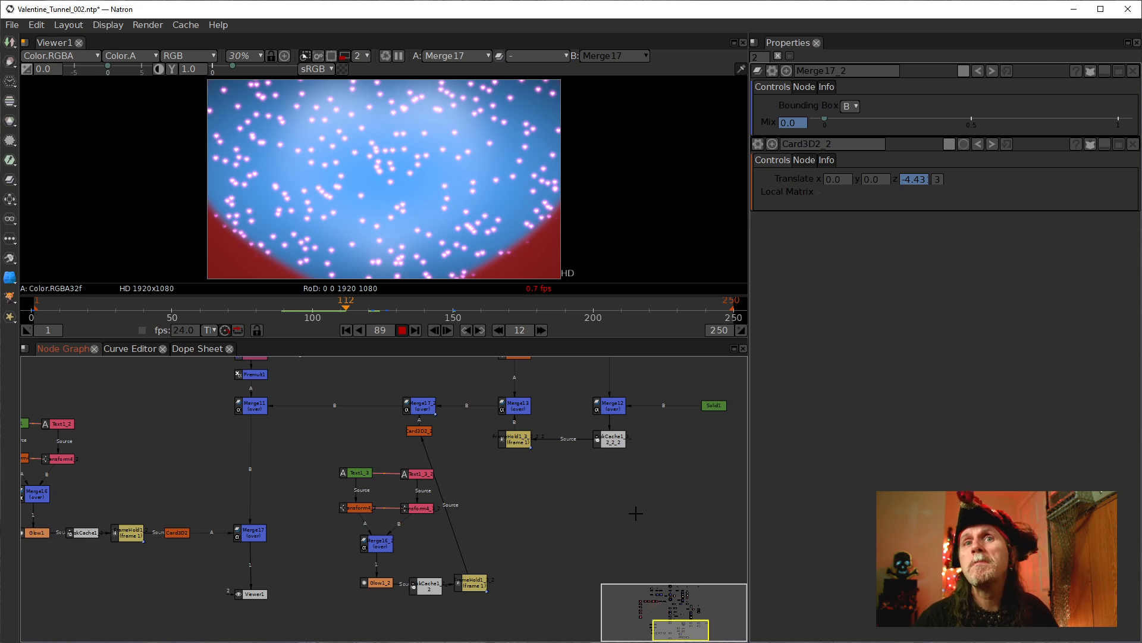
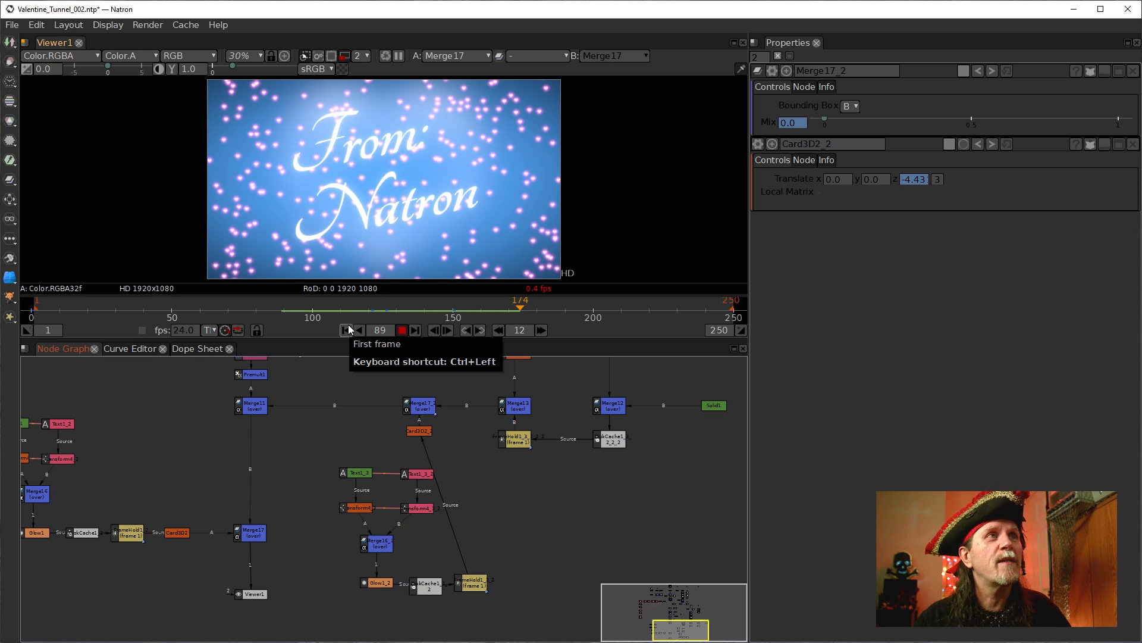
left_click(281, 309)
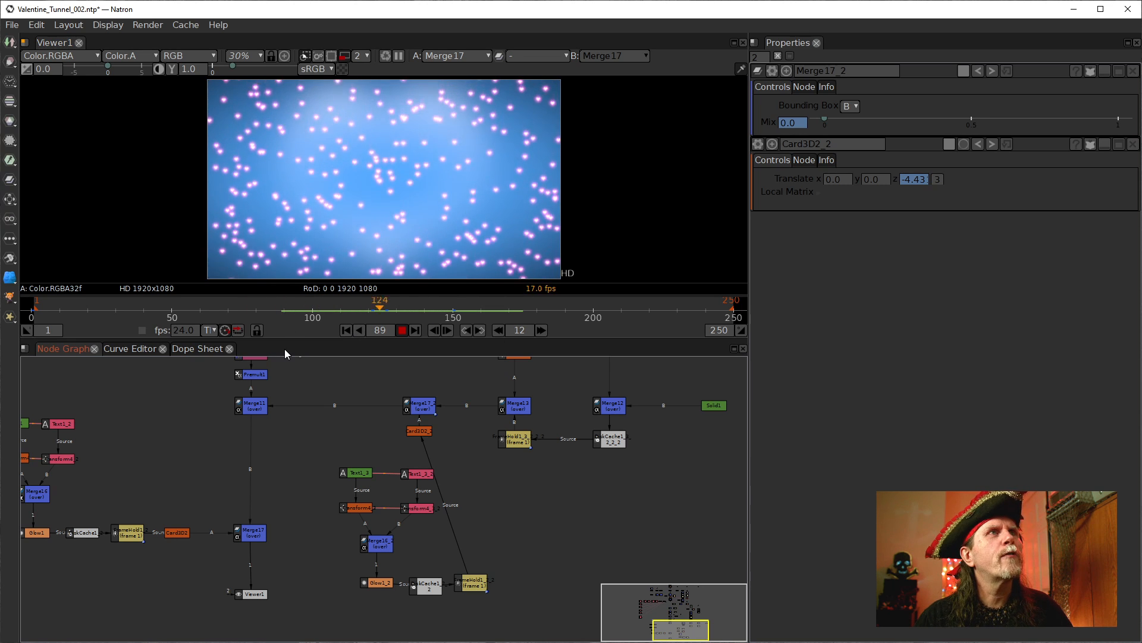
left_click(289, 311)
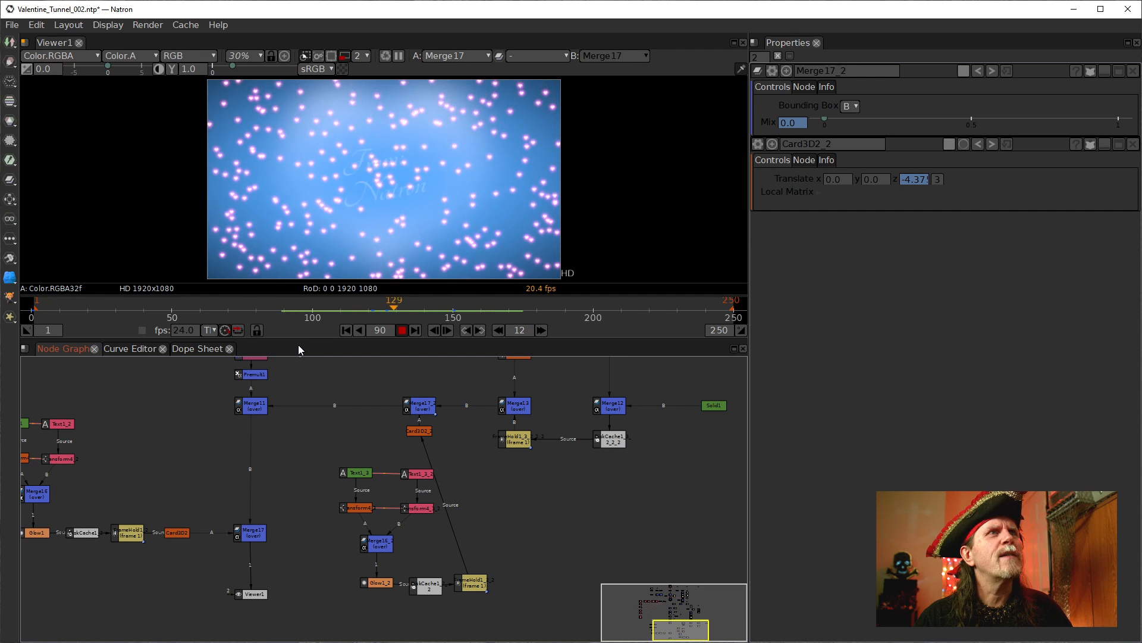
left_click(286, 311)
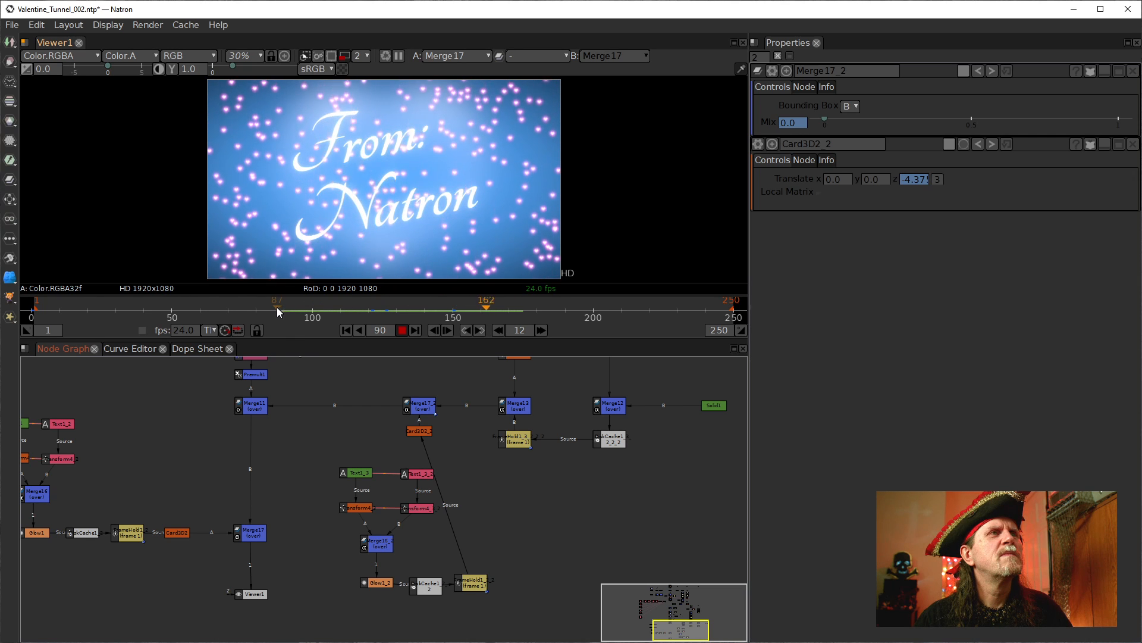
left_click(278, 307)
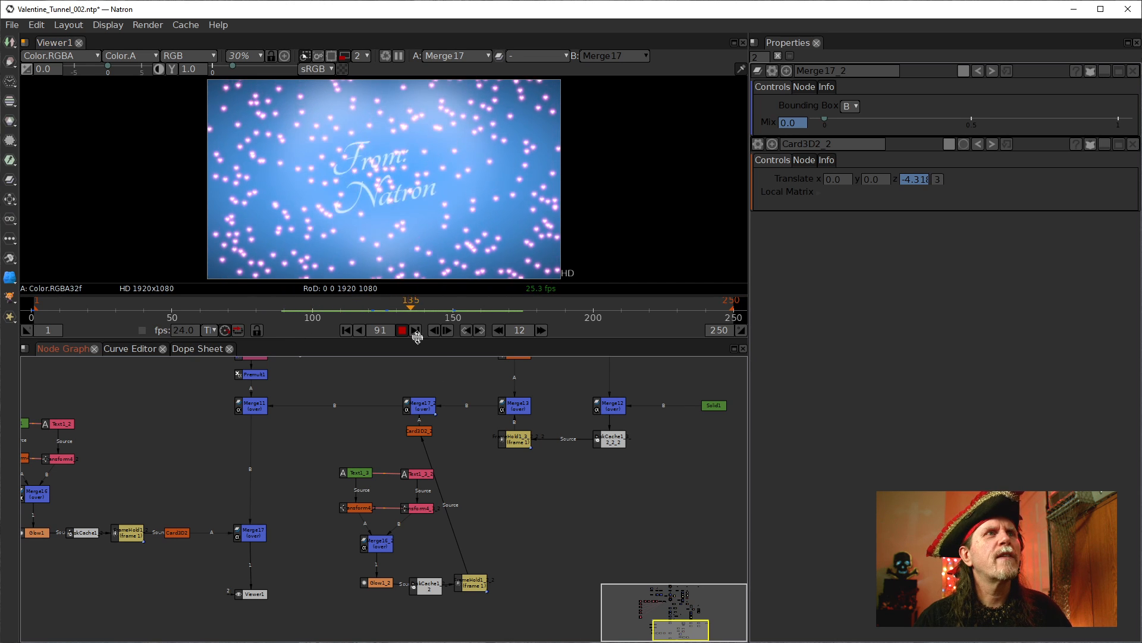
key("k")
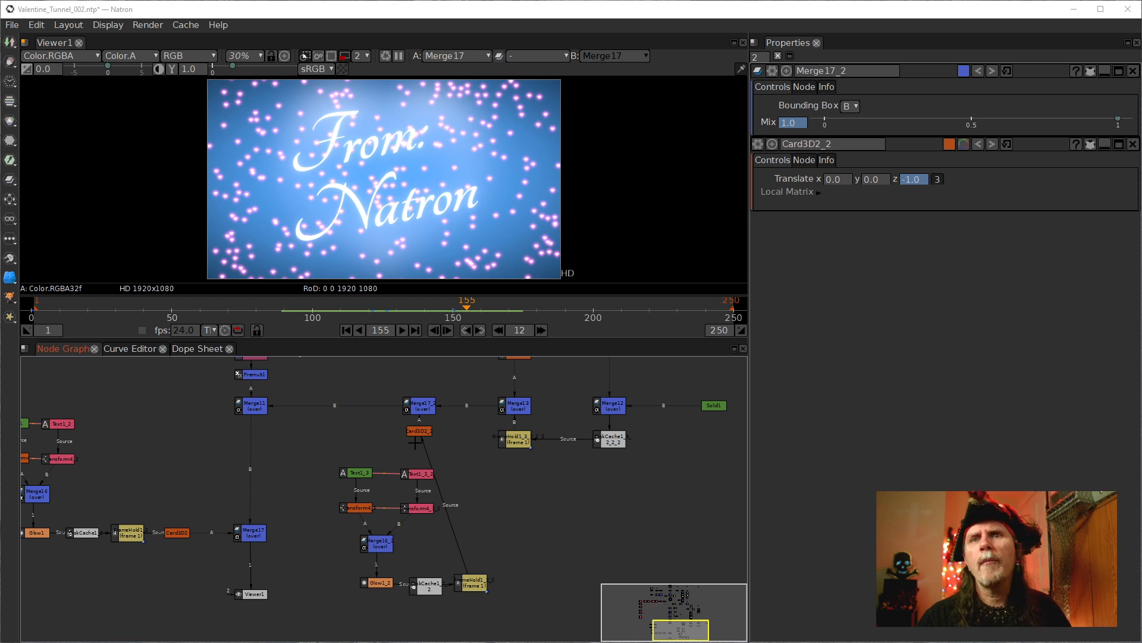
Step: Open the settings of the Merge17 node
left_click_drag(266, 461, 259, 436)
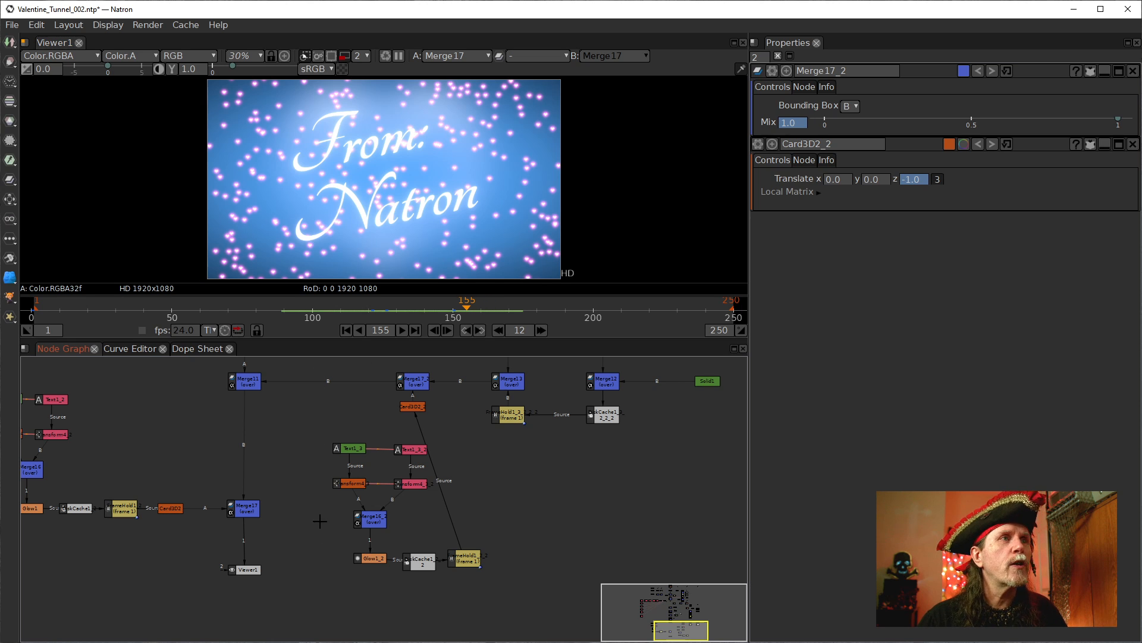
double_click(245, 511)
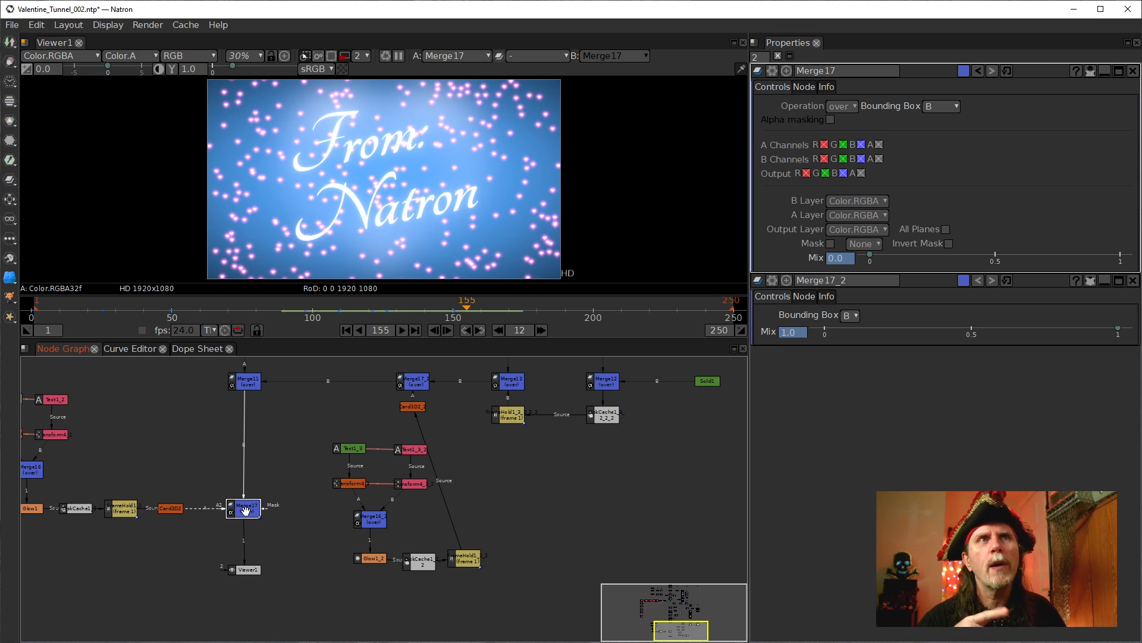